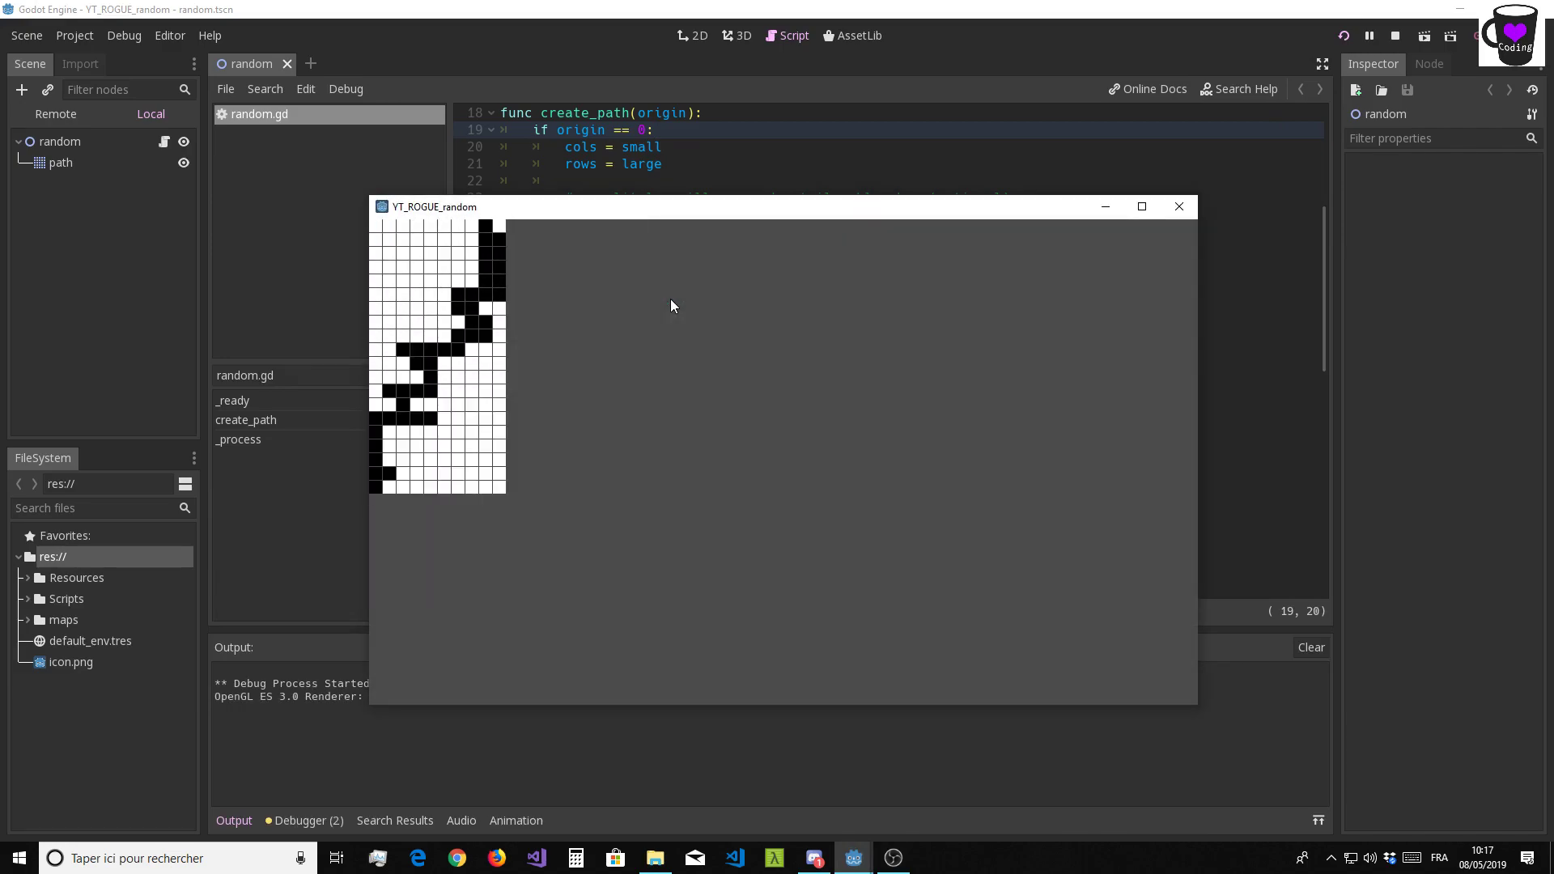
Close the game, remove the down branch's tile call, and add $path.set_cellv(pos, 1) after the step counter
left_click(1178, 206)
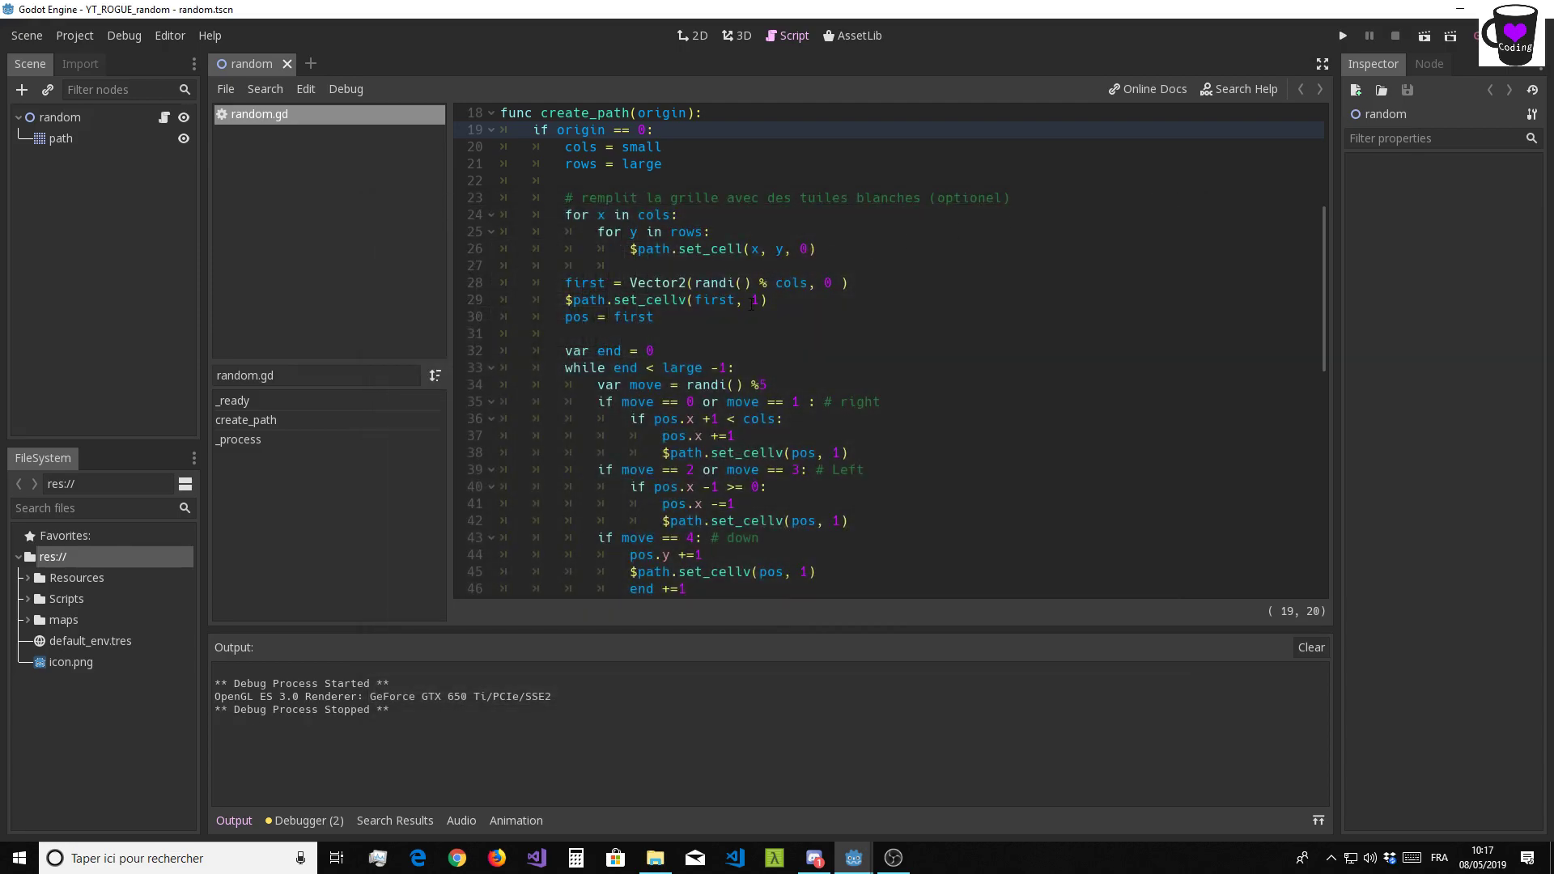
scroll(751, 304, "down", 4)
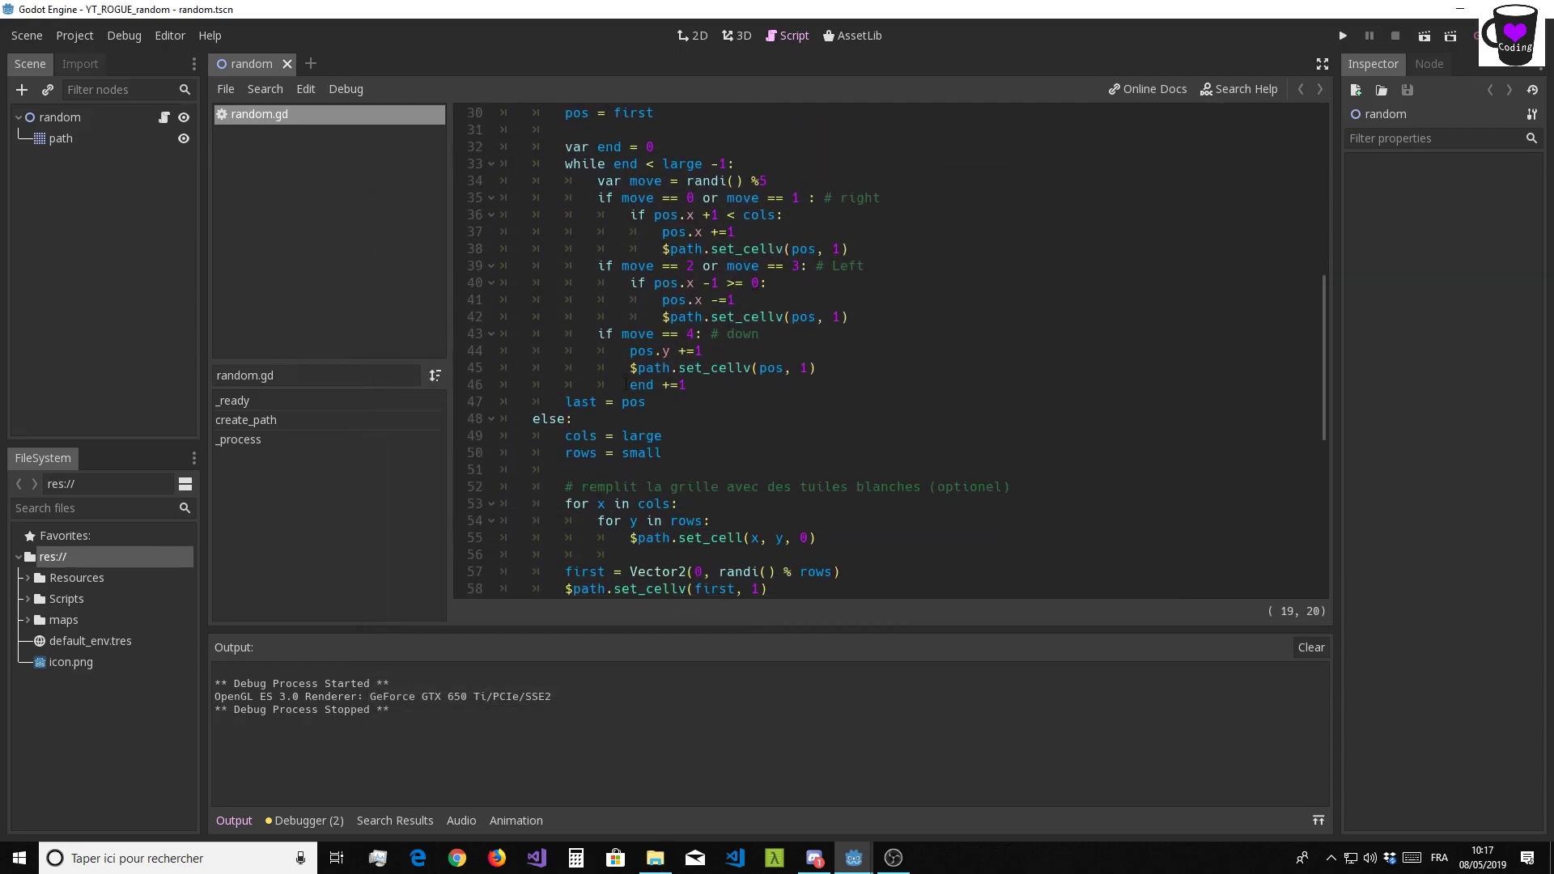
left_click_drag(631, 369, 868, 370)
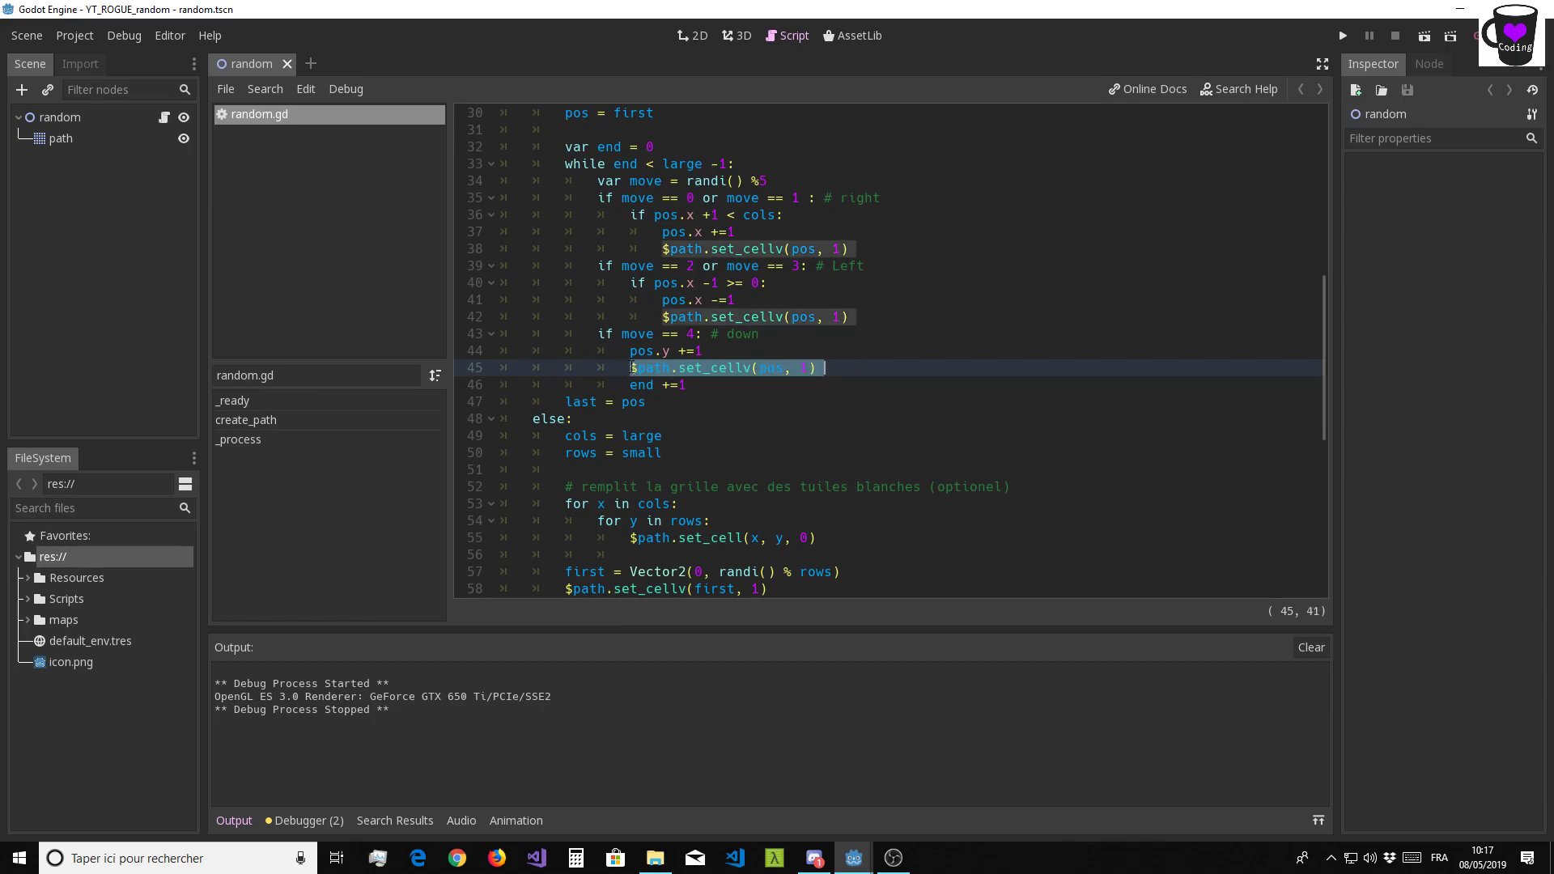
left_click_drag(629, 368, 852, 368)
key("ctrl+x")
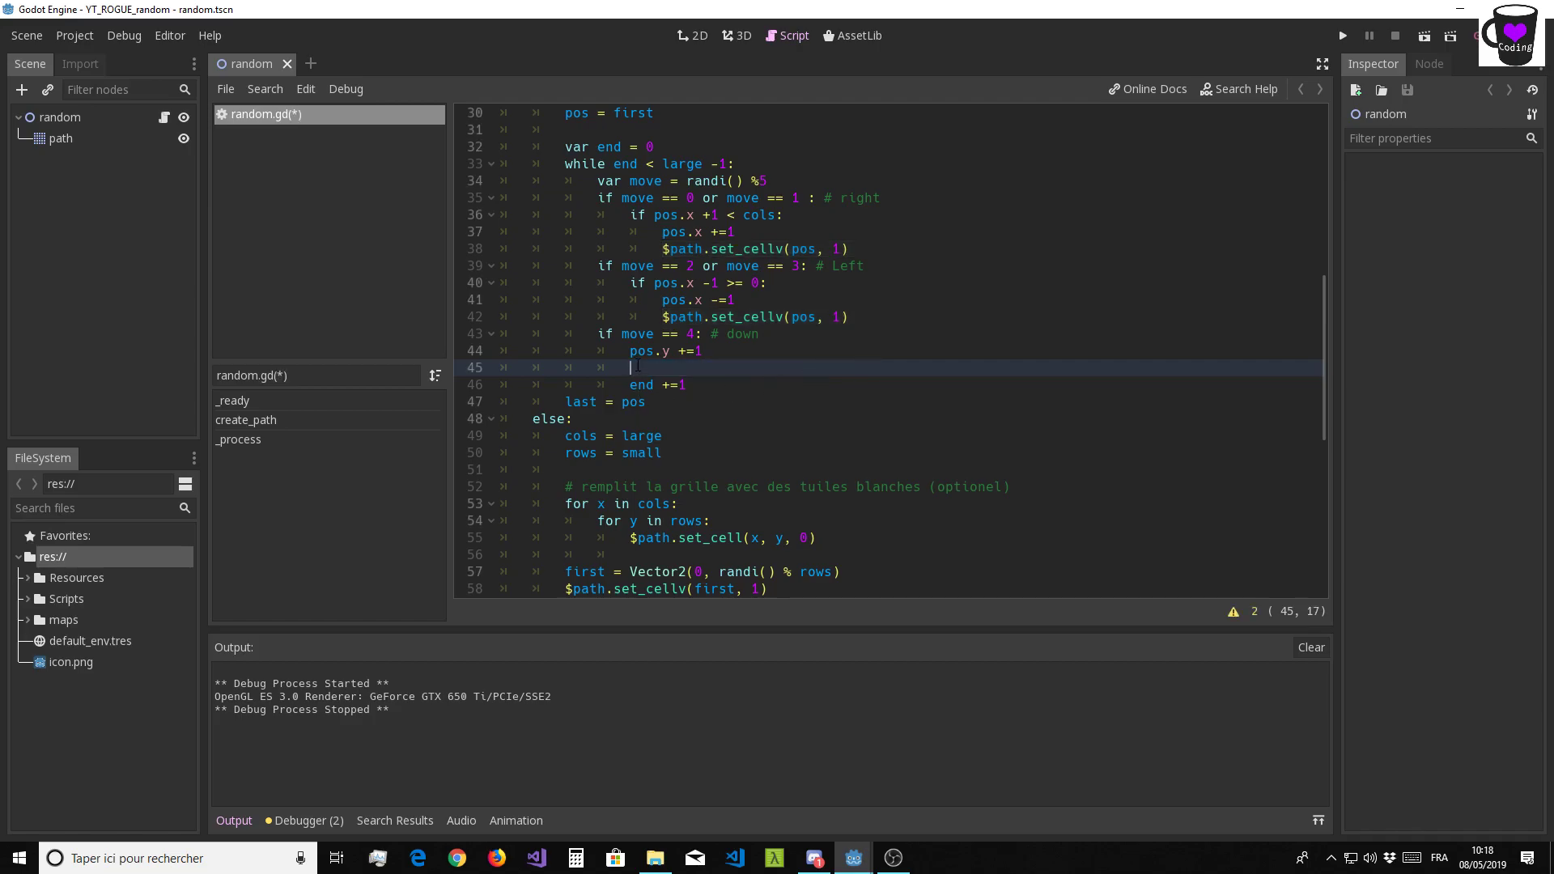
left_click_drag(614, 369, 482, 369)
key("Delete")
key("Delete")
left_click(708, 372)
key("Return")
key("BackSpace")
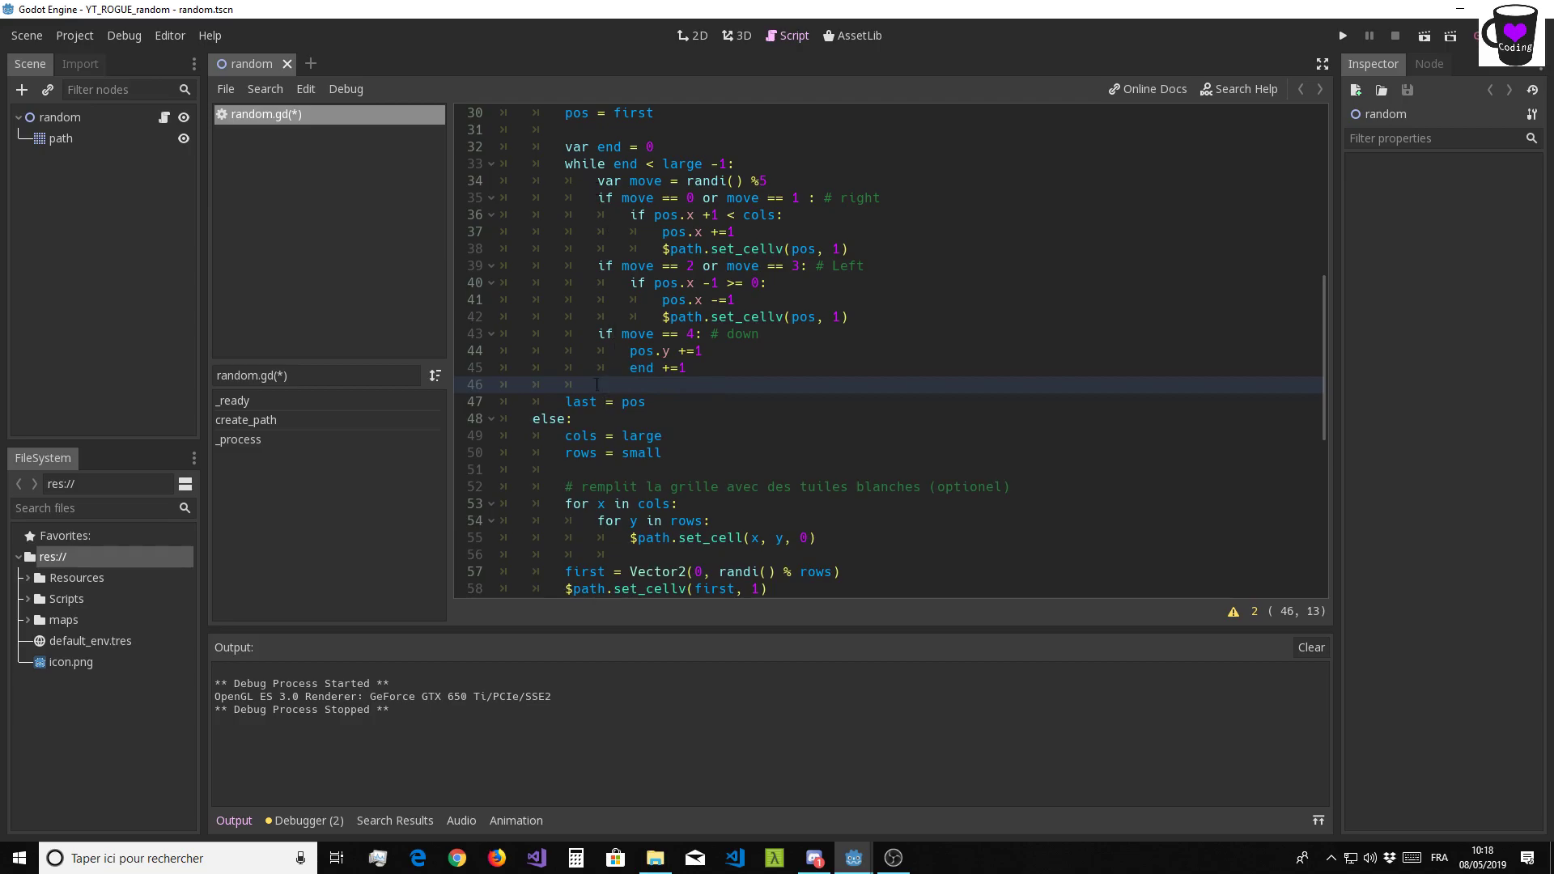
type("$path.set_cellv(pos, 1)")
Delete the leftover $path.set_cellv(pos, 1) calls from the left and right branches
left_click_drag(789, 316, 486, 321)
key("BackSpace")
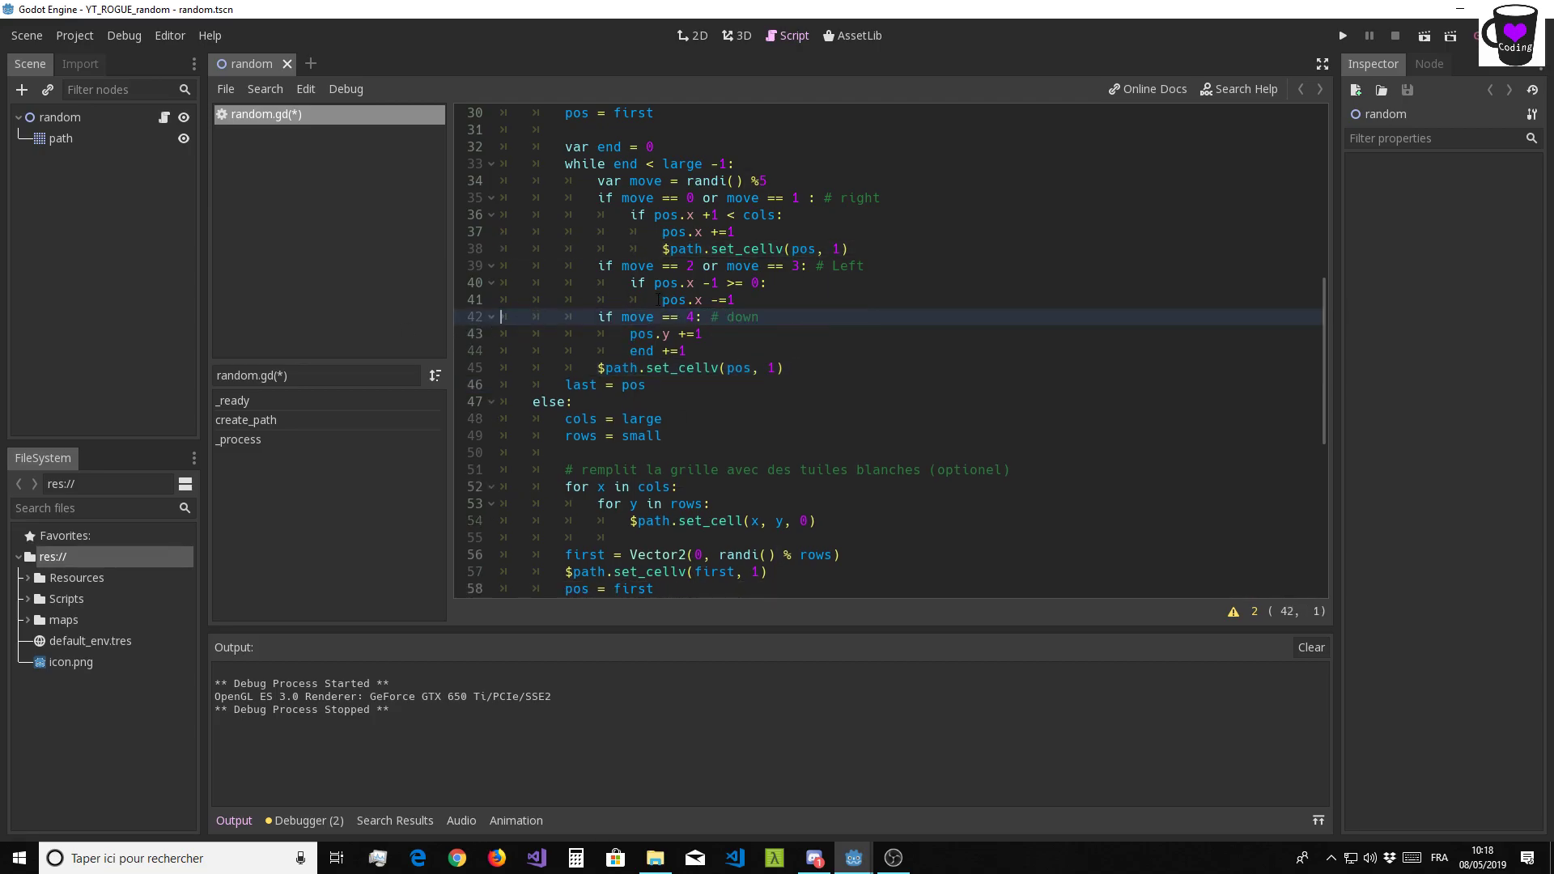
left_click_drag(662, 299, 706, 301)
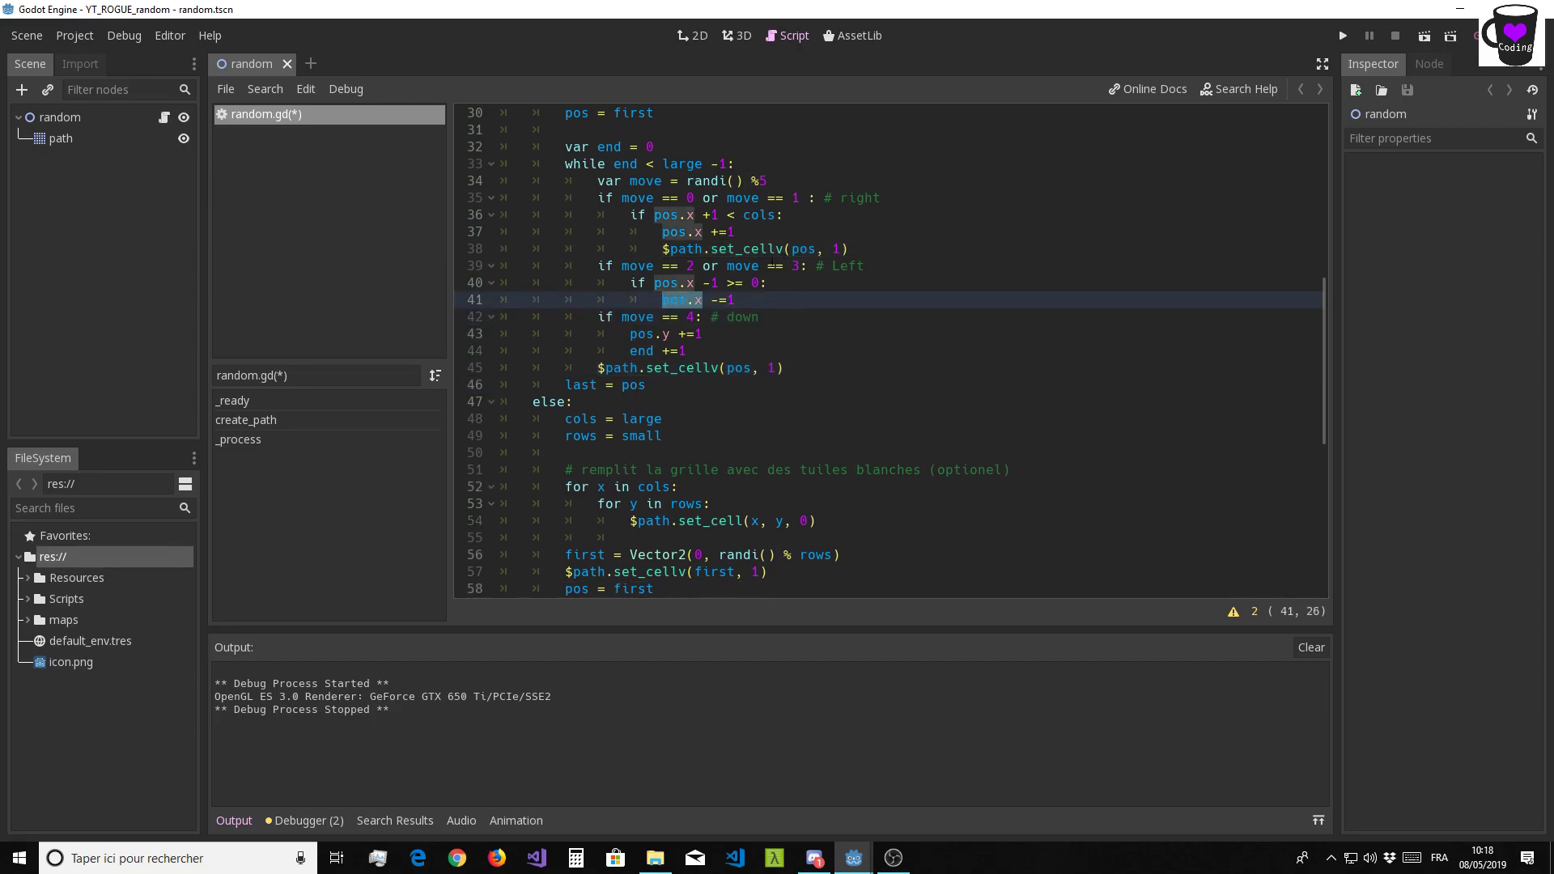
left_click_drag(849, 249, 376, 255)
key("BackSpace")
key("Delete")
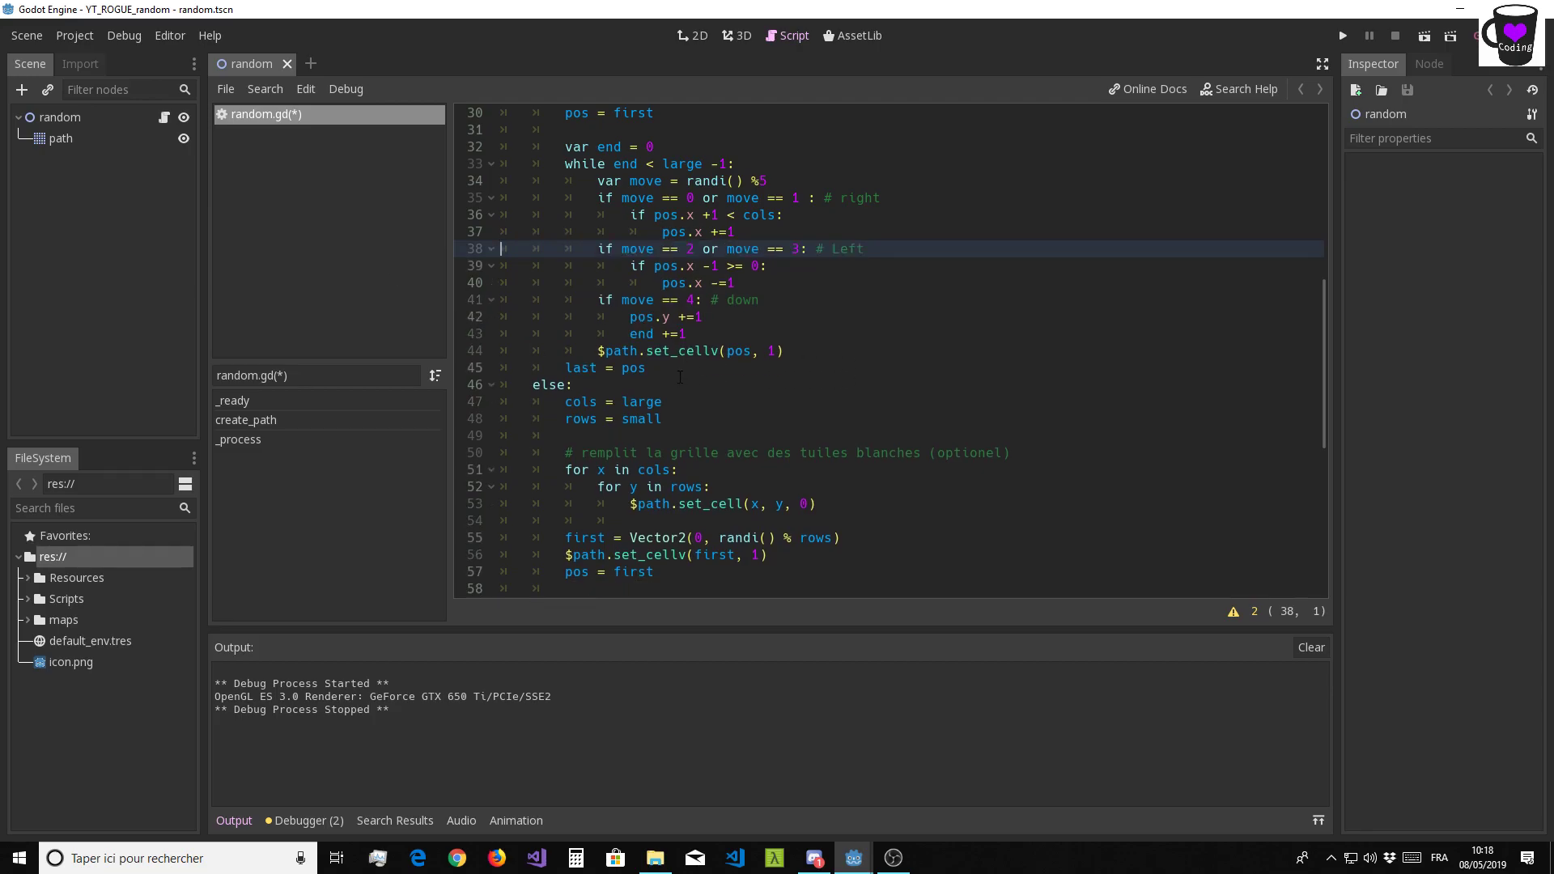
scroll(622, 334, "down", 1)
Delete the $path.set_cellv(pos, 1) calls and their empty lines from the up and down branches
scroll(621, 334, "down", 4)
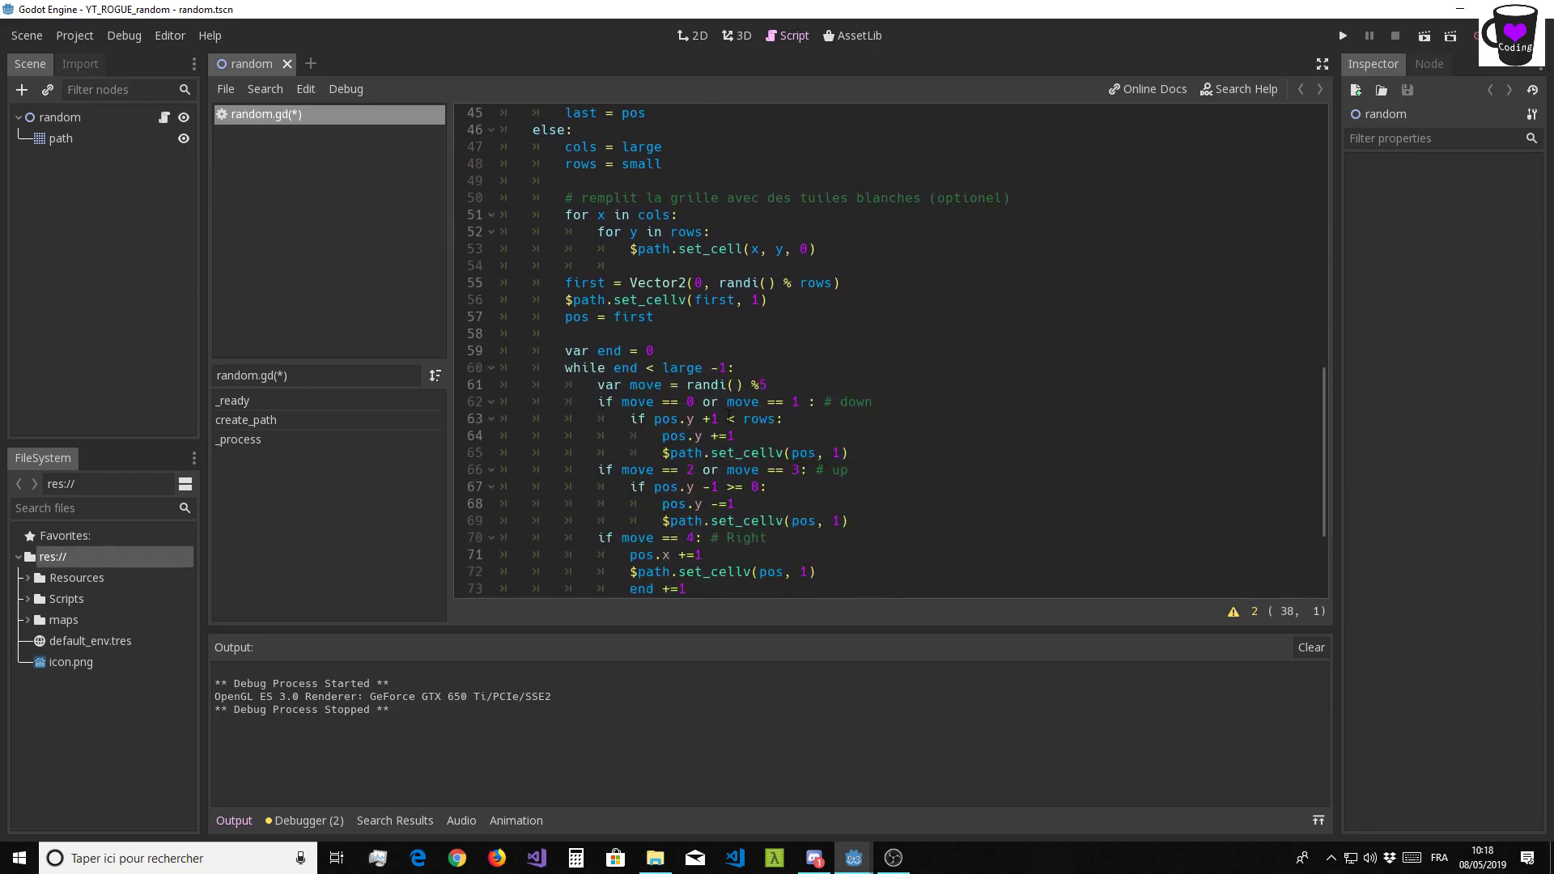
scroll(622, 333, "down", 3)
left_click_drag(662, 367, 847, 367)
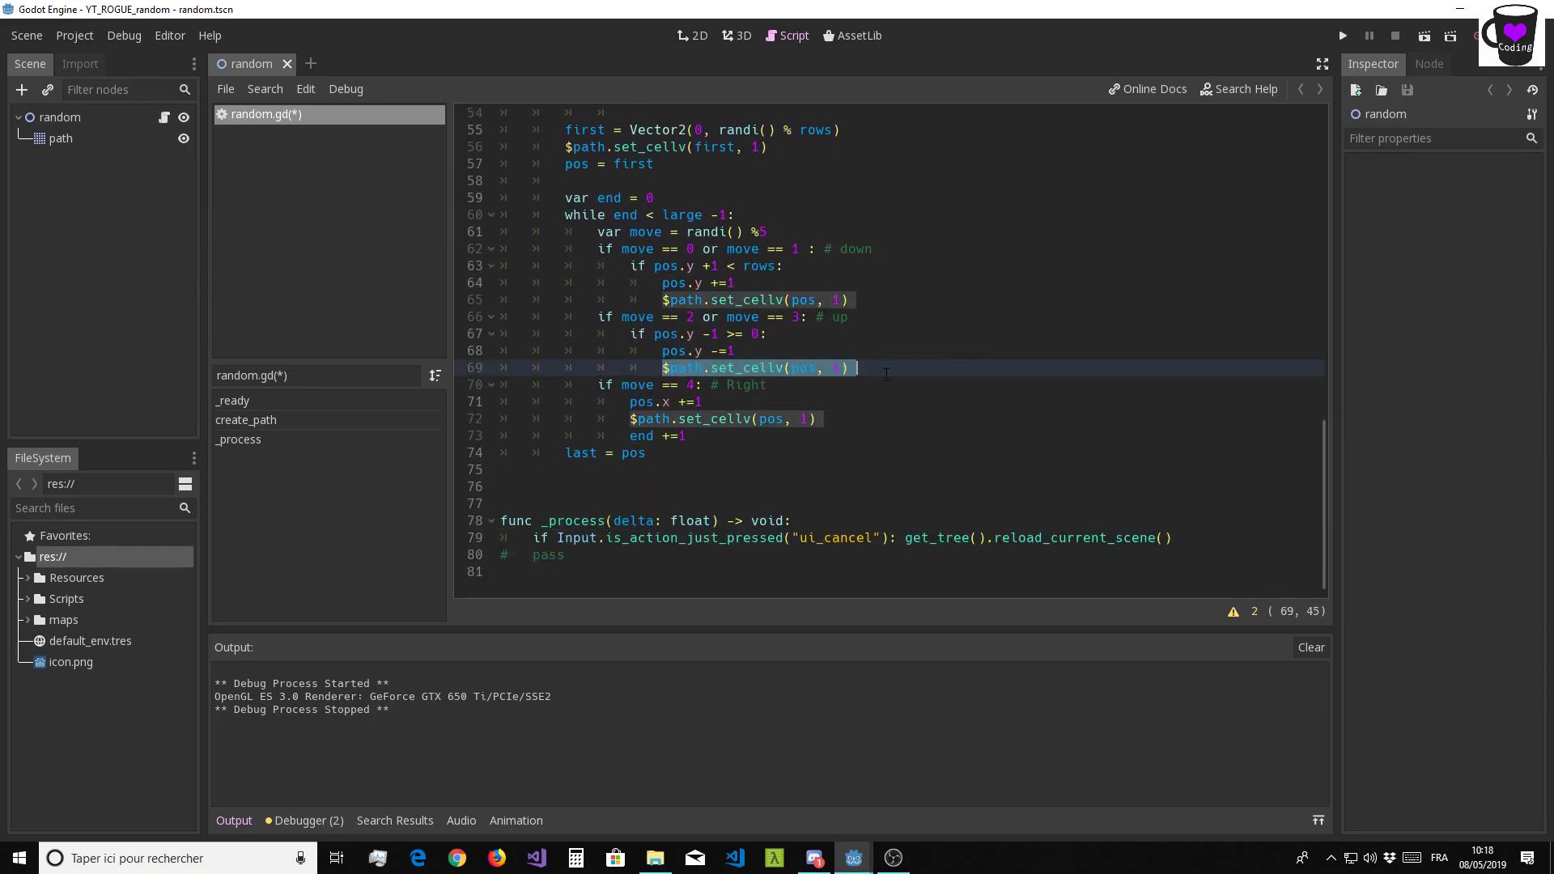
key("BackSpace")
left_click_drag(662, 368, 499, 367)
key("BackSpace")
key("Delete")
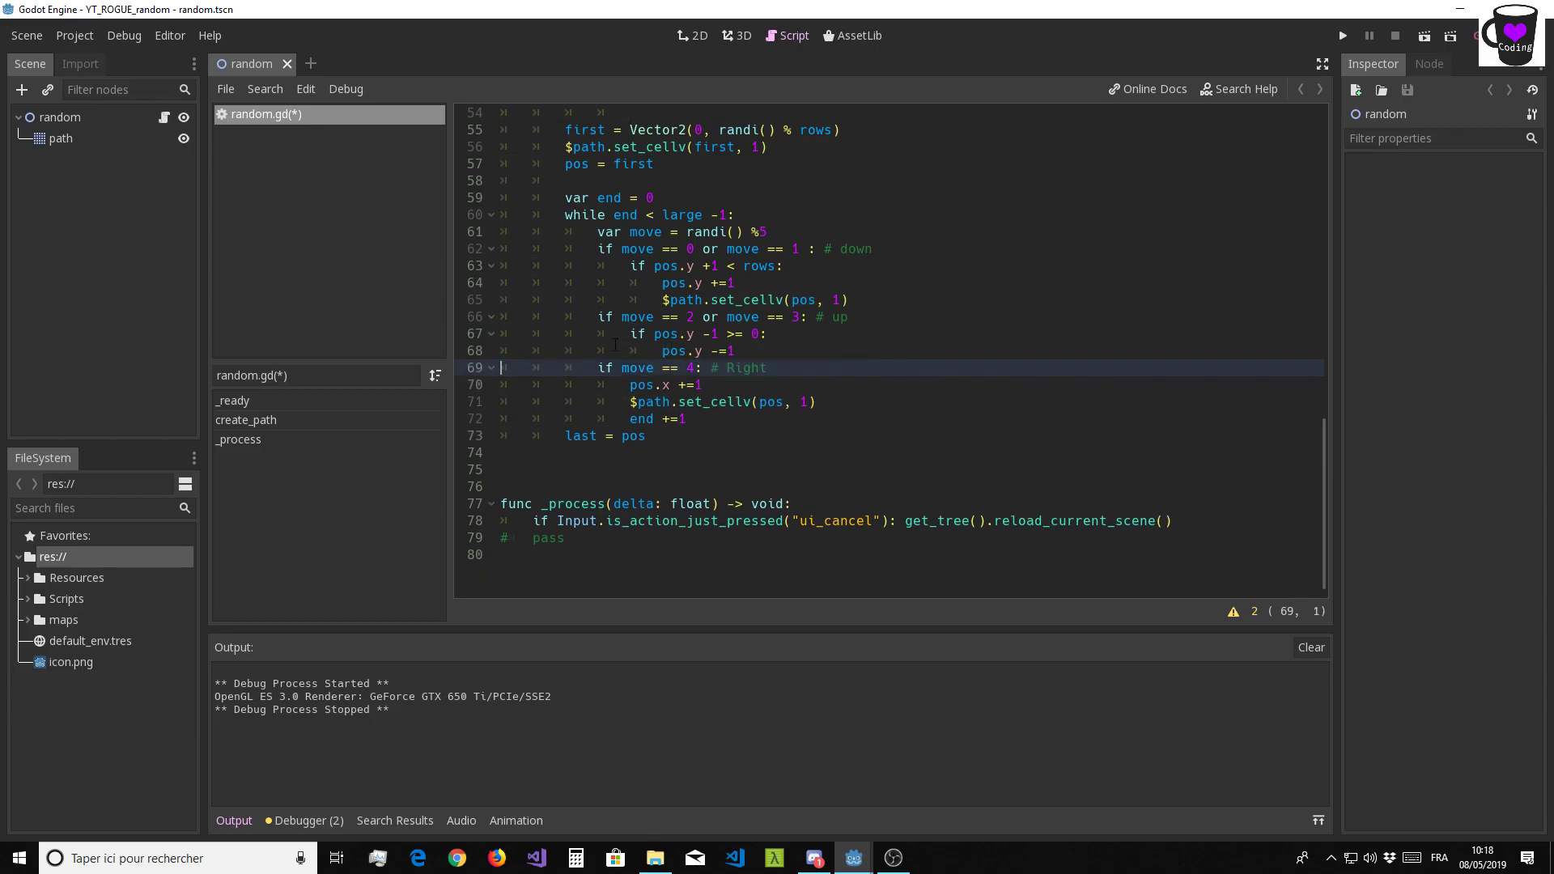
left_click_drag(854, 301, 430, 302)
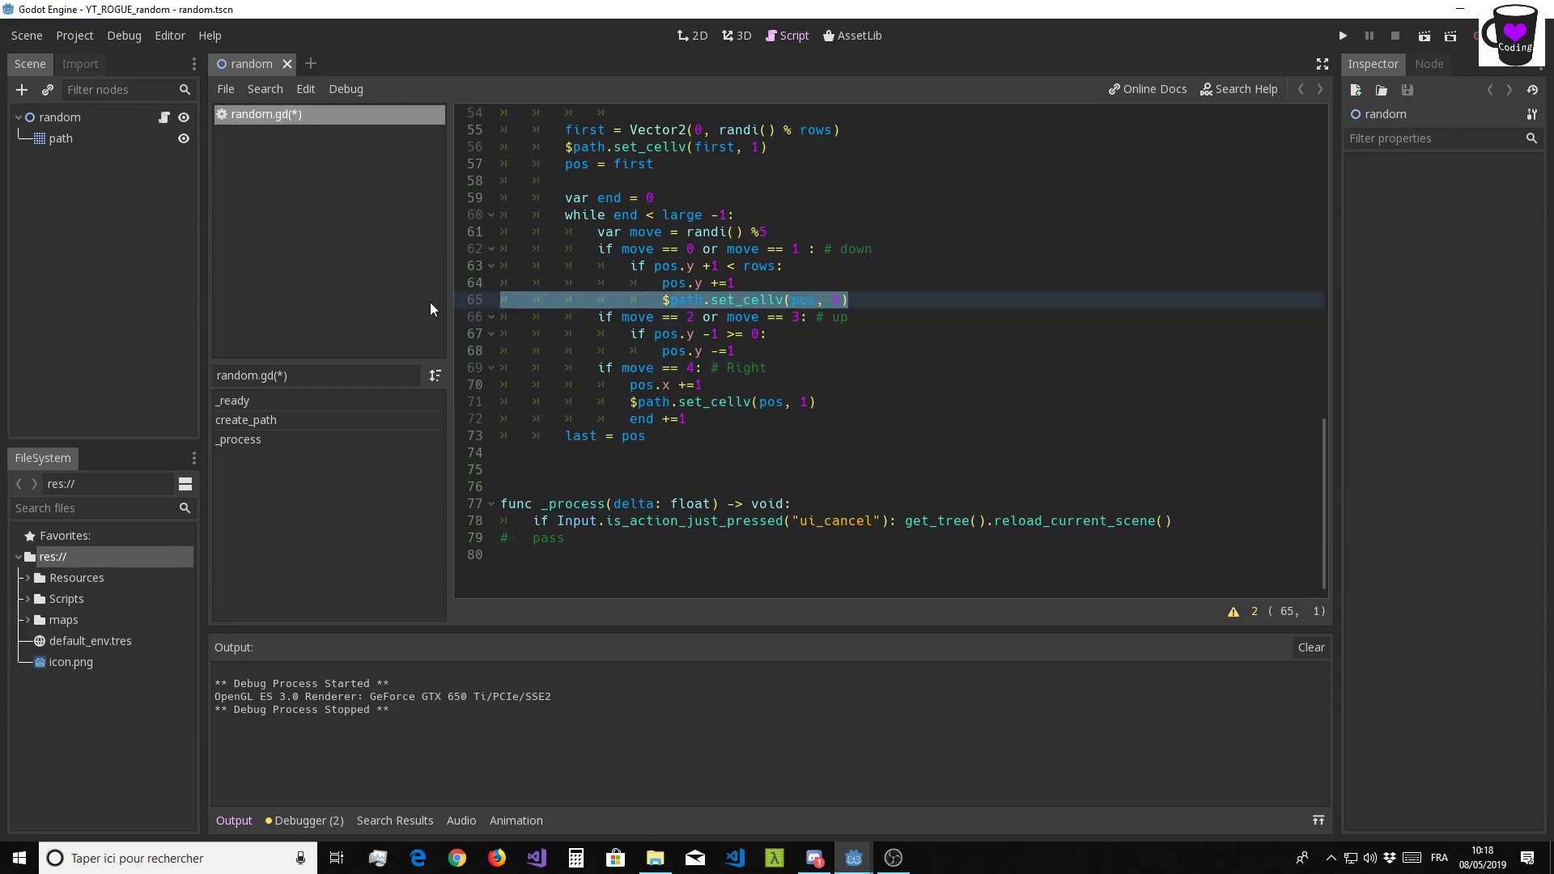
key("BackSpace")
key("Delete")
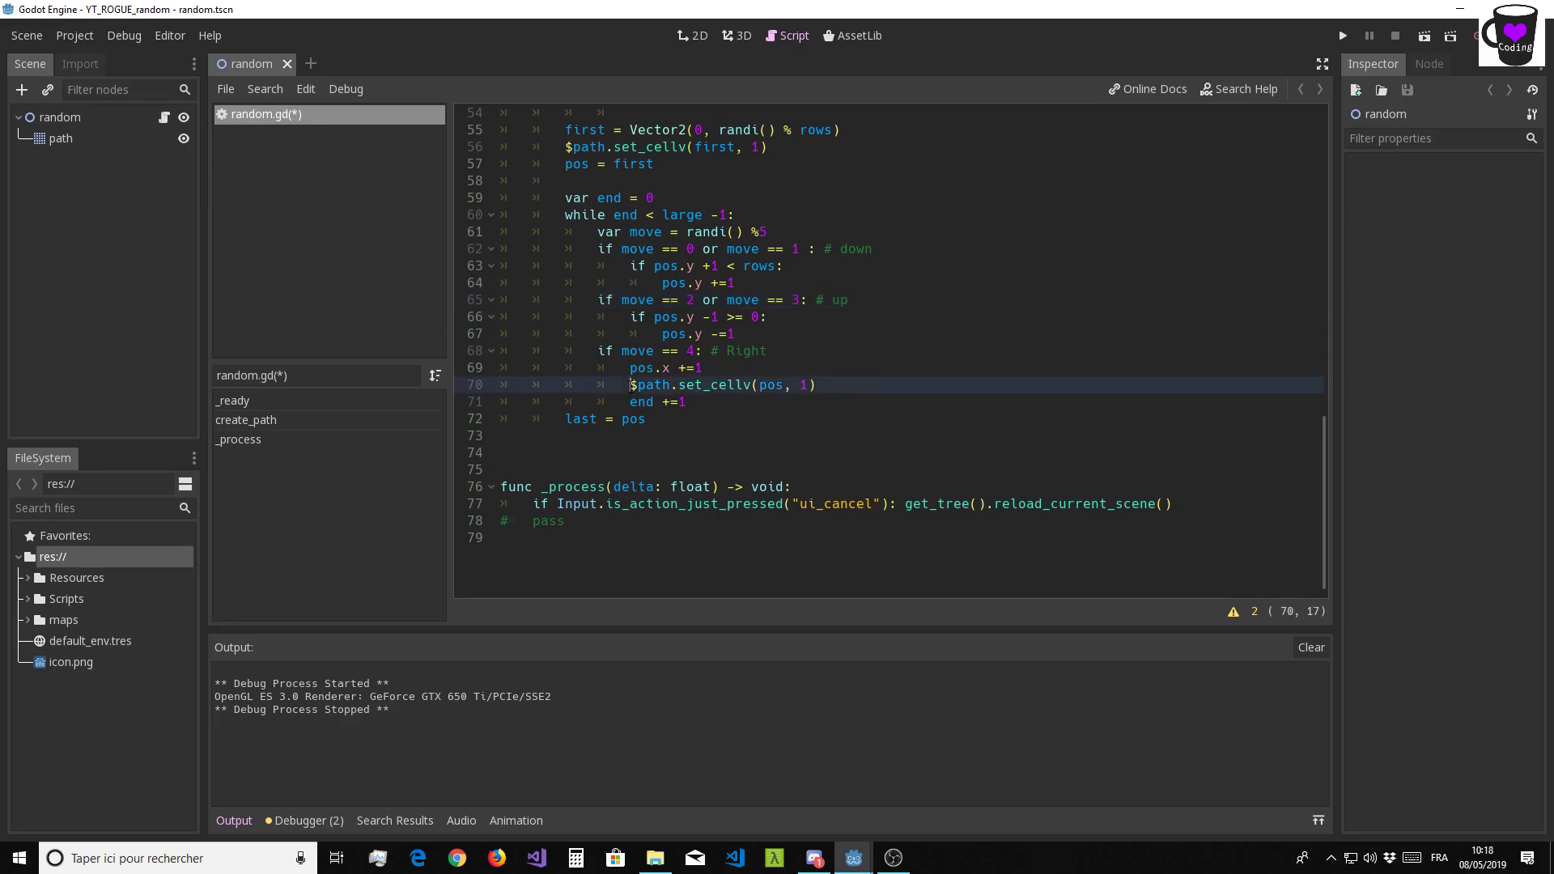
Move the Right branch's tile-painting call to a single line after the step counter
left_click_drag(630, 385, 865, 384)
key("ctrl+c")
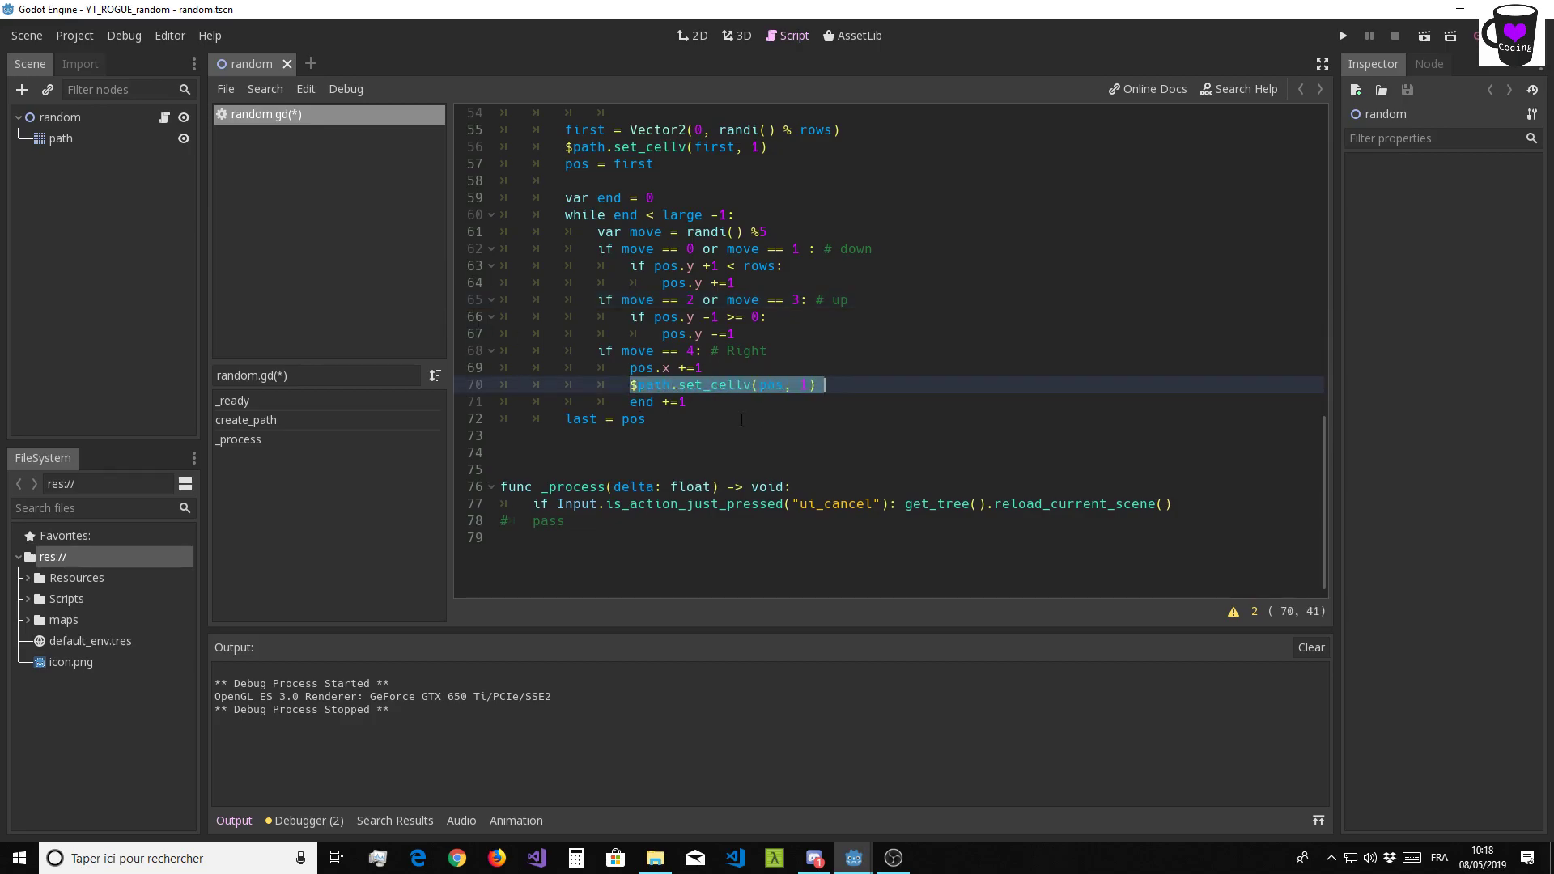
key("Down")
key("Return")
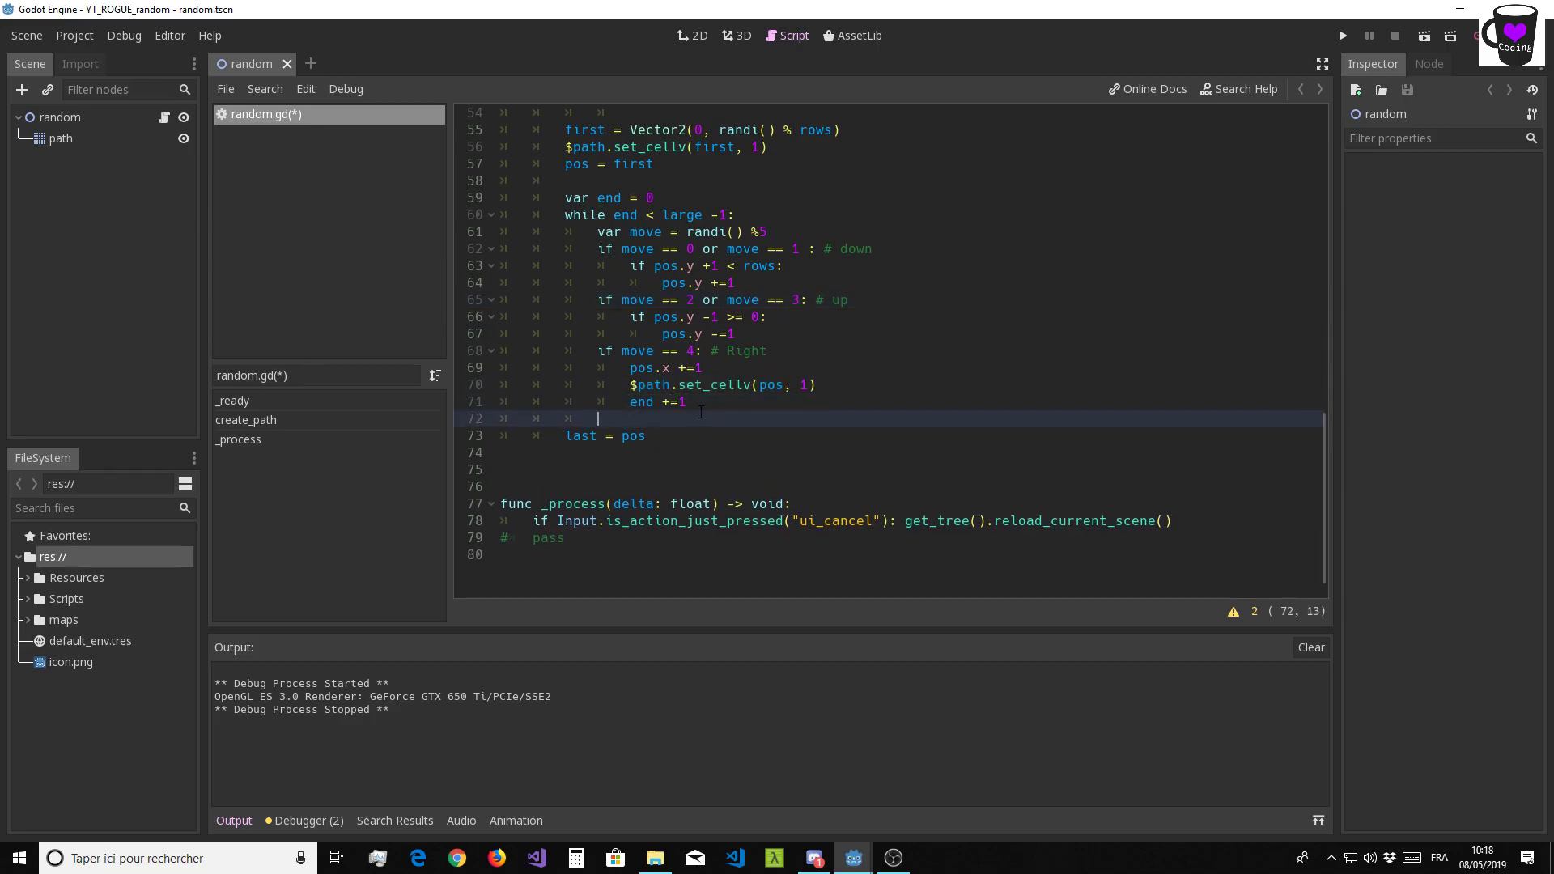
key("ctrl+v")
left_click_drag(839, 391, 502, 387)
key("Delete")
key("Delete")
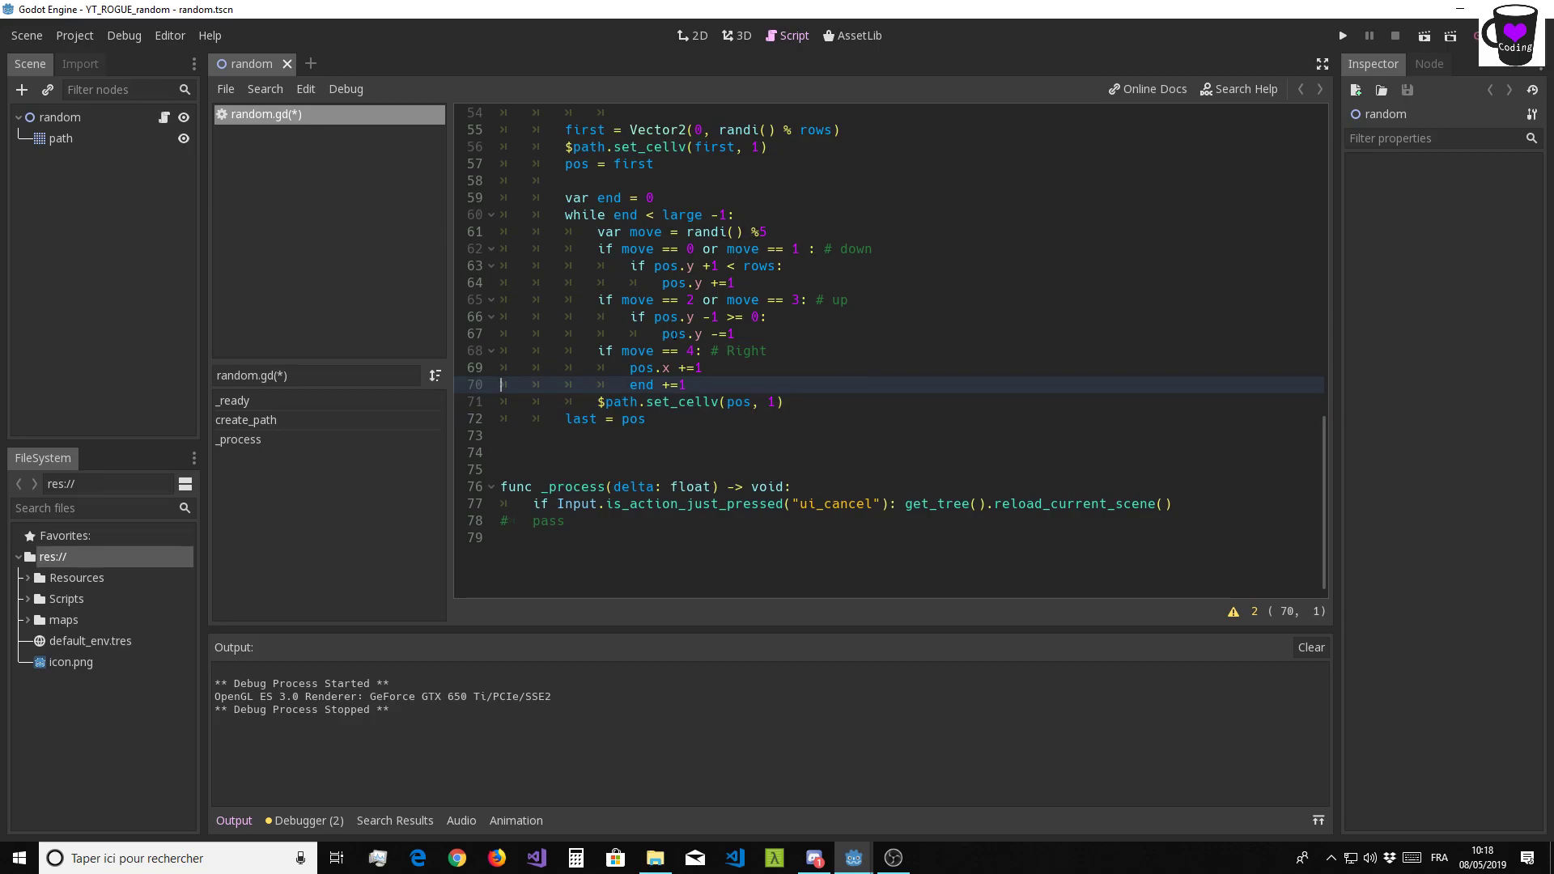
key("End")
left_click(696, 458)
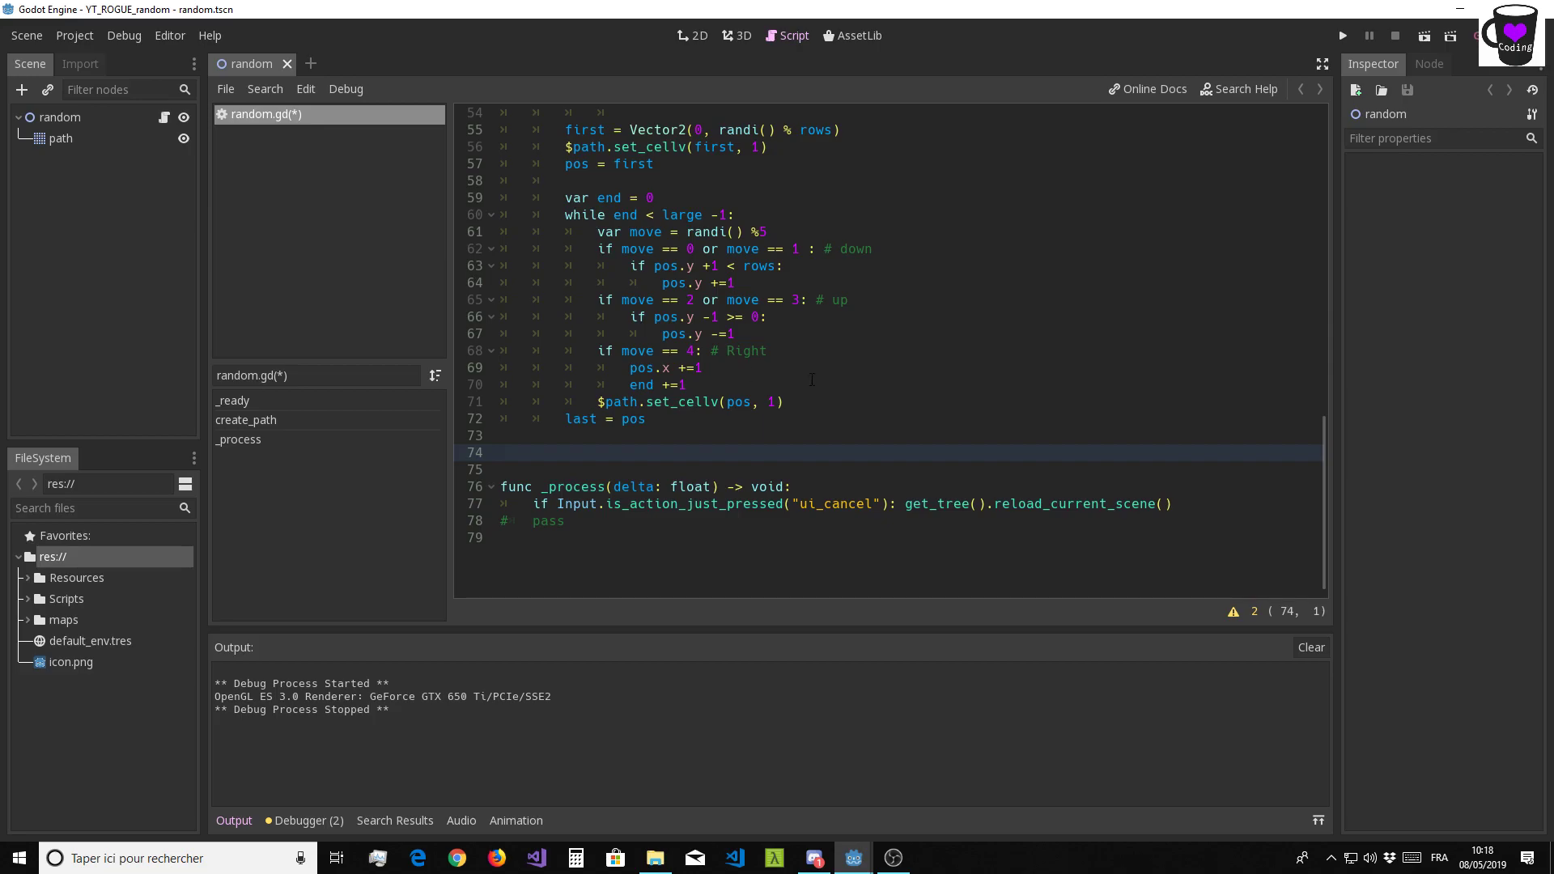
Join the upward and downward pos.y steps onto their bounds-check if lines
left_click(766, 317)
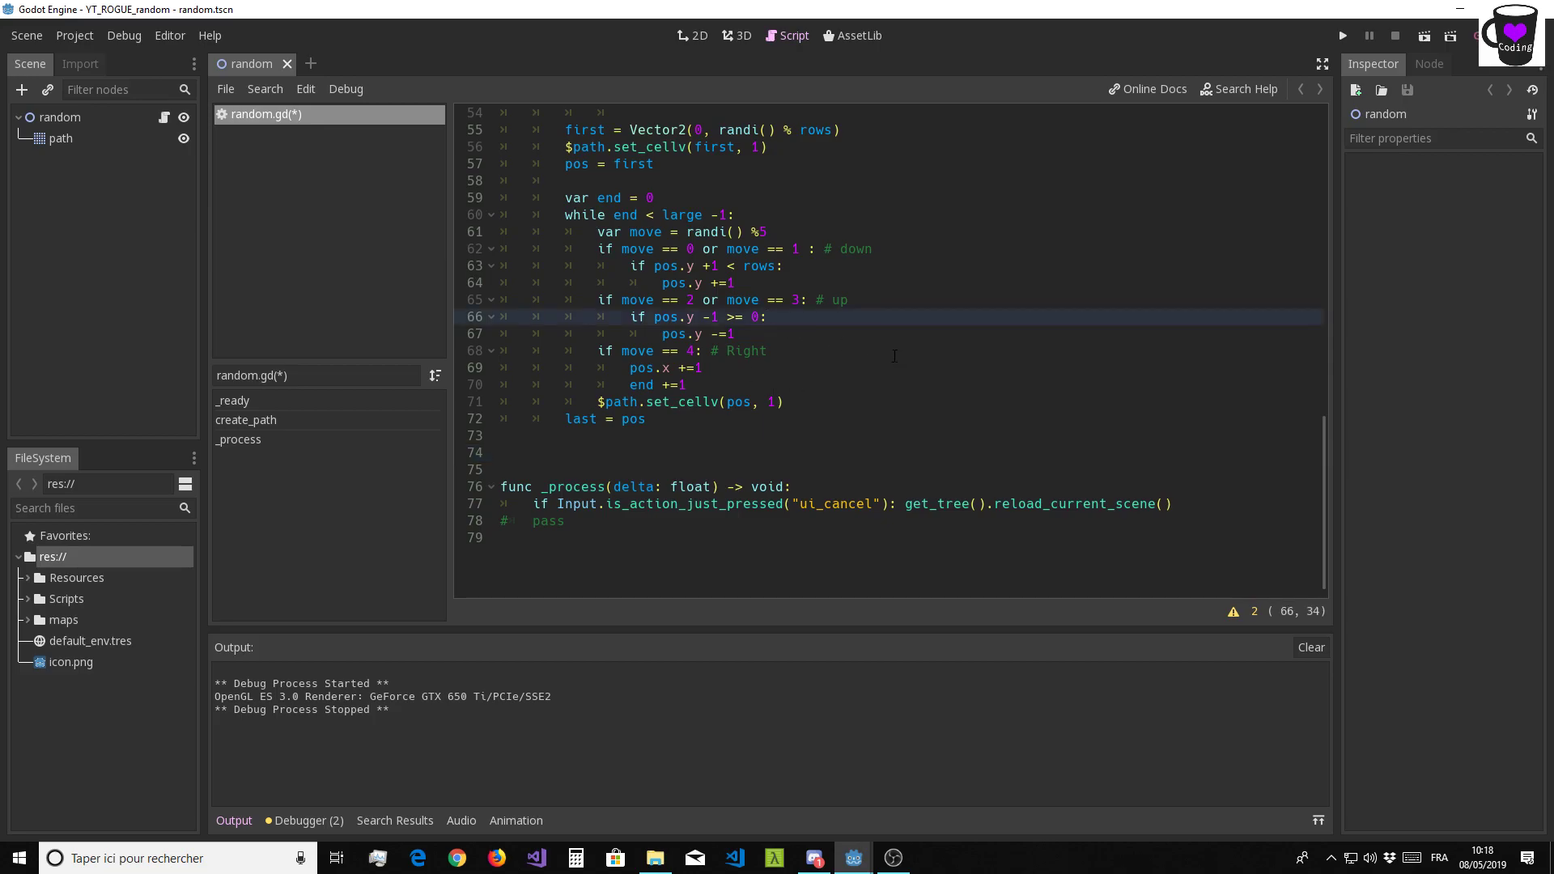
key("Delete")
key("Delete")
key("Delete")
key("Delete")
key("Delete")
key("Delete")
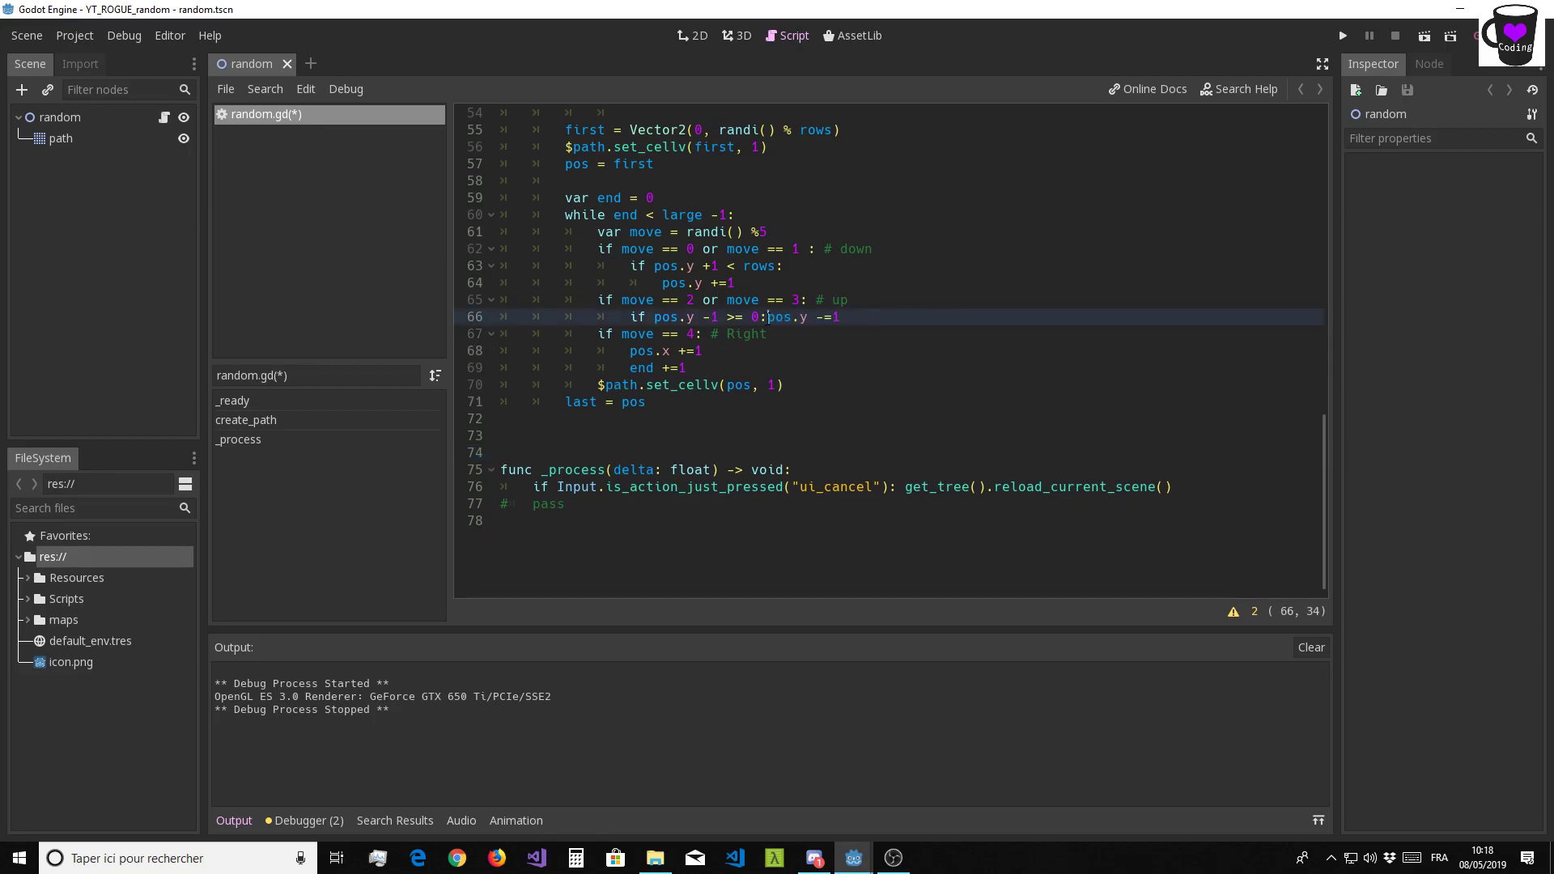
left_click(782, 267)
key("Delete")
key("Delete")
key("Delete")
key("Delete")
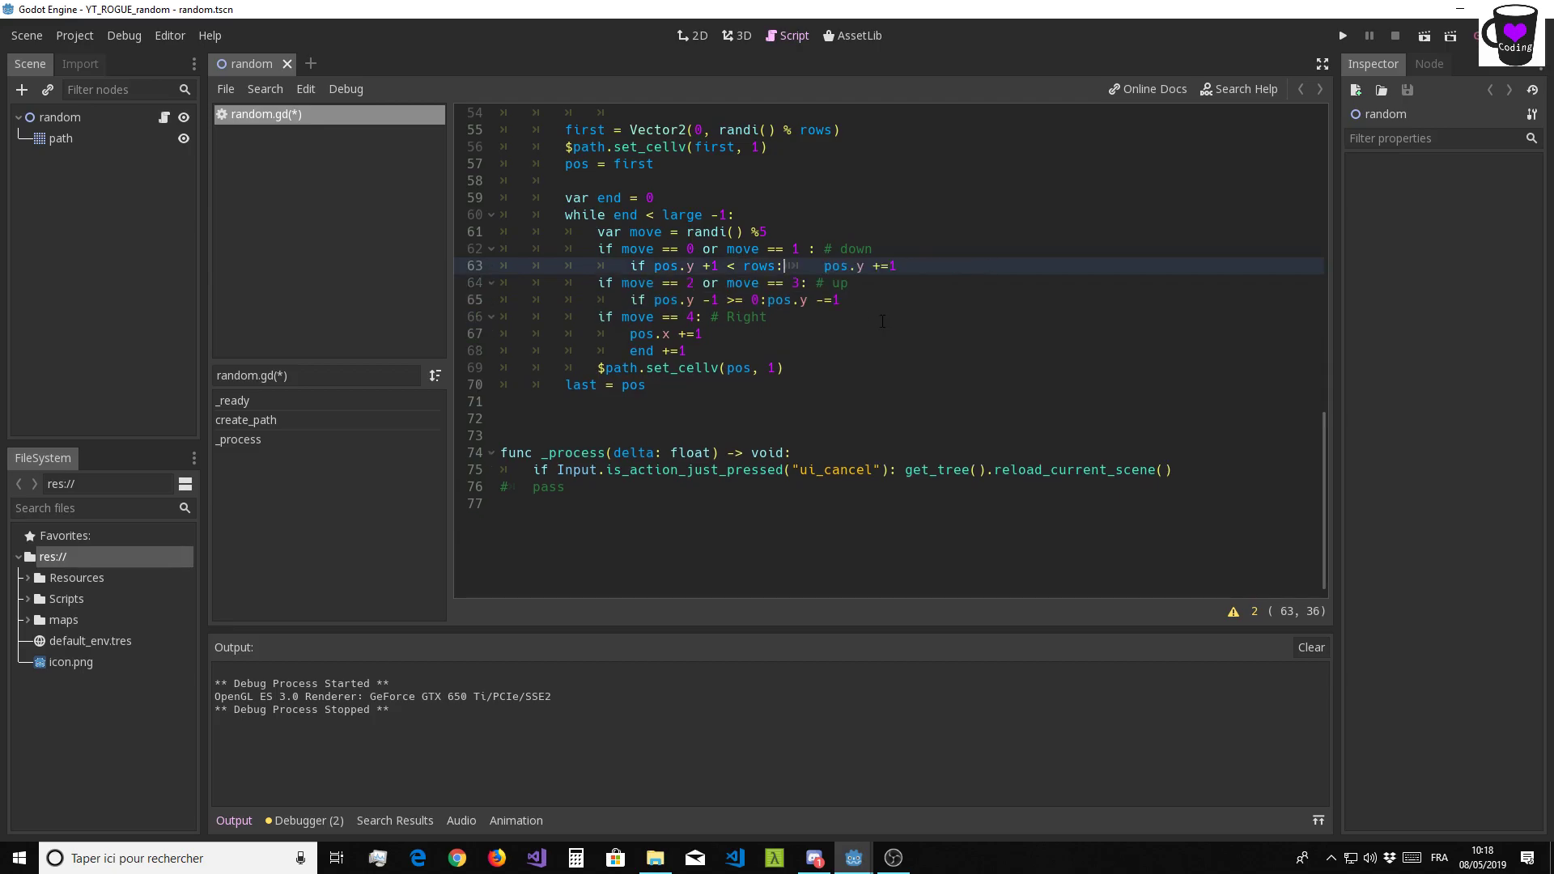
key("Delete")
key("Delete")
scroll(689, 311, "up", 6)
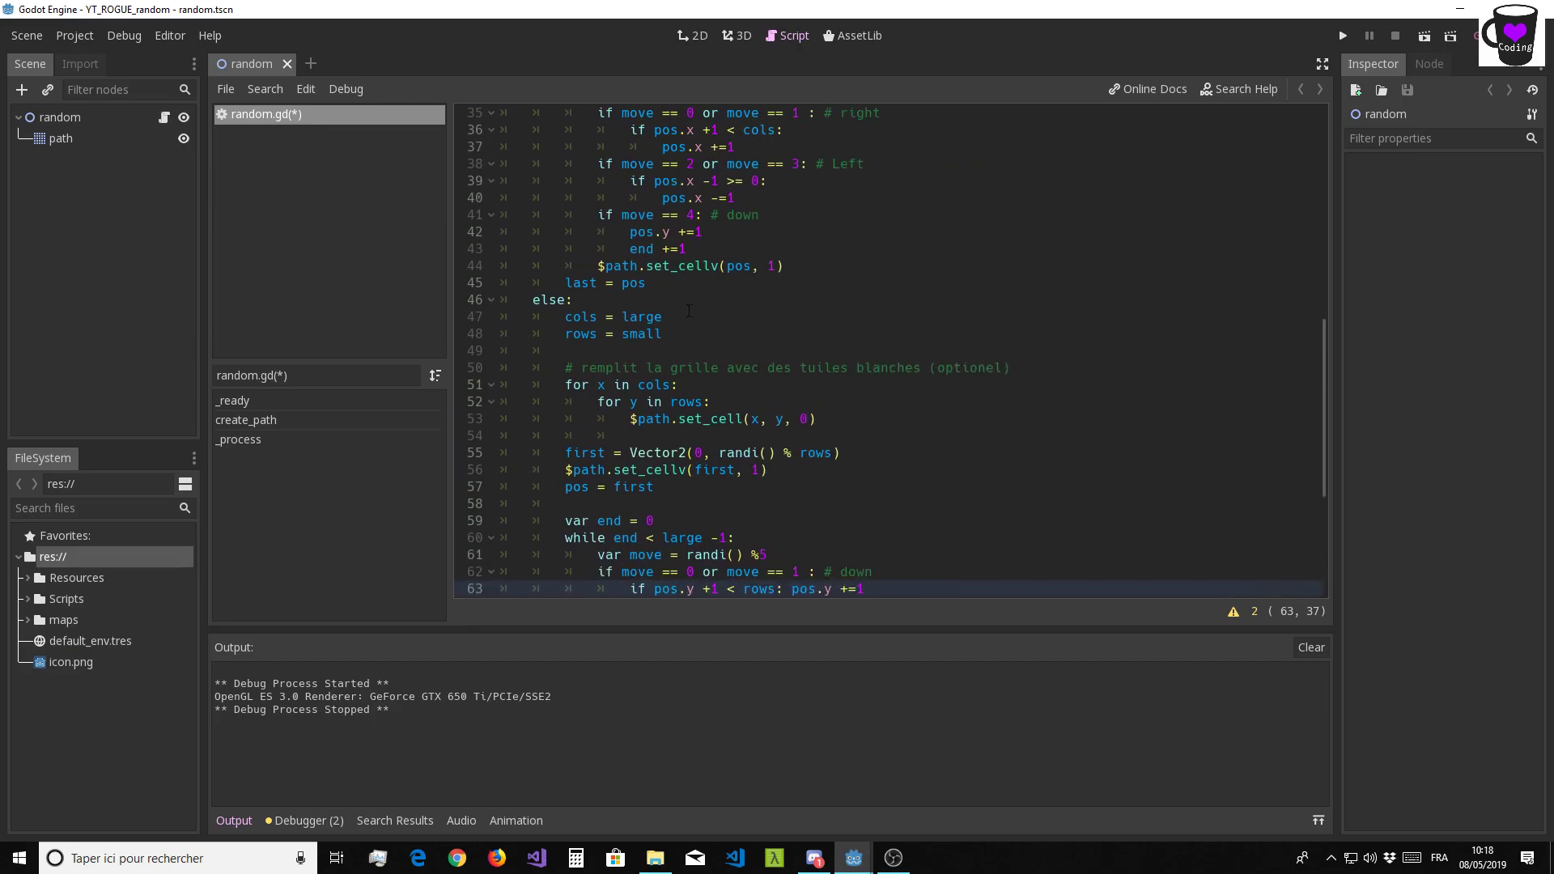
Join the left and right move statements onto their if lines 39 and 36, spacing after the colons
scroll(745, 376, "up", 3)
left_click(766, 333)
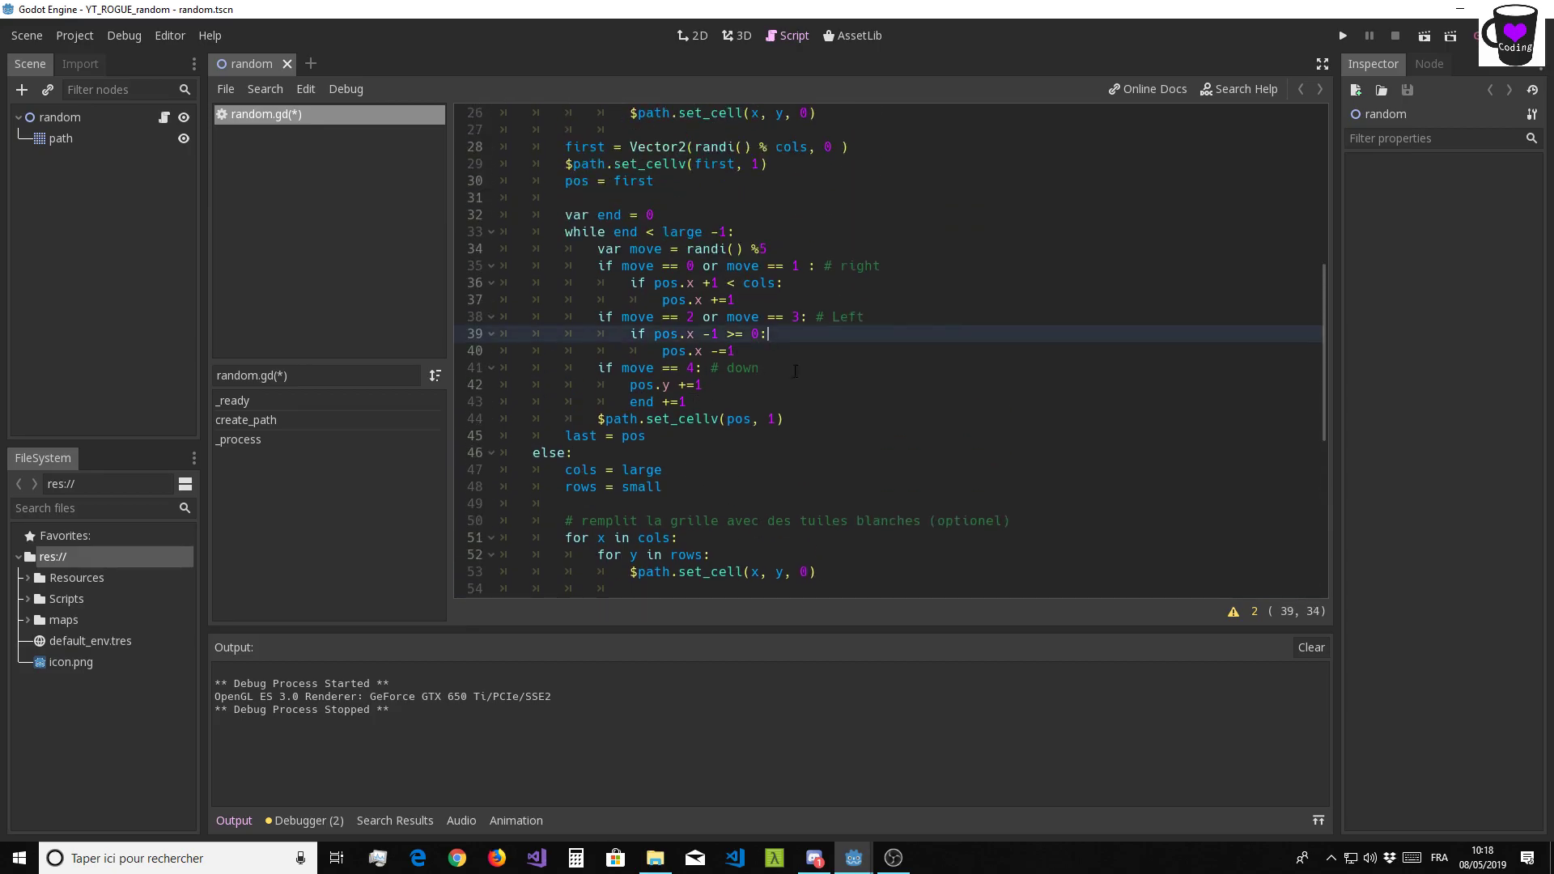
key("Delete")
key("Delete")
key("Delete")
key("Delete")
key("Delete")
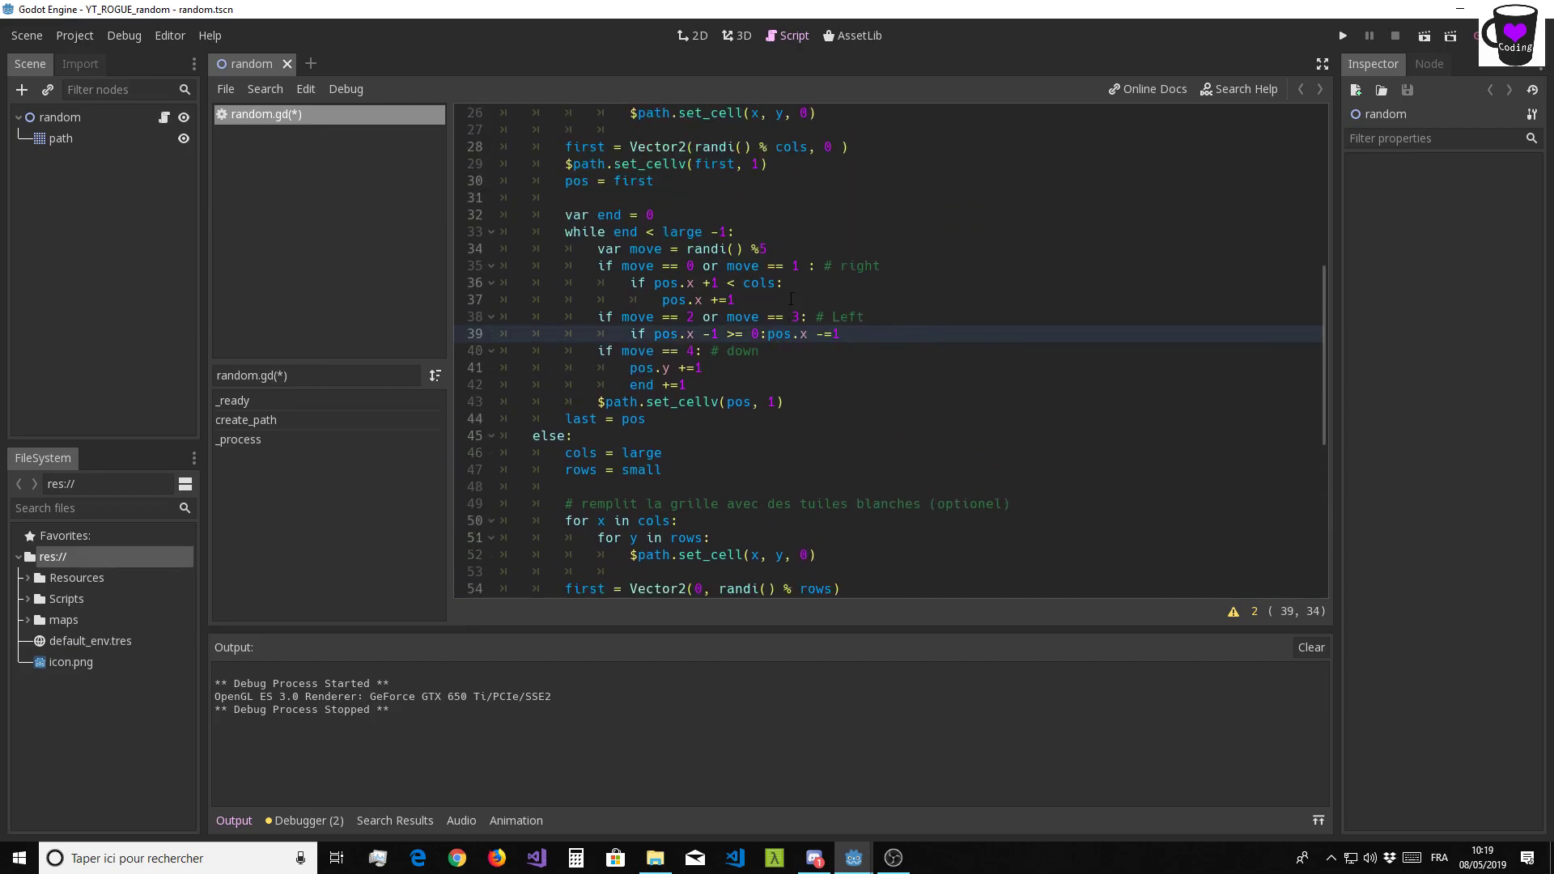
left_click(789, 282)
key("Delete")
key("Delete")
key("Delete")
key("Delete")
key("Delete")
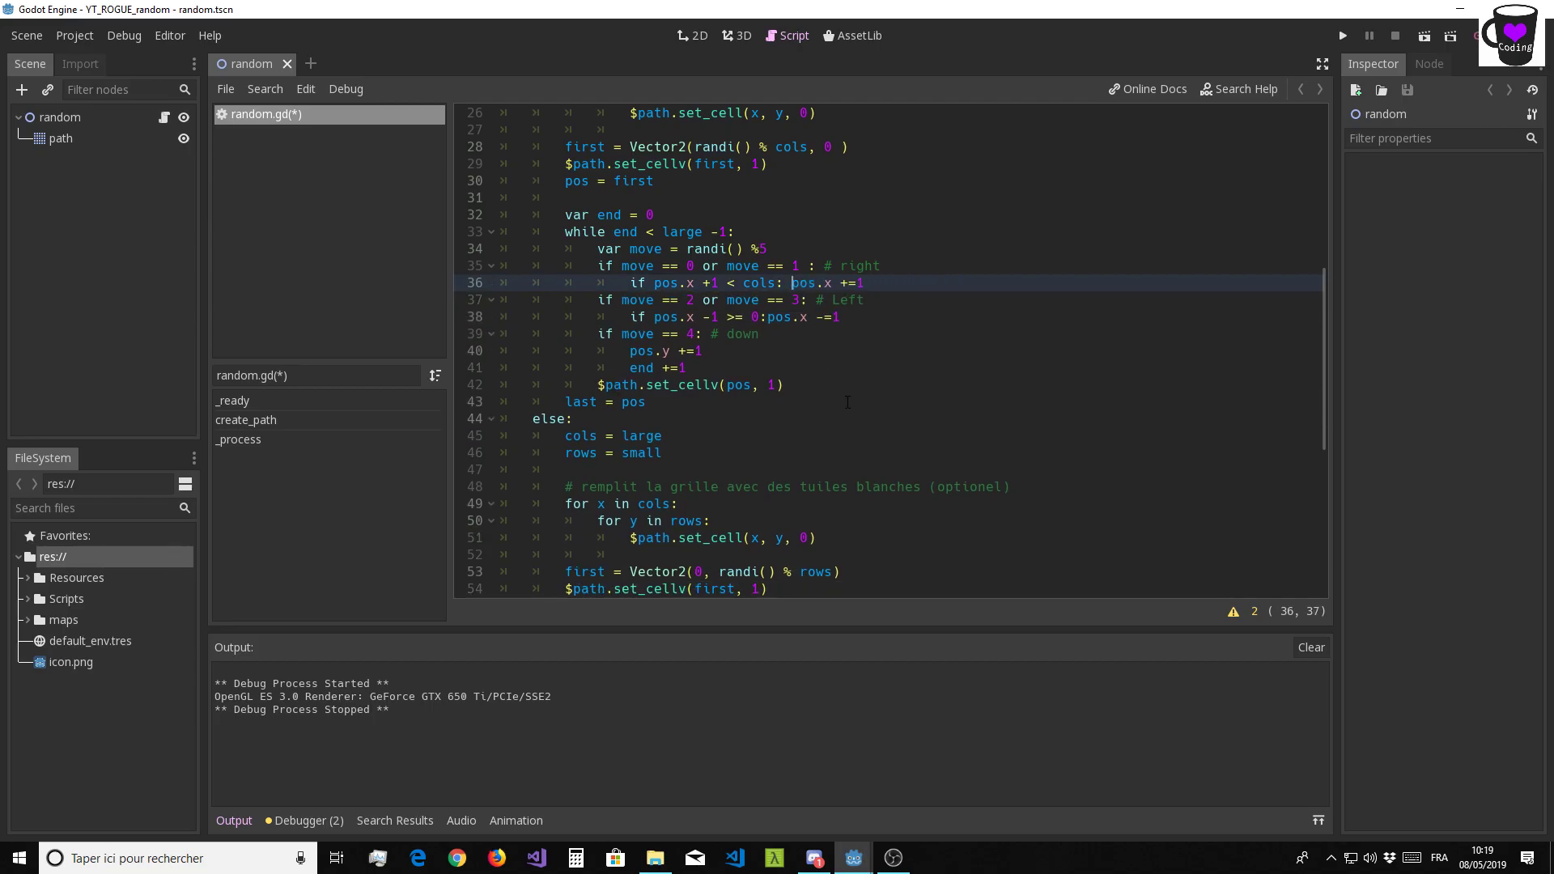
left_click(809, 401)
left_click(768, 316)
left_click(885, 390)
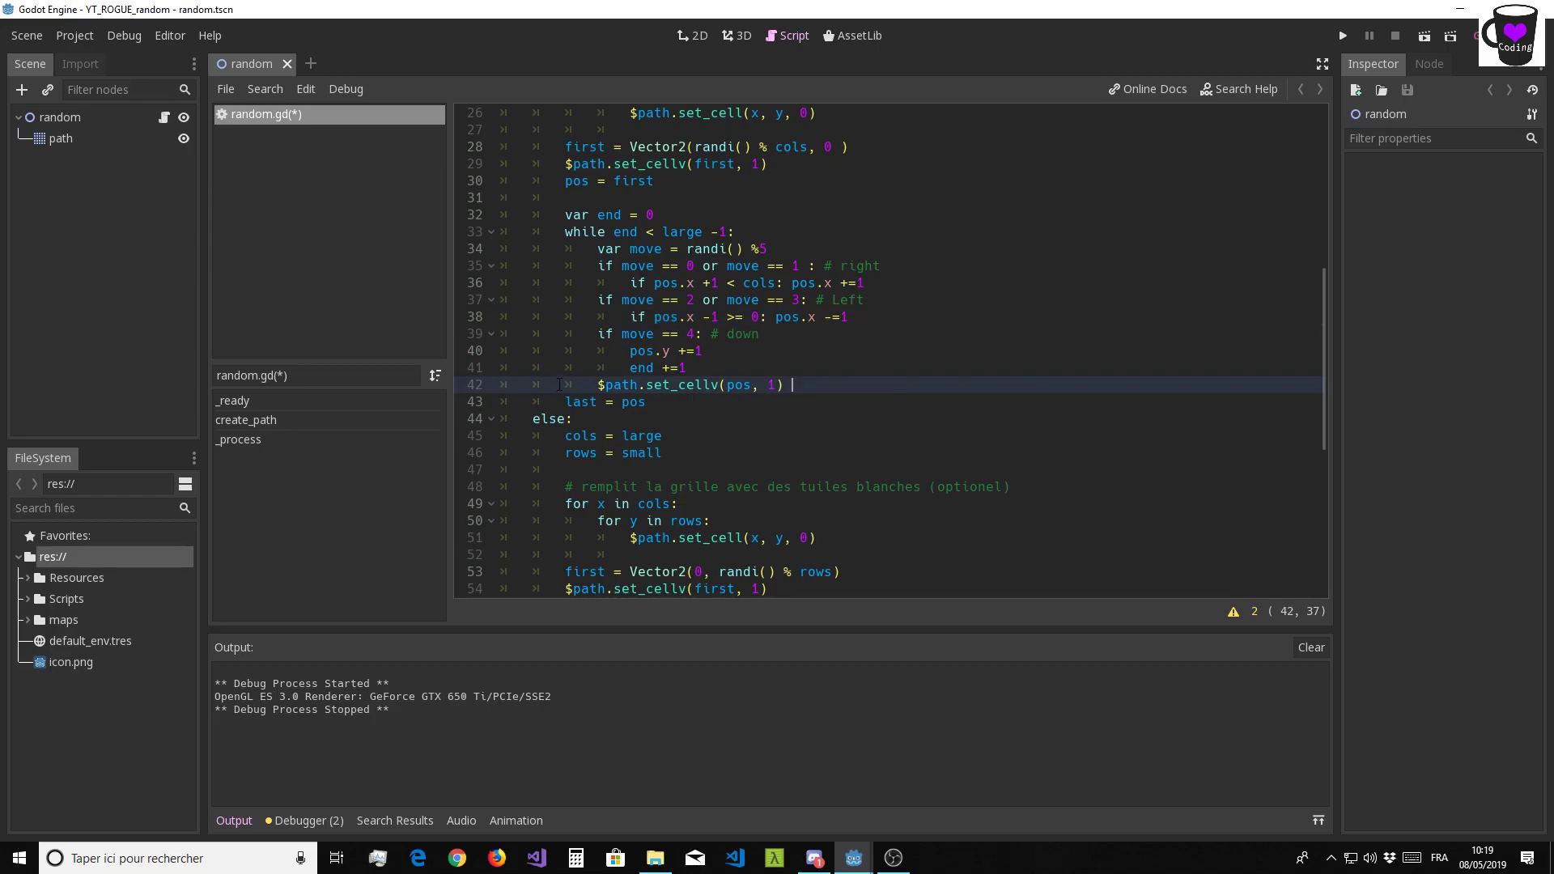
Fold the create_path function and delete the pass statement from _ready
scroll(498, 309, "up", 3)
scroll(498, 309, "up", 2)
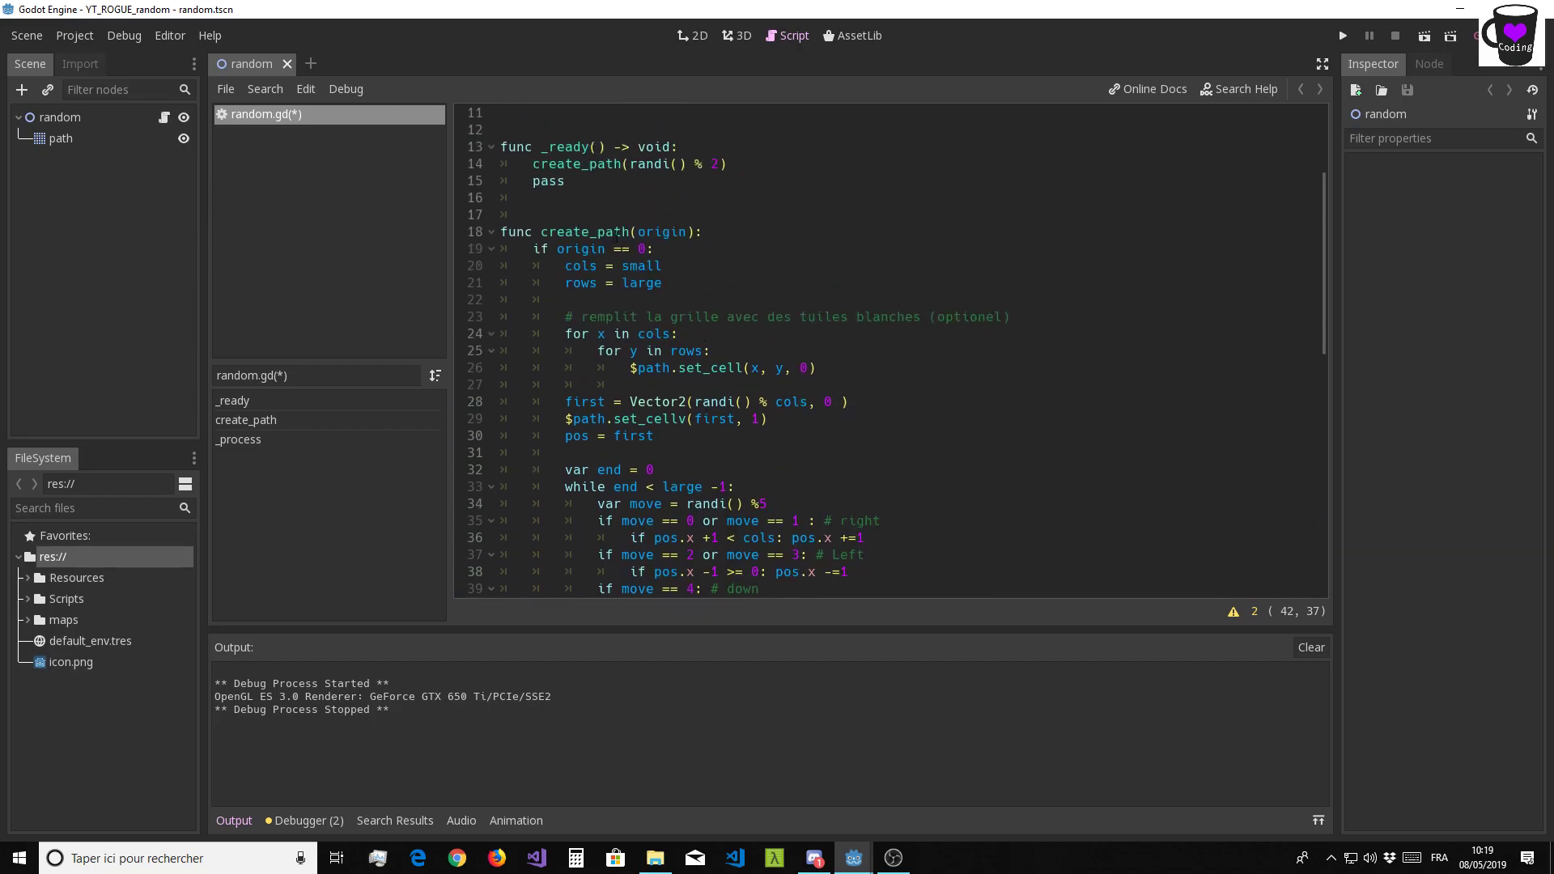
left_click(490, 233)
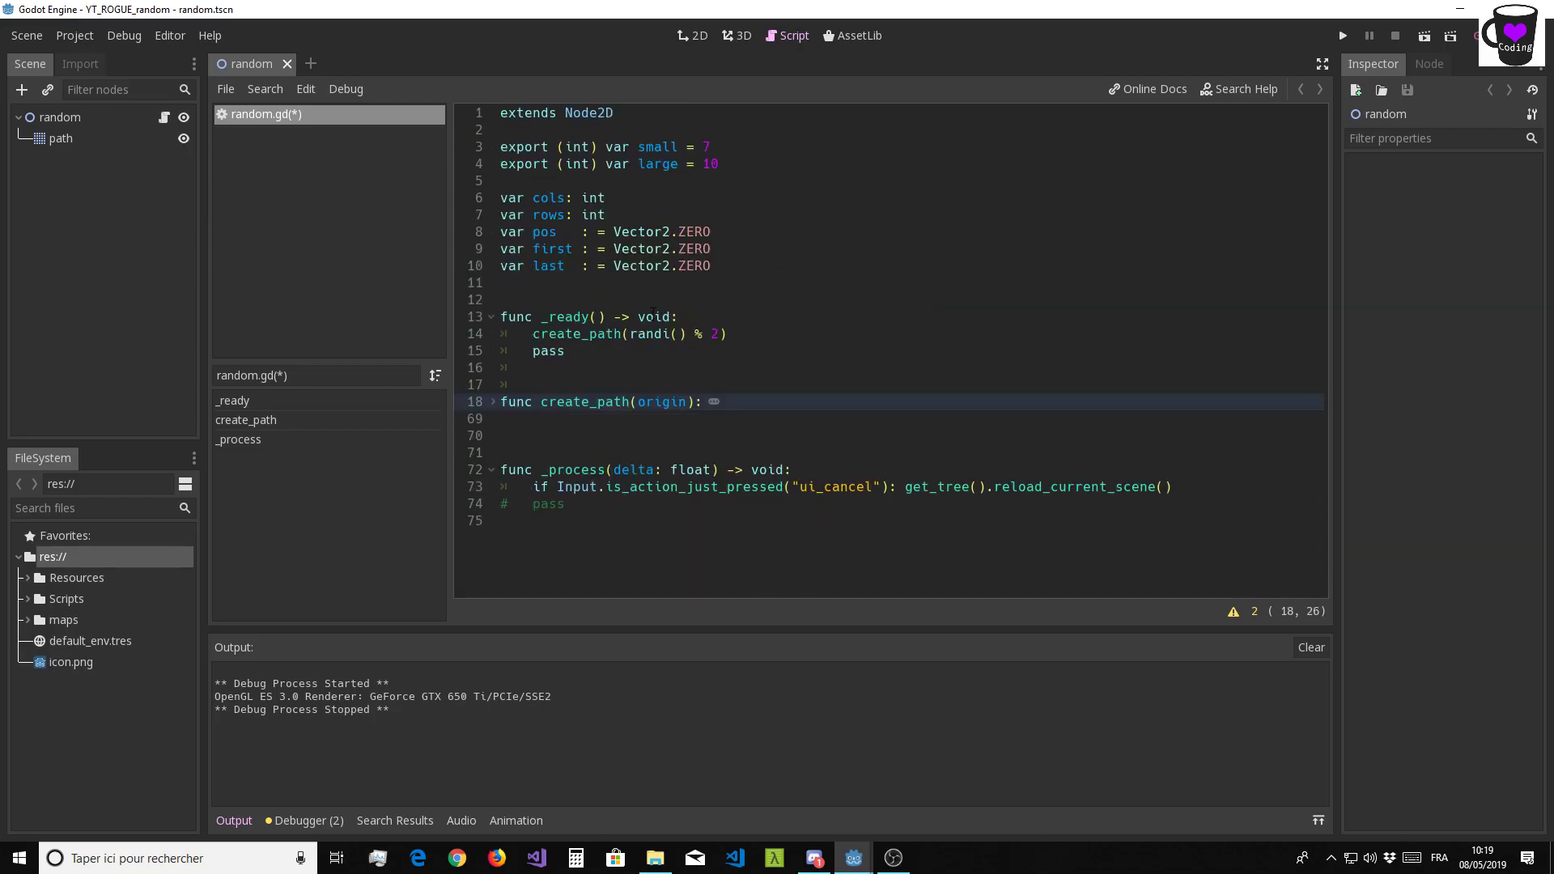
left_click(494, 404)
left_click(494, 405)
left_click(569, 437)
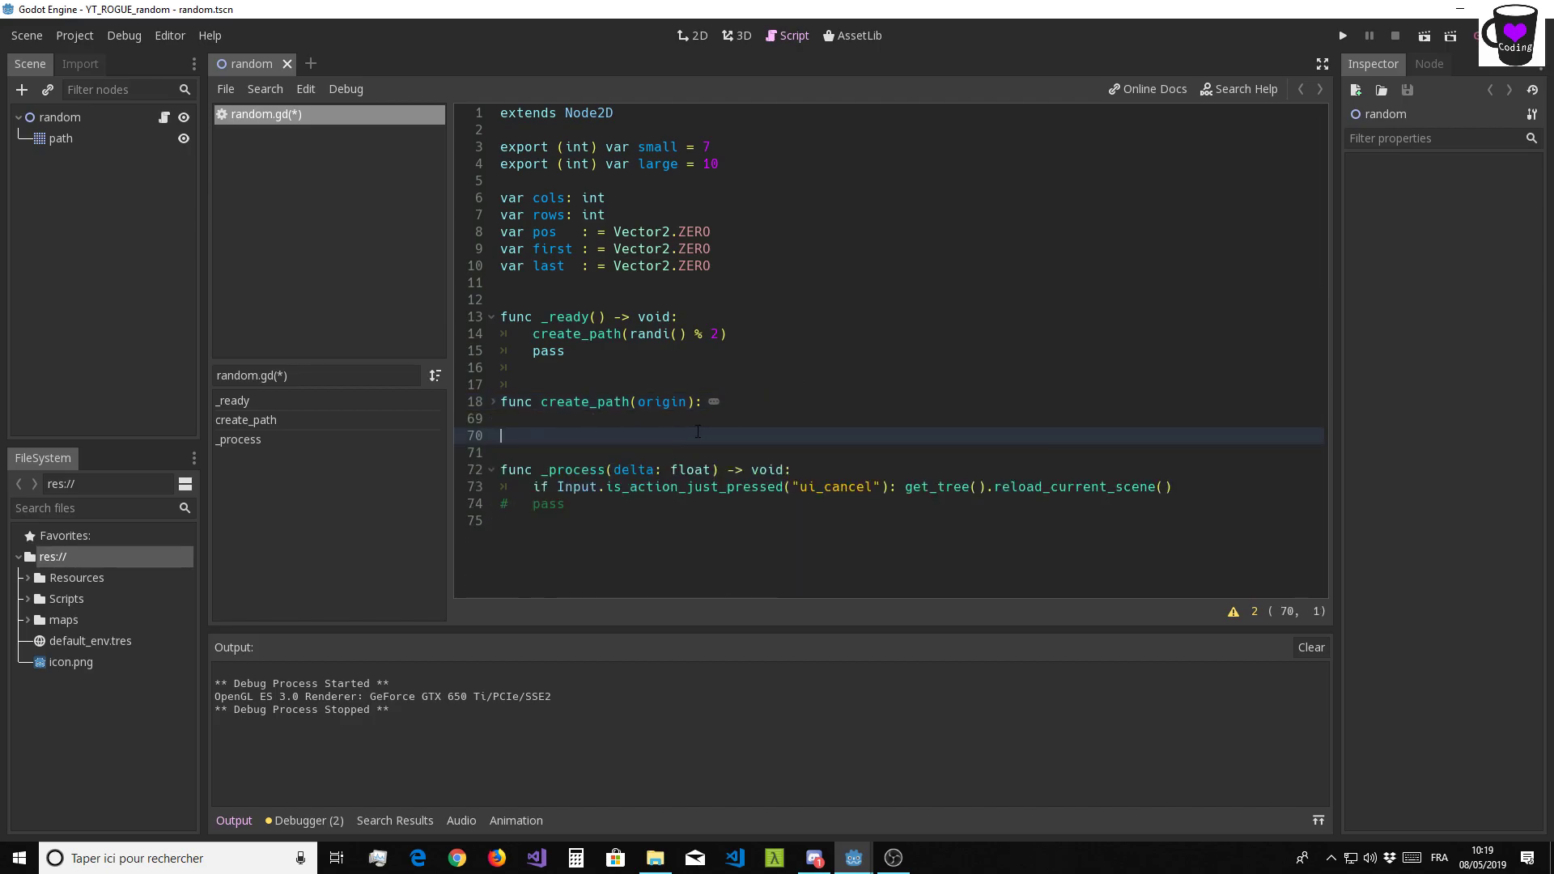
left_click_drag(535, 354, 434, 352)
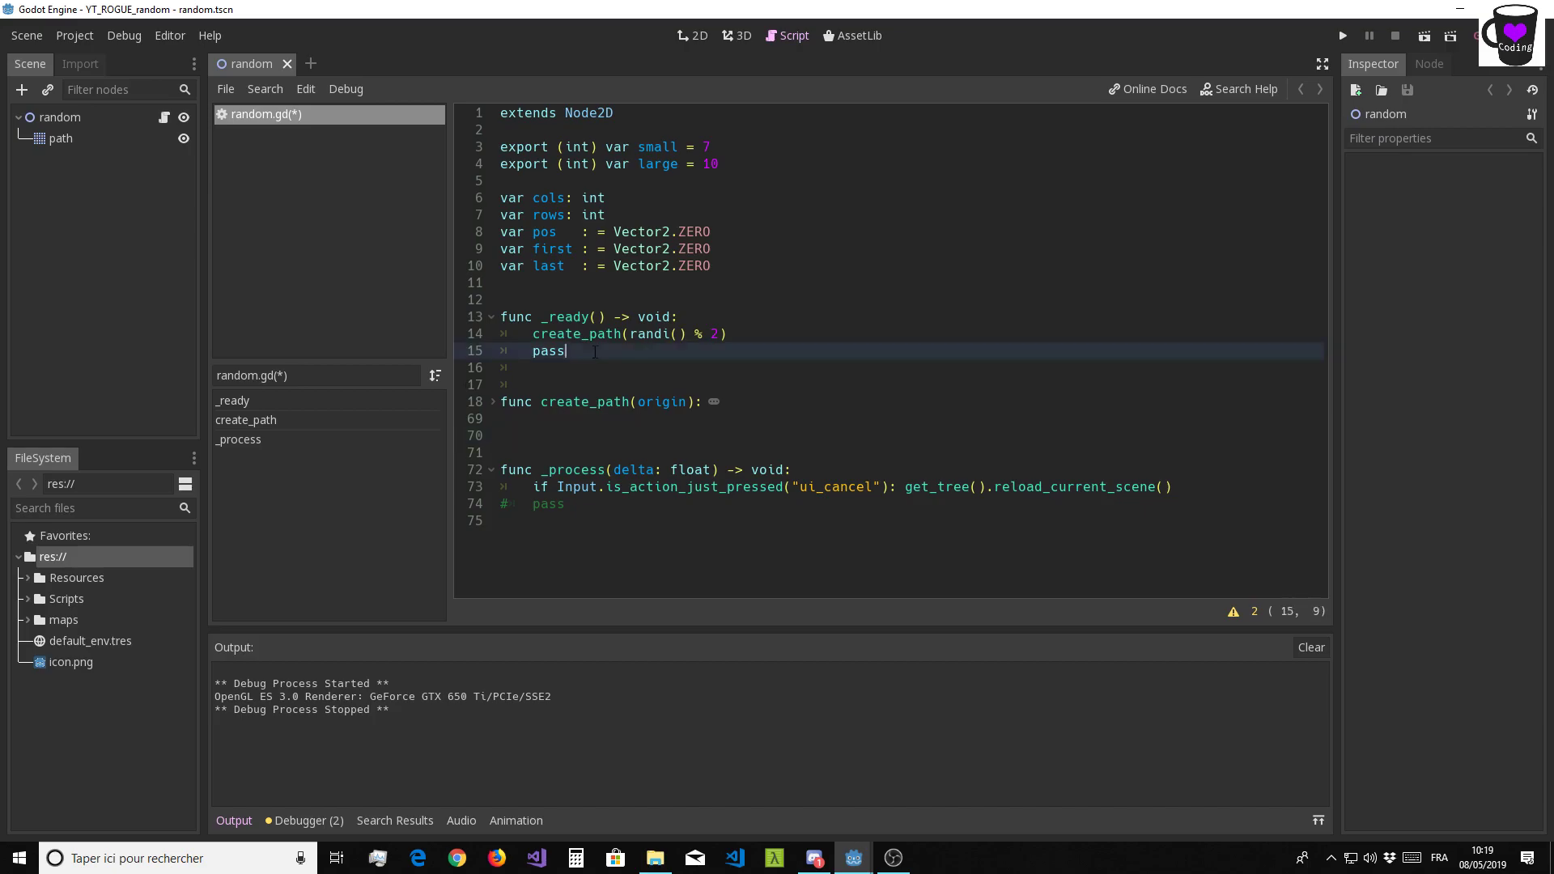
key("Delete")
key("Delete")
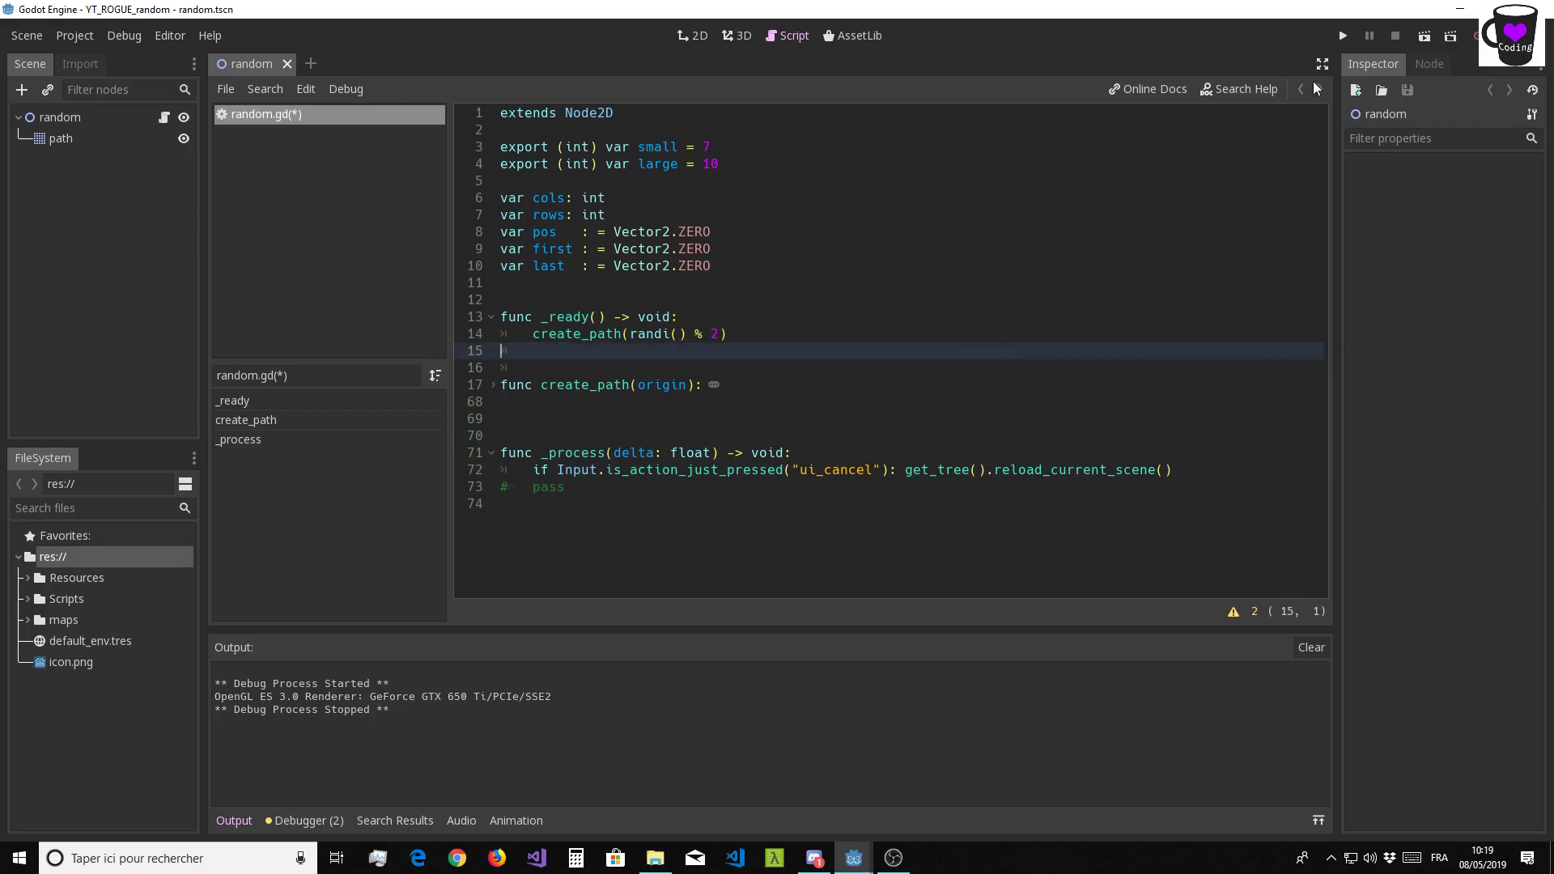
Test-run the tiny grid, then set the path TileMap's Transform Scale x and y to 5
left_click(1343, 38)
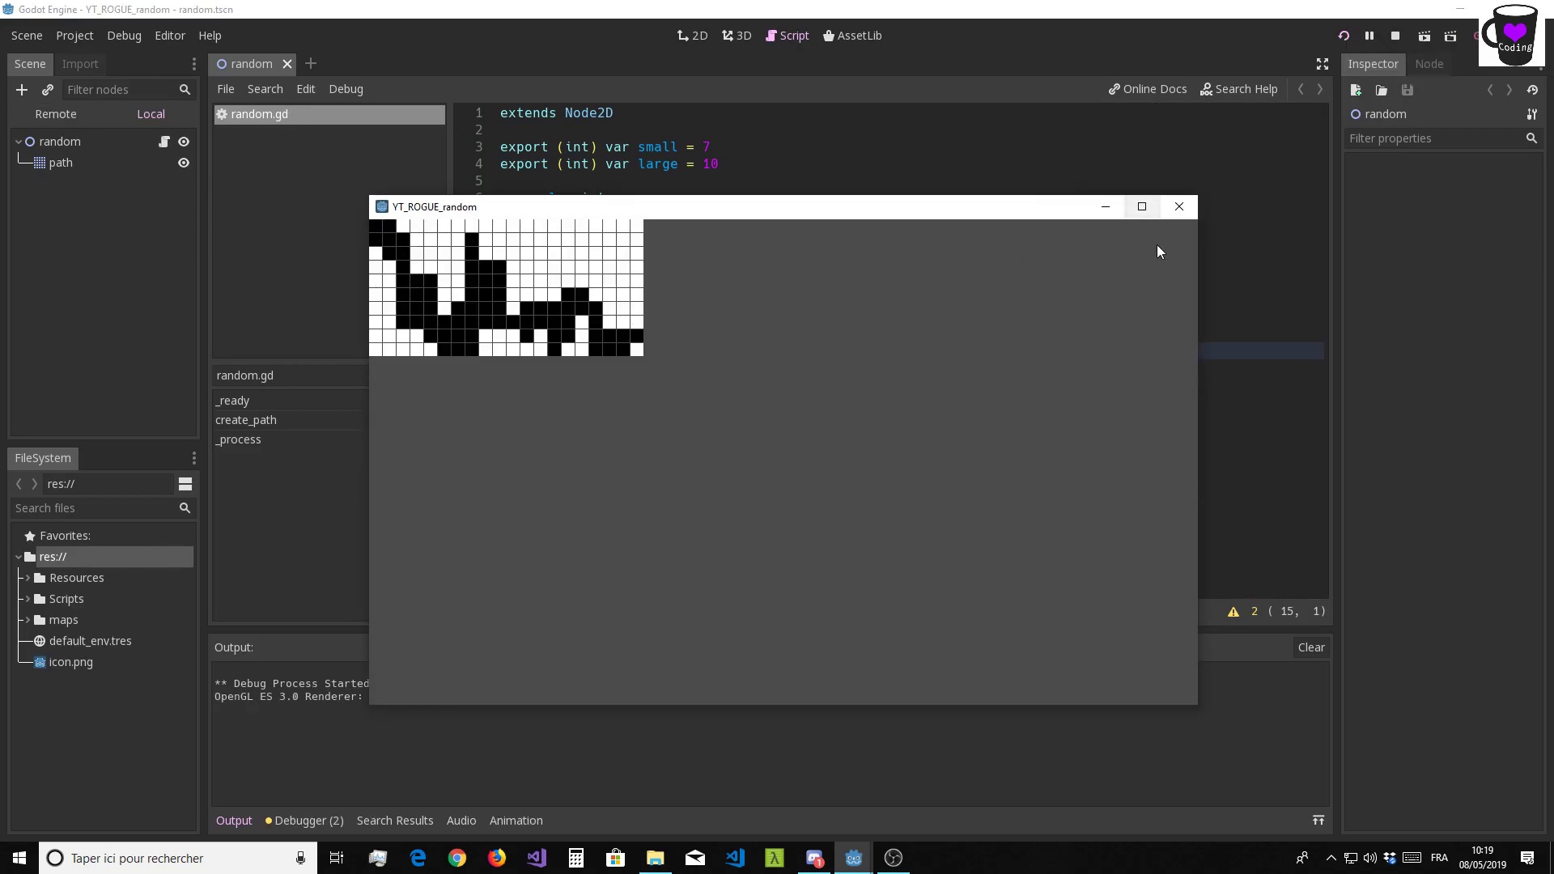
left_click(1179, 206)
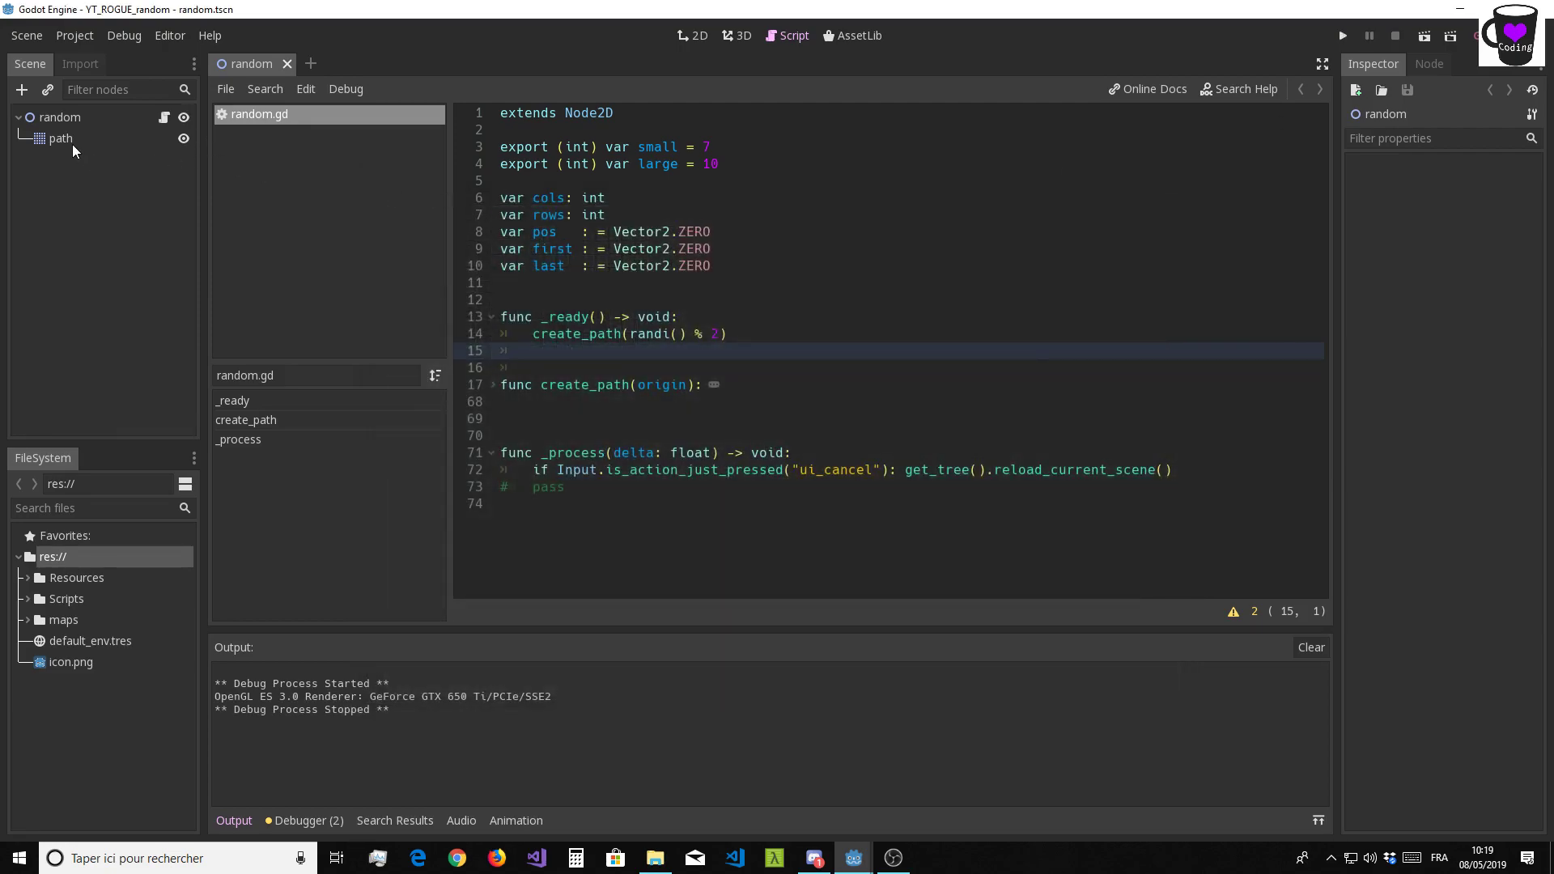
left_click(72, 142)
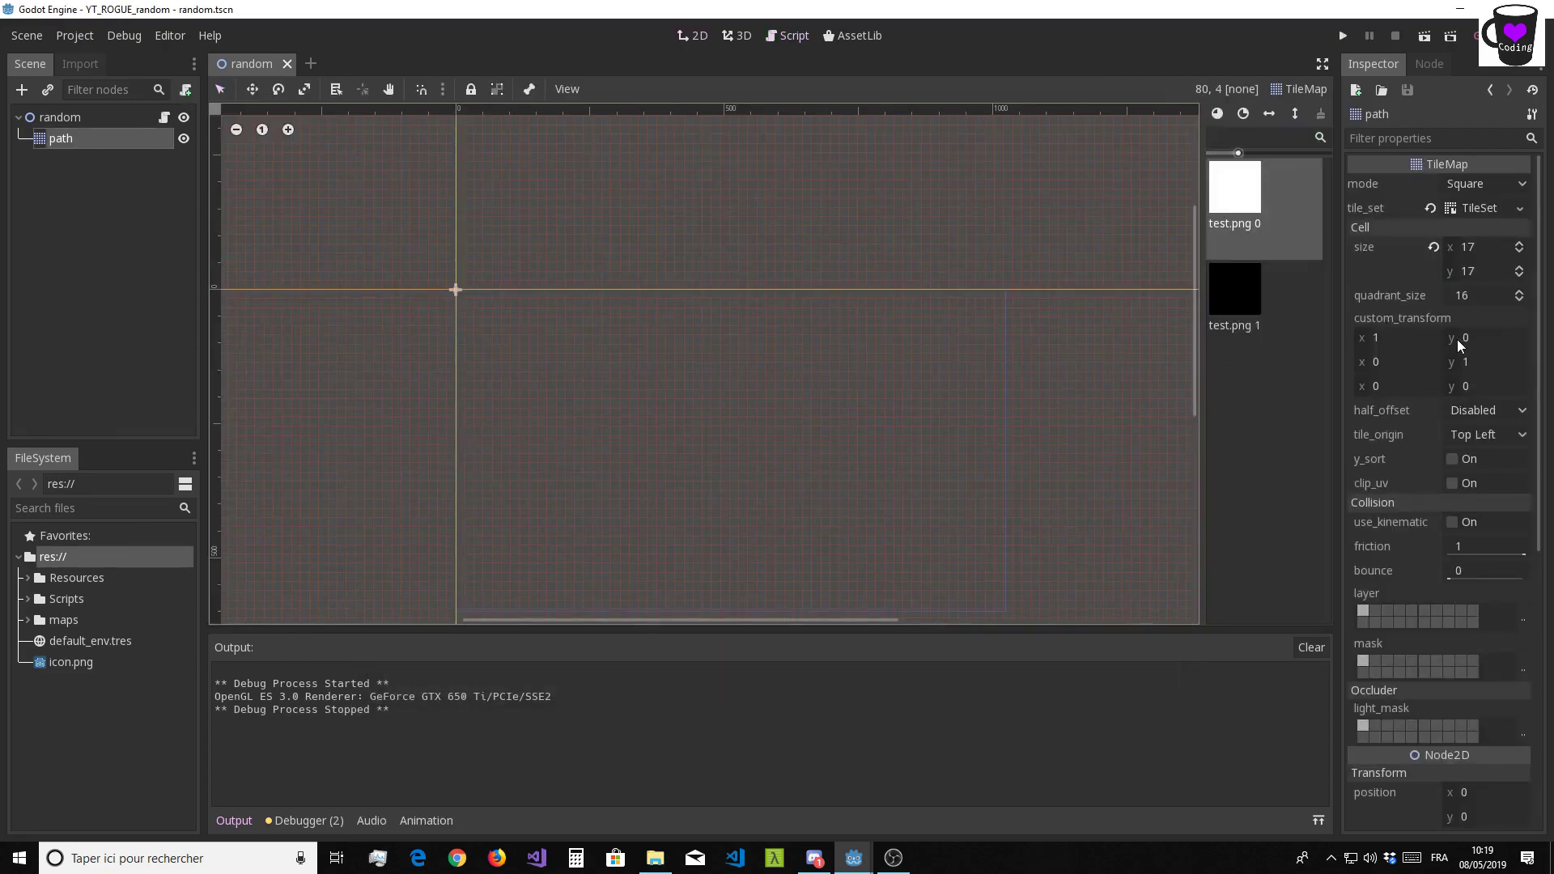
scroll(1459, 345, "down", 3)
left_click(1483, 613)
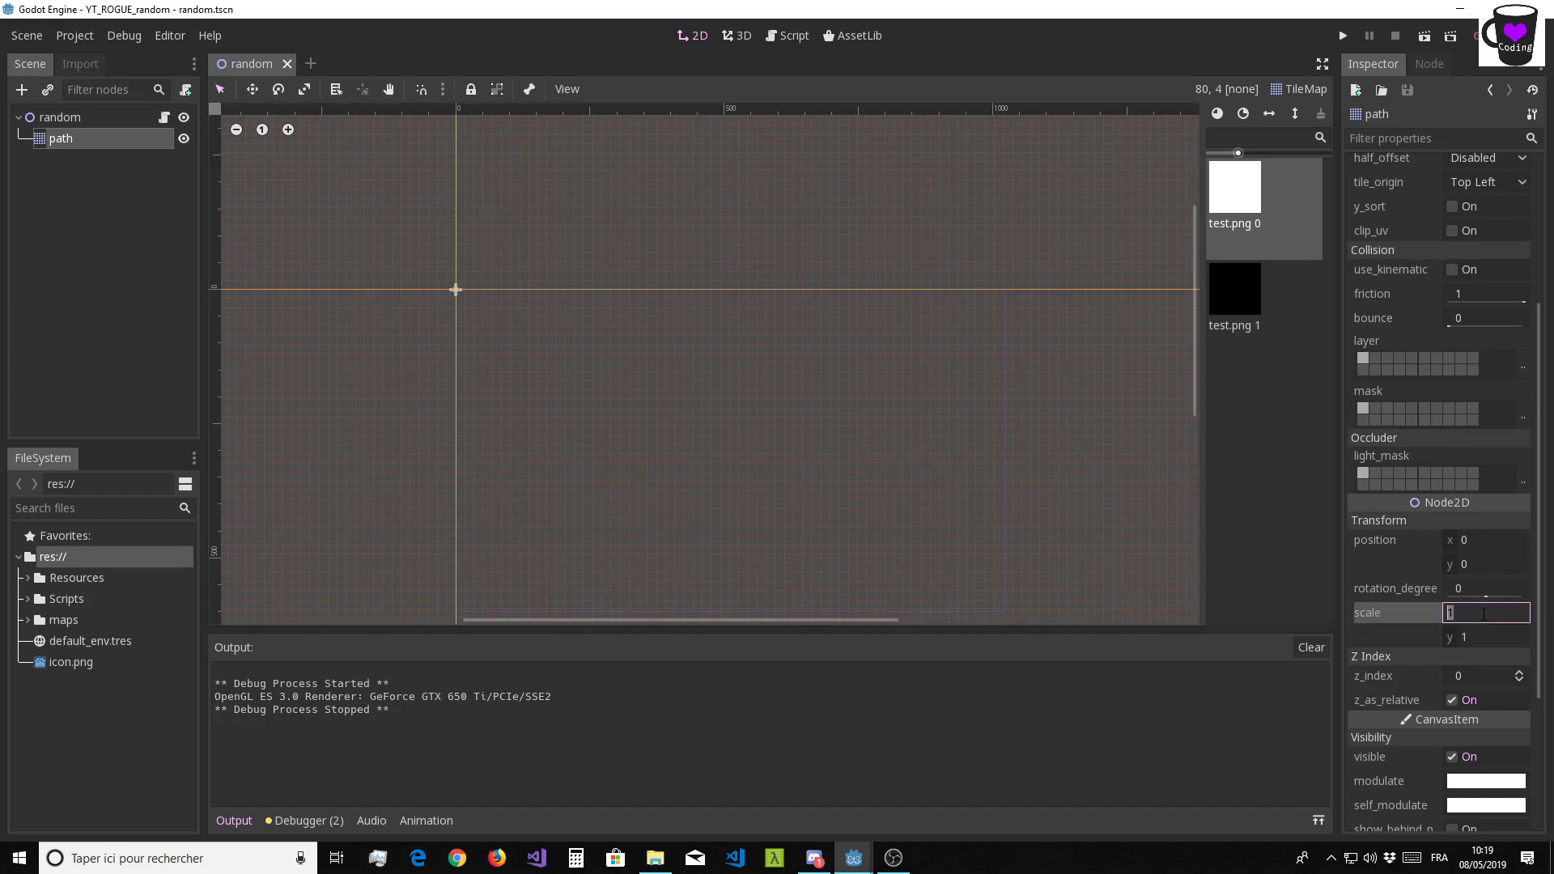
key("Return")
left_click(1476, 637)
type("5")
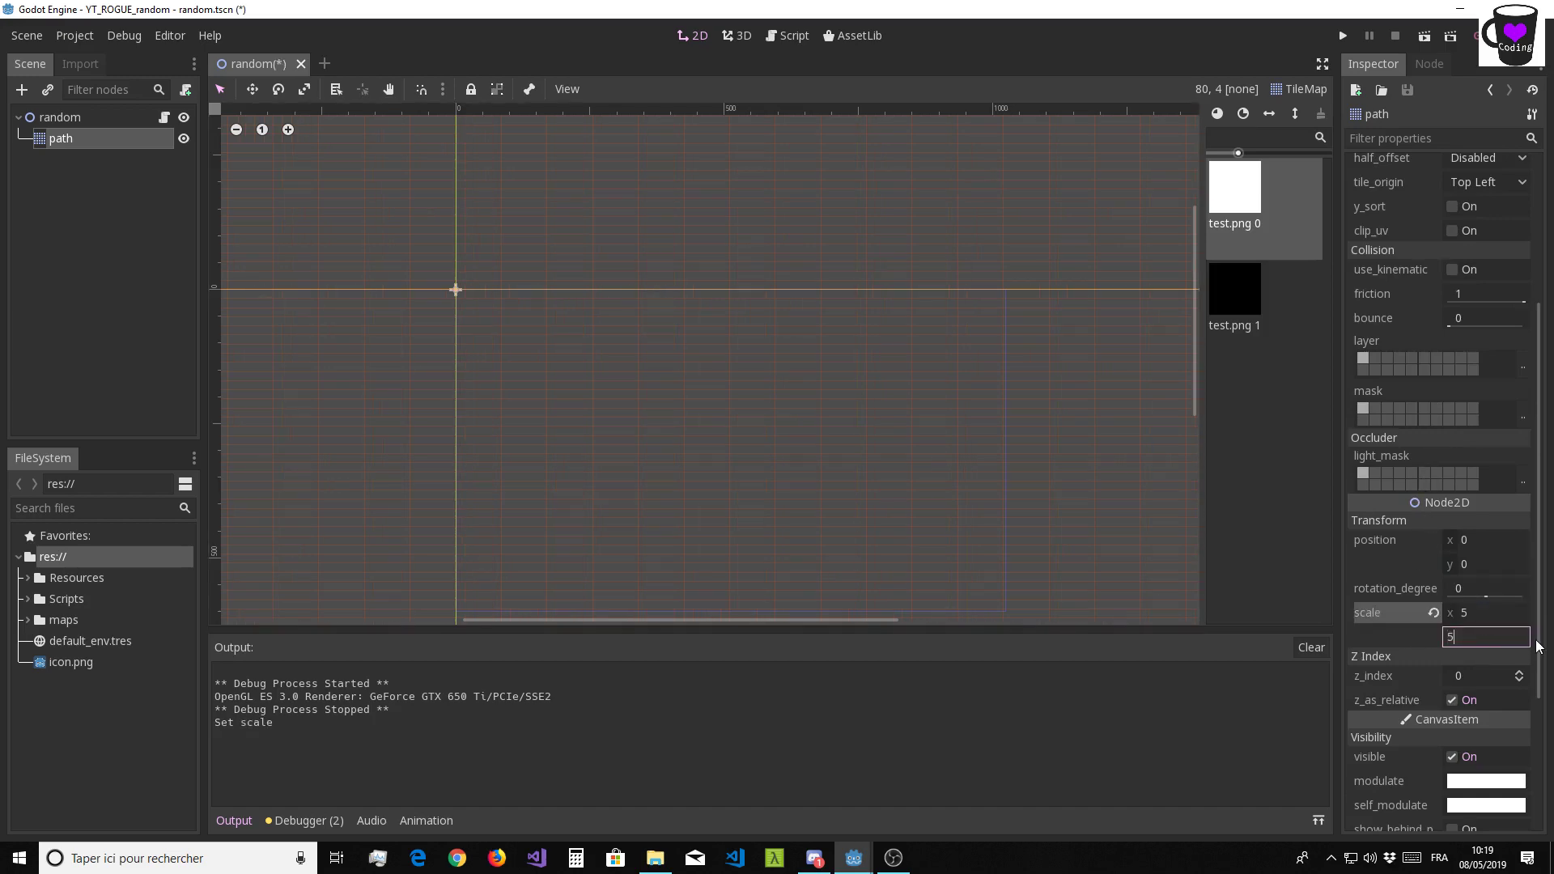
key("Return")
left_click(1342, 35)
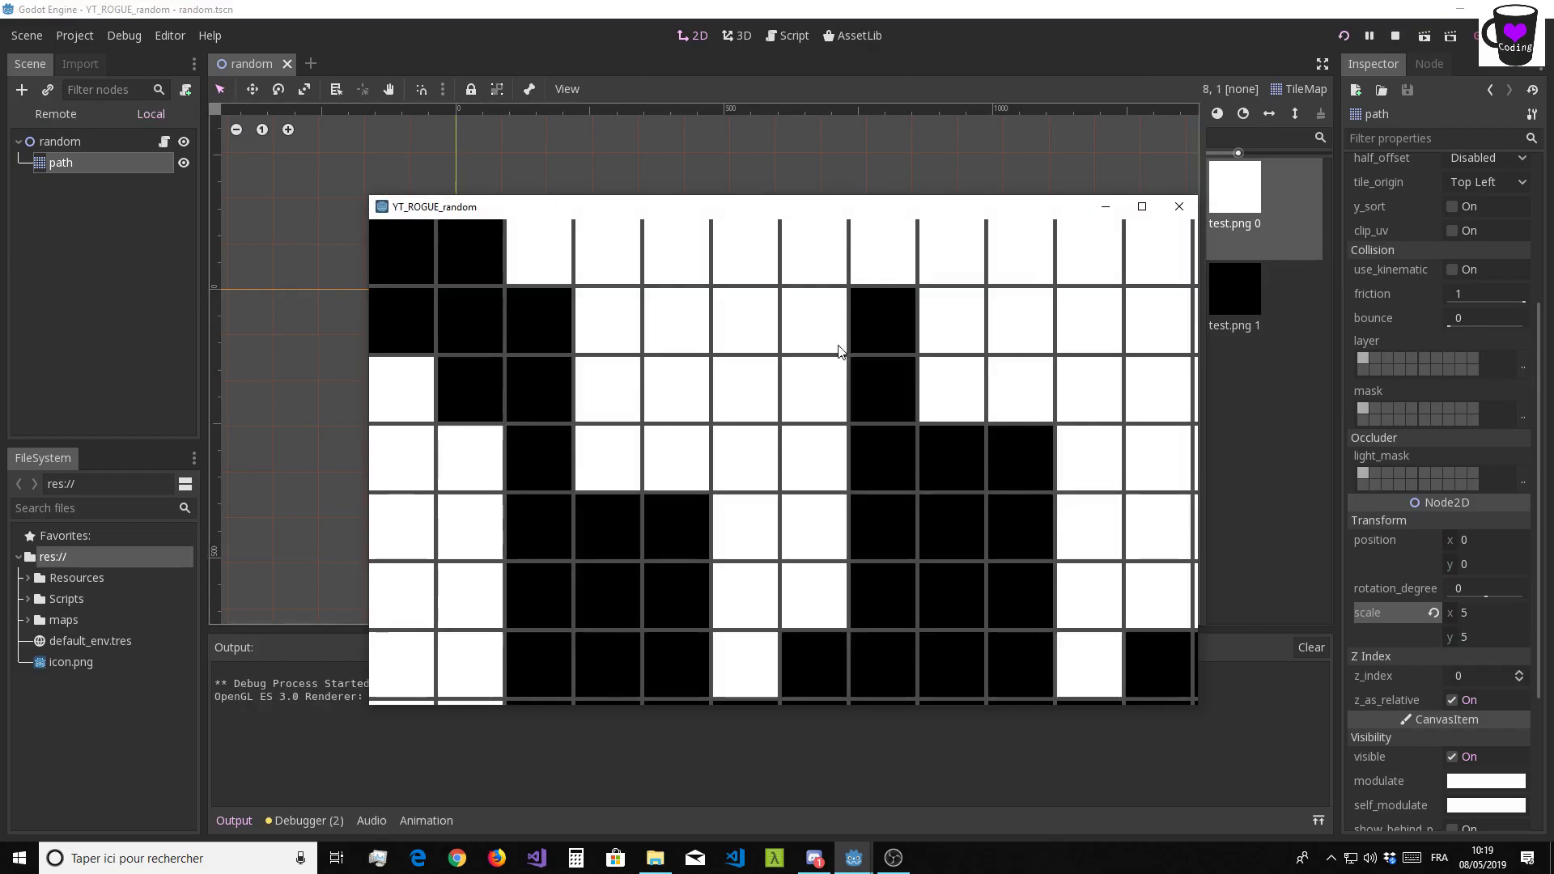
left_click(1141, 207)
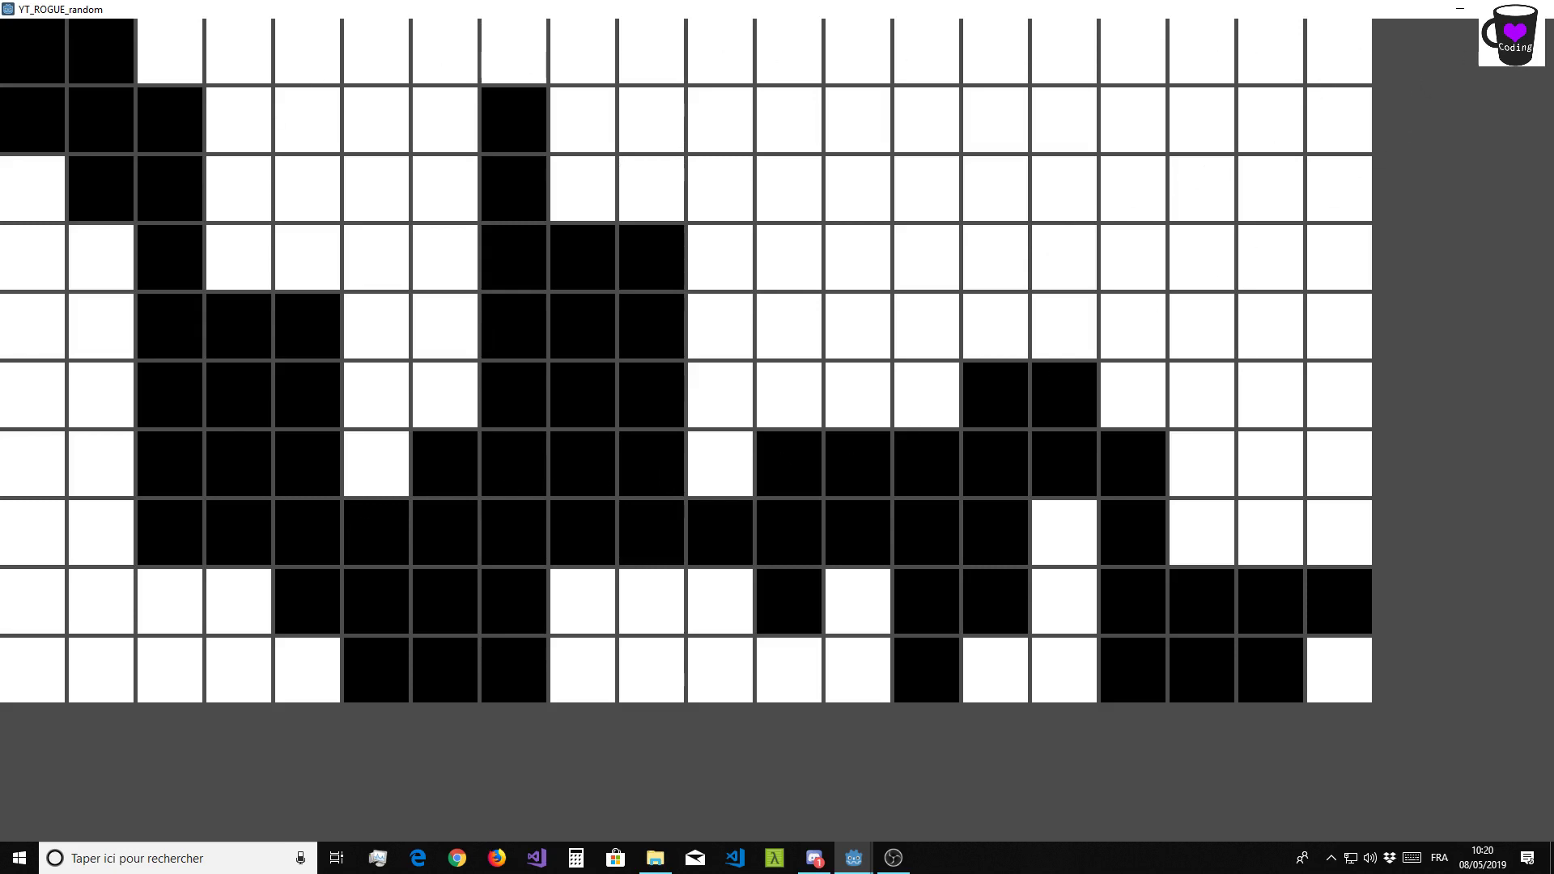
left_click(1498, 9)
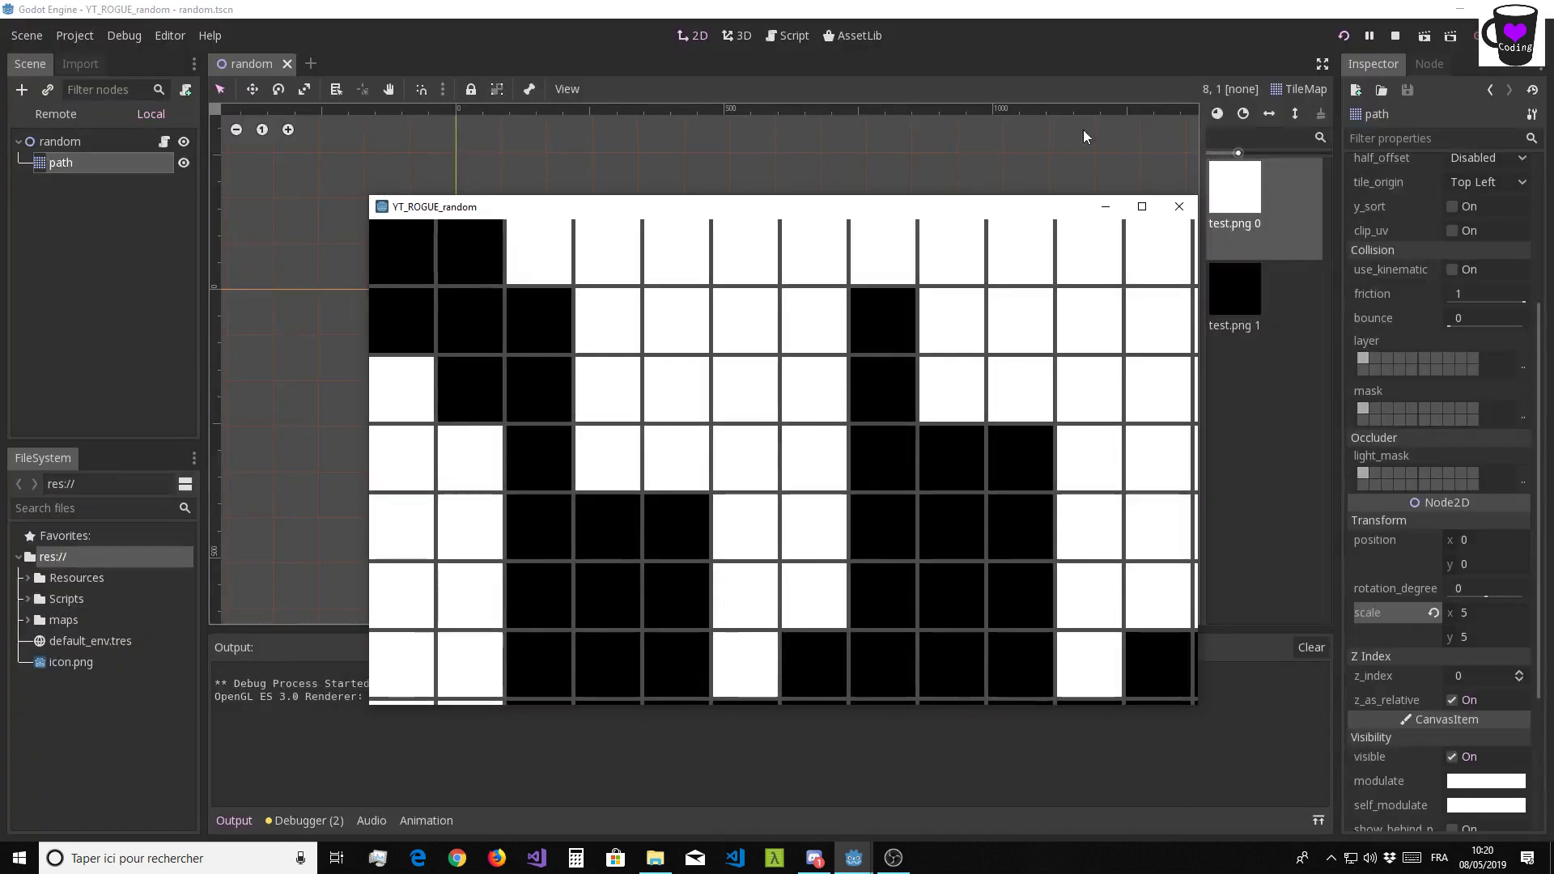
left_click(1182, 212)
left_click(1473, 613)
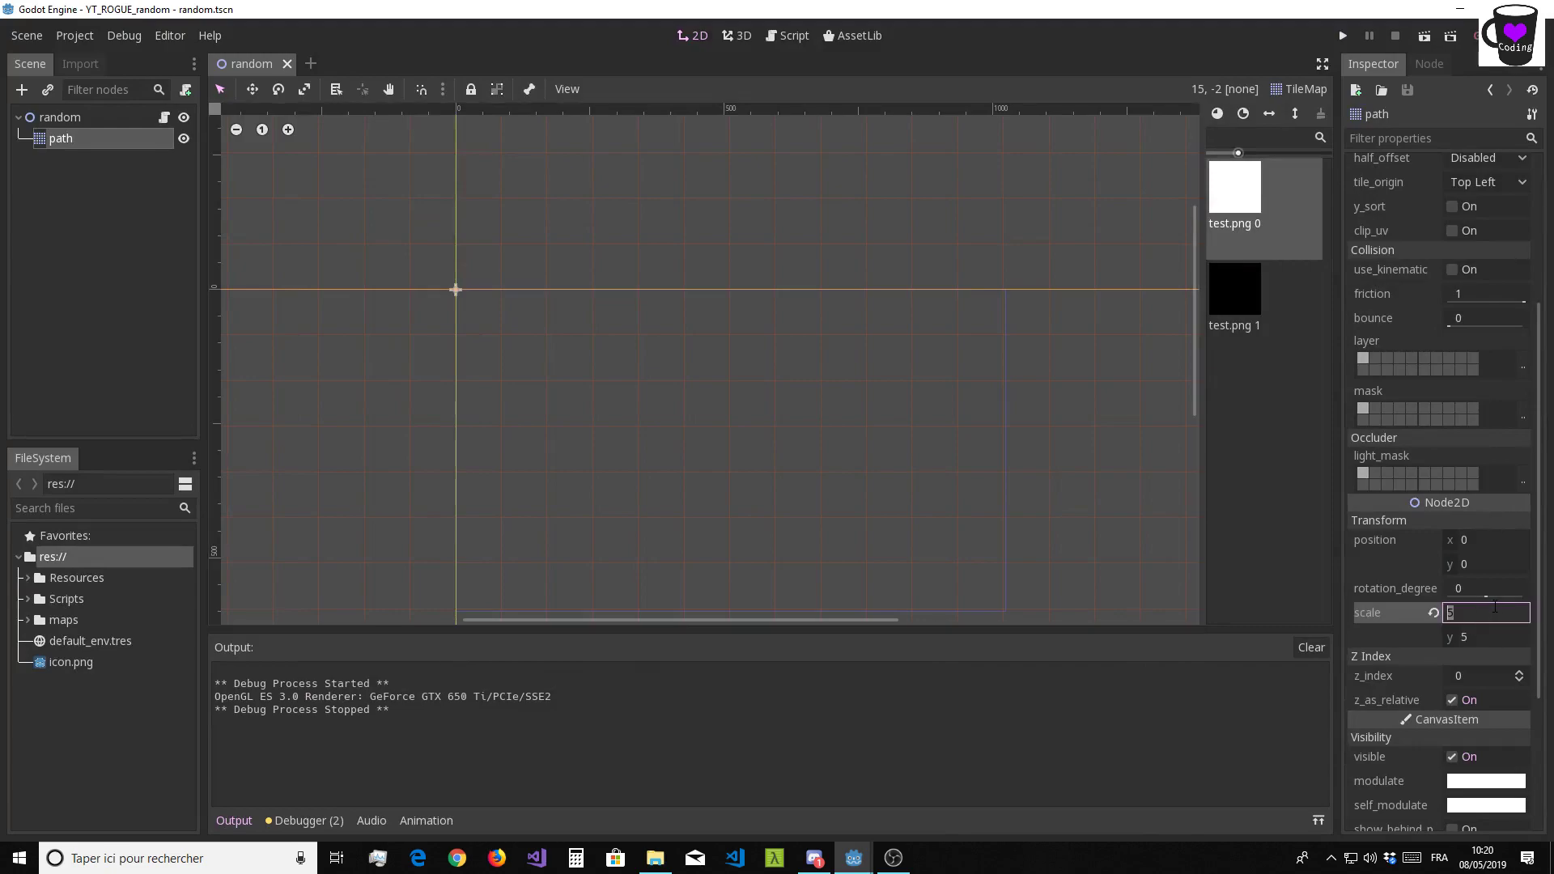
Enter 3 for both Scale x and y, then relaunch the game and maximize its window
type("3")
key("Tab")
type("3")
key("Return")
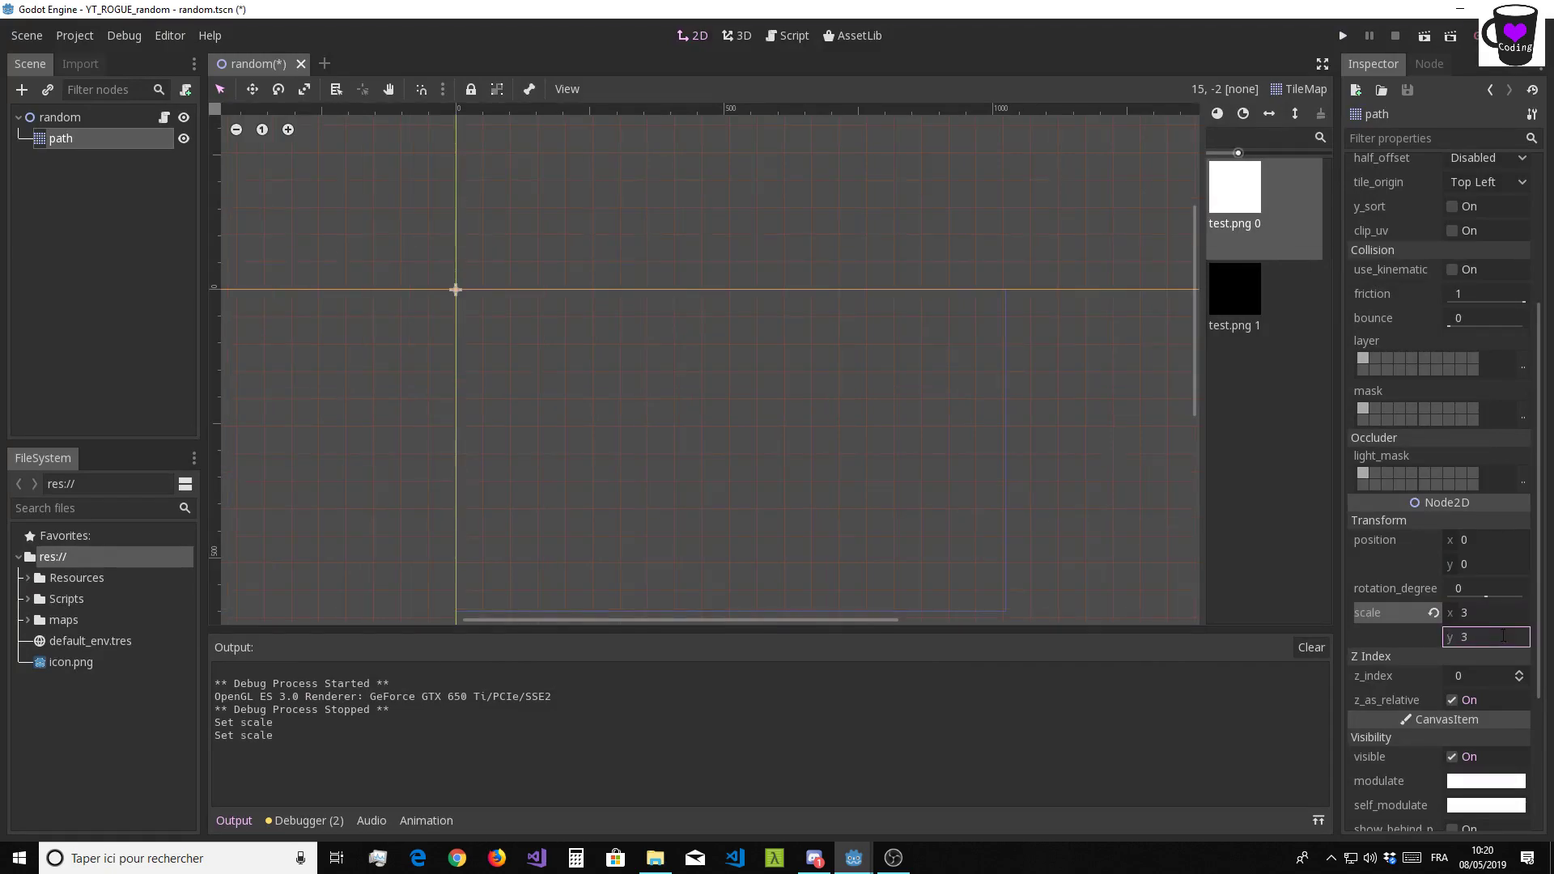
left_click(1343, 36)
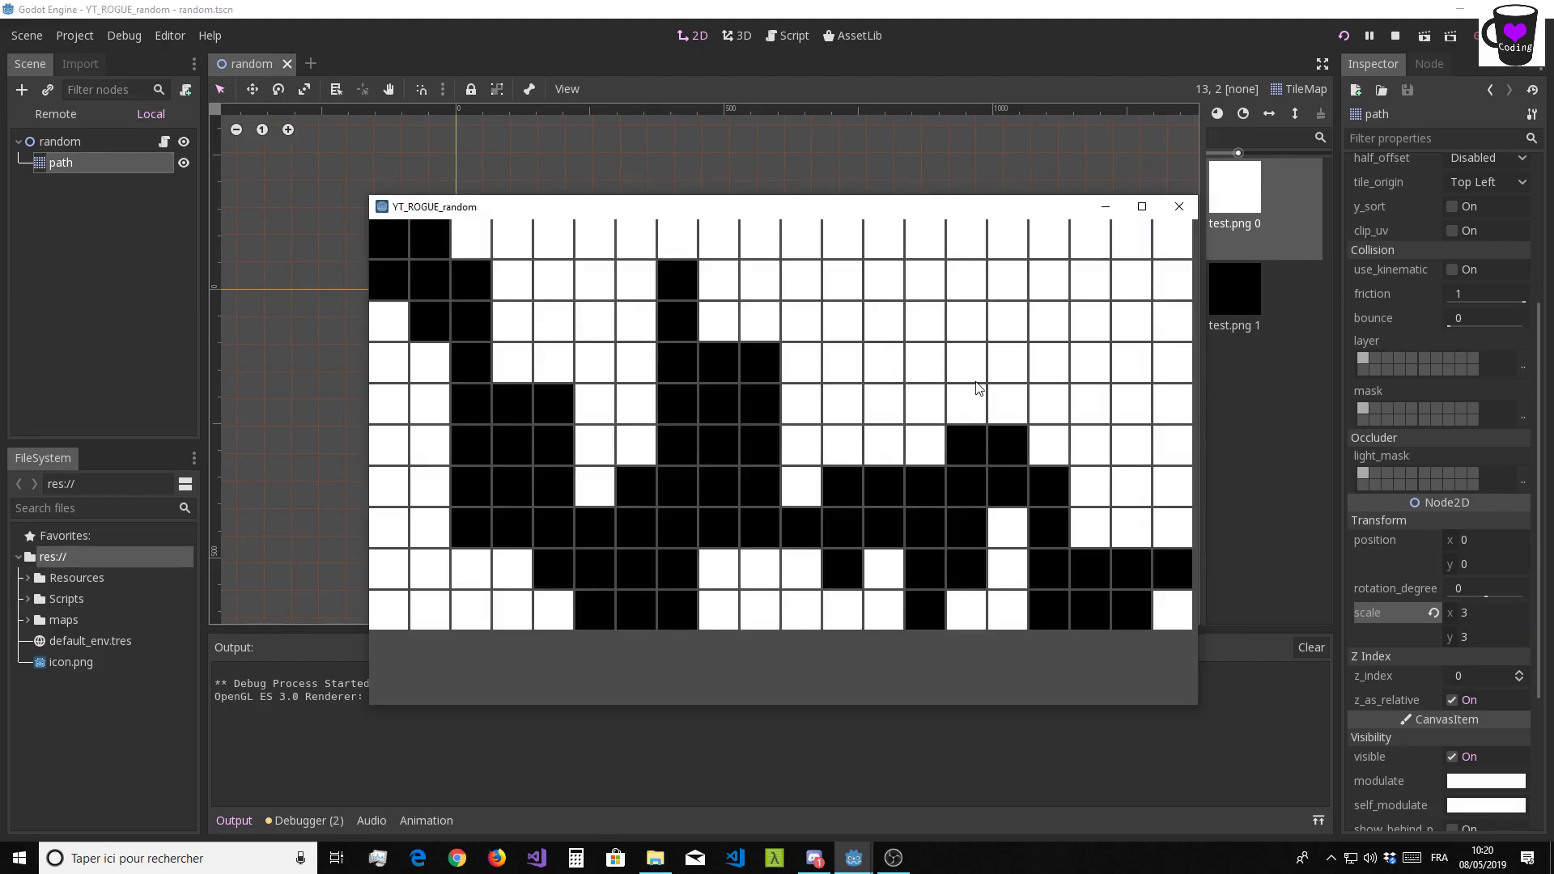
left_click(1142, 207)
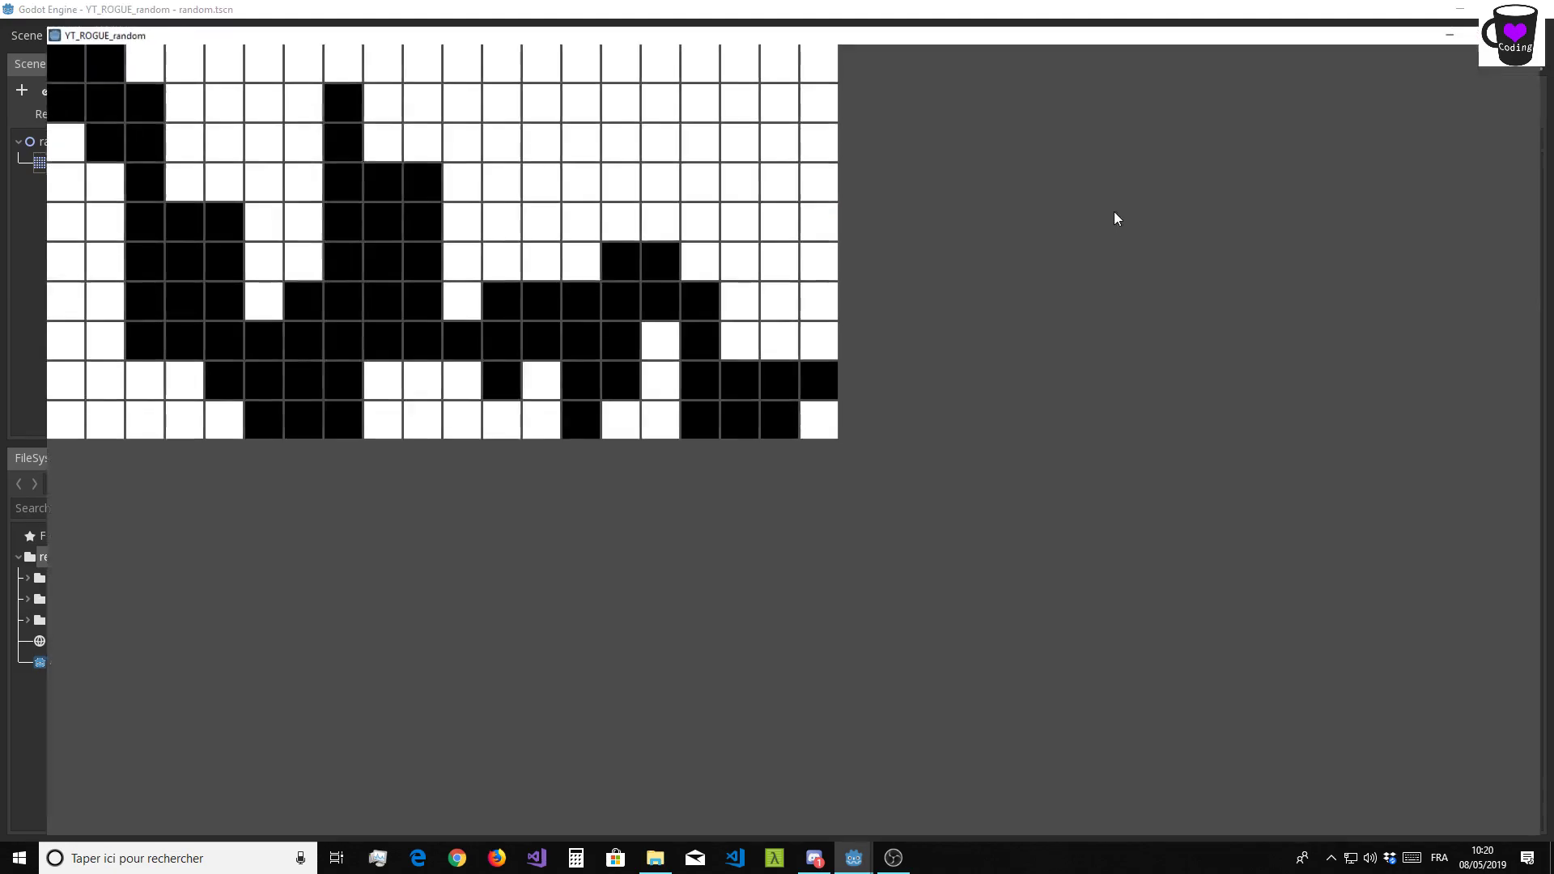
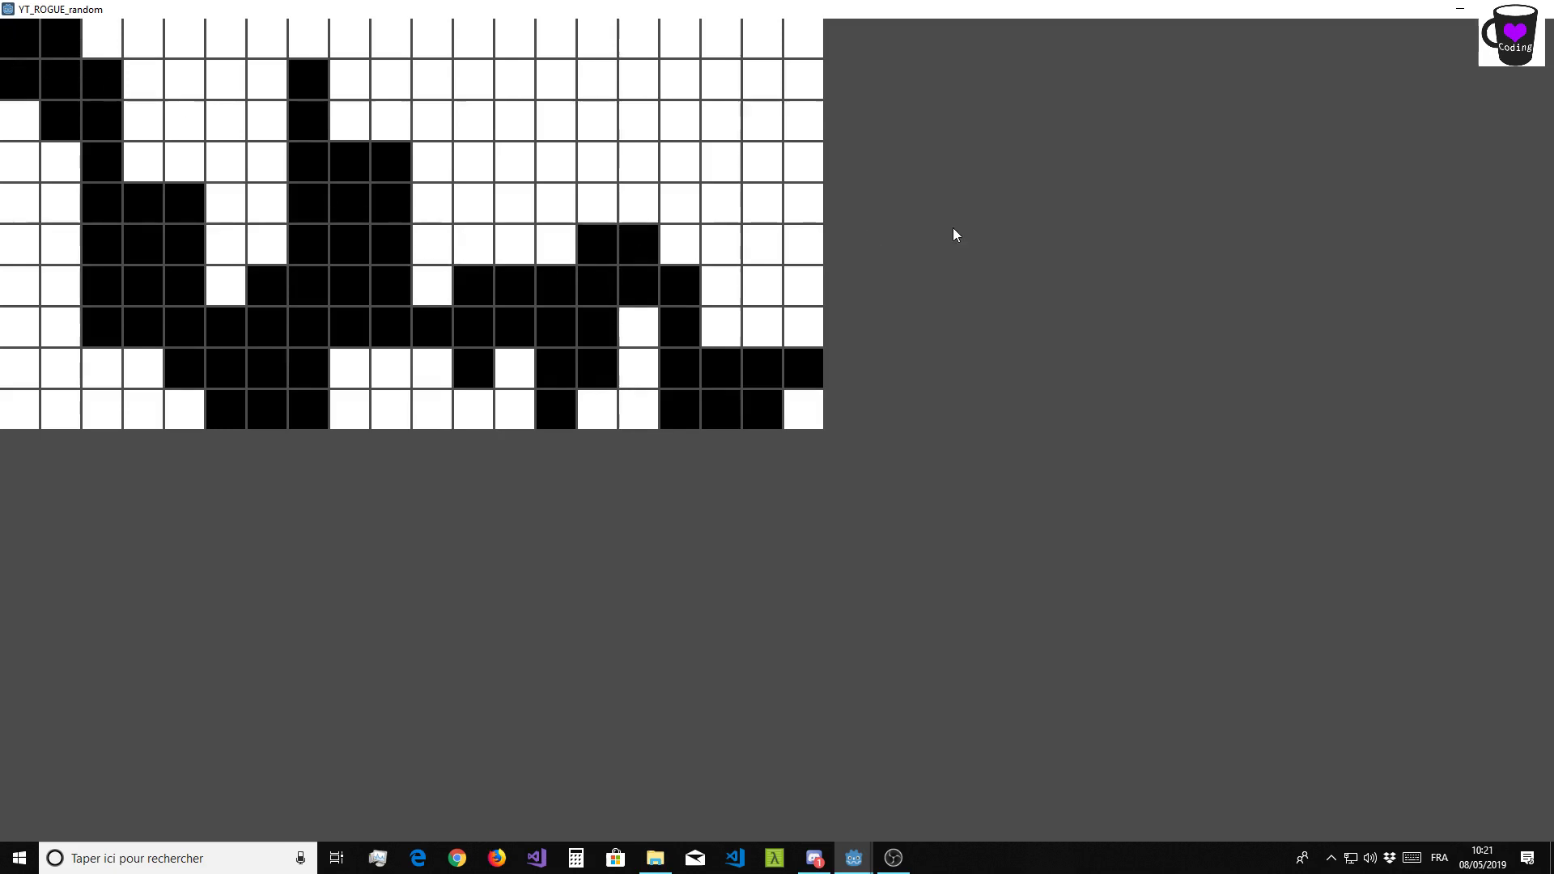
Restore the fullscreen YT_ROGUE_random game window and close it to end the game
left_click(1498, 9)
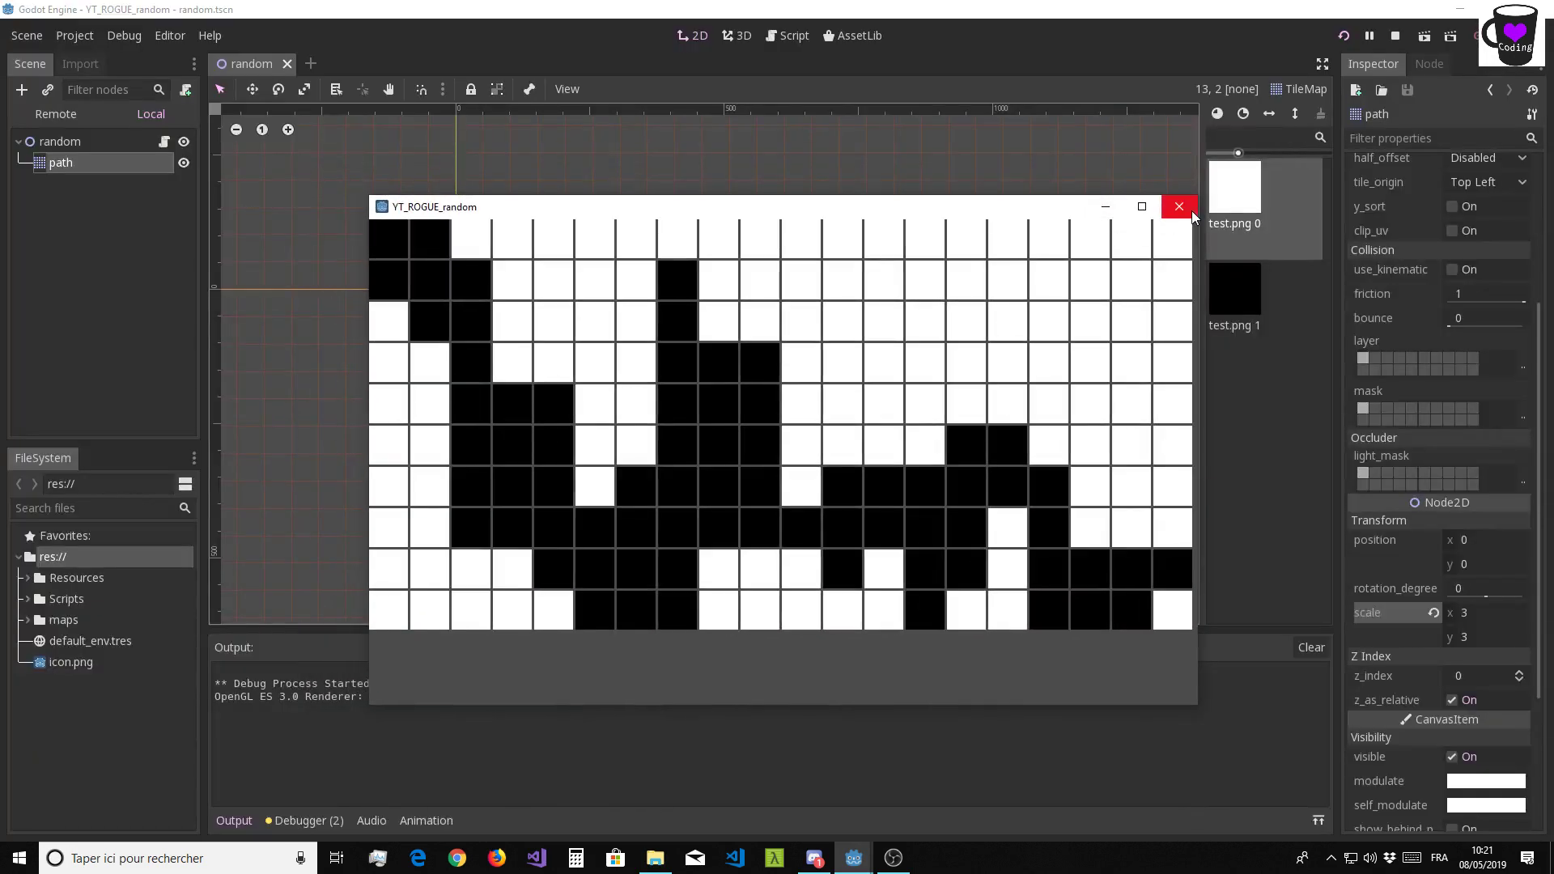
left_click(1187, 211)
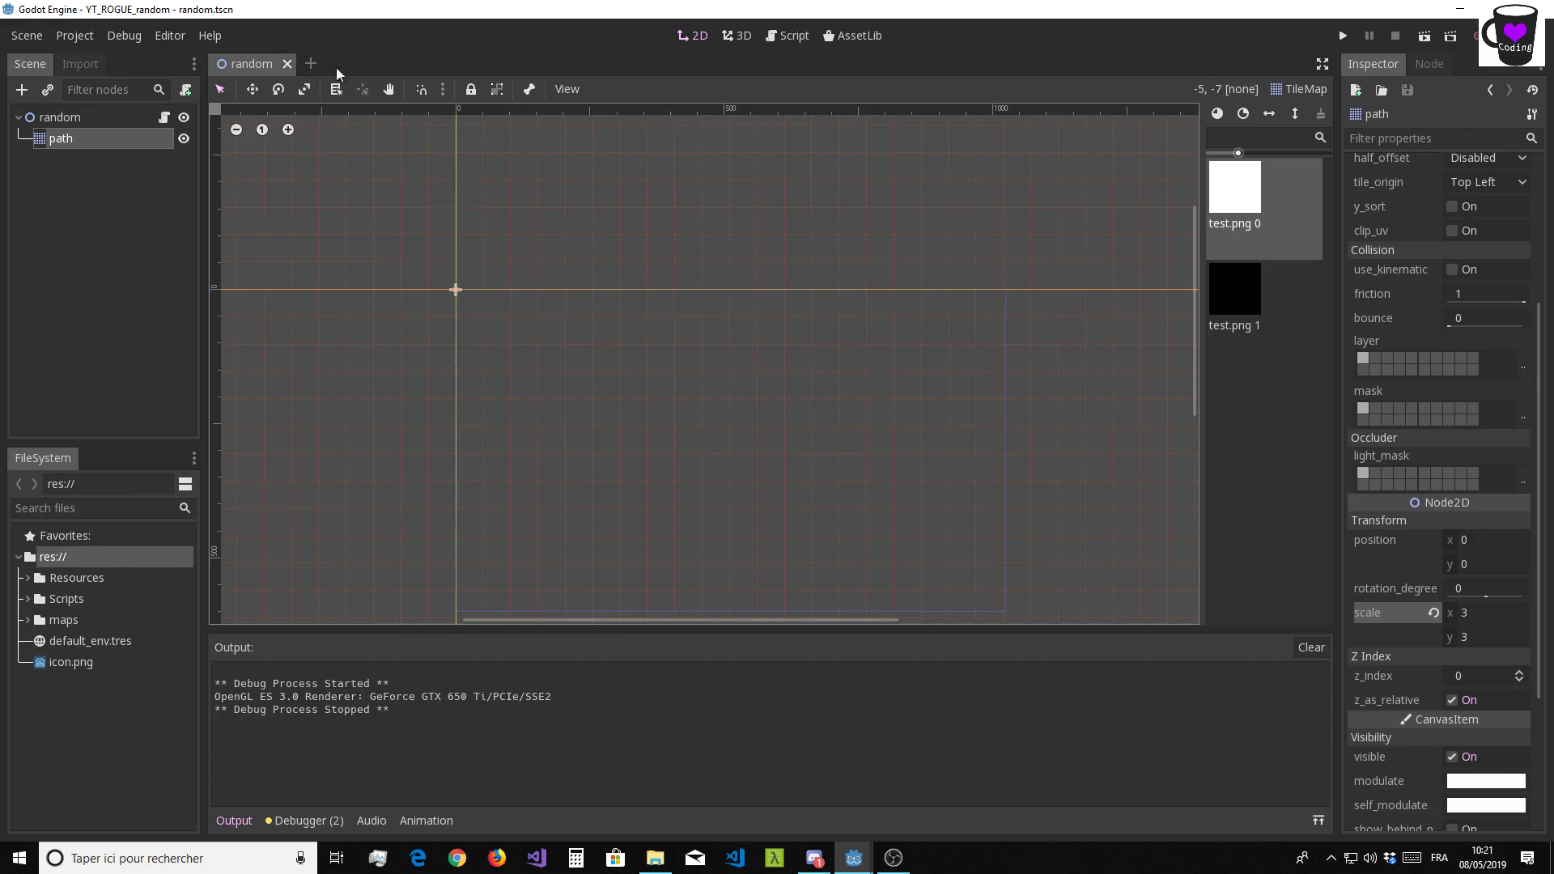
Create a new 2D scene and rename its root node to 'multi'
left_click(311, 64)
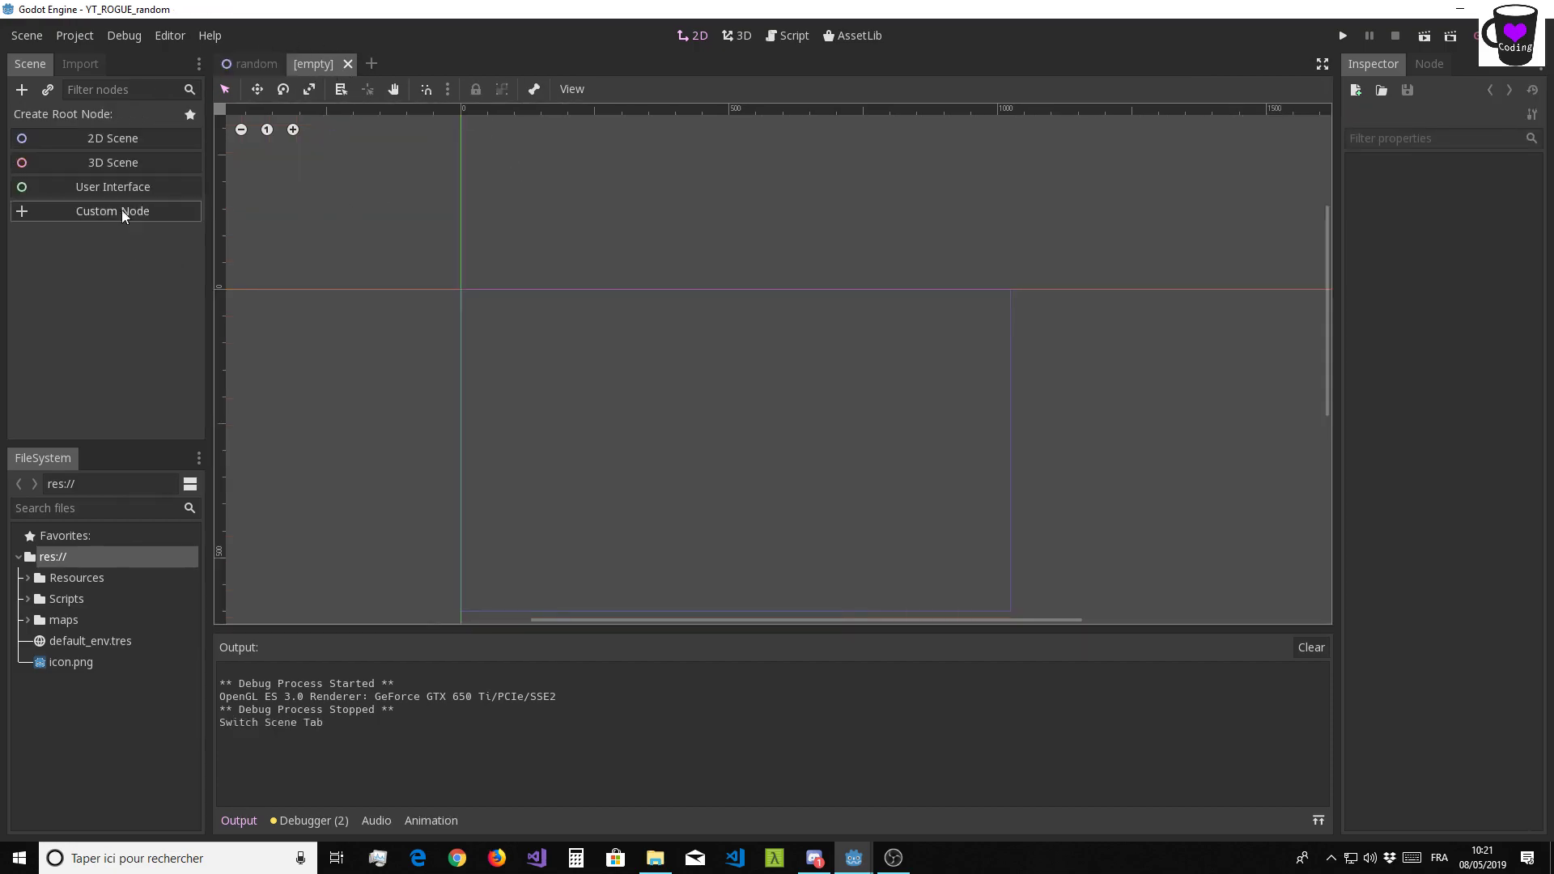
left_click(97, 141)
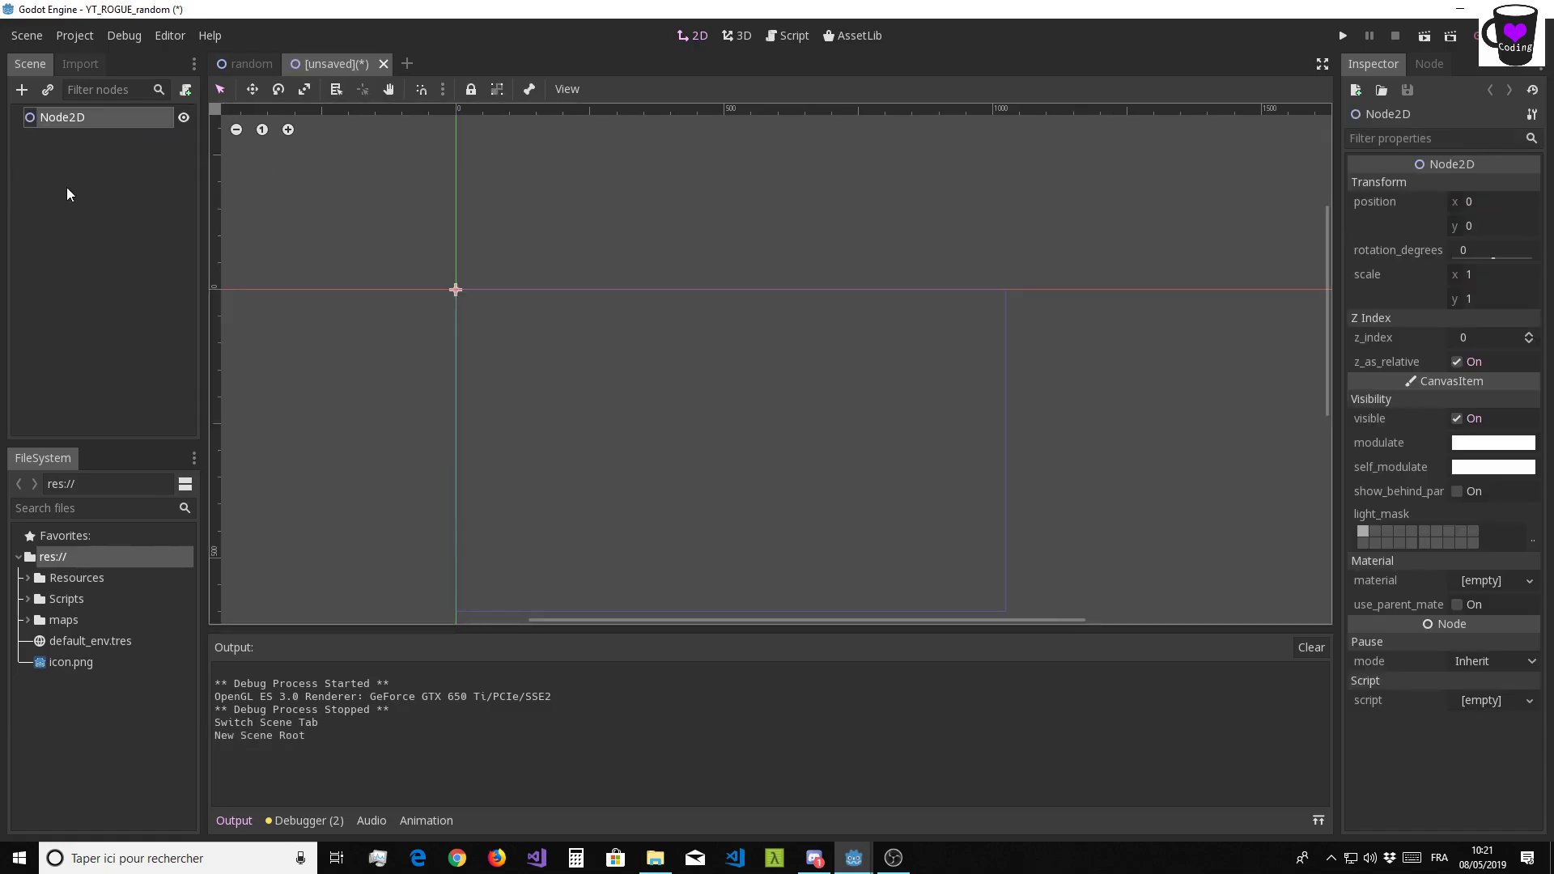
double_click(149, 119)
type("multi")
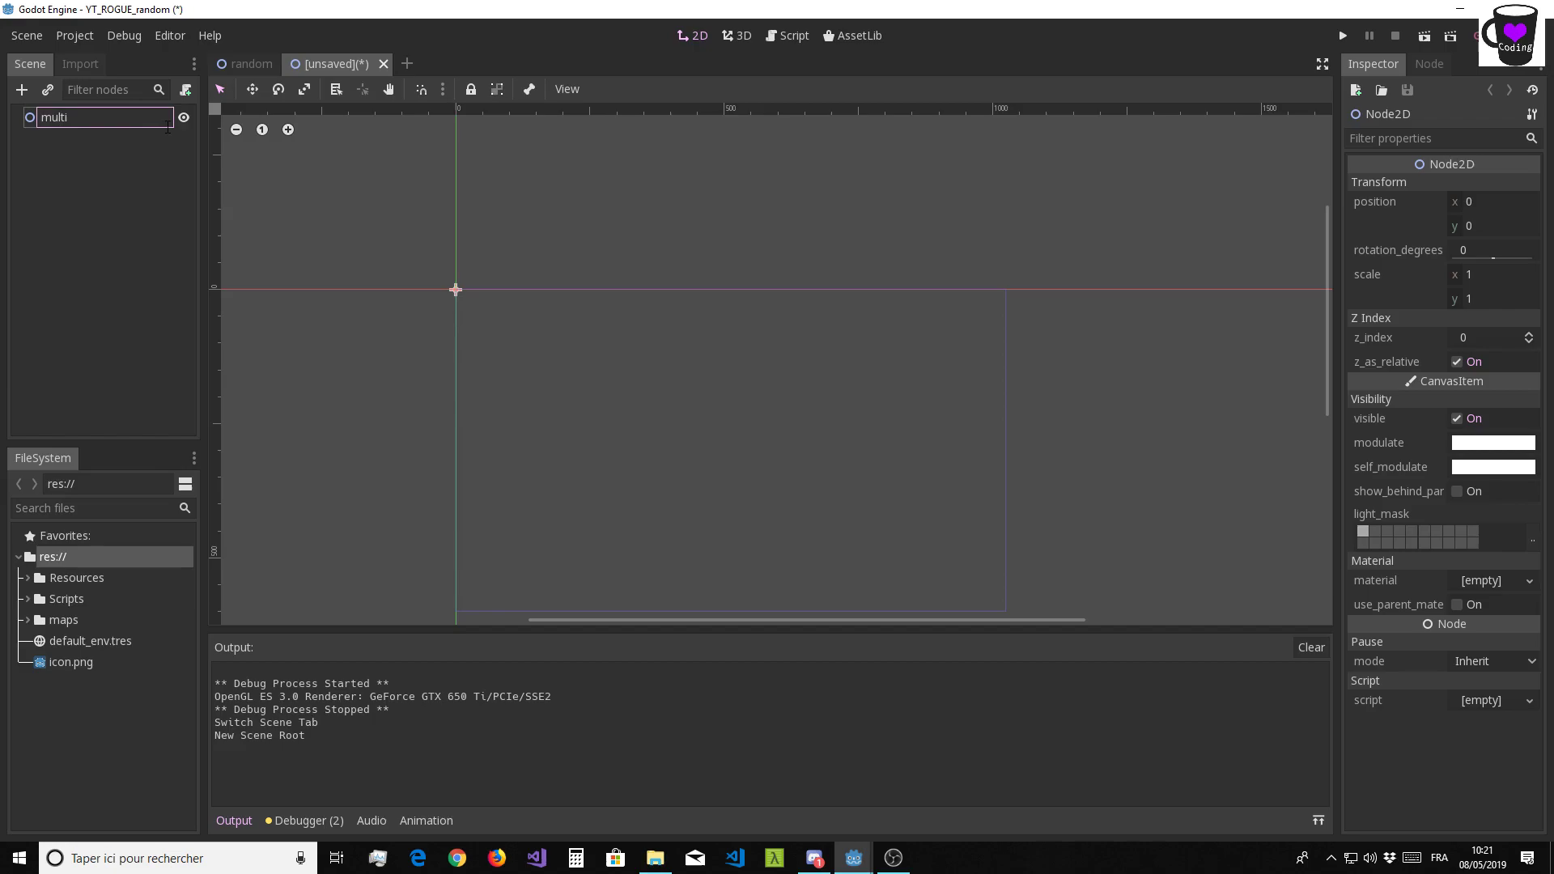
key("Return")
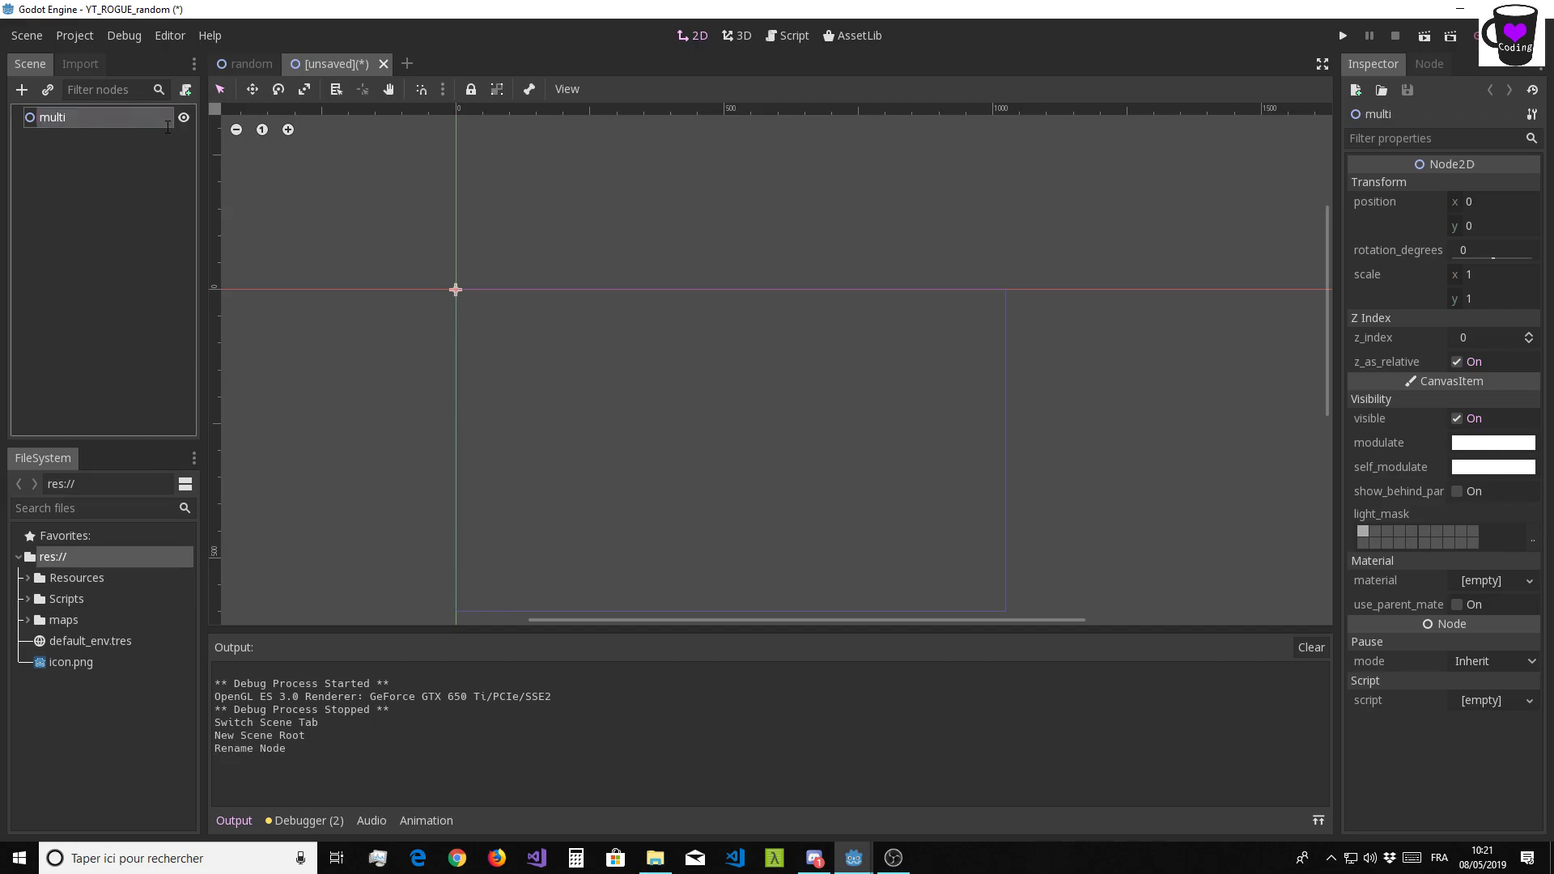
middle_click_drag(456, 357, 558, 285)
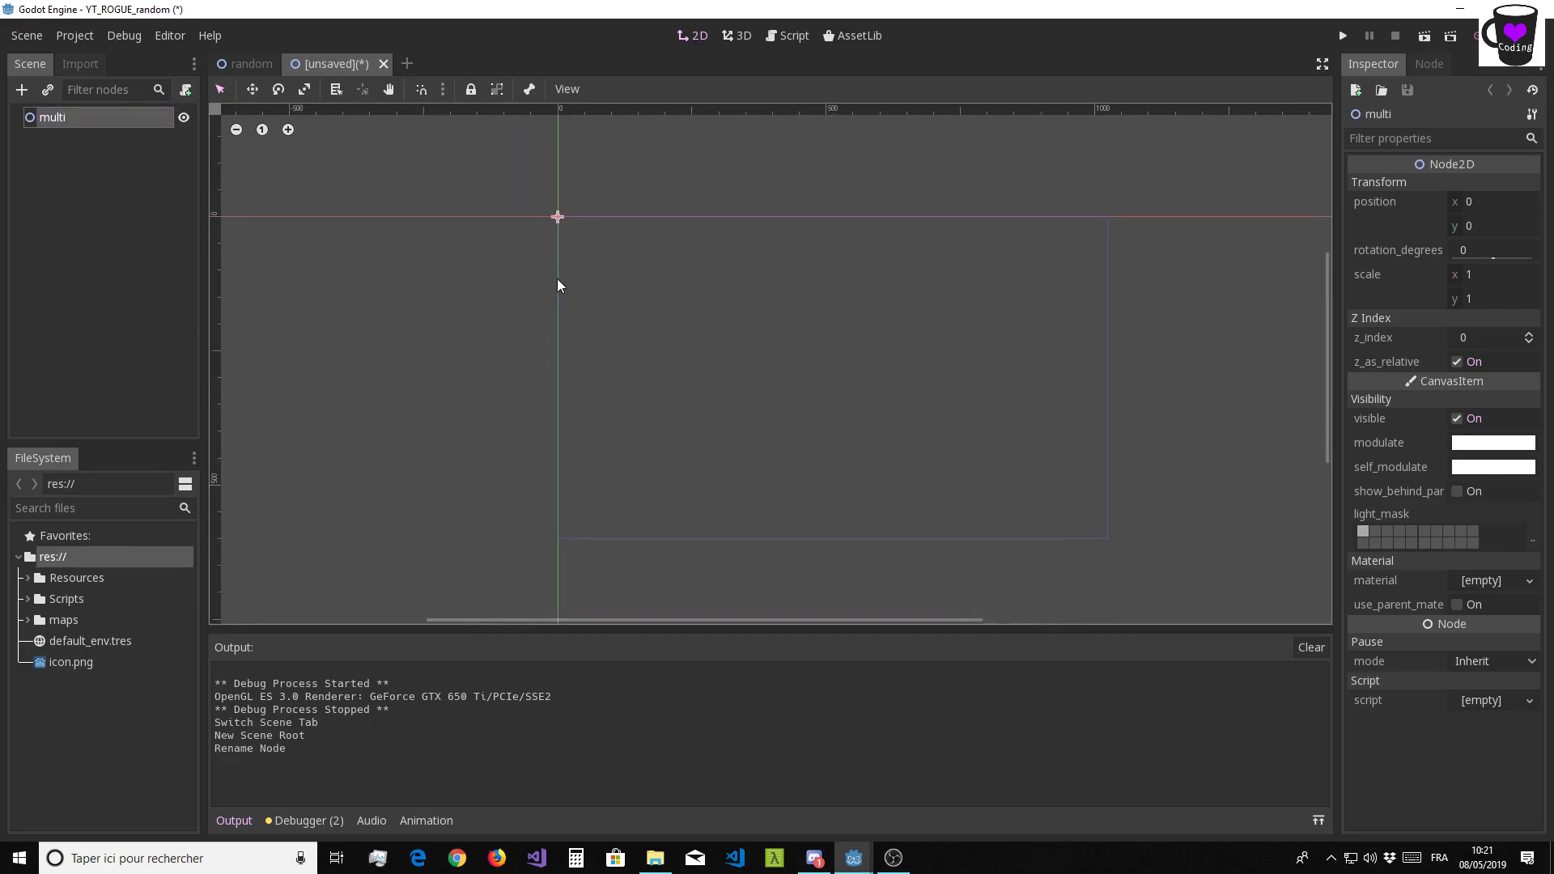
Add a TileMap child under multi and name it 'grille'
left_click(22, 91)
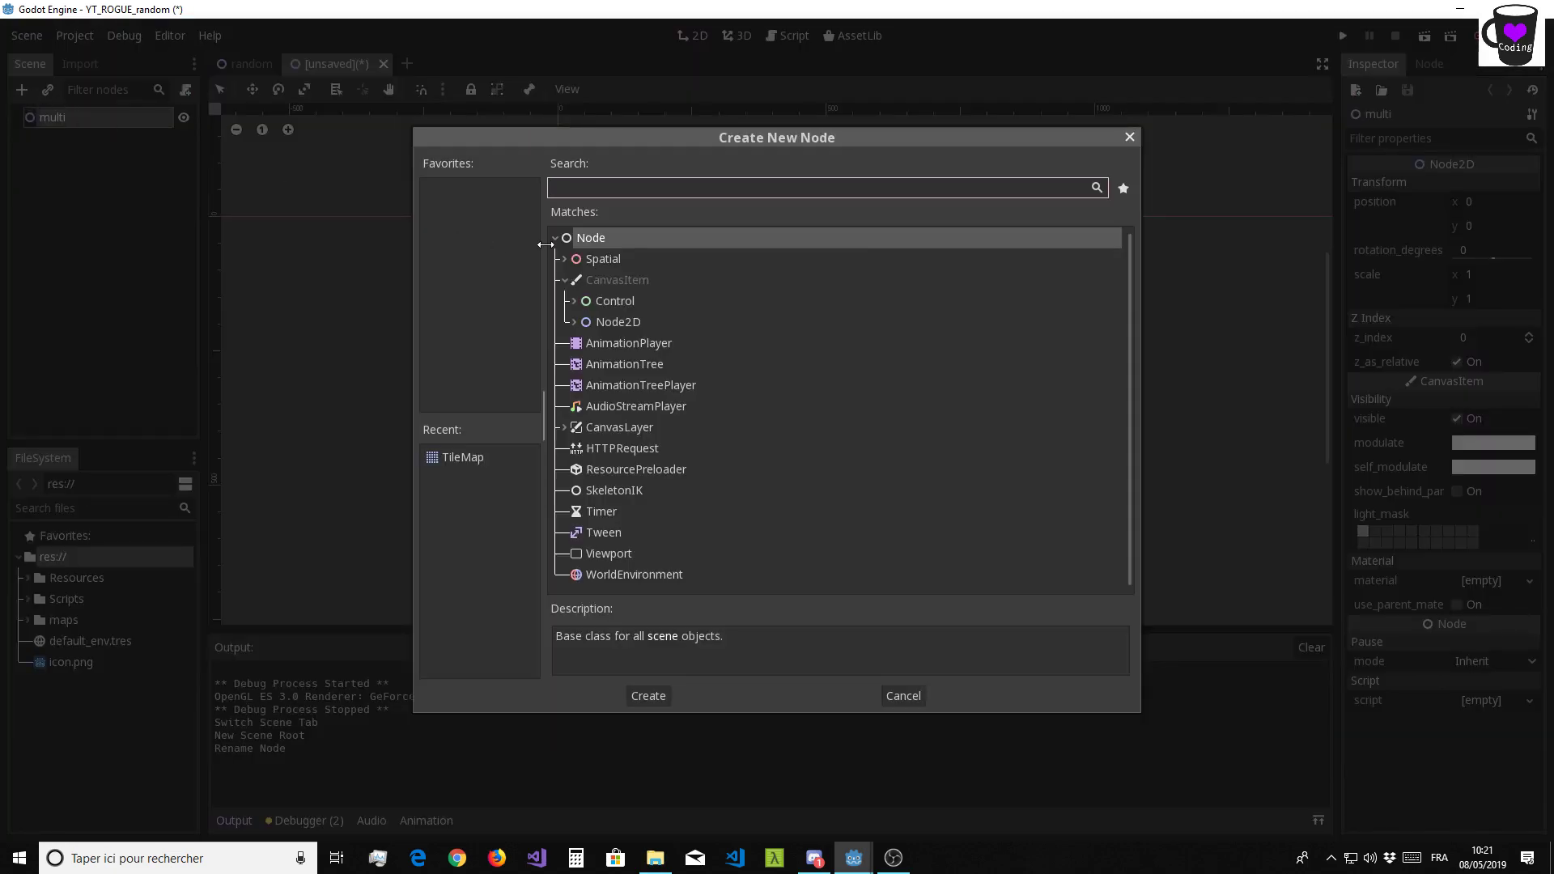
type("til")
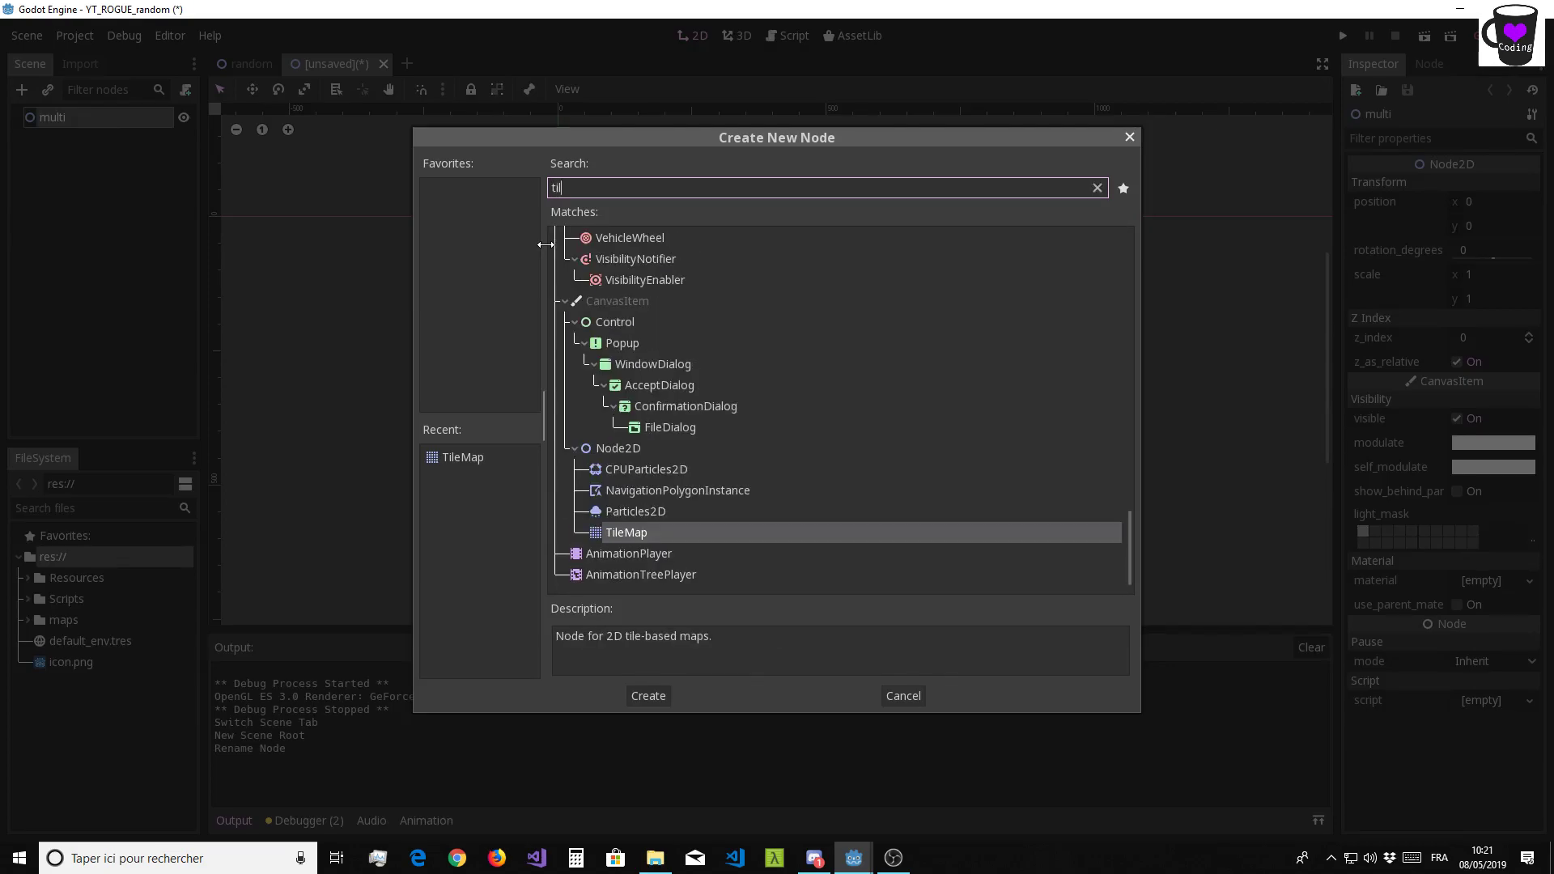
type("emap")
key("Return")
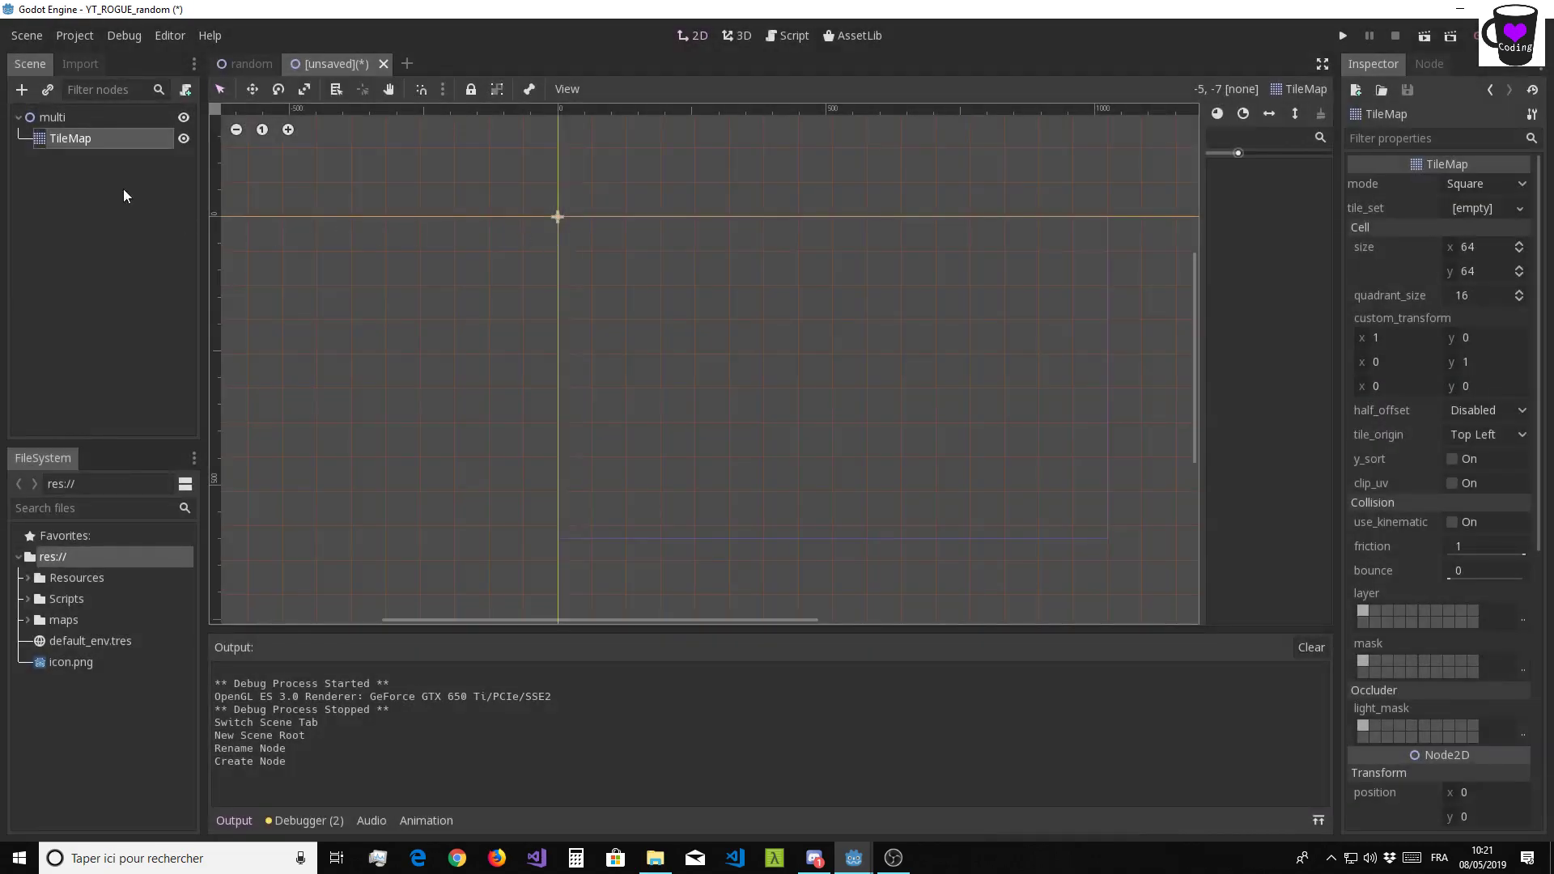
double_click(69, 139)
type("grille")
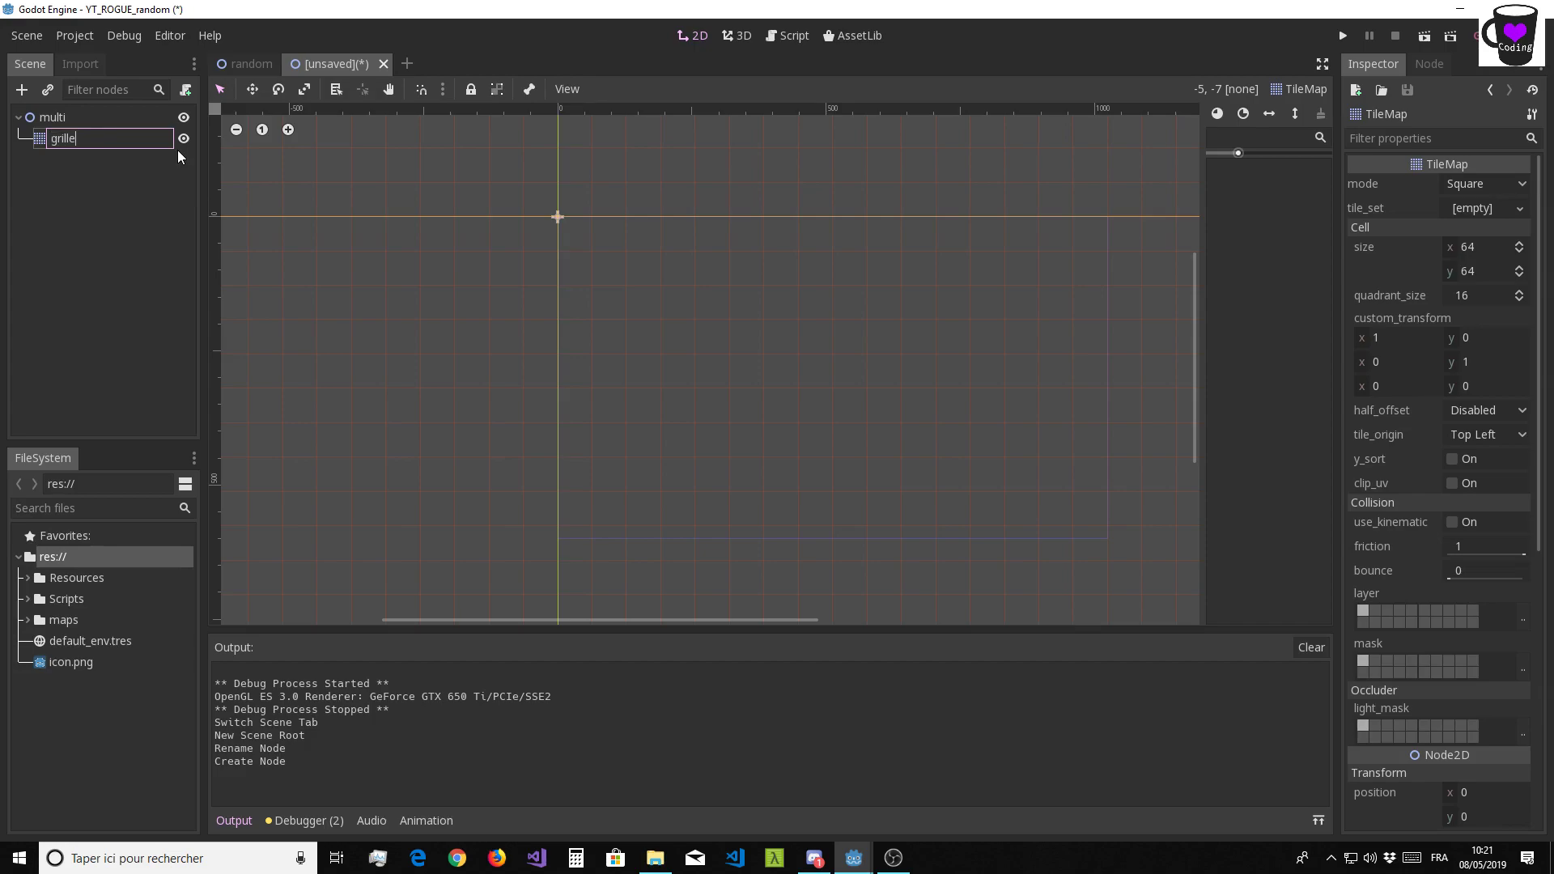
key("Return")
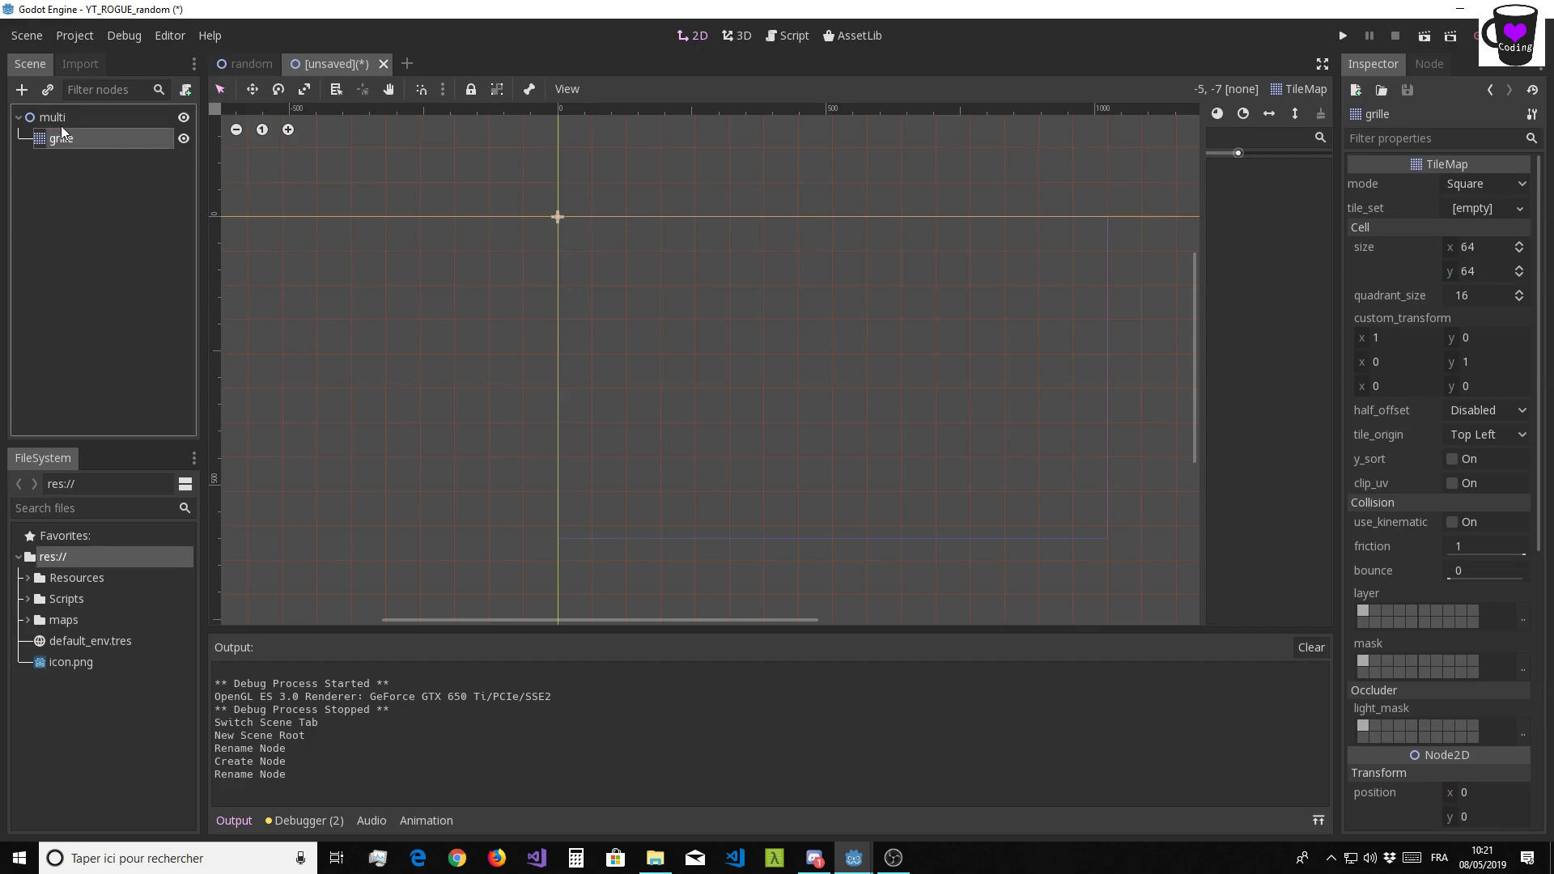
Add a second TileMap child under multi and name it 'tl'
left_click(55, 118)
key("ctrl+a")
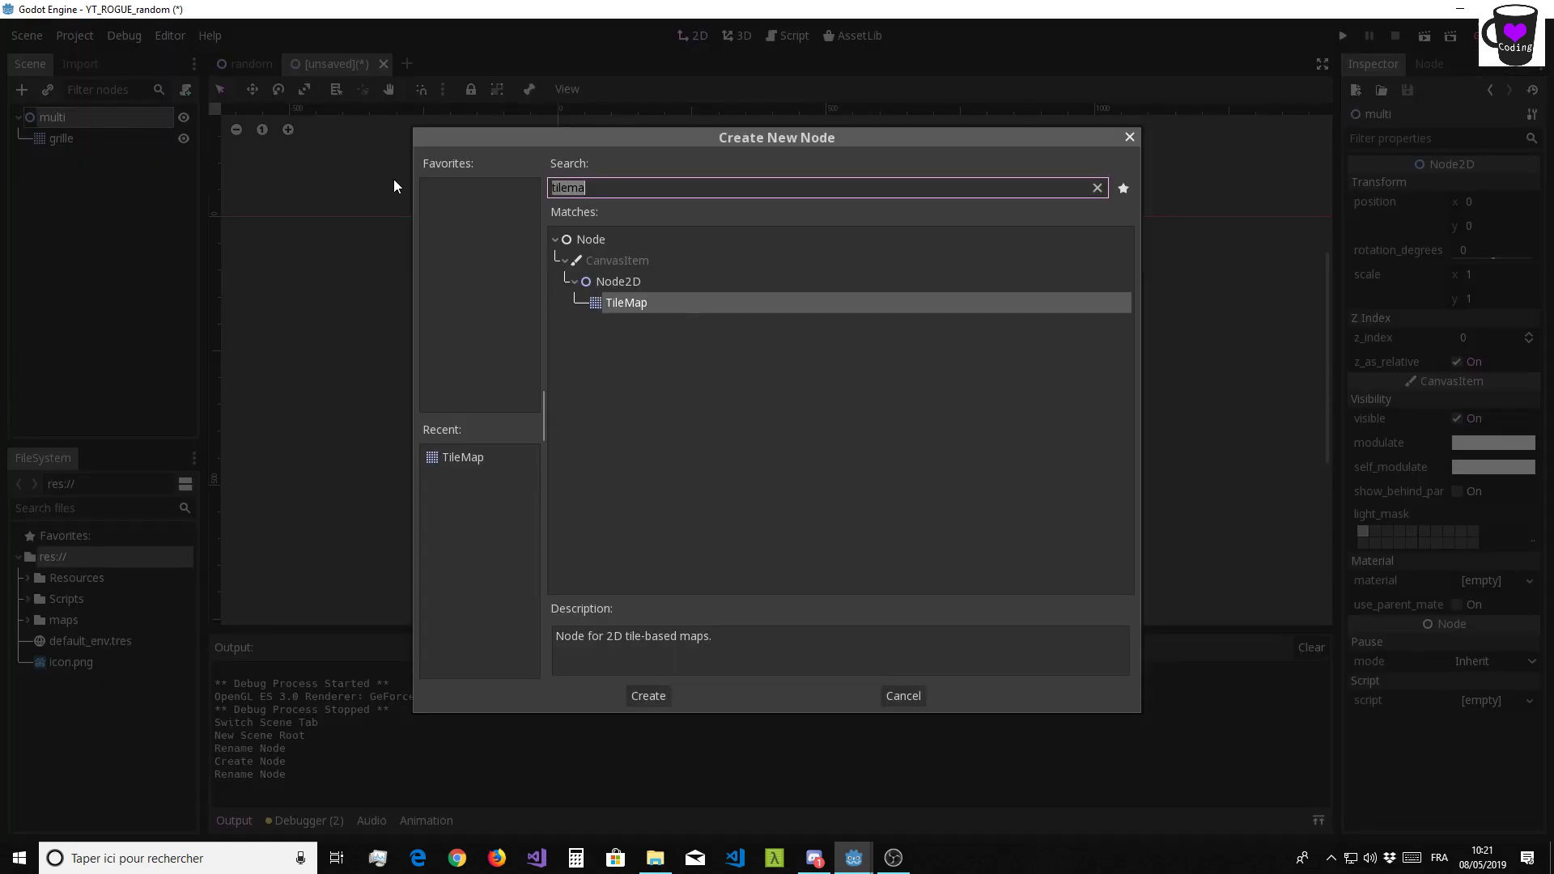
double_click(645, 306)
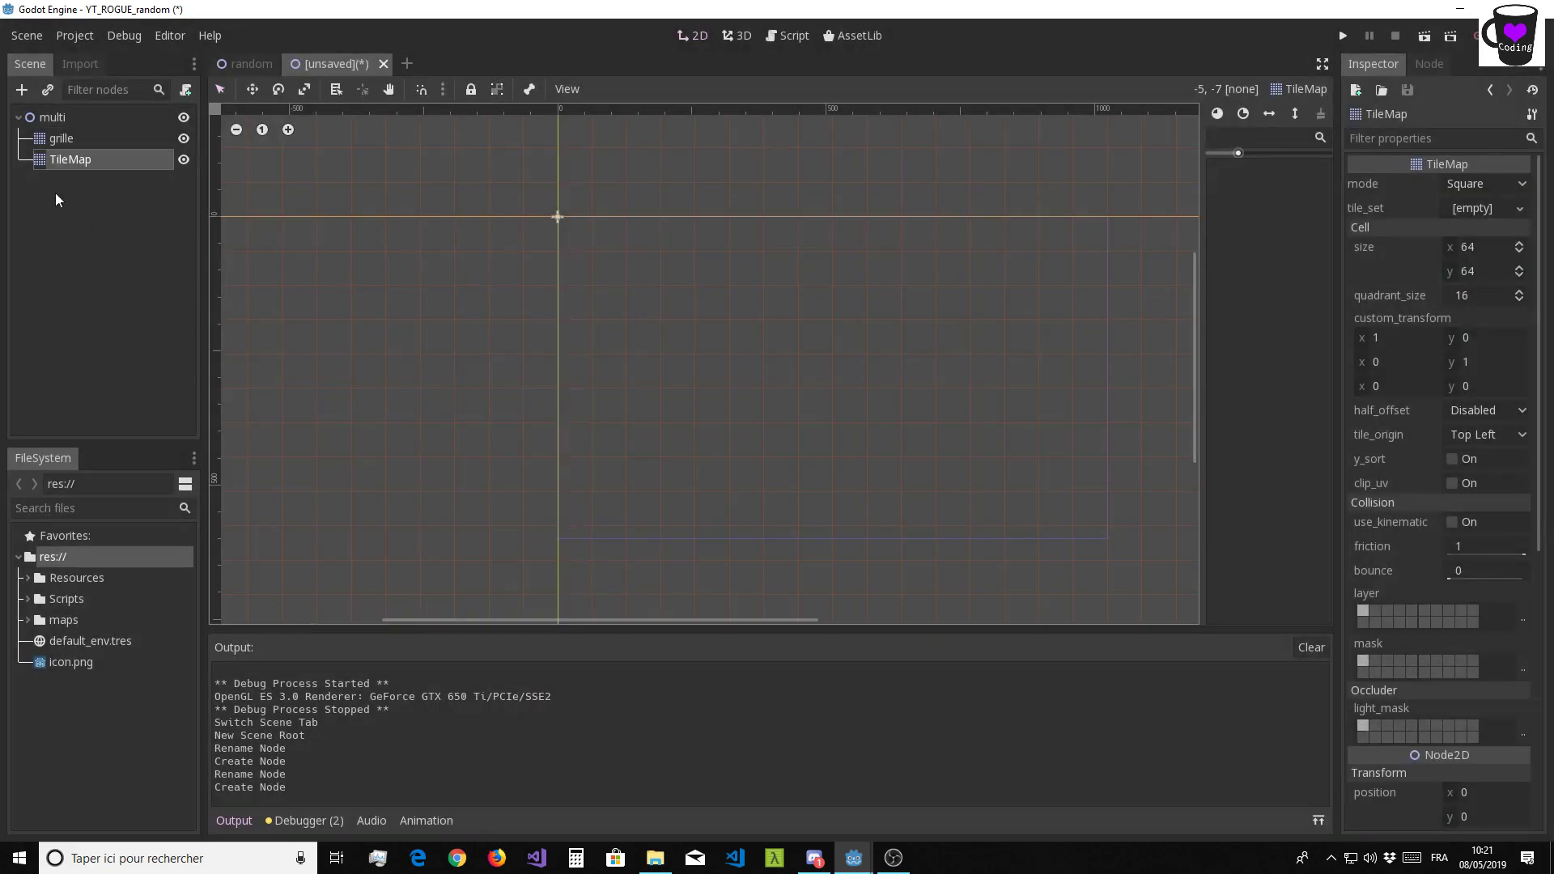
double_click(102, 164)
type("tl")
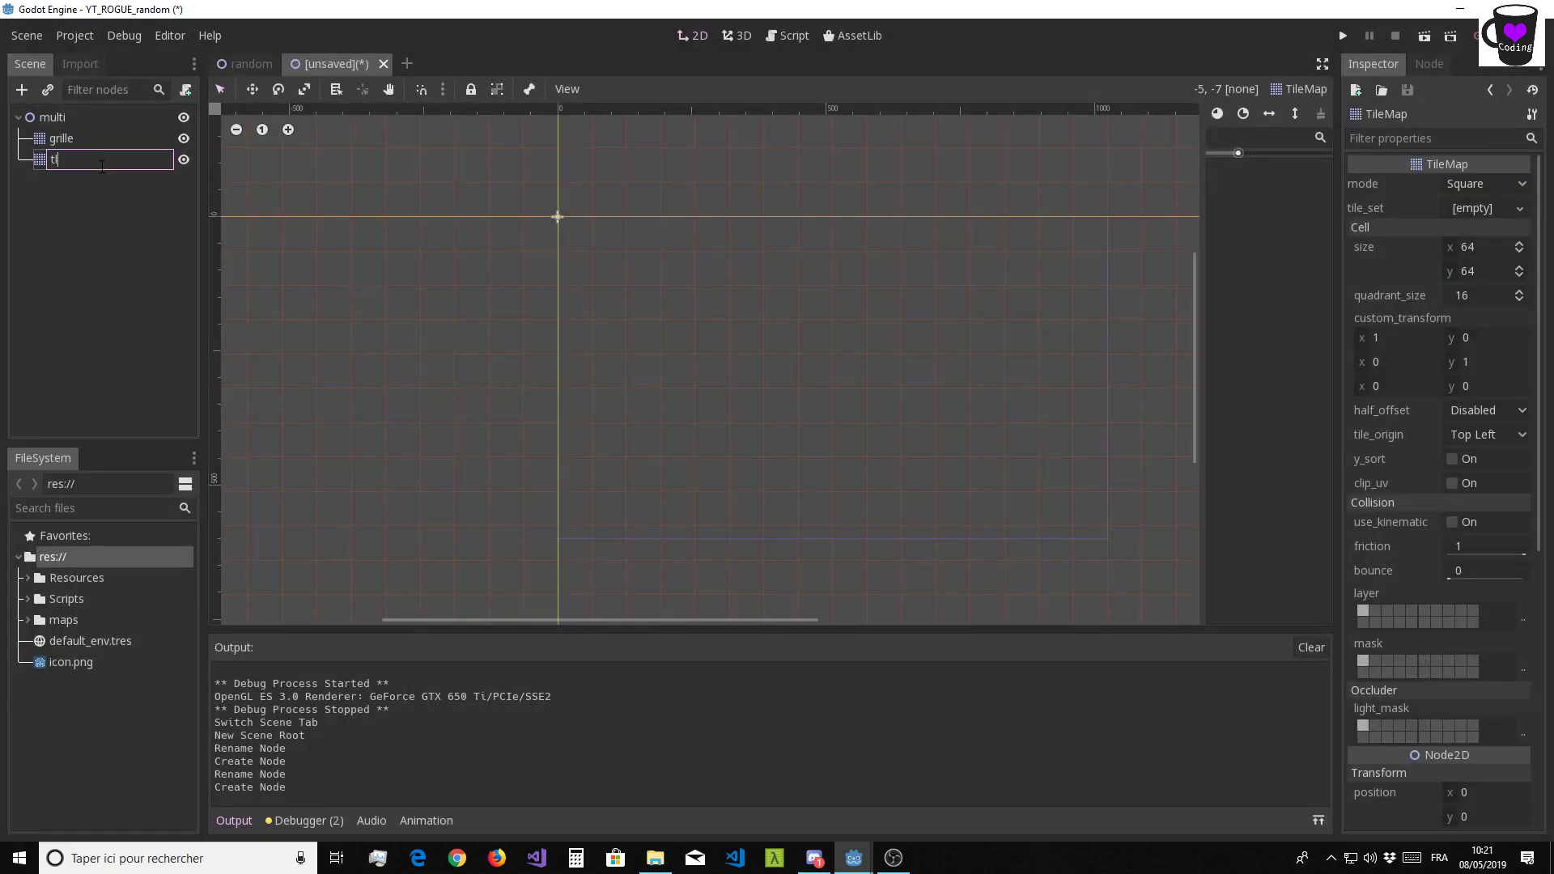
key("Return")
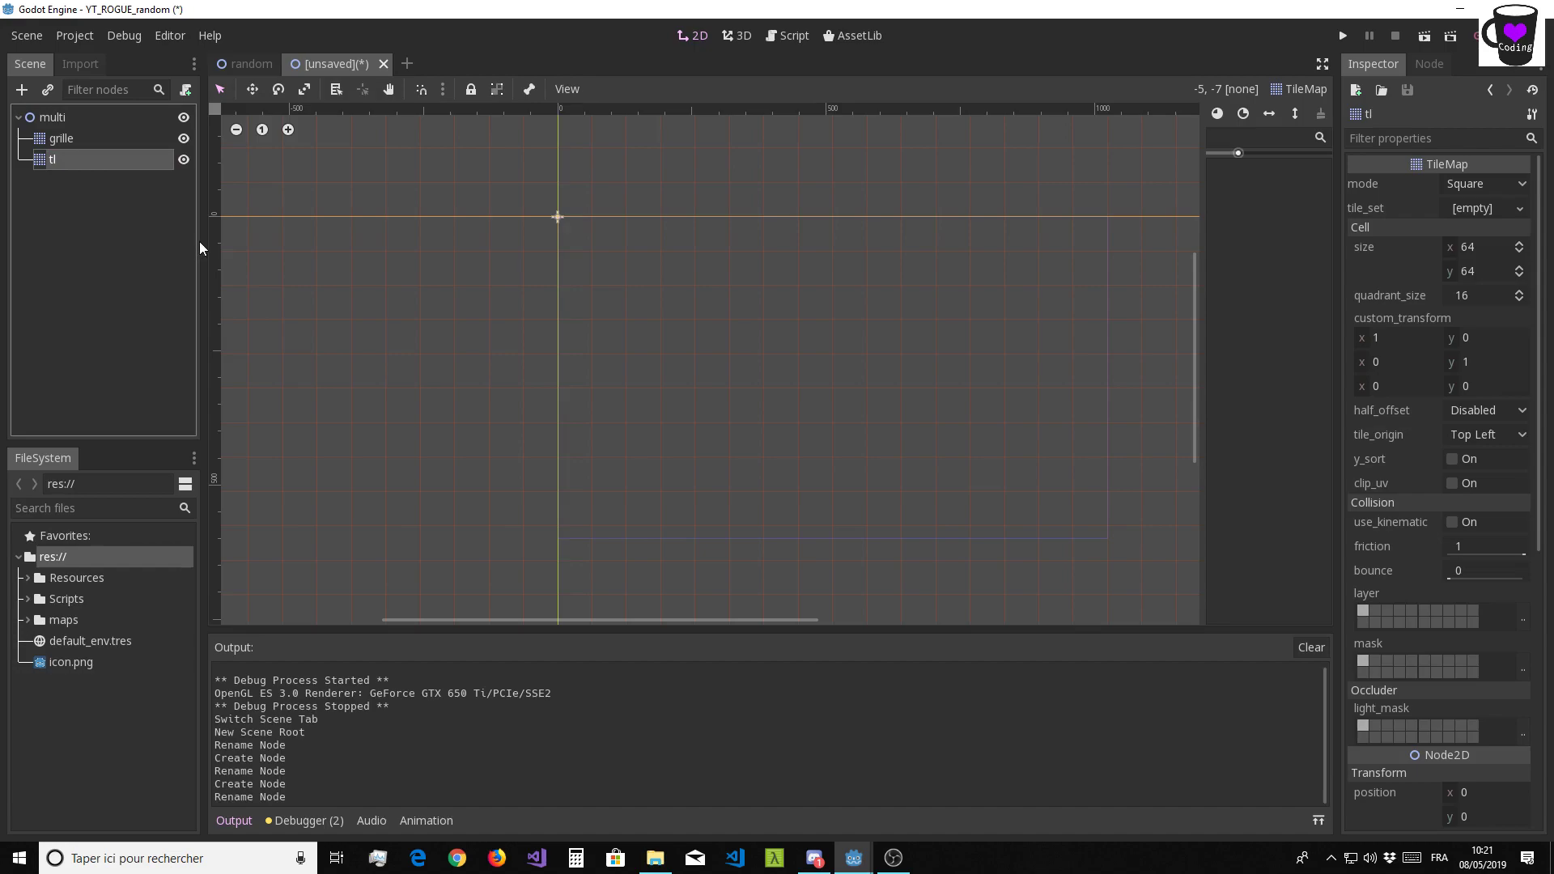
Copy the path TileMap's properties from the random scene
left_click(247, 63)
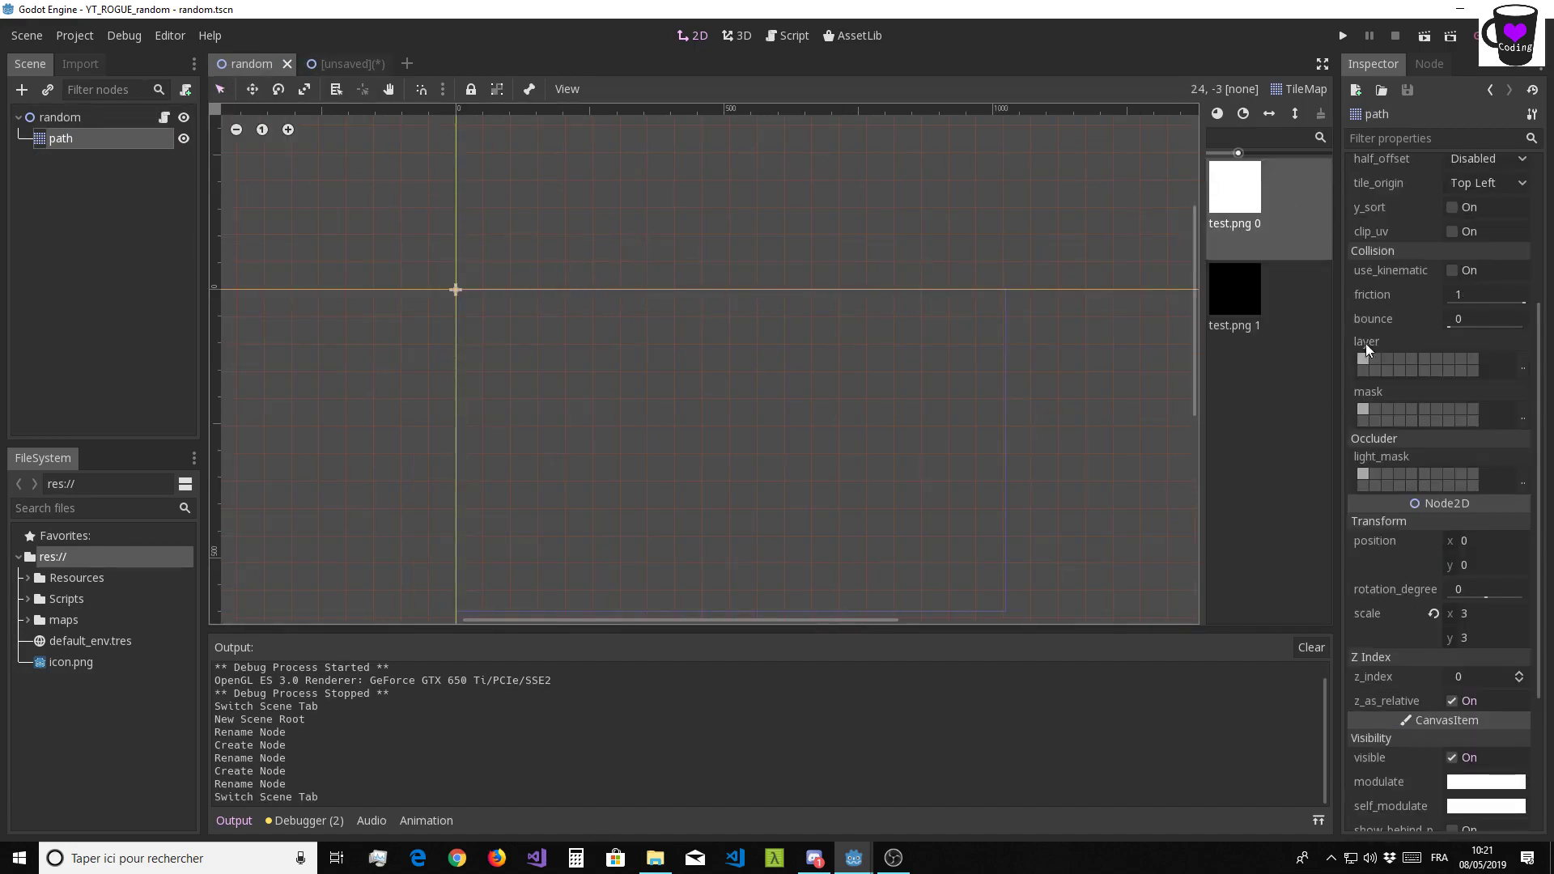
scroll(1408, 312, "up", 3)
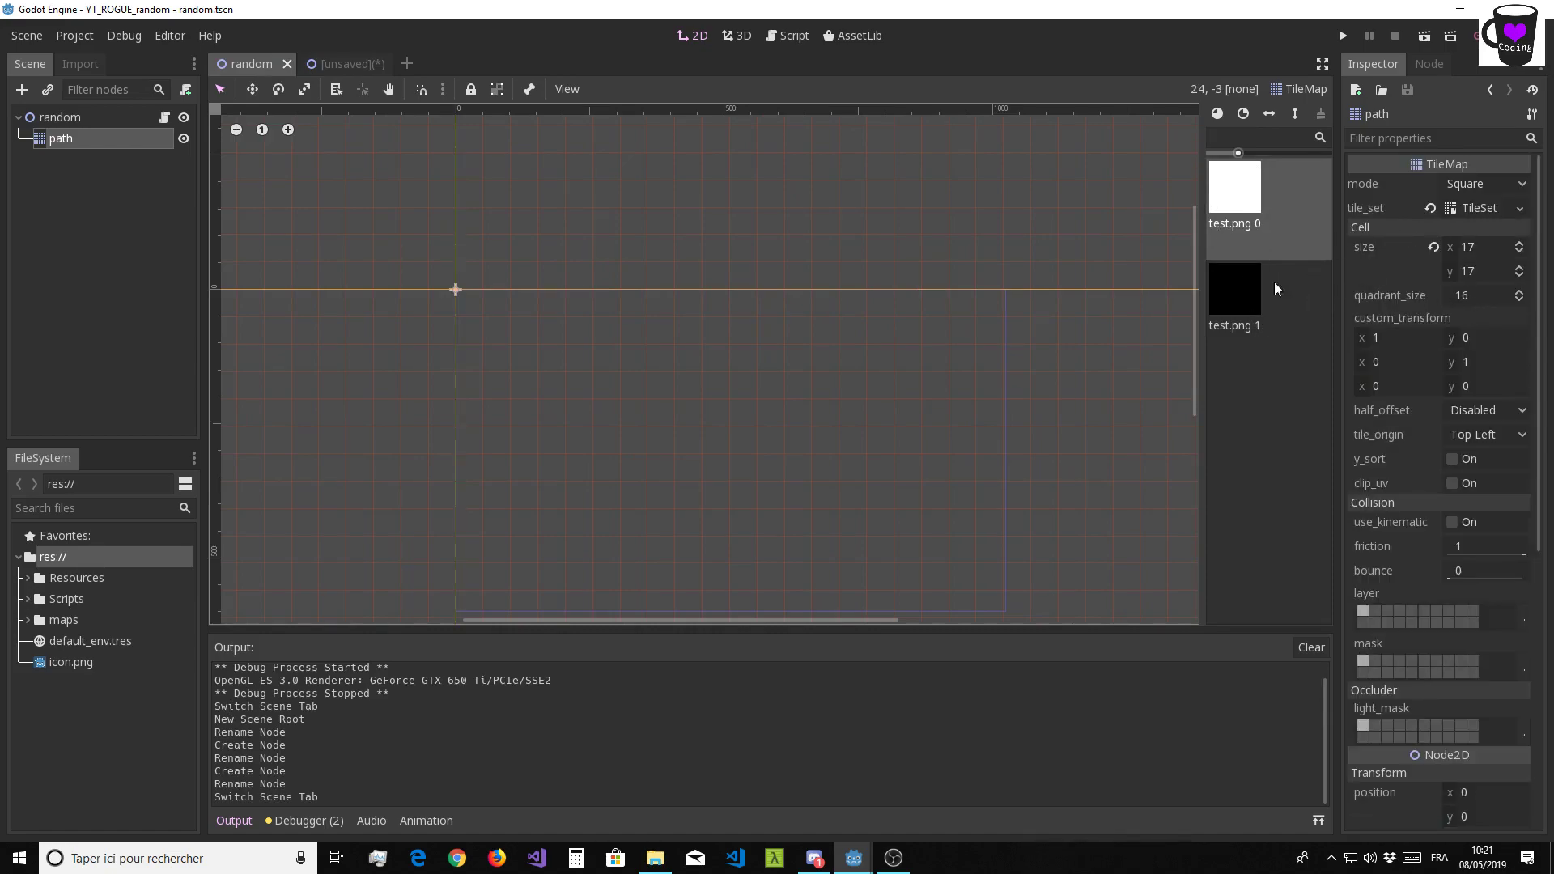
left_click(1532, 121)
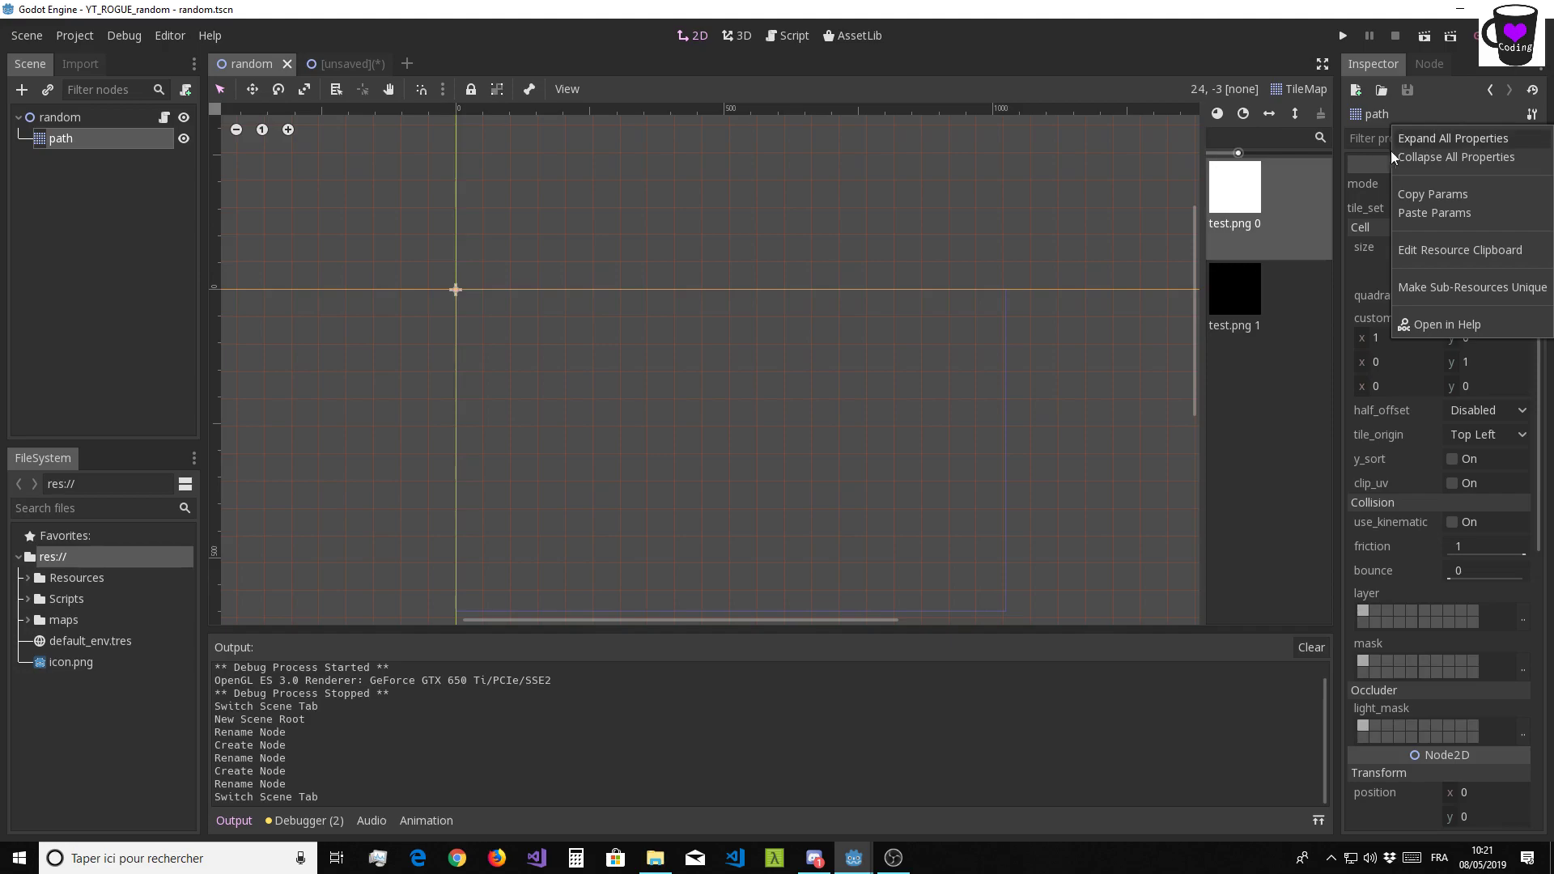
left_click(1420, 200)
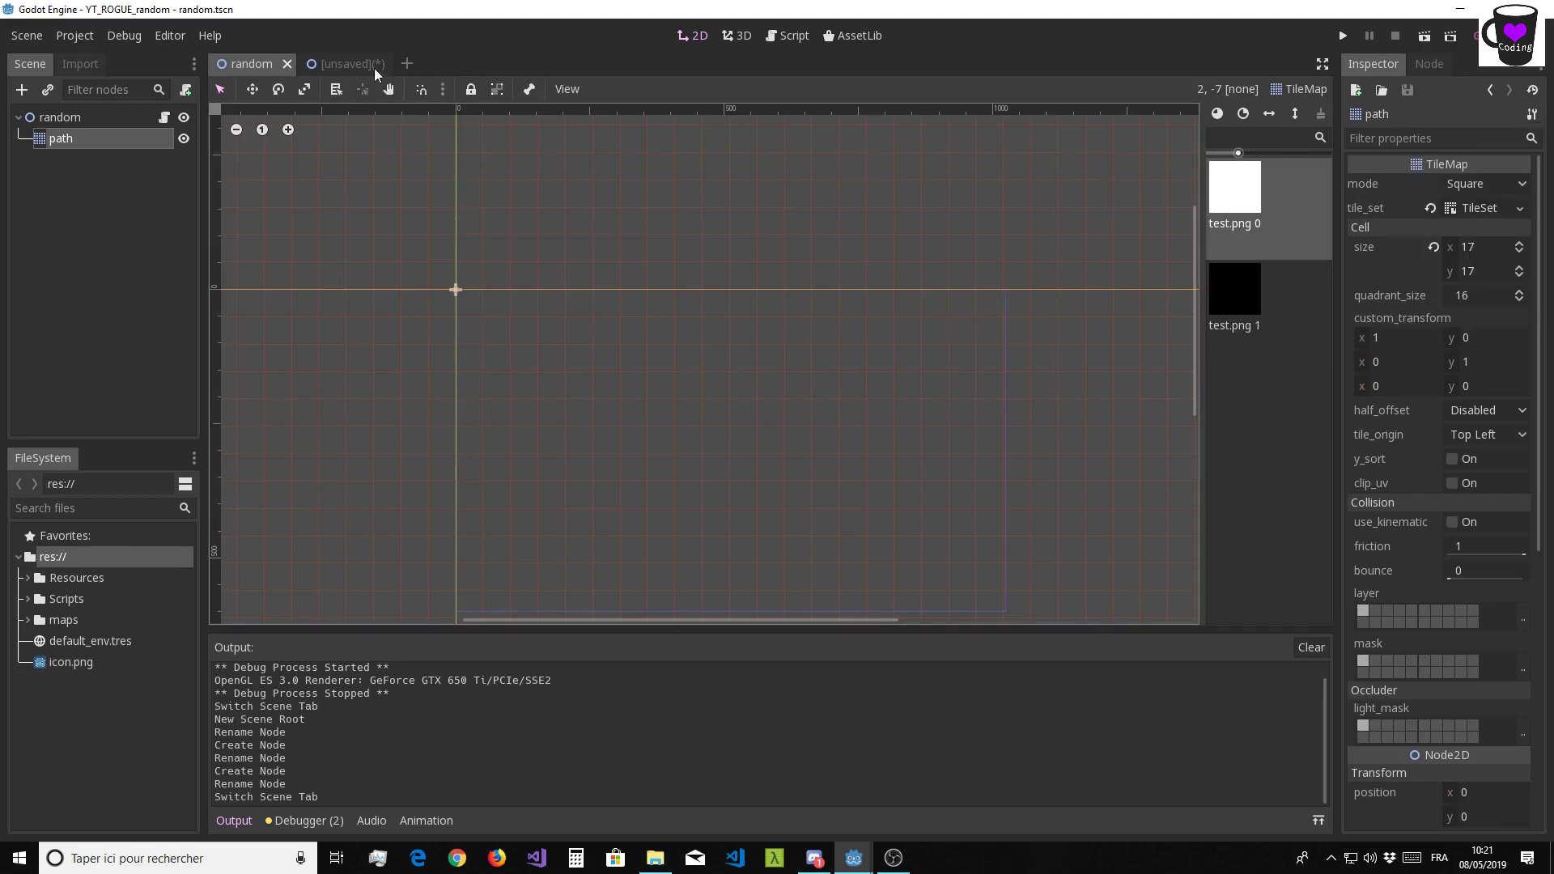
Paste the copied TileMap settings onto grille and set its cell size to 16×16
left_click(373, 68)
left_click(79, 143)
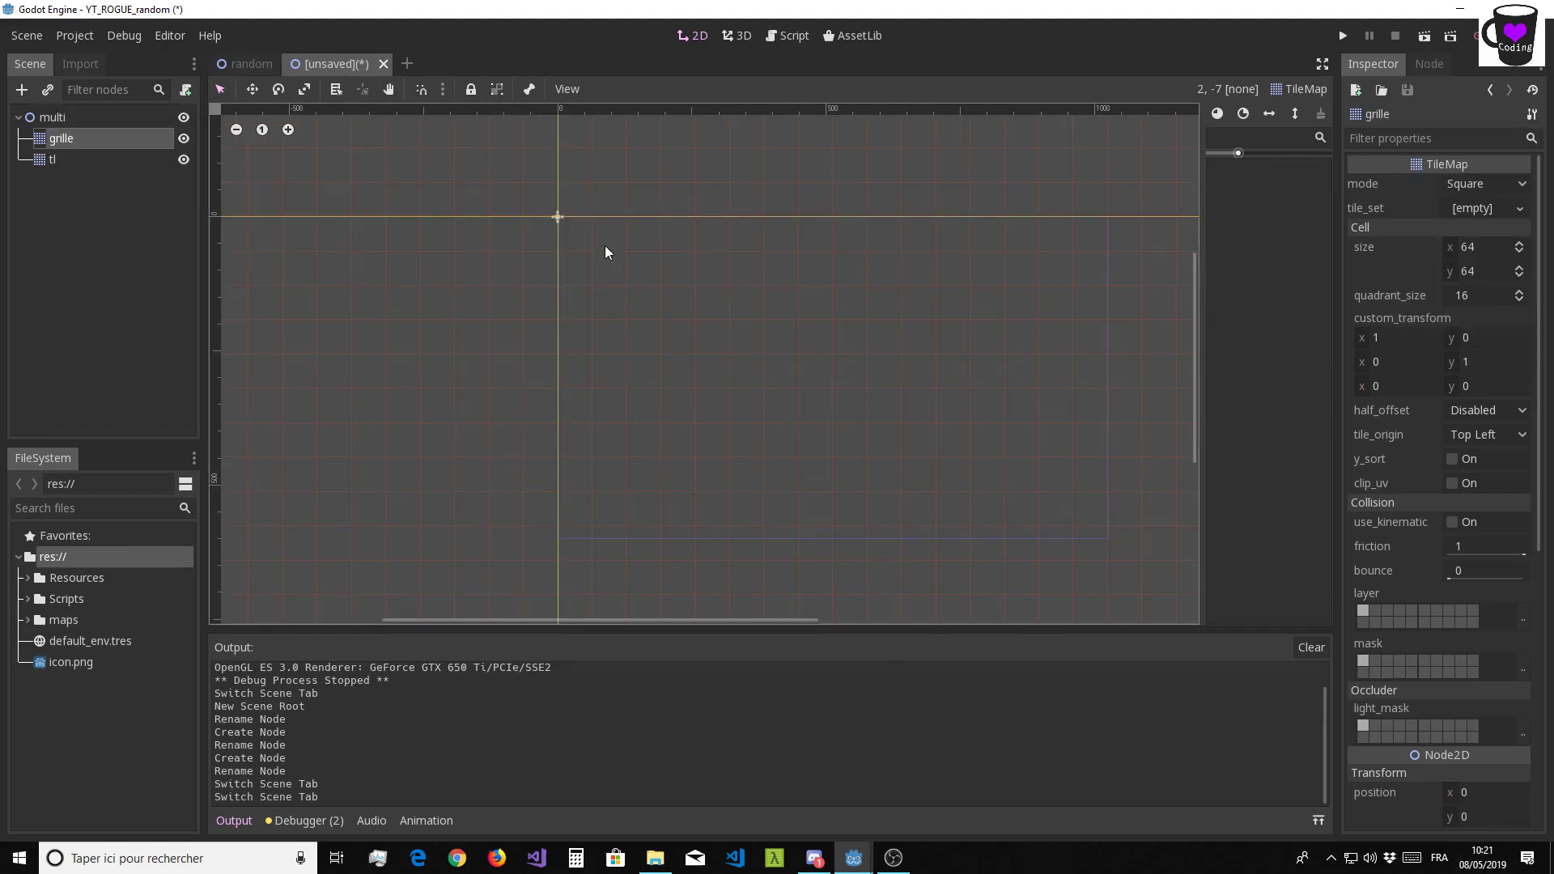
left_click(1532, 114)
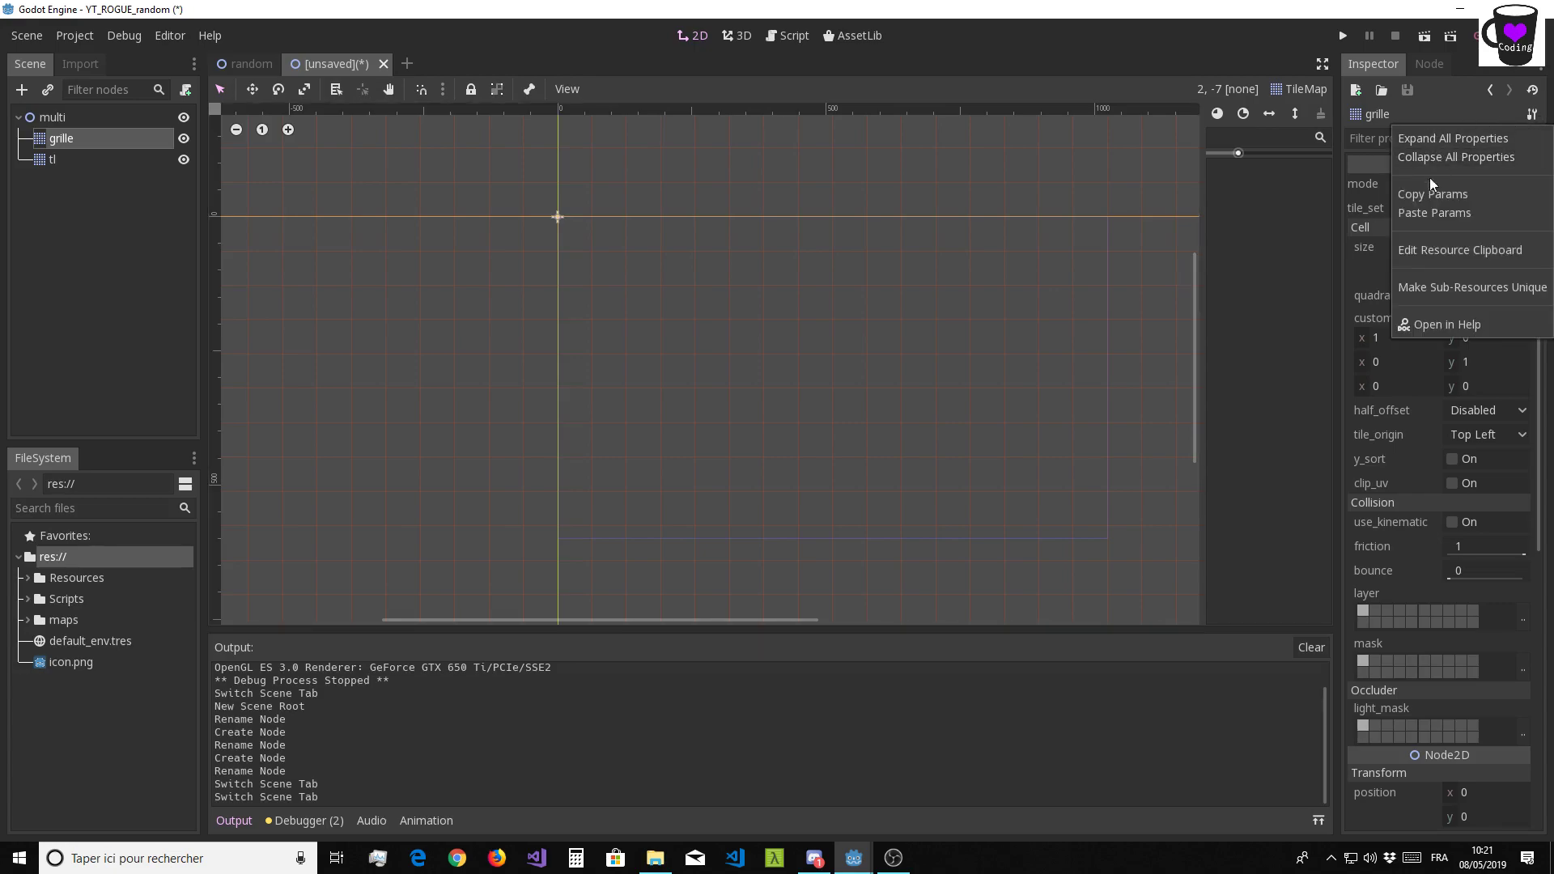
left_click(1388, 173)
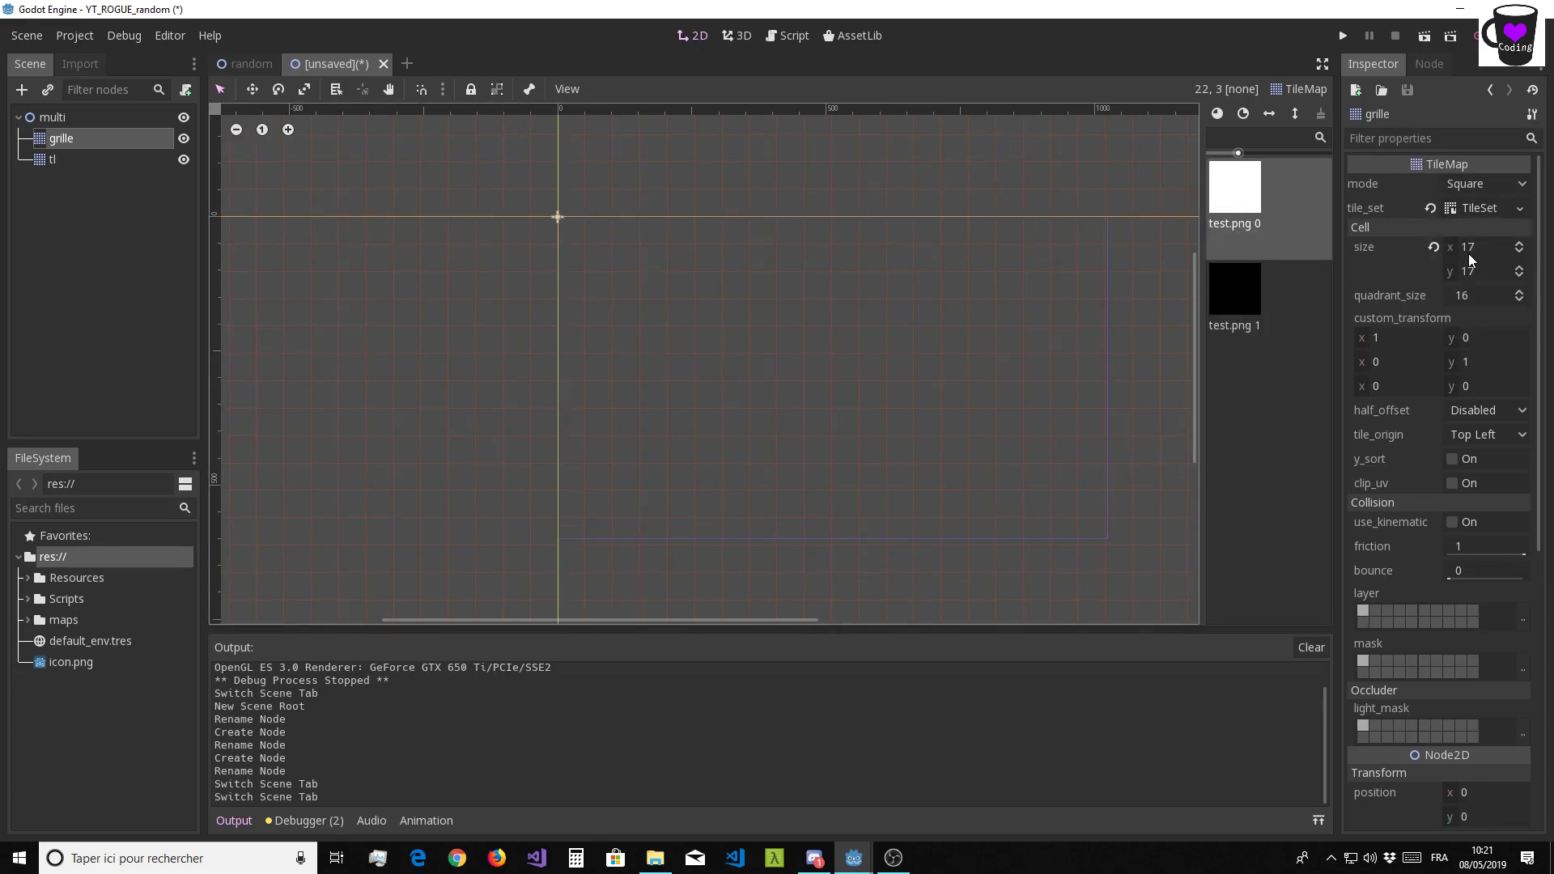
left_click(1498, 256)
type("16")
left_click(1490, 271)
type("1")
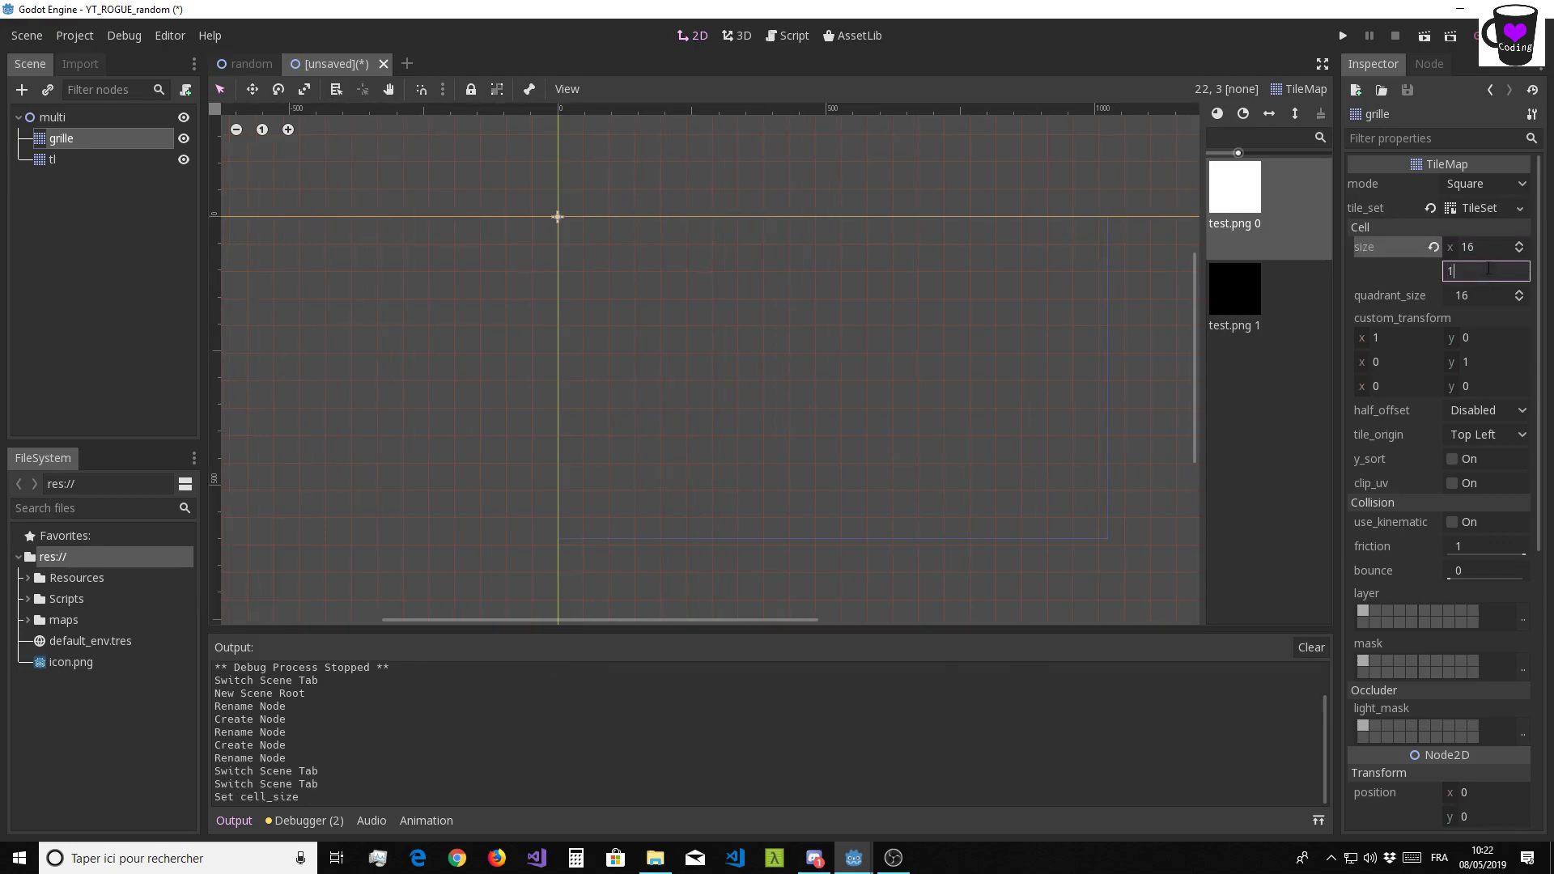
key("Return")
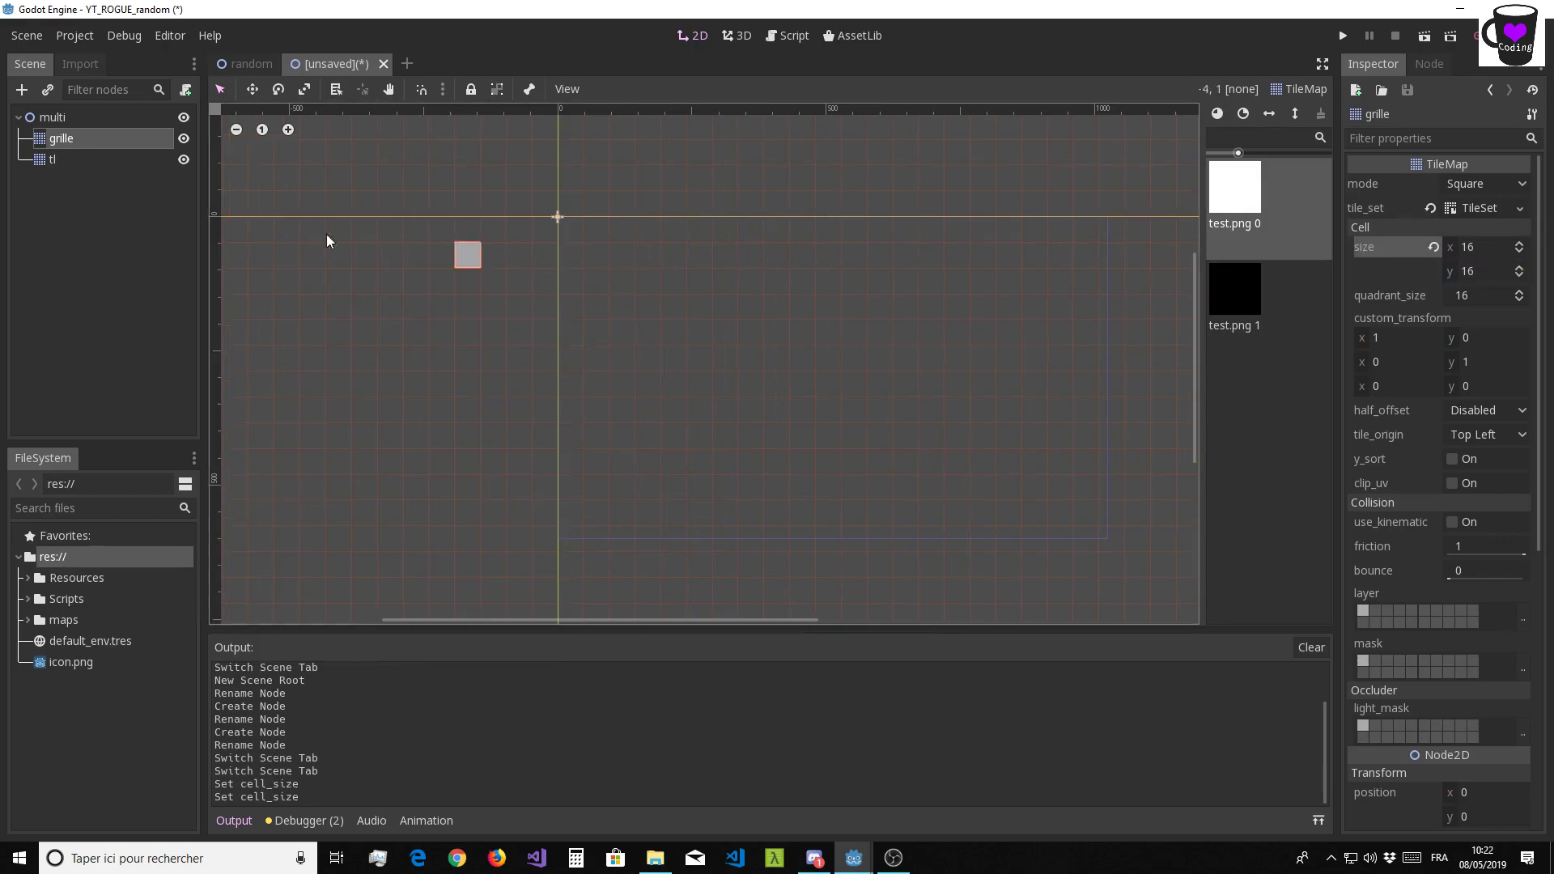
Paste the copied TileMap settings onto the tl TileMap
left_click(63, 160)
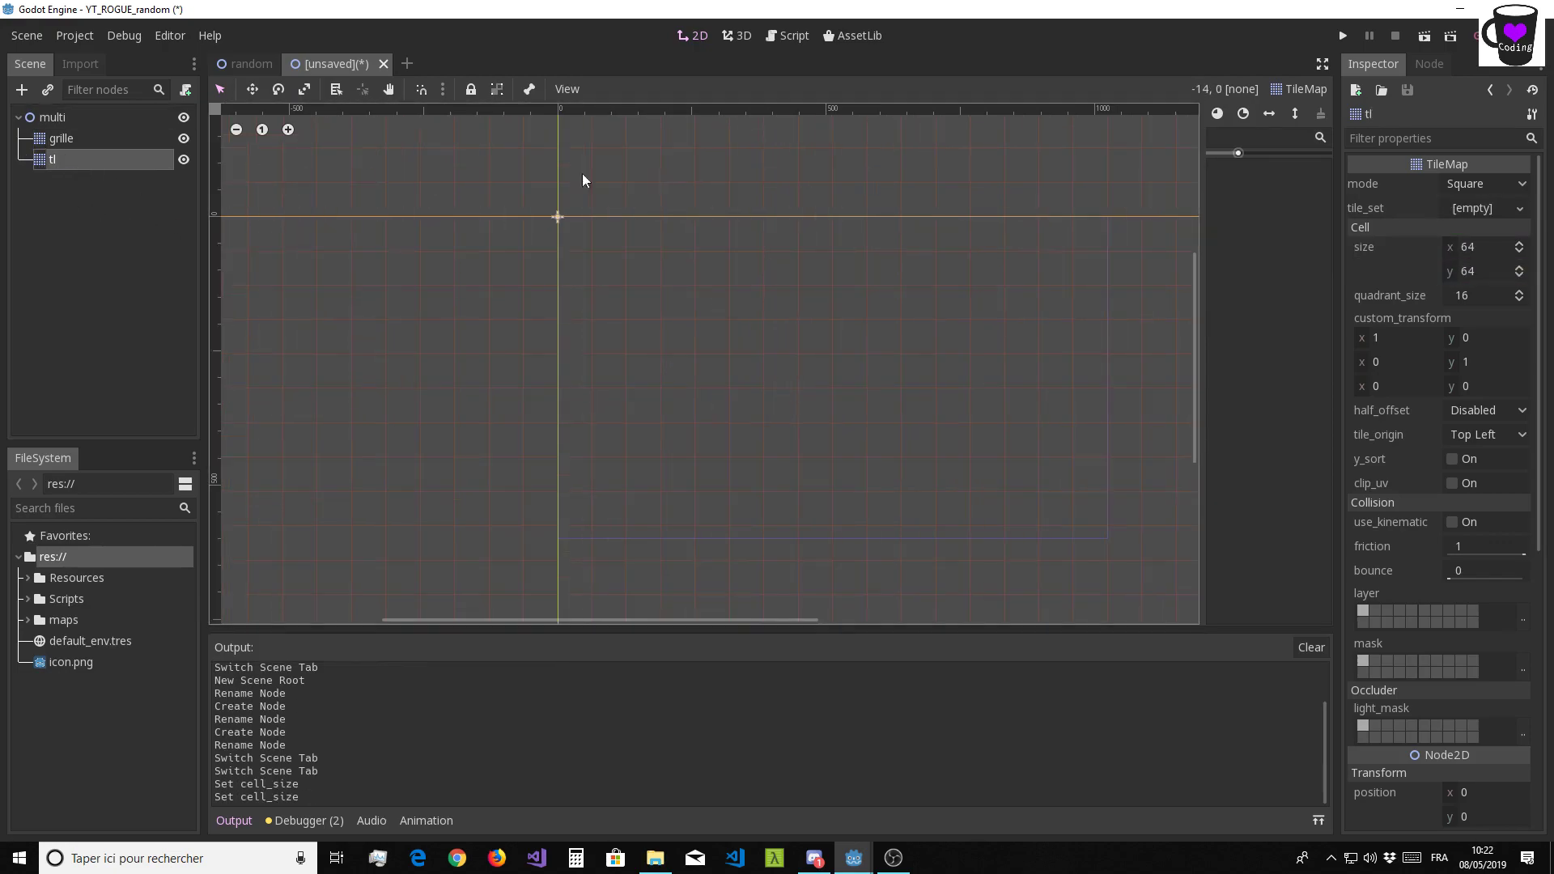
left_click(1531, 116)
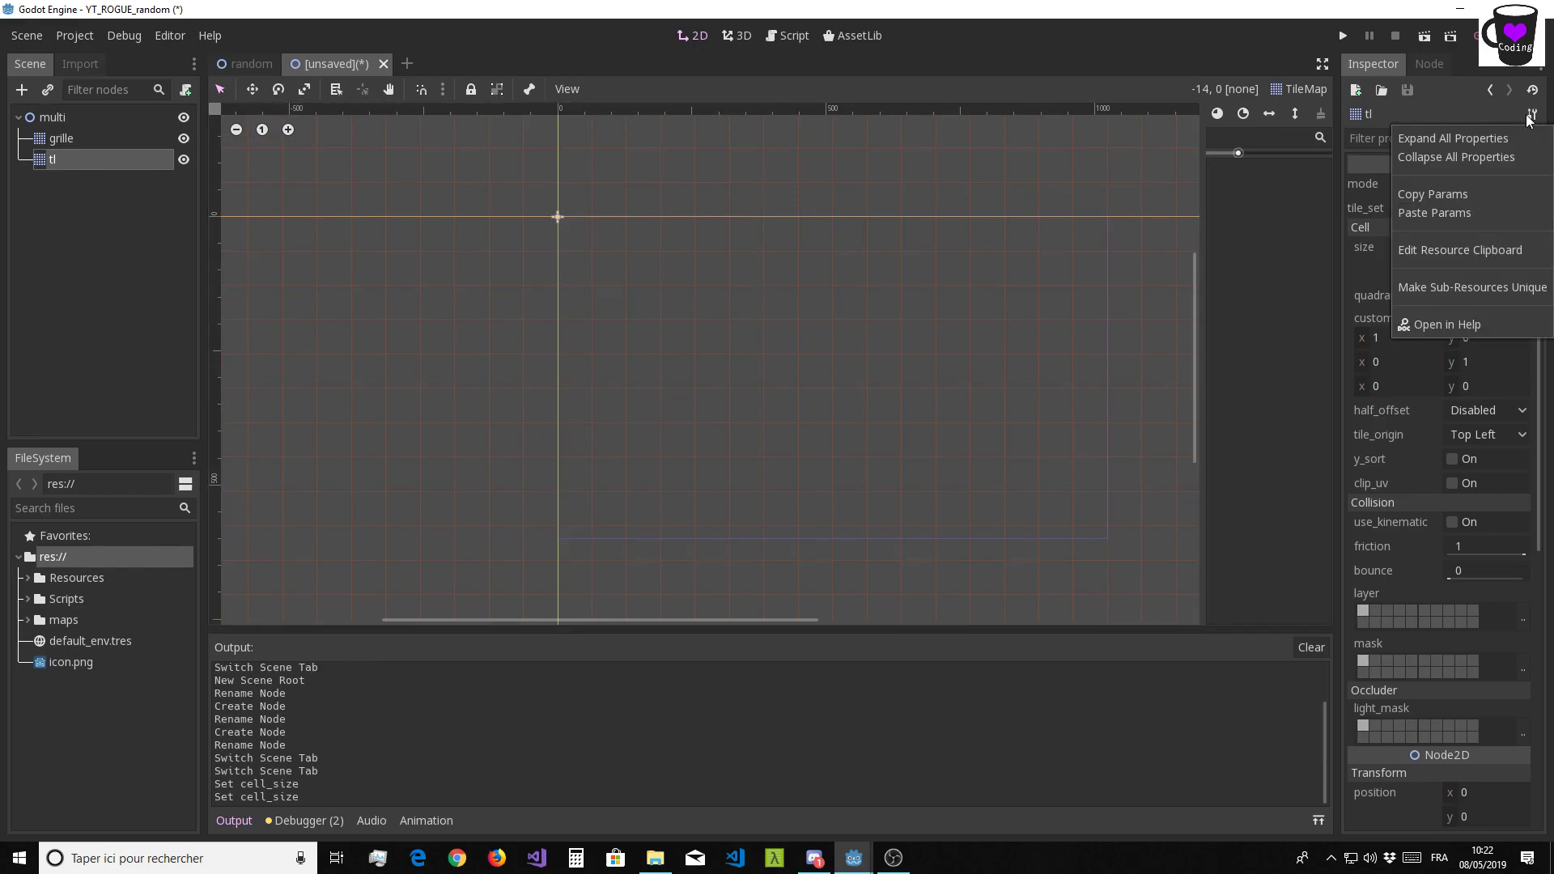
left_click(1426, 215)
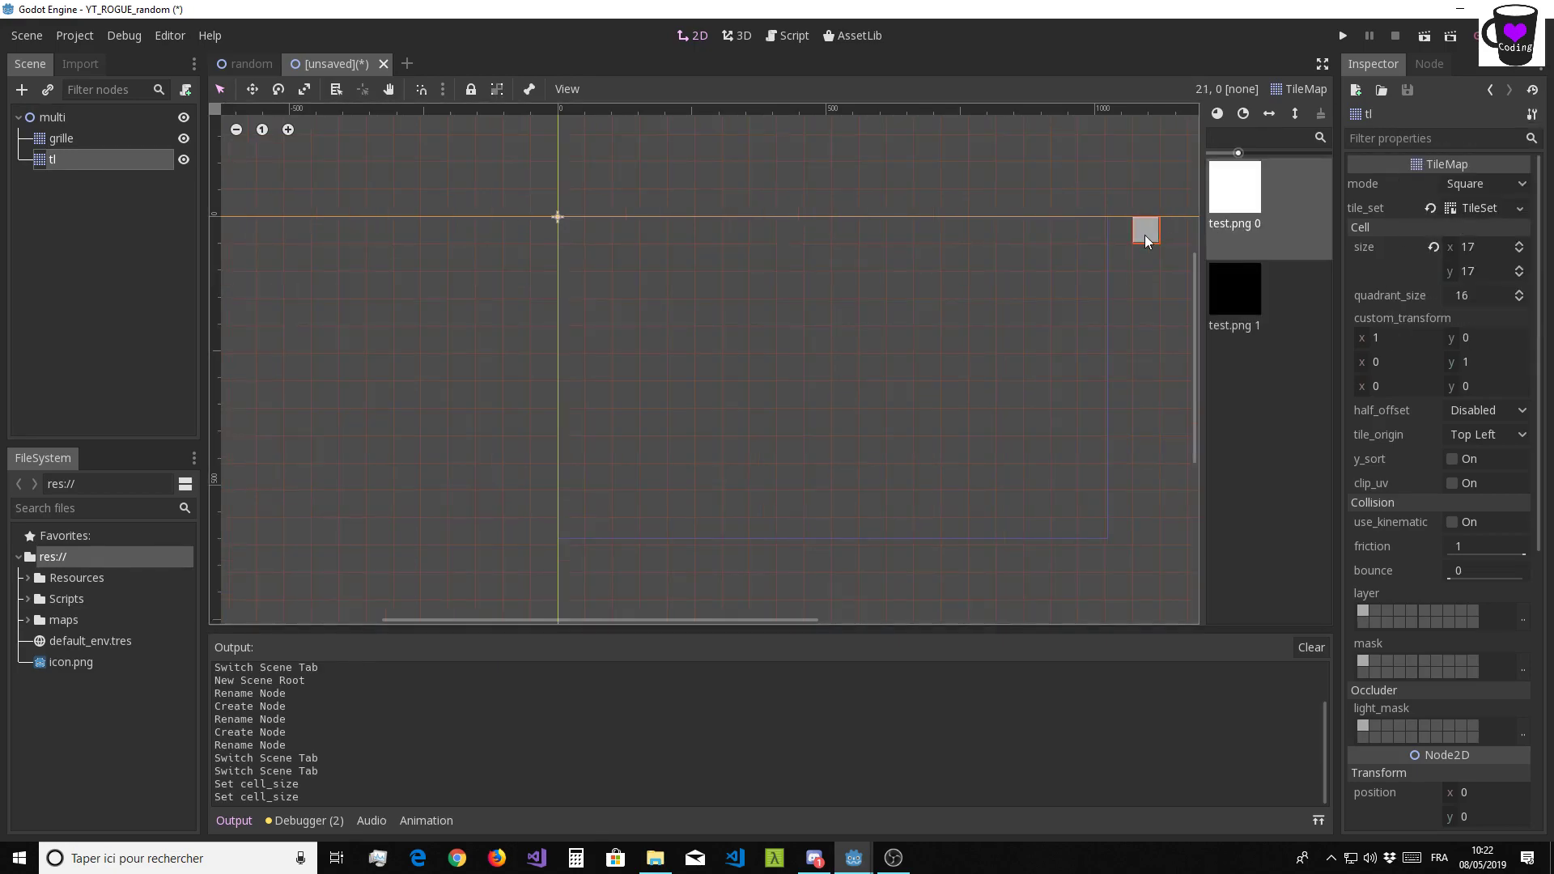
Set the Transform scale of grille and tl to 1 on both axes
left_click(69, 141)
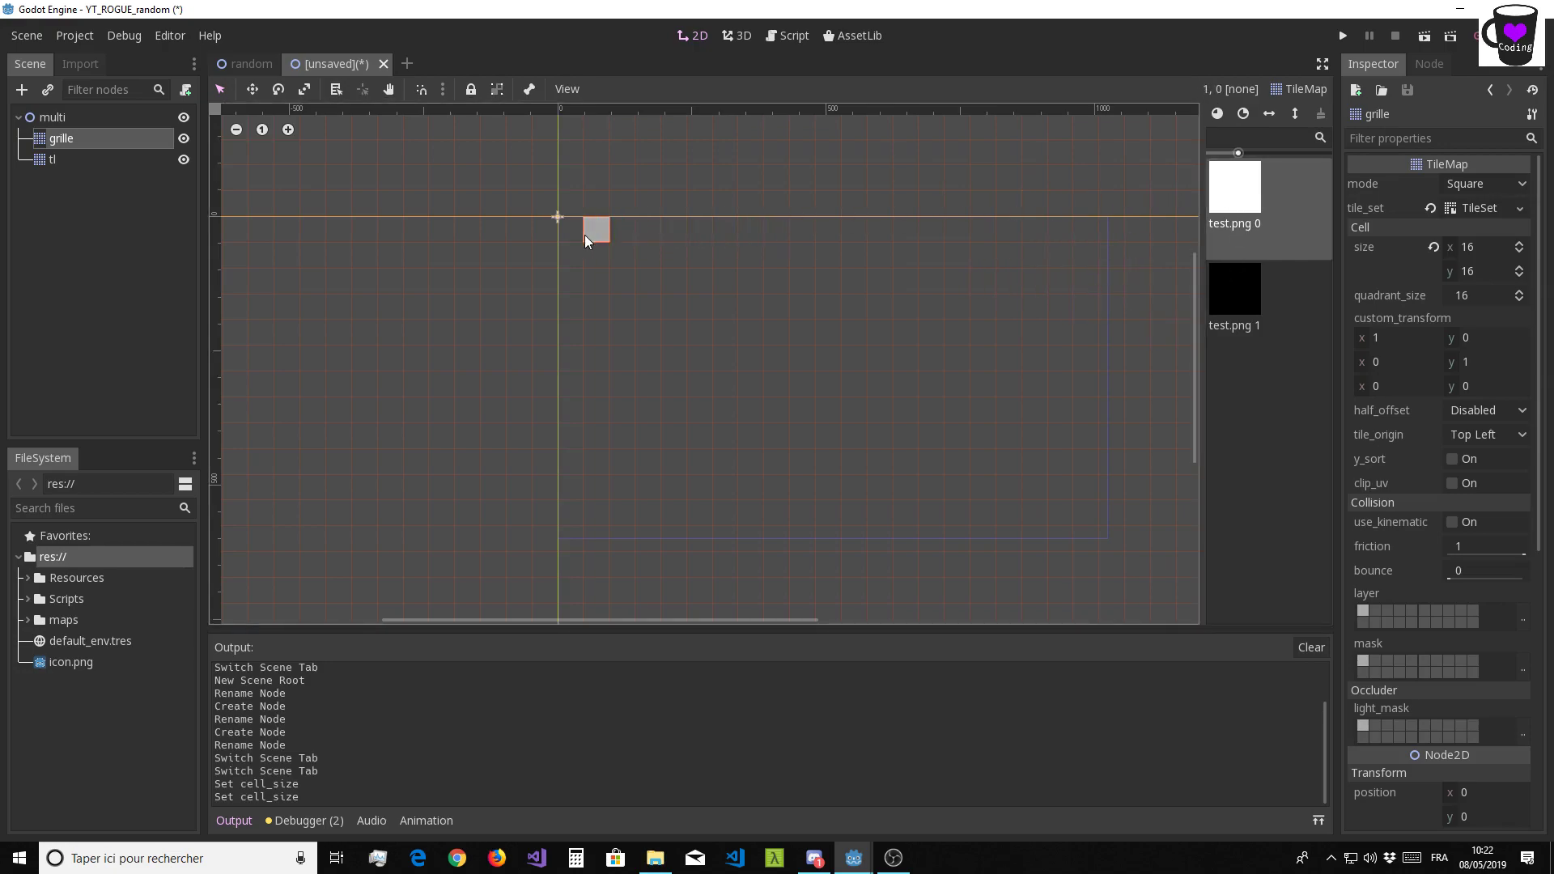
scroll(646, 255, "down", 2)
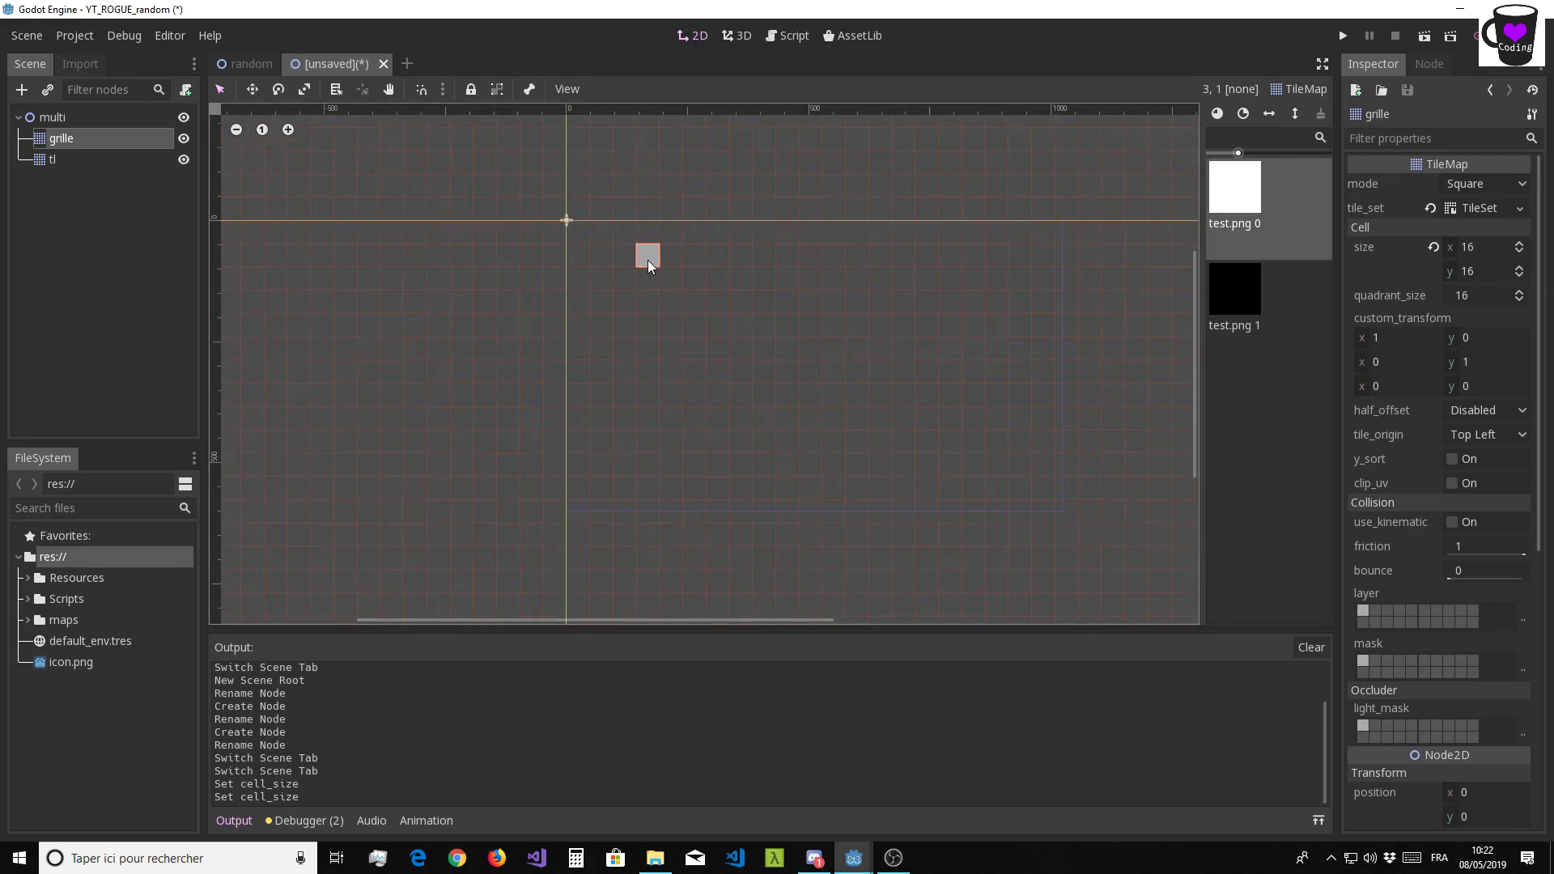
scroll(1437, 471, "down", 3)
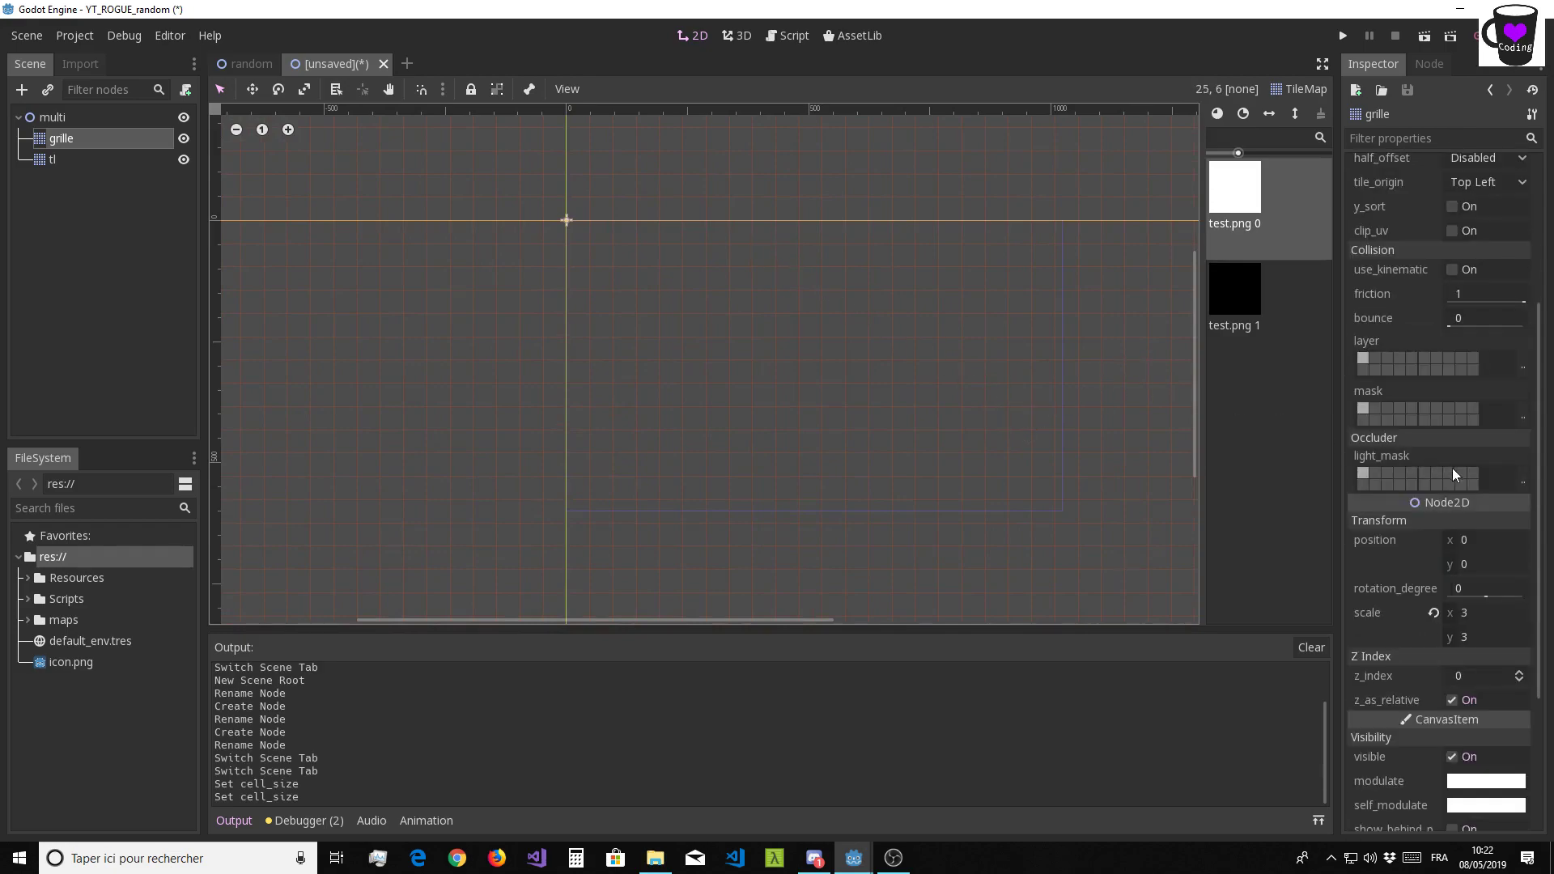
left_click(1485, 611)
type("1")
key("Return")
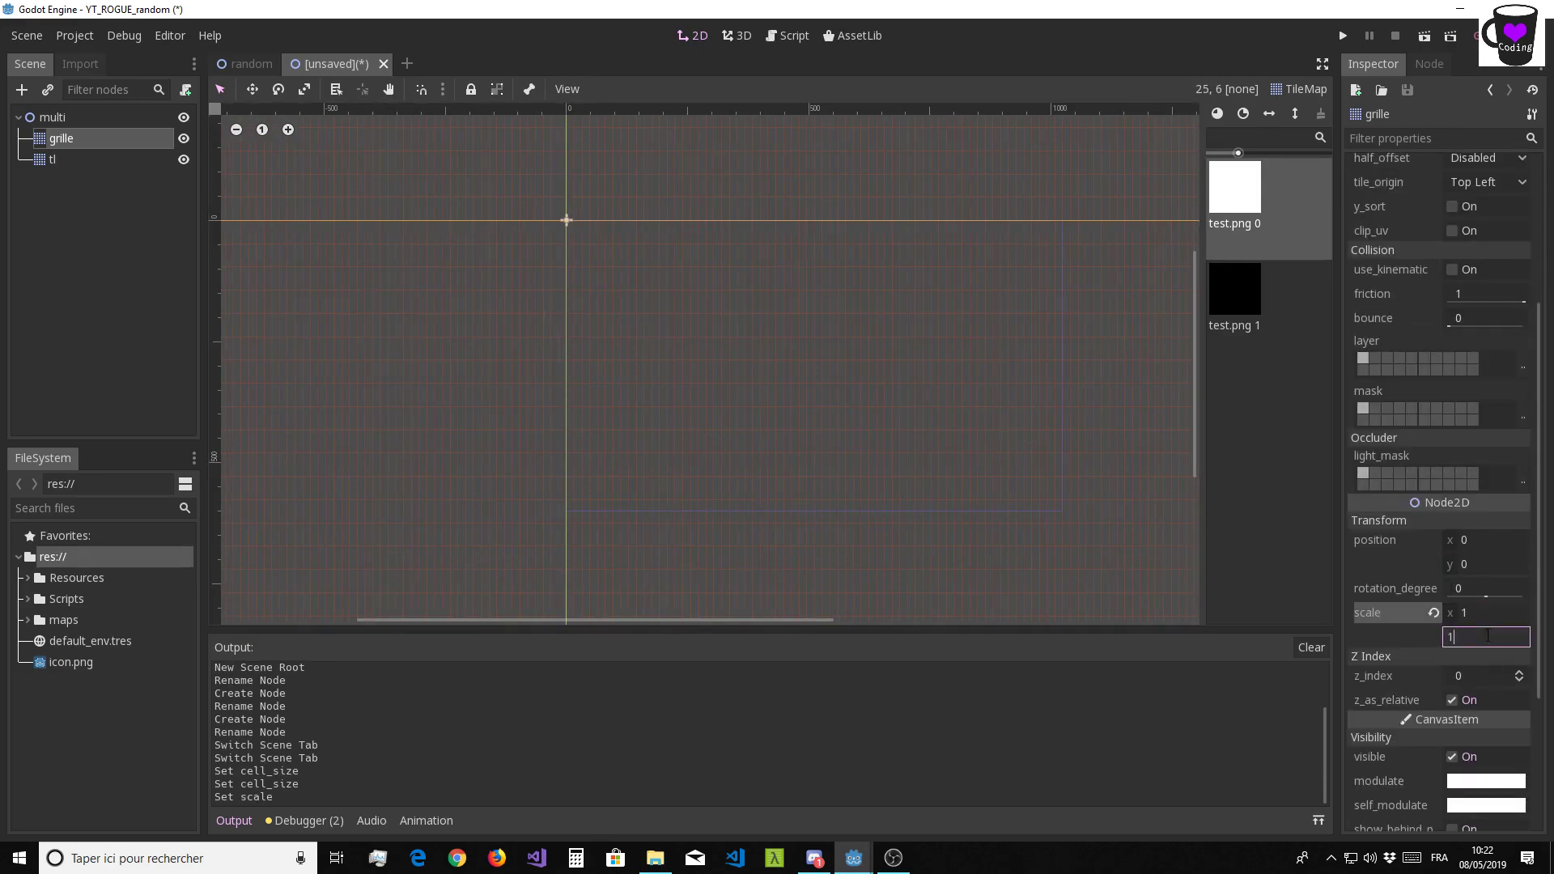
left_click(488, 327)
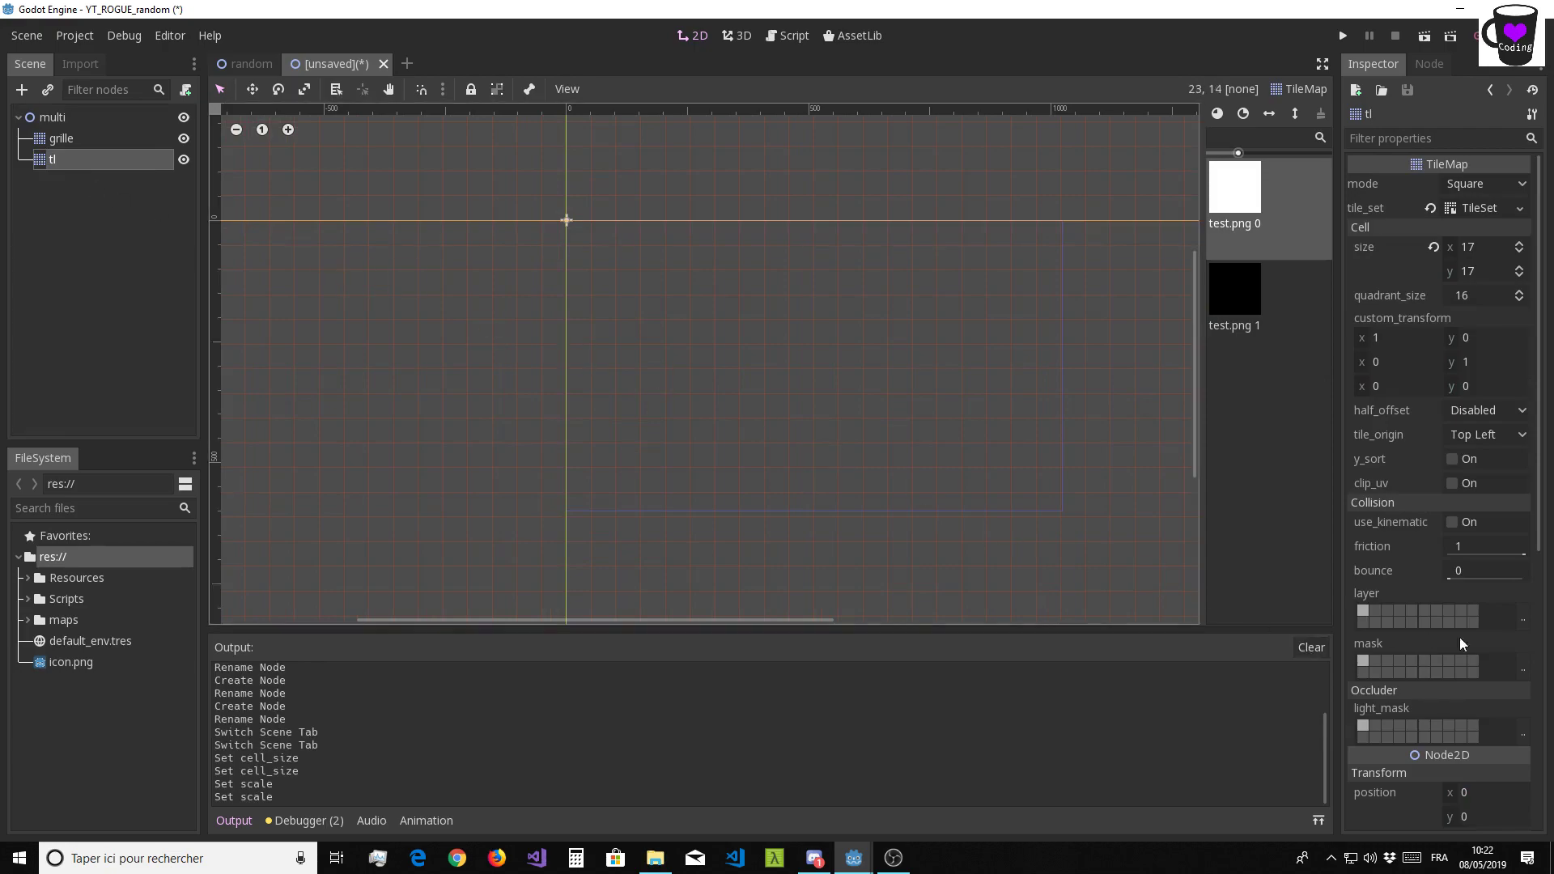
scroll(1430, 515, "down", 5)
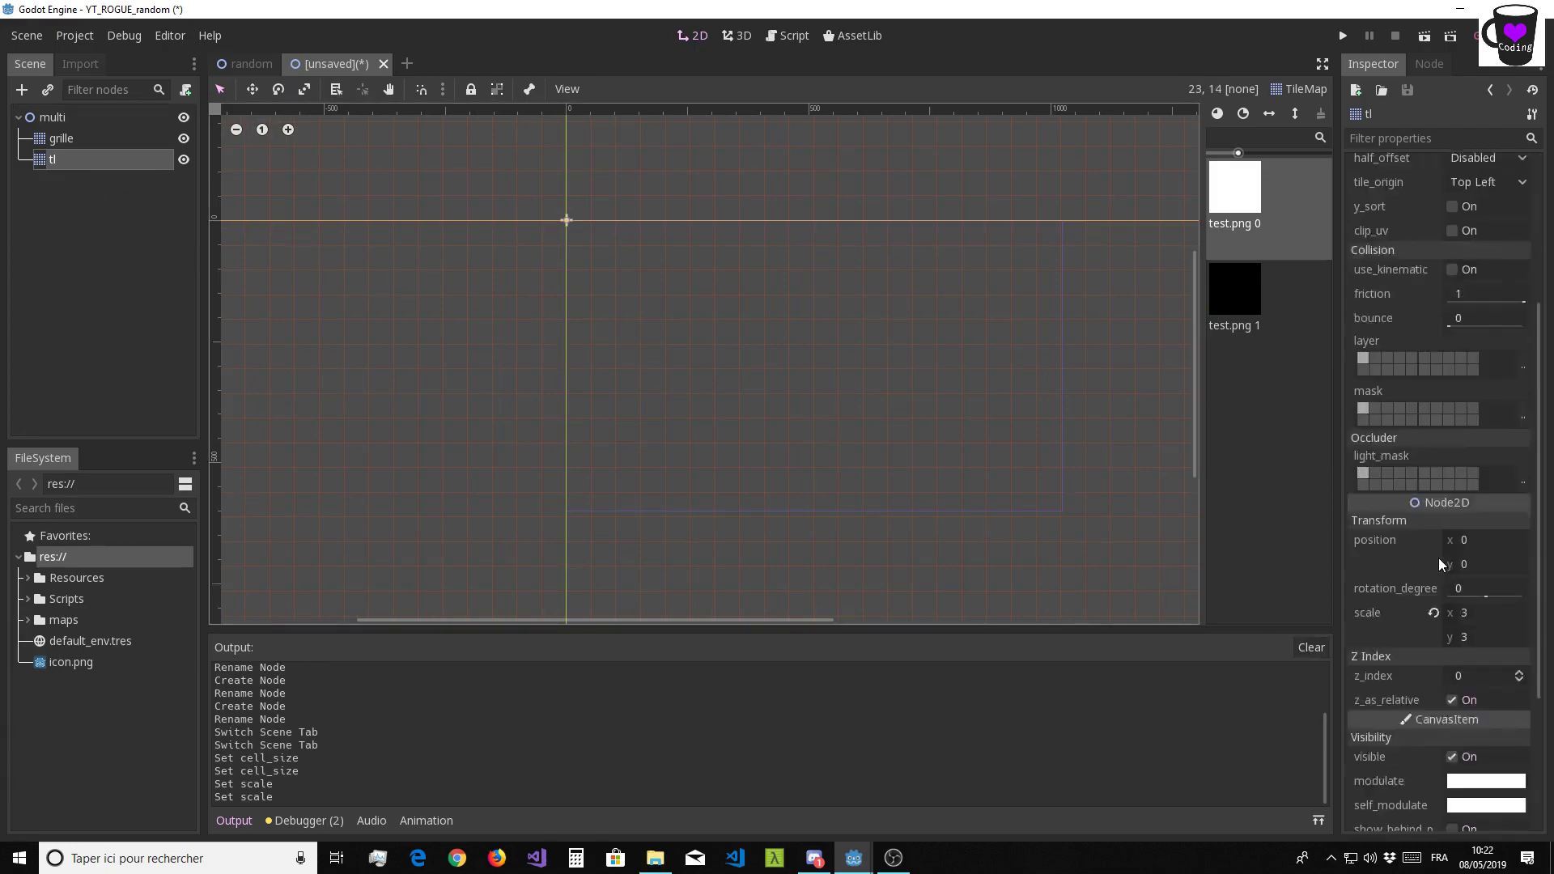
scroll(1433, 518, "down", 2)
left_click(1469, 530)
left_click(1487, 557)
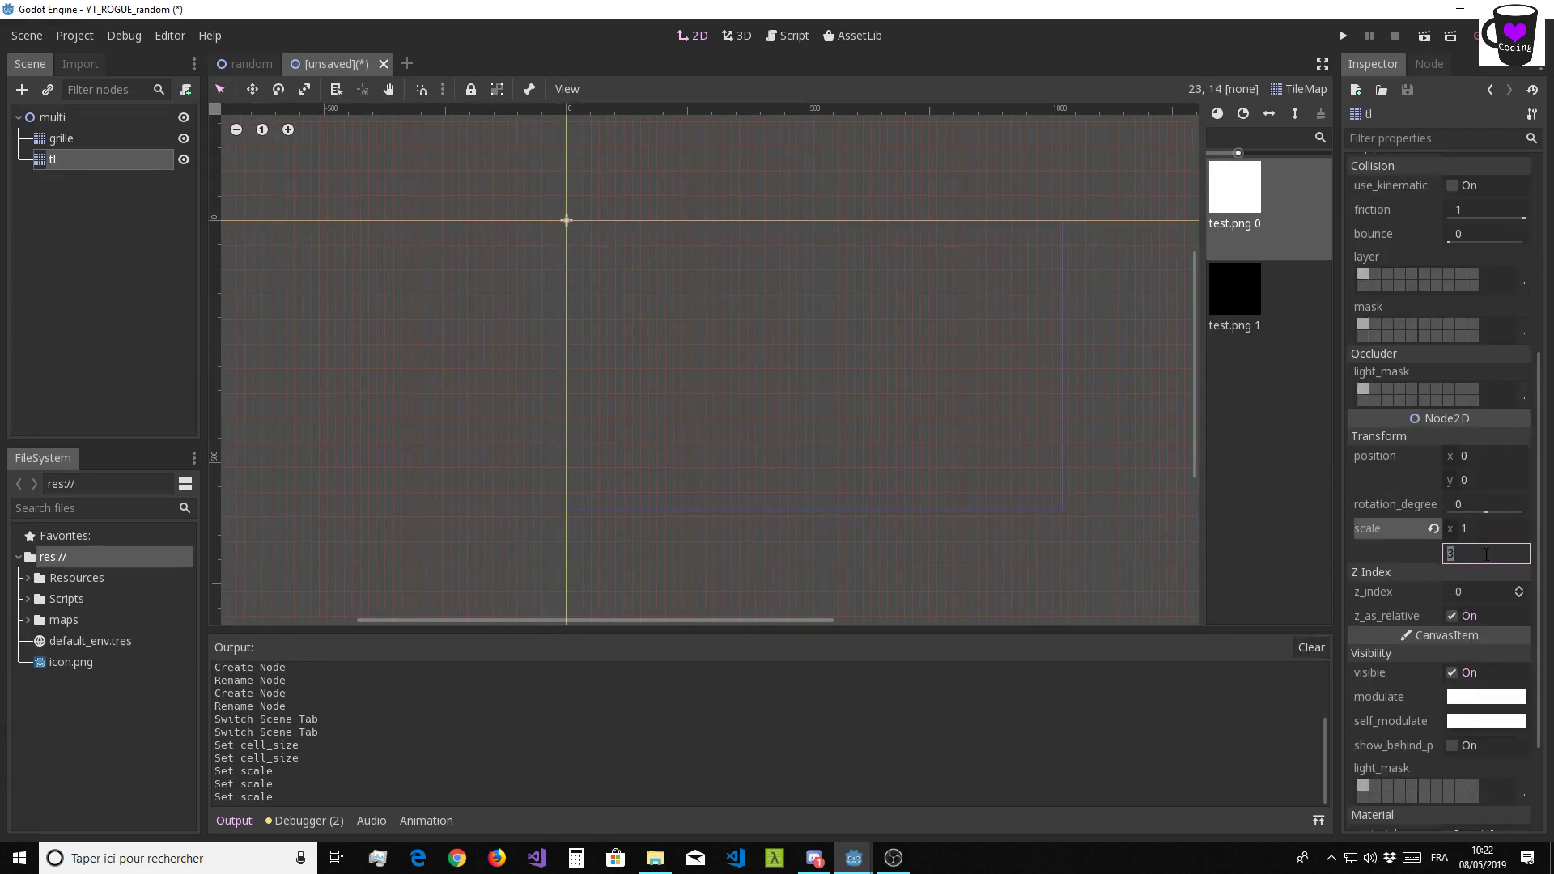
type("1")
key("Return")
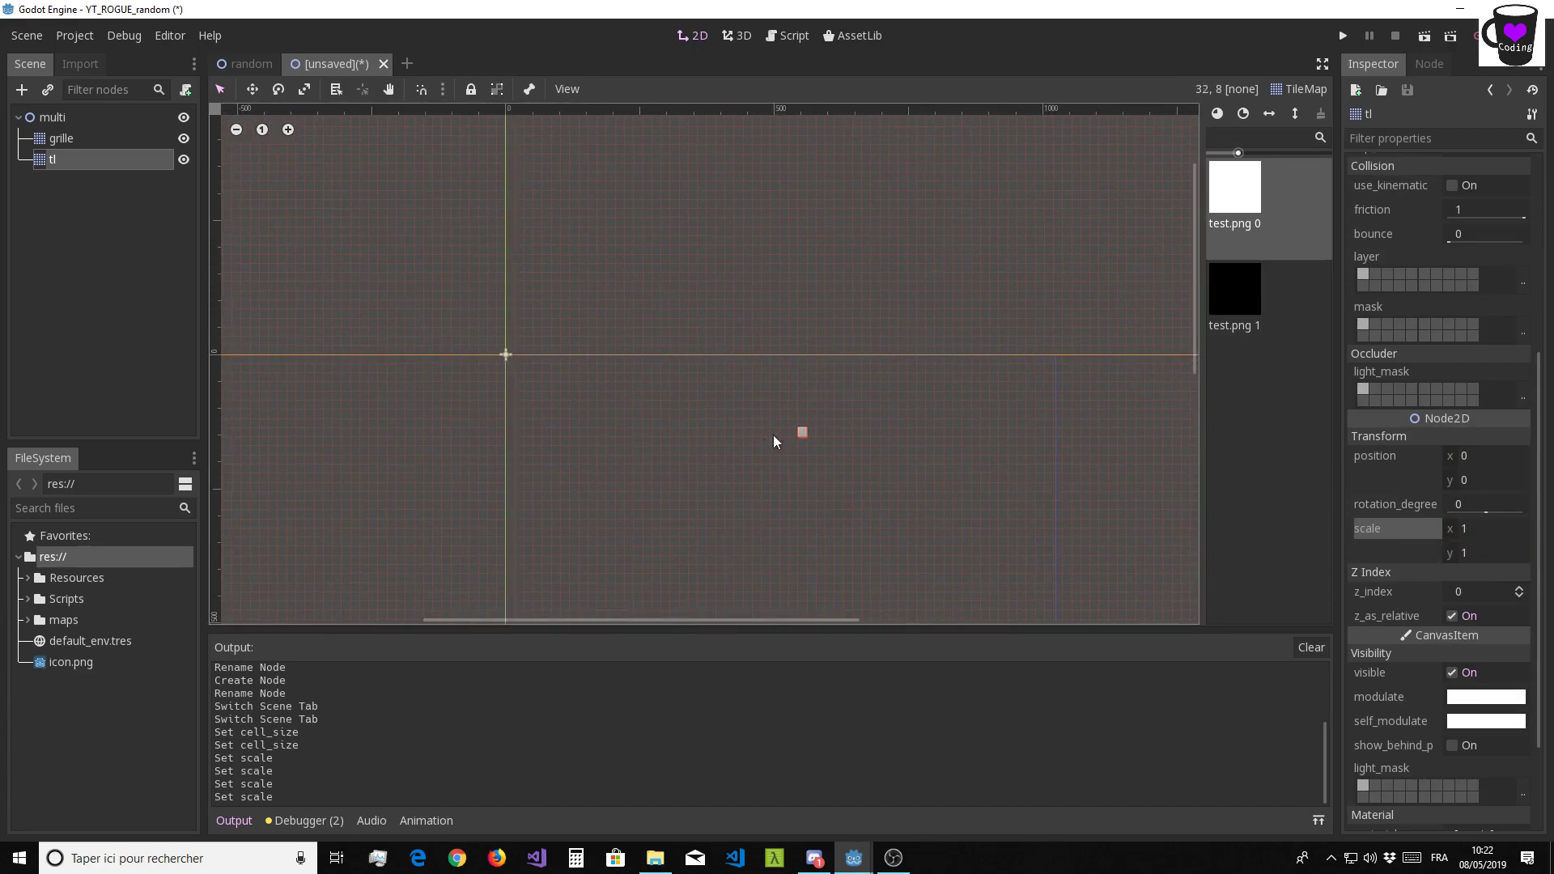
Paint a test row of white test.png 0 tiles on tl, undo it, and redraw it
middle_click_drag(789, 433, 780, 292)
scroll(779, 303, "up", 3)
scroll(743, 407, "up", 1)
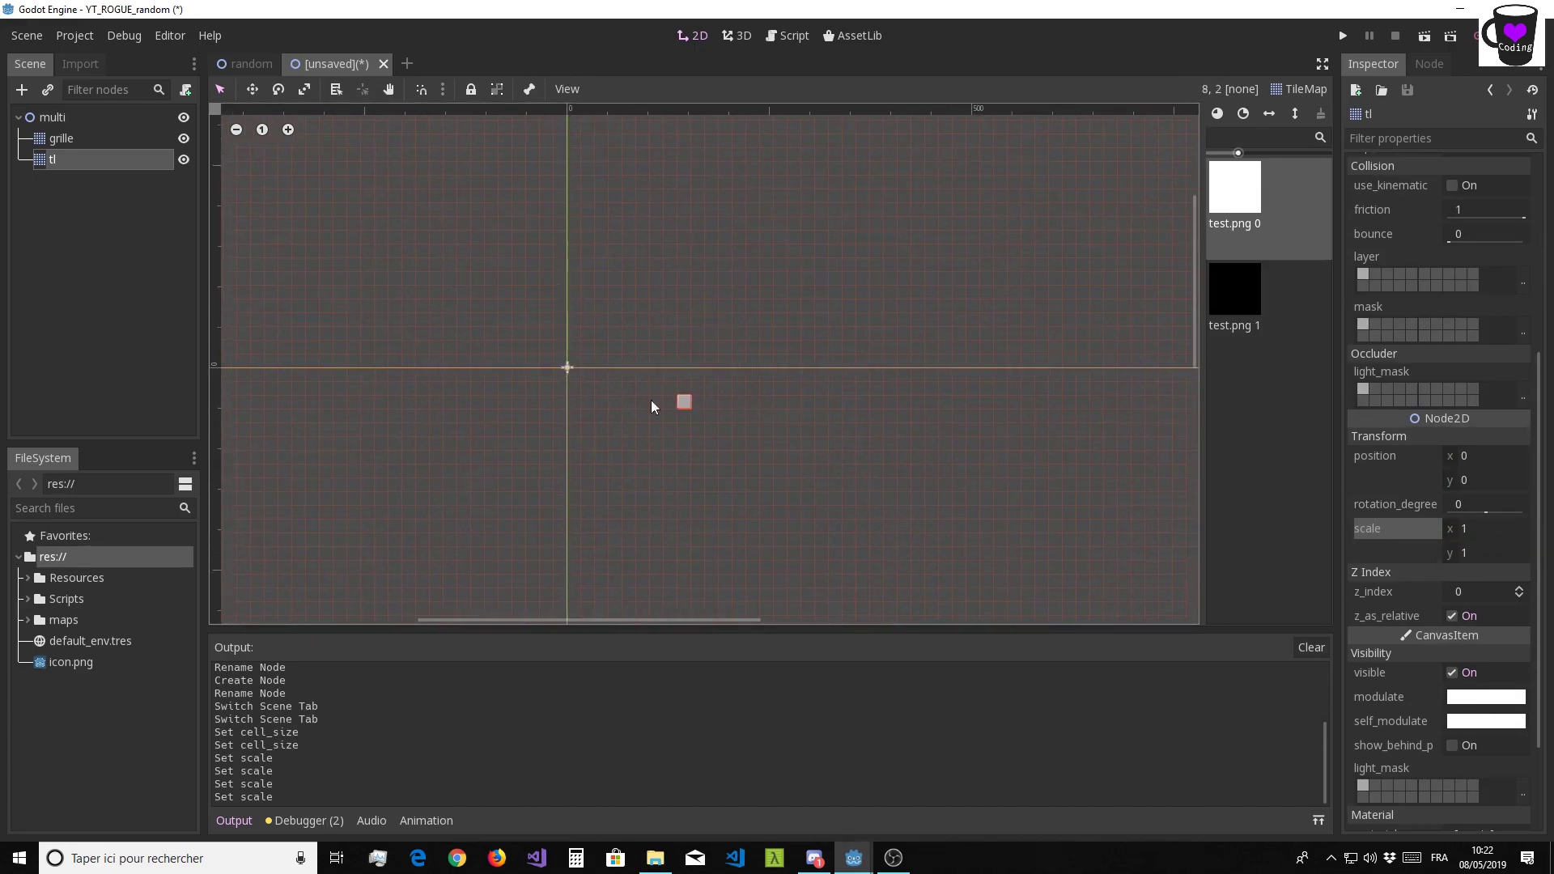
left_click_drag(561, 367, 1165, 374)
key("ctrl+z")
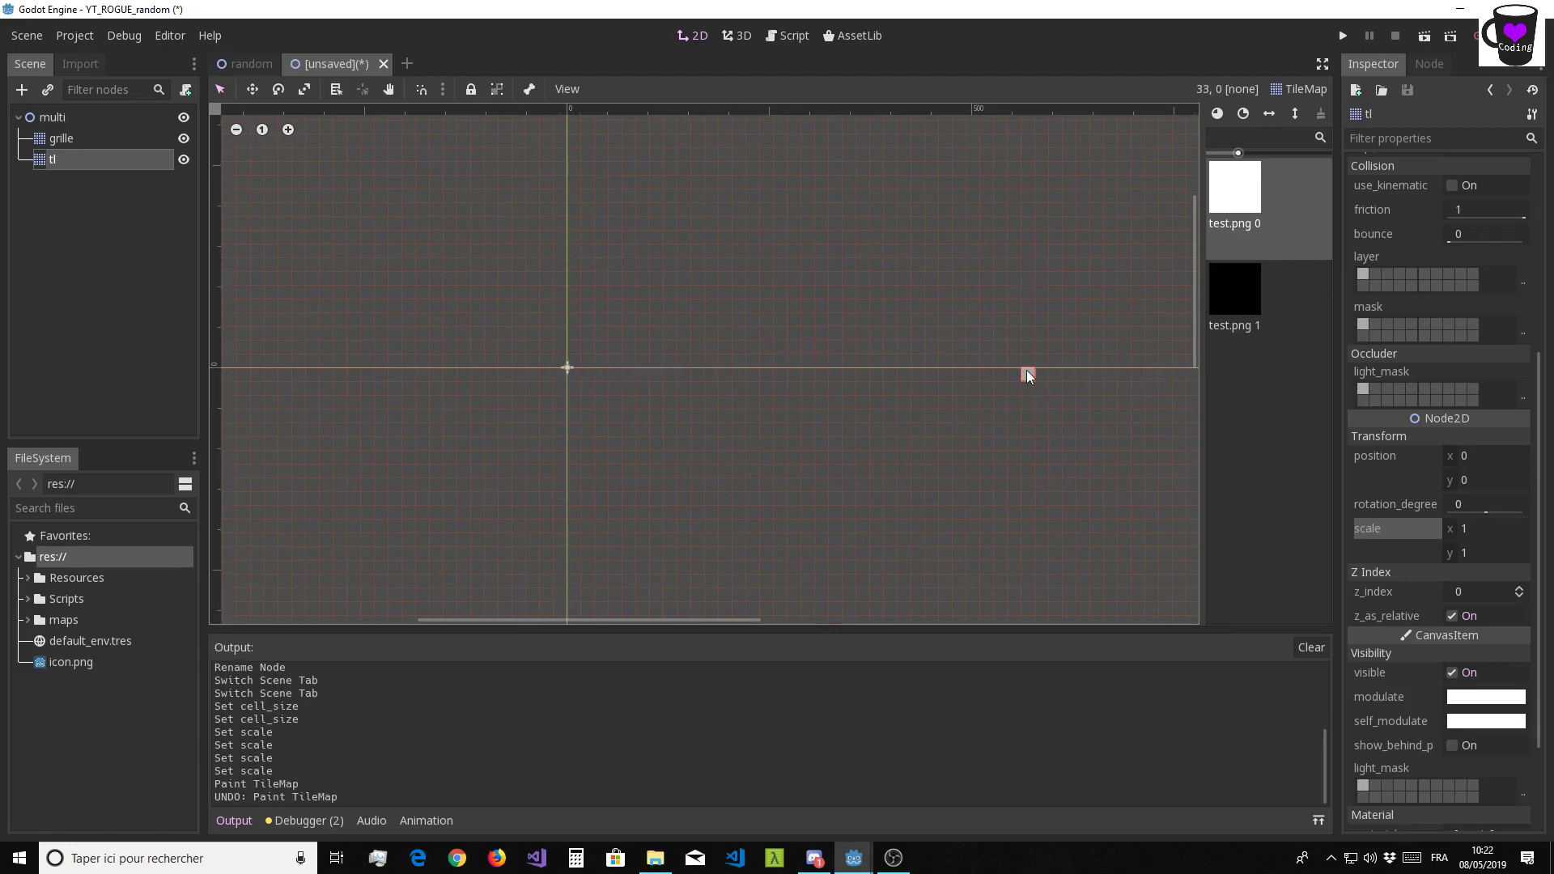
left_click_drag(558, 365, 1208, 369, "shift")
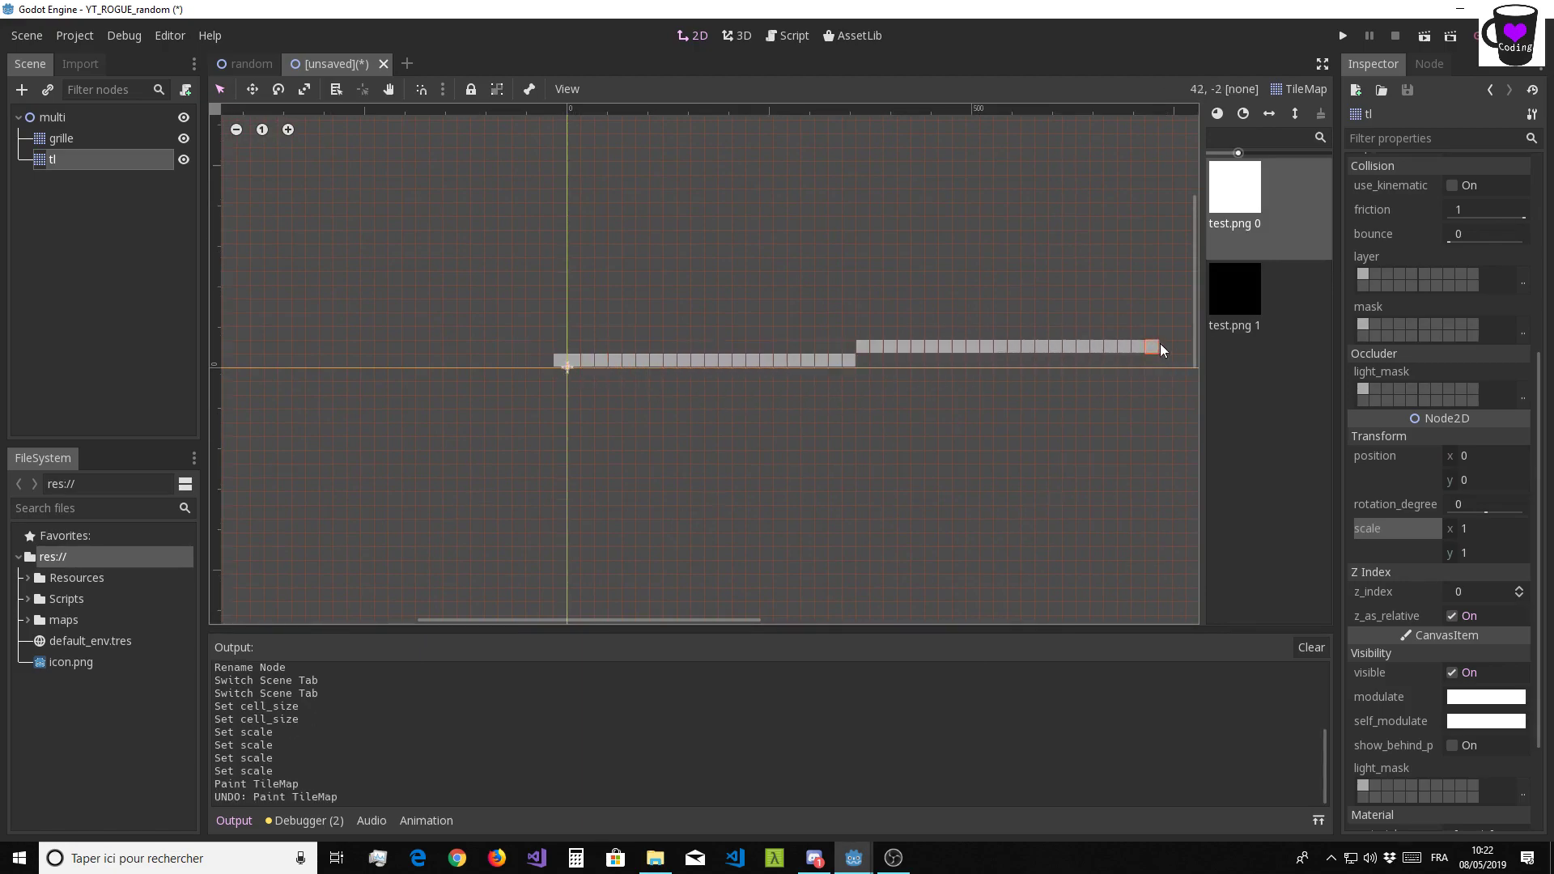
middle_click_drag(931, 386, 790, 338)
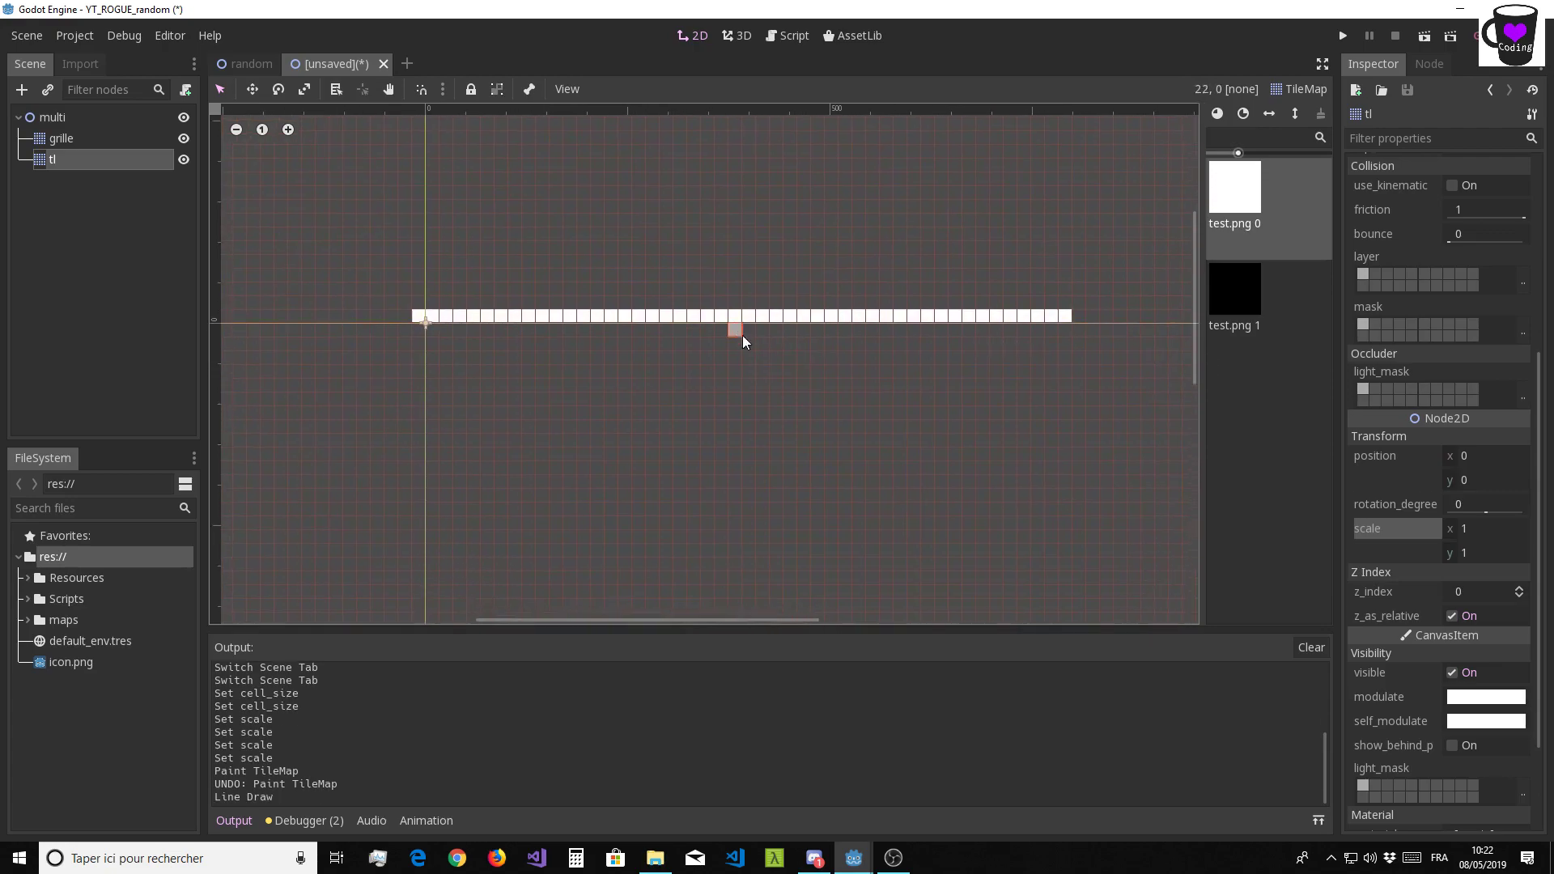
Hide the side docks to enlarge the canvas and leave a white tile at the origin
left_click(1321, 65)
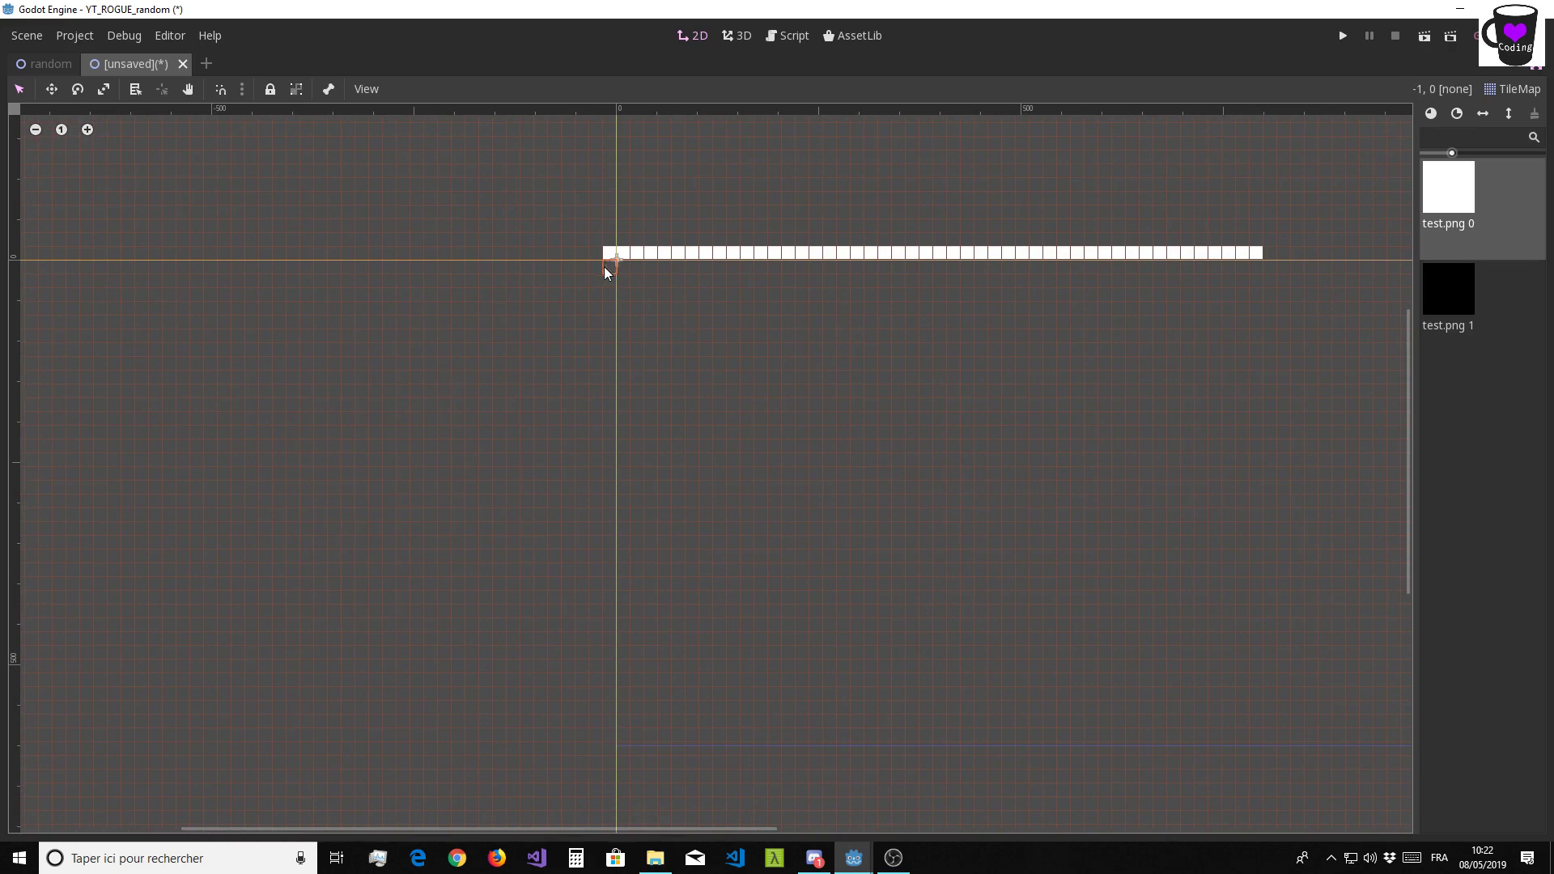
mouse_move(610, 268)
left_mouse_down("shift")
mouse_move(613, 731)
mouse_move(598, 254)
left_mouse_up("shift")
scroll(611, 264, "up", 2)
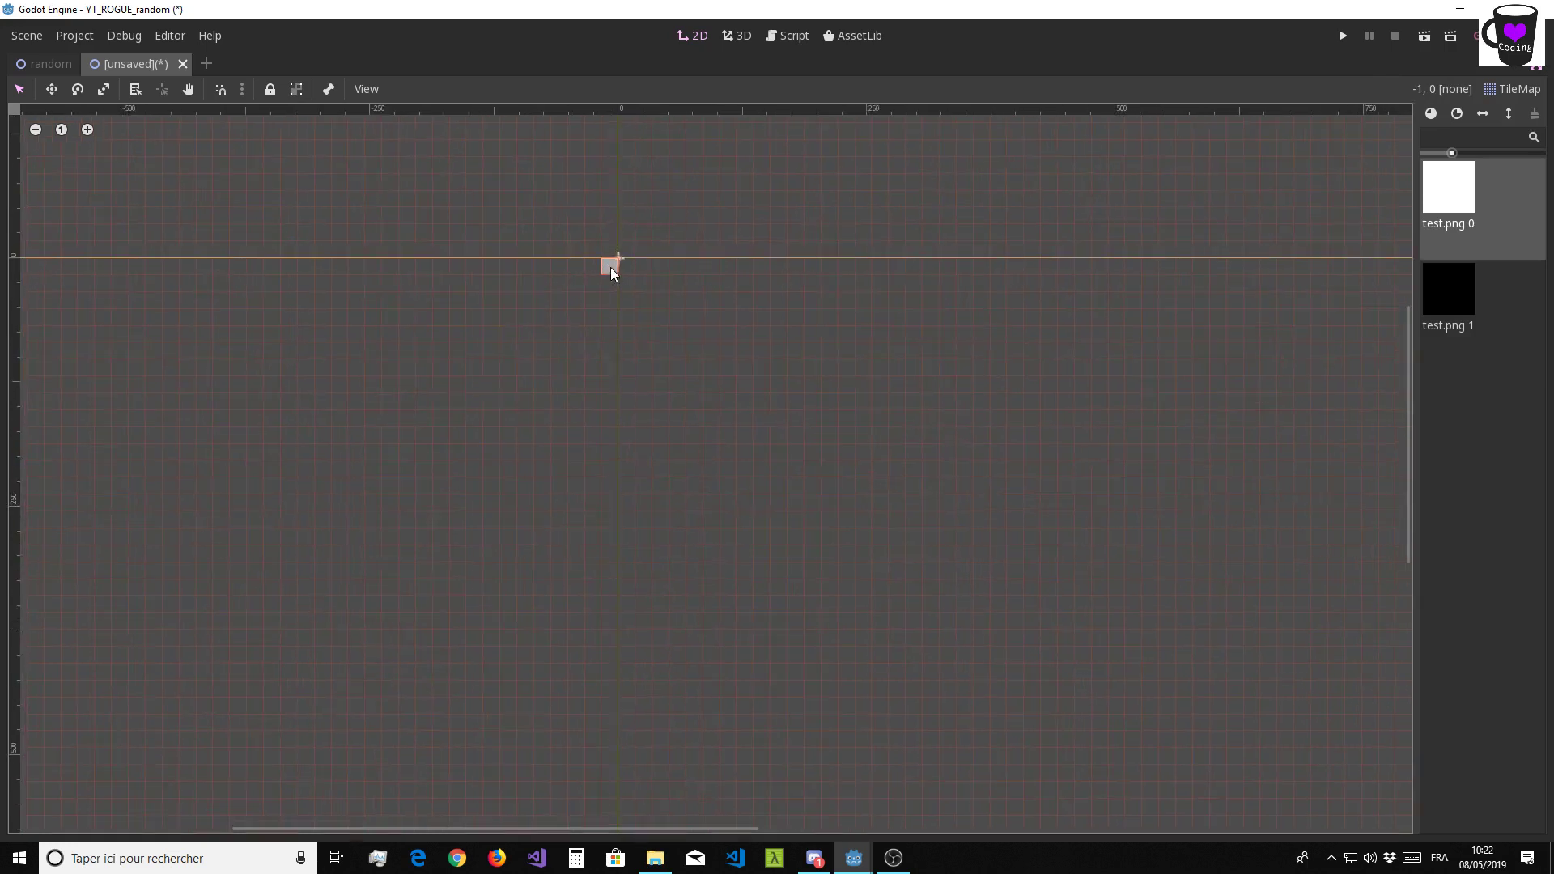
scroll(663, 409, "up", 3)
Place the first two spaced white tiles to the right of the origin on row 0
scroll(729, 397, "up", 2)
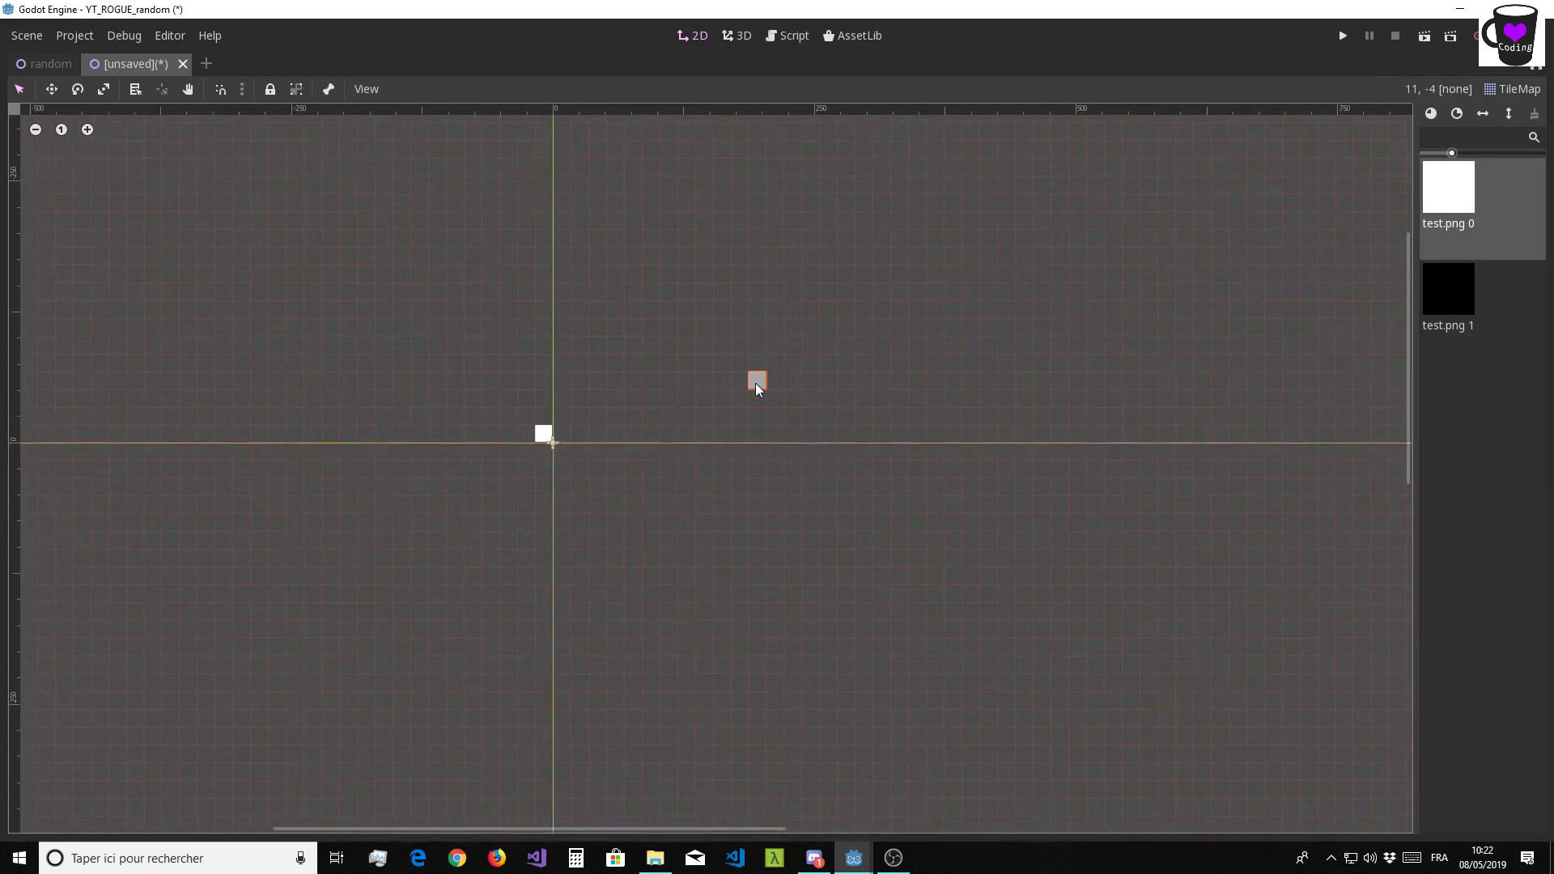
scroll(712, 413, "right", 2)
scroll(607, 372, "down", 3)
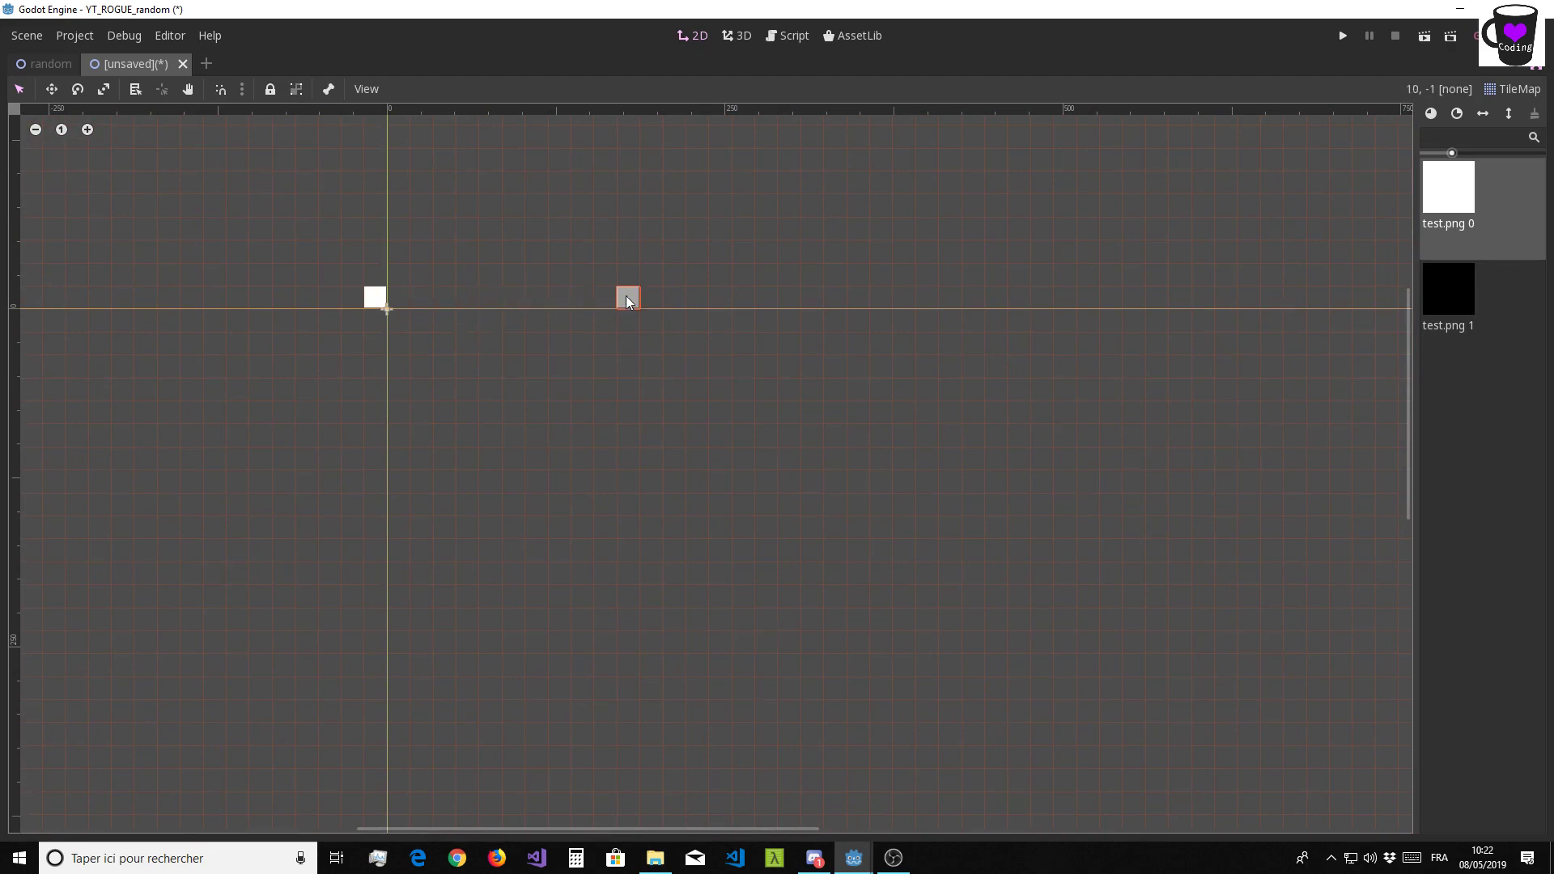
left_click(626, 297)
left_click(880, 303)
middle_click_drag(923, 323, 634, 401)
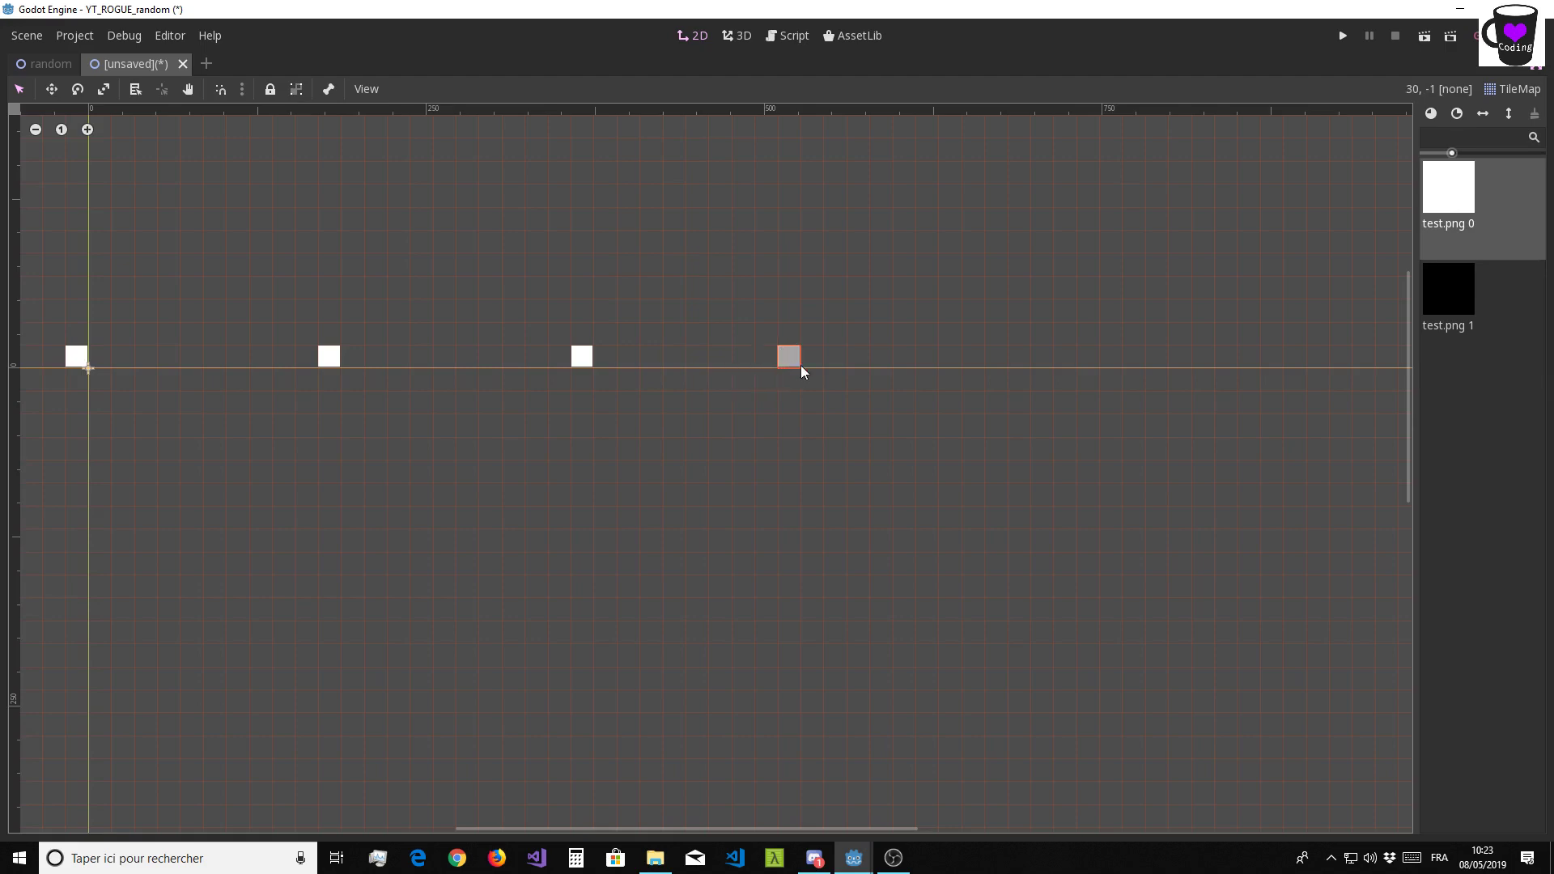
Place the remaining evenly spaced white tiles along row 0
left_click(833, 359)
scroll(672, 368, "down", 1)
scroll(566, 380, "left", 2)
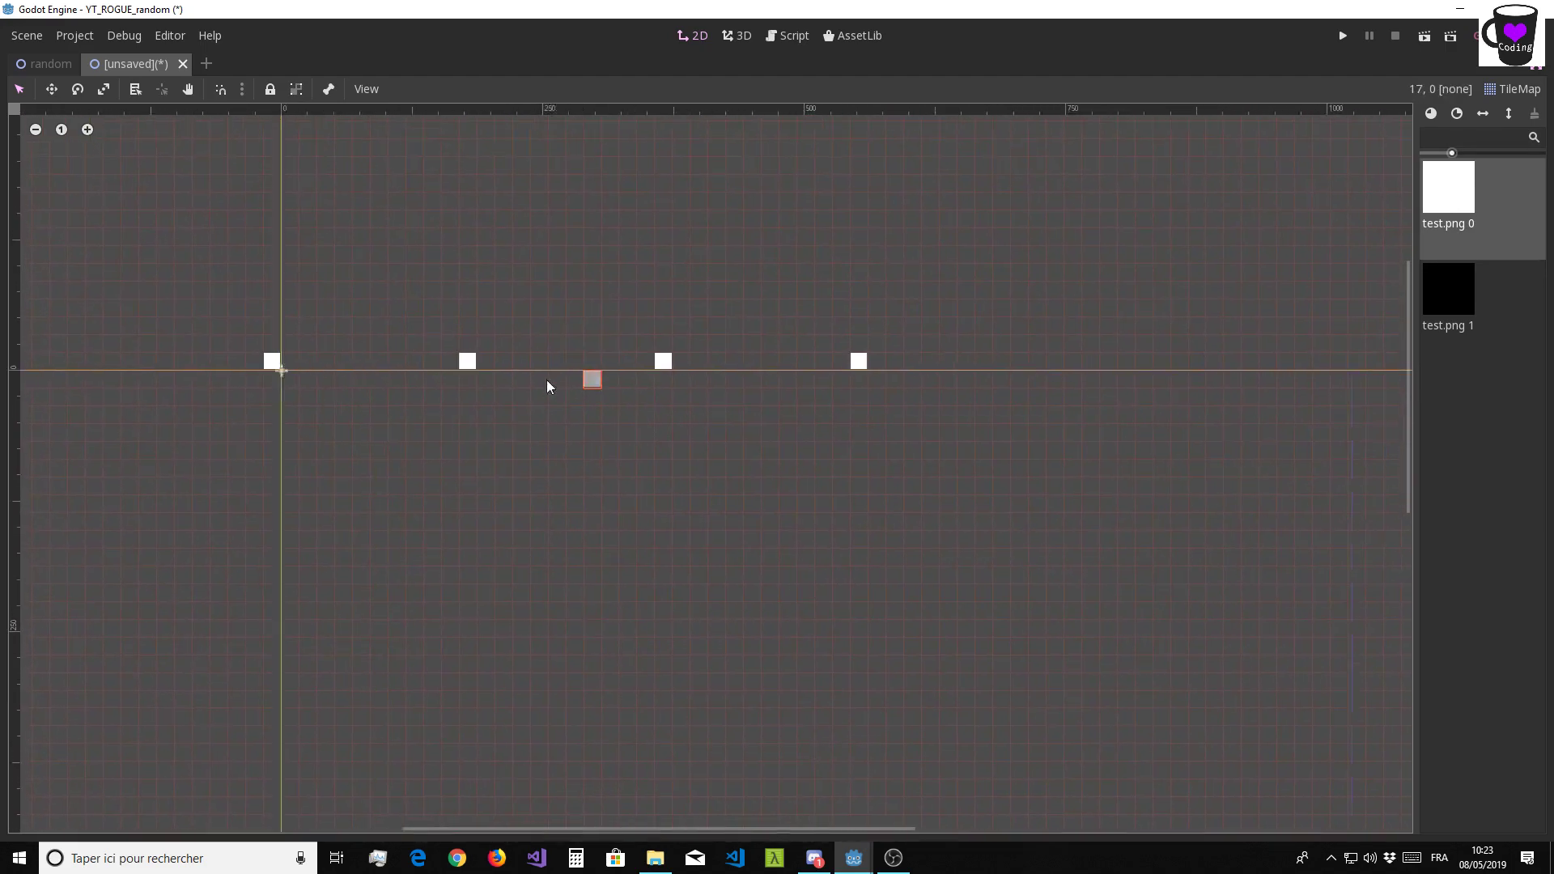
scroll(548, 385, "right", 3)
scroll(808, 375, "up", 1)
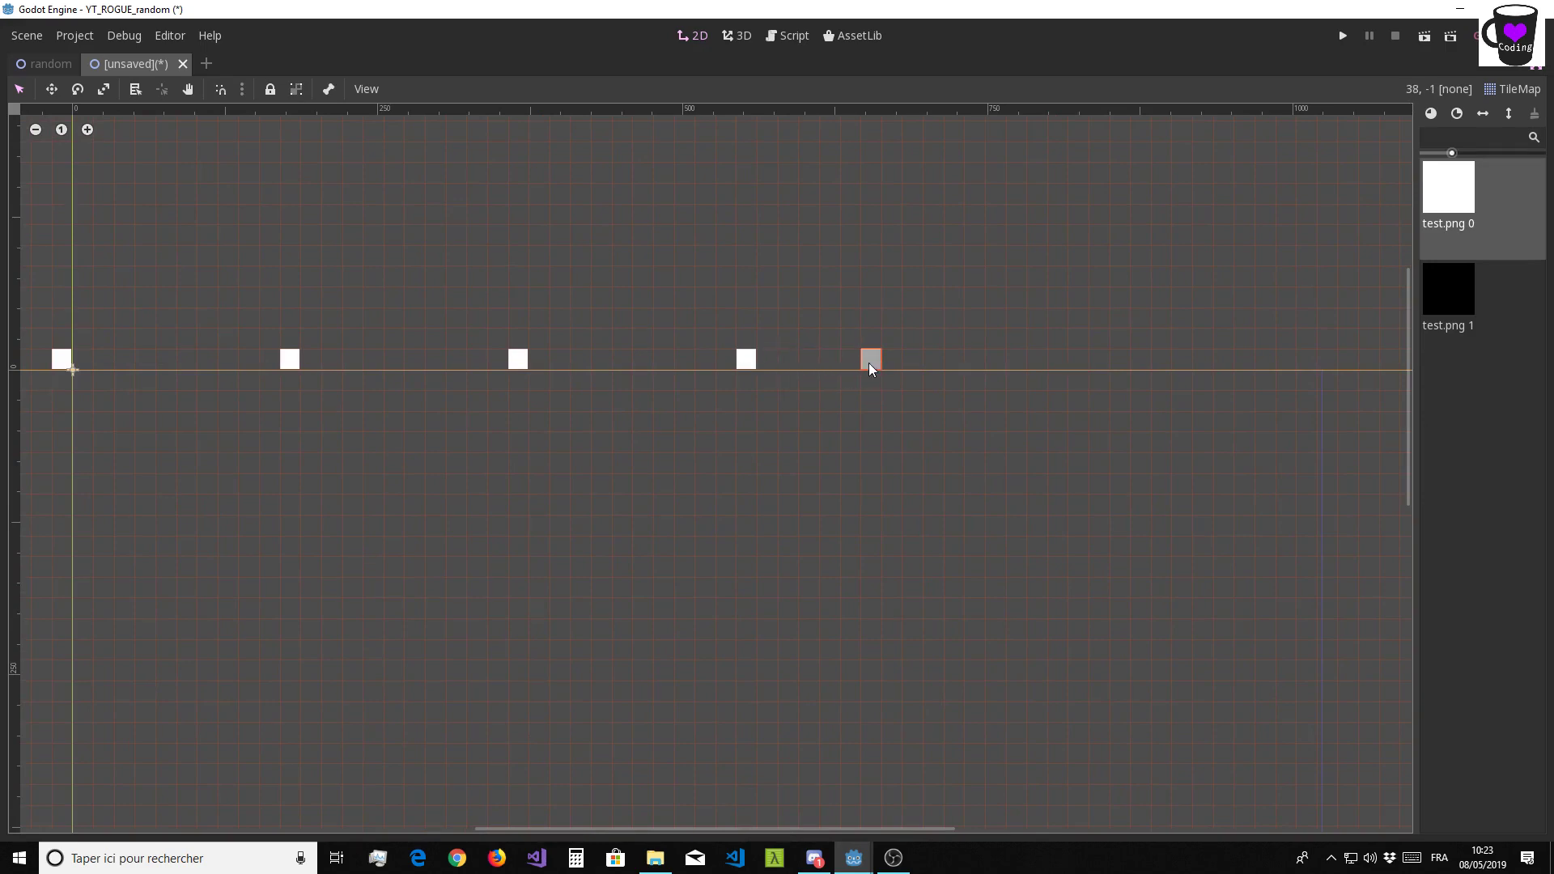
left_click(976, 364)
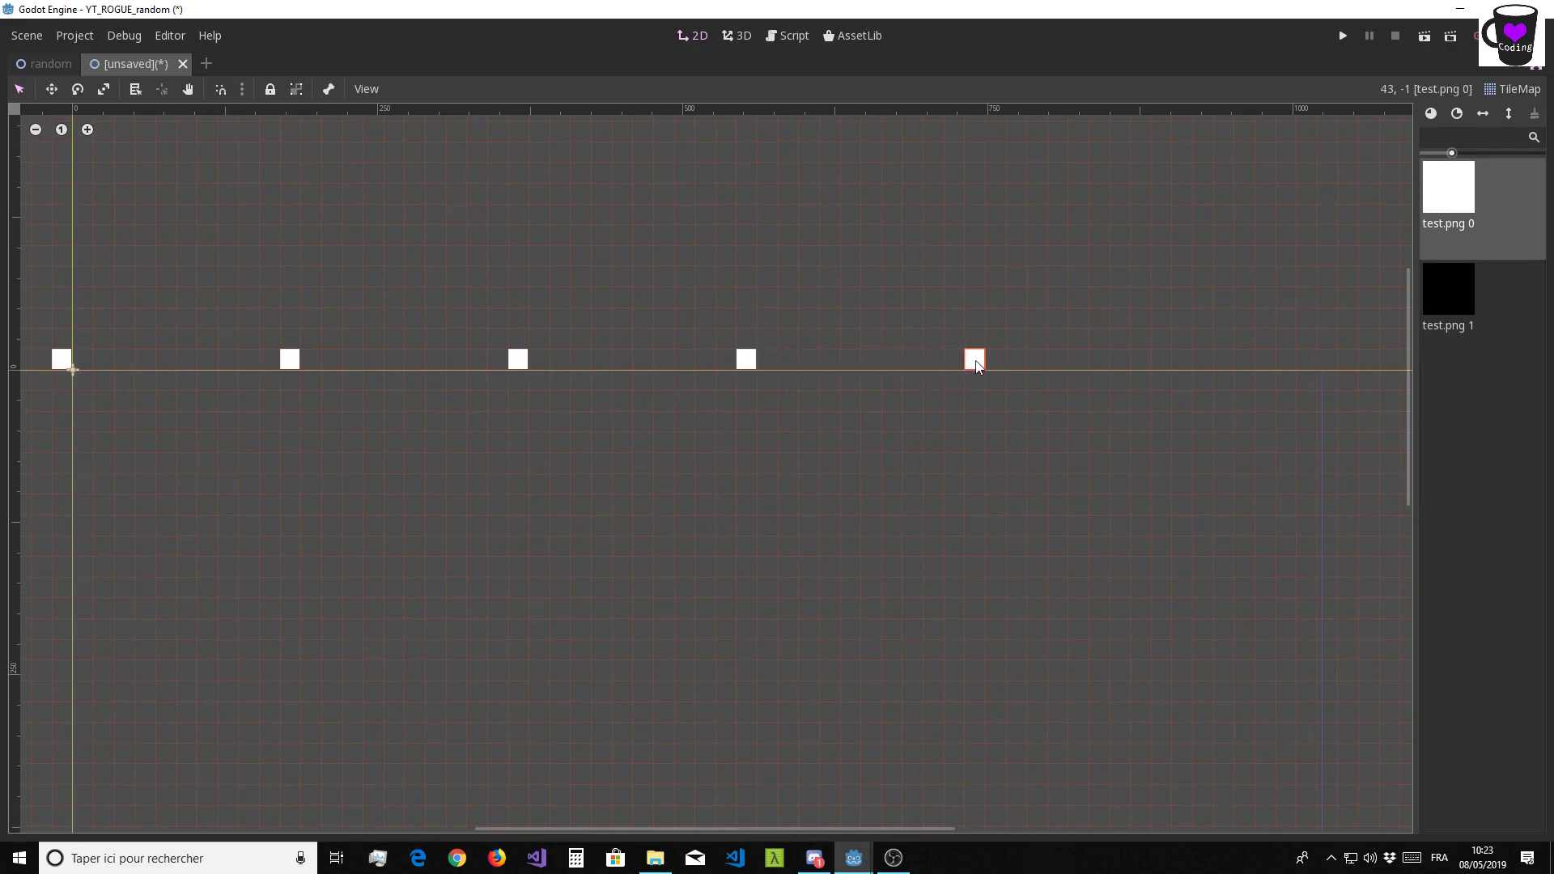
middle_click_drag(975, 364, 850, 415)
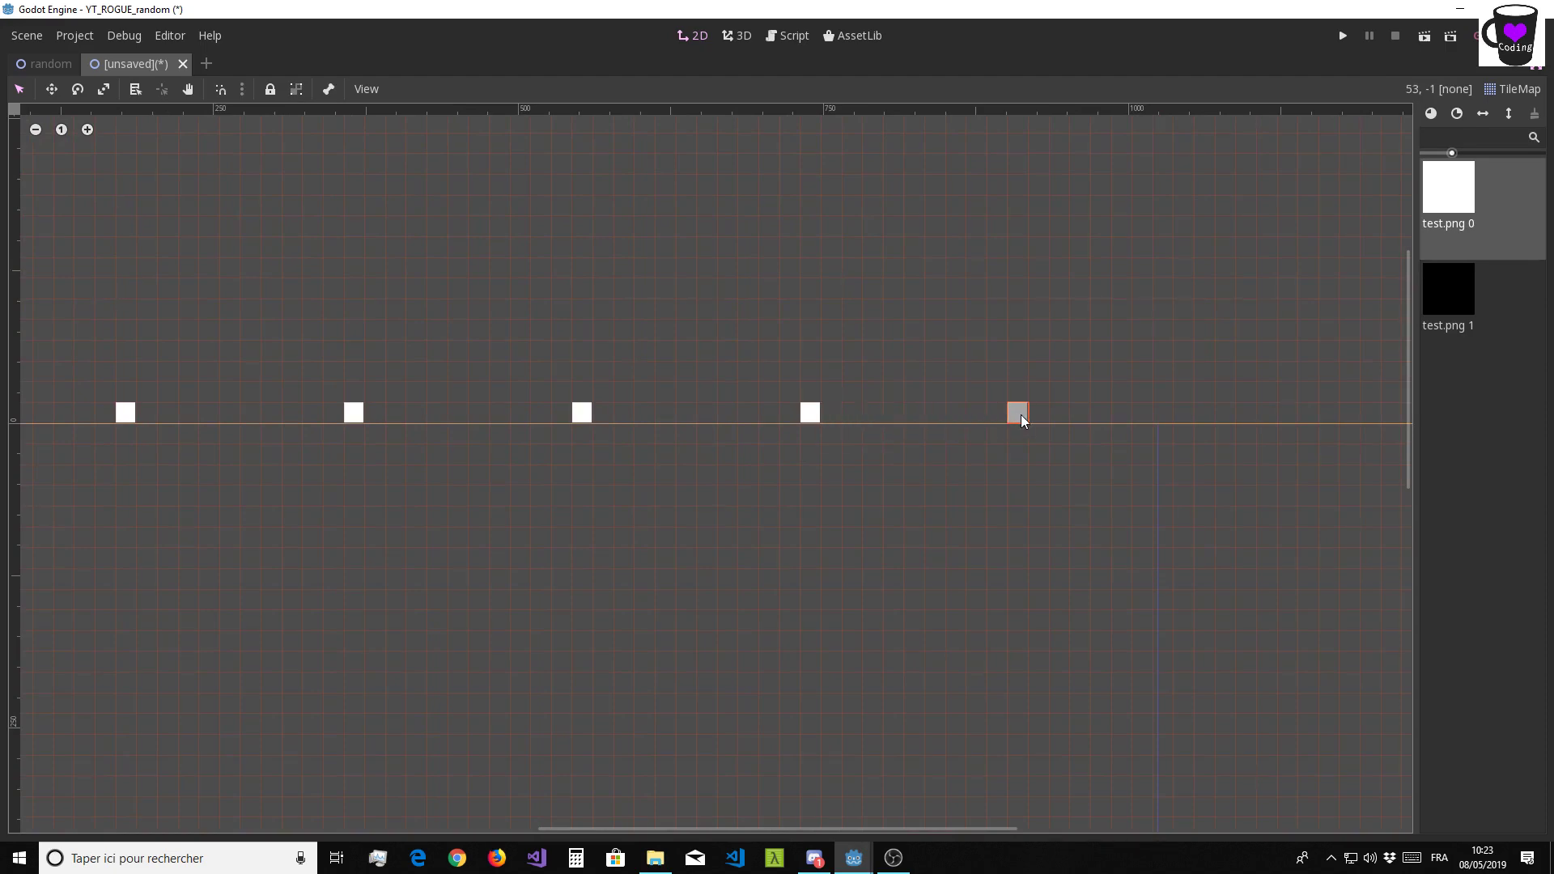
left_click(1042, 414)
Draw white tile columns straight down from the origin tile and the second tile
scroll(590, 364, "down", 1)
scroll(591, 364, "down", 1)
mouse_move(628, 328)
middle_mouse_down()
mouse_move(894, 284)
mouse_move(1056, 181)
middle_mouse_up()
left_click_drag(466, 275, 463, 783)
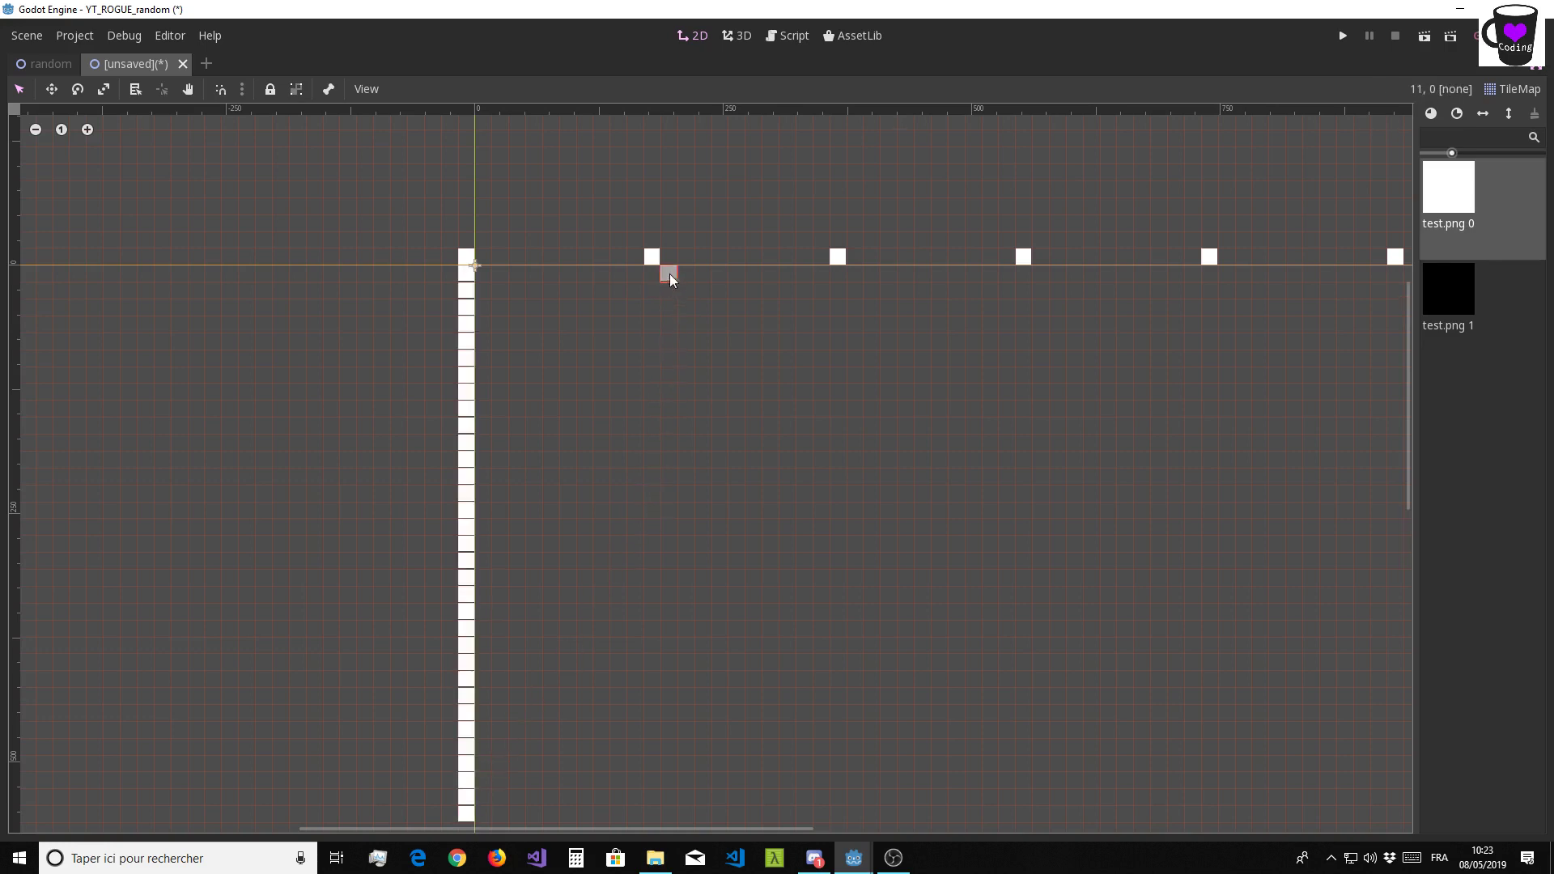
left_click_drag(652, 273, 639, 818, "shift")
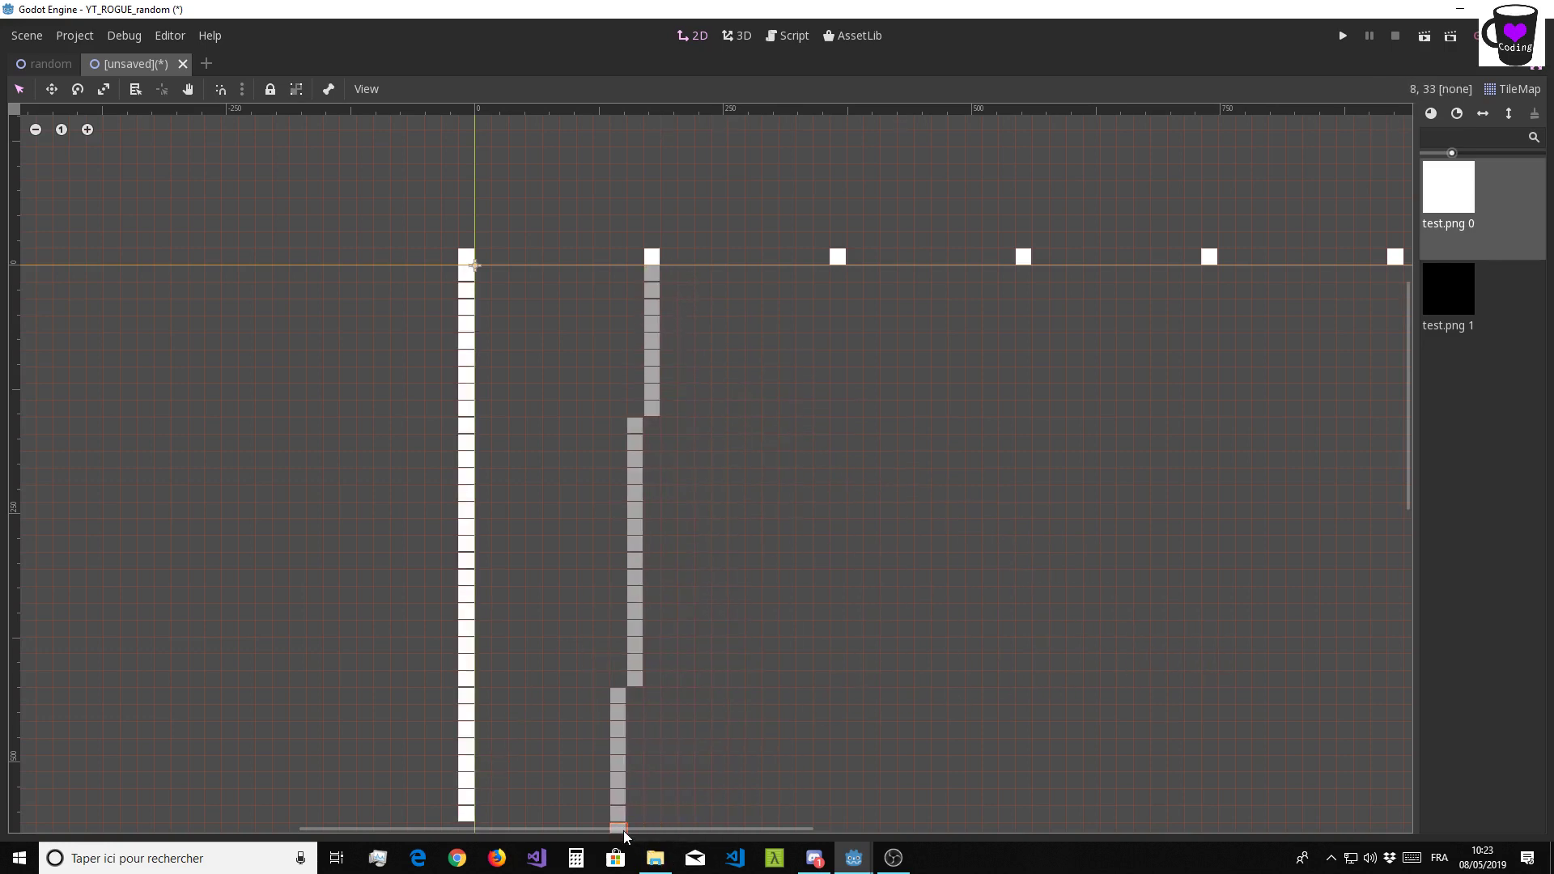
left_click_drag(639, 818, 650, 818, "shift")
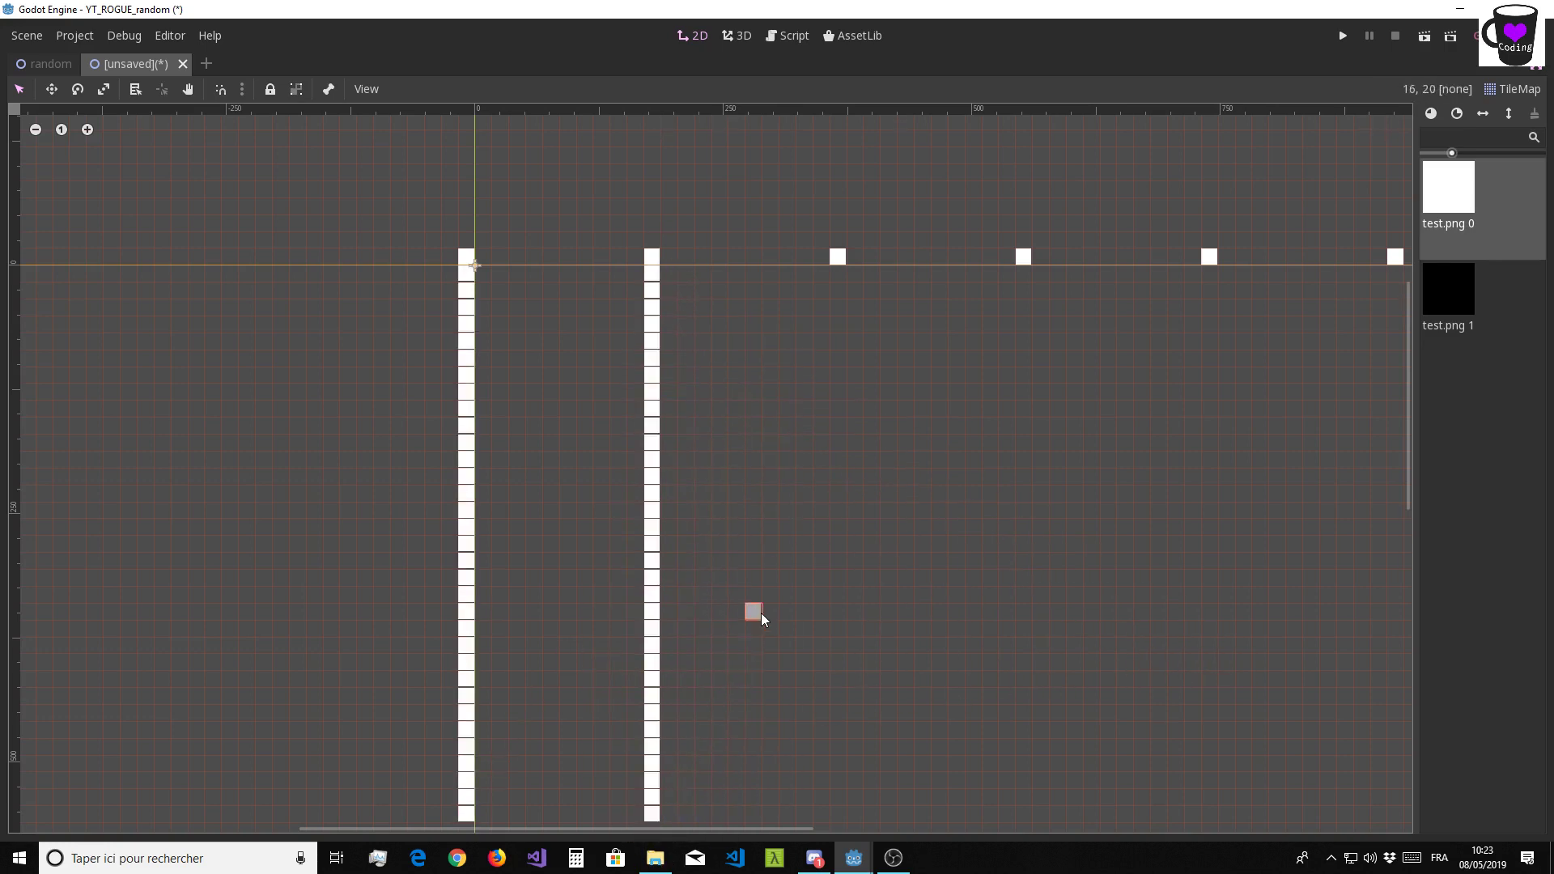
Draw the third through sixth white columns down from the remaining top tiles
middle_click_drag(754, 613, 656, 538)
scroll(656, 538, "up", 2)
left_click_drag(729, 192, 735, 741, "shift")
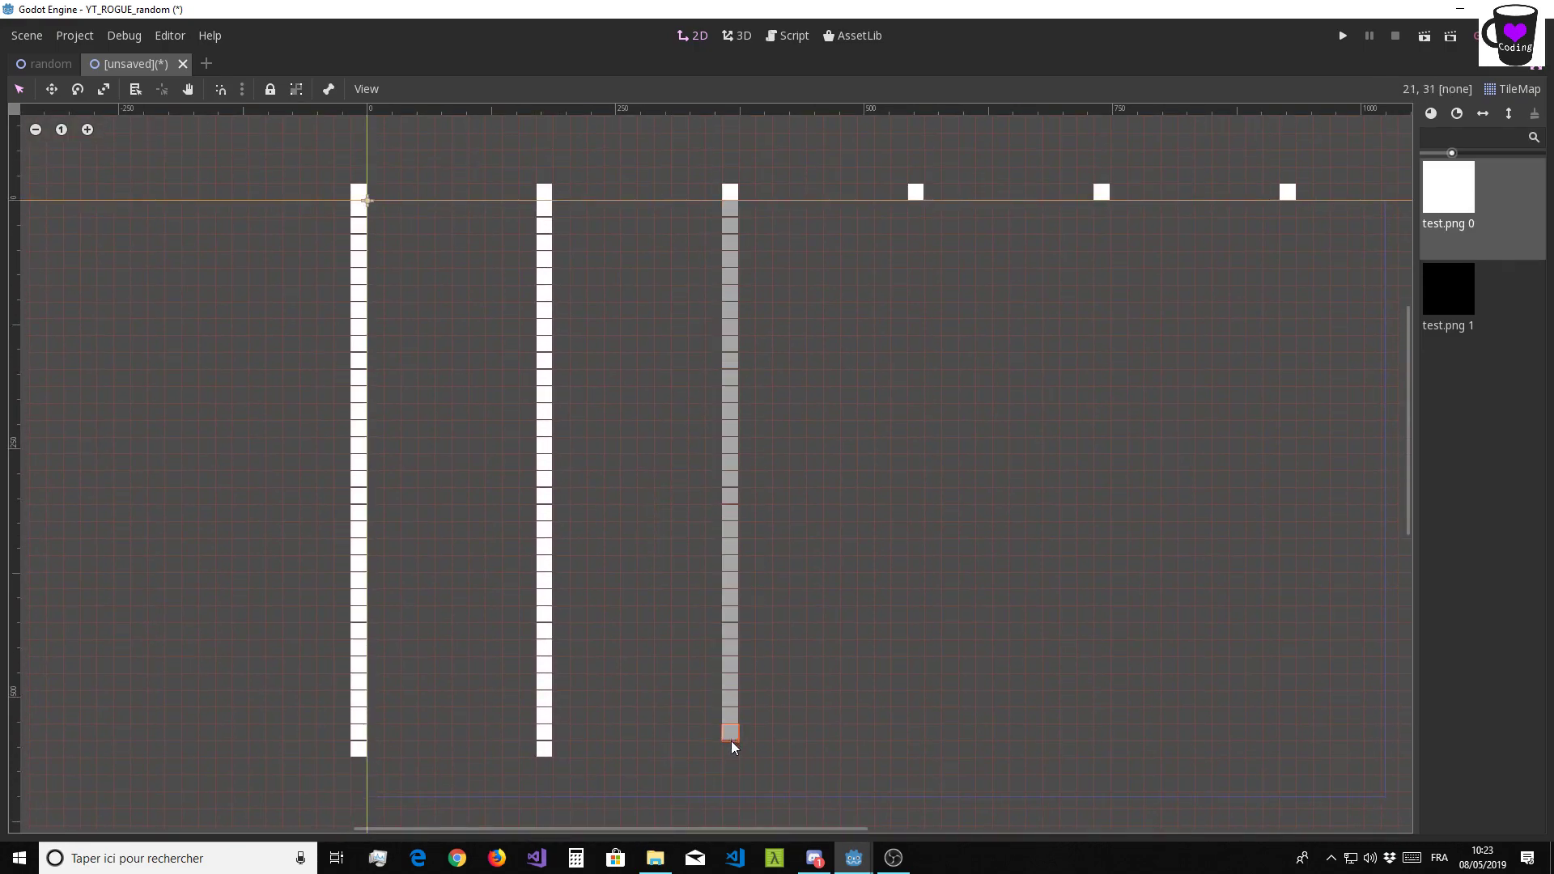
left_click_drag(733, 746, 734, 743, "shift")
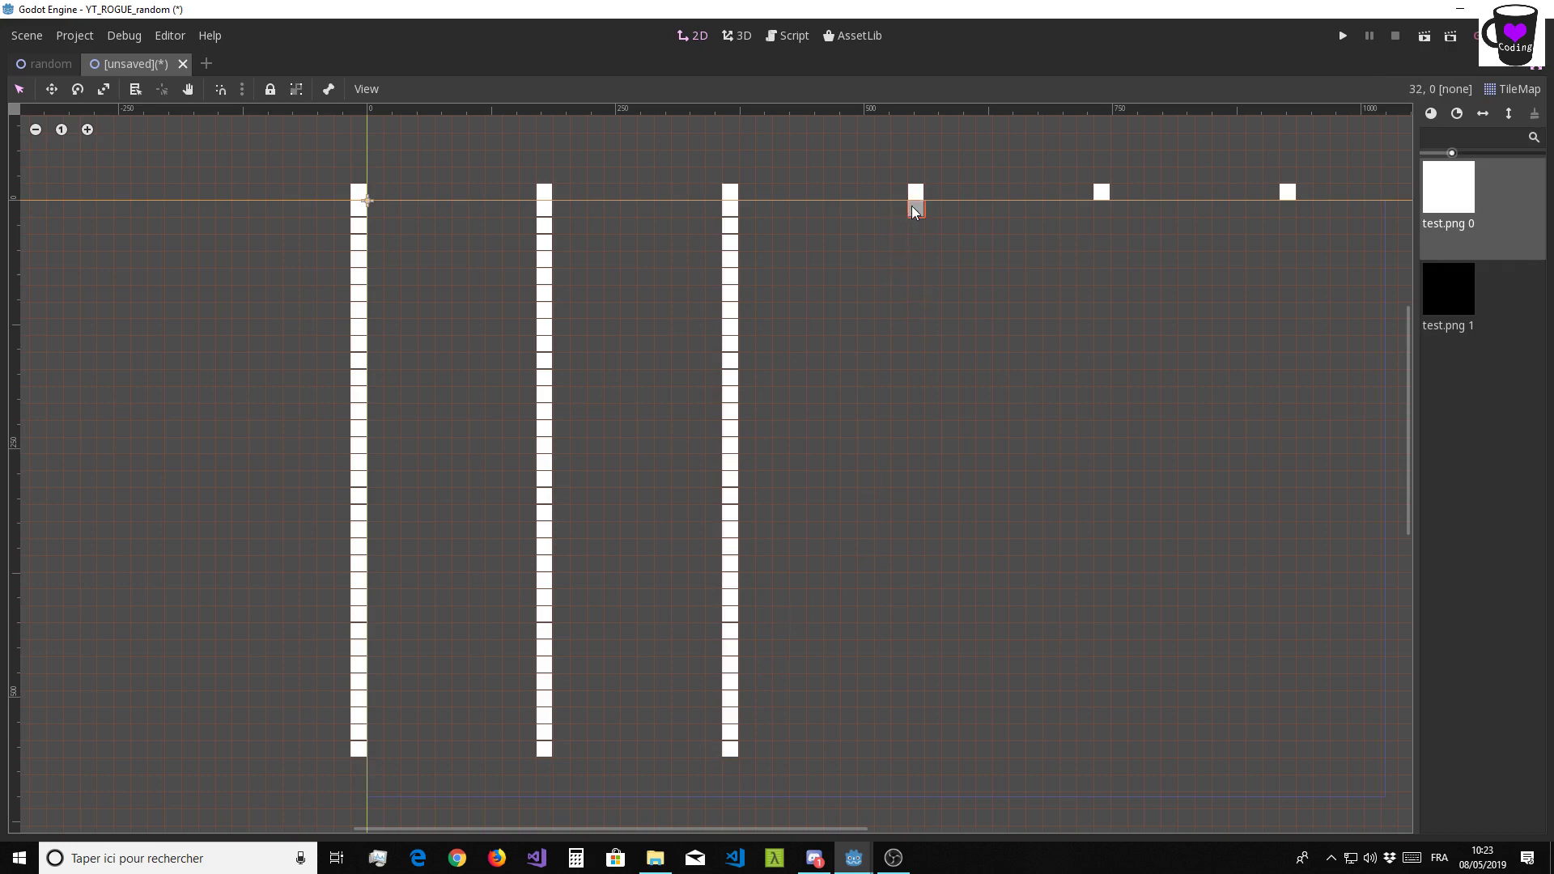
left_click_drag(914, 212, 914, 751, "shift")
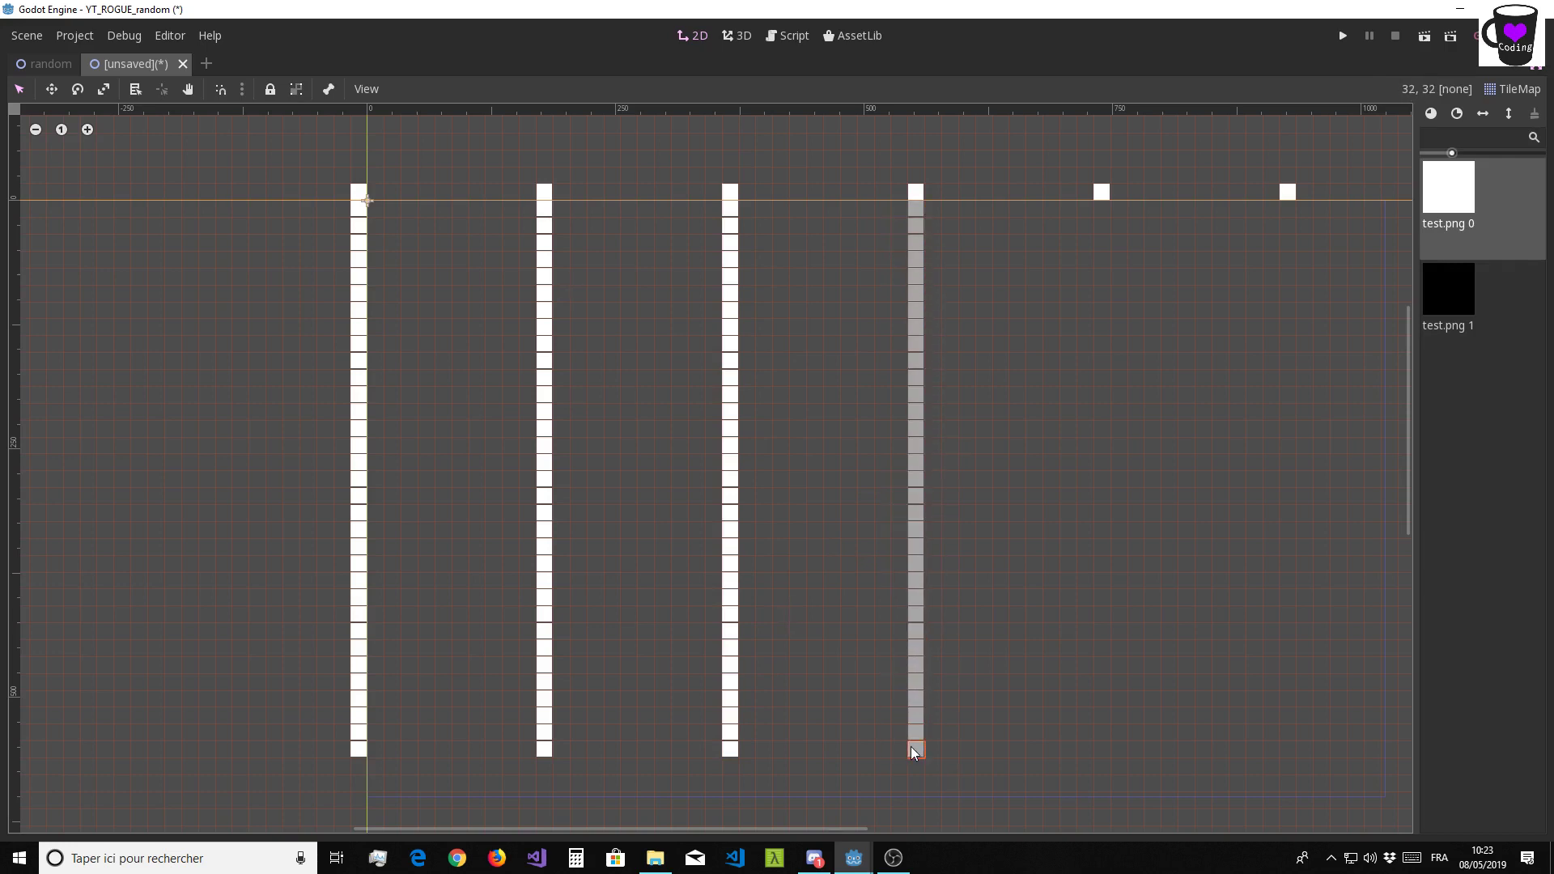
left_click_drag(1101, 208, 1099, 758, "shift")
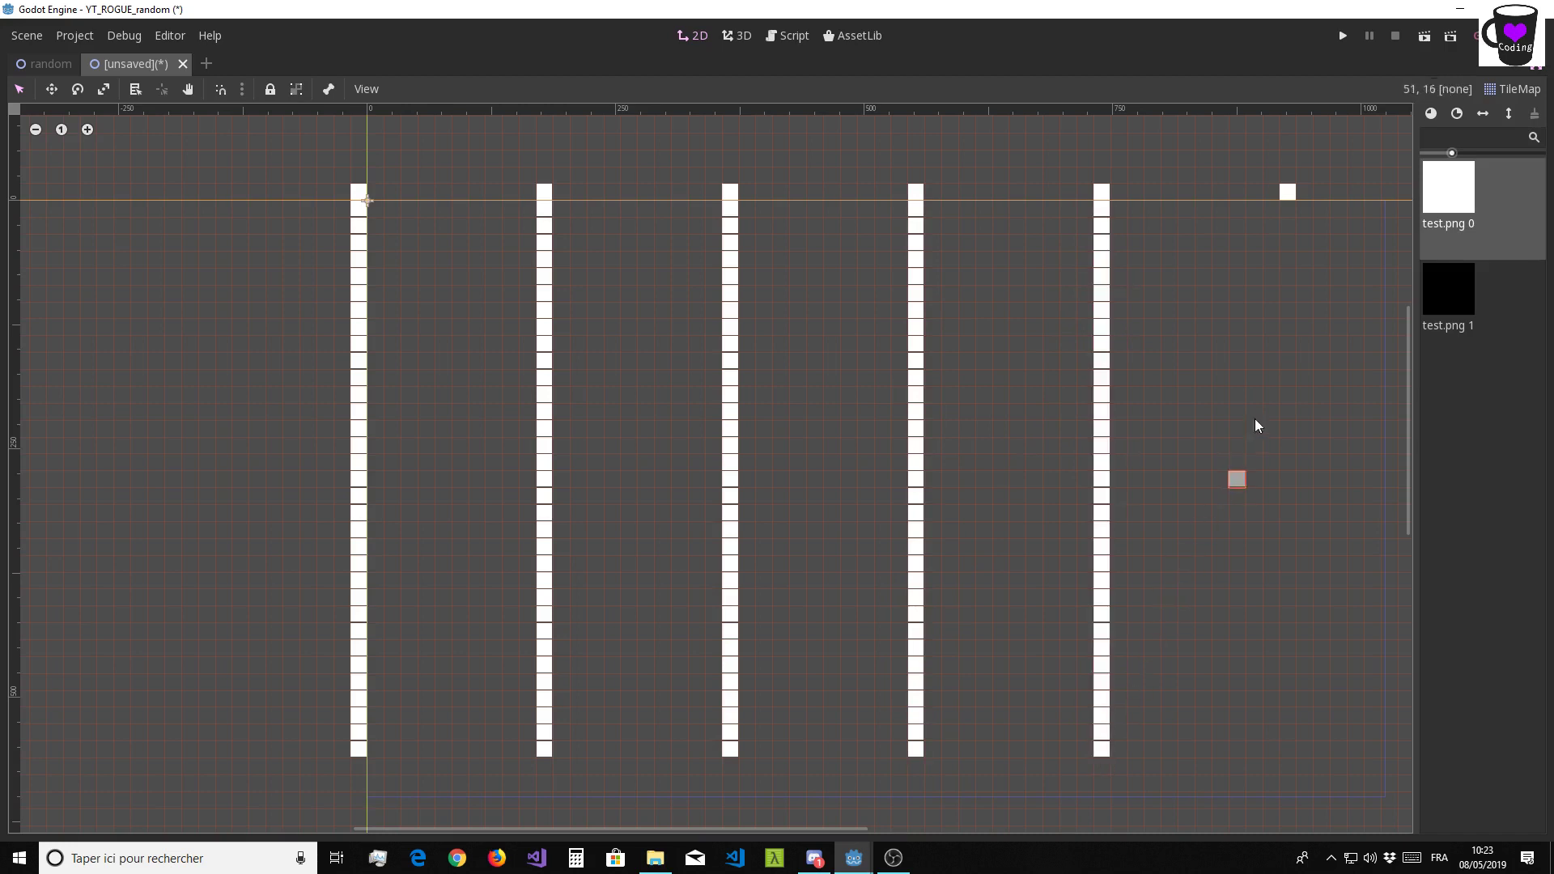
left_click_drag(1287, 204, 1293, 745, "shift")
middle_click_drag(982, 375, 862, 452)
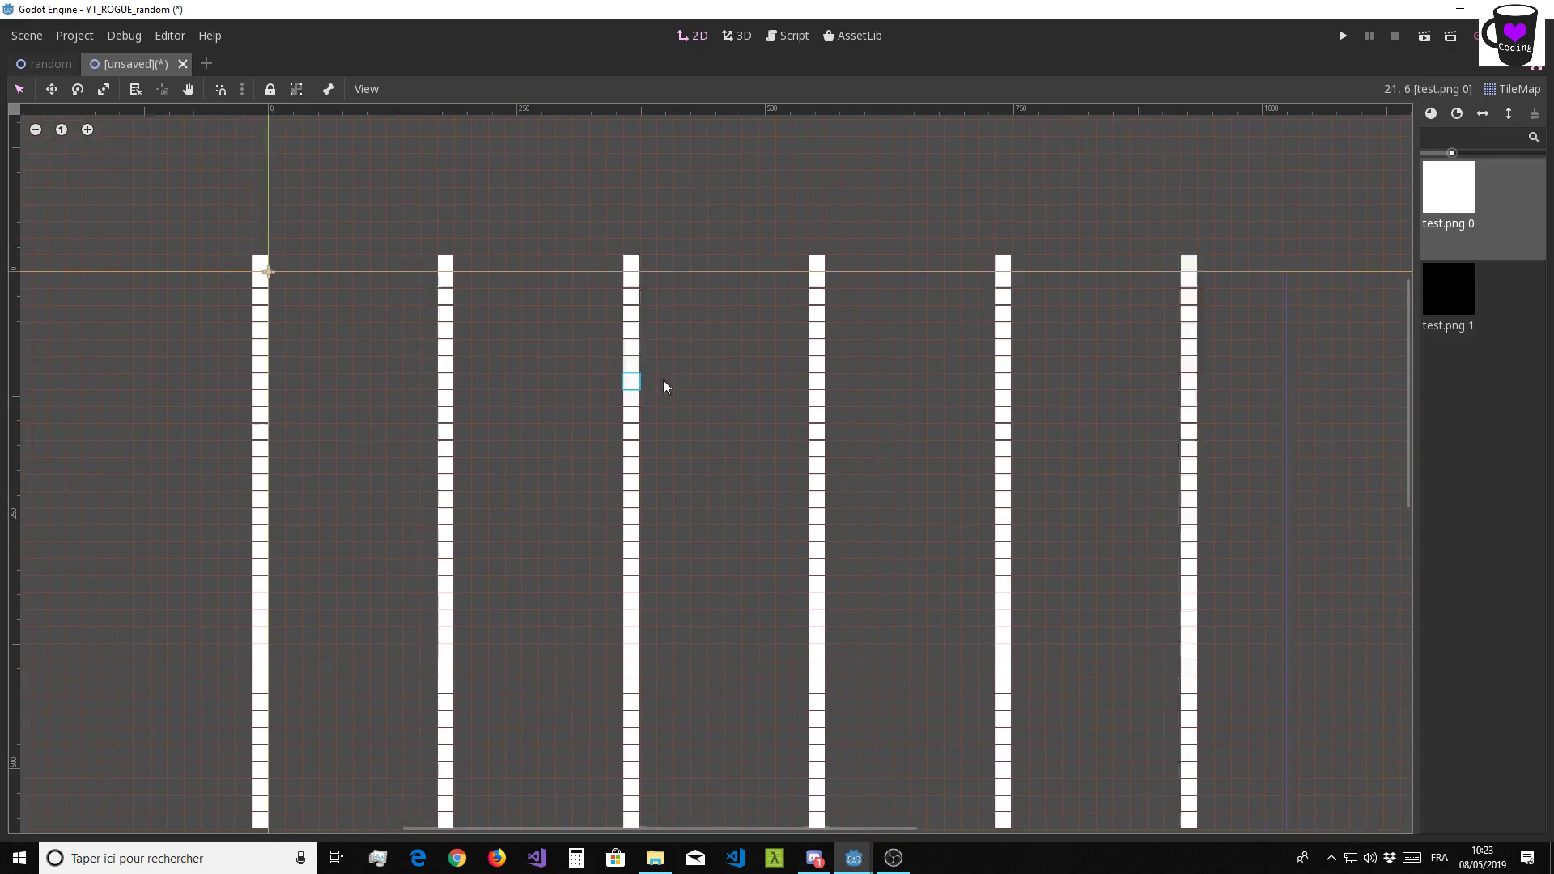
Paint single white tiles just left of the first column at three spaced rows
scroll(858, 393, "left", 5)
scroll(696, 332, "up", 1)
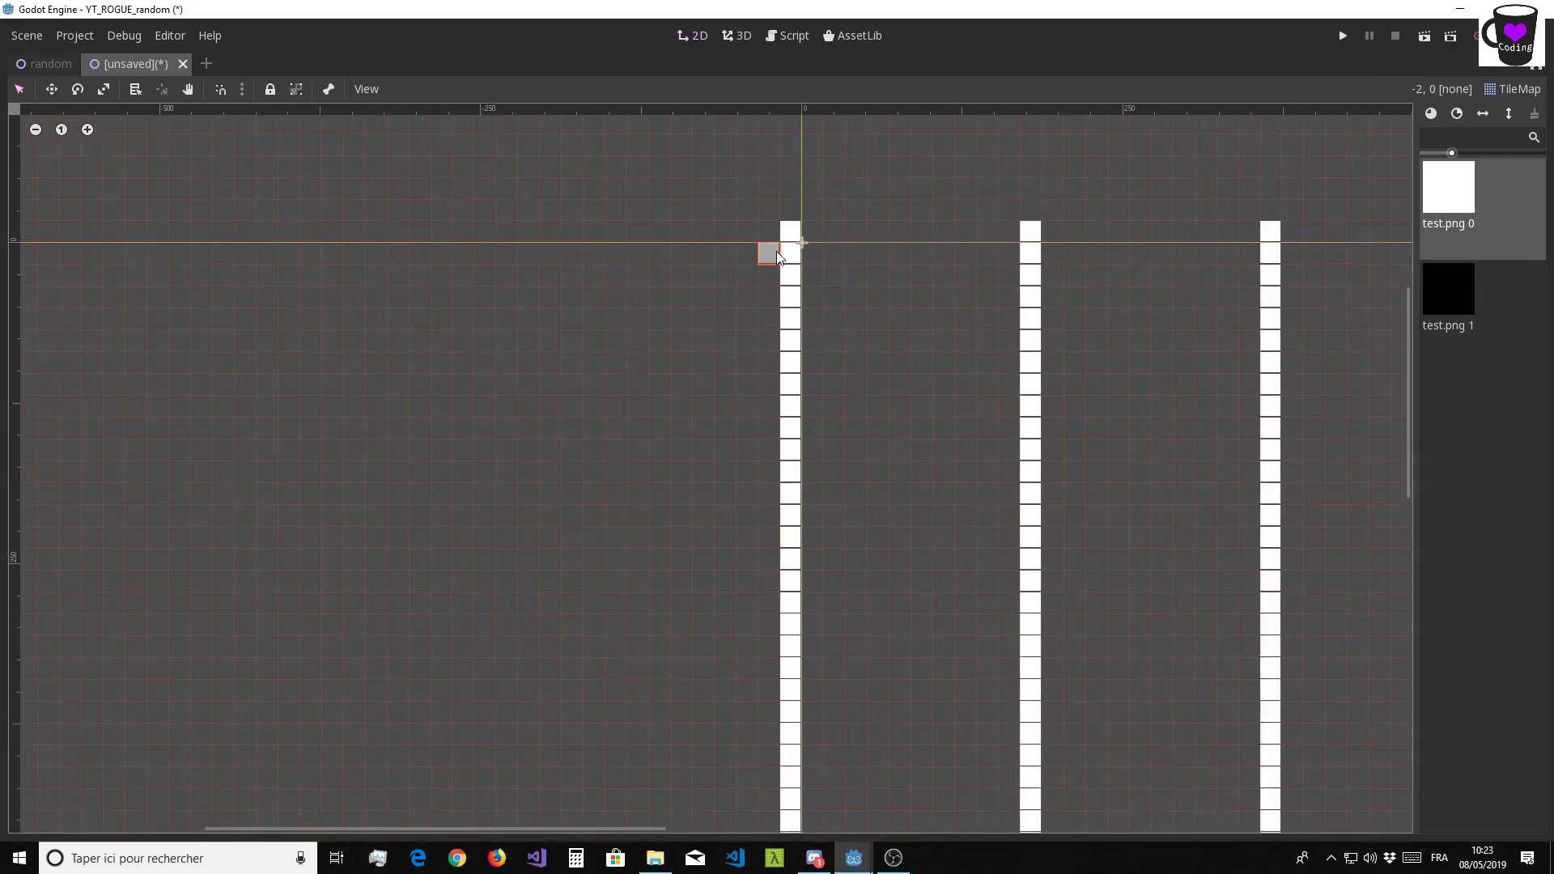
left_click(769, 230)
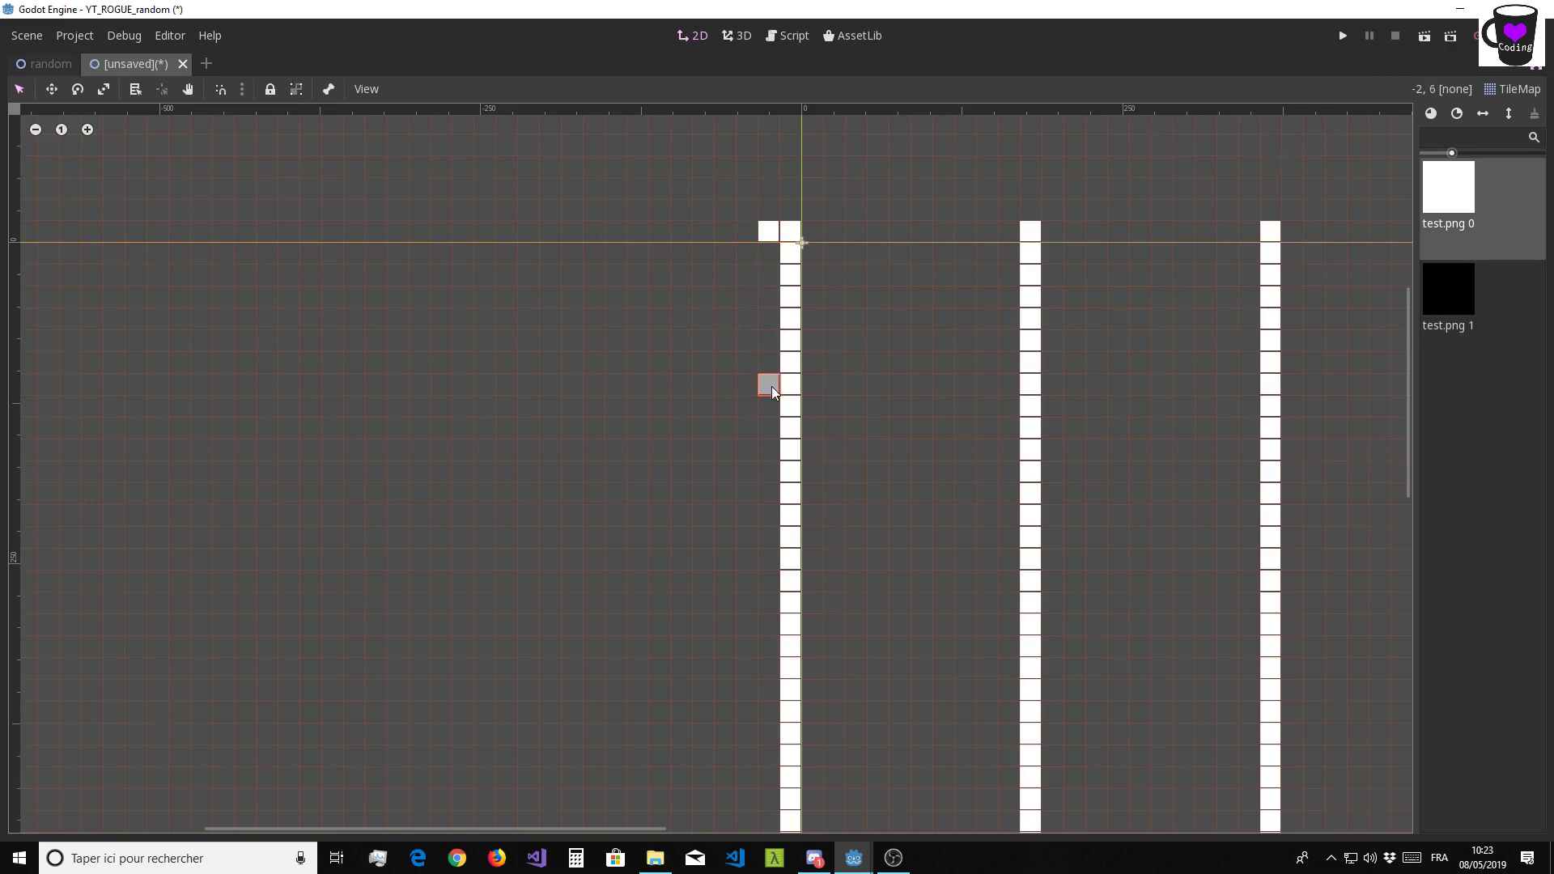
left_click(772, 451)
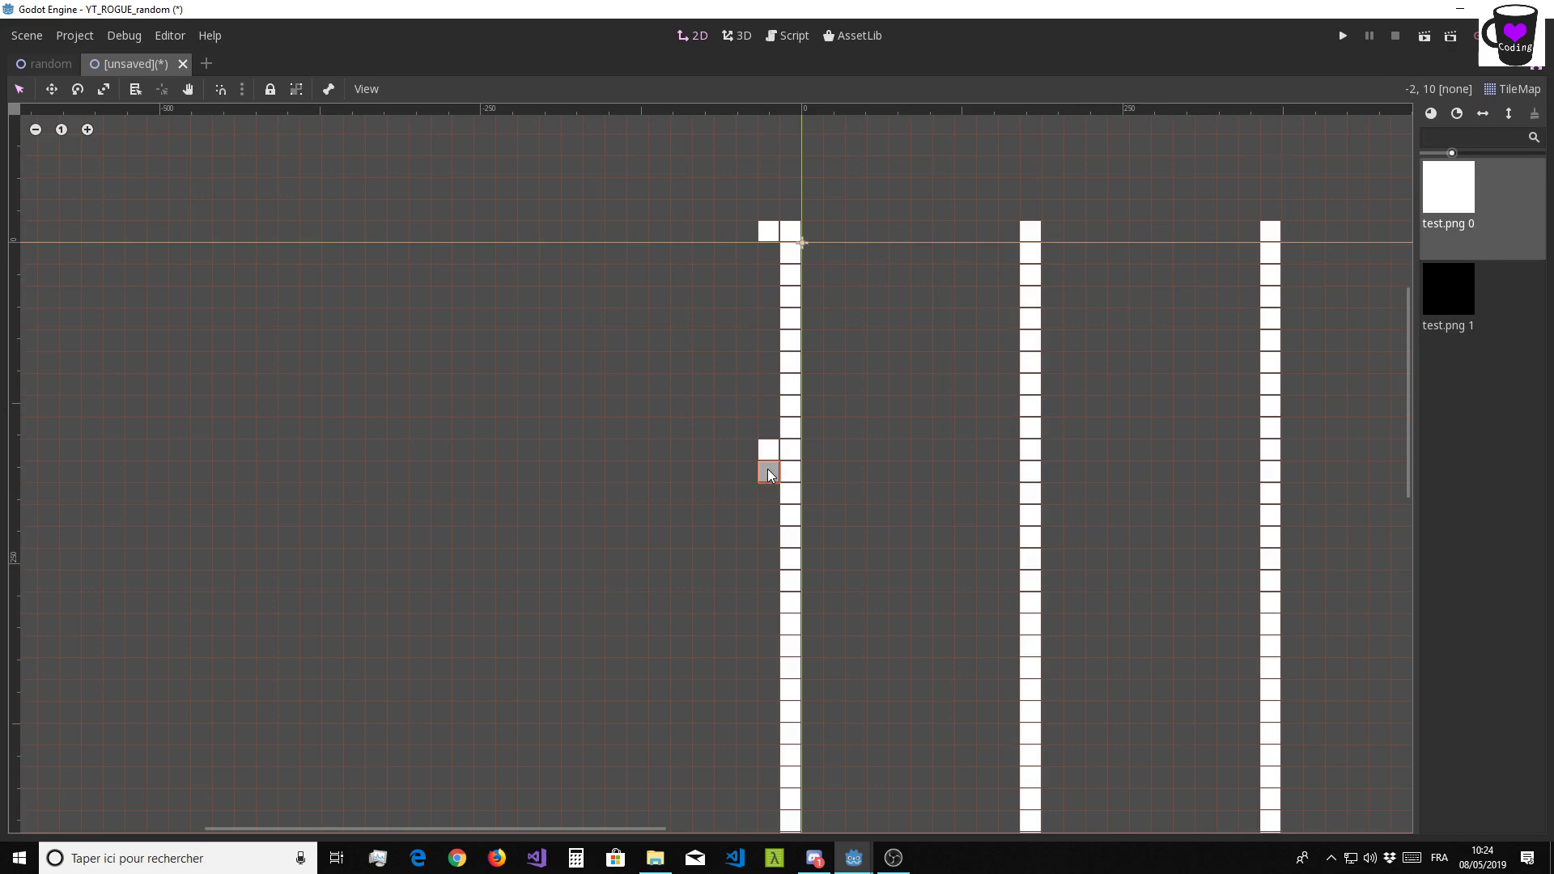
scroll(692, 495, "down", 5)
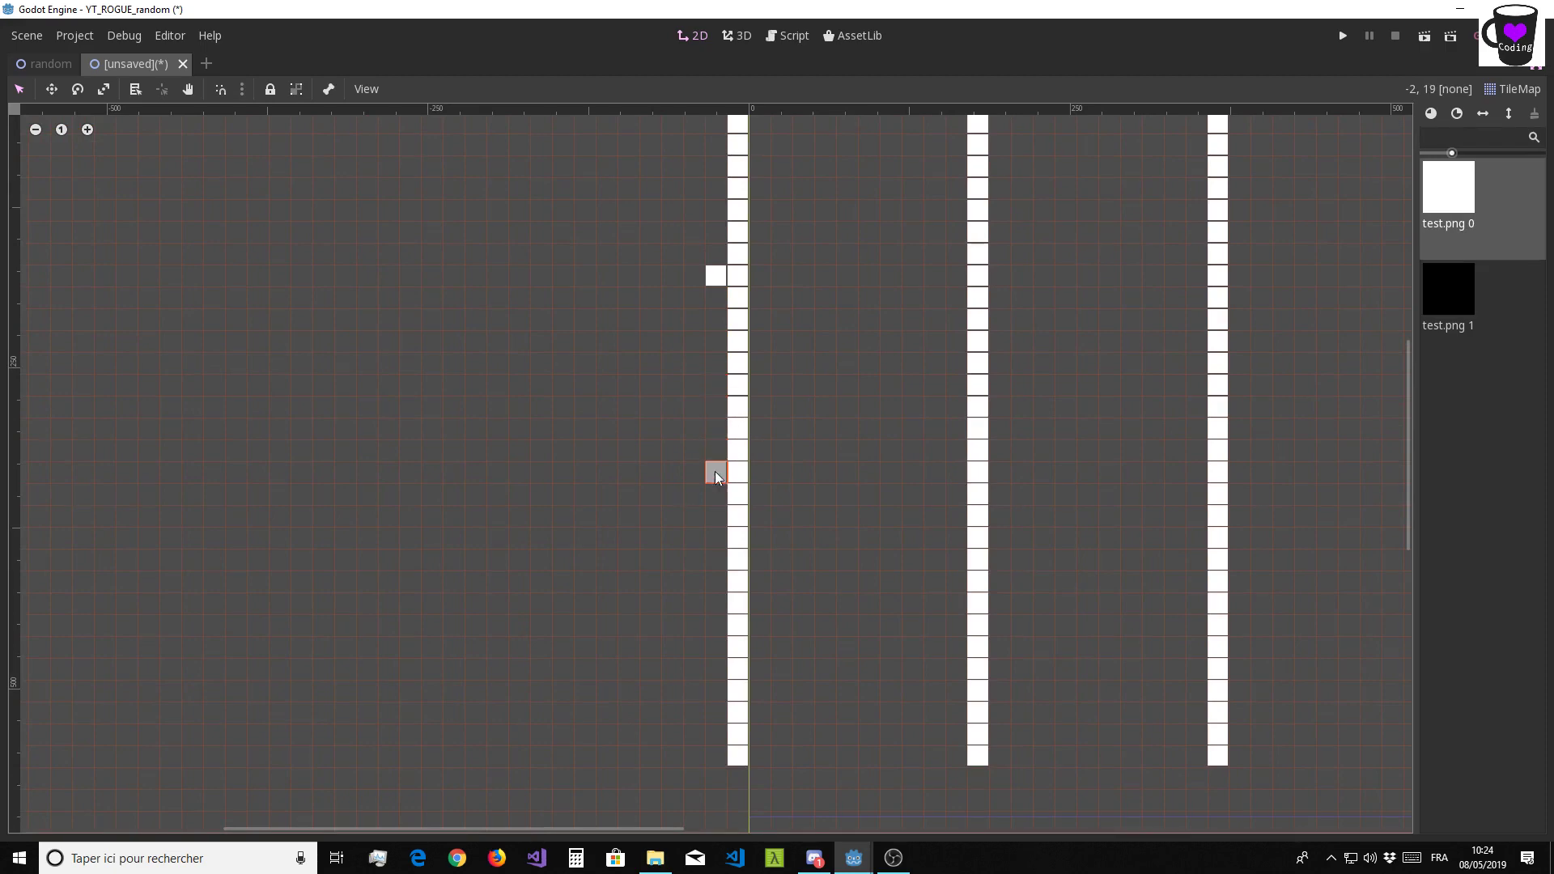
left_click(715, 515)
middle_click_drag(623, 561, 596, 311)
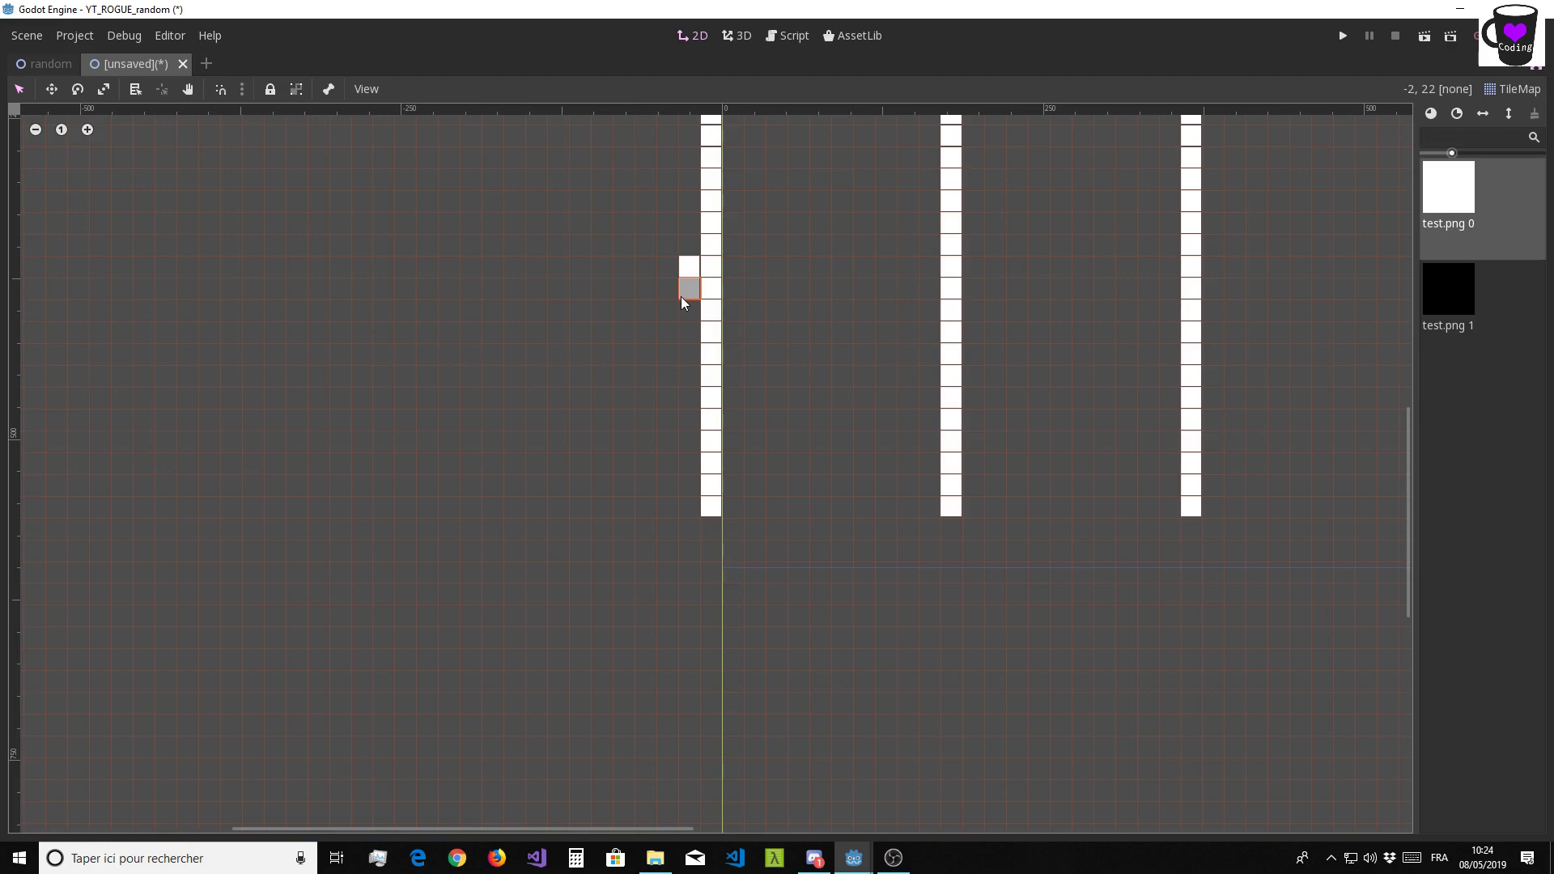
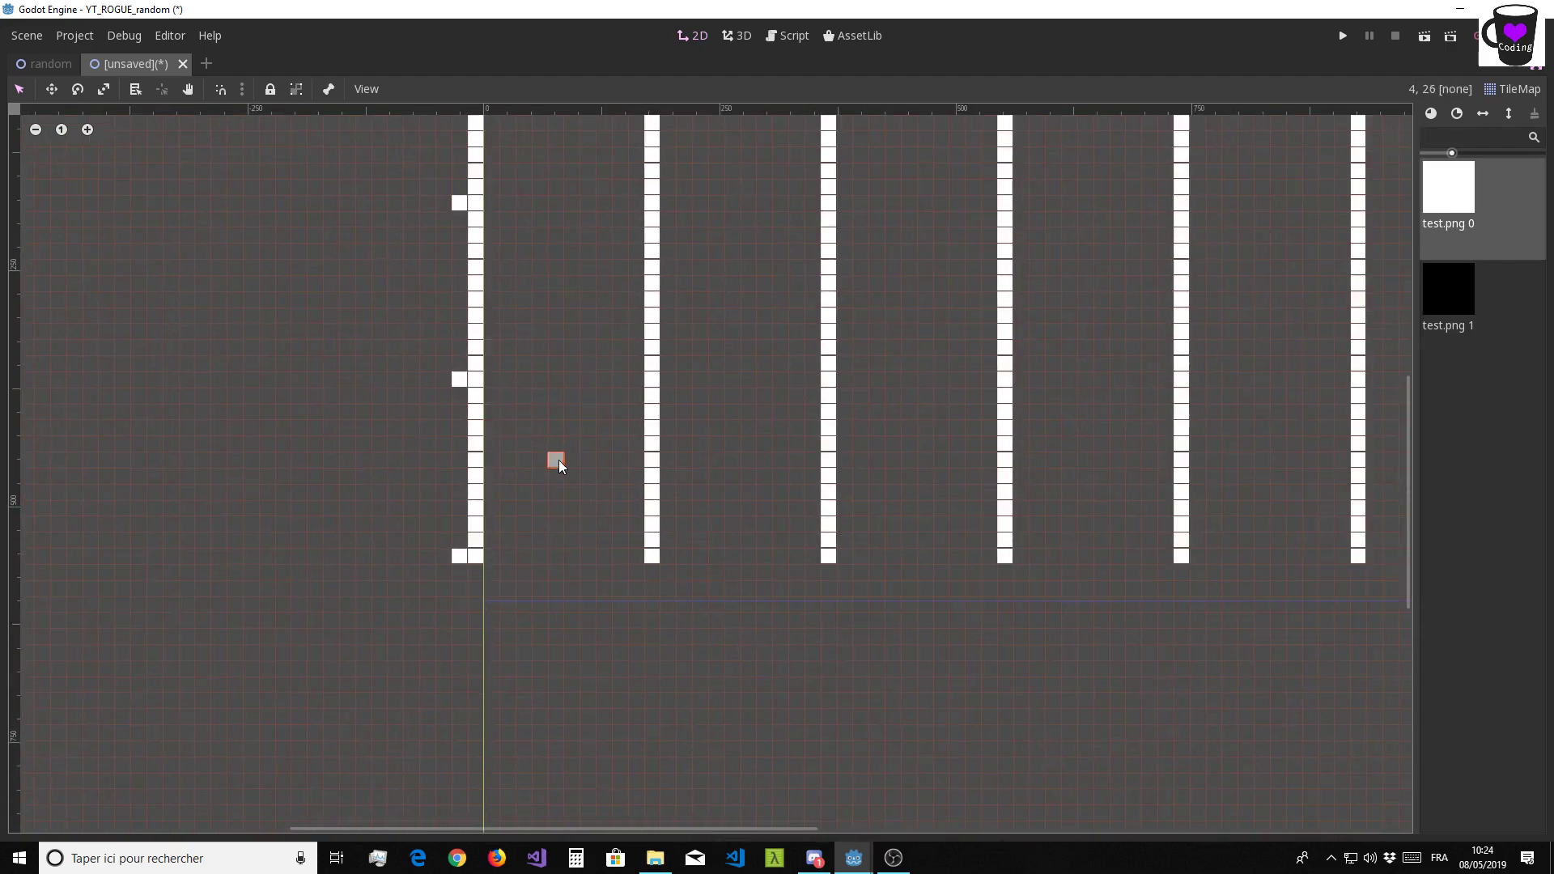
Line-draw four white horizontal tile rows, from the bottom row up to the top border
left_click_drag(493, 560, 1374, 556, "shift")
scroll(1203, 399, "up", 5)
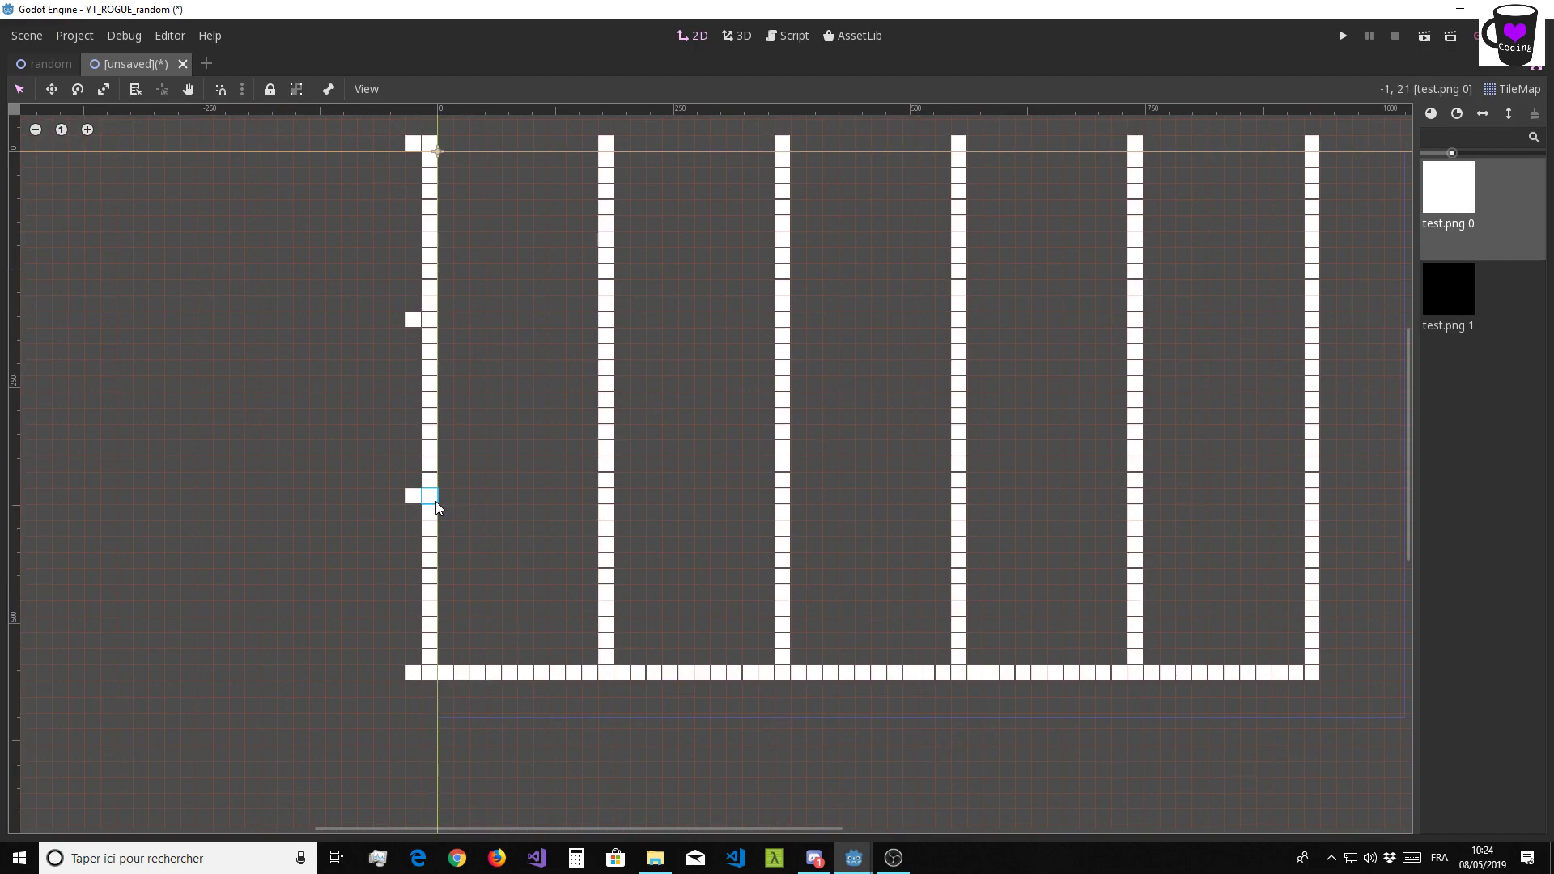
left_click_drag(435, 502, 1304, 492, "shift")
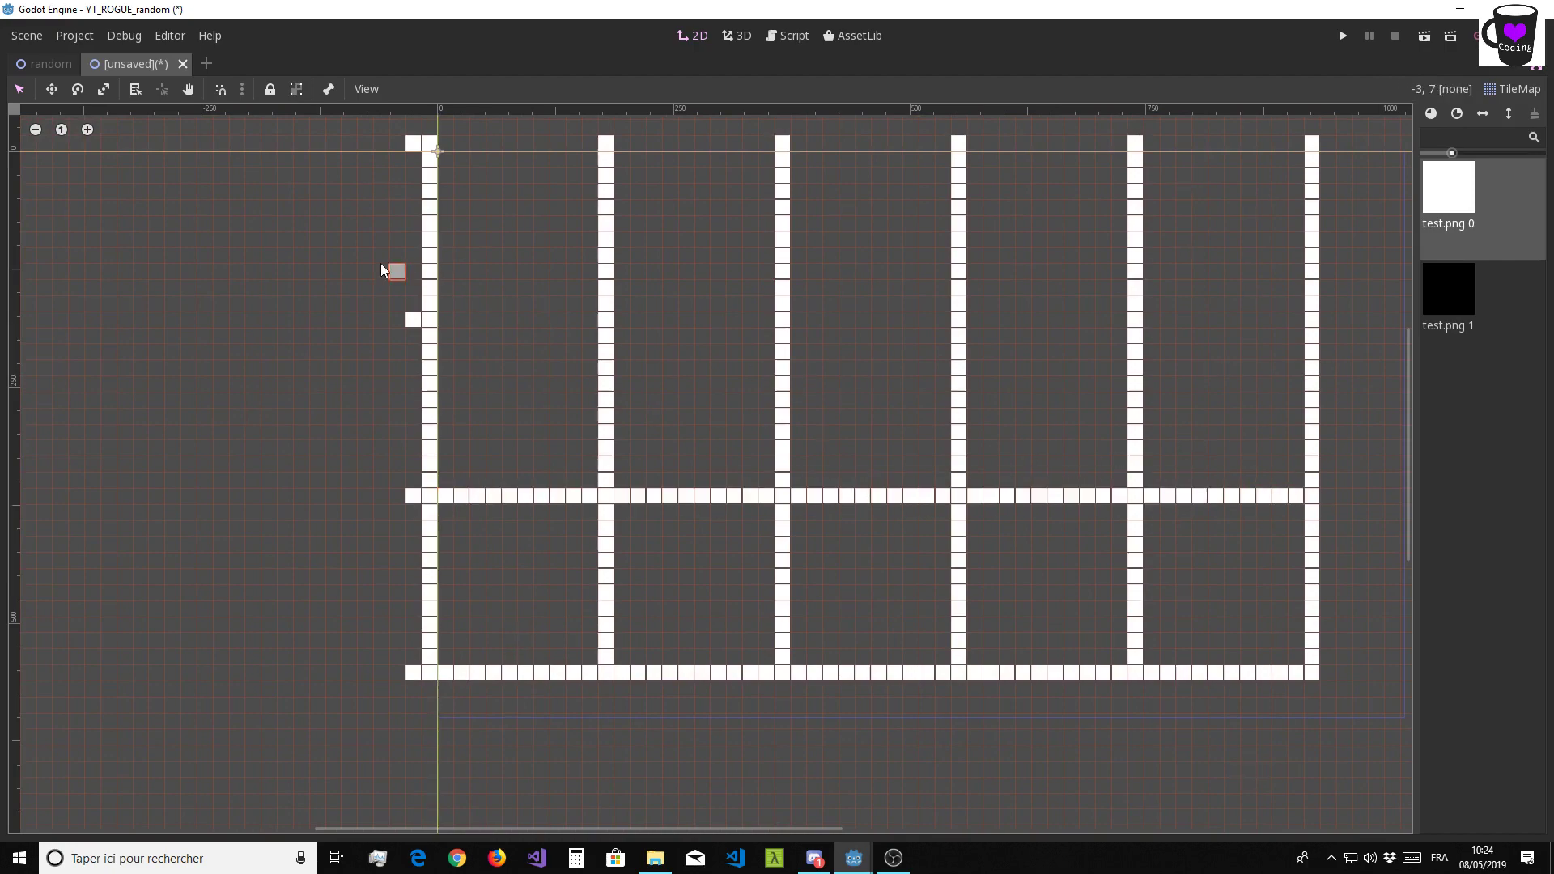
left_click_drag(454, 324, 1298, 325, "shift")
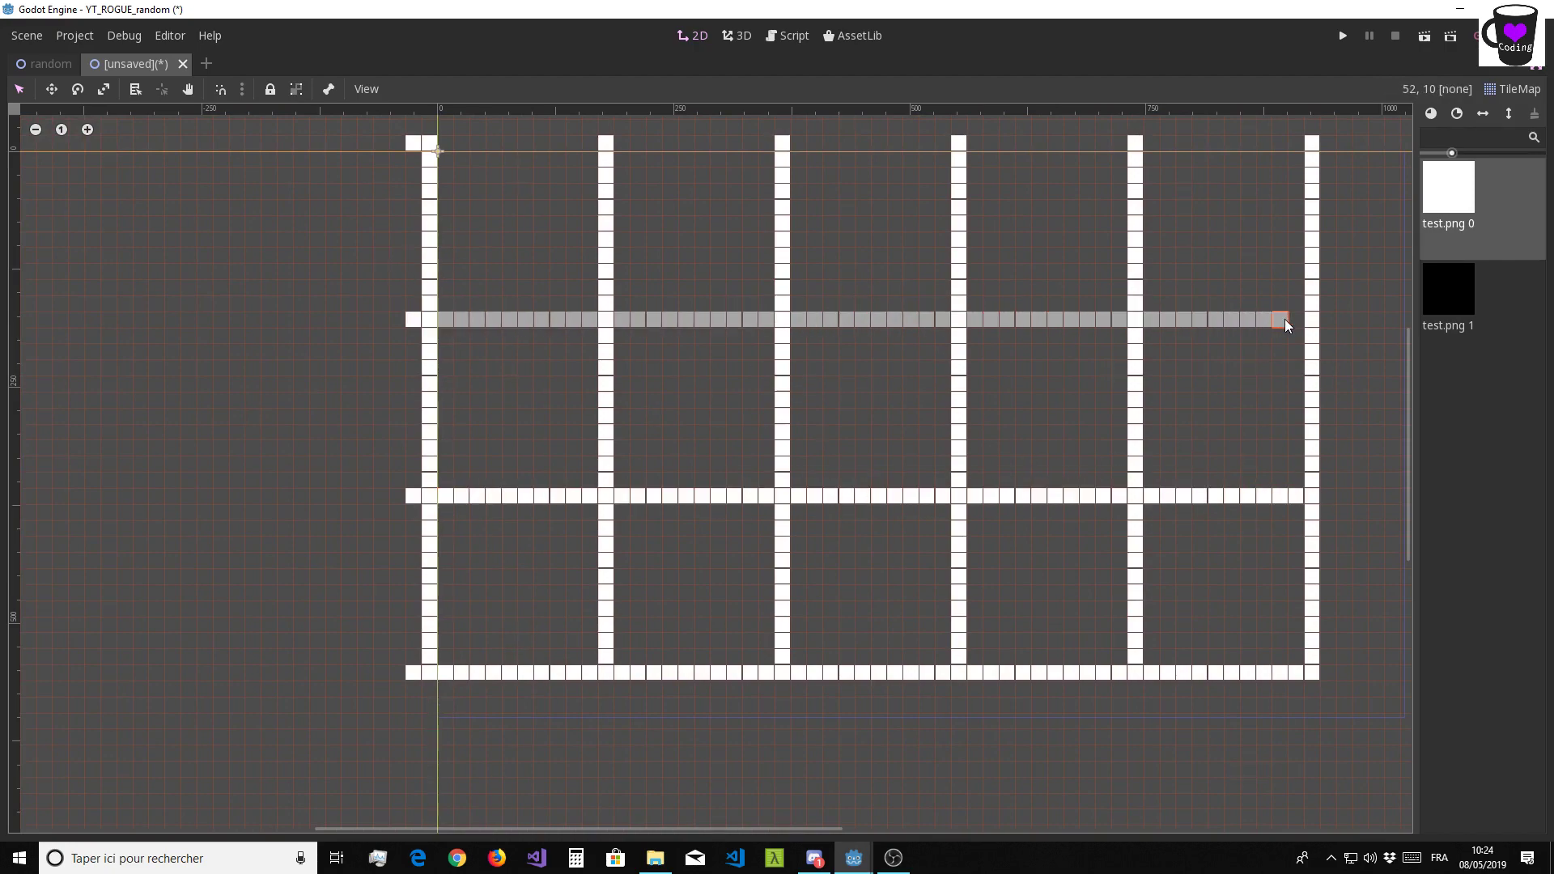
scroll(783, 330, "up", 3)
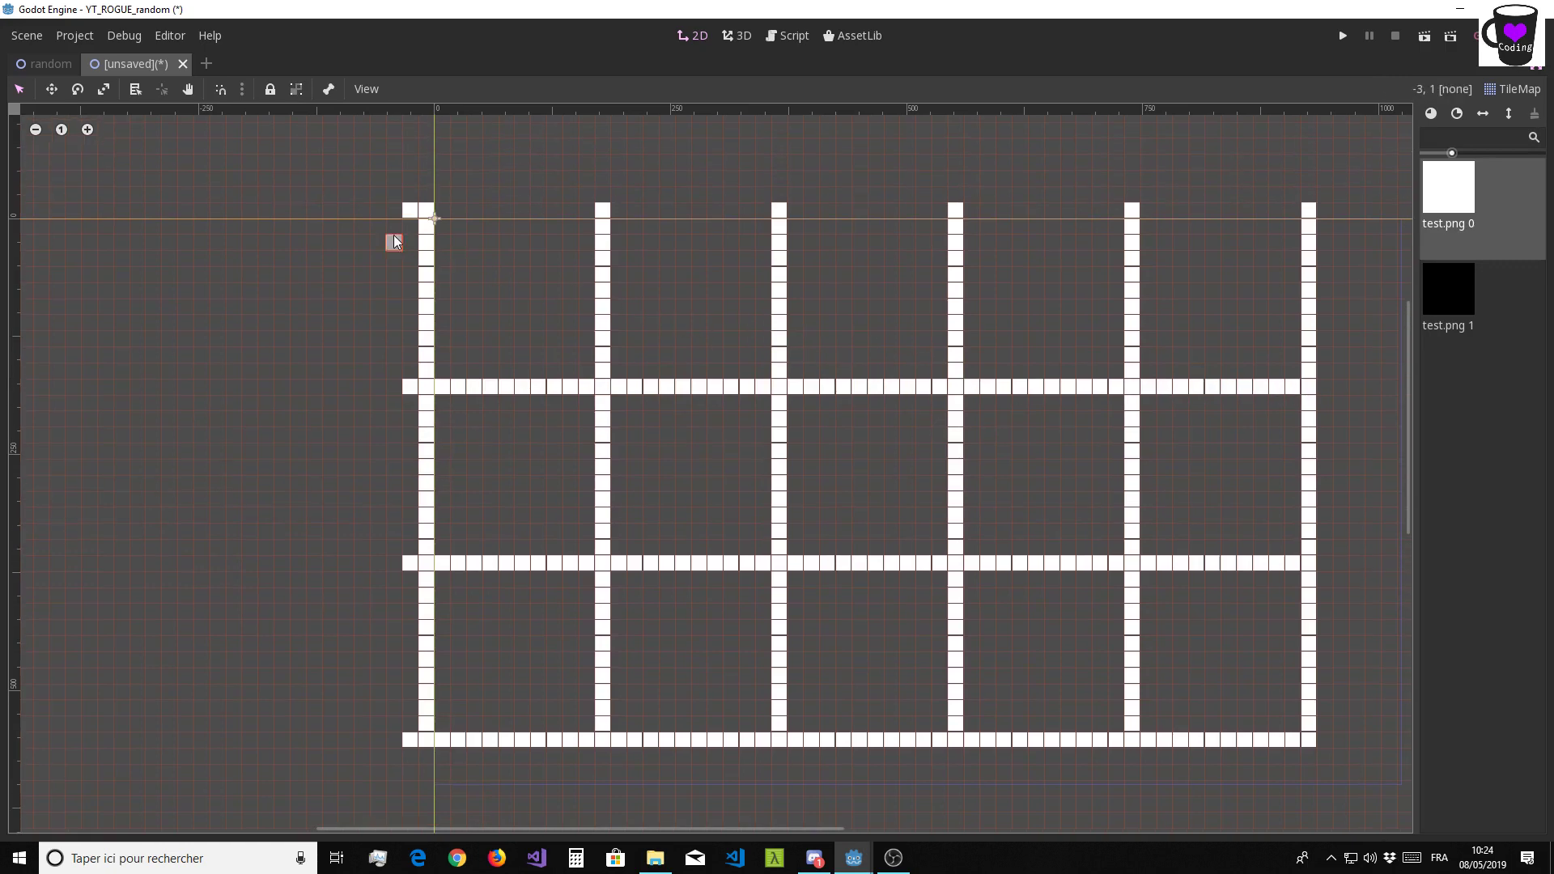
left_click_drag(439, 211, 1305, 218, "shift")
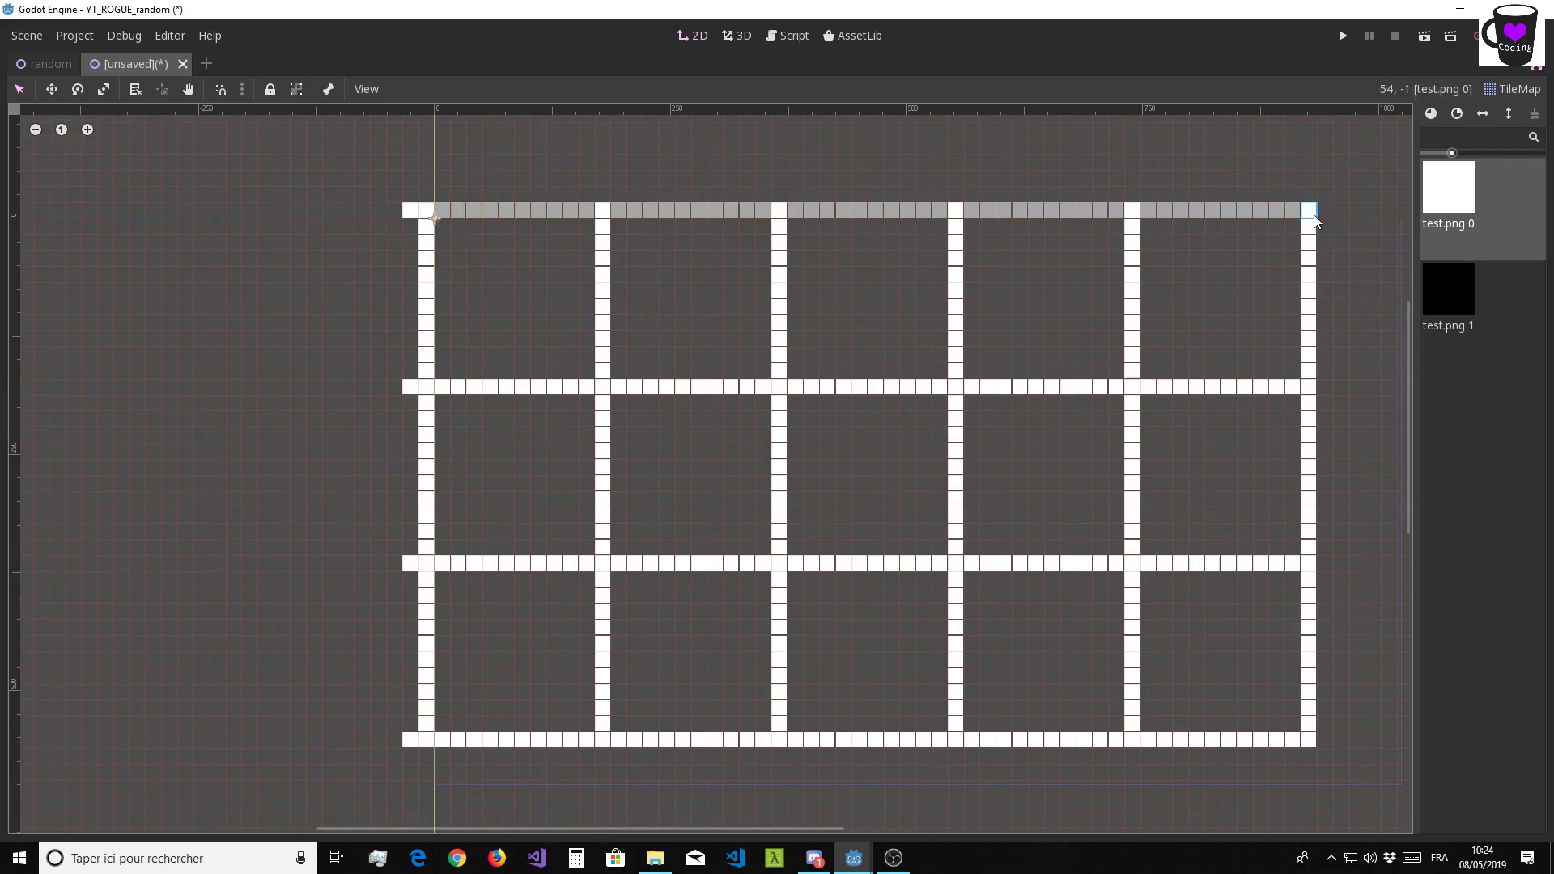
scroll(849, 299, "down", 1)
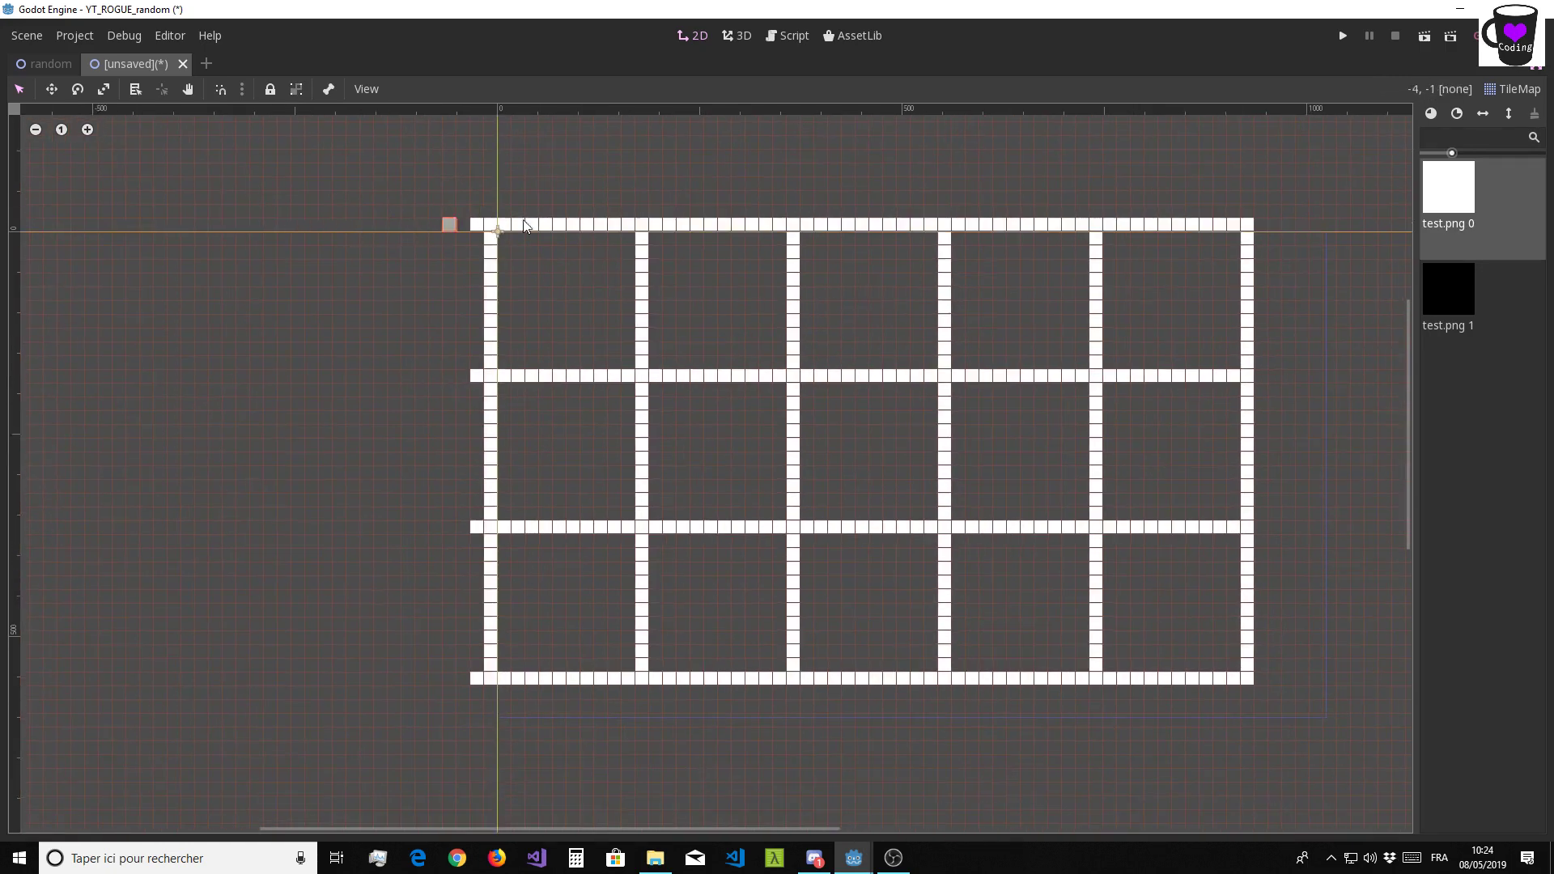
left_click(1539, 68)
Select the grille layer and choose the black test.png 1 tile
middle_click_drag(566, 259, 382, 229)
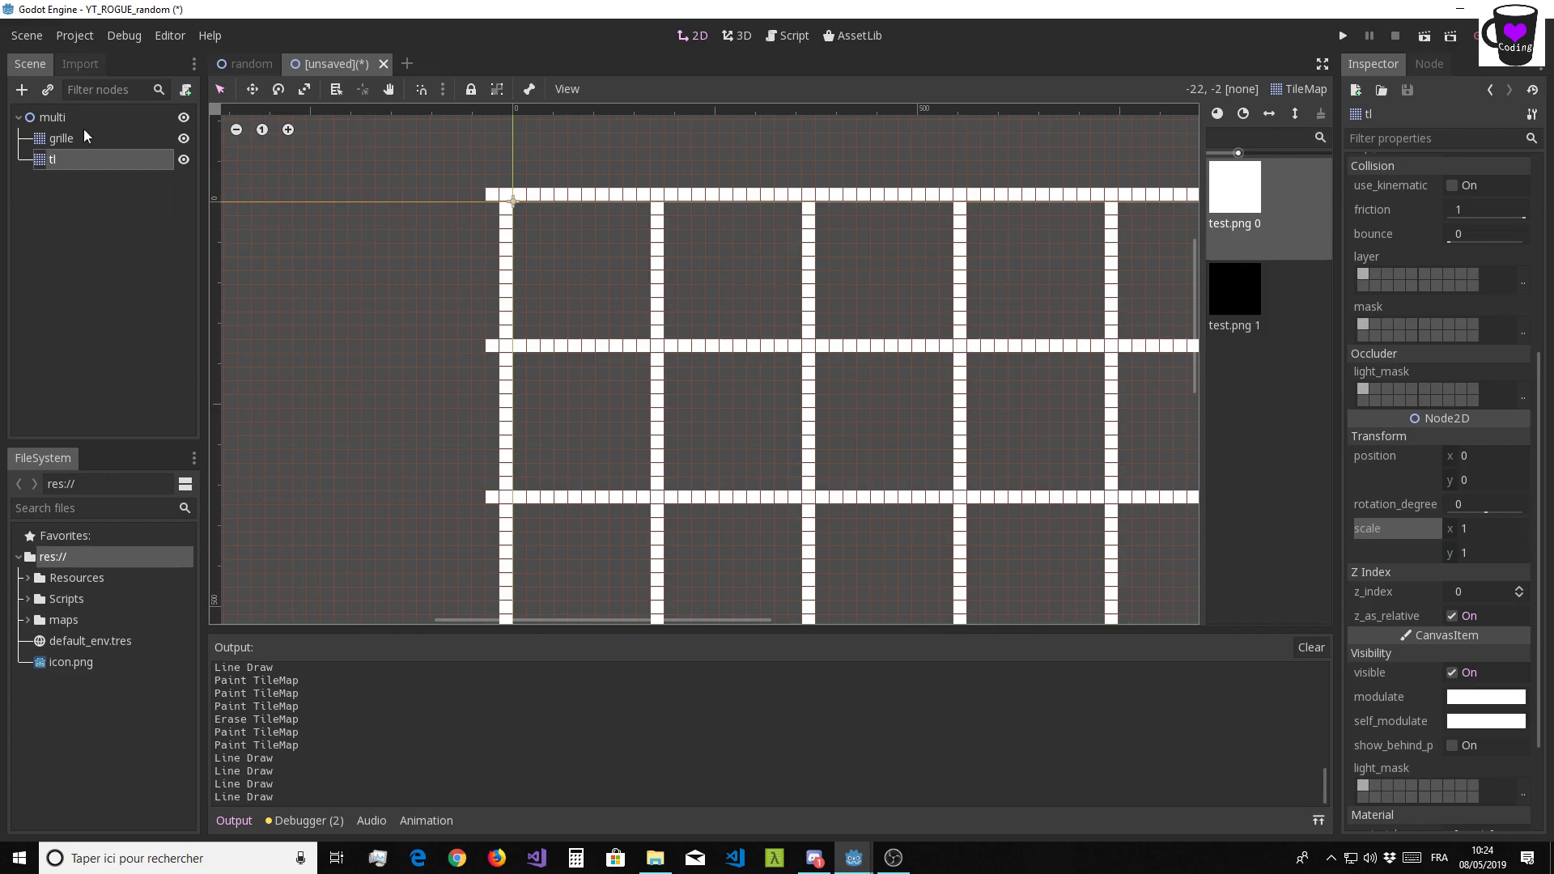
left_click(58, 139)
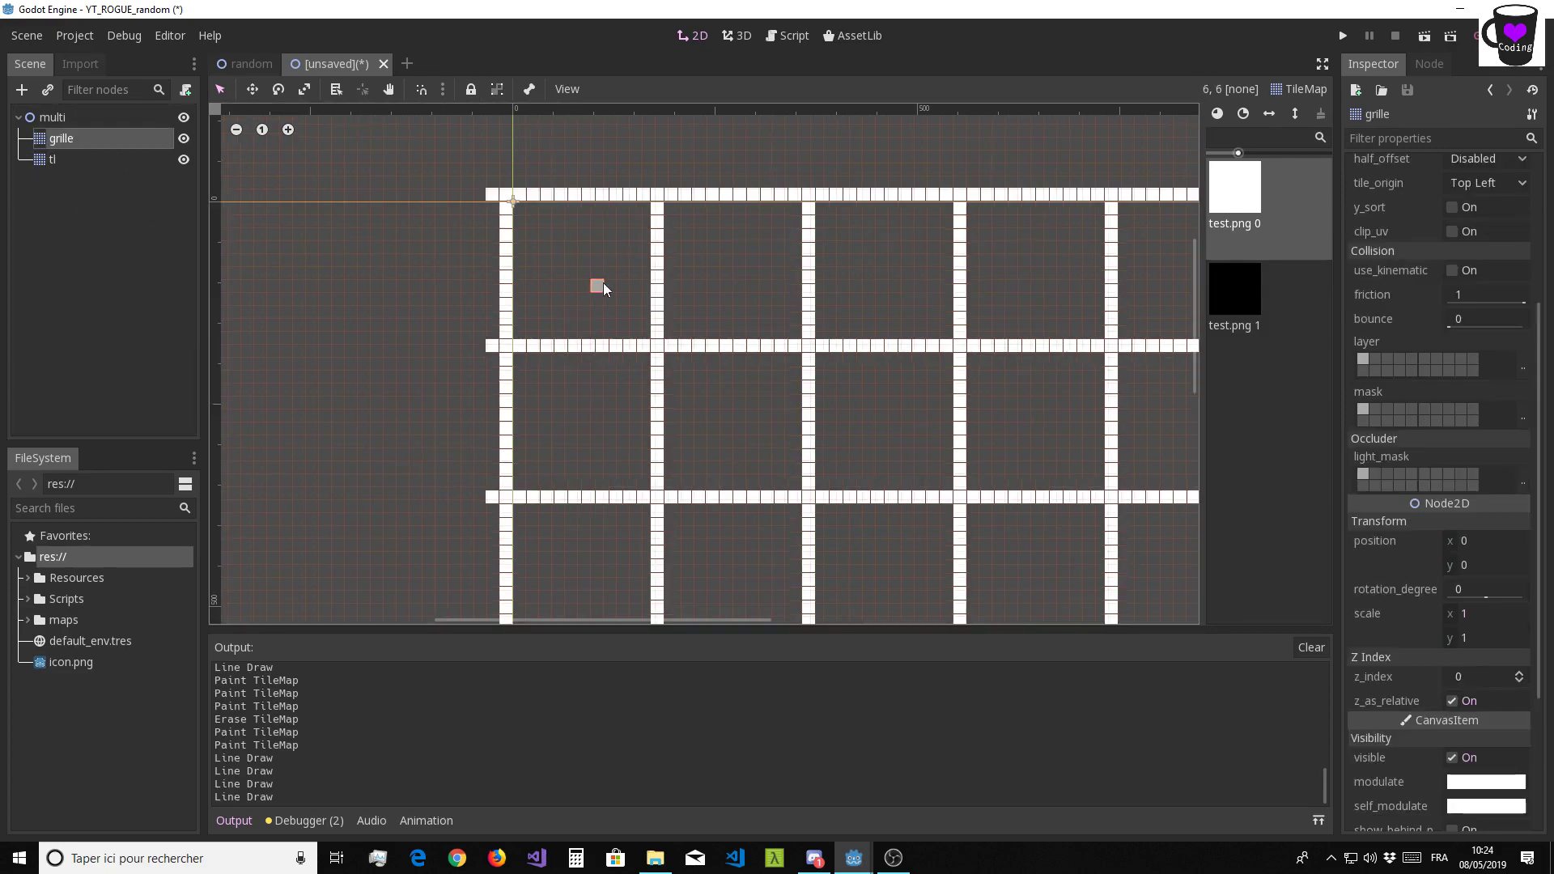
left_click(1249, 312)
scroll(555, 253, "down", 1)
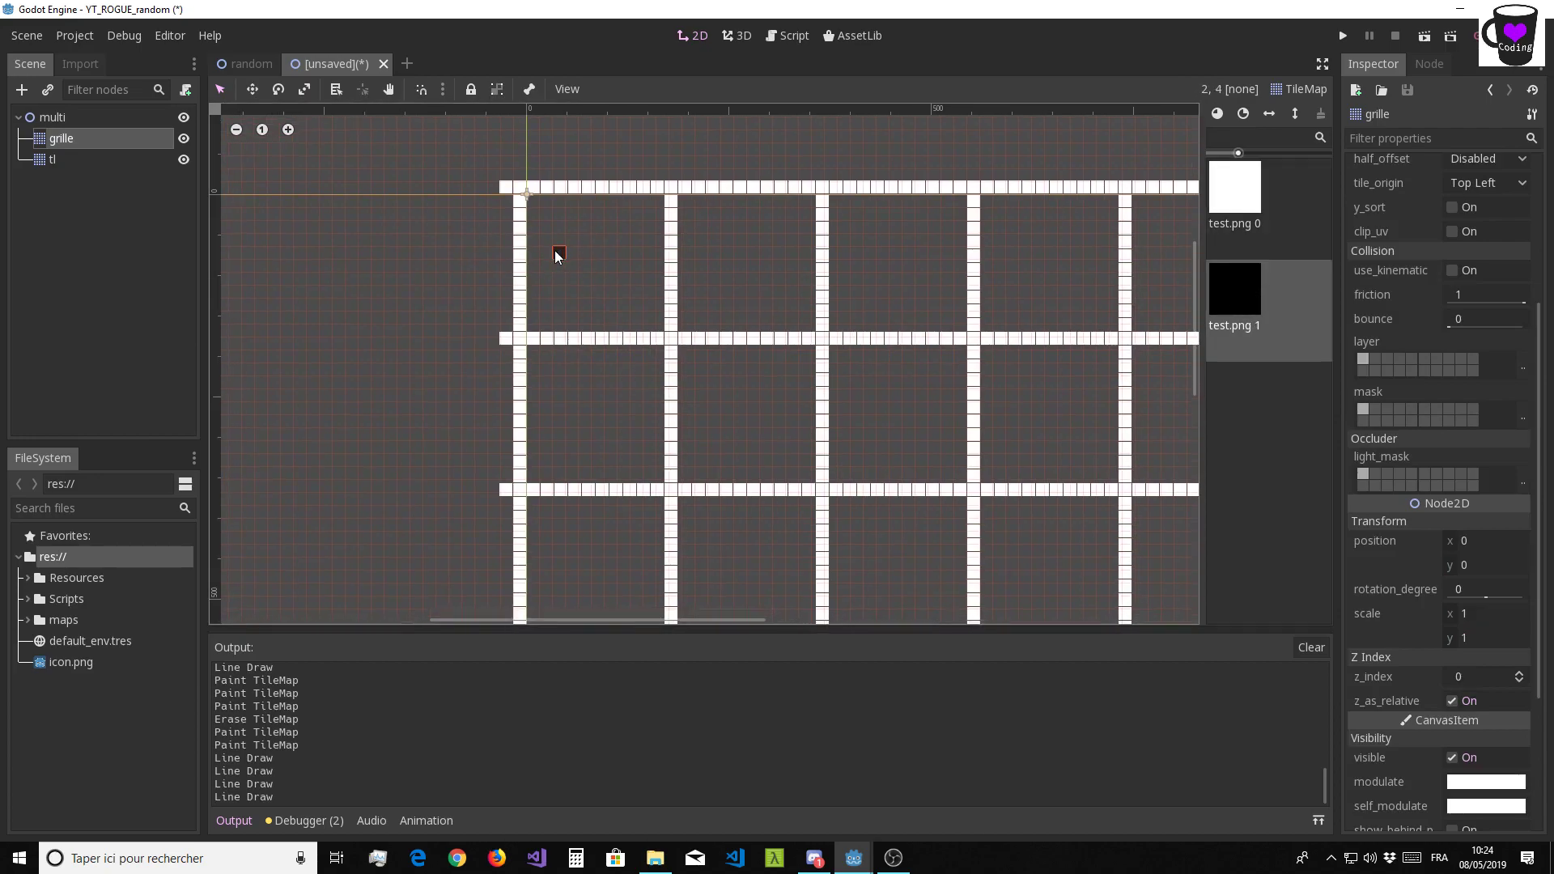
Turn on distraction-free mode and frame the grid for painting
left_click(1323, 63)
scroll(809, 227, "up", 2)
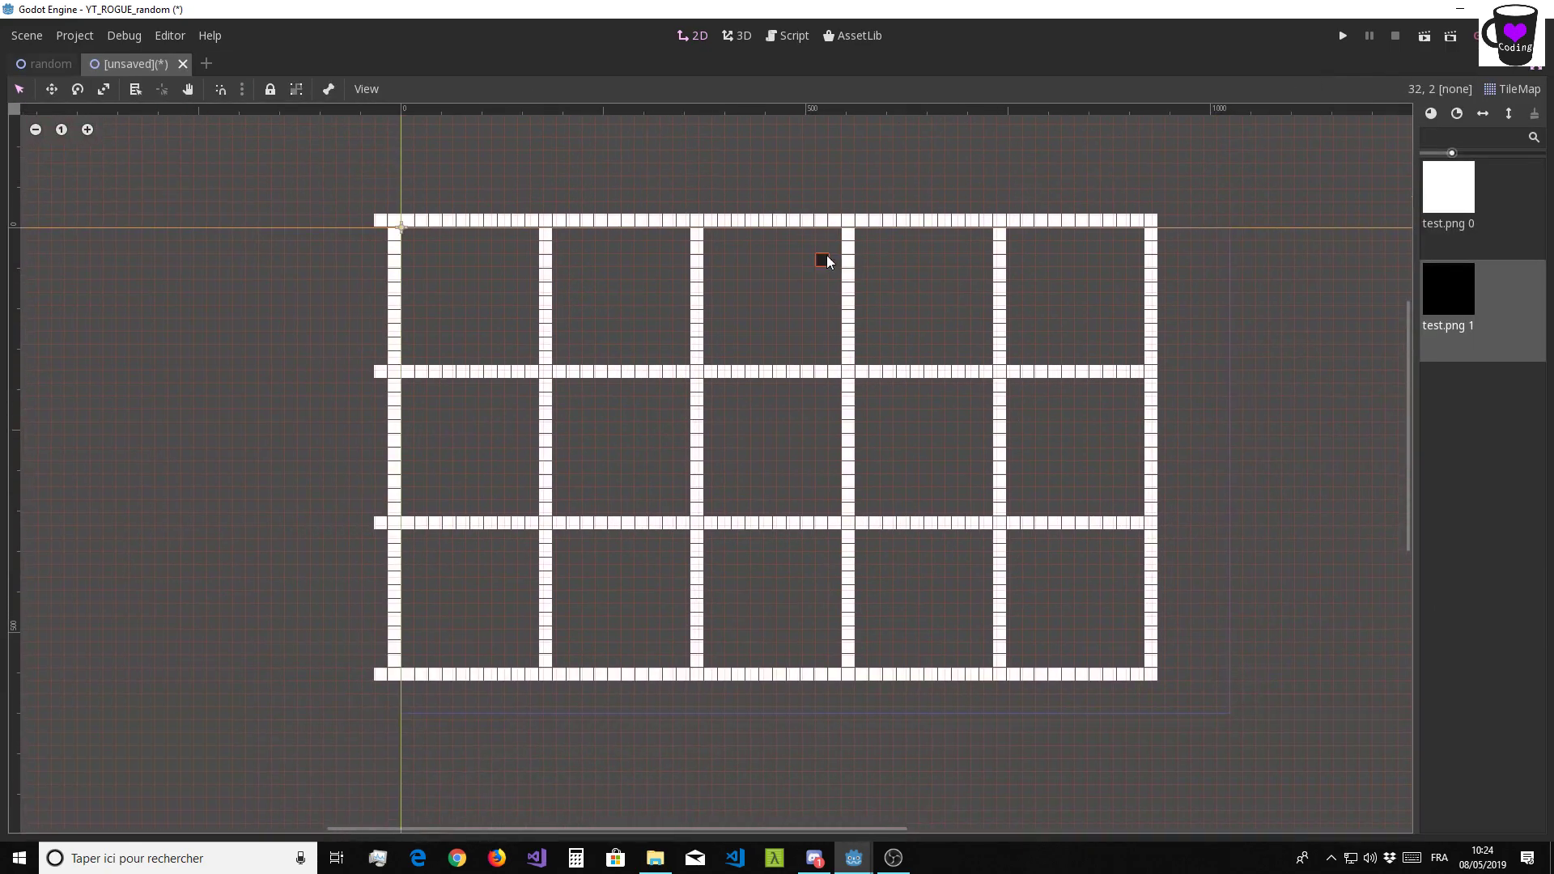
scroll(486, 271, "up", 3)
middle_click_drag(459, 286, 620, 202)
scroll(619, 218, "up", 1)
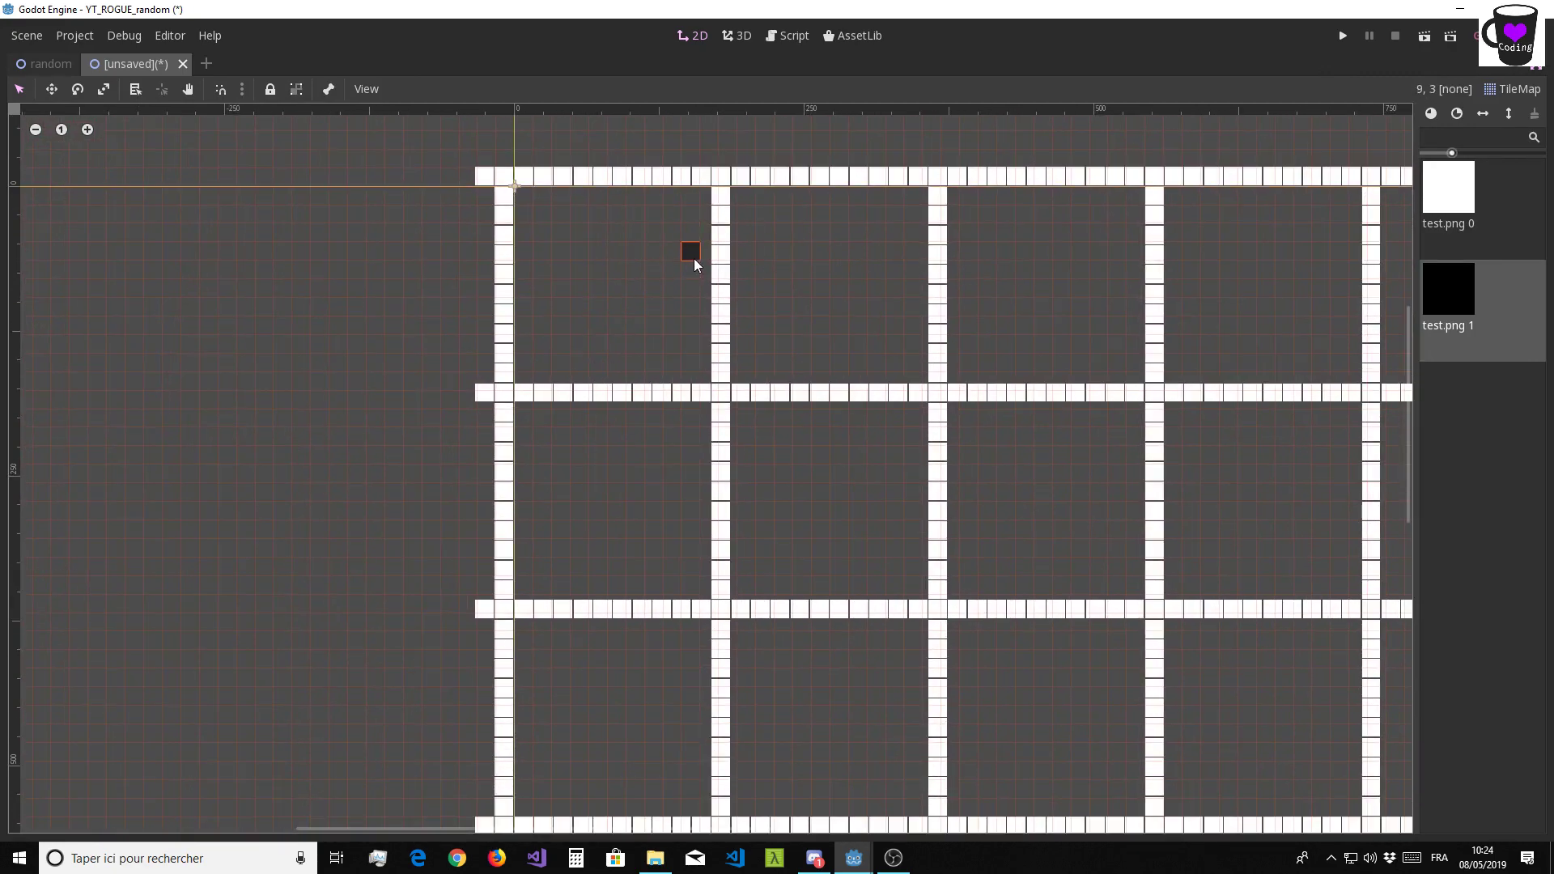
scroll(648, 250, "up", 2)
middle_click_drag(656, 249, 639, 292)
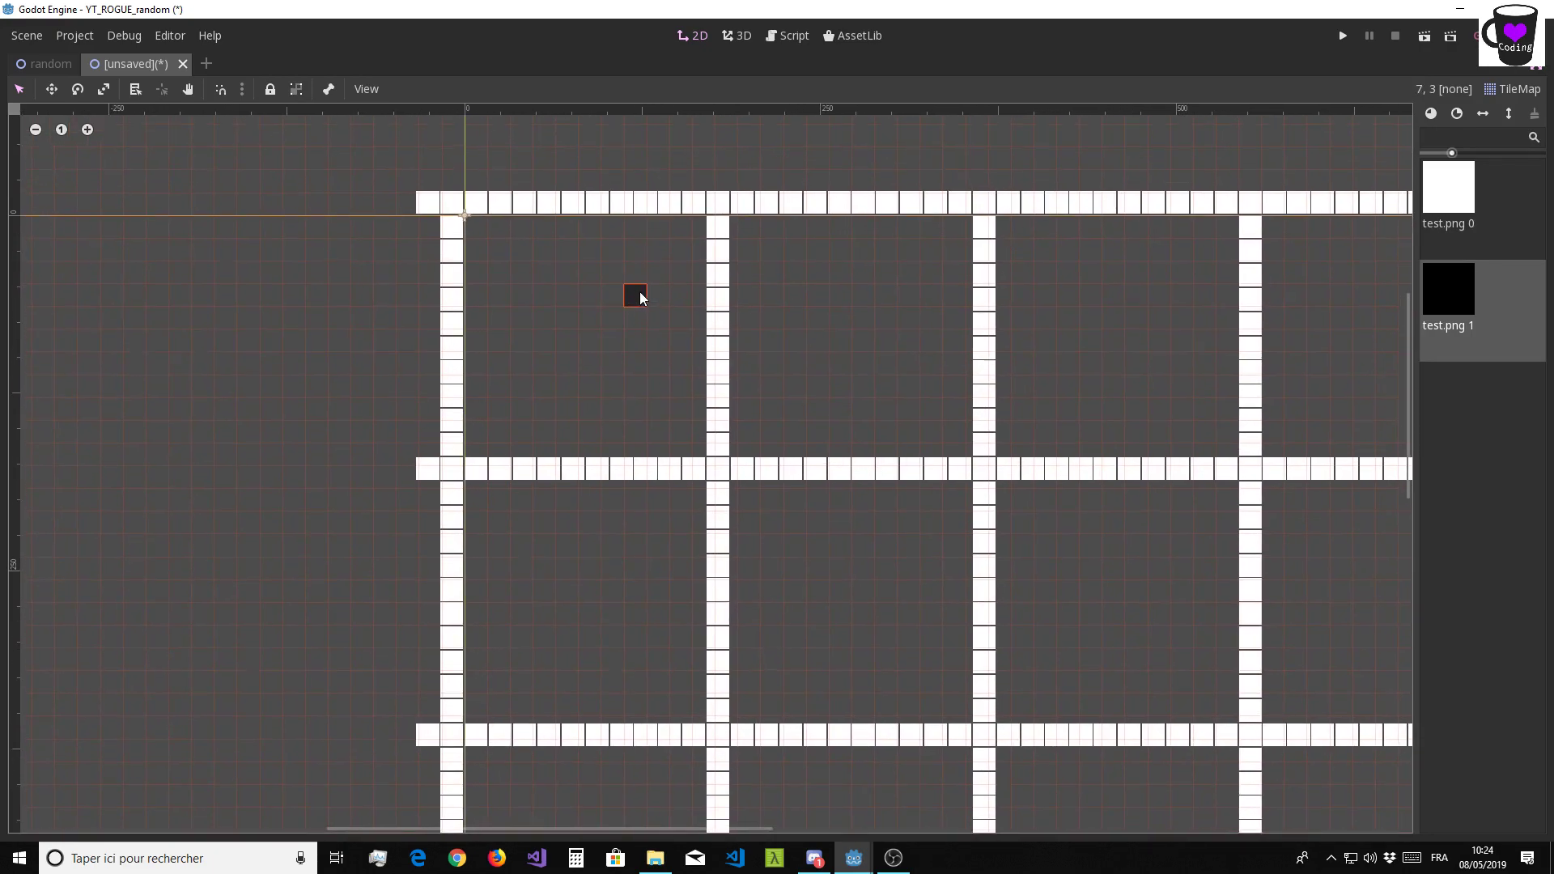
scroll(675, 234, "down", 1)
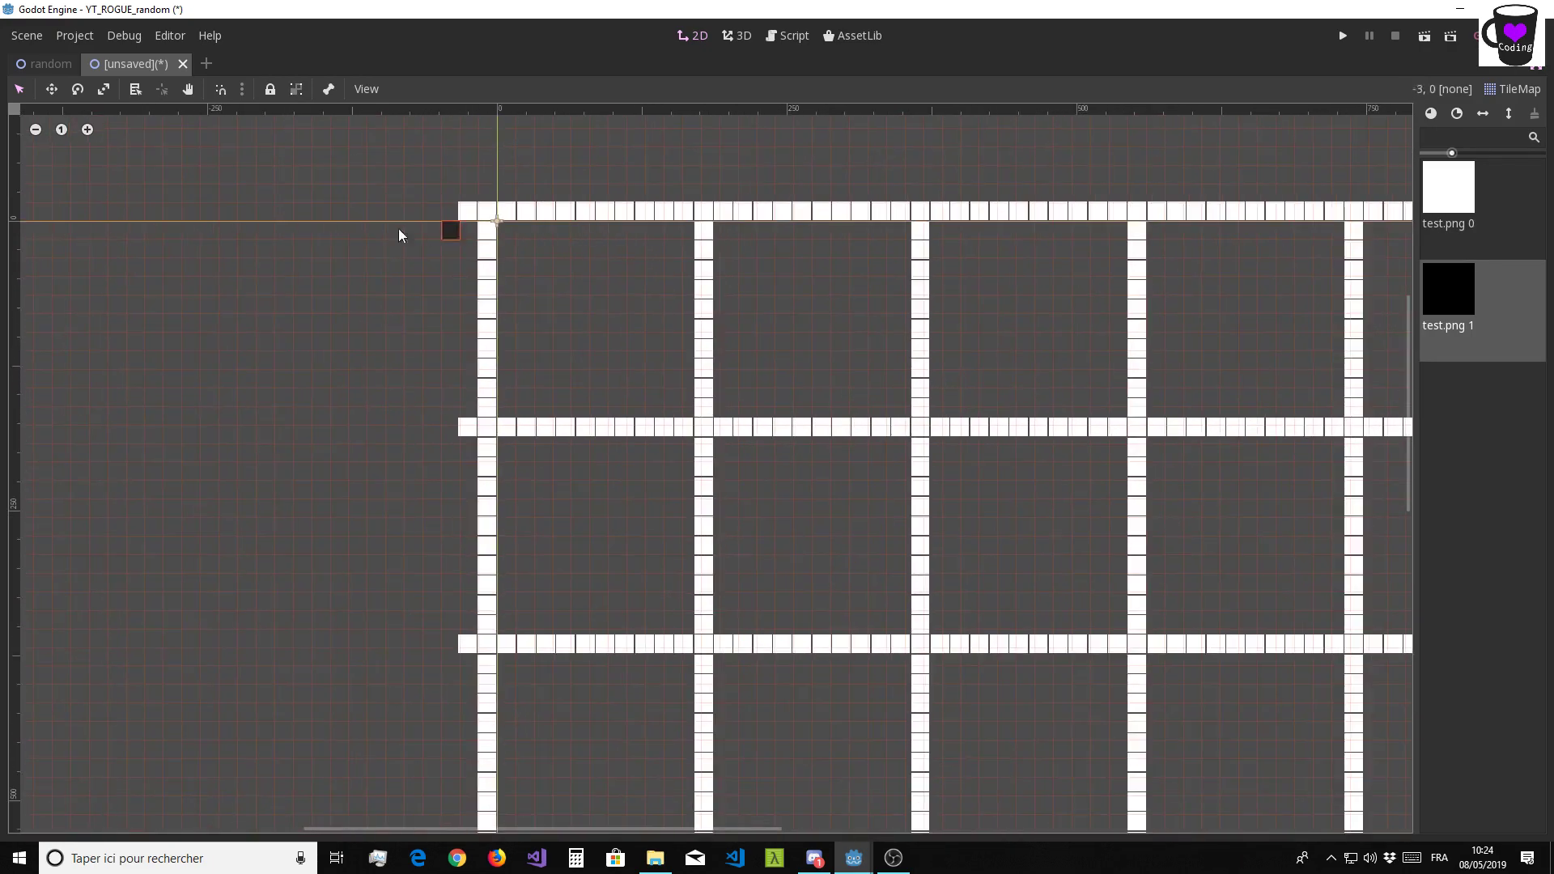
Check the random.gd script, then return to the 2D view and select the tl layer
left_click(785, 37)
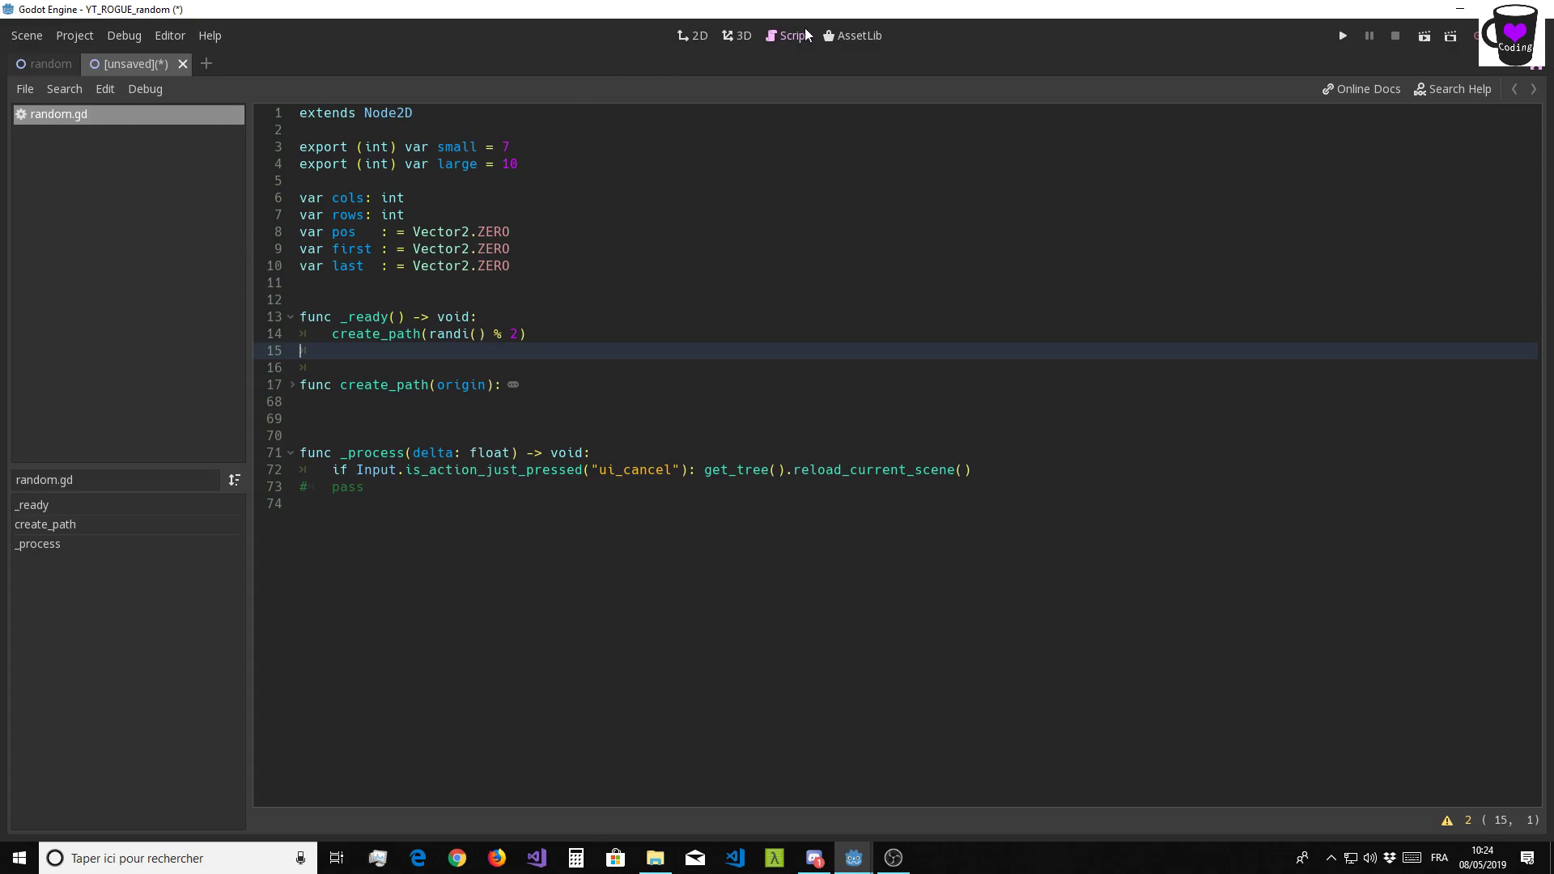
left_click(694, 36)
scroll(631, 212, "down", 1)
scroll(563, 209, "down", 1)
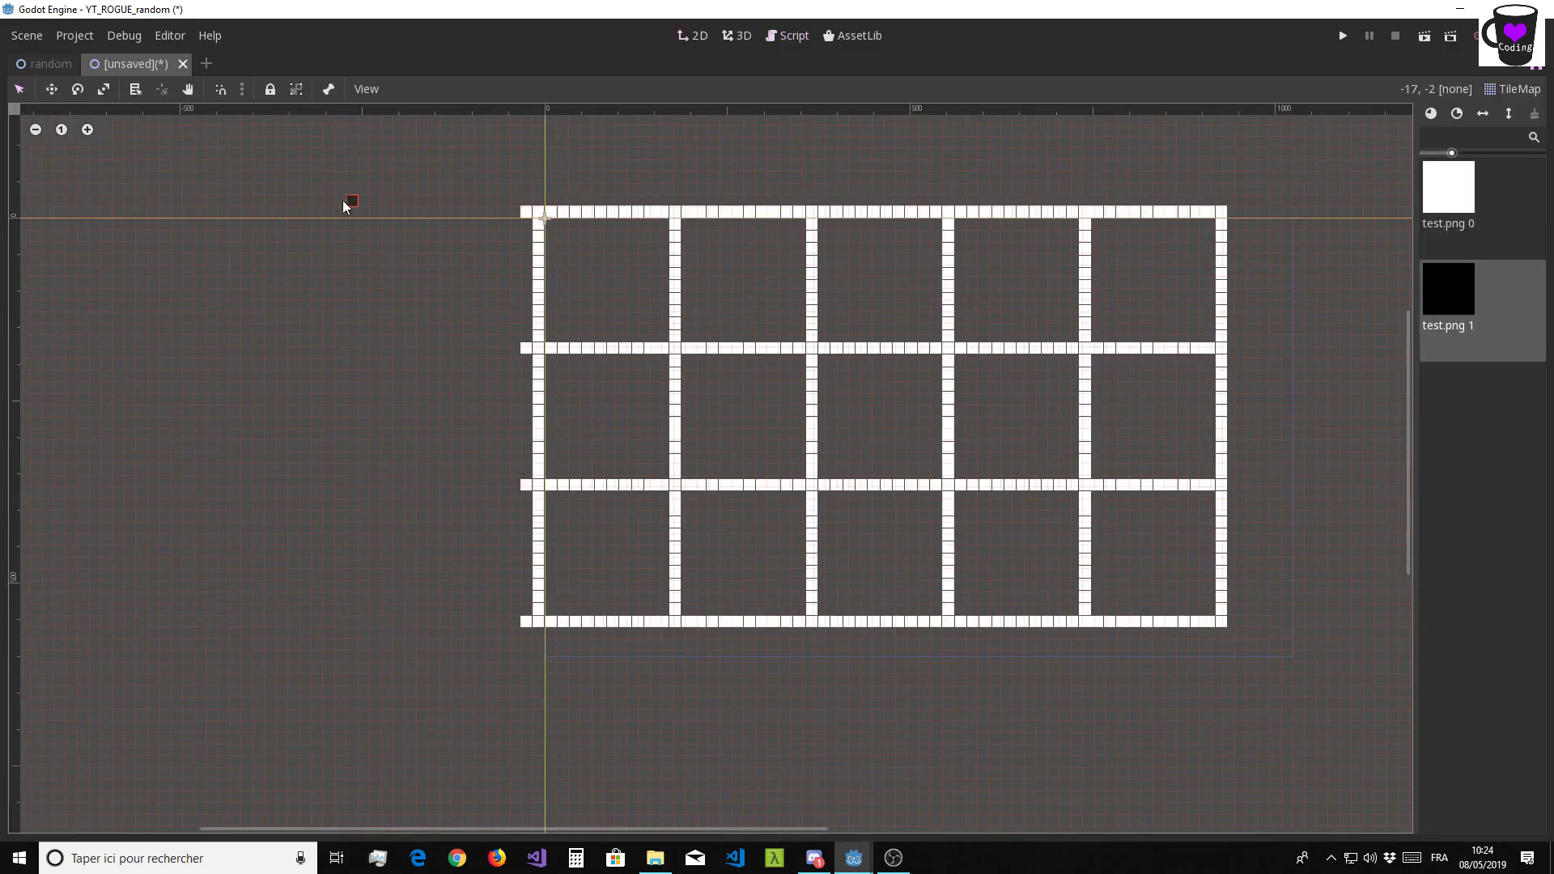
middle_click_drag(343, 205, 442, 288)
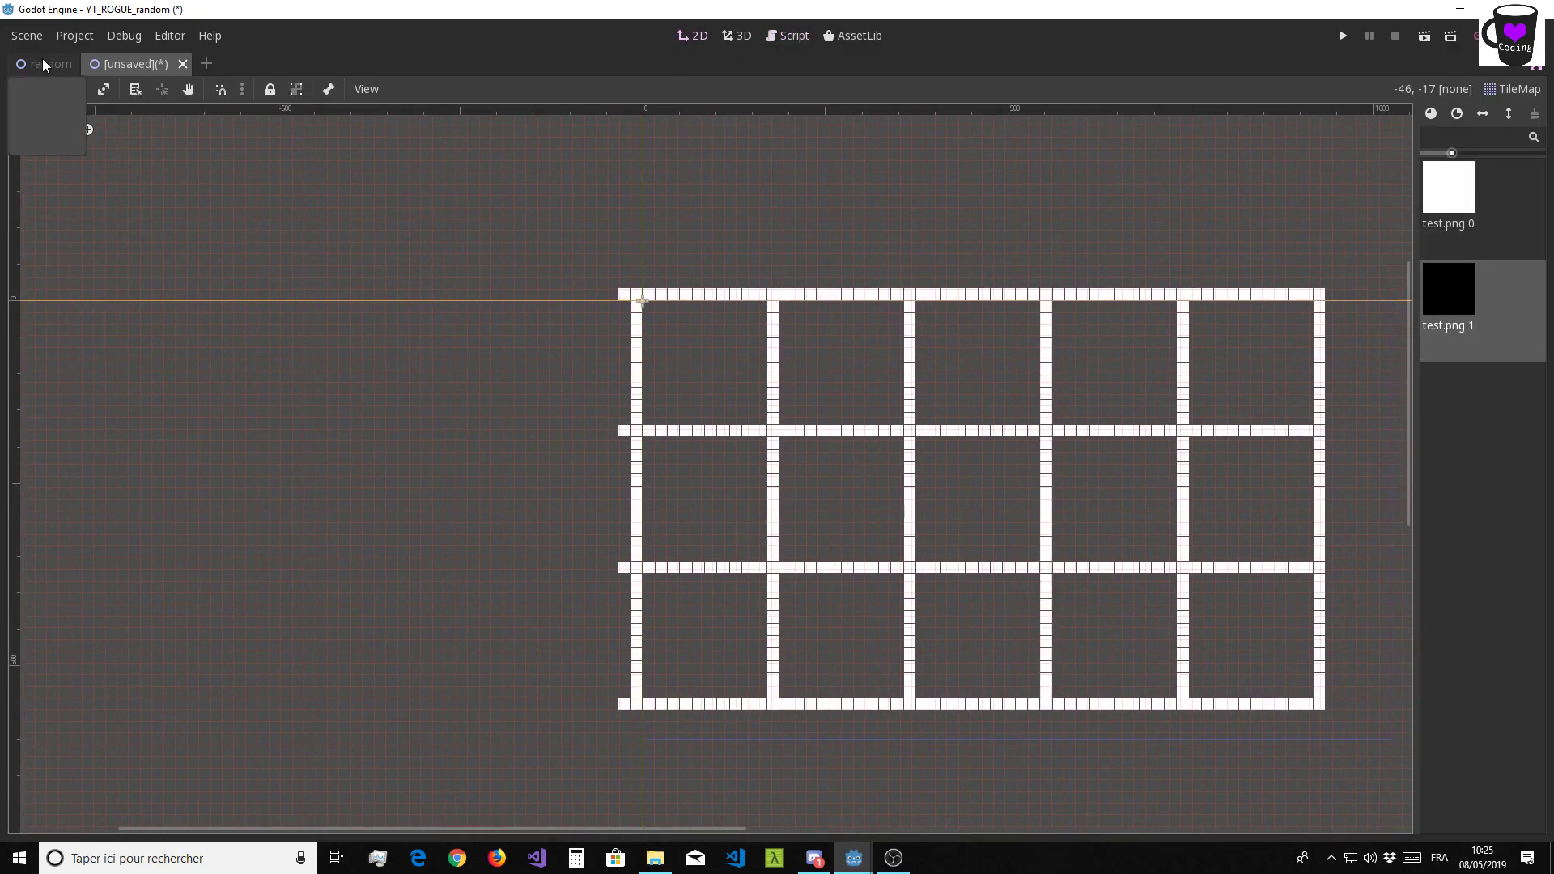
left_click(1530, 67)
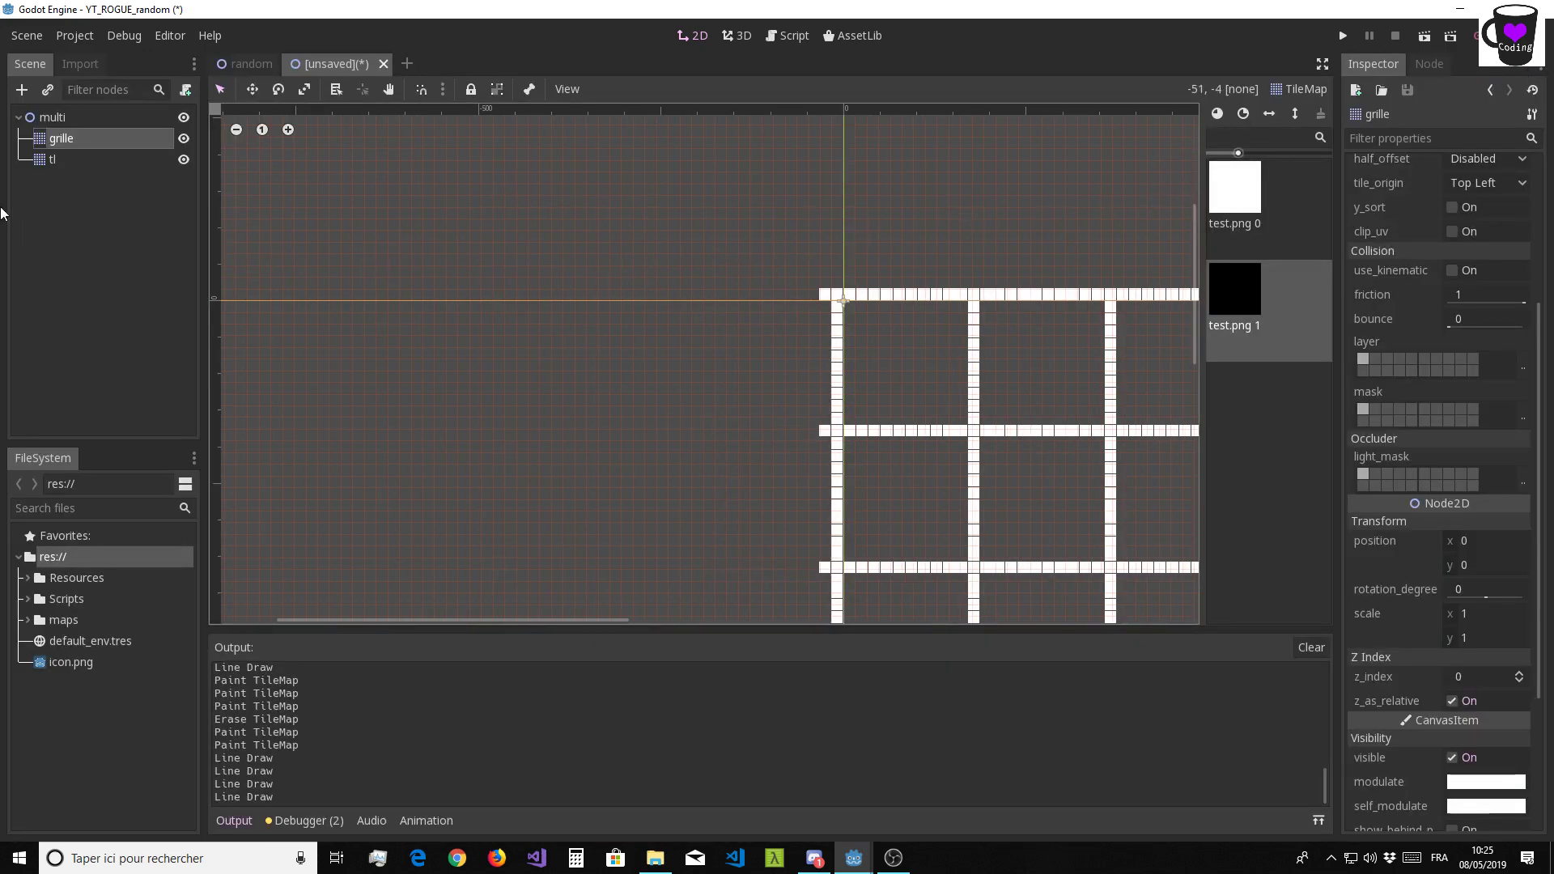
left_click(56, 161)
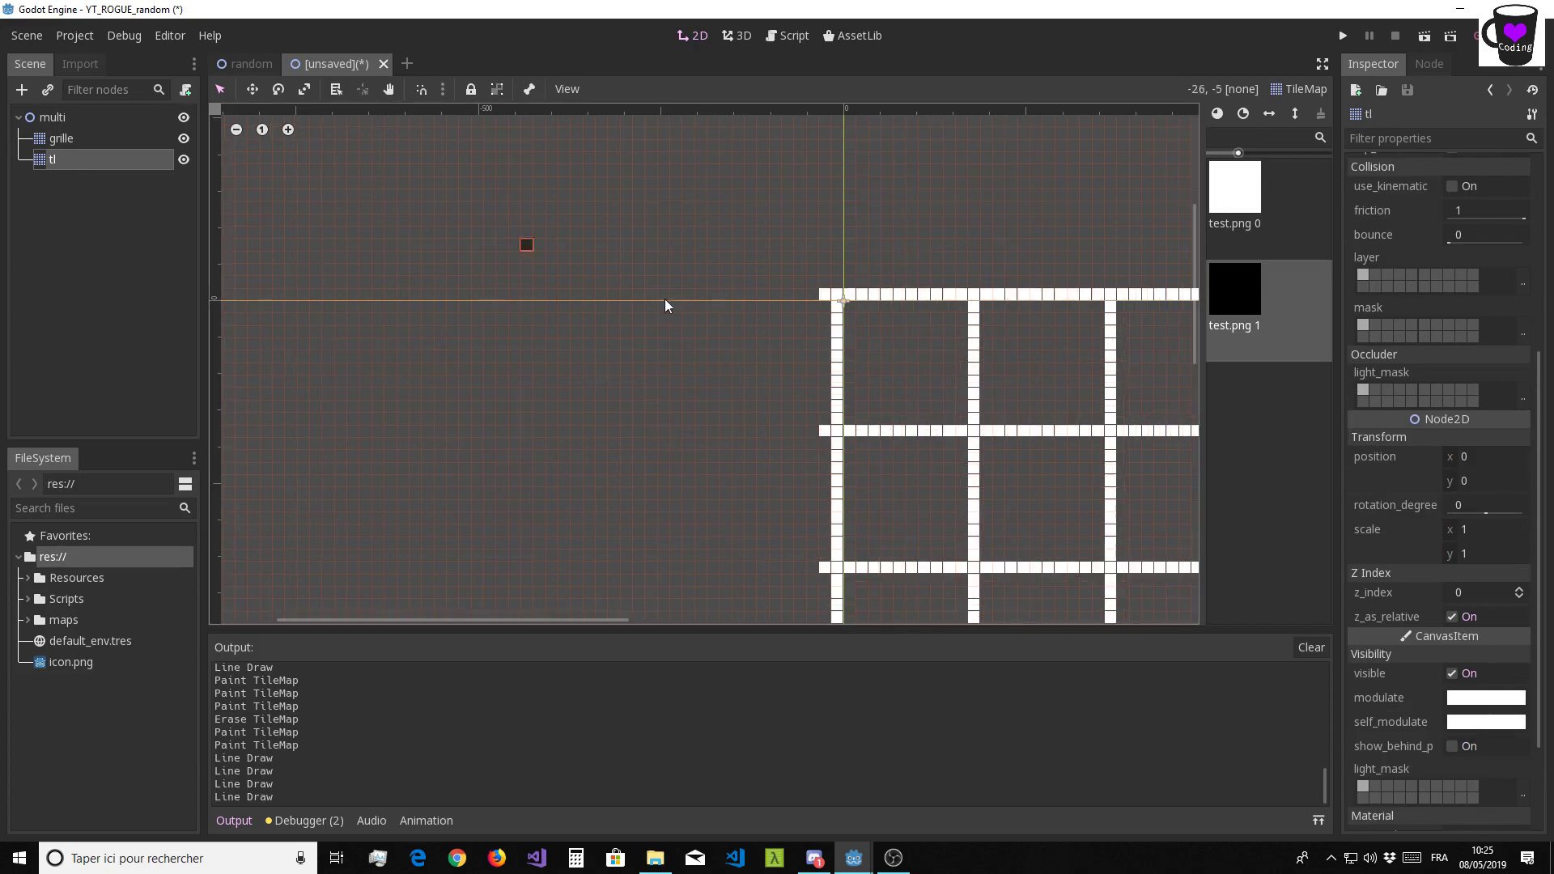
scroll(1437, 437, "up", 5)
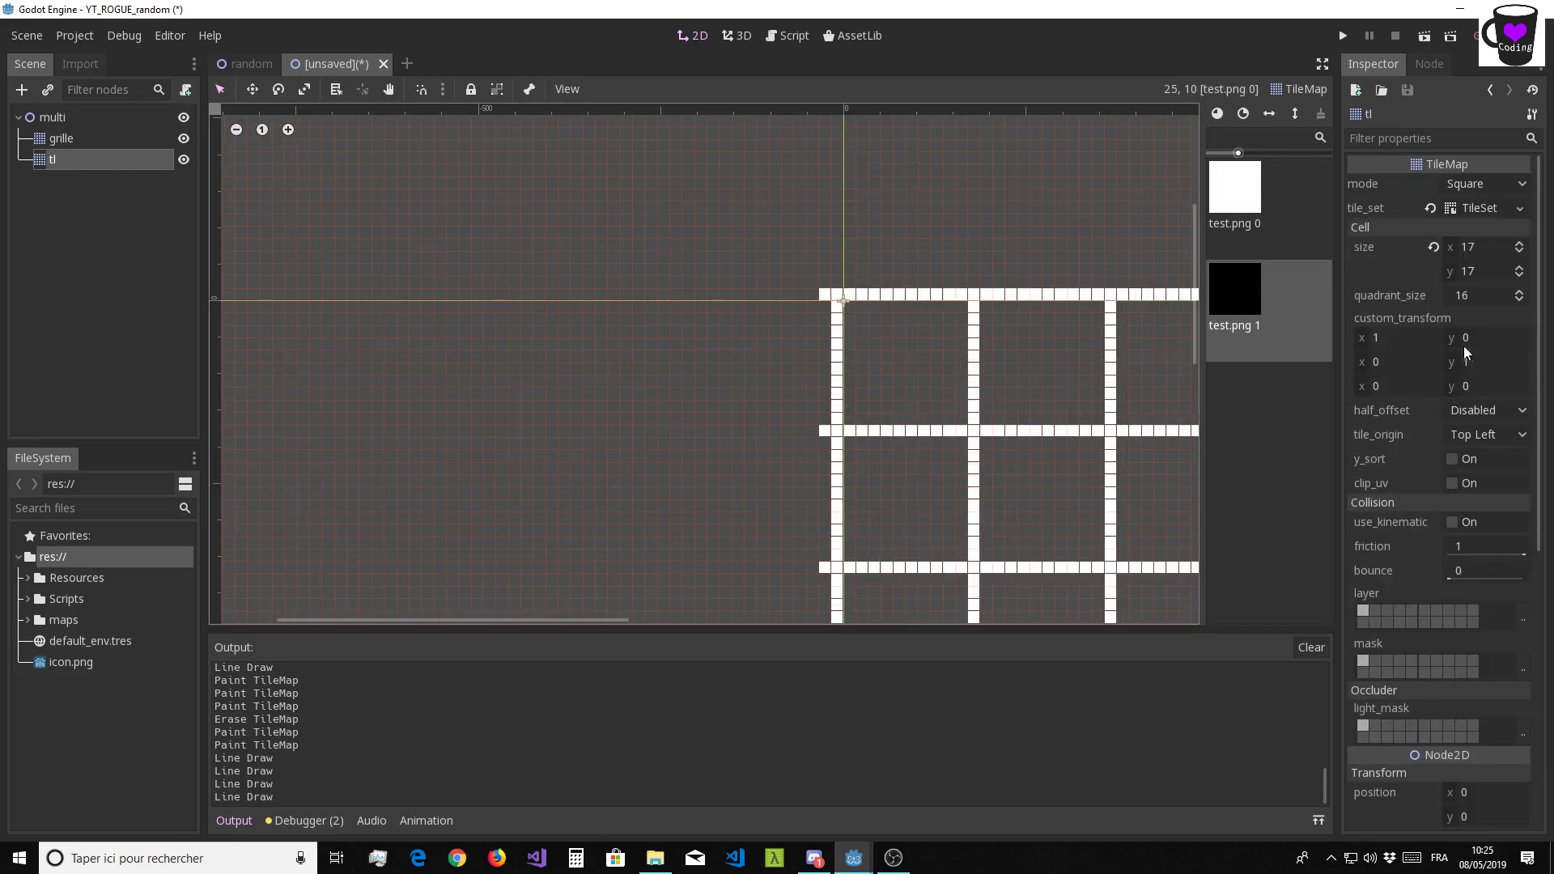
Set the tl TileMap's cell size to 16 × 16
left_click(1489, 251)
type("1")
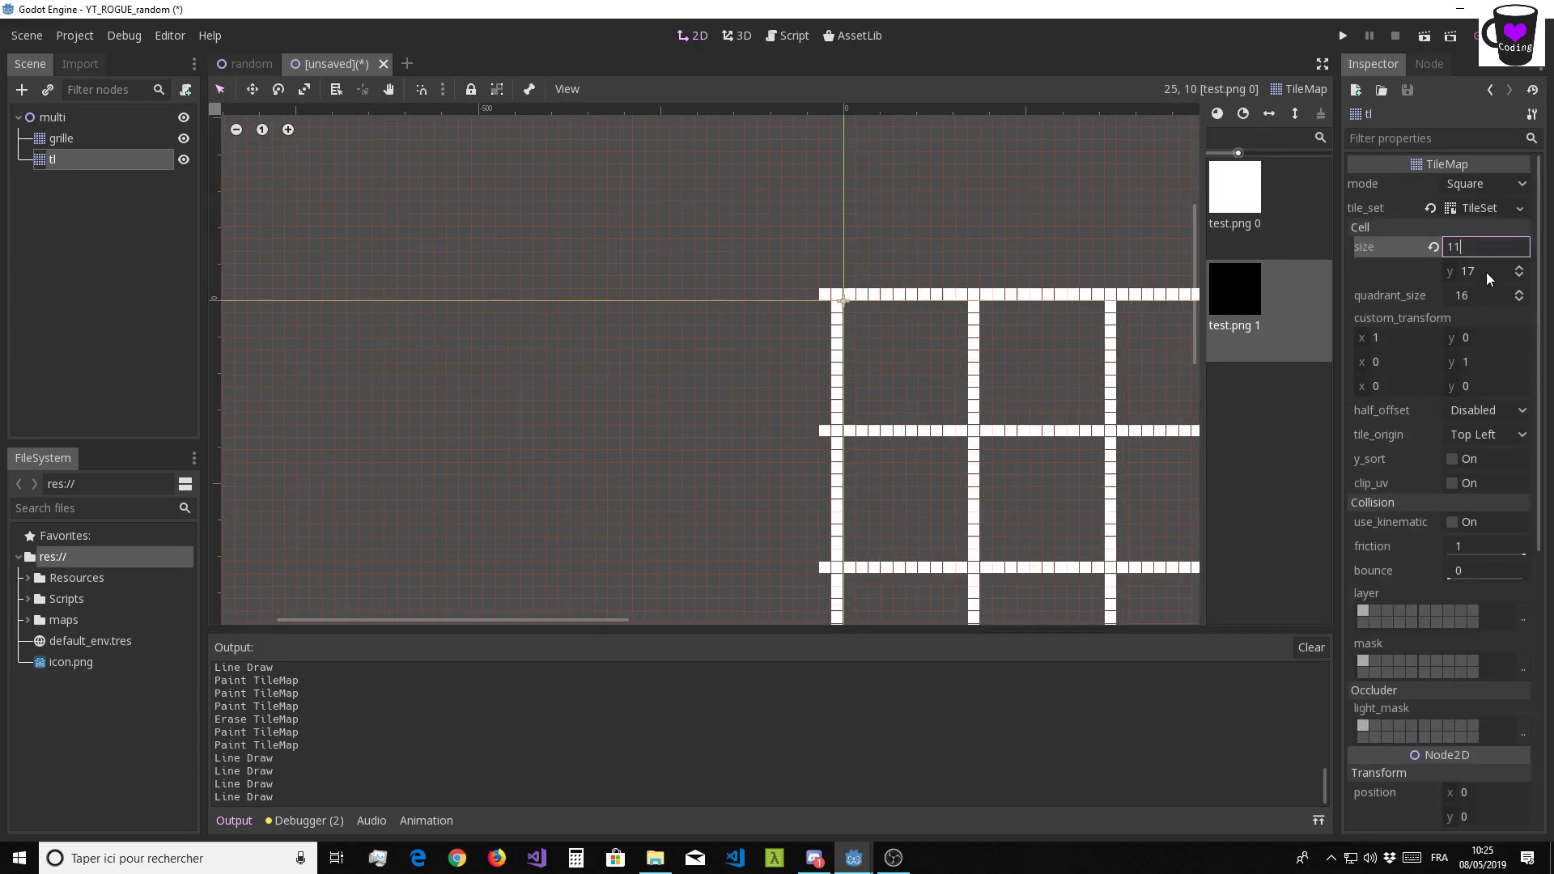
key("BackSpace")
type("6")
key("Return")
left_click(1456, 271)
type("16")
key("Return")
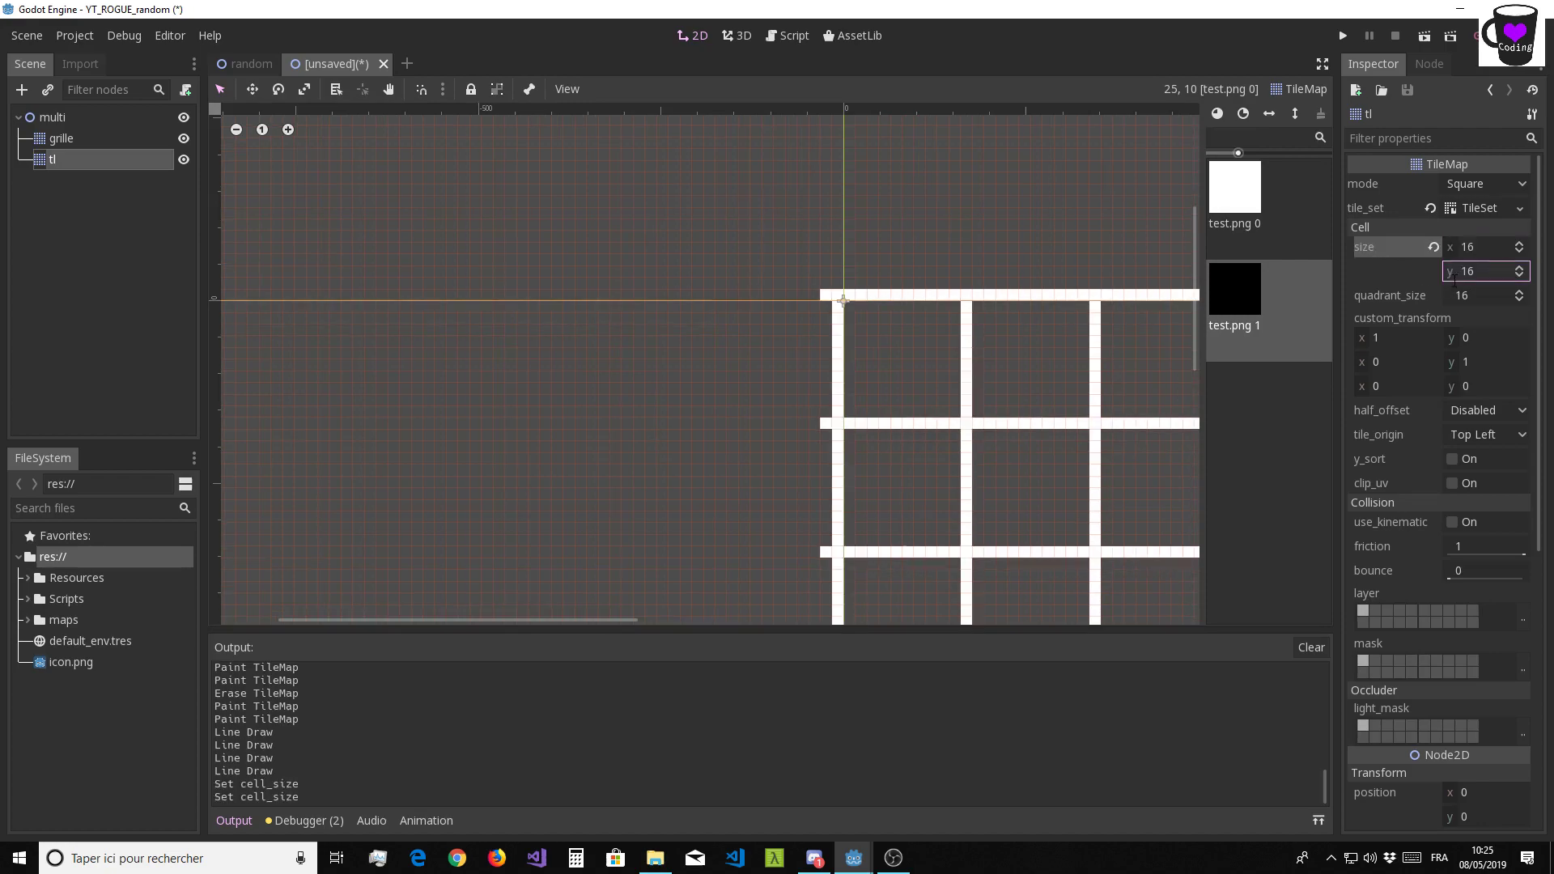
middle_click_drag(946, 295, 739, 260)
scroll(717, 302, "up", 2)
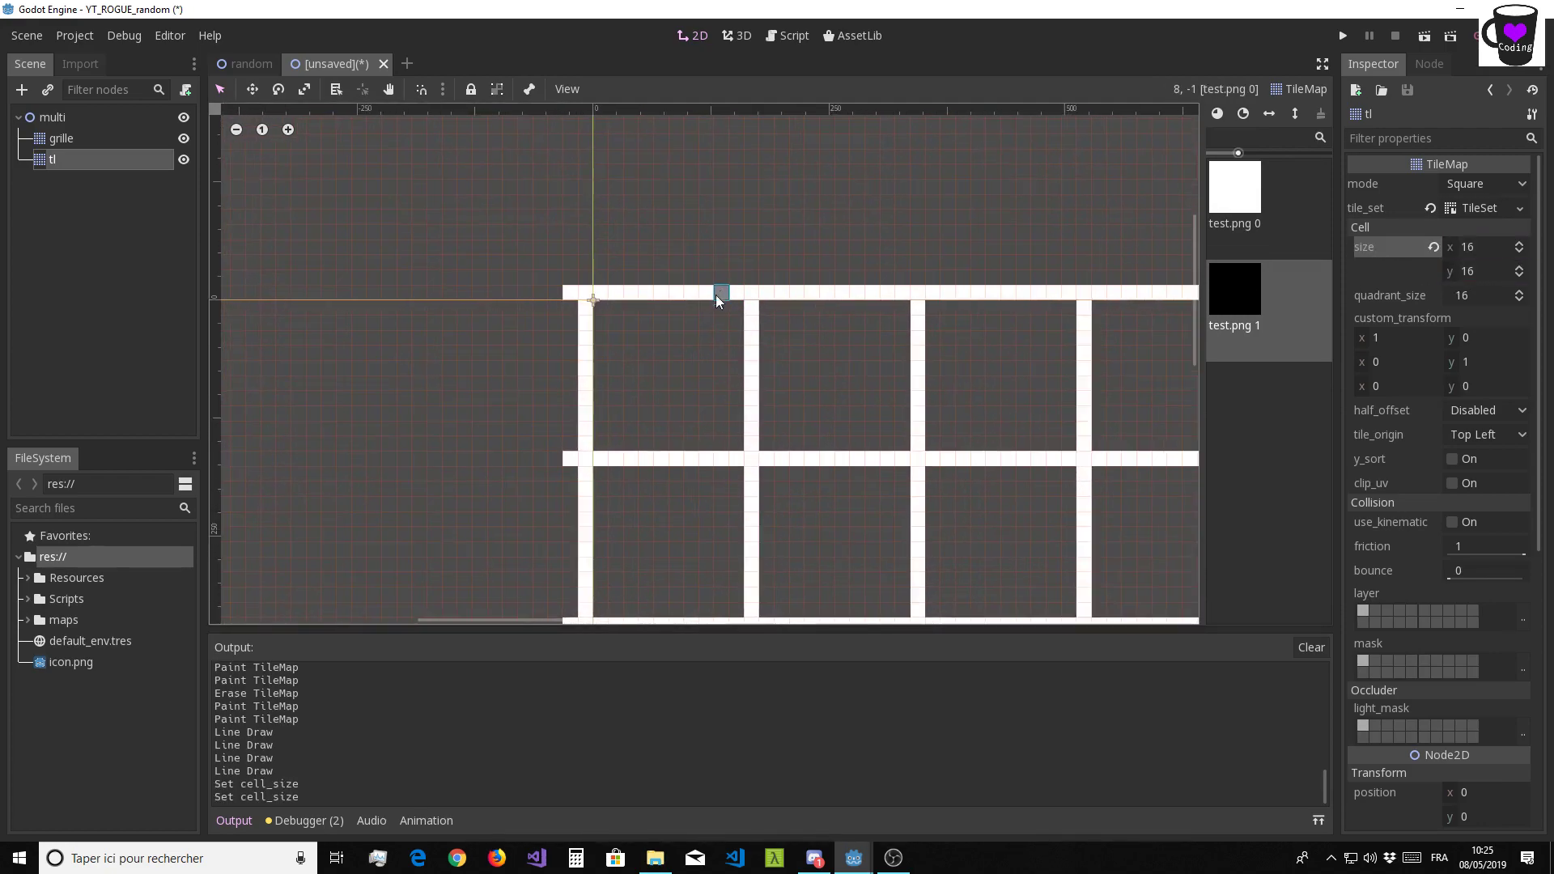
scroll(717, 302, "up", 1)
Reselect the grille layer and hide the side panels
left_click(81, 144)
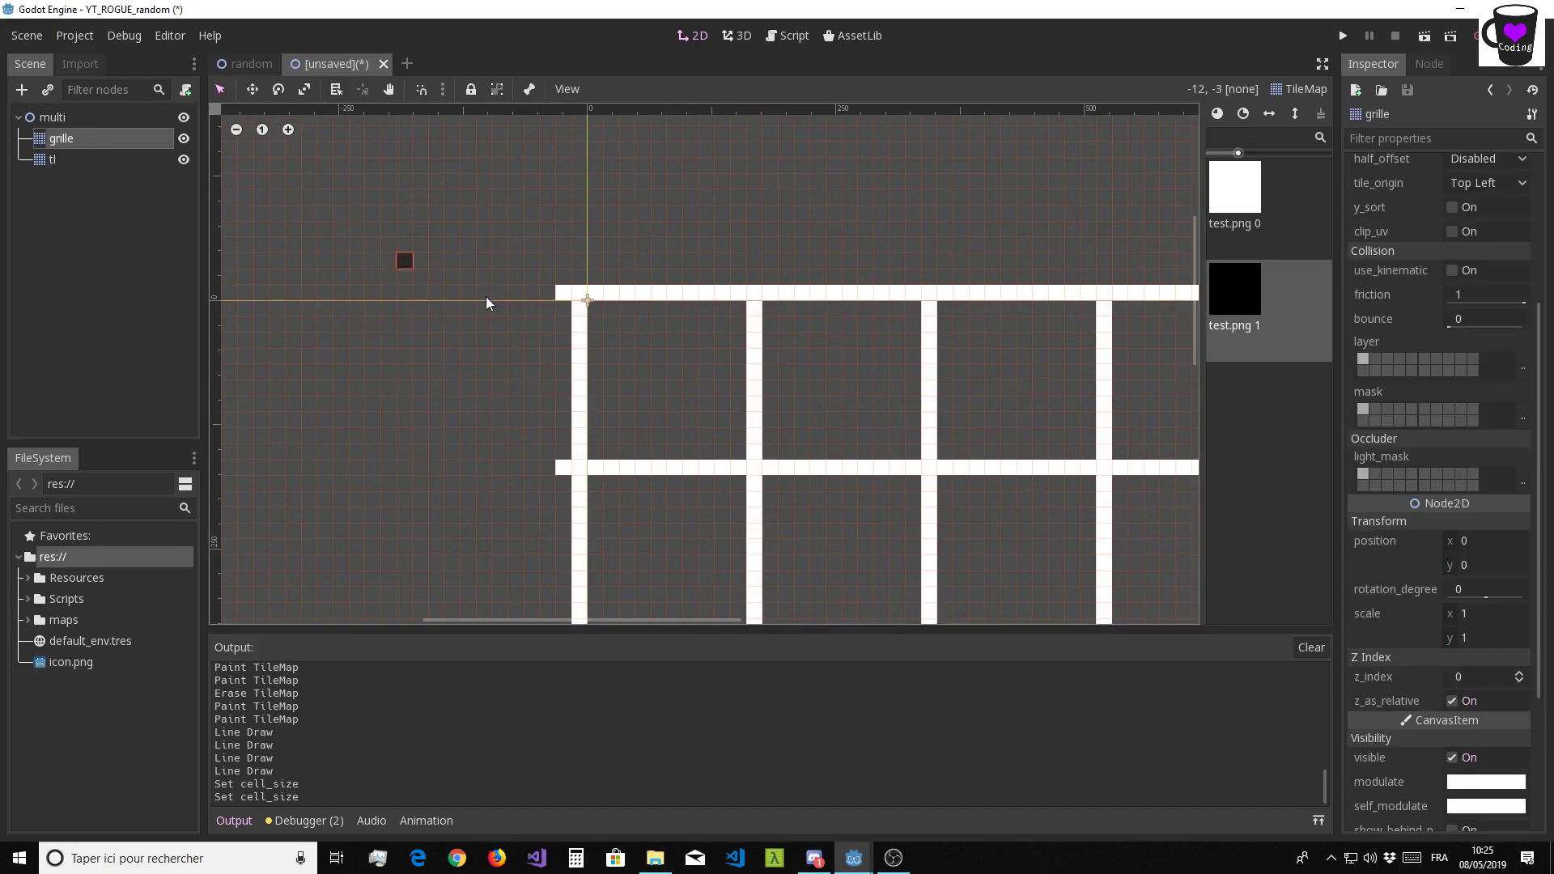
mouse_move(631, 323)
middle_mouse_down()
mouse_move(752, 263)
mouse_move(839, 337)
middle_mouse_up()
left_click(1322, 65)
scroll(810, 332, "up", 5)
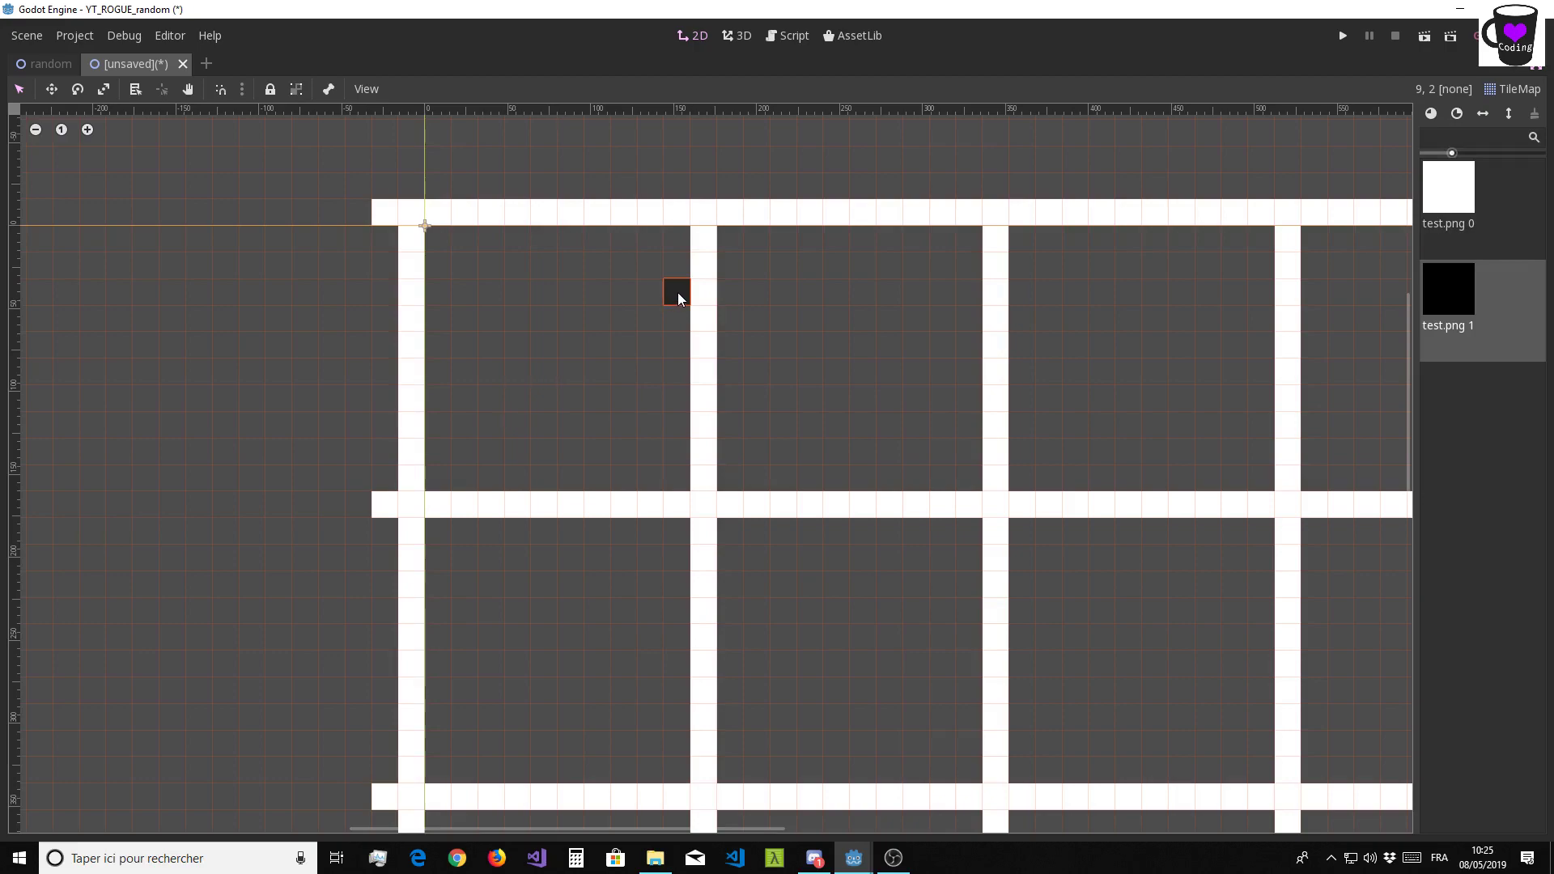
Paint the first room's black walls and the second room's left wall
left_click_drag(678, 299, 676, 243)
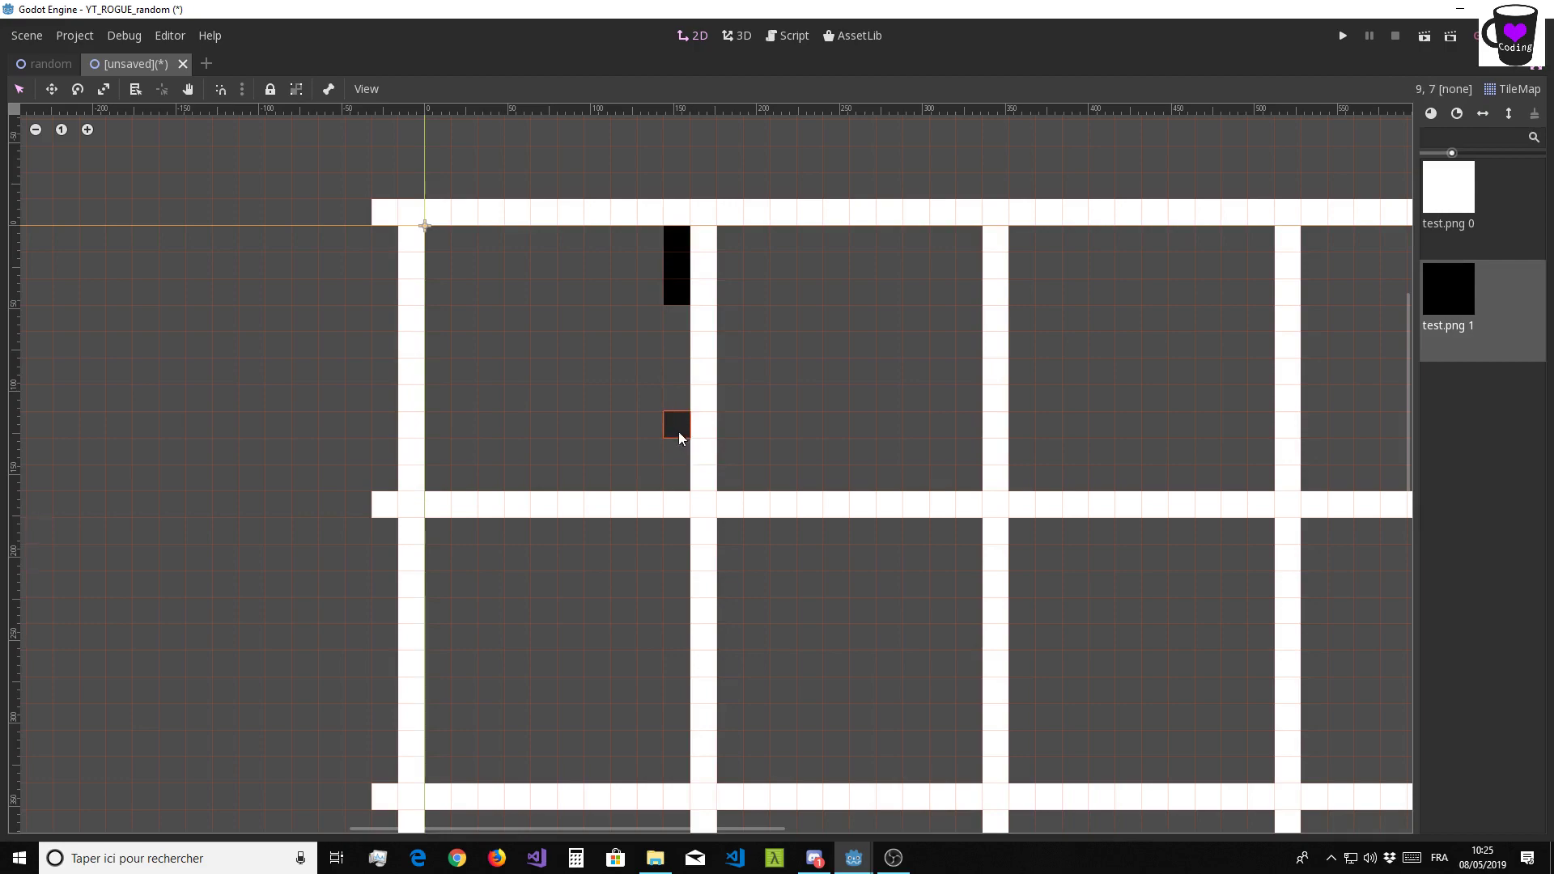
left_click_drag(678, 437, 672, 471)
middle_click_drag(741, 357, 634, 385)
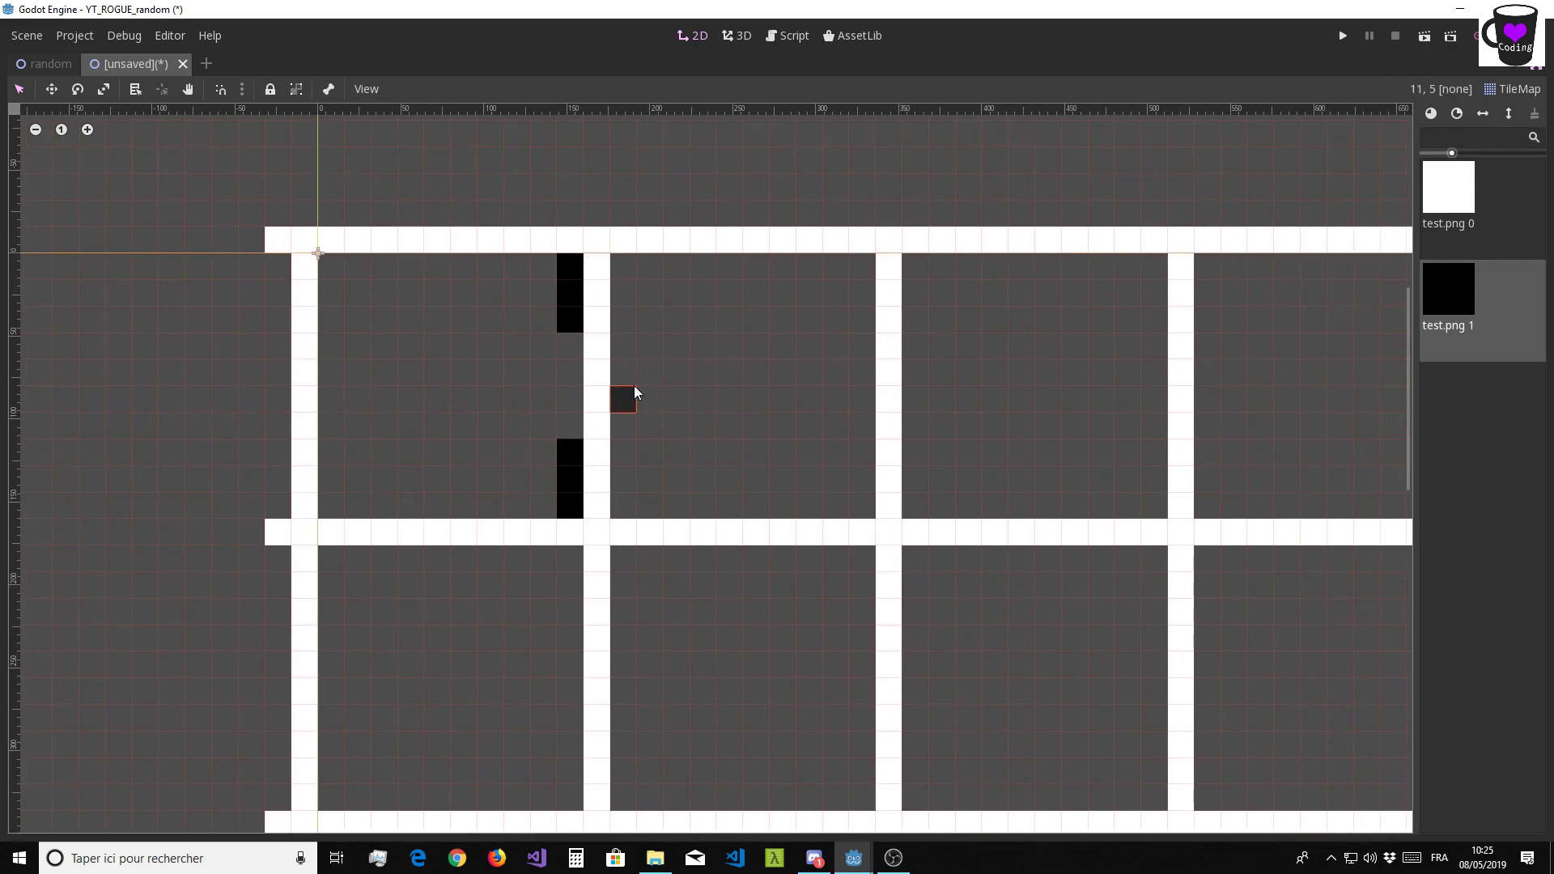
left_click_drag(618, 314, 620, 267)
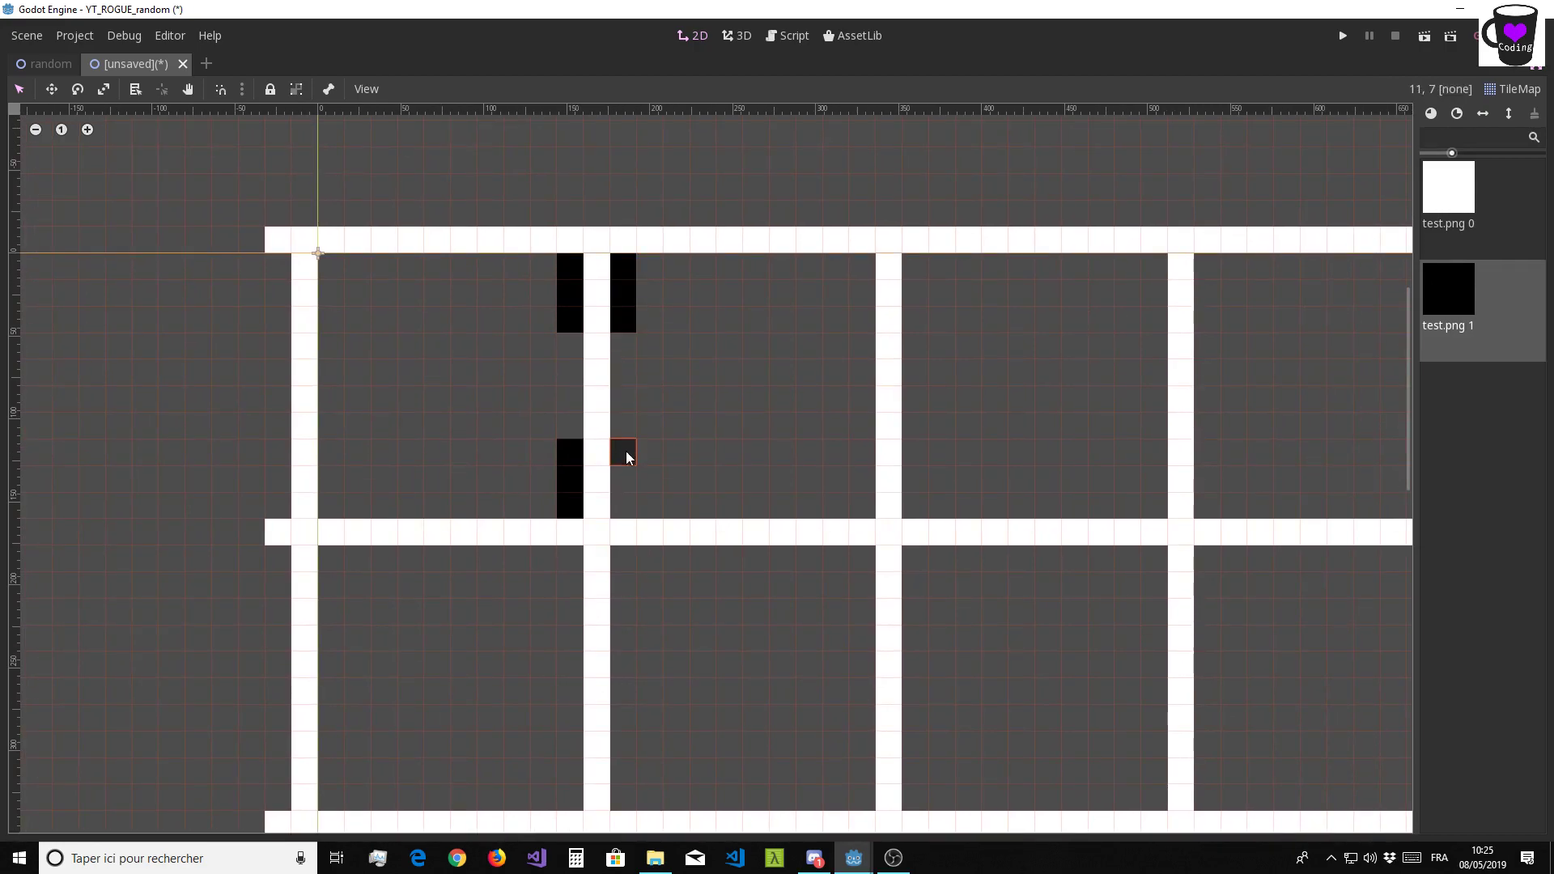
left_click_drag(624, 450, 624, 505)
left_click(527, 274)
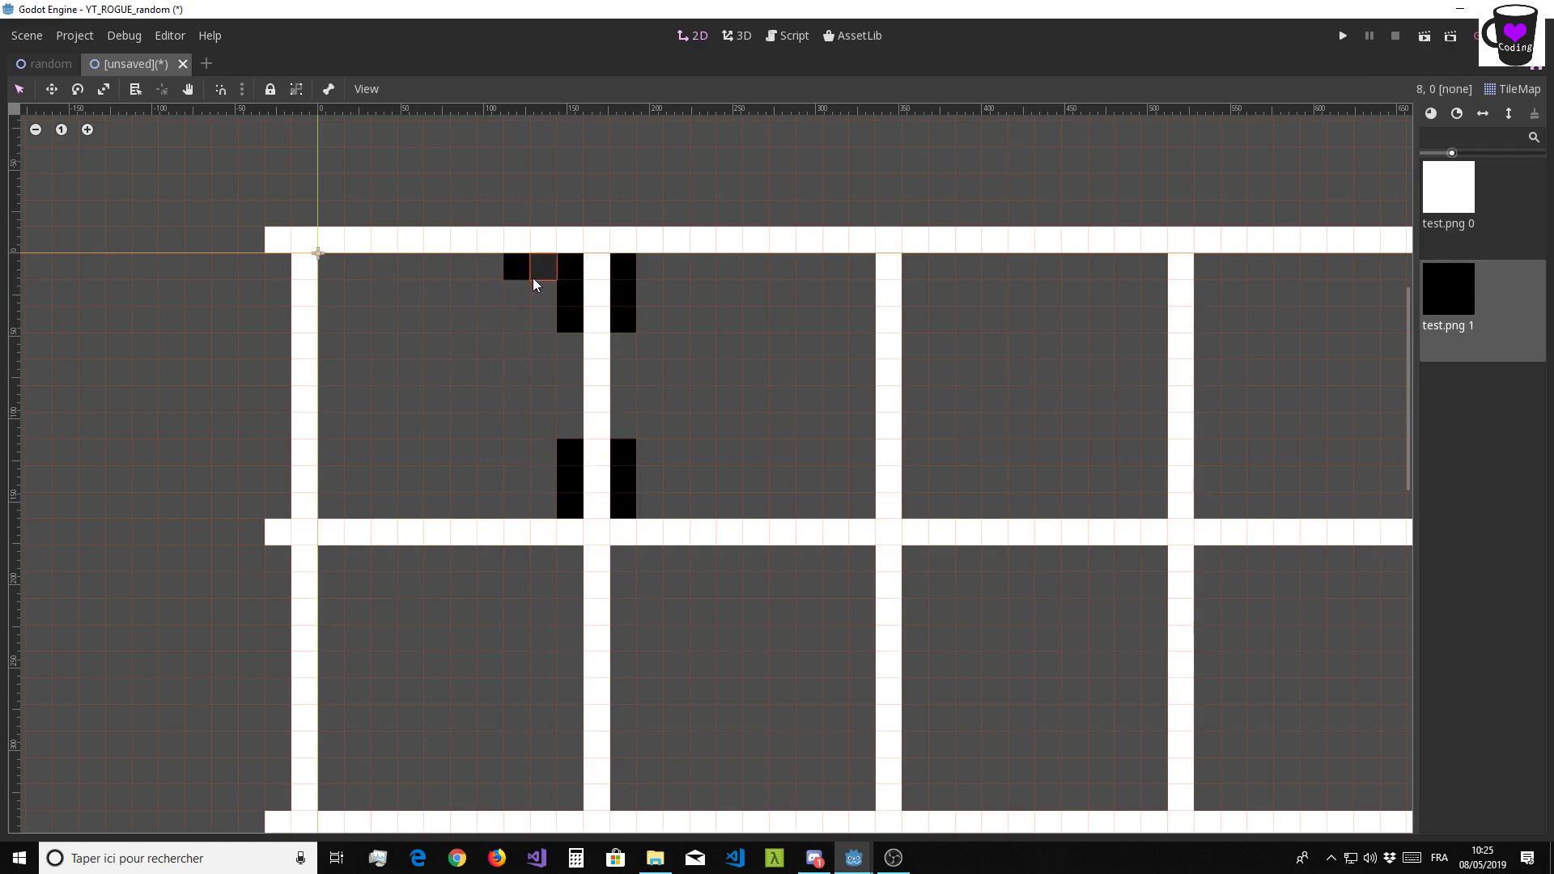
left_click_drag(509, 507, 544, 508)
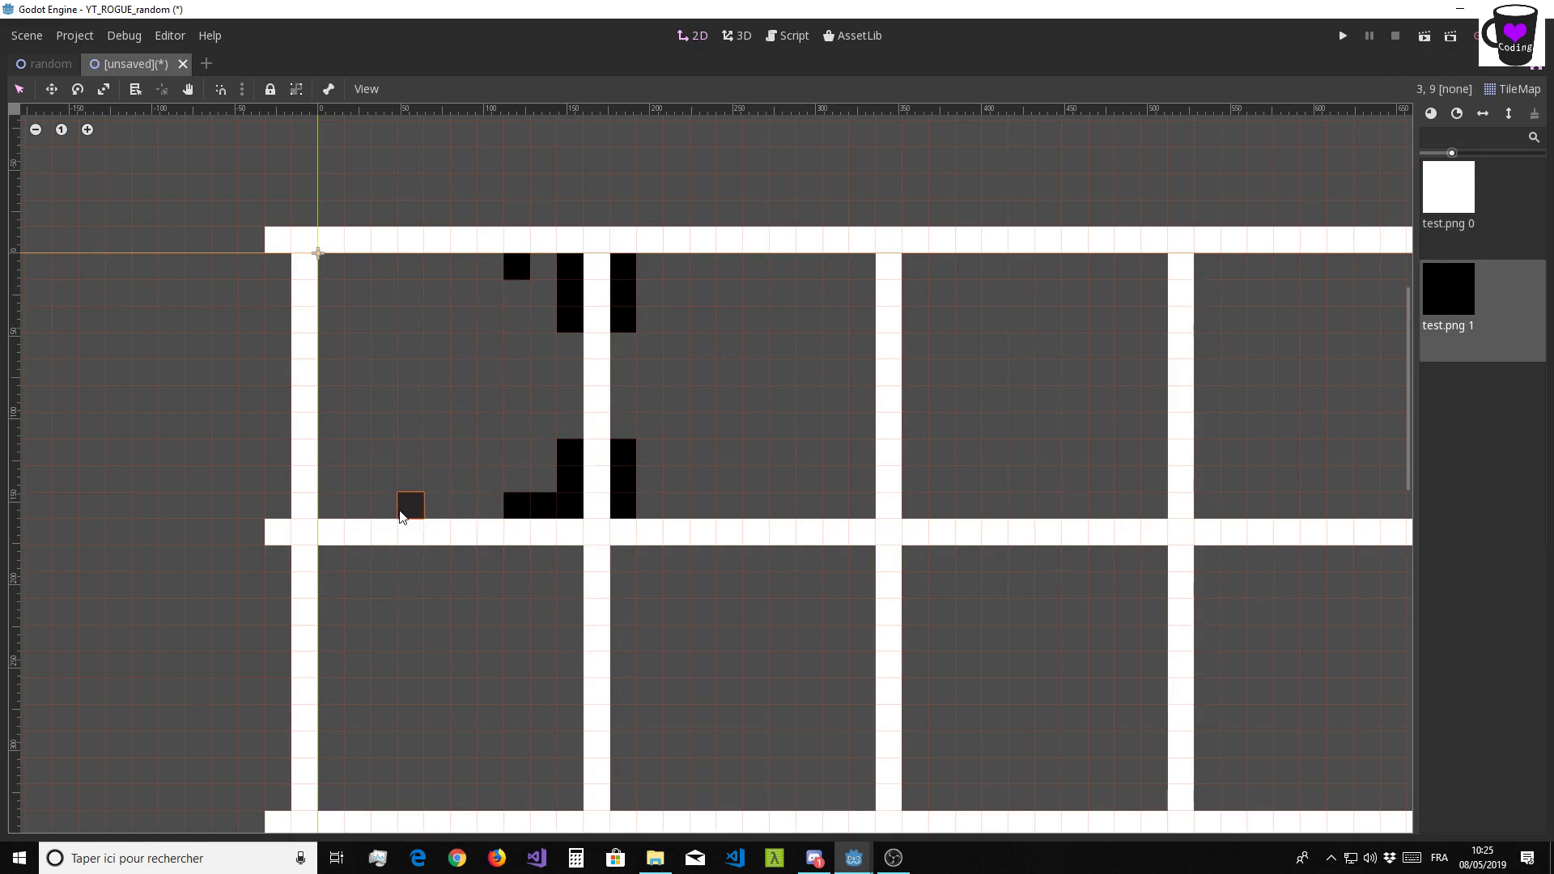
mouse_move(383, 511)
left_mouse_down()
mouse_move(327, 364)
mouse_move(333, 271)
mouse_move(488, 275)
left_mouse_up()
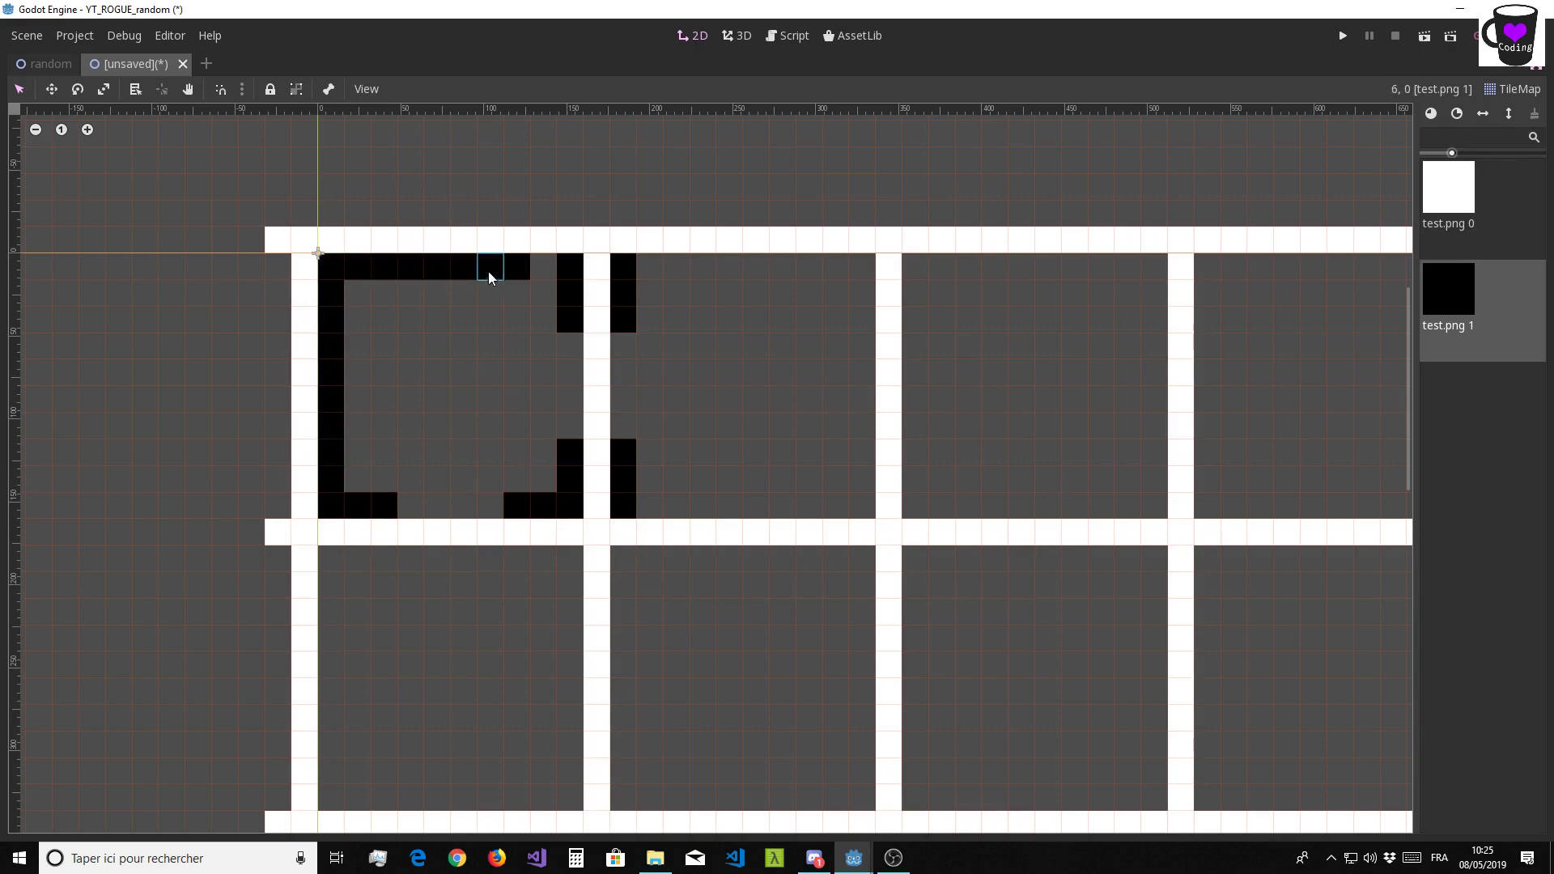
left_click(544, 275)
Paint black walls around the second and third rooms, leaving door gaps
scroll(486, 470, "up", 2)
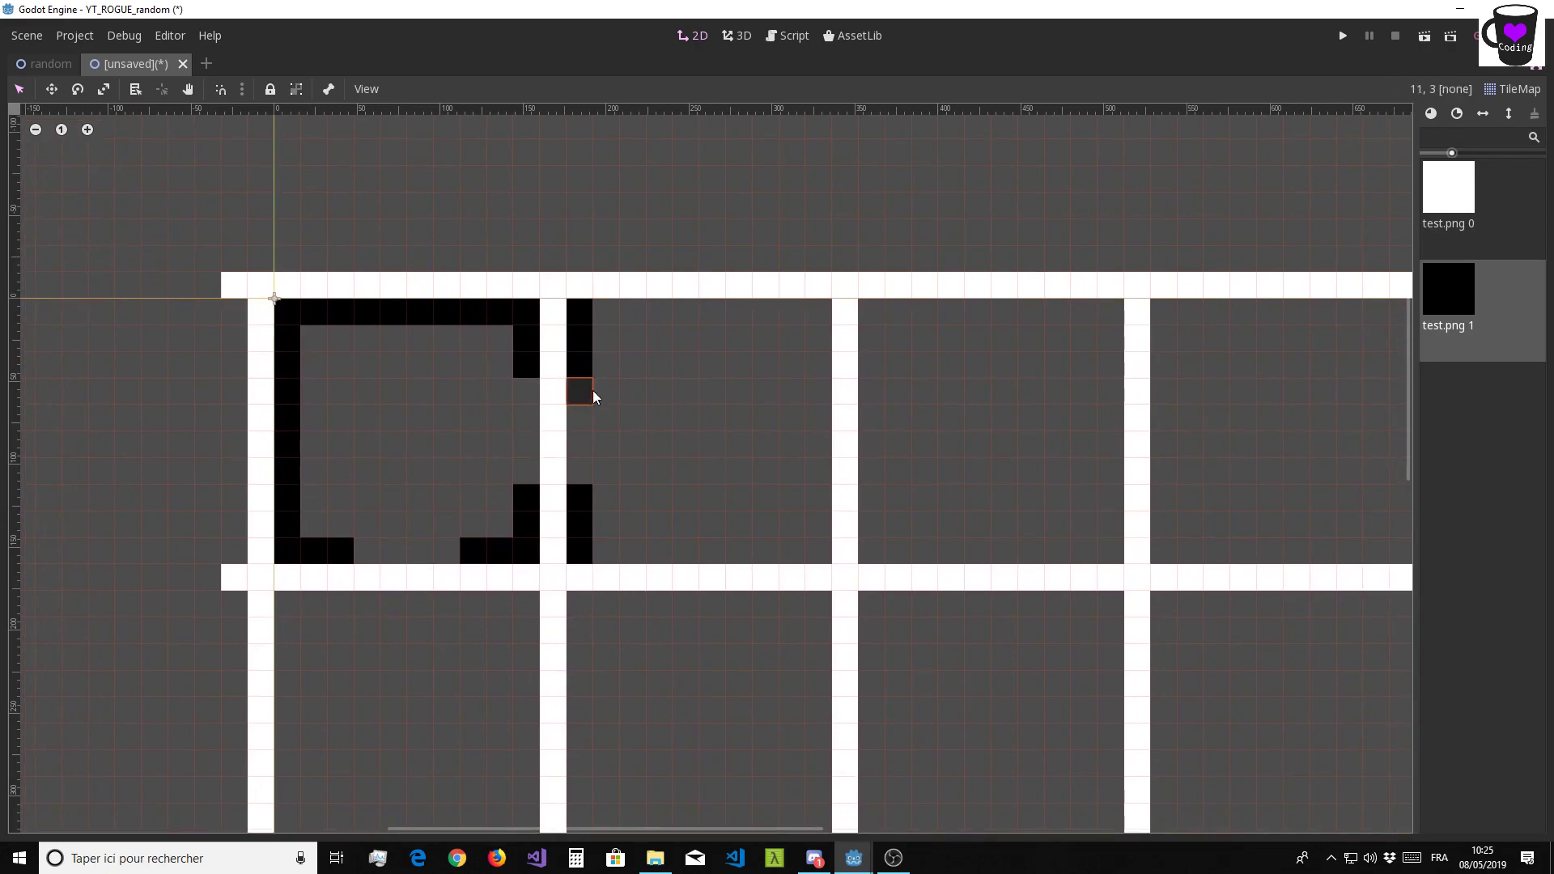
left_click_drag(611, 316, 830, 374)
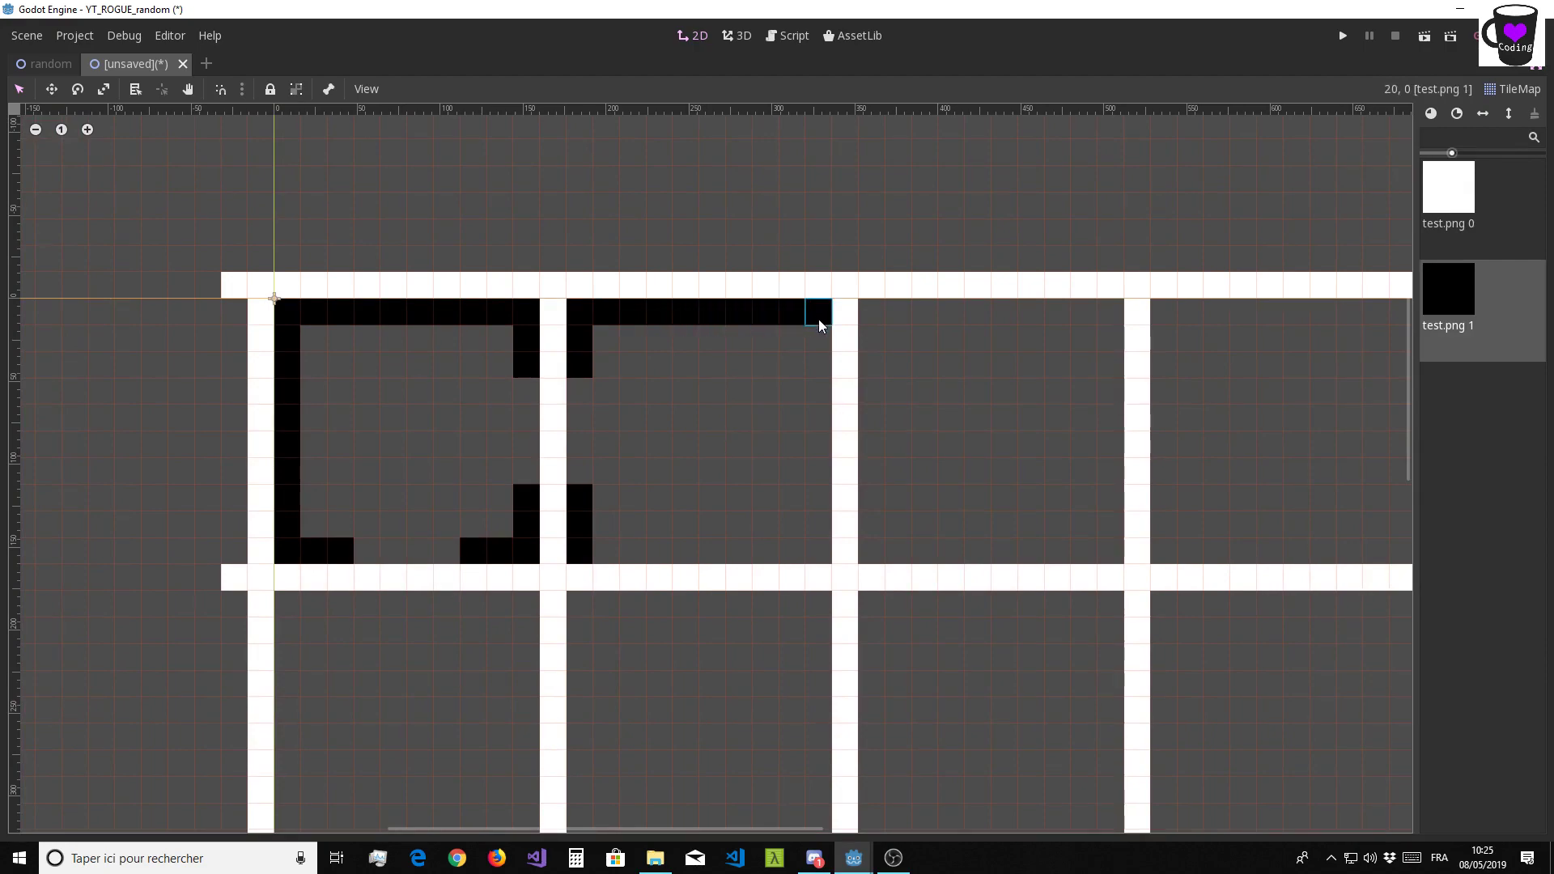
mouse_move(816, 497)
left_mouse_down()
mouse_move(816, 552)
mouse_move(672, 550)
left_mouse_up()
right_click_drag(671, 551, 738, 551)
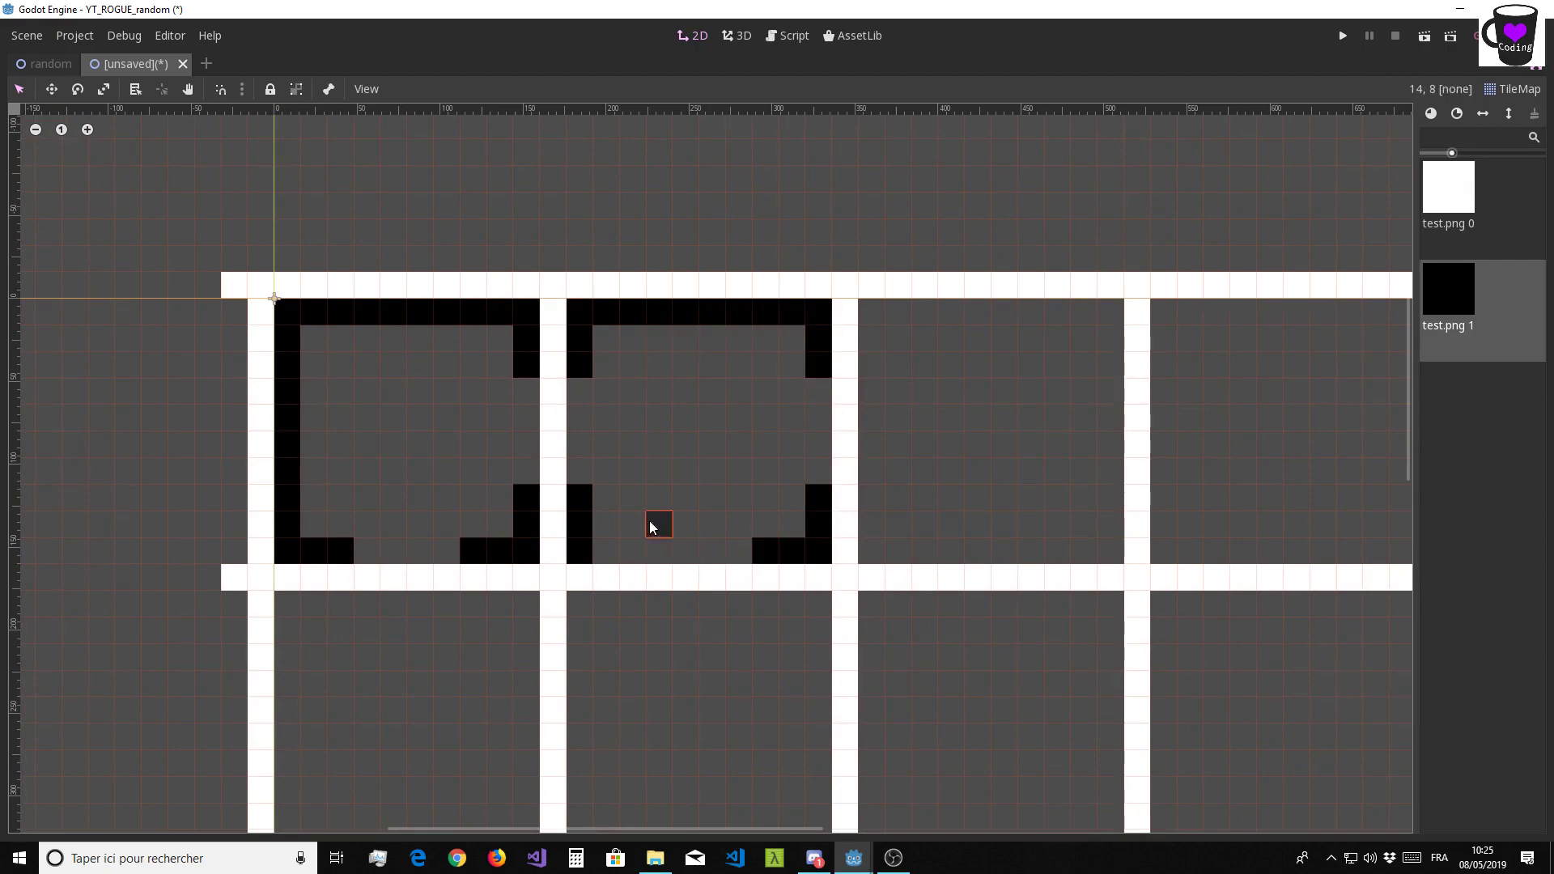
left_click(606, 550)
left_click_drag(601, 563, 637, 556)
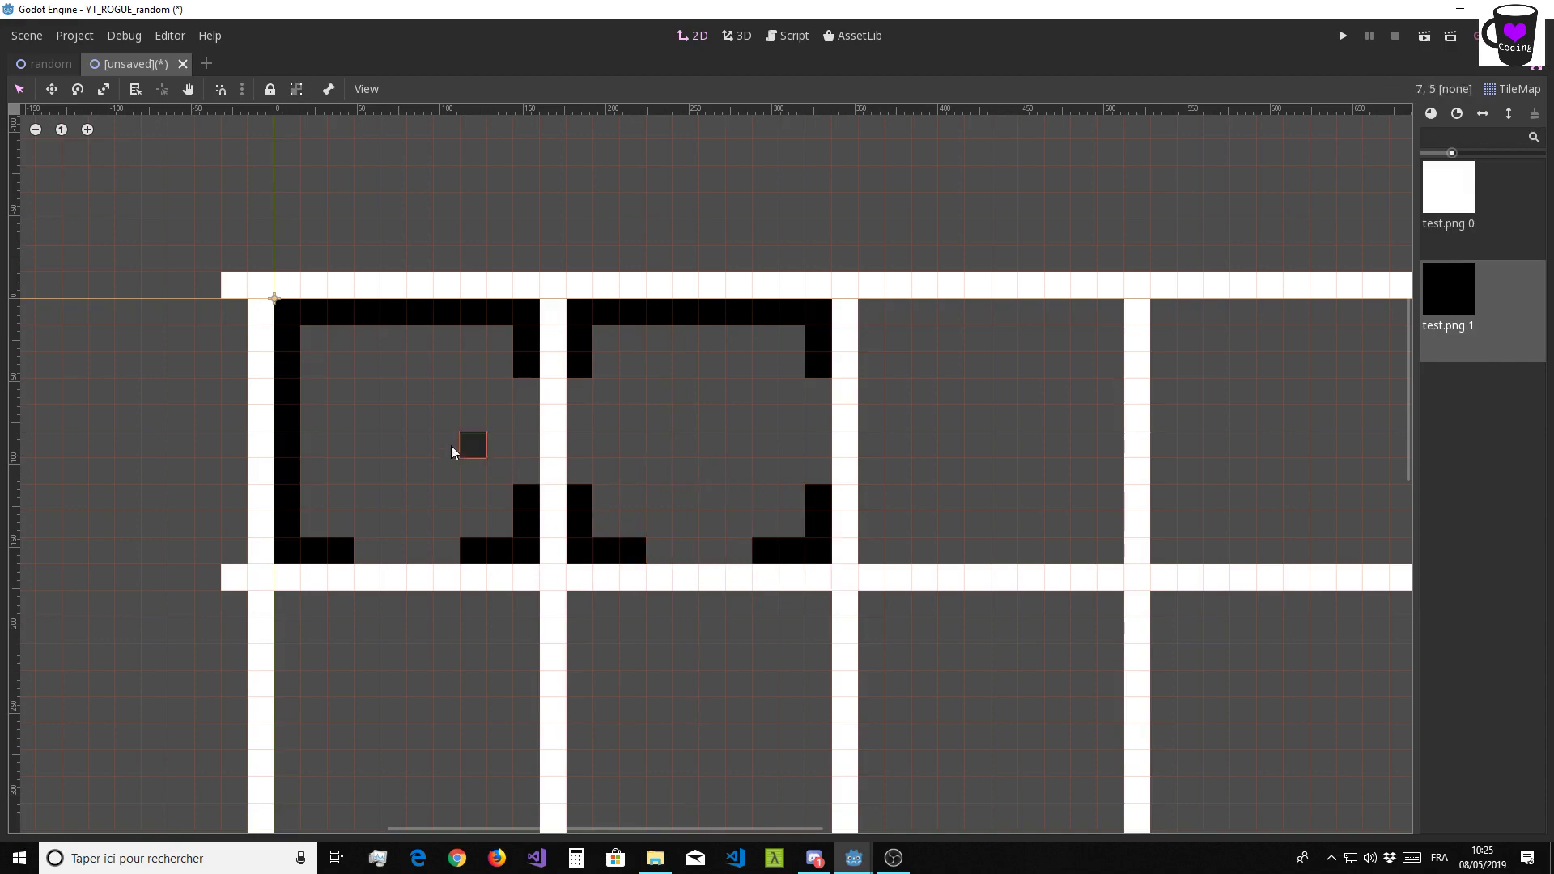
mouse_move(876, 369)
left_mouse_down()
mouse_move(1094, 324)
mouse_move(1115, 557)
left_mouse_up()
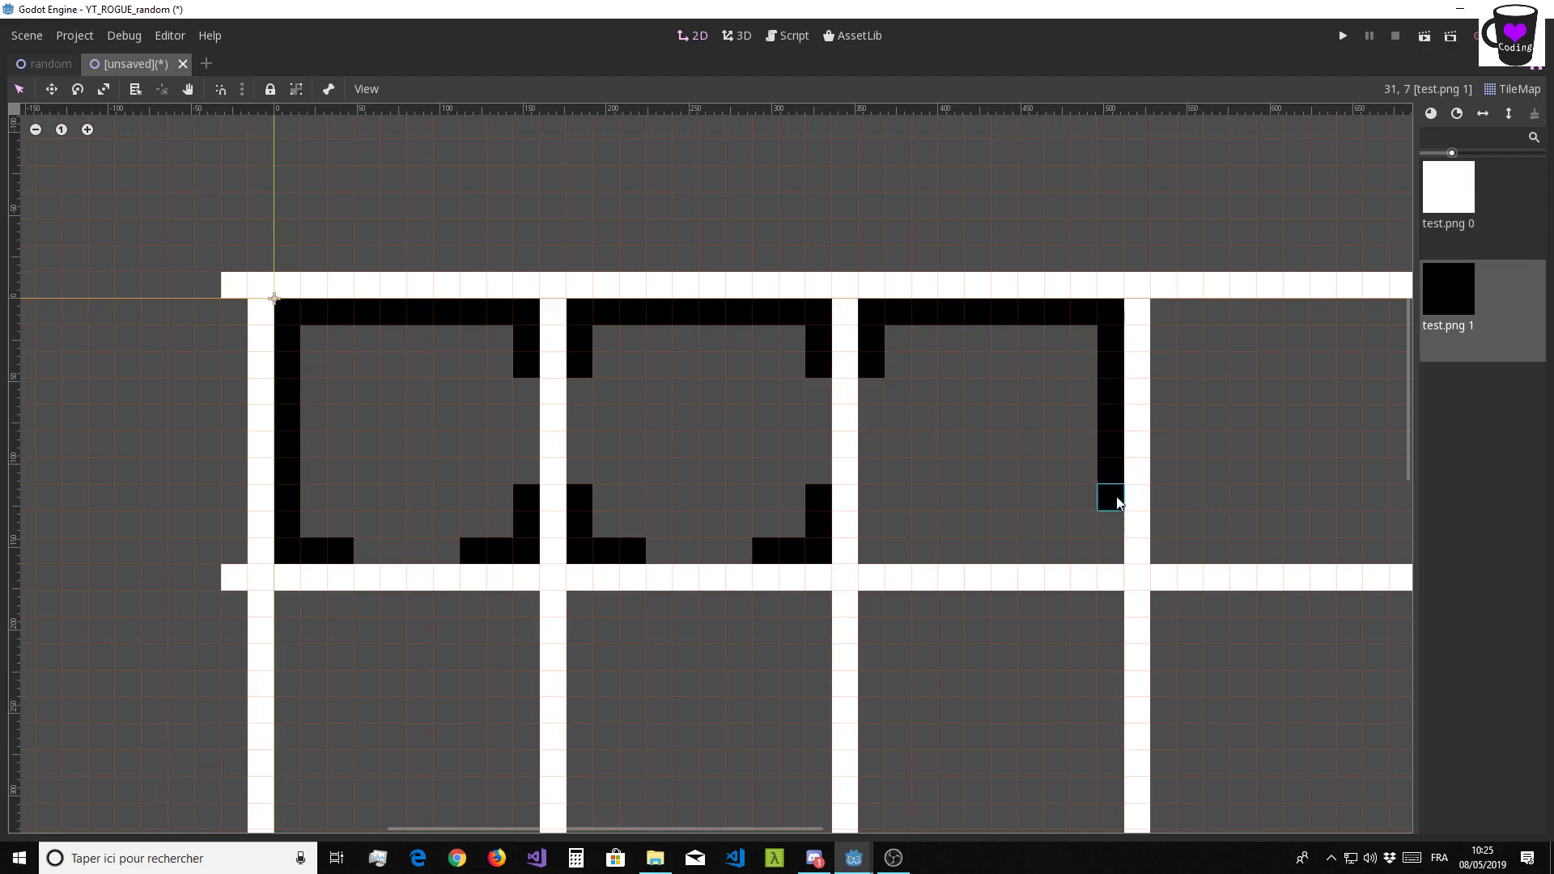
left_click(1057, 551)
left_click_drag(911, 552, 871, 552)
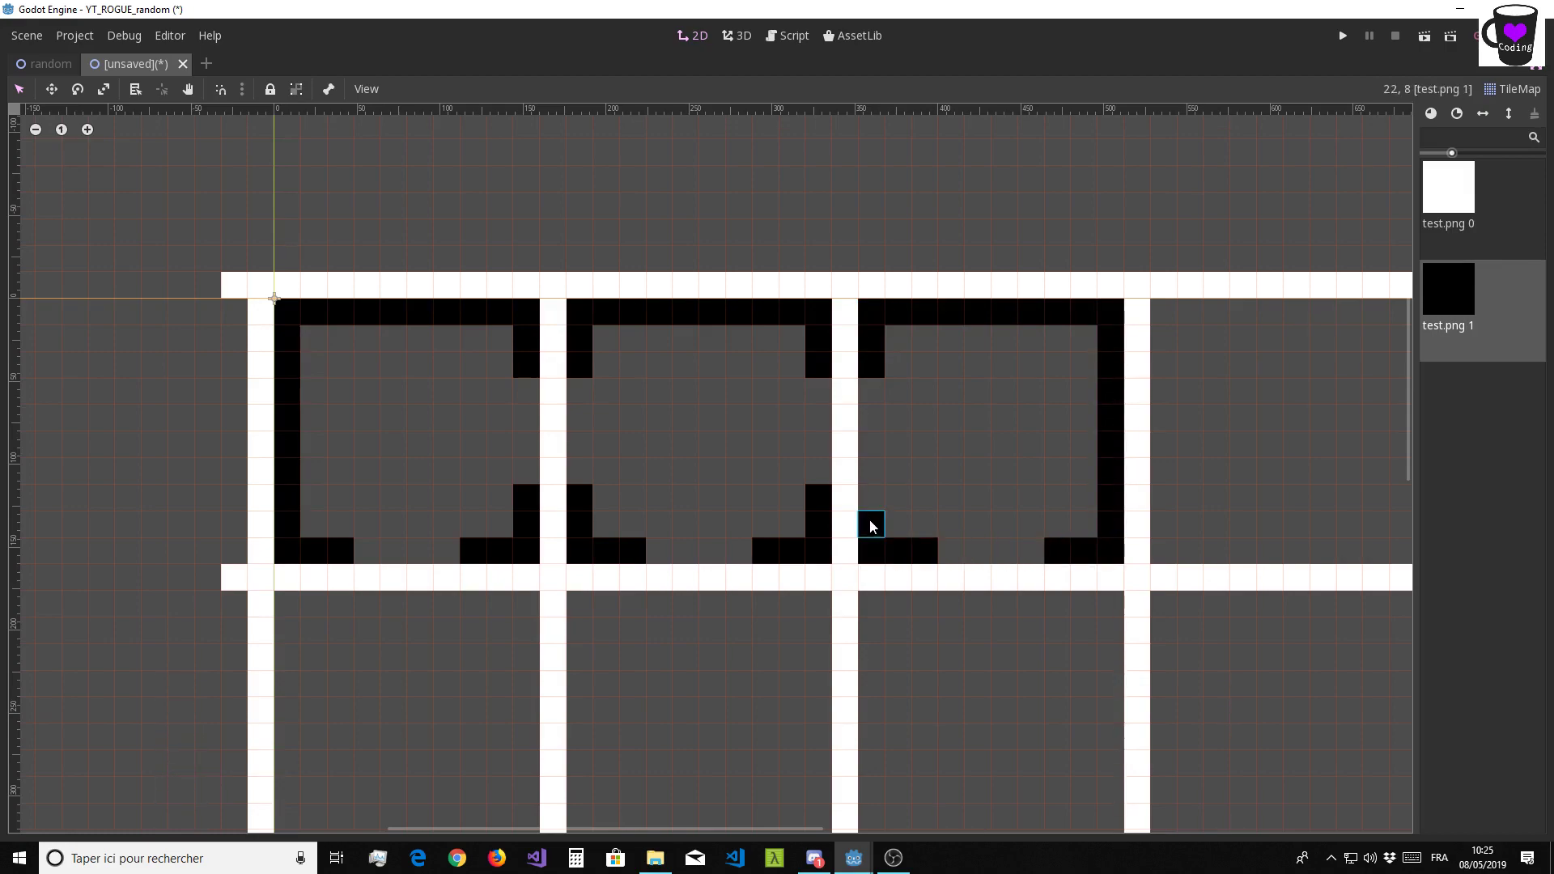
Outline the lower-left room and the second lower room's top corners
middle_click_drag(675, 427, 734, 261)
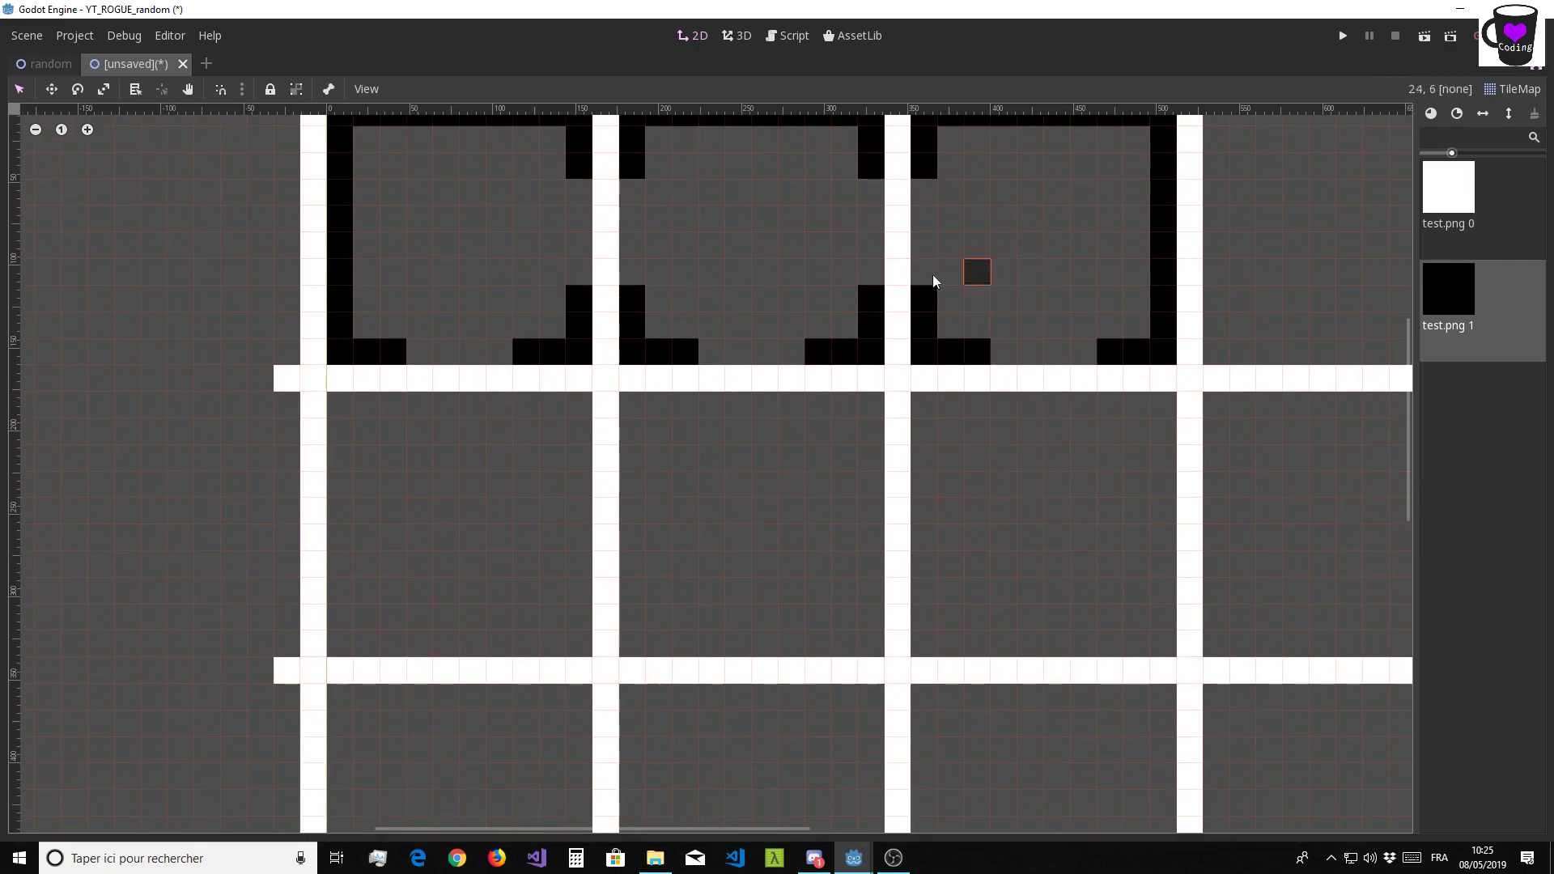
middle_click_drag(551, 493, 624, 396)
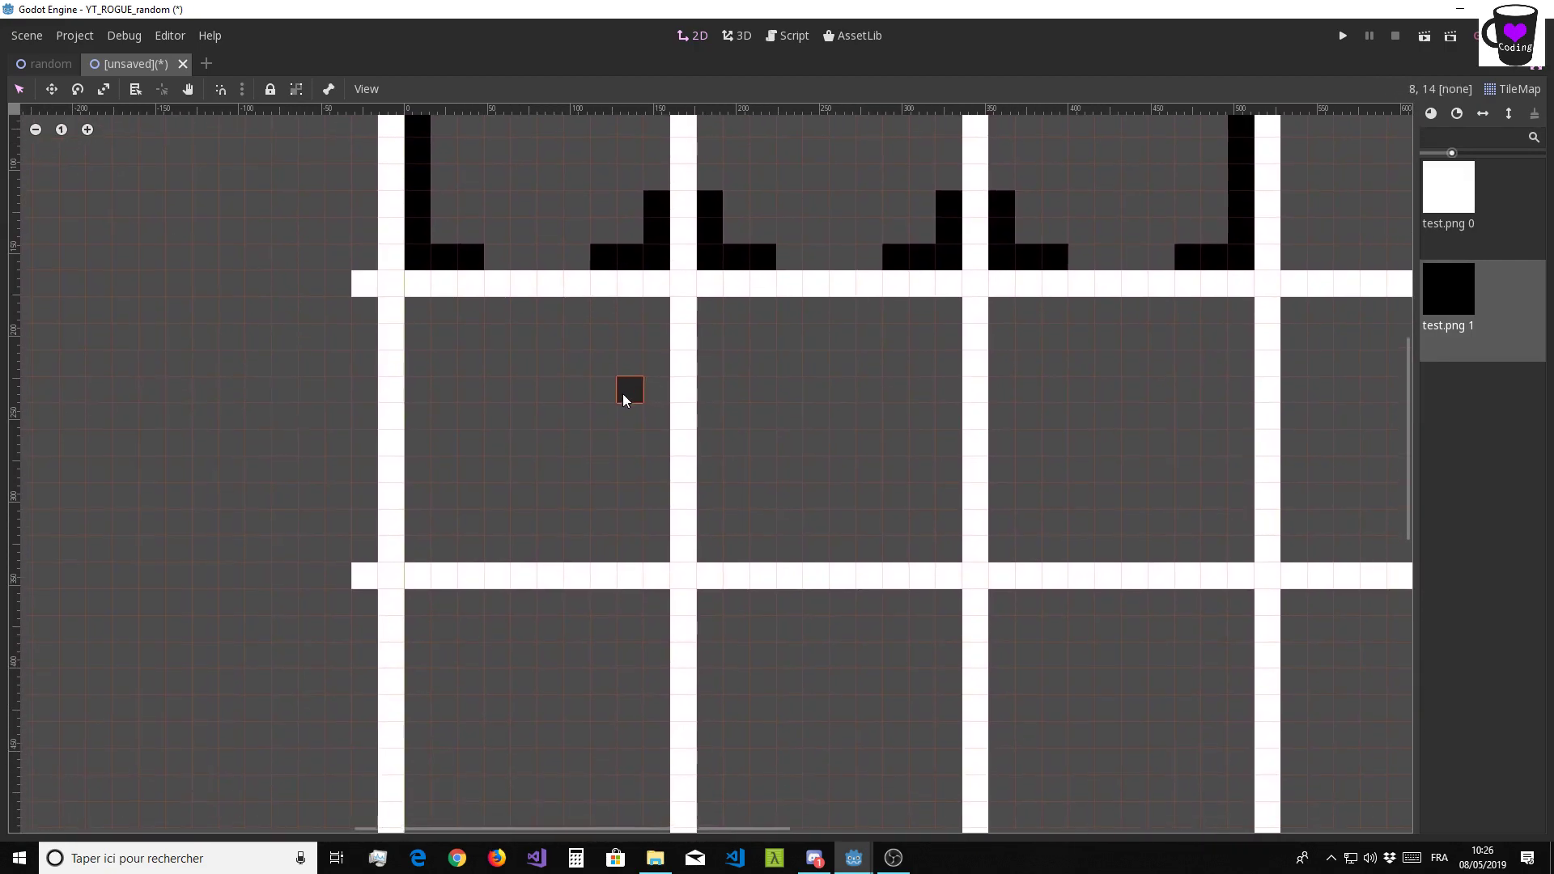
left_click_drag(462, 314, 428, 314)
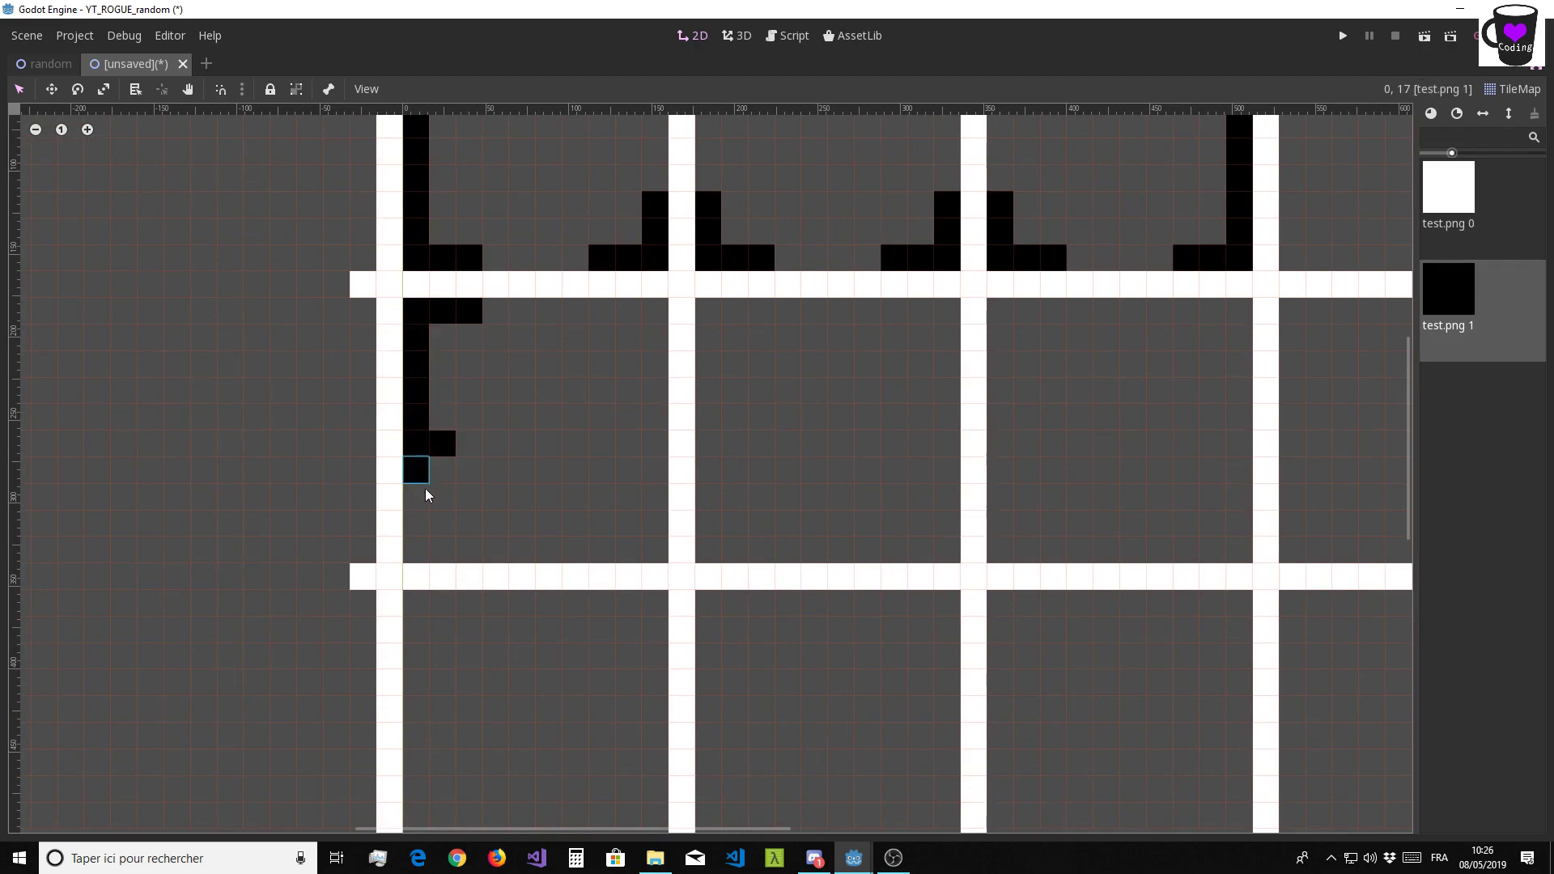
left_click_drag(420, 560, 470, 552)
right_click(442, 443)
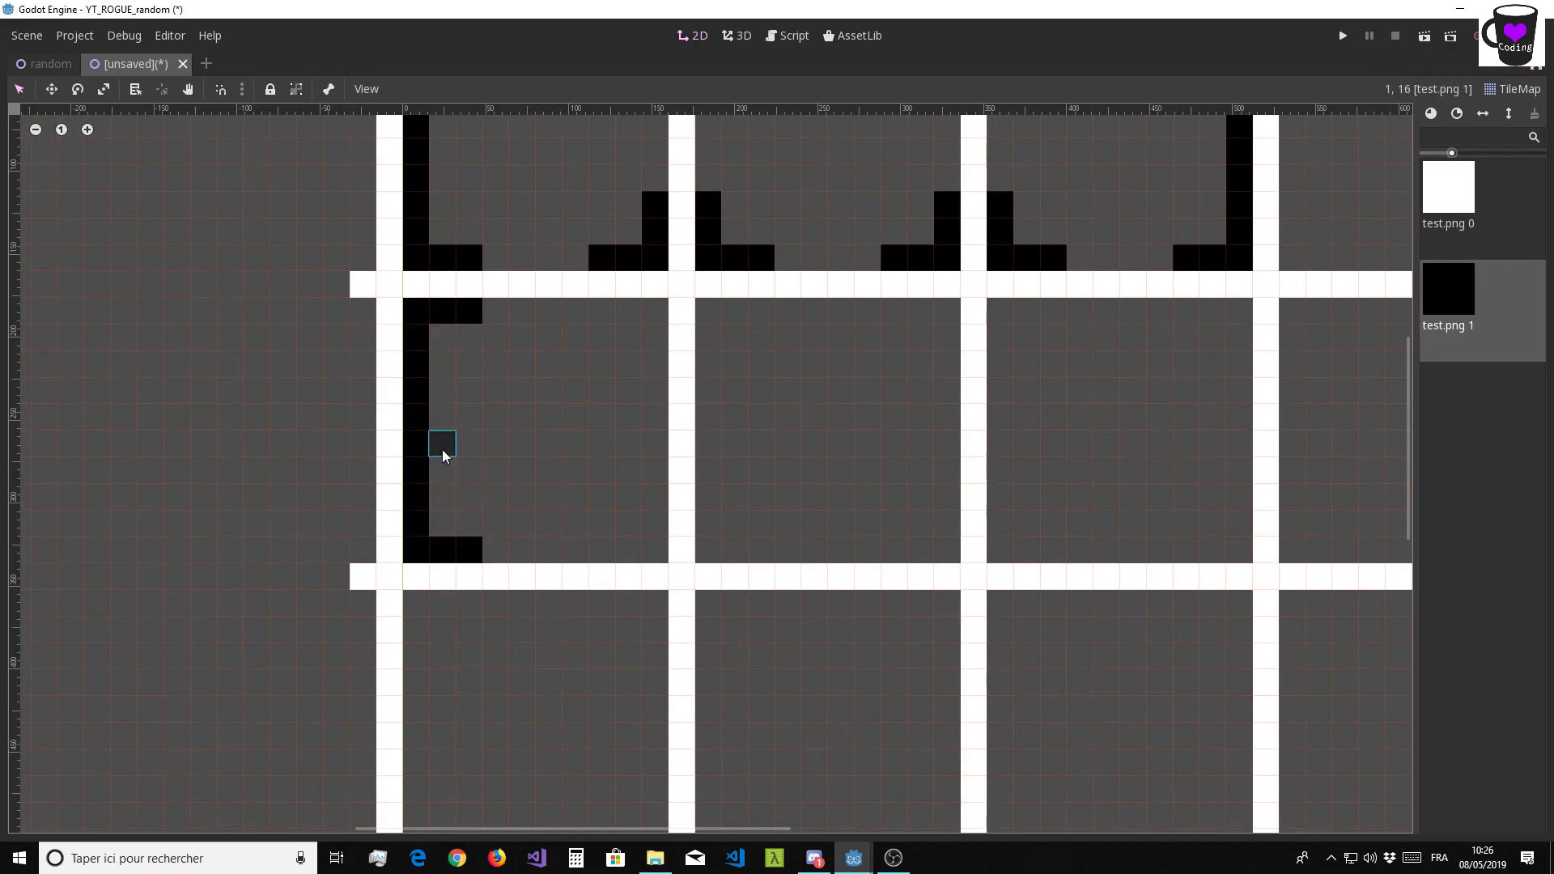
left_click_drag(597, 315, 654, 364)
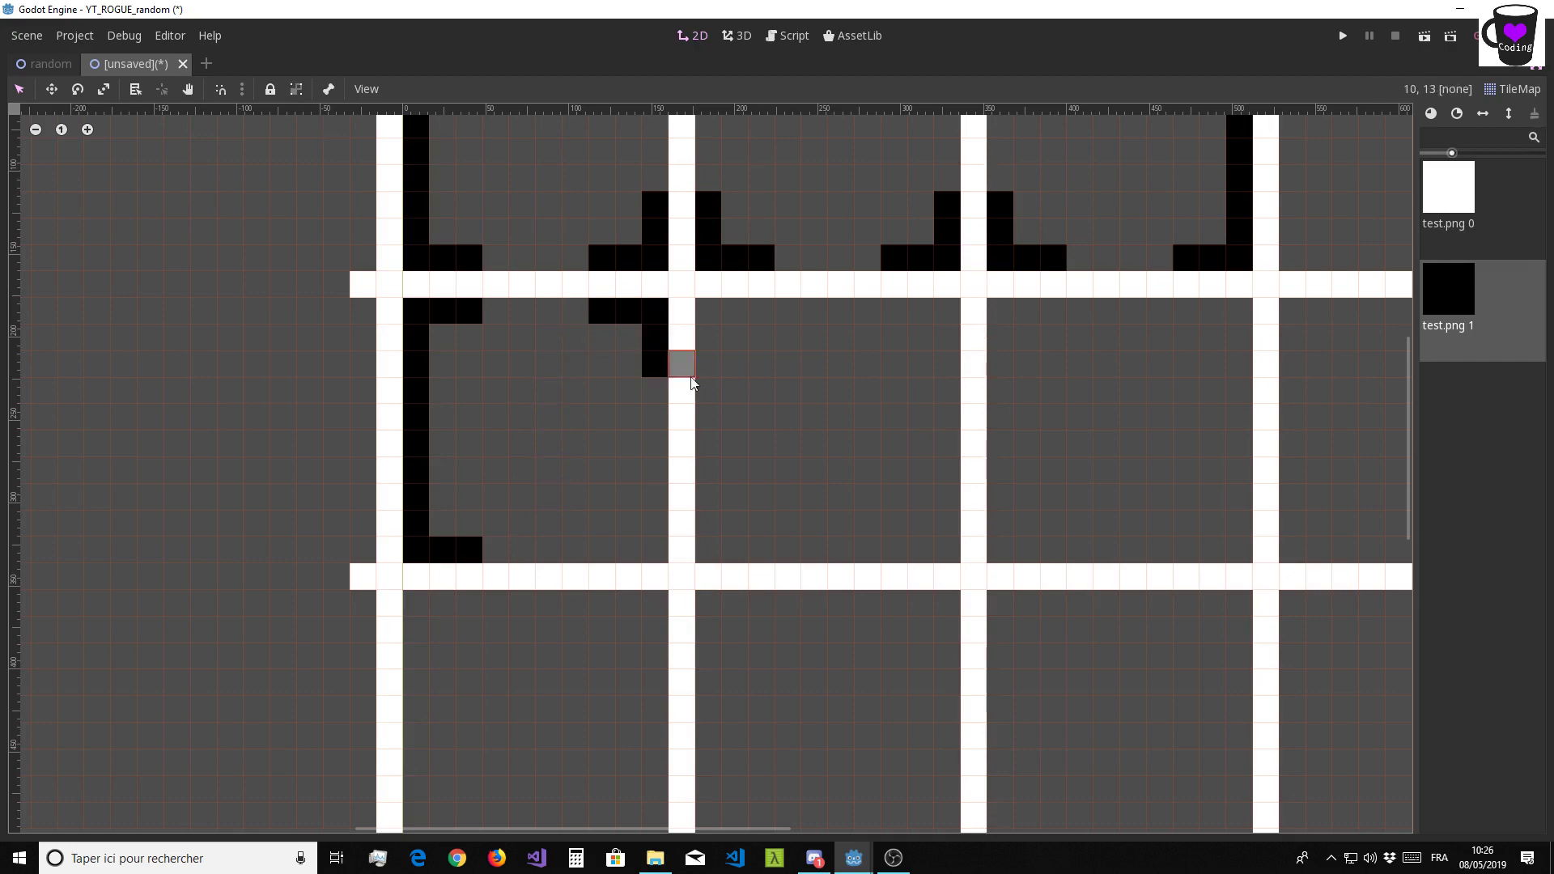
mouse_move(761, 316)
left_mouse_down()
mouse_move(707, 319)
mouse_move(717, 362)
left_mouse_up()
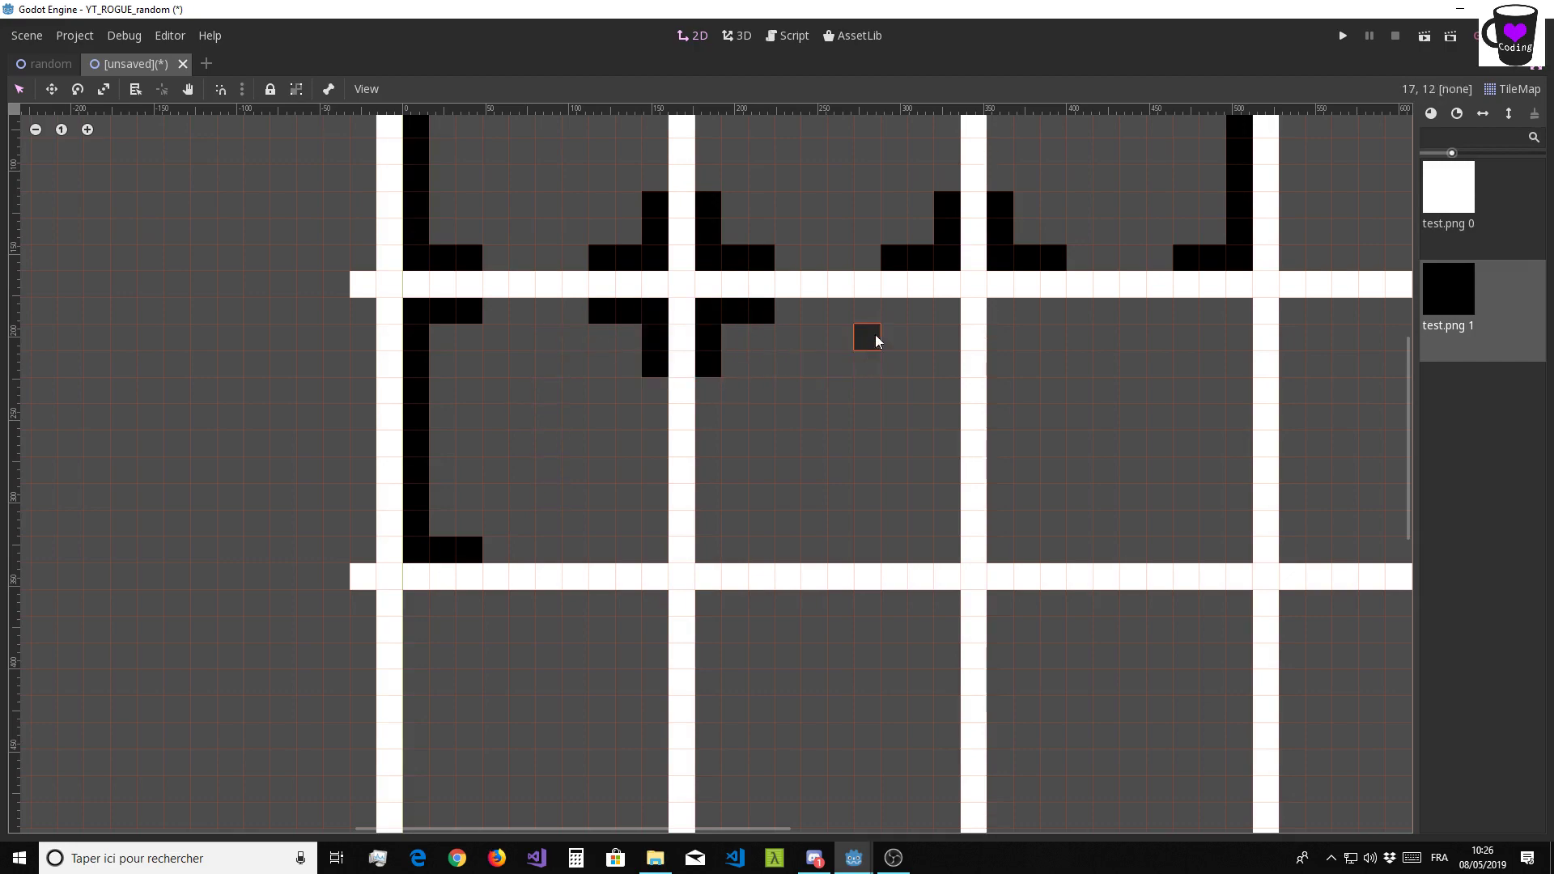
mouse_move(891, 311)
left_mouse_down()
mouse_move(947, 314)
mouse_move(943, 360)
left_mouse_up()
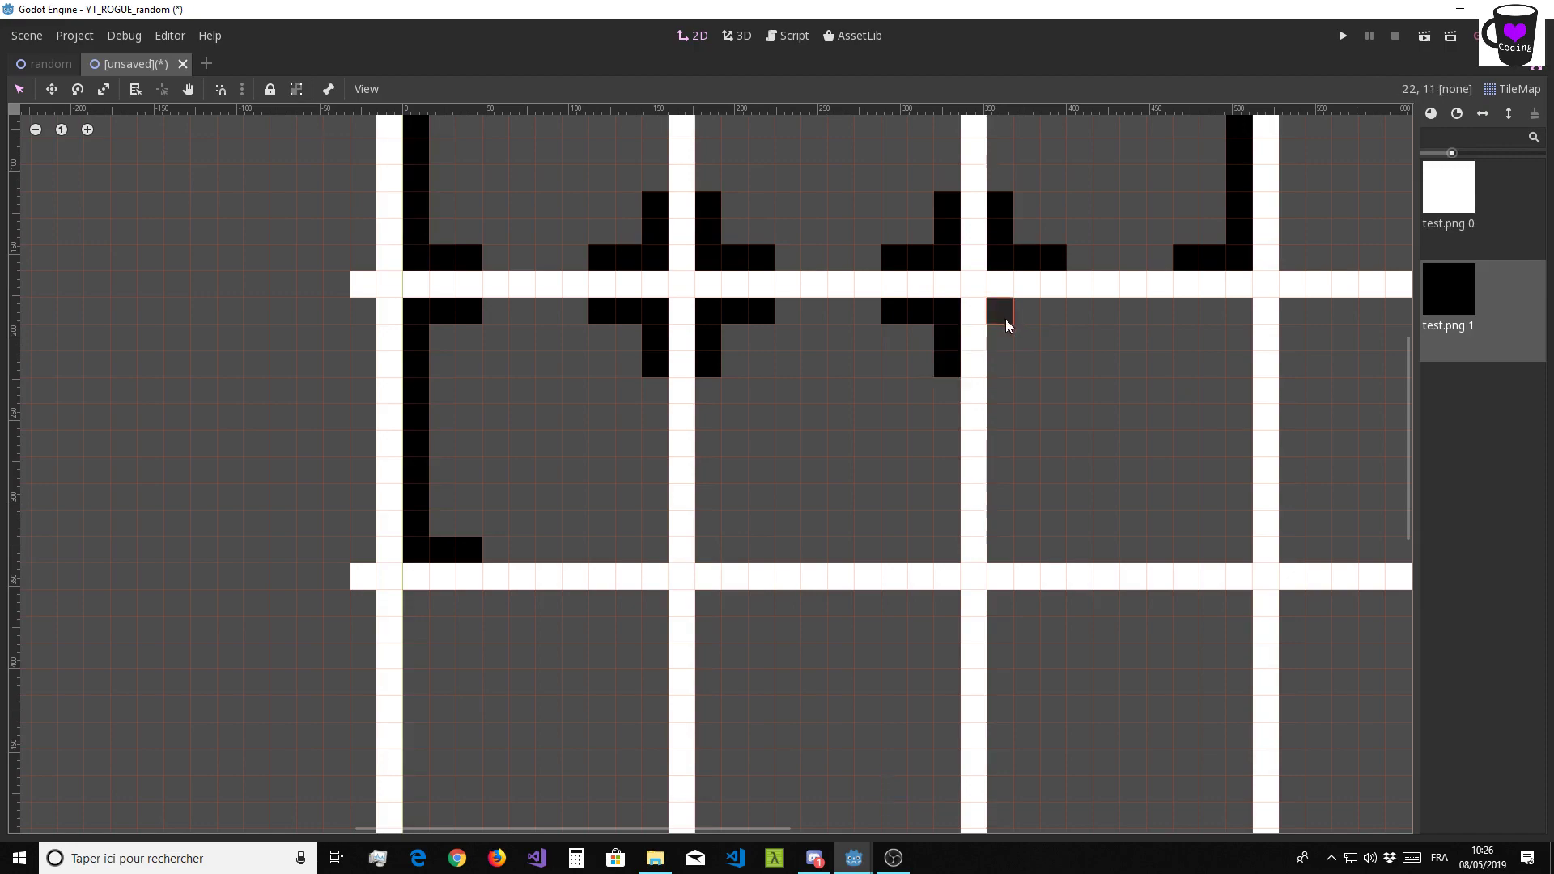
Paint the third lower room's top-left corner, right wall and bottom wall up to the door
left_click(1034, 310)
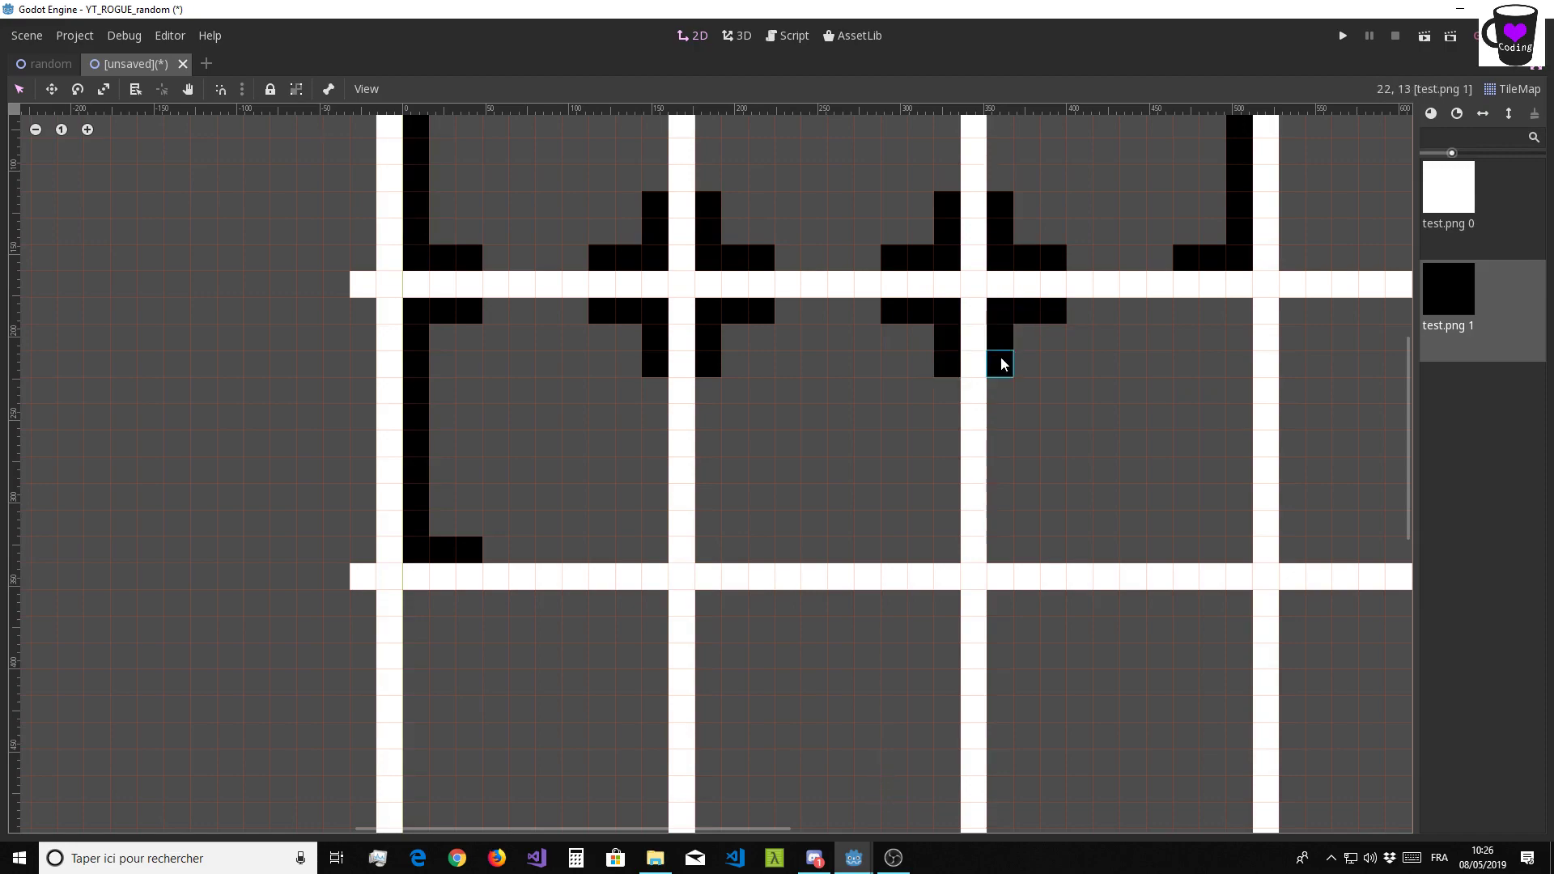
middle_click_drag(1000, 364, 888, 371)
left_click(996, 335)
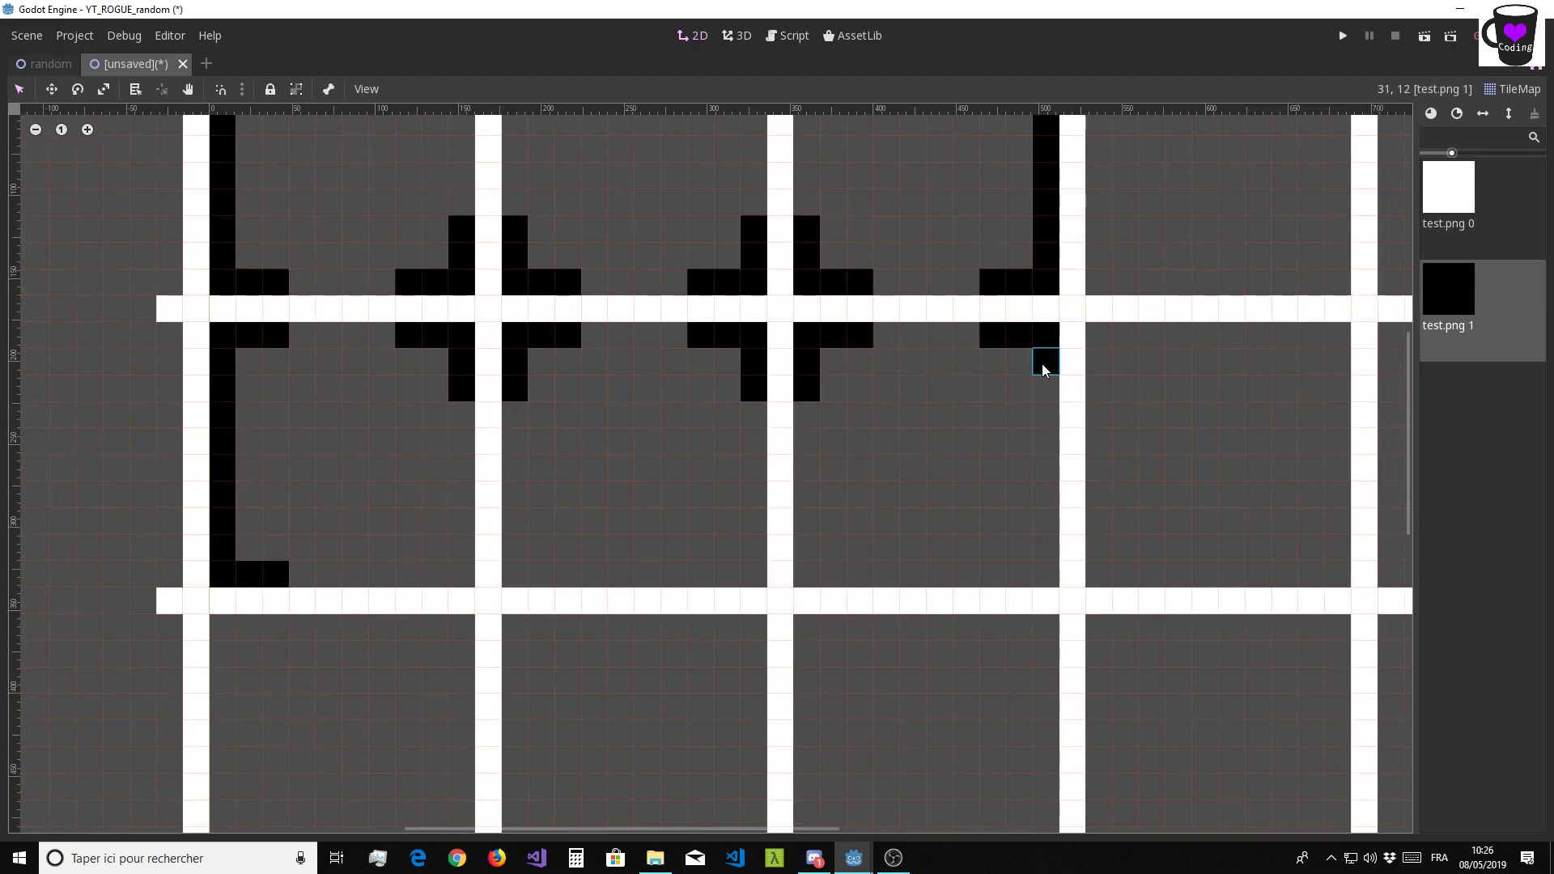
left_click_drag(1041, 364, 1034, 567)
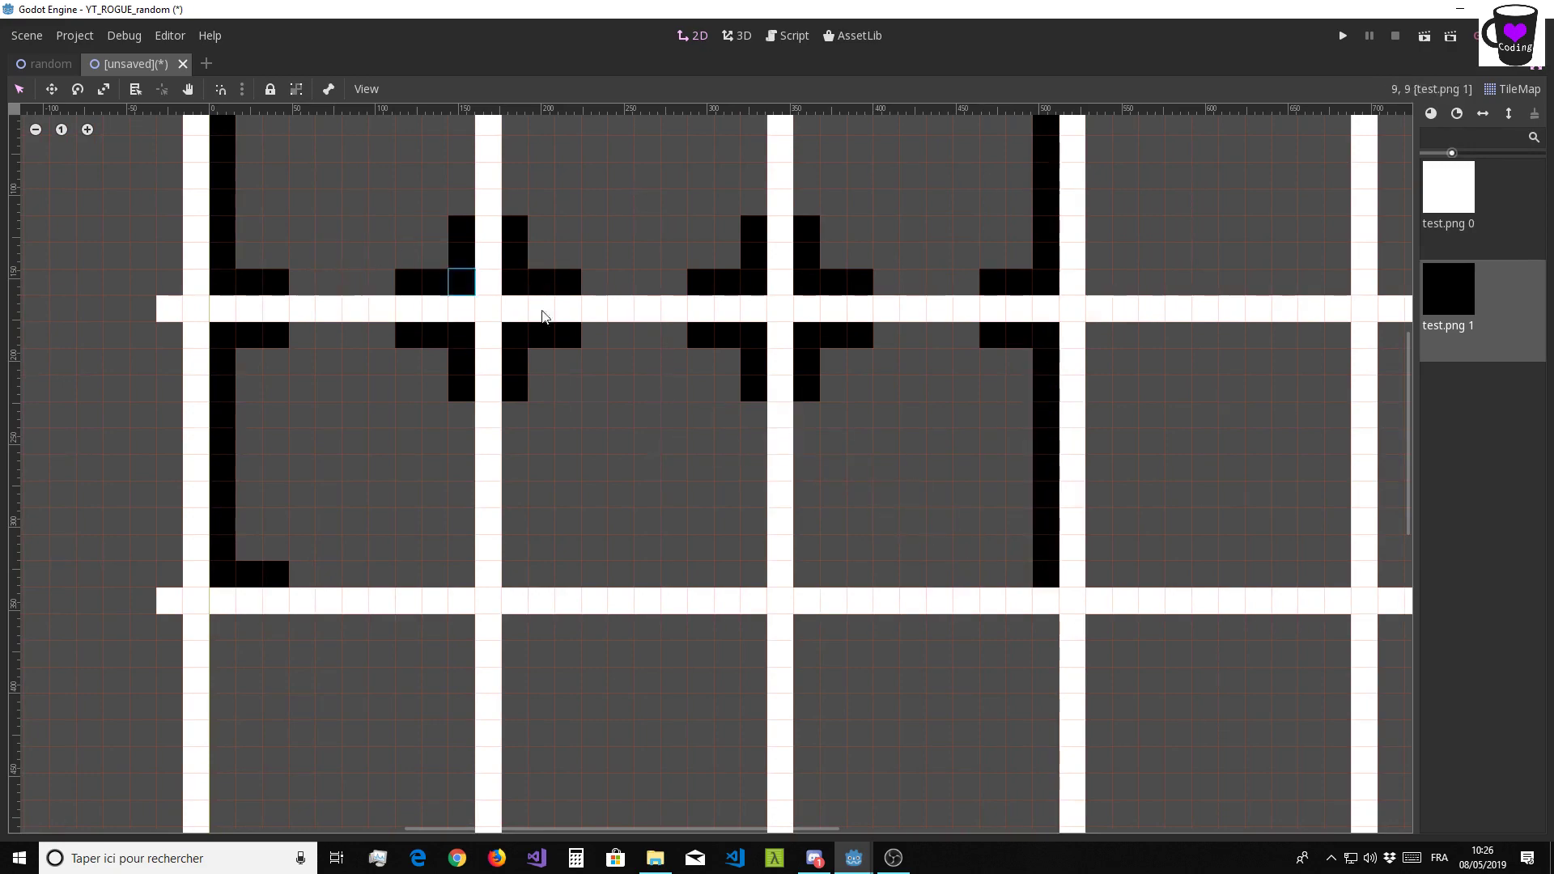
left_click_drag(1017, 576, 982, 580)
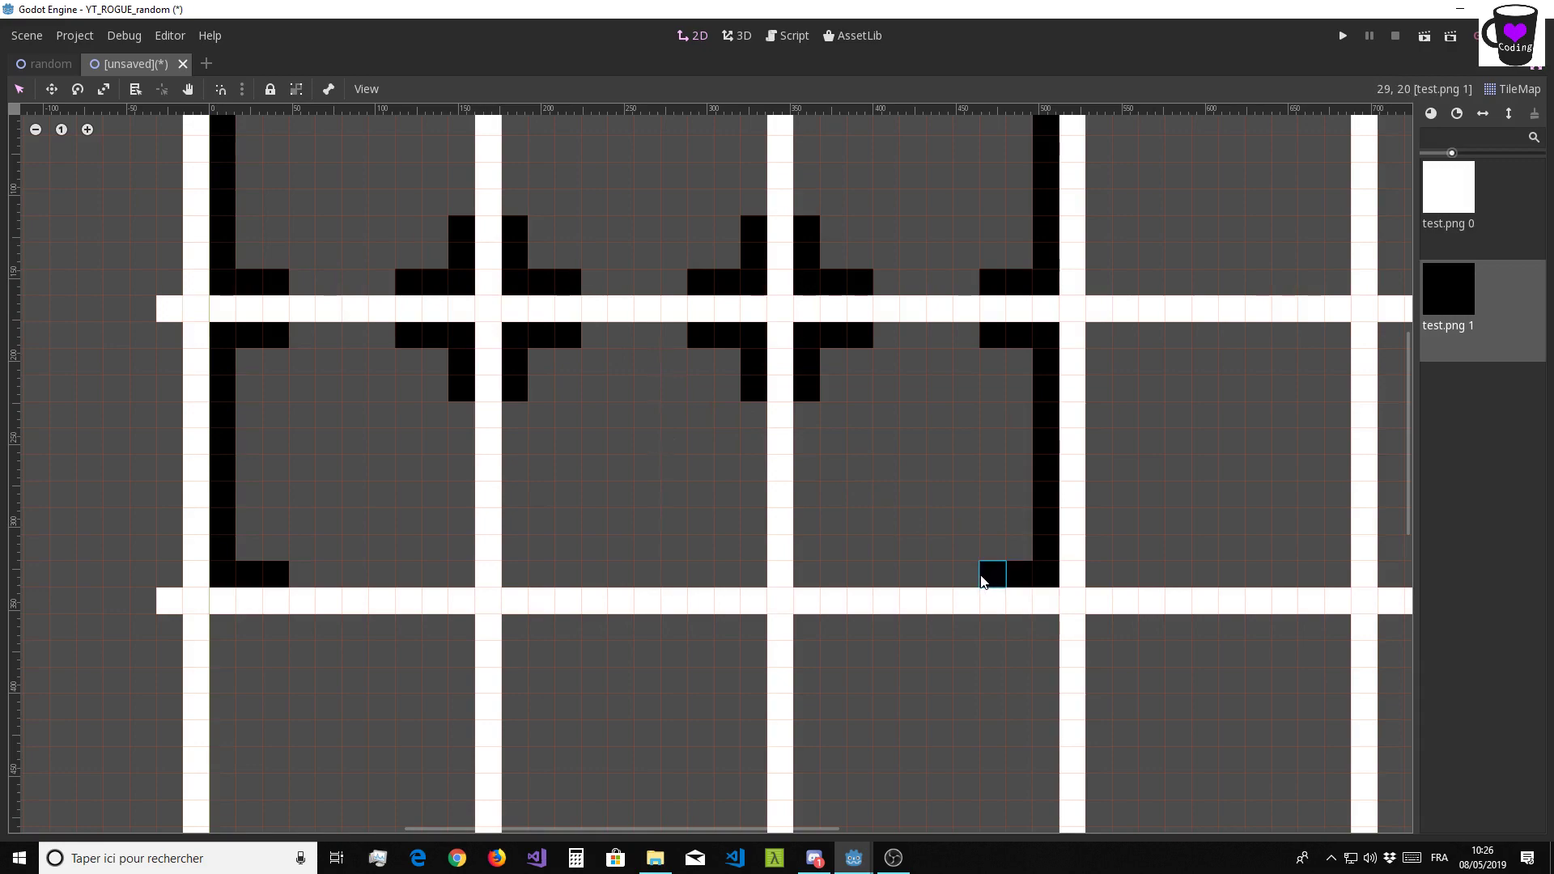
left_click_drag(809, 584, 821, 558)
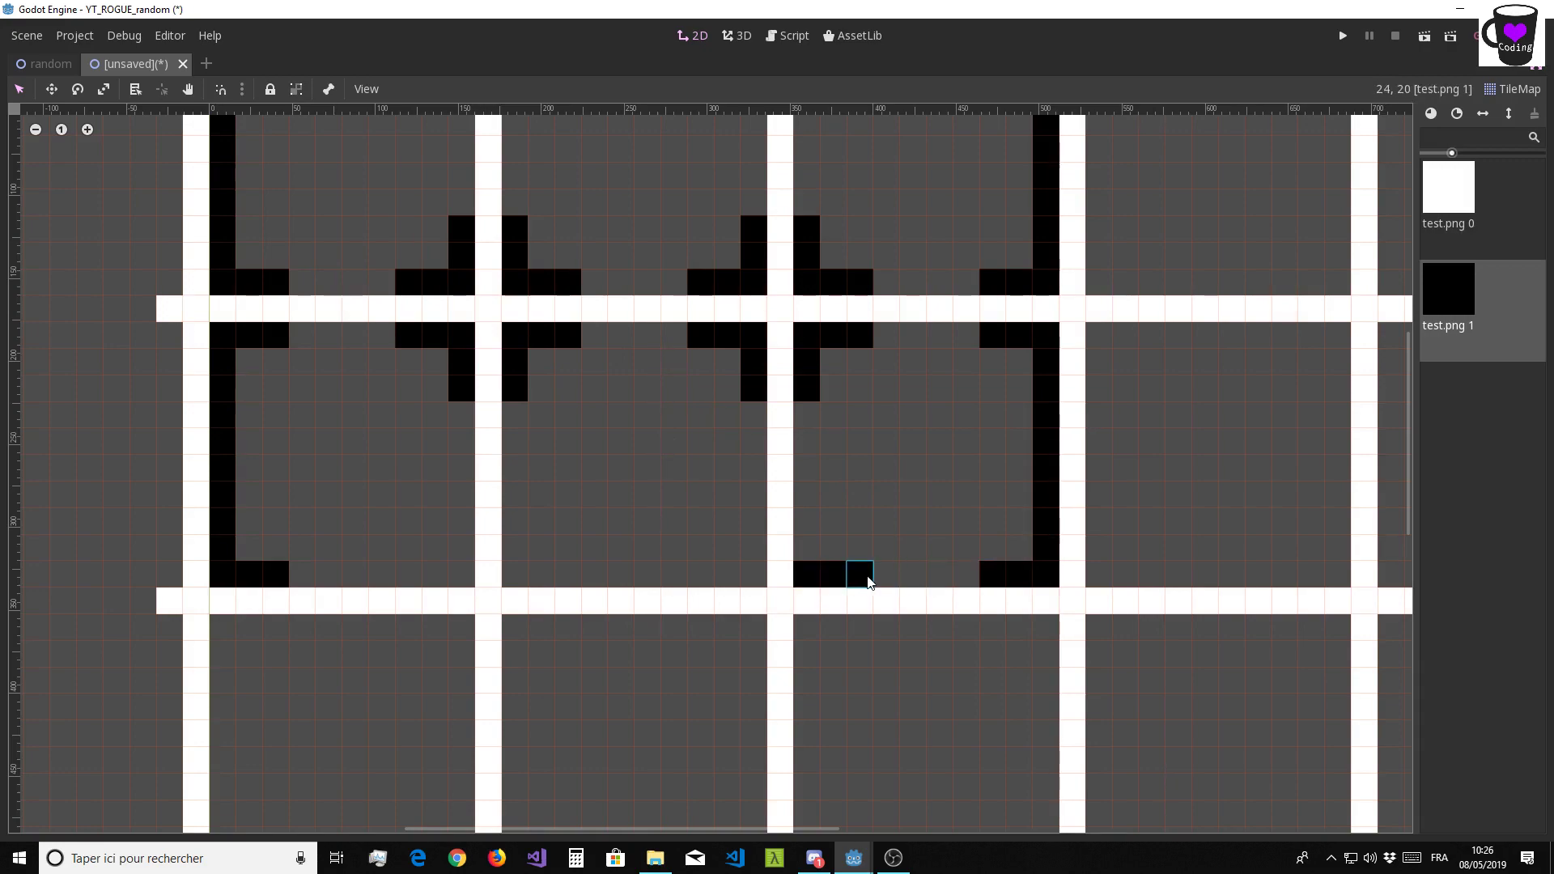
Finish the first row's bottom walls with black tiles around the lower doors
scroll(819, 453, "down", 3)
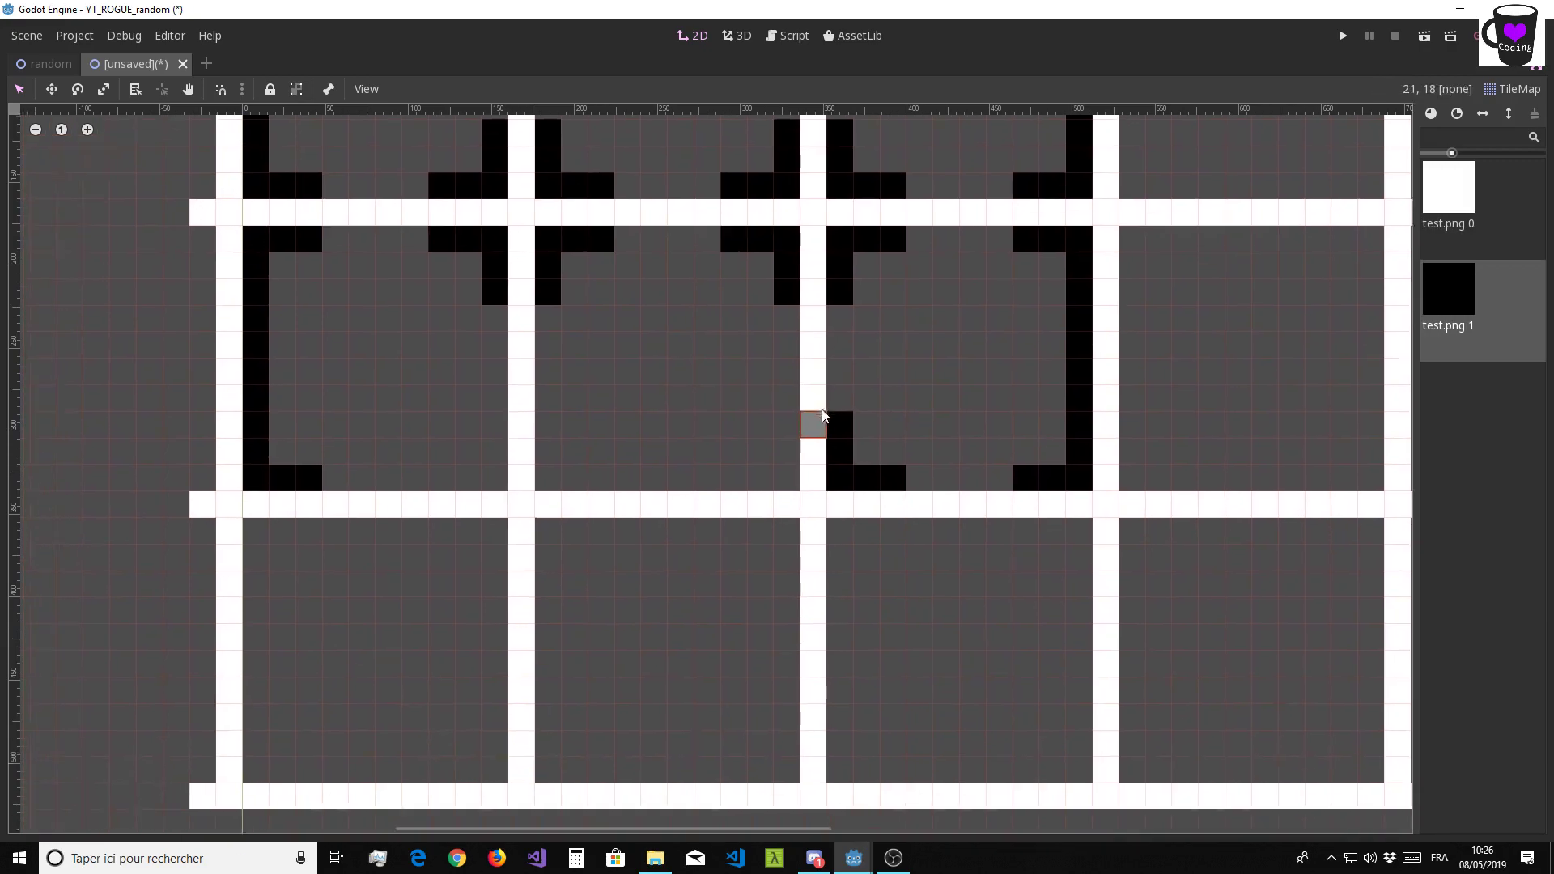
scroll(805, 506, "left", 3)
left_click_drag(863, 444, 808, 493)
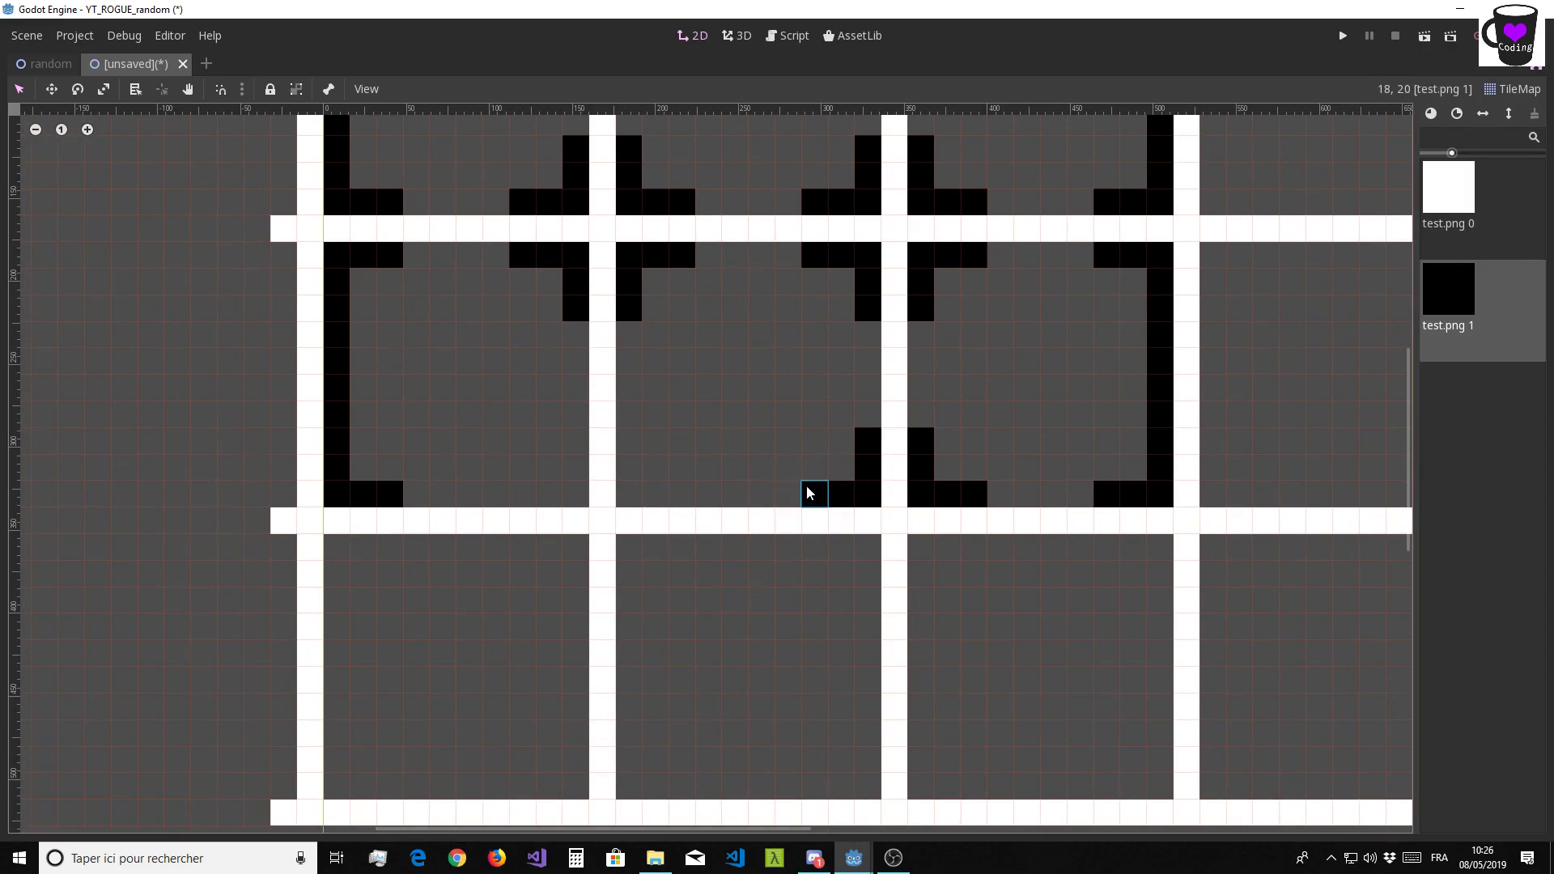
left_click_drag(632, 458, 629, 500)
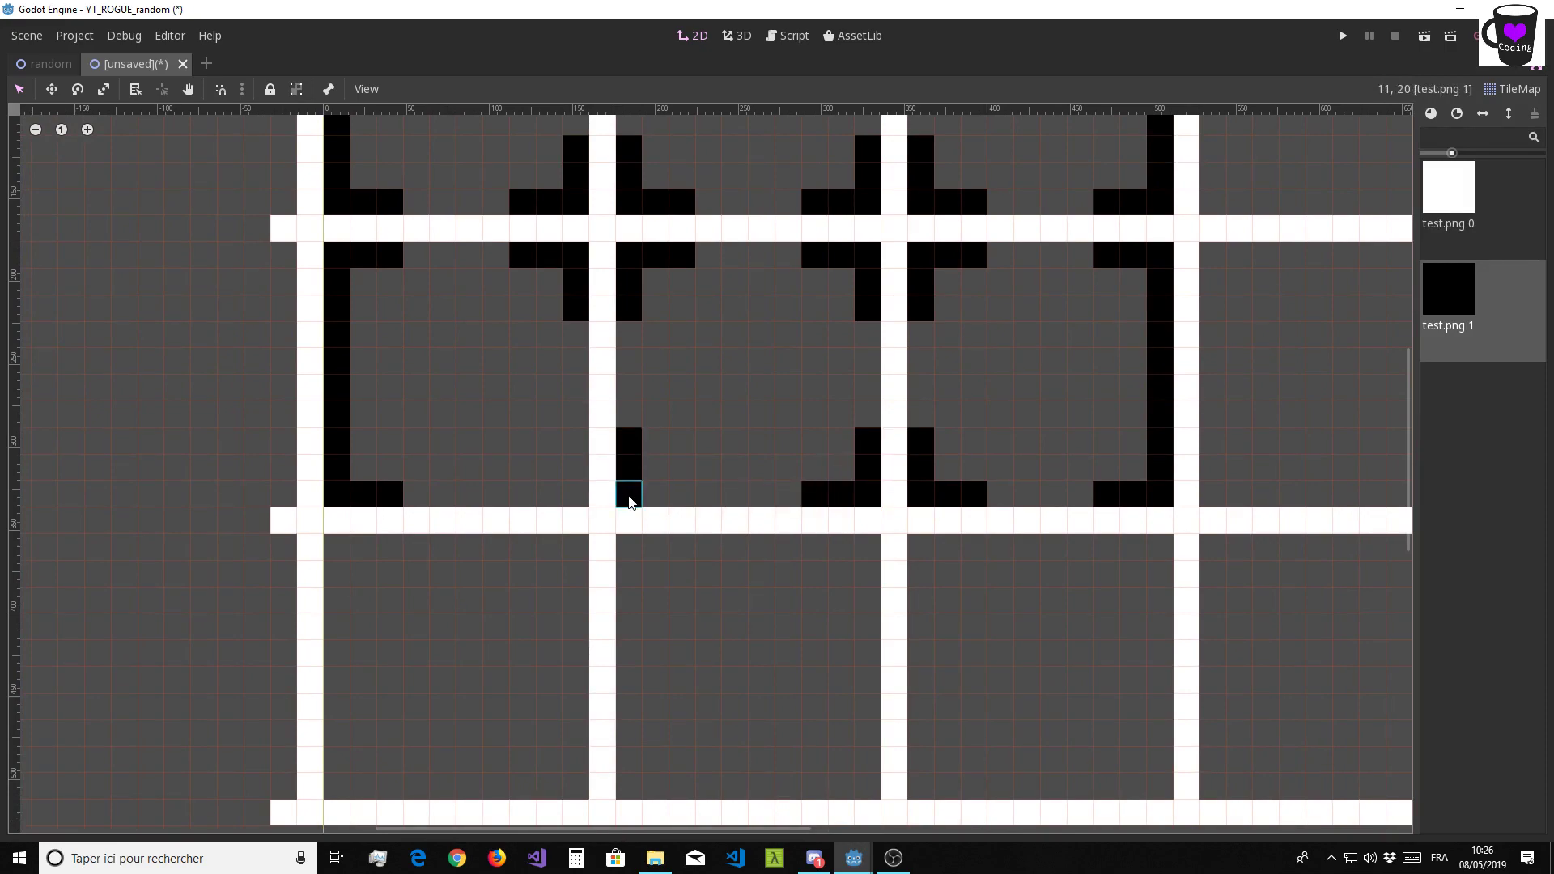
left_click(680, 495)
middle_click_drag(611, 458, 733, 451)
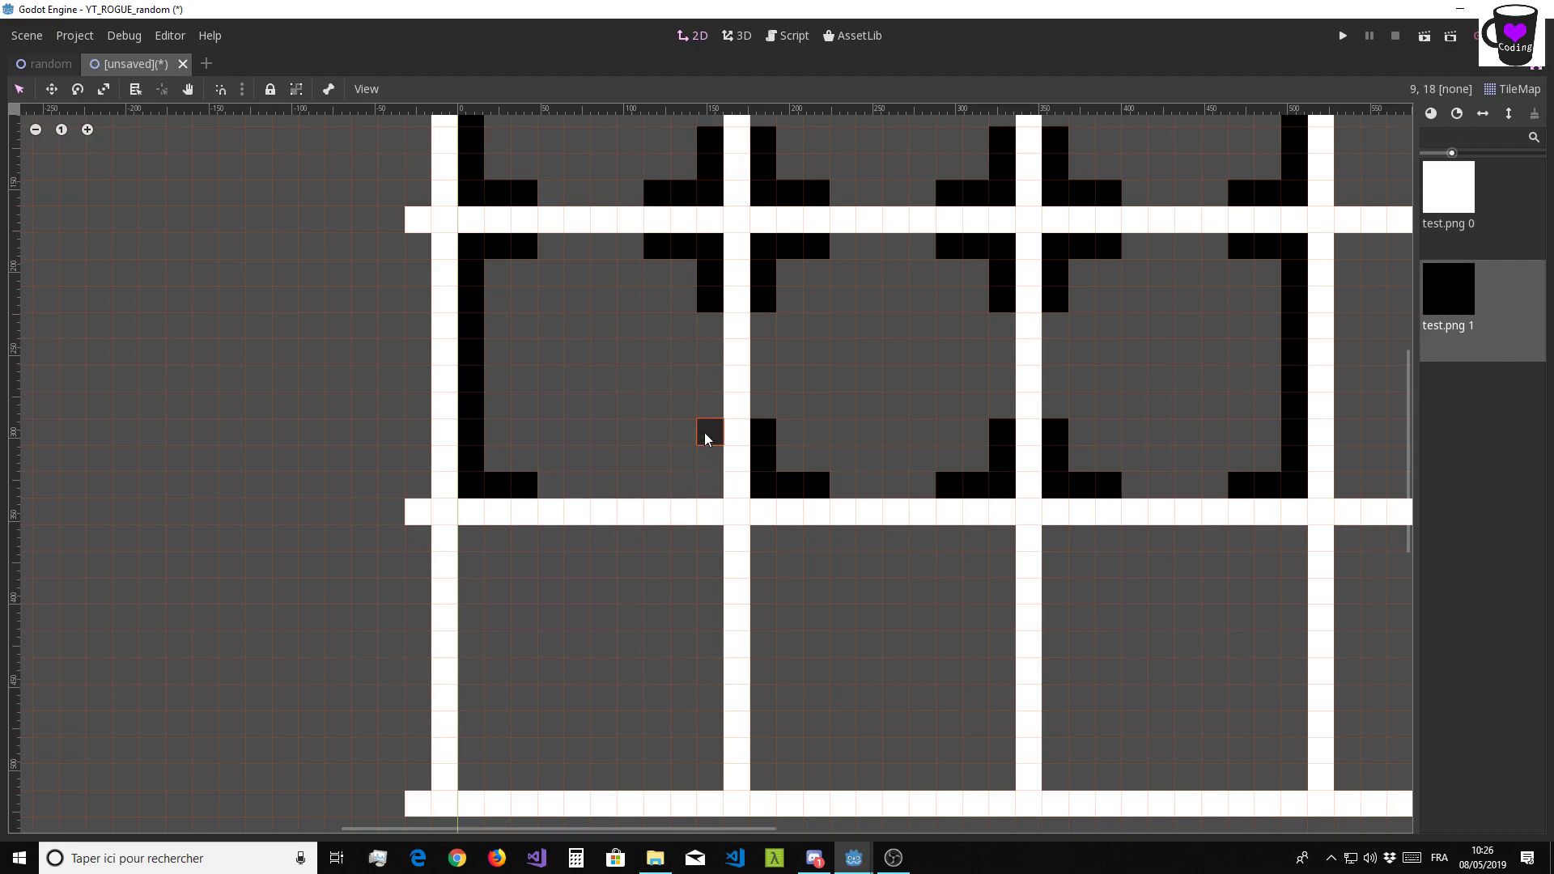
left_click_drag(704, 432, 702, 485)
left_click(647, 486)
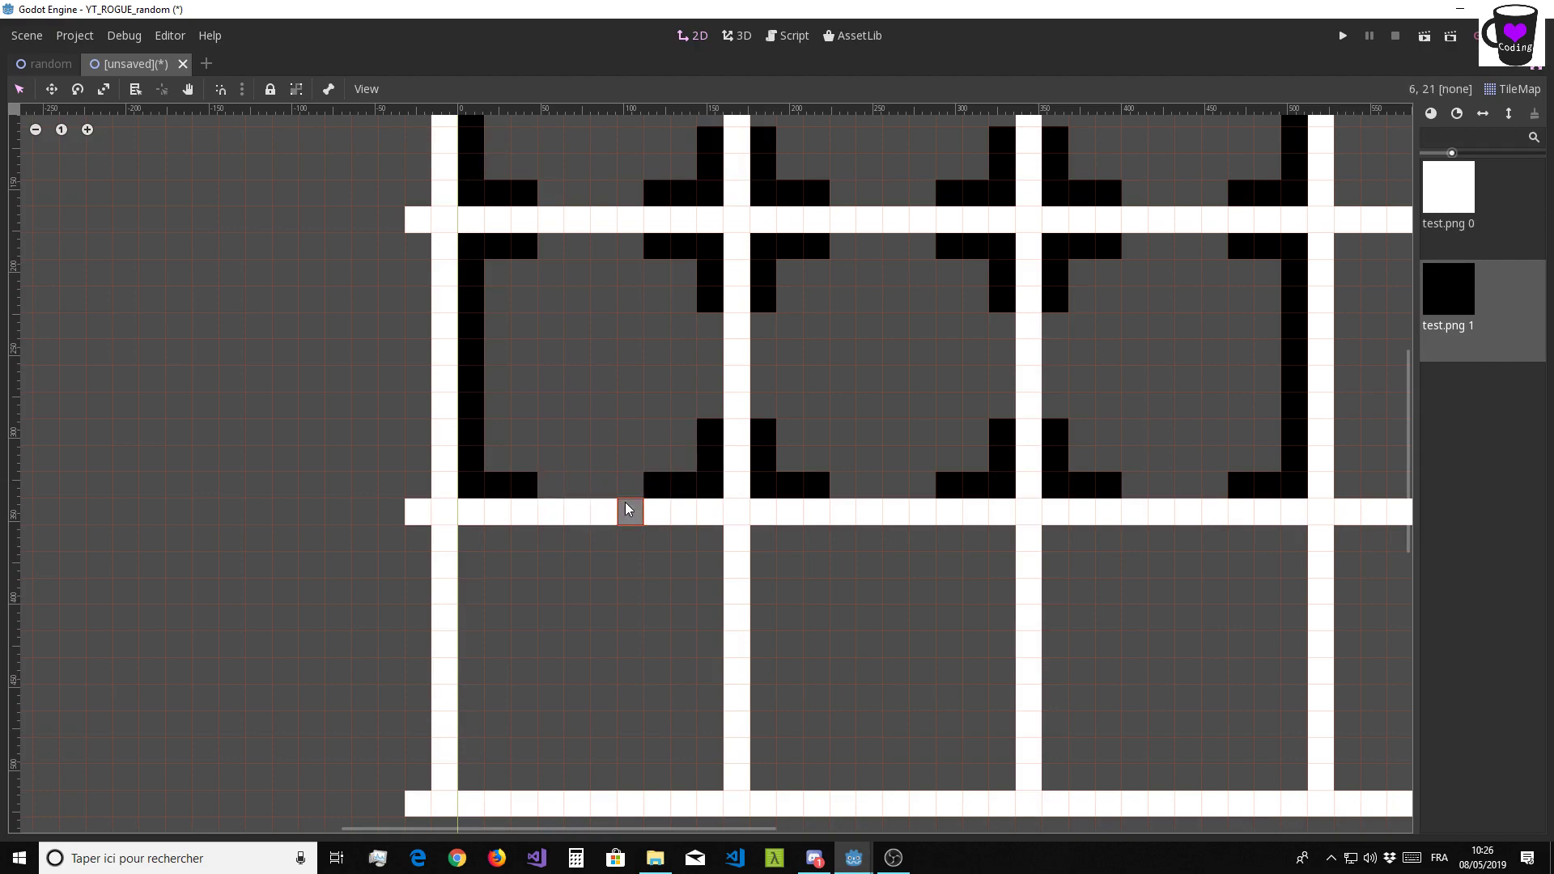
middle_click_drag(625, 502, 639, 381)
Paint the next row's top walls on both sides of each door
left_click_drag(672, 416, 769, 476)
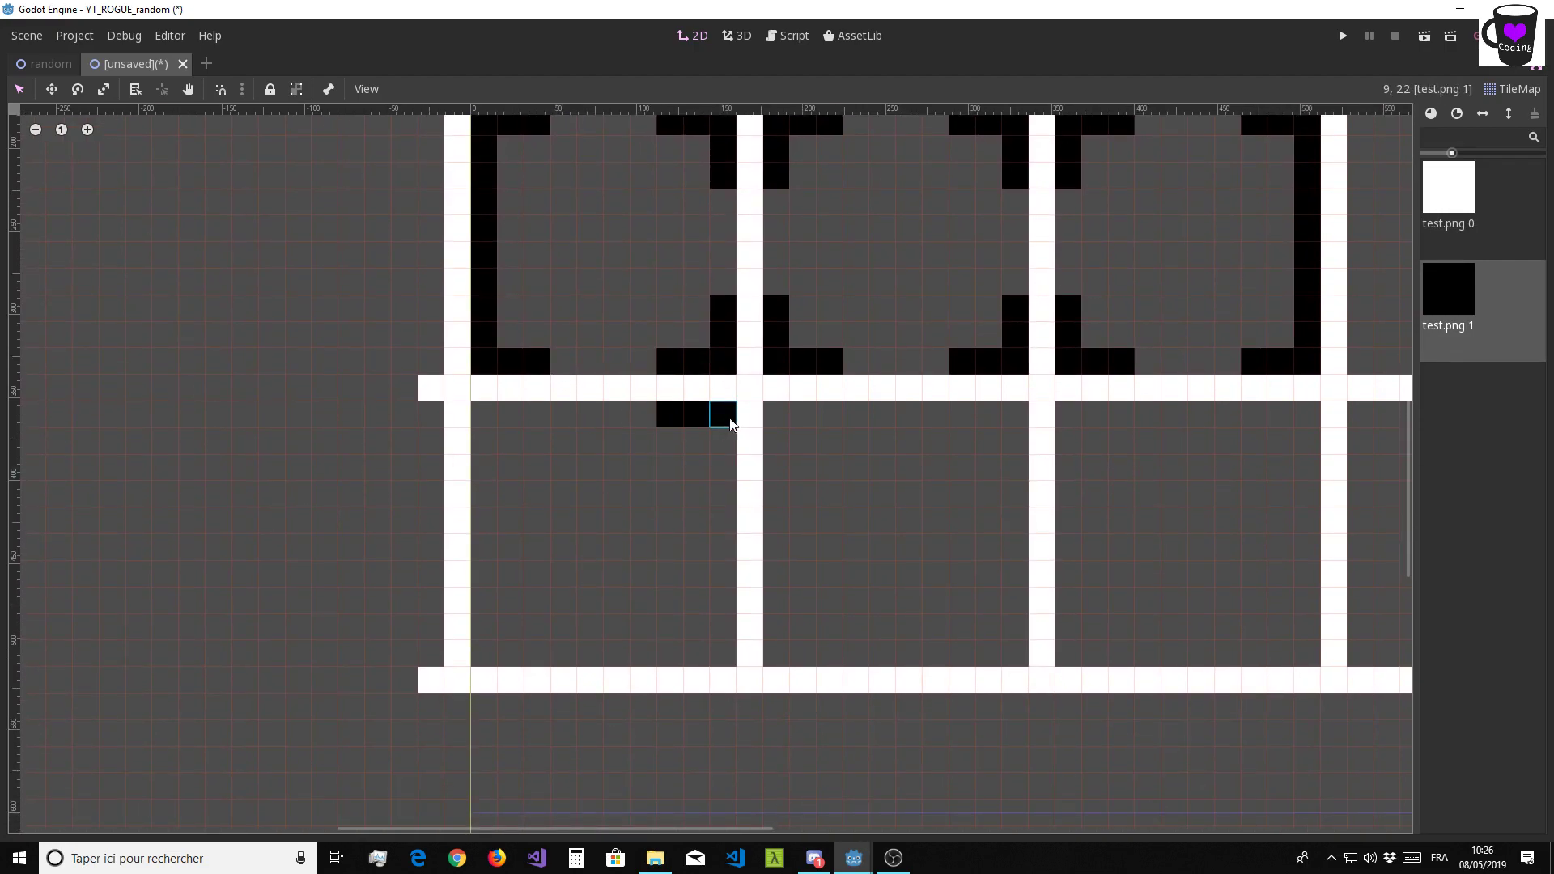
left_click_drag(820, 415, 781, 414)
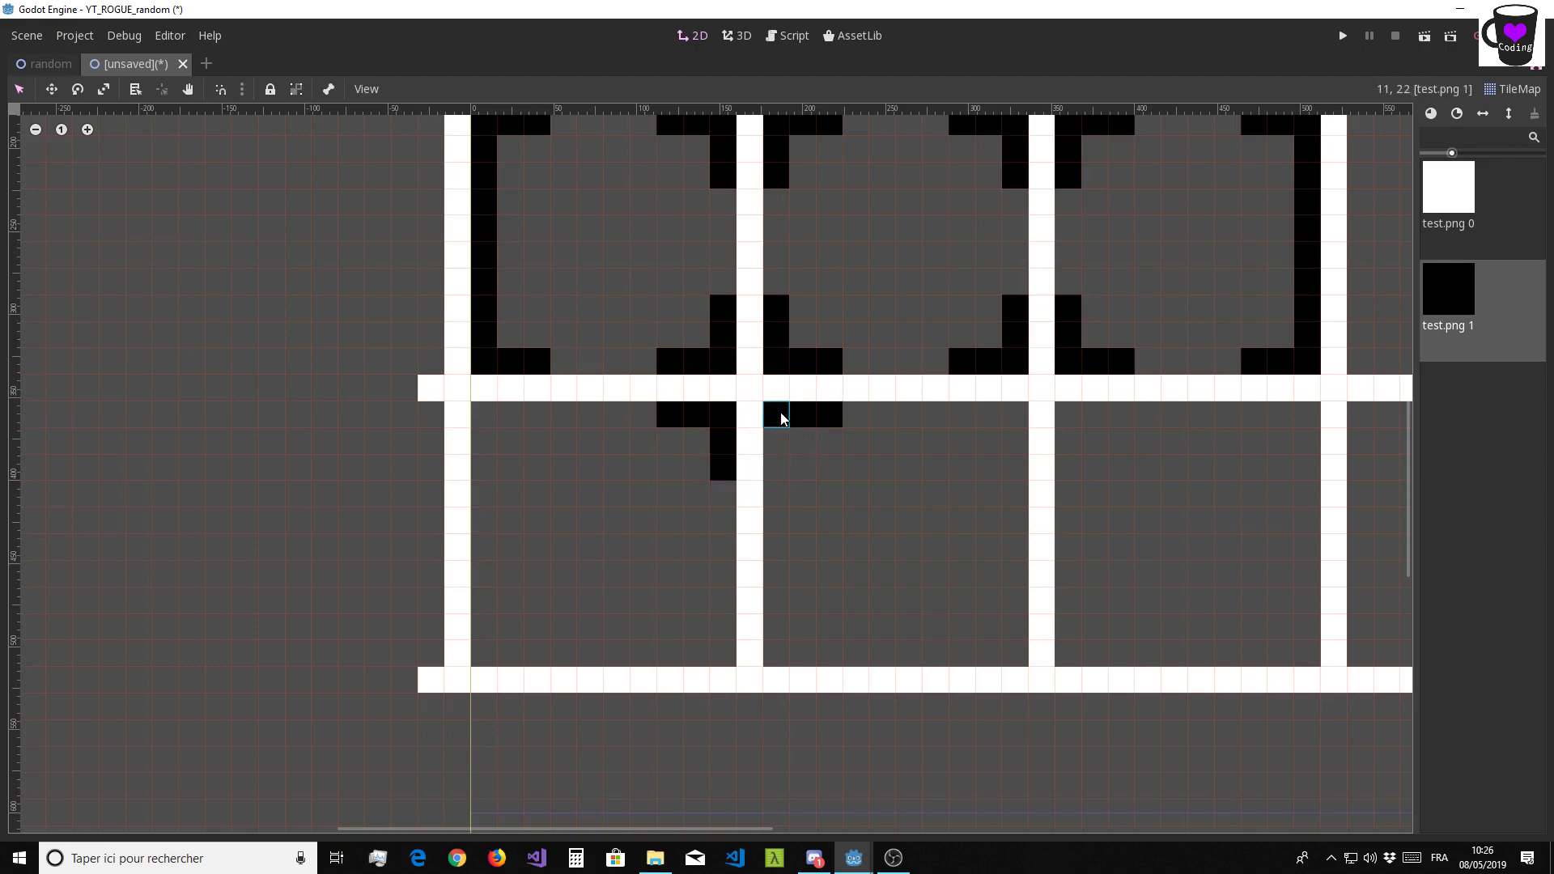
left_click(785, 465)
left_click(963, 414)
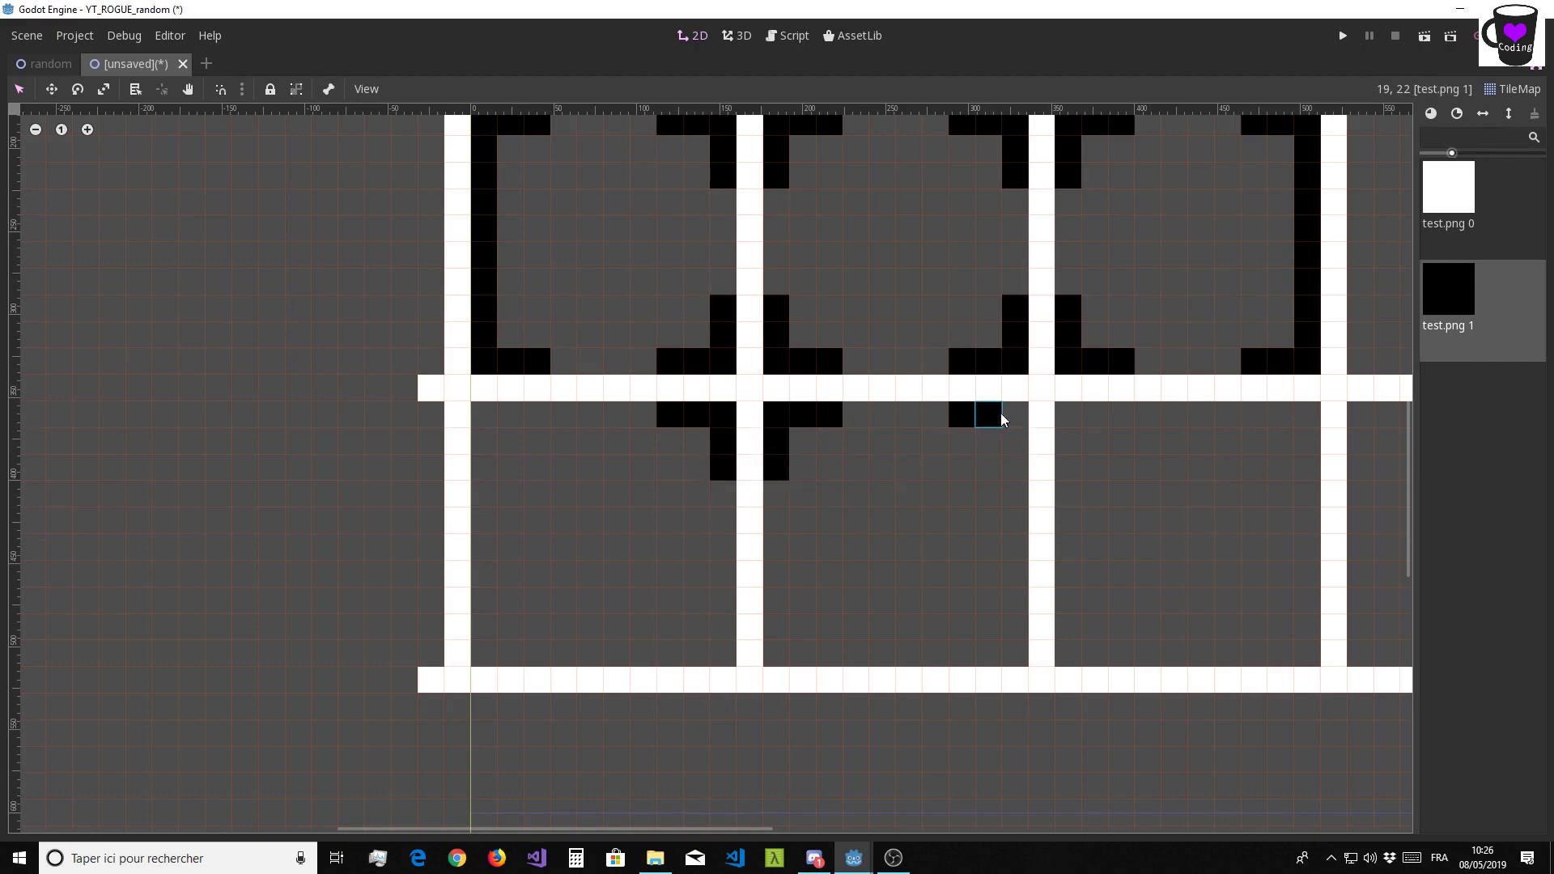
left_click(1014, 467)
left_click_drag(1116, 417, 1076, 412)
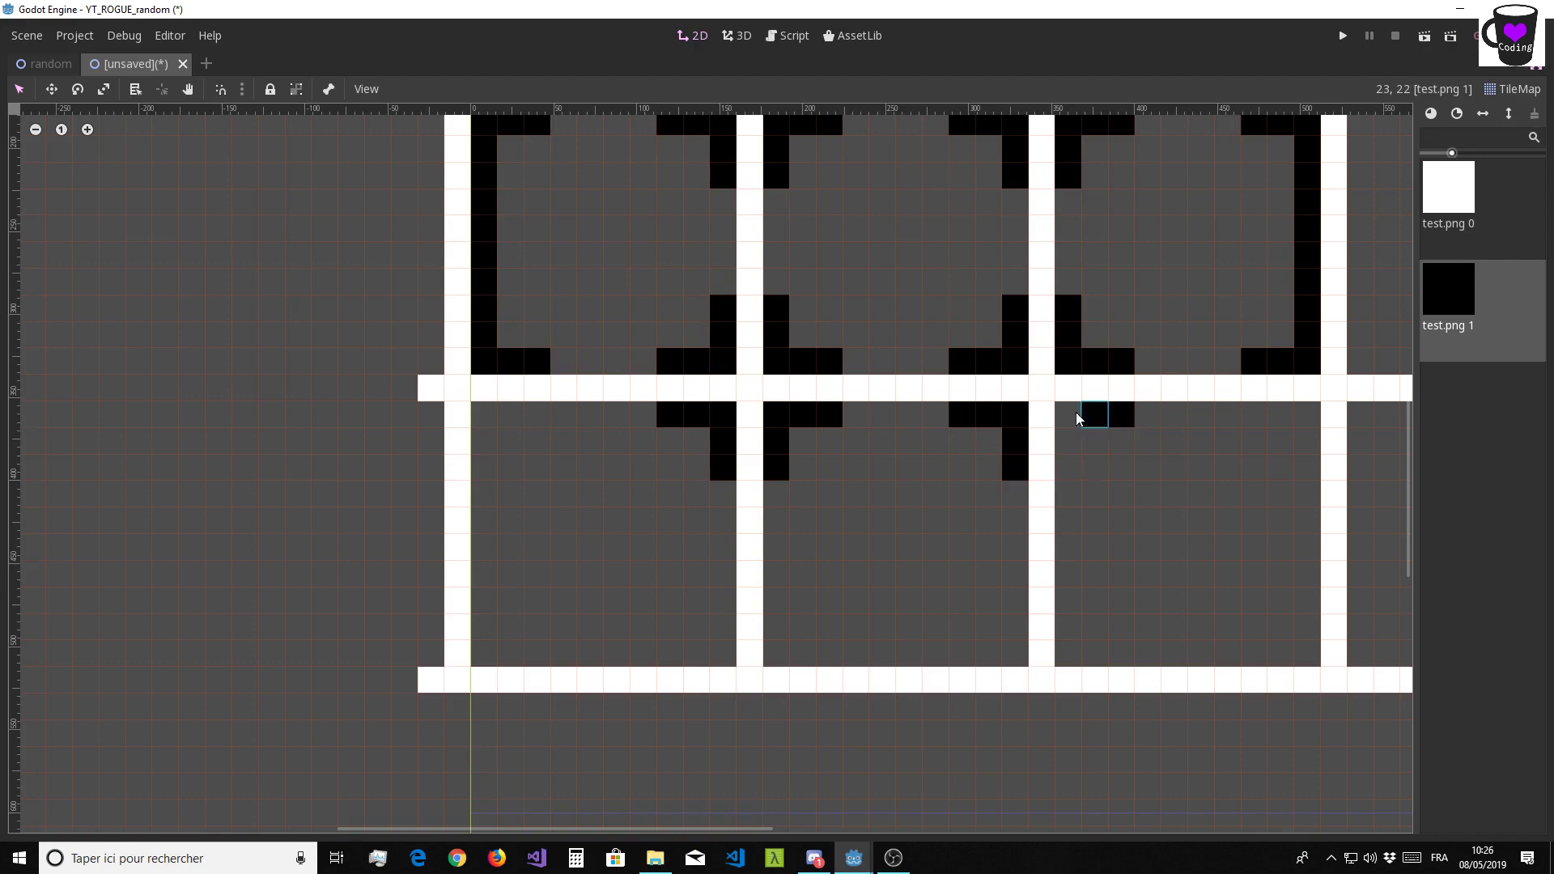
Paint the next row's L-shaped door corners and join its right wall
middle_click_drag(1082, 464, 863, 472)
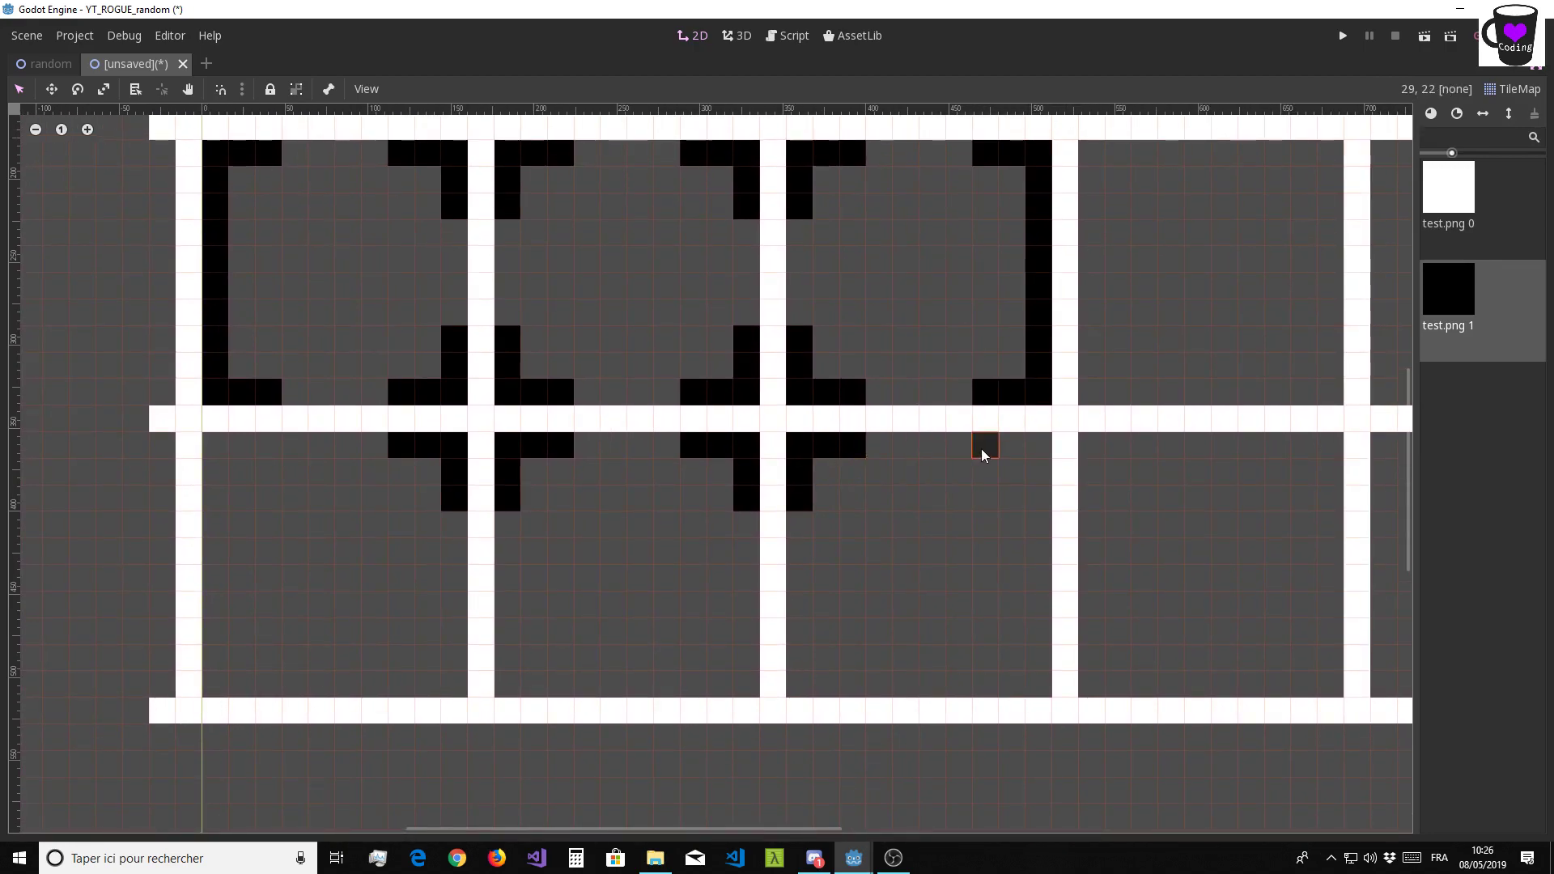
left_click_drag(981, 448, 1040, 496)
middle_click_drag(843, 509, 855, 337)
left_click_drag(1052, 459, 1002, 506)
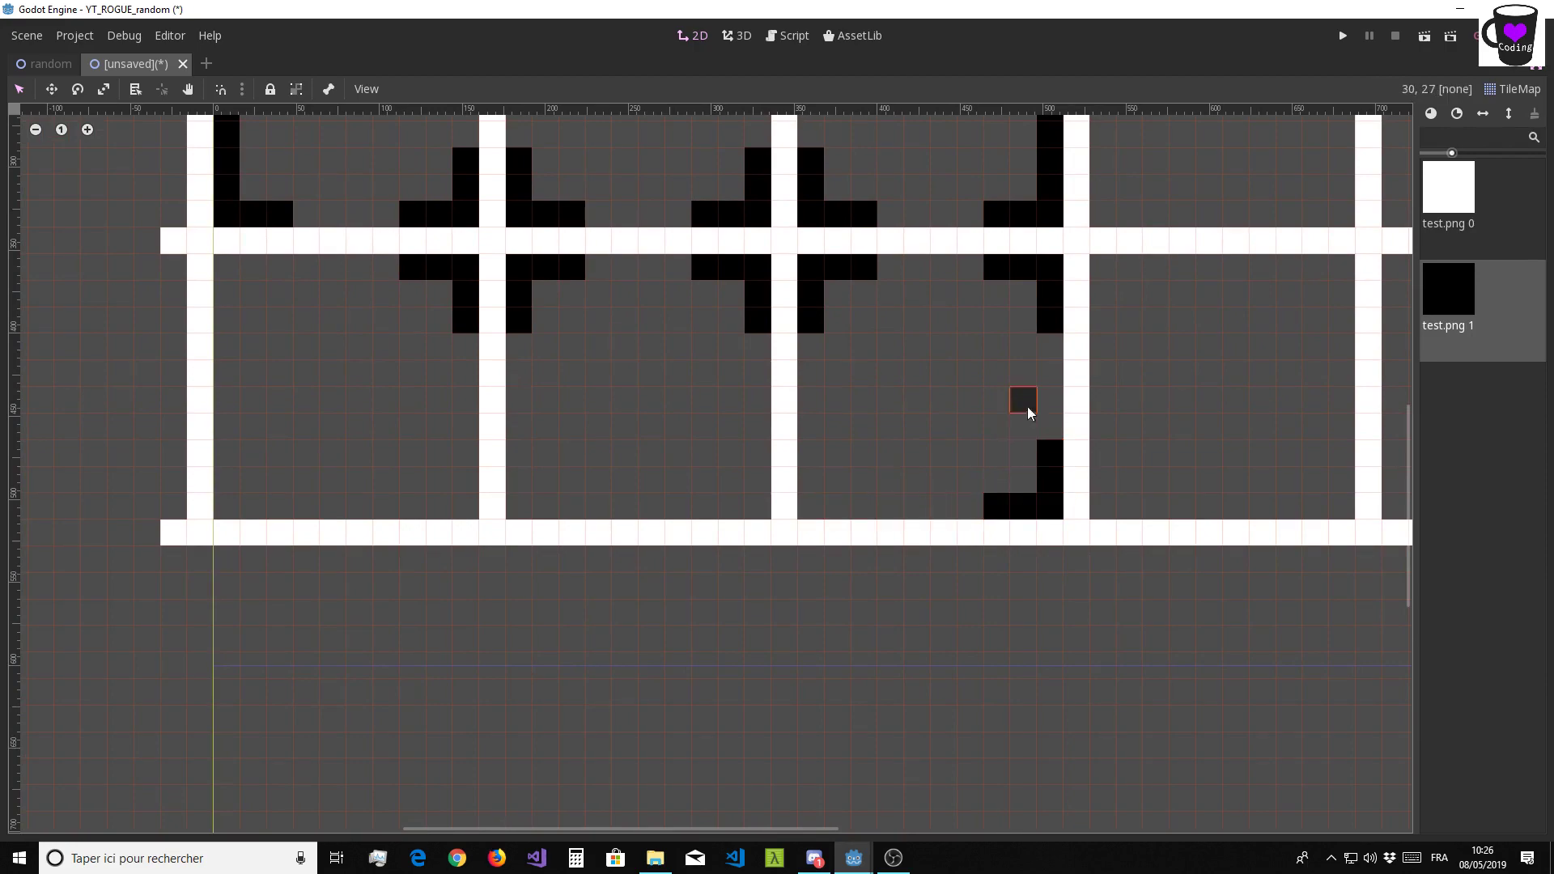
mouse_move(1045, 347)
left_mouse_down()
mouse_move(1050, 438)
mouse_move(826, 507)
mouse_move(750, 502)
left_mouse_up()
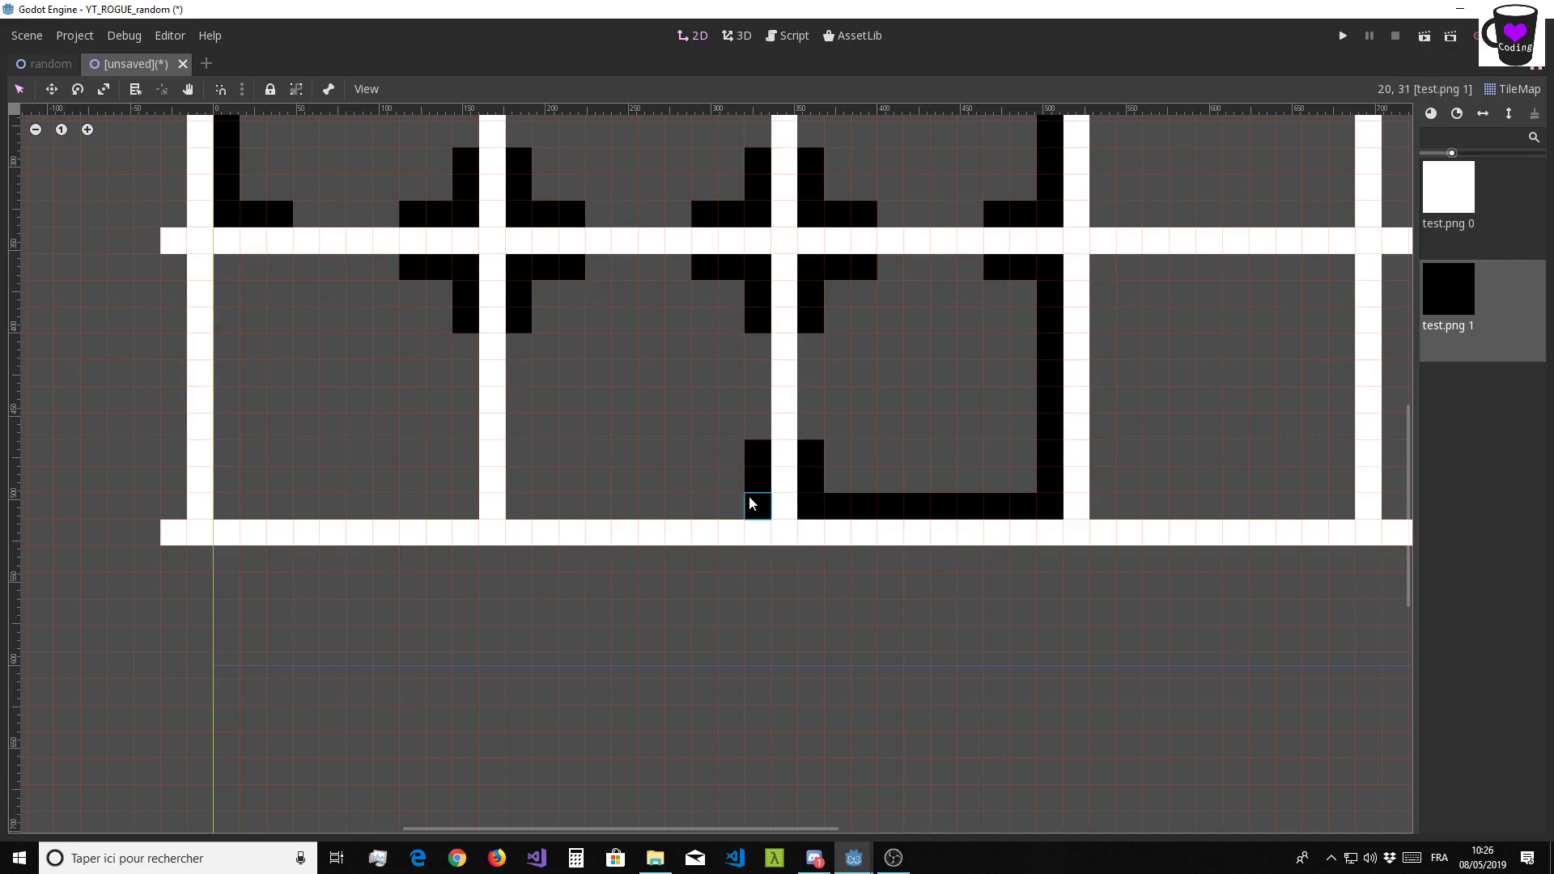
Paint the row's bottom wall leftward and the last room's left wall
middle_click_drag(696, 496, 928, 525)
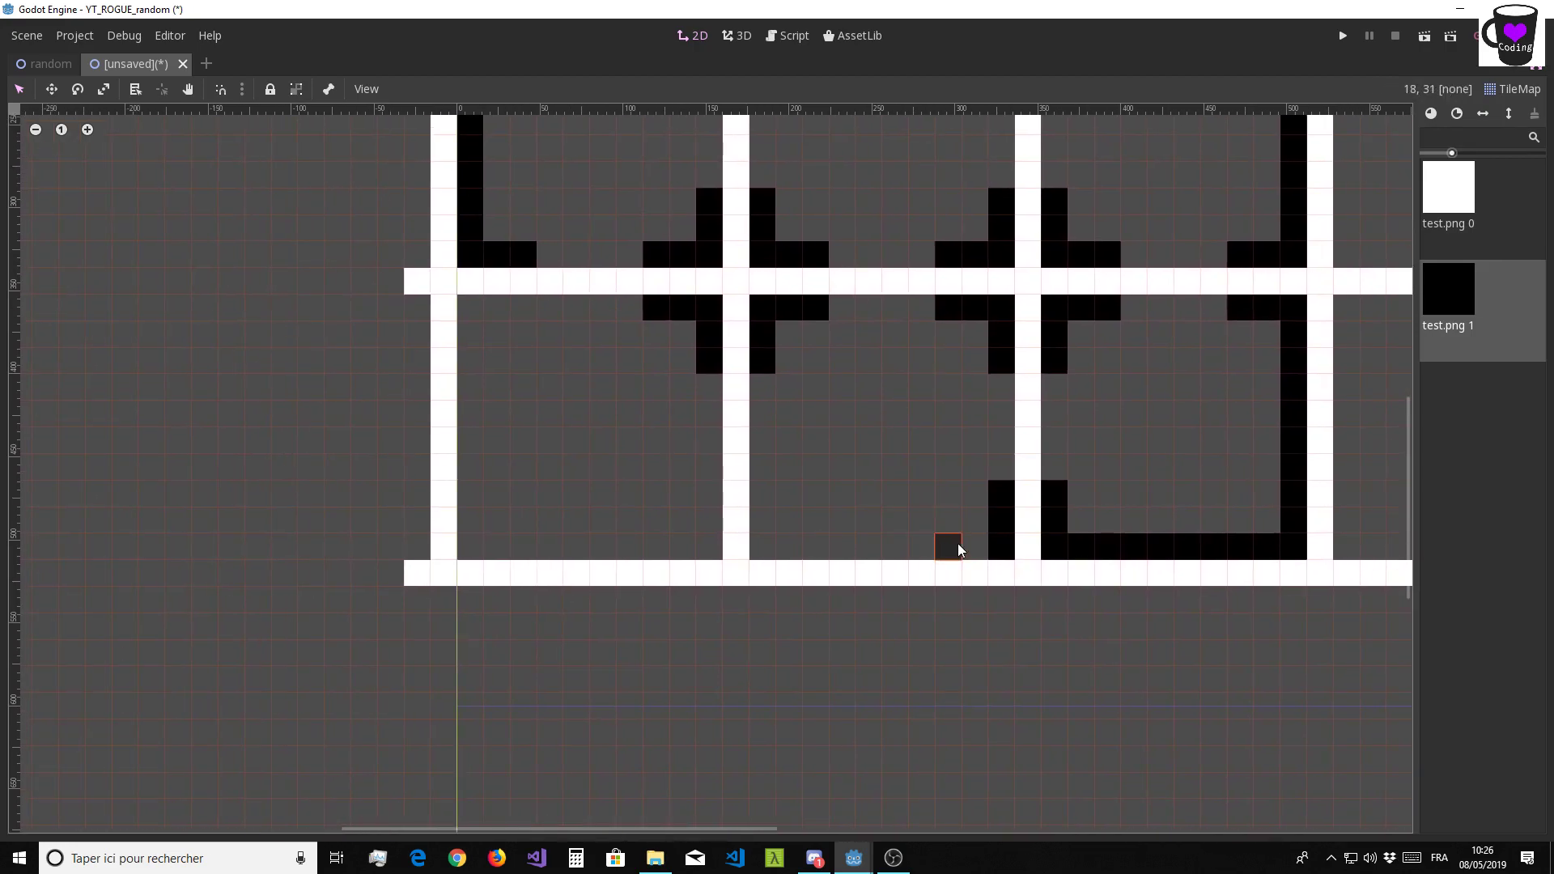
left_click_drag(958, 550, 764, 554)
left_click(760, 493)
left_click(703, 497)
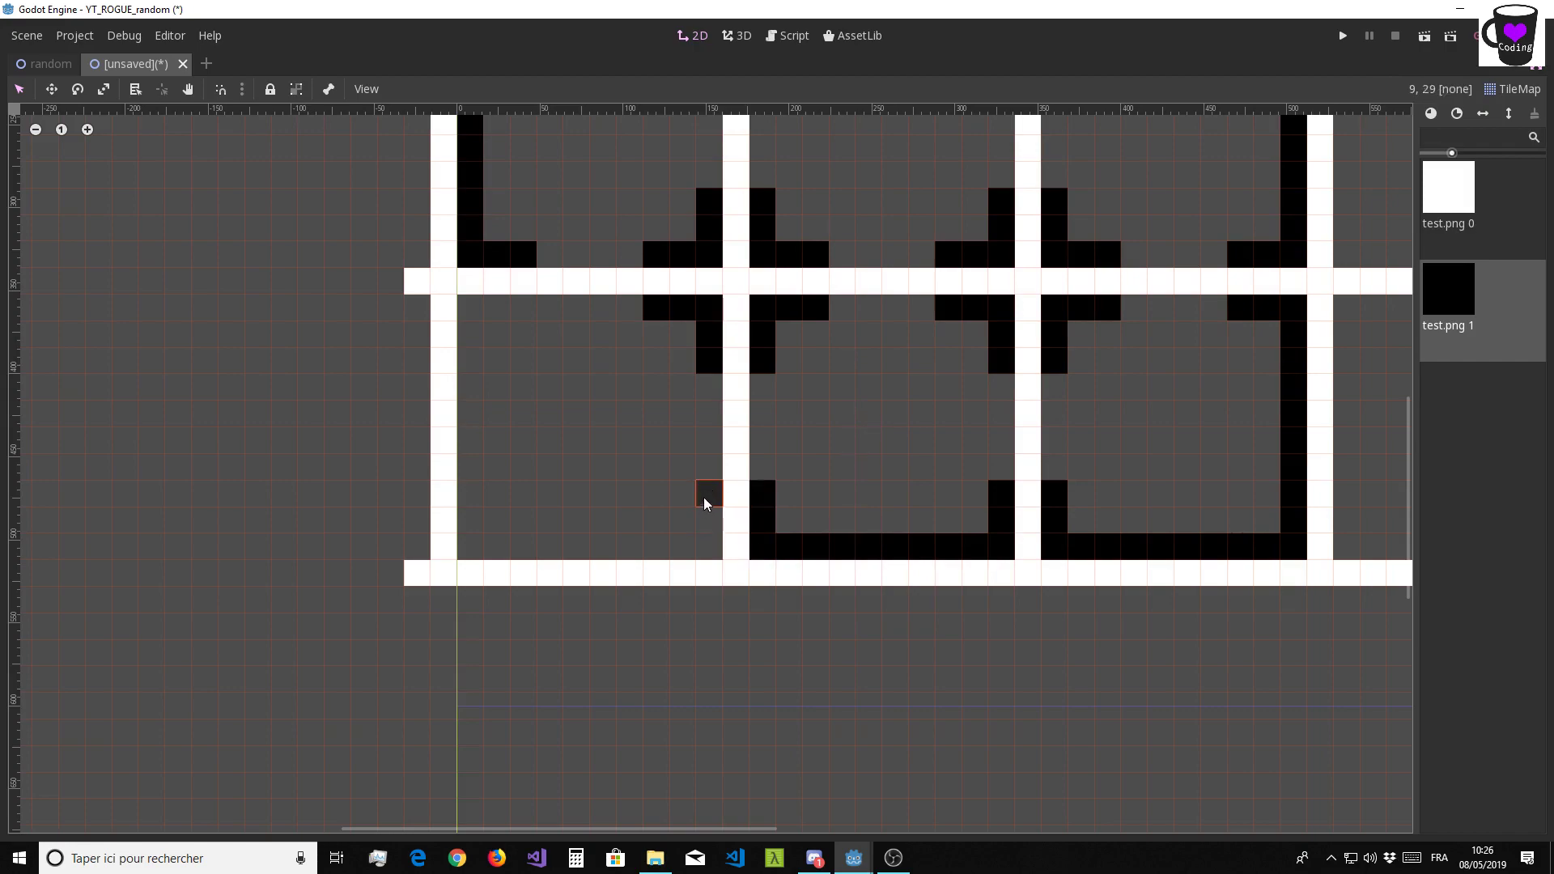
mouse_move(705, 550)
left_mouse_down()
mouse_move(469, 387)
mouse_move(472, 319)
left_mouse_up()
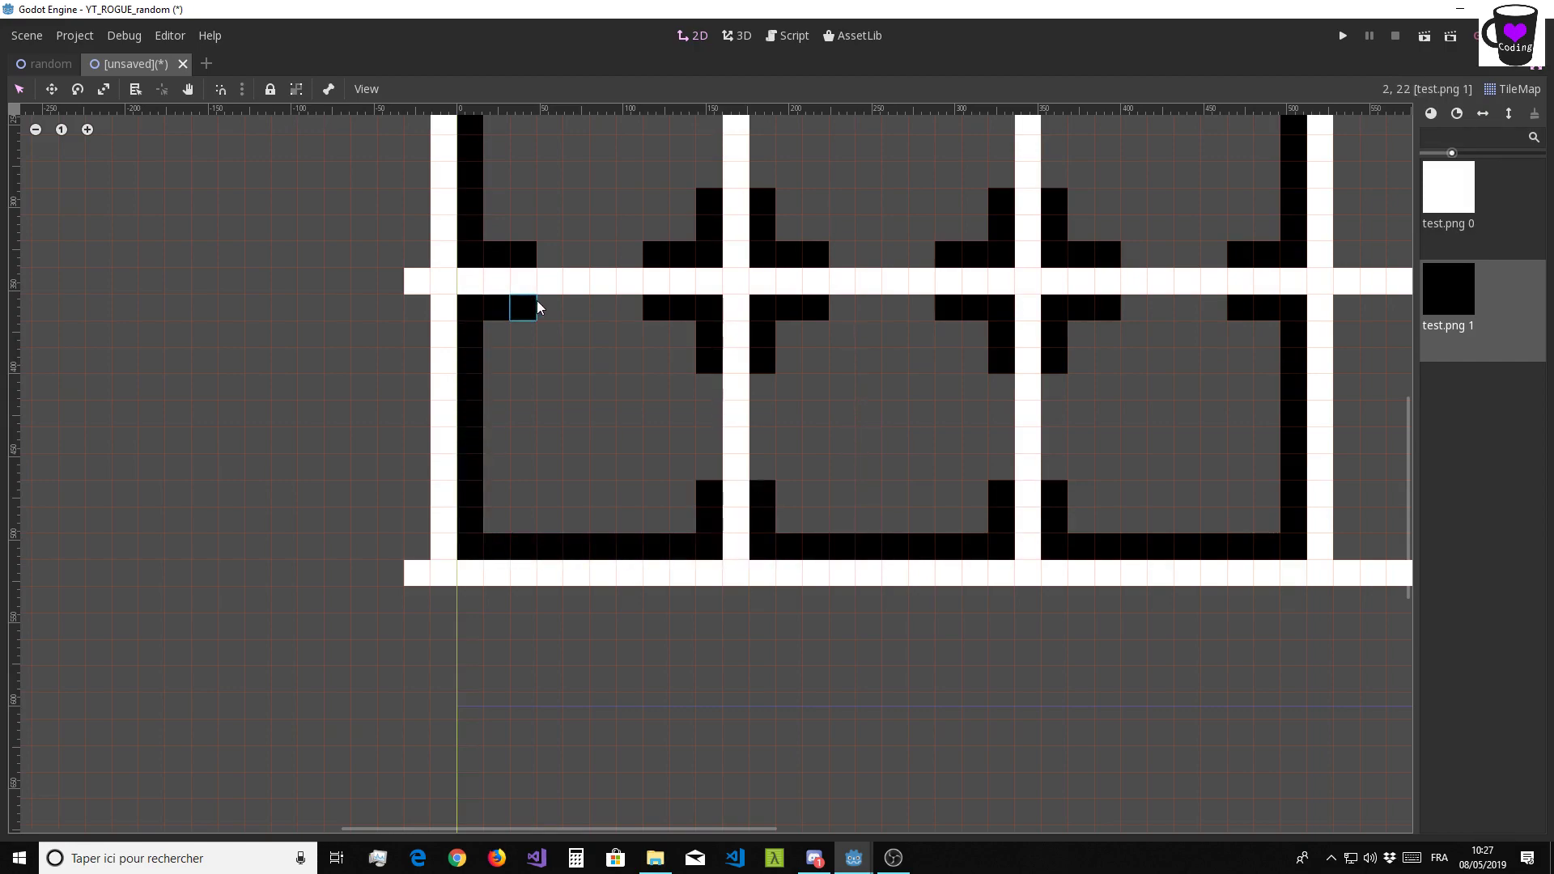
Zoom out, restore the editor panels and toggle the tl layer's visibility off and on
scroll(693, 398, "down", 2)
scroll(751, 448, "down", 2)
scroll(738, 558, "down", 1)
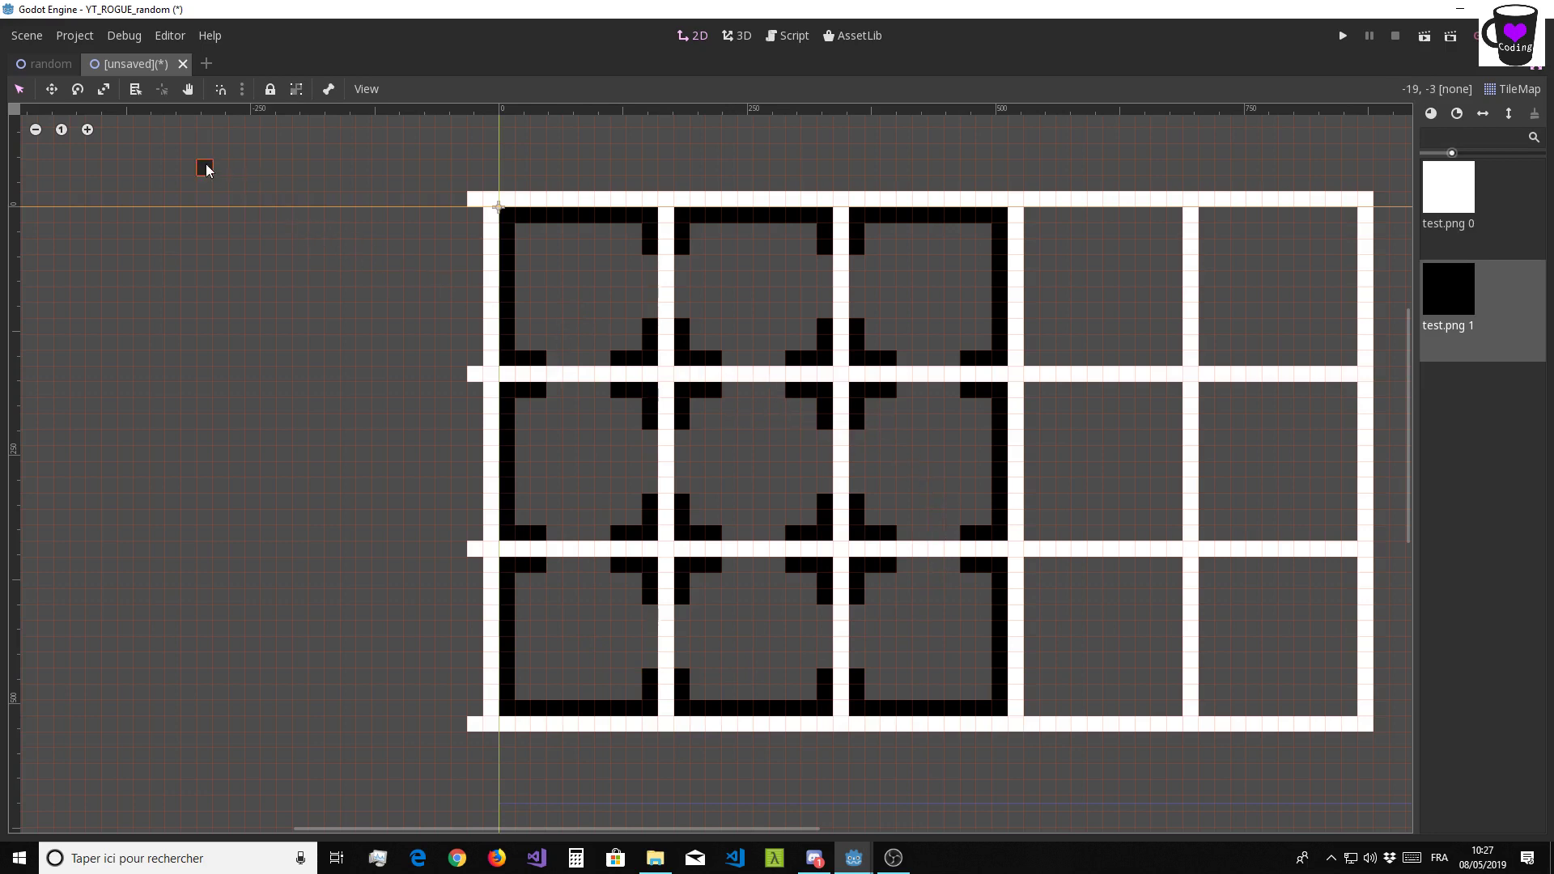
left_click(1534, 77)
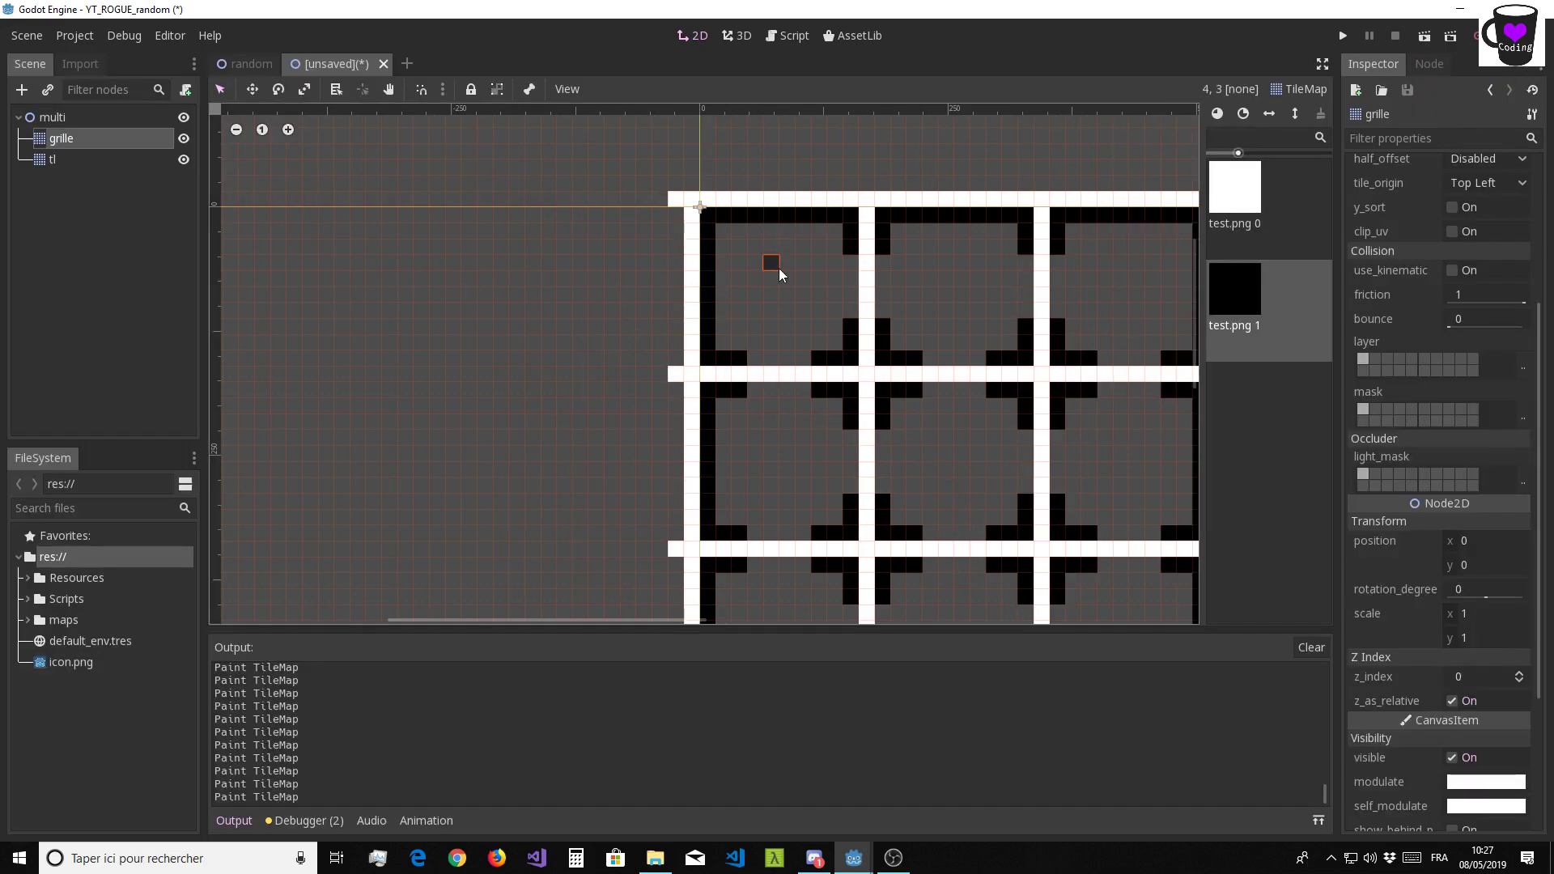
left_click(184, 161)
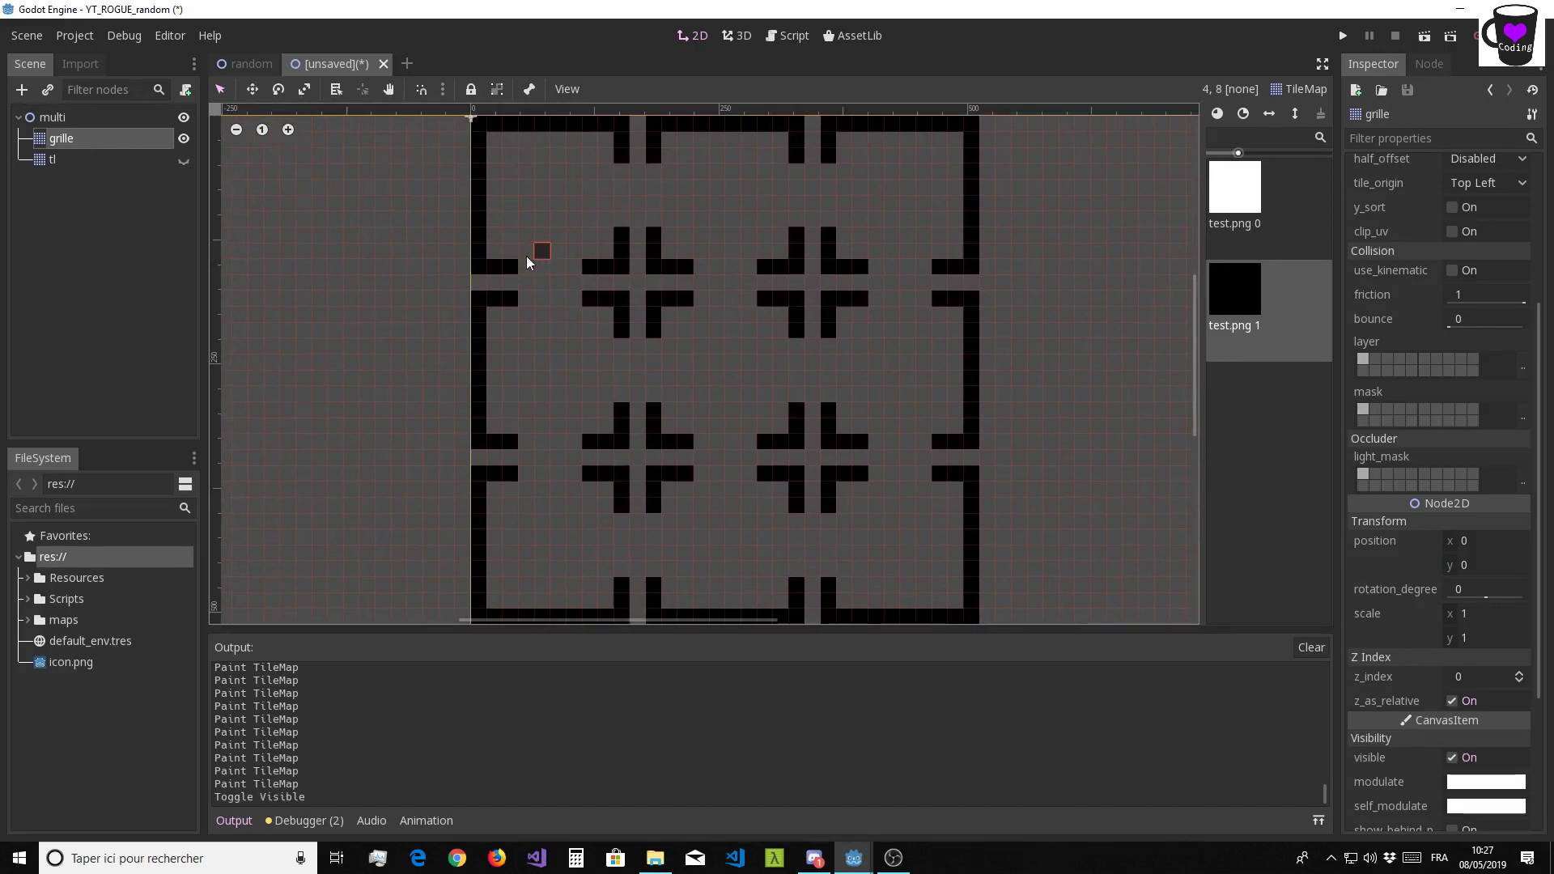
left_click(184, 159)
Paint the fourth column's top room top and left walls, erasing one stray tile
middle_click_drag(904, 295, 777, 357)
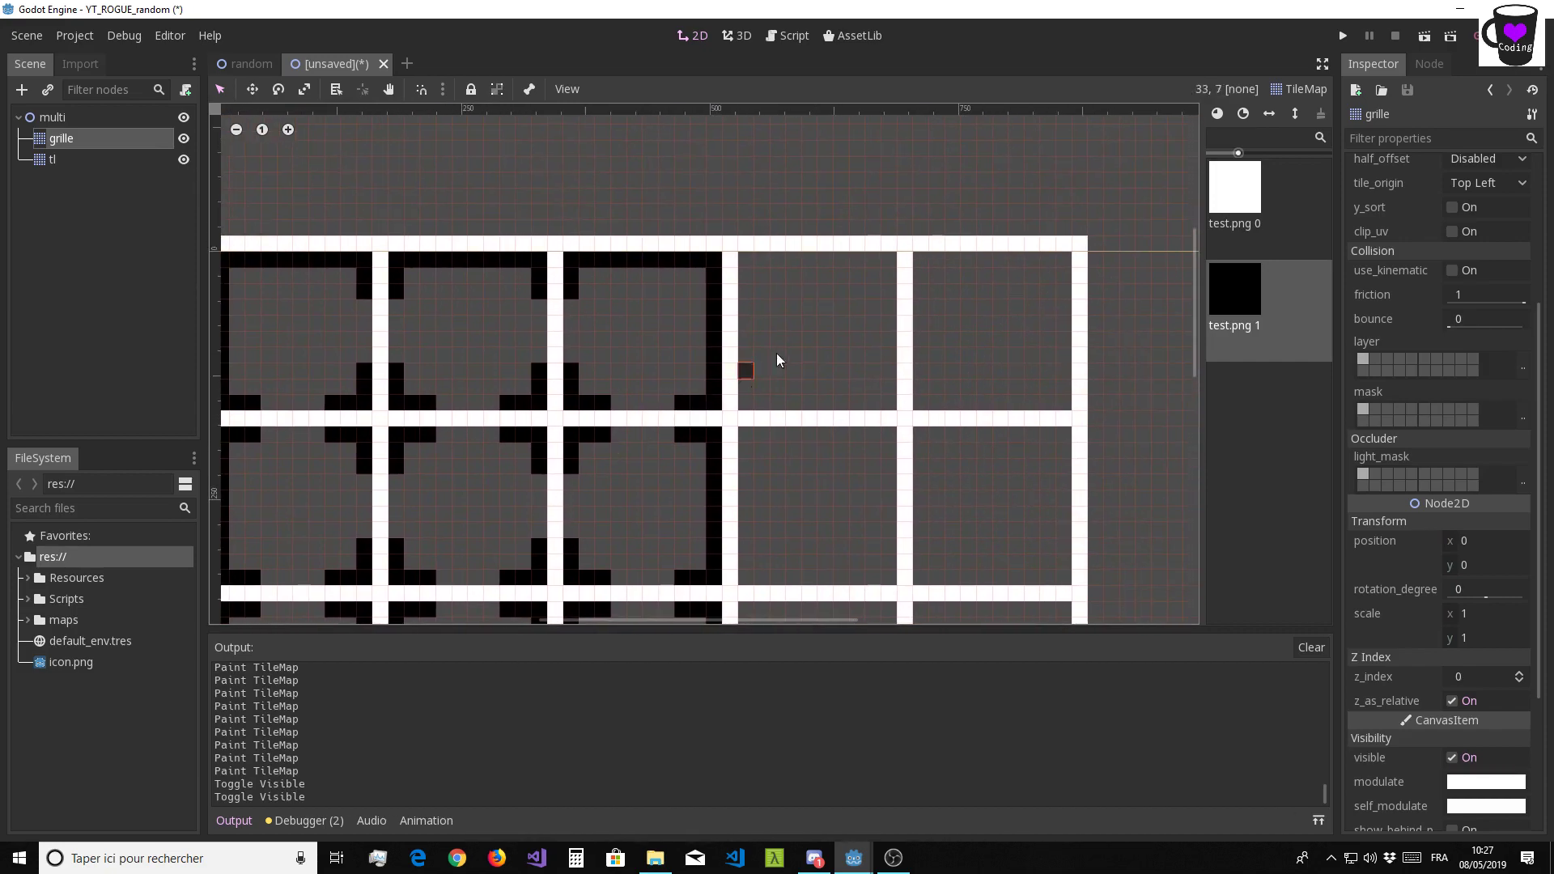
scroll(791, 285, "up", 1)
mouse_move(791, 284)
middle_mouse_down()
mouse_move(707, 305)
mouse_move(628, 371)
middle_mouse_up()
scroll(628, 371, "up", 1)
mouse_move(763, 307)
left_mouse_down()
mouse_move(555, 308)
mouse_move(577, 510)
left_mouse_up()
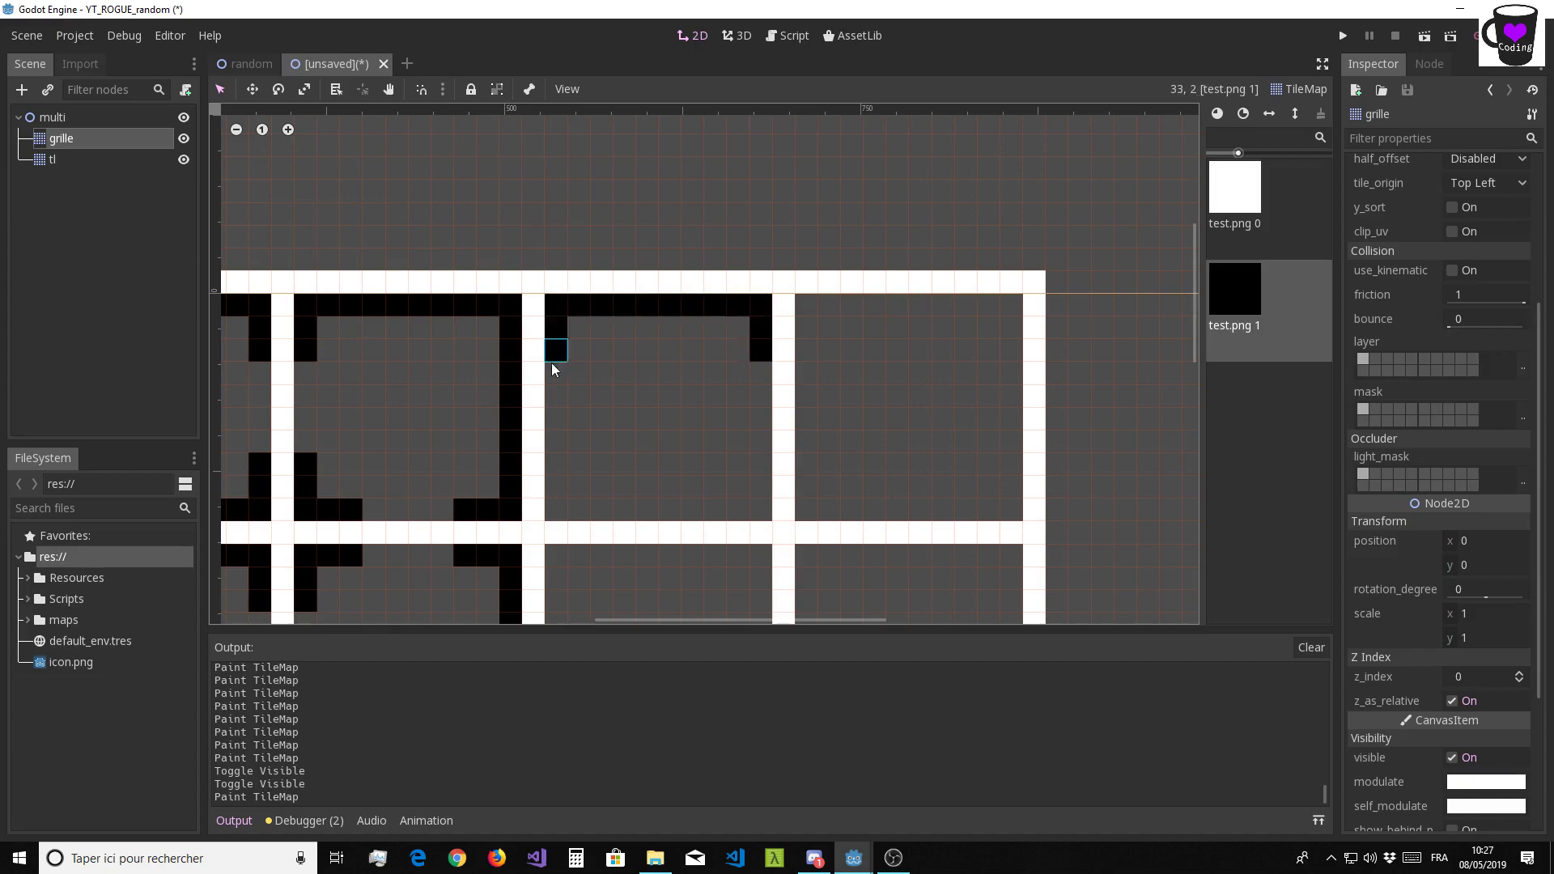
right_click(576, 510)
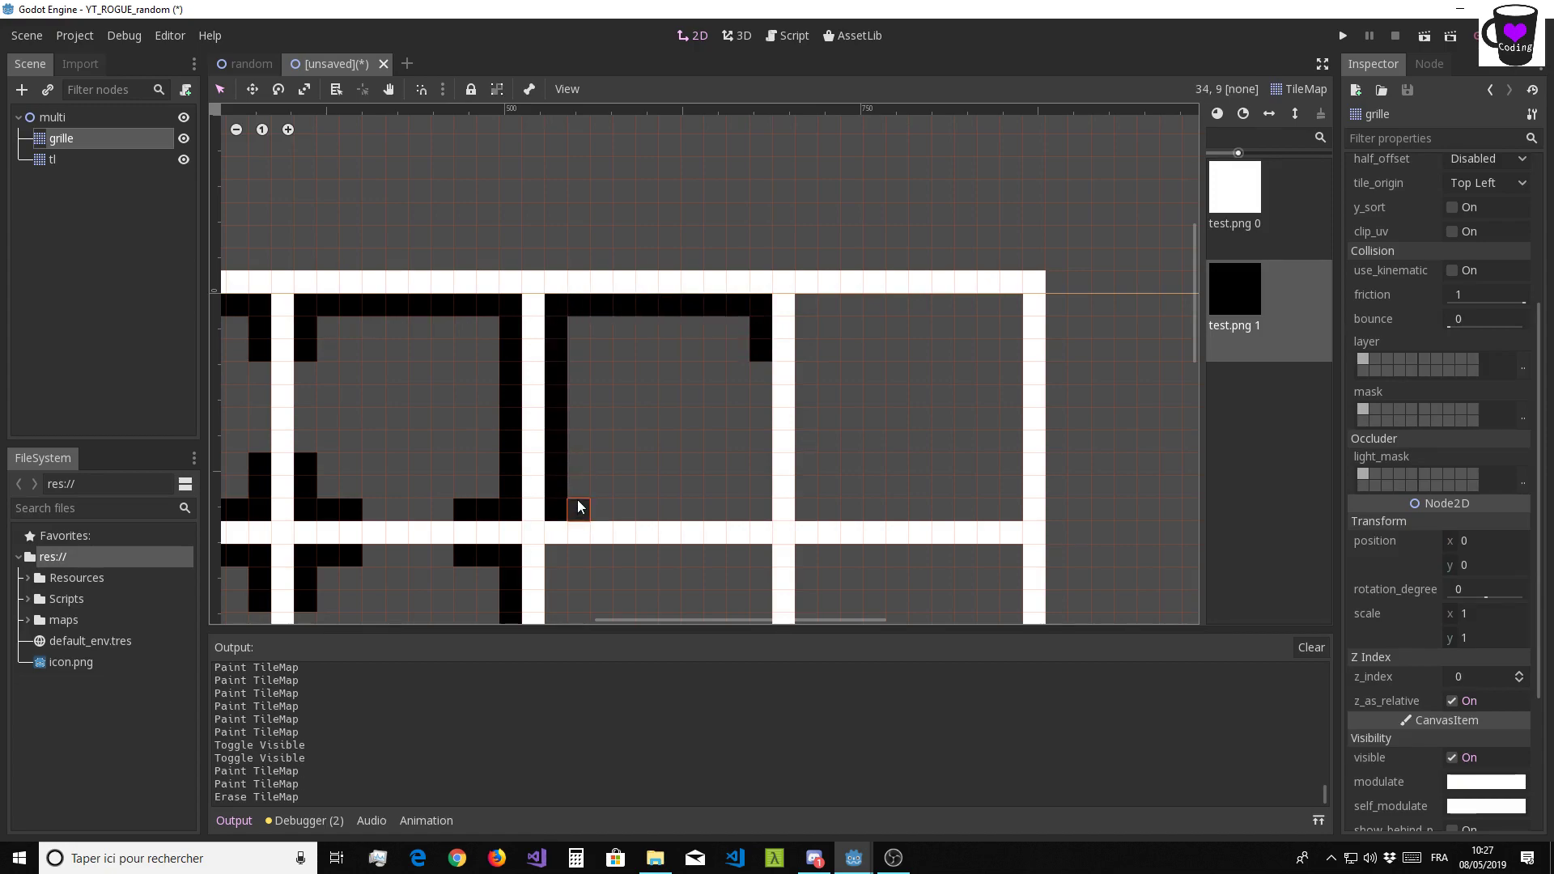
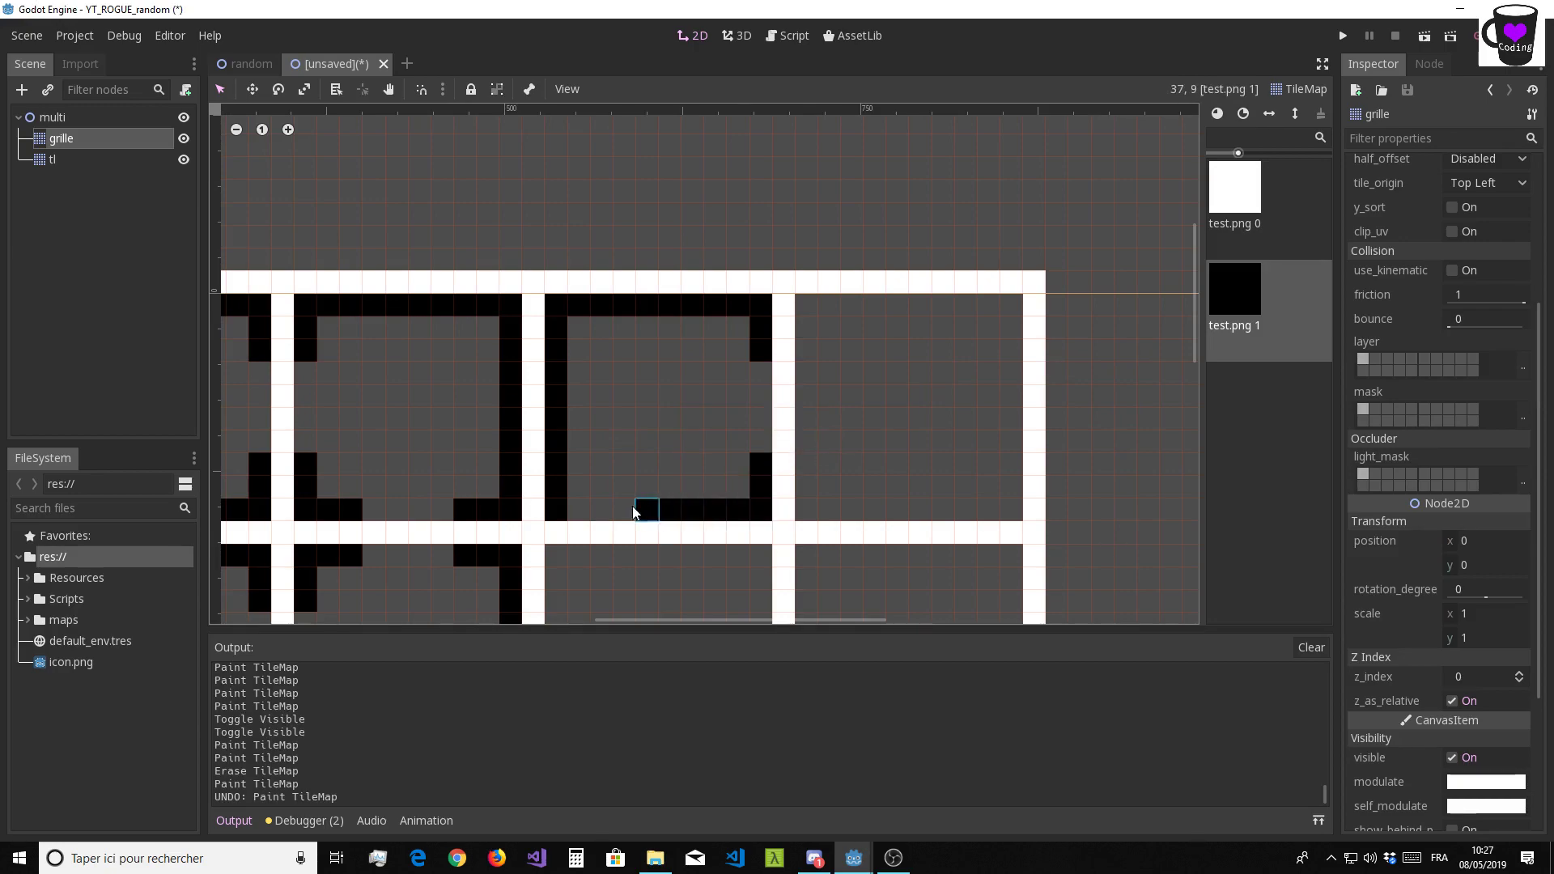
Paint black wall tiles along the columns and rows of the right-hand room cells
mouse_move(805, 355)
left_mouse_down()
mouse_move(1012, 323)
mouse_move(1012, 512)
mouse_move(801, 462)
left_mouse_up()
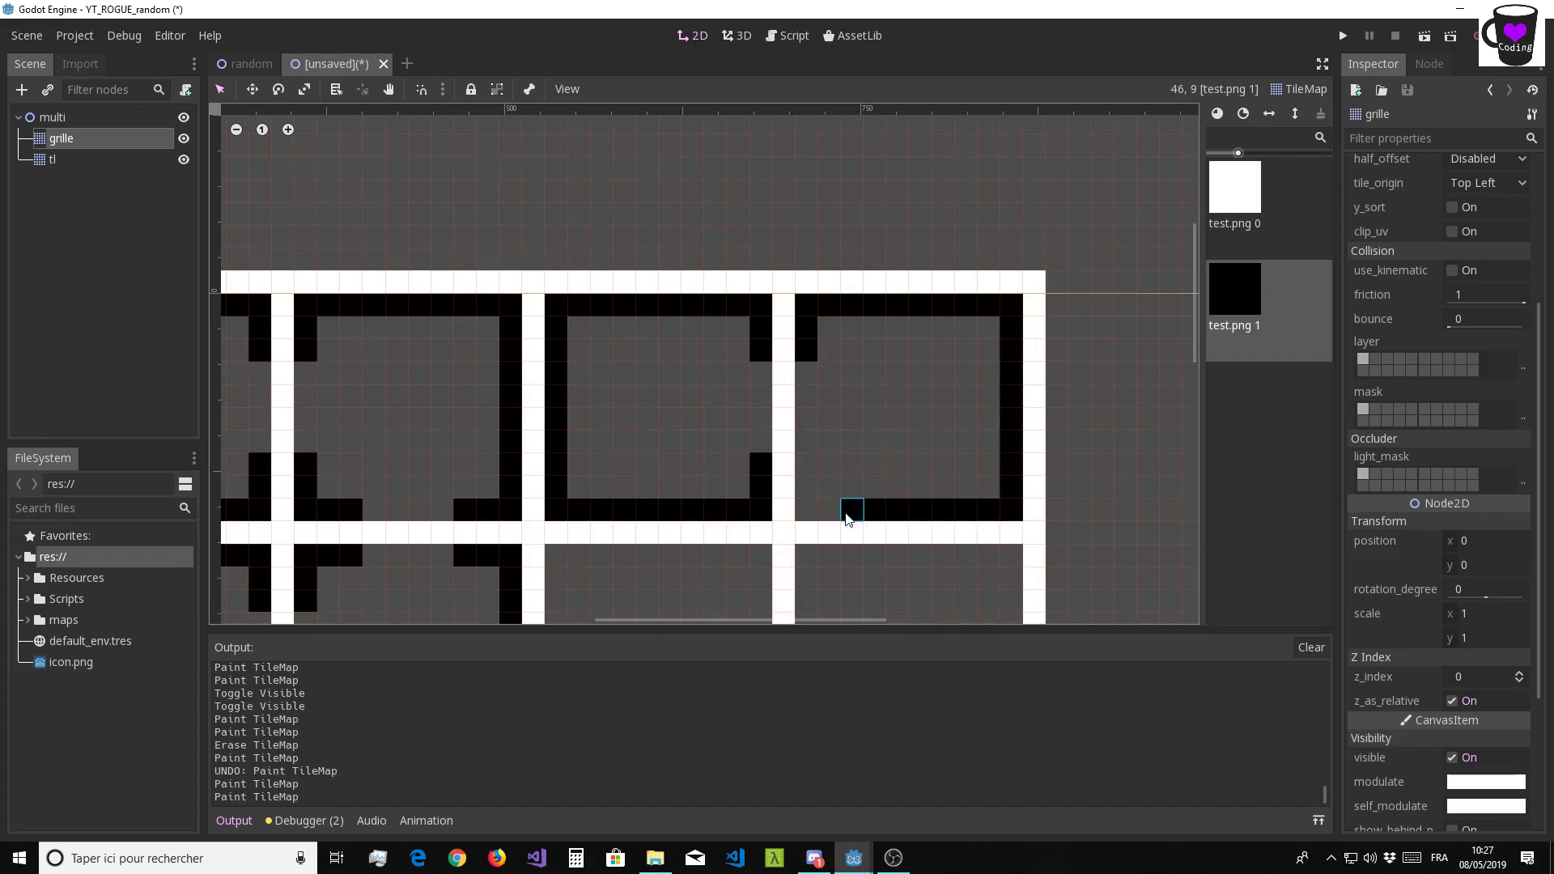
middle_click_drag(841, 410, 874, 324)
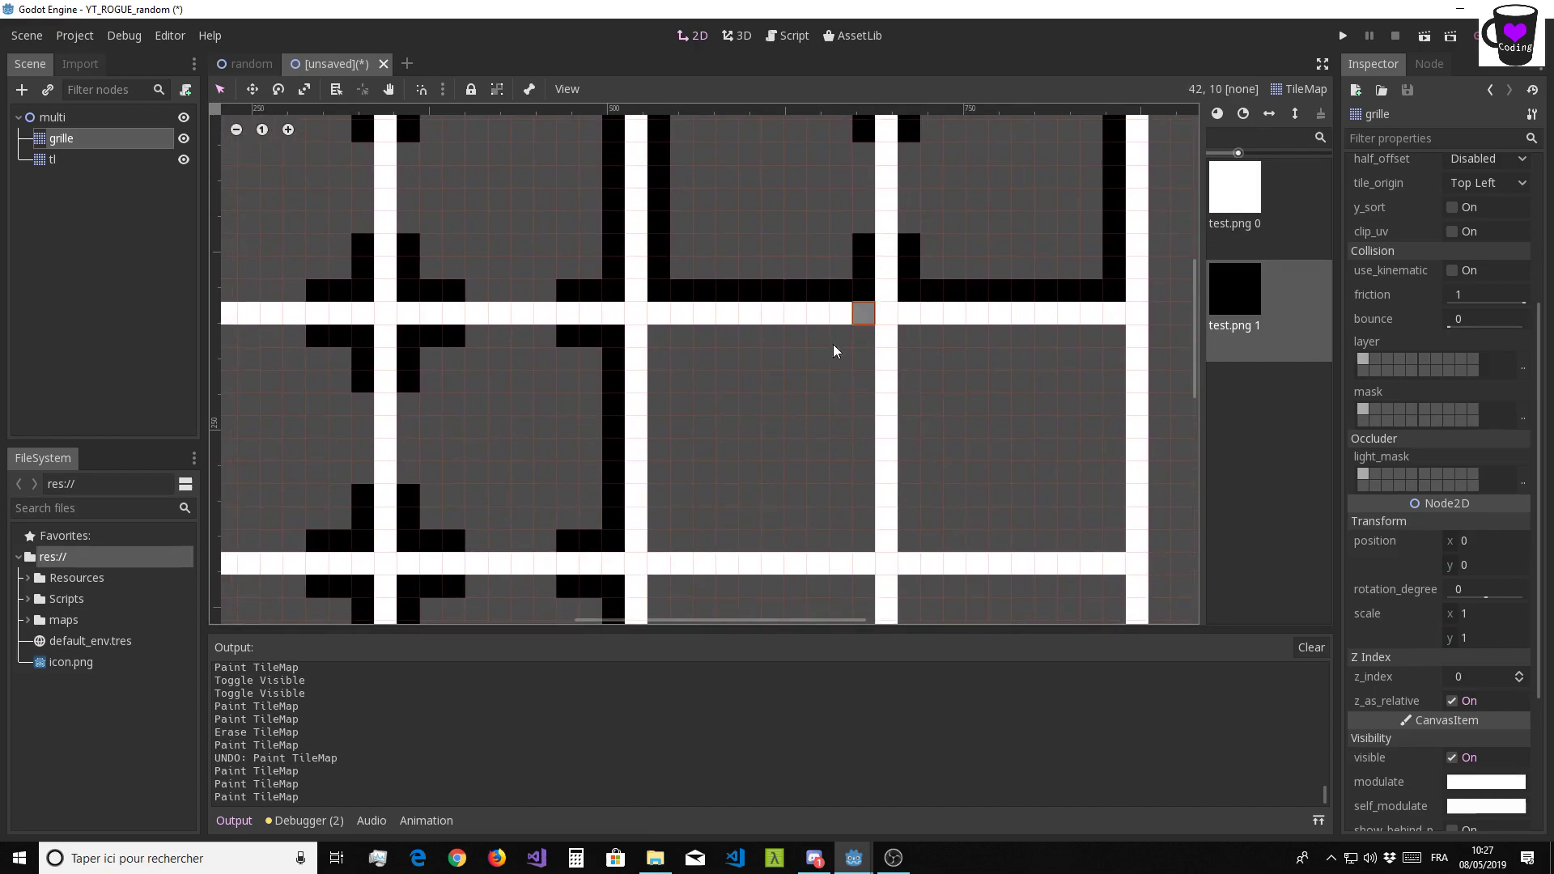
mouse_move(769, 250)
middle_mouse_down()
mouse_move(850, 357)
mouse_move(801, 243)
middle_mouse_up()
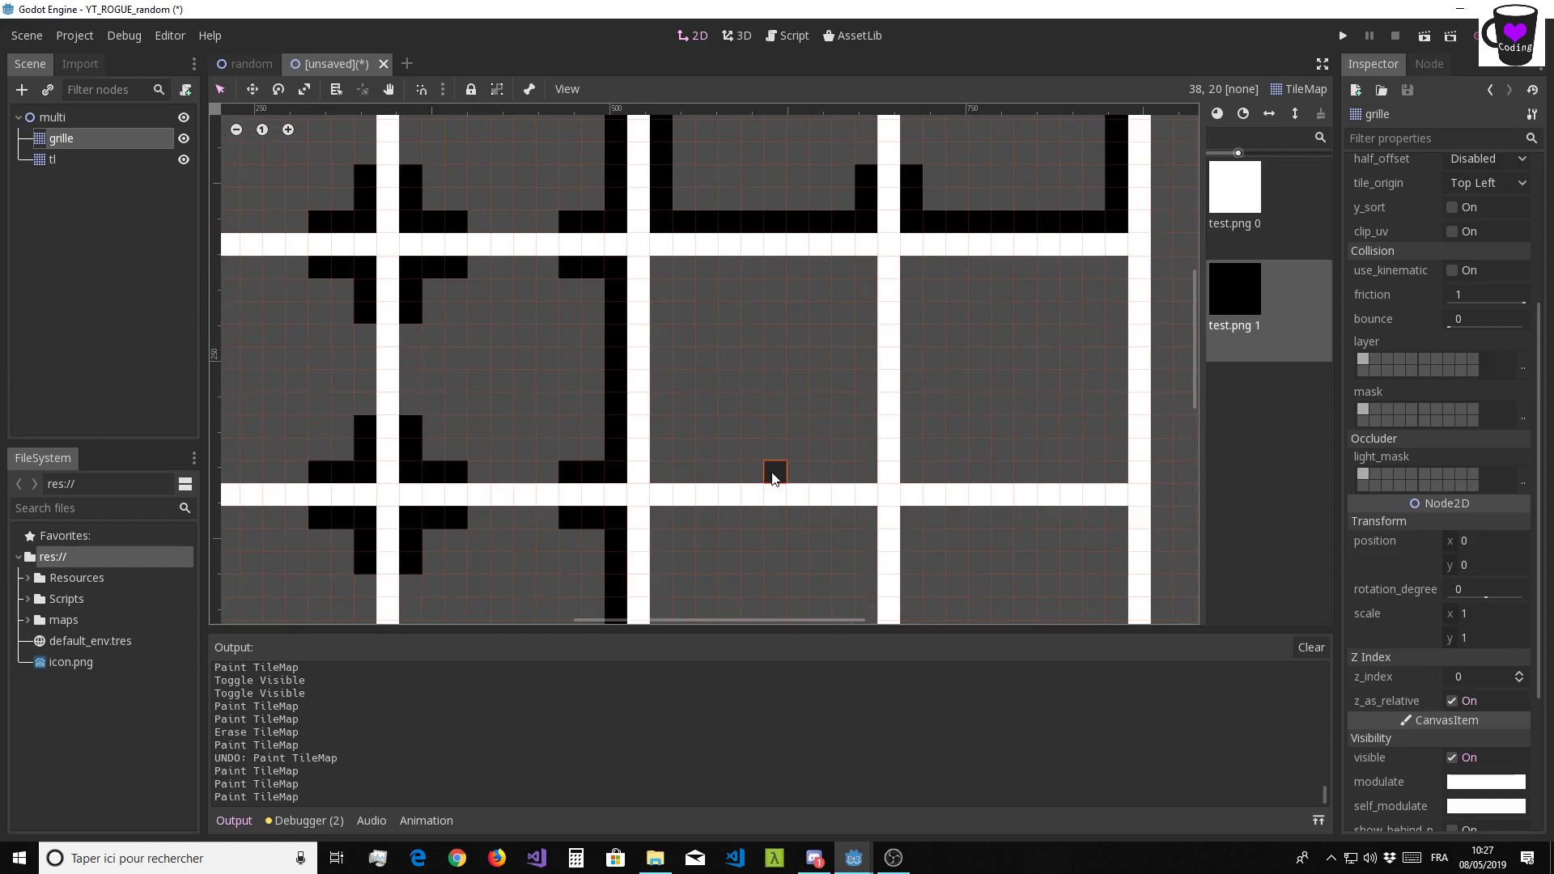
mouse_move(817, 472)
left_mouse_down()
mouse_move(865, 396)
mouse_move(842, 279)
mouse_move(659, 276)
mouse_move(655, 365)
mouse_move(706, 477)
left_mouse_up()
Erase stray tiles, redraw the misplaced wall column one over, and tidy the wall corners
right_click(832, 287)
mouse_move(697, 246)
left_mouse_down()
mouse_move(658, 451)
mouse_move(835, 412)
left_mouse_up()
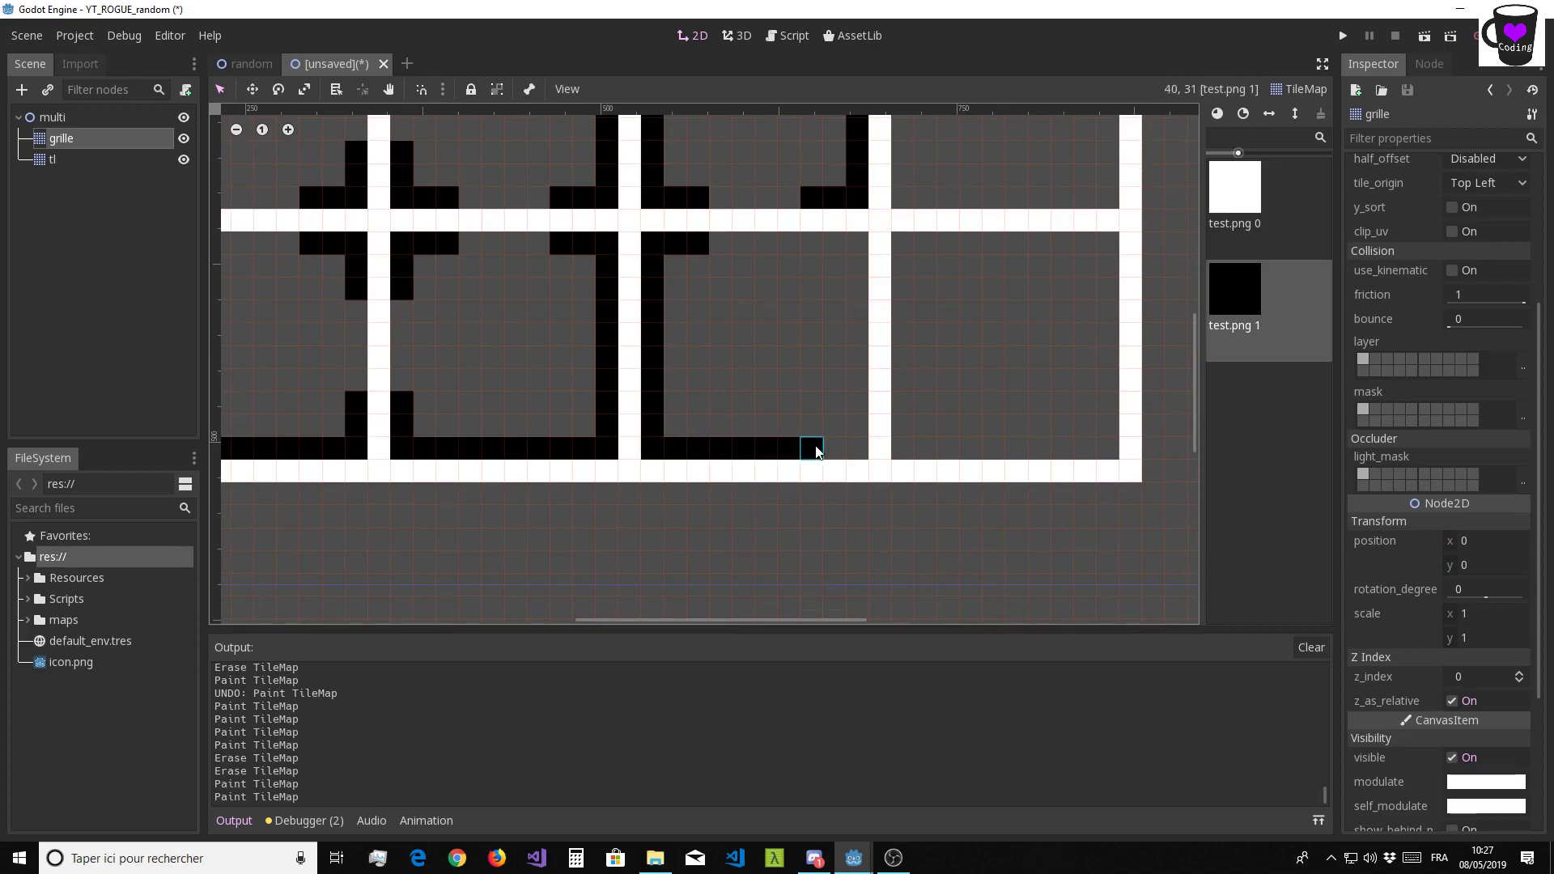
right_click_drag(836, 412, 834, 328)
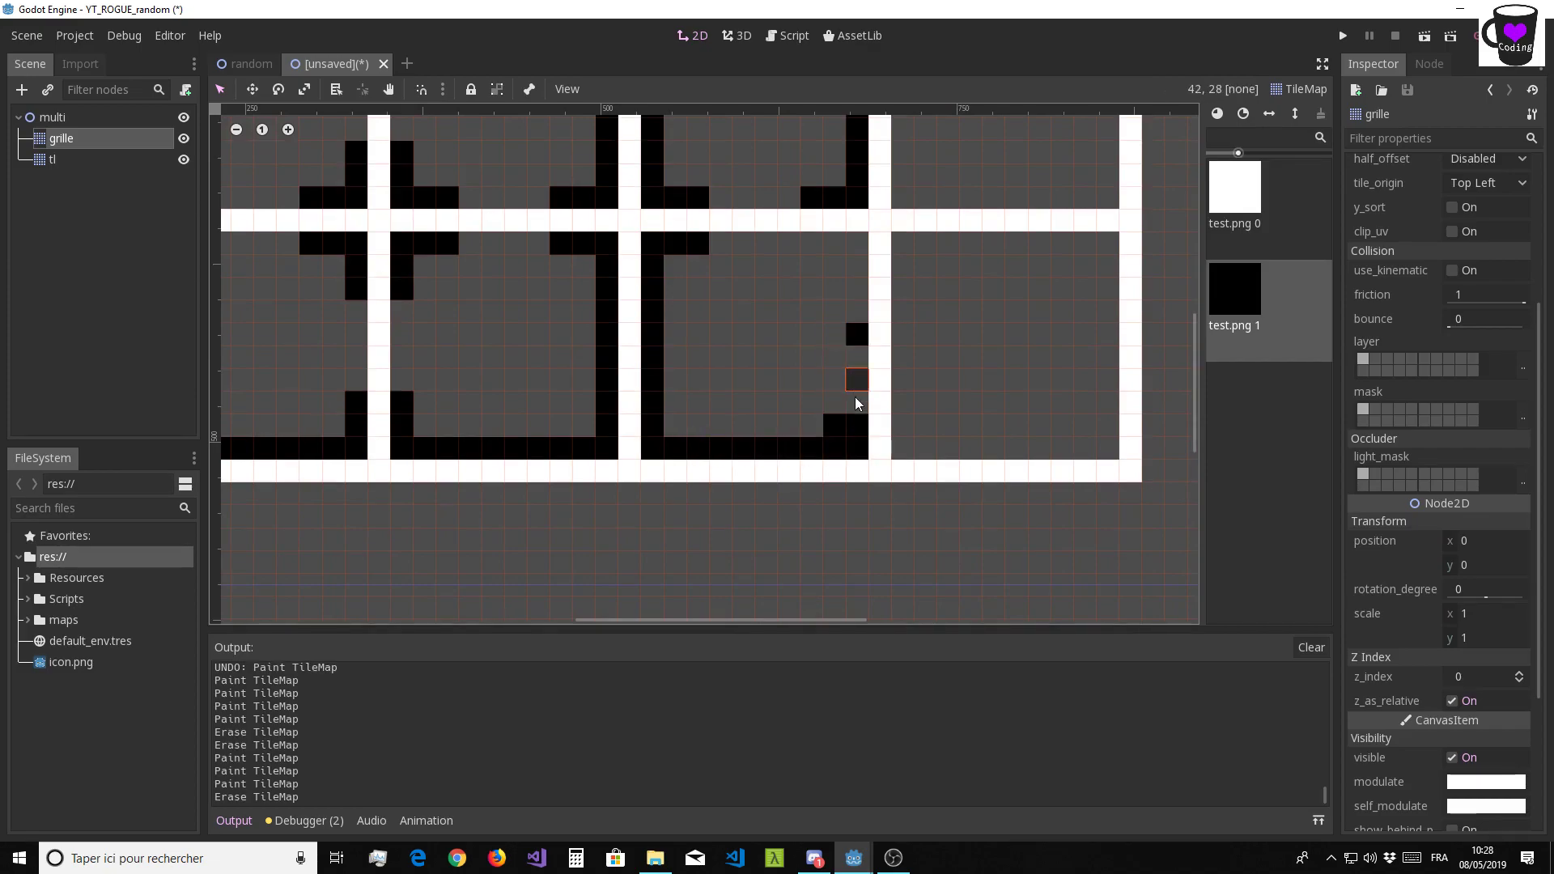
mouse_move(858, 405)
left_mouse_down()
mouse_move(855, 250)
mouse_move(850, 271)
left_mouse_up()
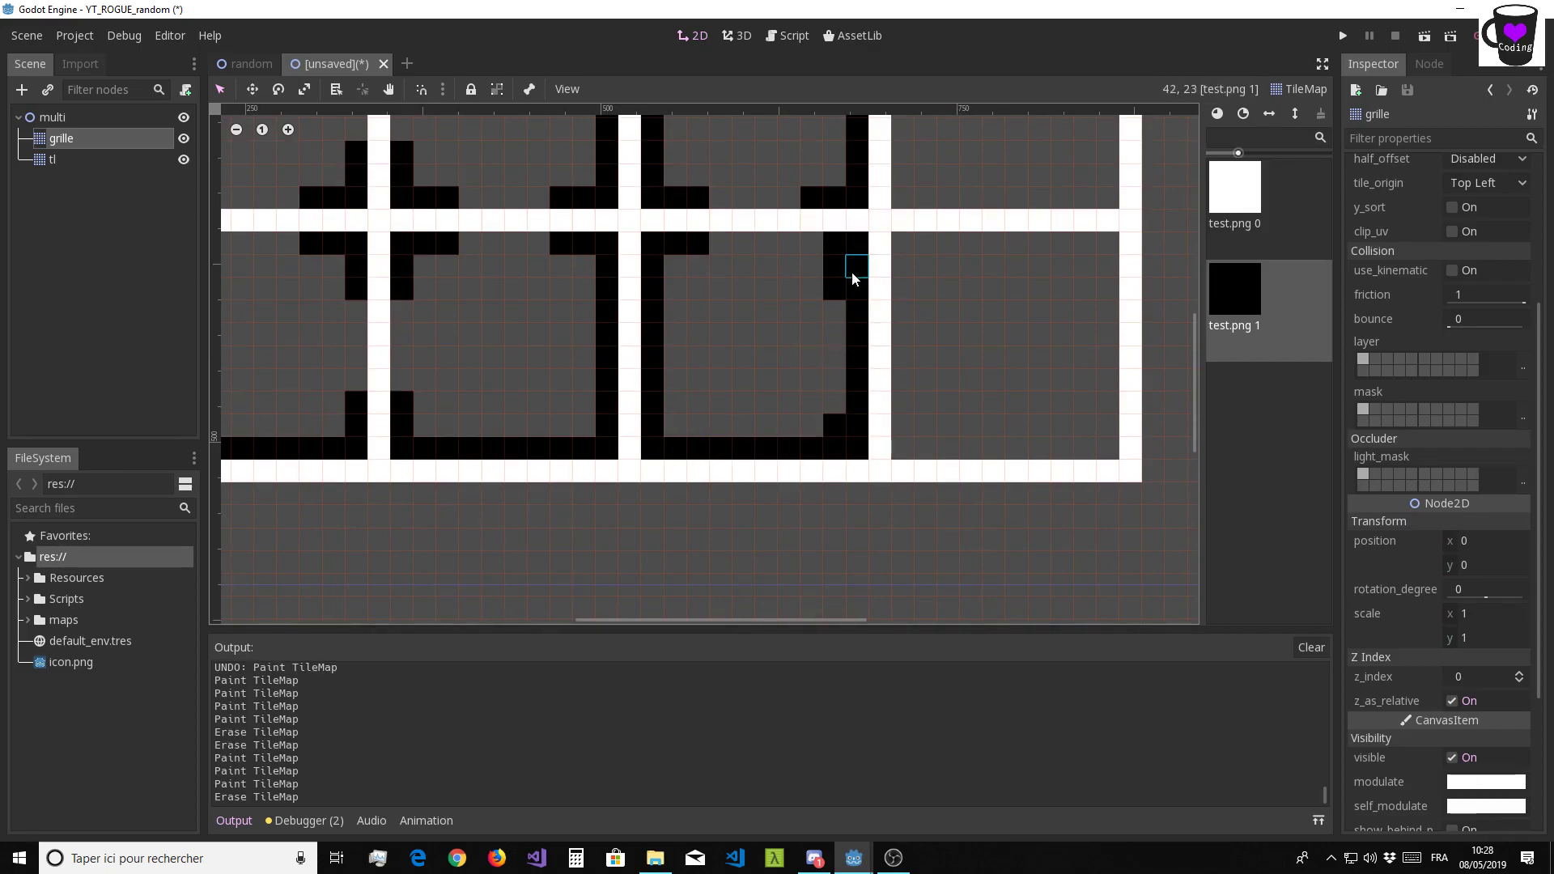
left_click(810, 247)
right_click_drag(812, 267, 829, 342)
right_click(832, 426)
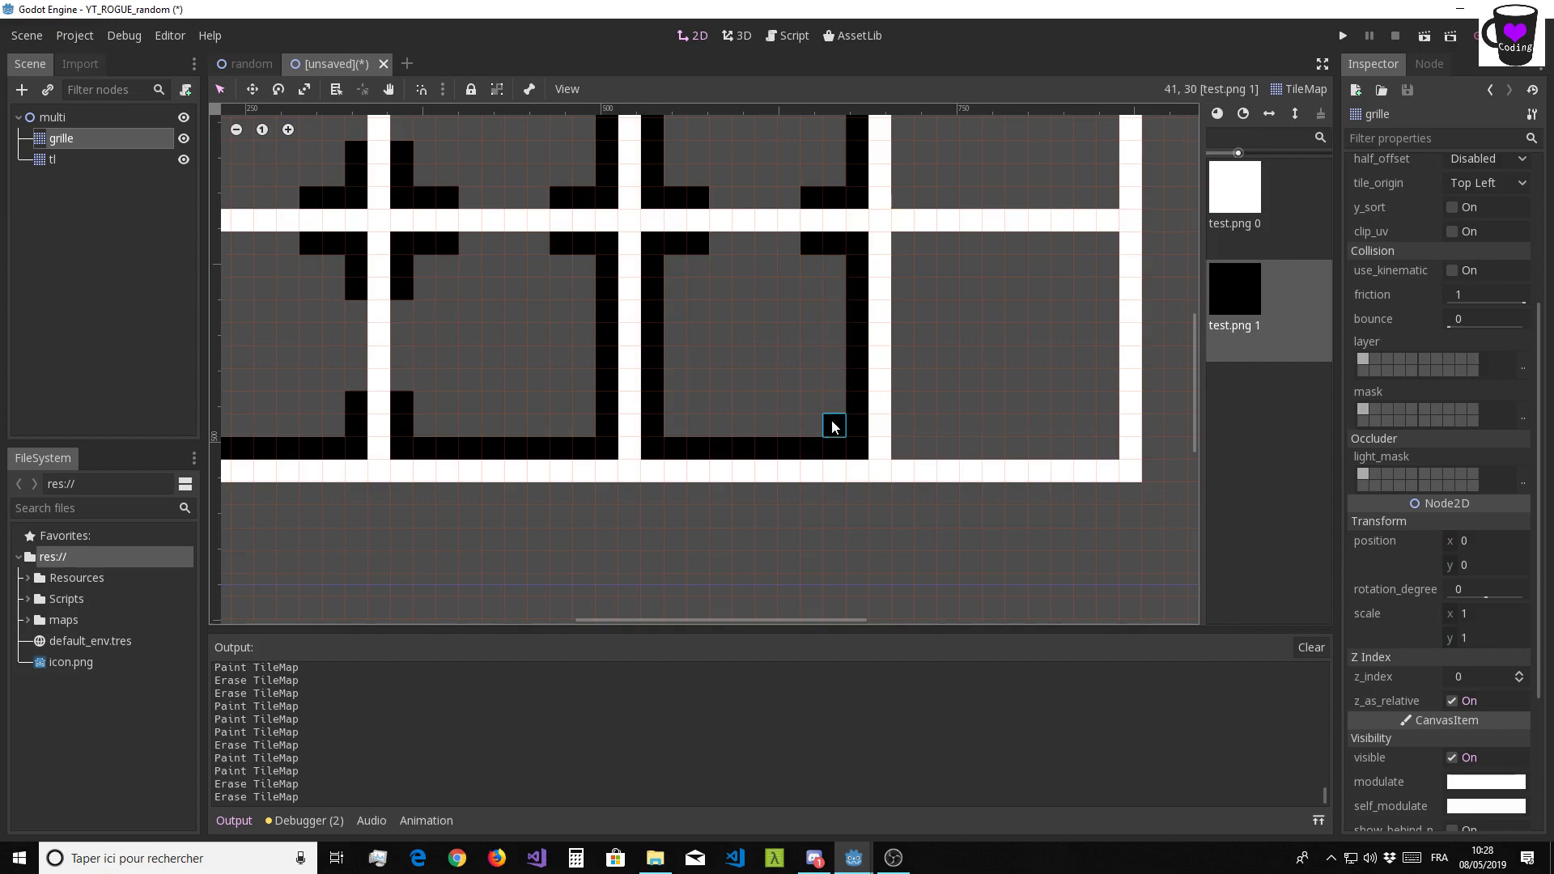
right_click(812, 404)
Paint wall rows and columns in the next uncovered room cells of the grille TileMap
scroll(746, 283, "up", 5)
scroll(793, 289, "down", 2)
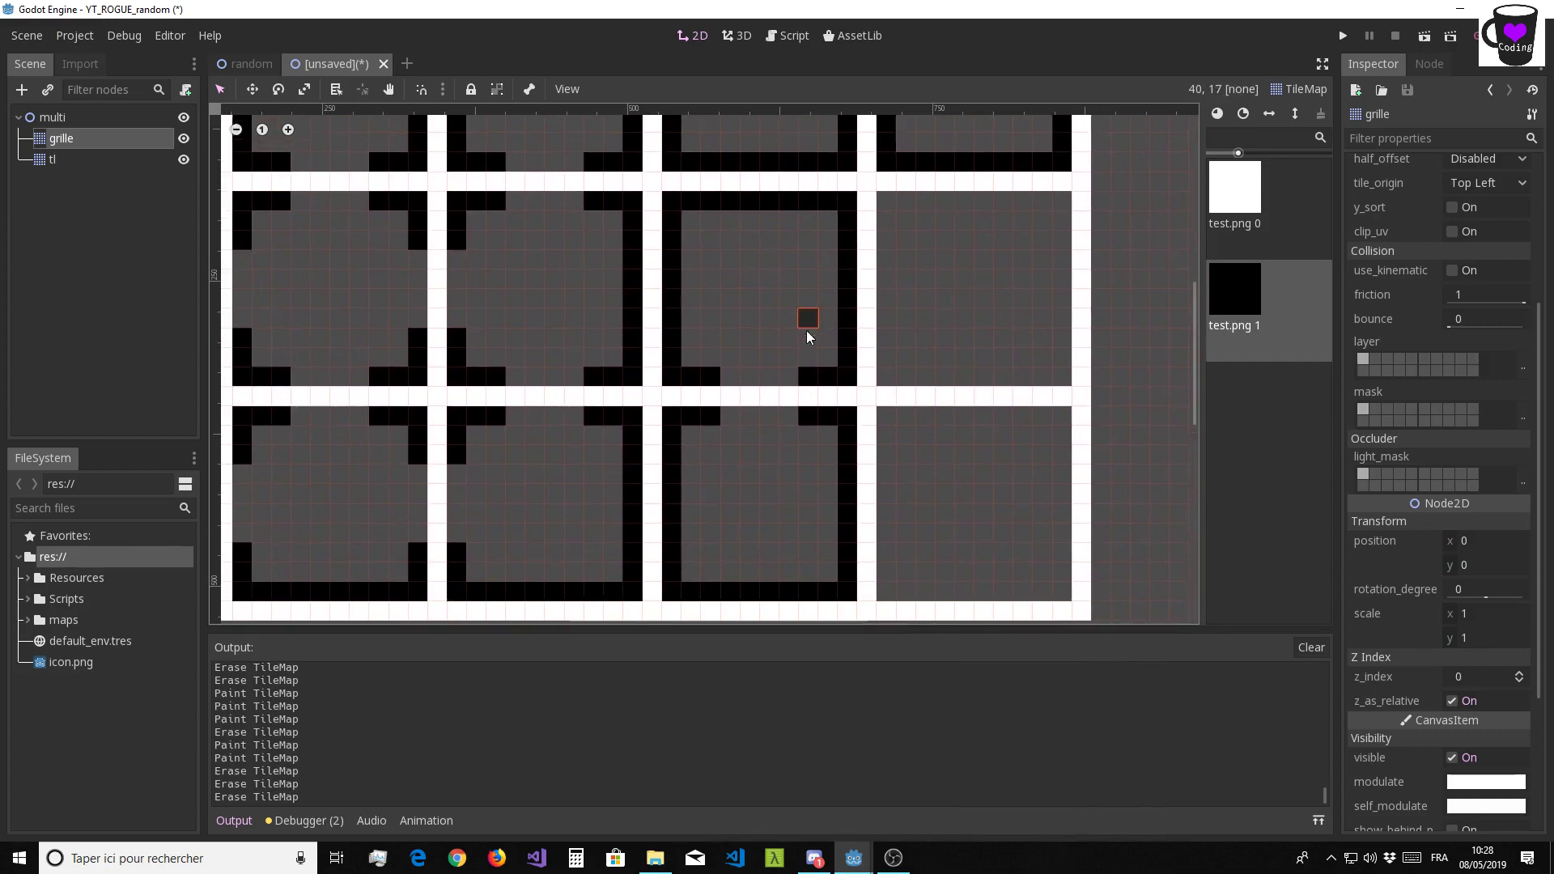
middle_click_drag(878, 347, 825, 347)
middle_click_drag(865, 295, 839, 298)
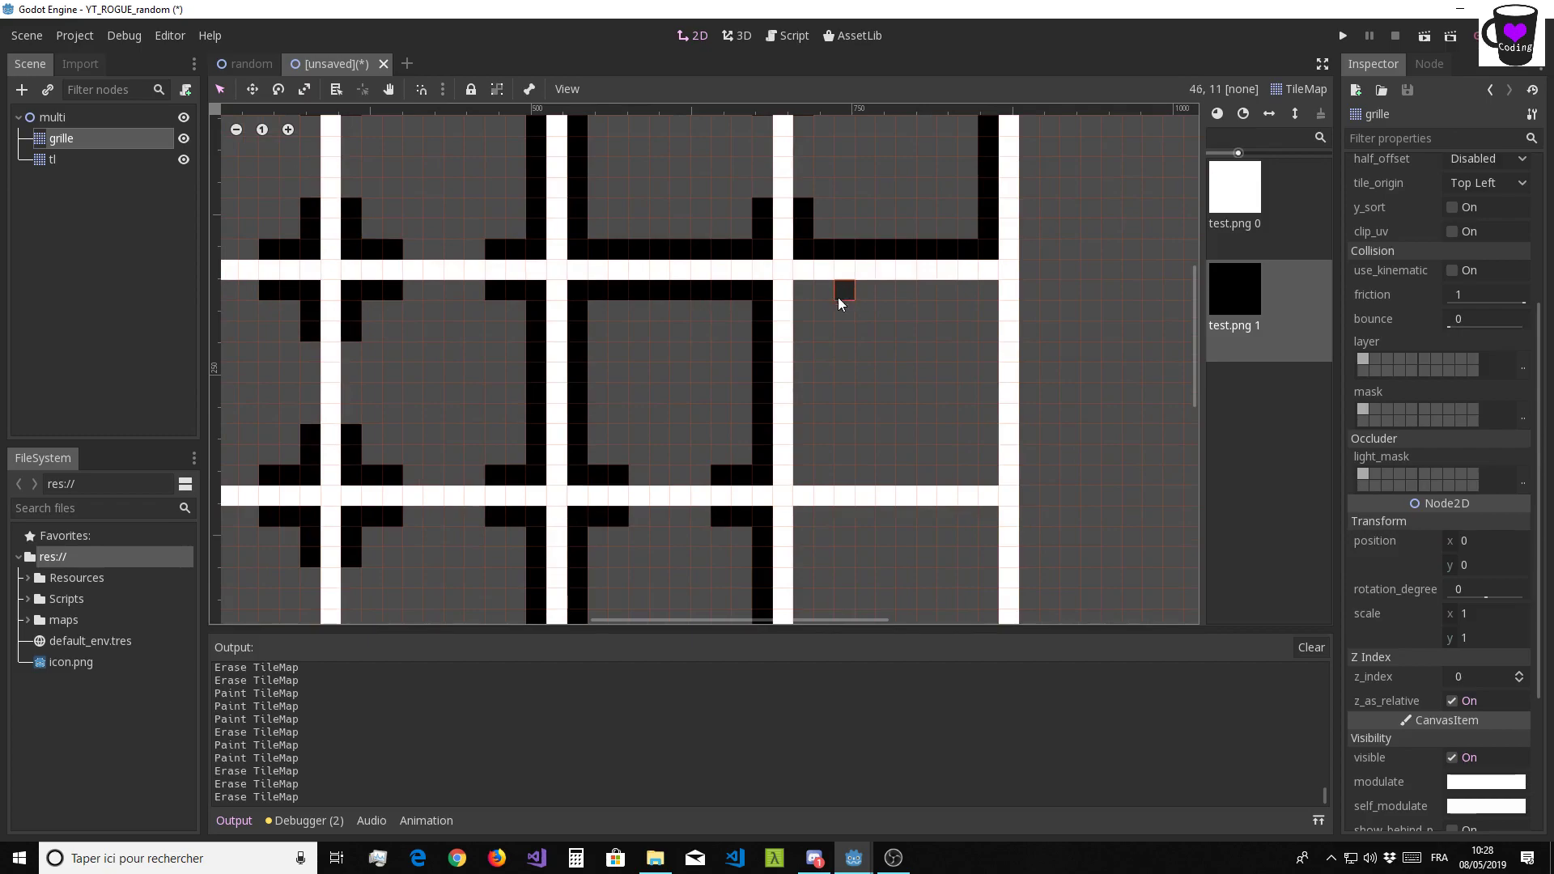
scroll(801, 312, "up", 2)
mouse_move(848, 295)
left_mouse_down()
mouse_move(812, 516)
mouse_move(851, 502)
left_mouse_up()
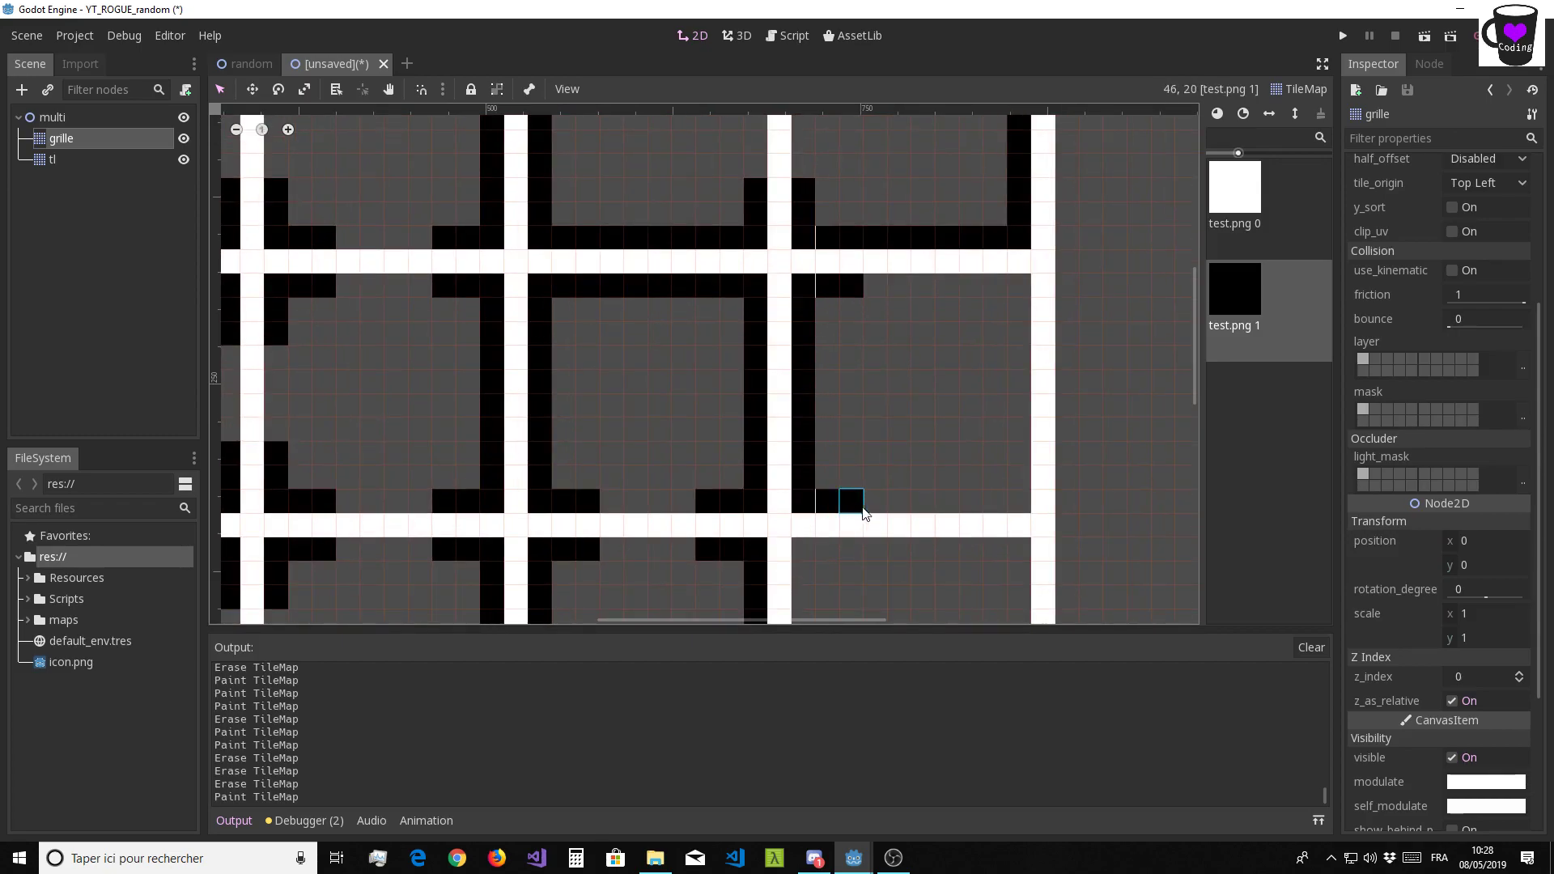
mouse_move(975, 291)
left_mouse_down()
mouse_move(1024, 298)
mouse_move(991, 466)
mouse_move(990, 426)
left_mouse_up()
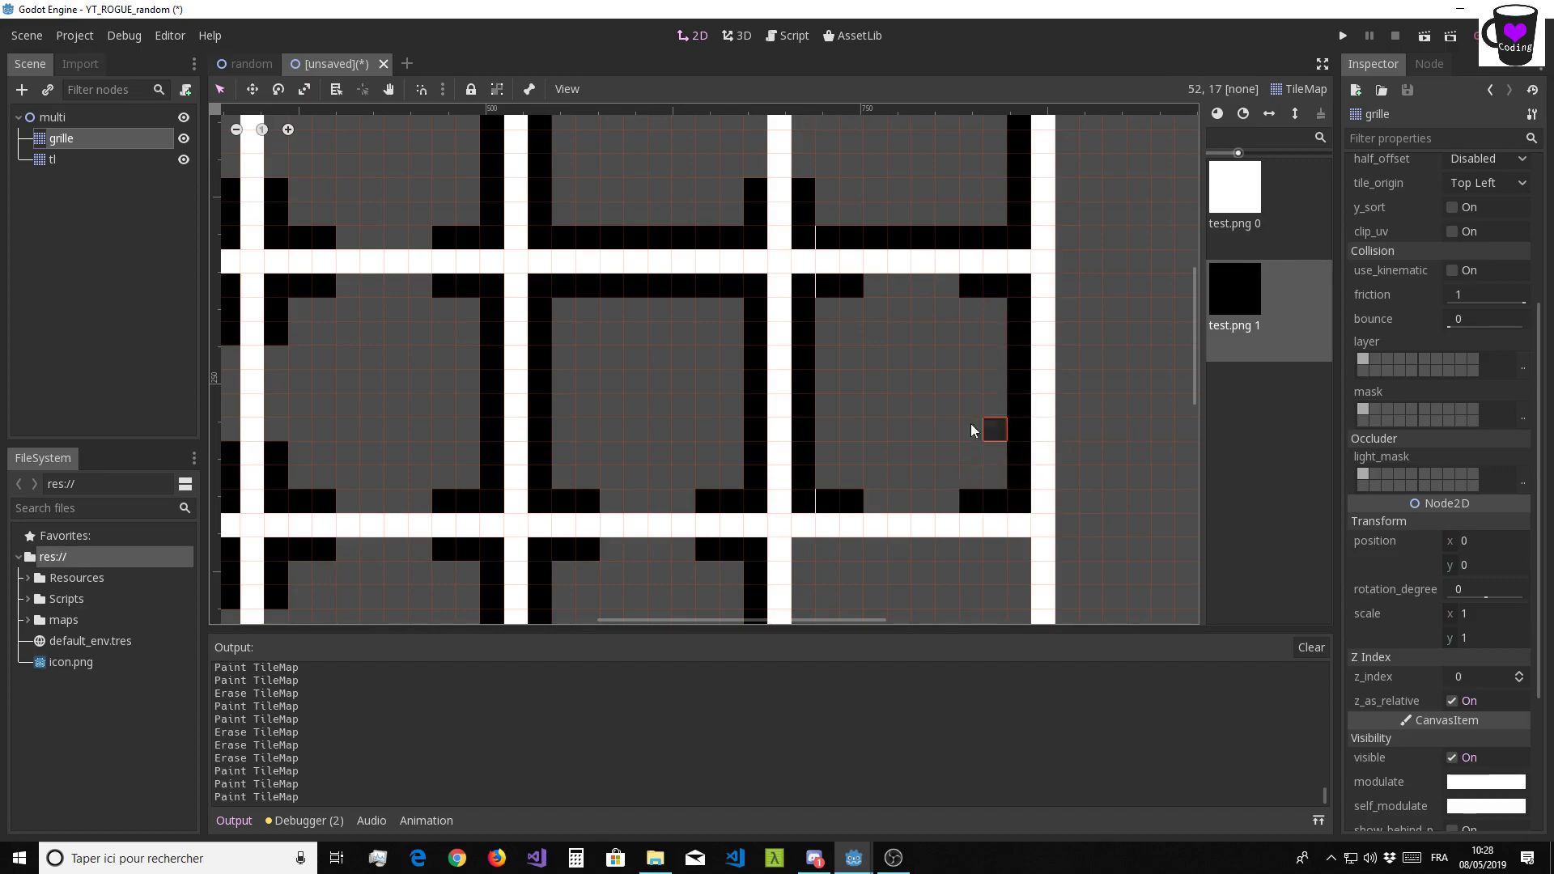
Wall in the lower-right room, erase a stray tile, and extend the column to the bottom wall
scroll(881, 216, "down", 3)
mouse_move(864, 374)
left_mouse_down()
mouse_move(815, 435)
mouse_move(1022, 429)
left_mouse_up()
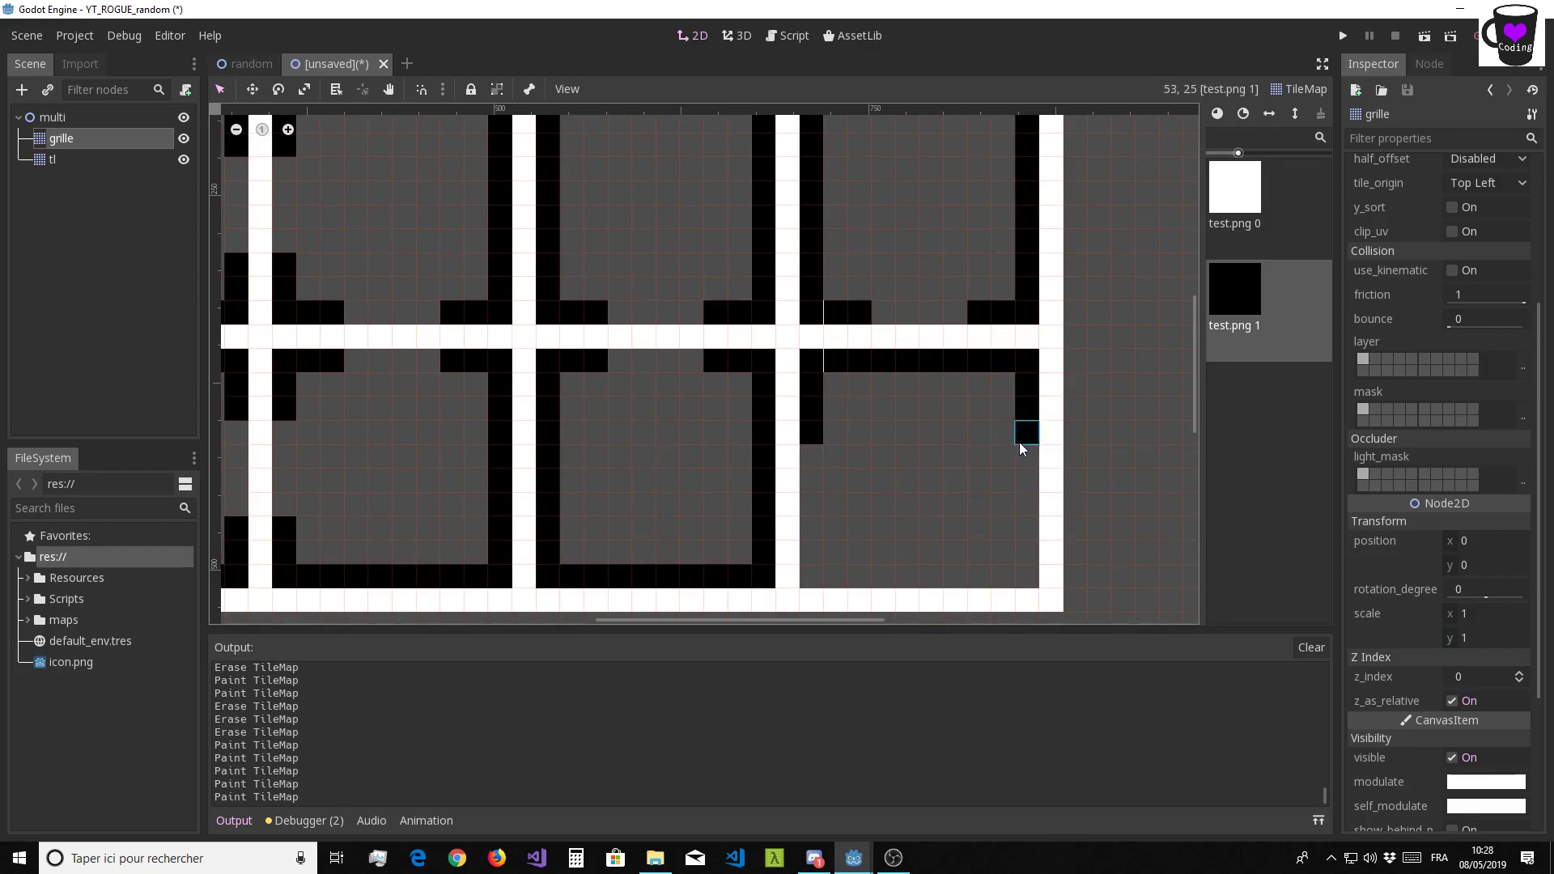
right_click(815, 437)
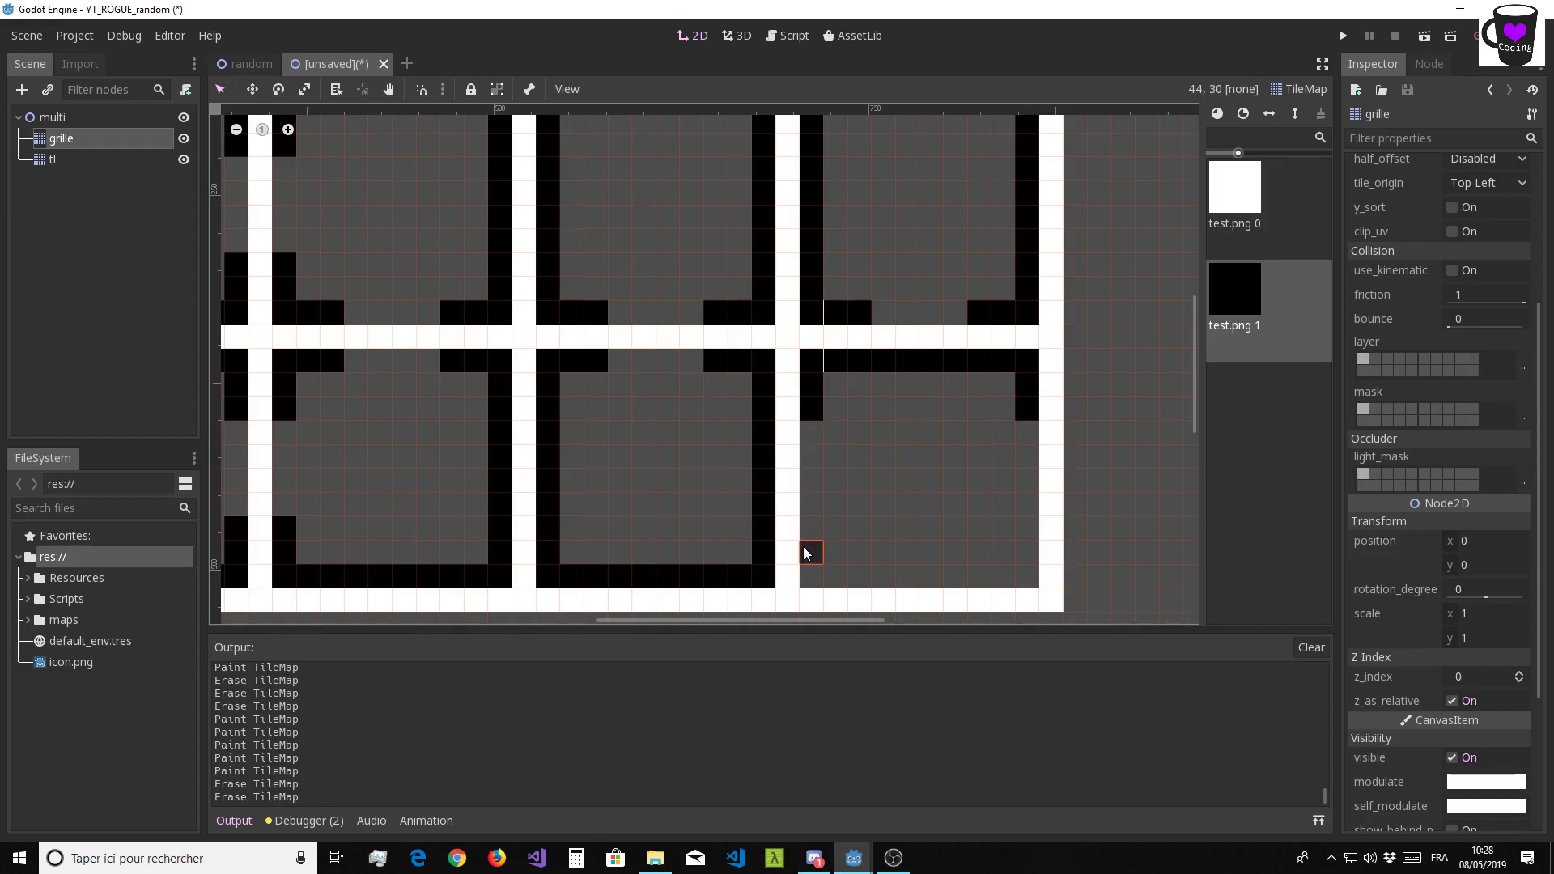
mouse_move(809, 526)
left_mouse_down()
mouse_move(816, 581)
mouse_move(1028, 521)
left_mouse_up()
scroll(910, 455, "down", 1)
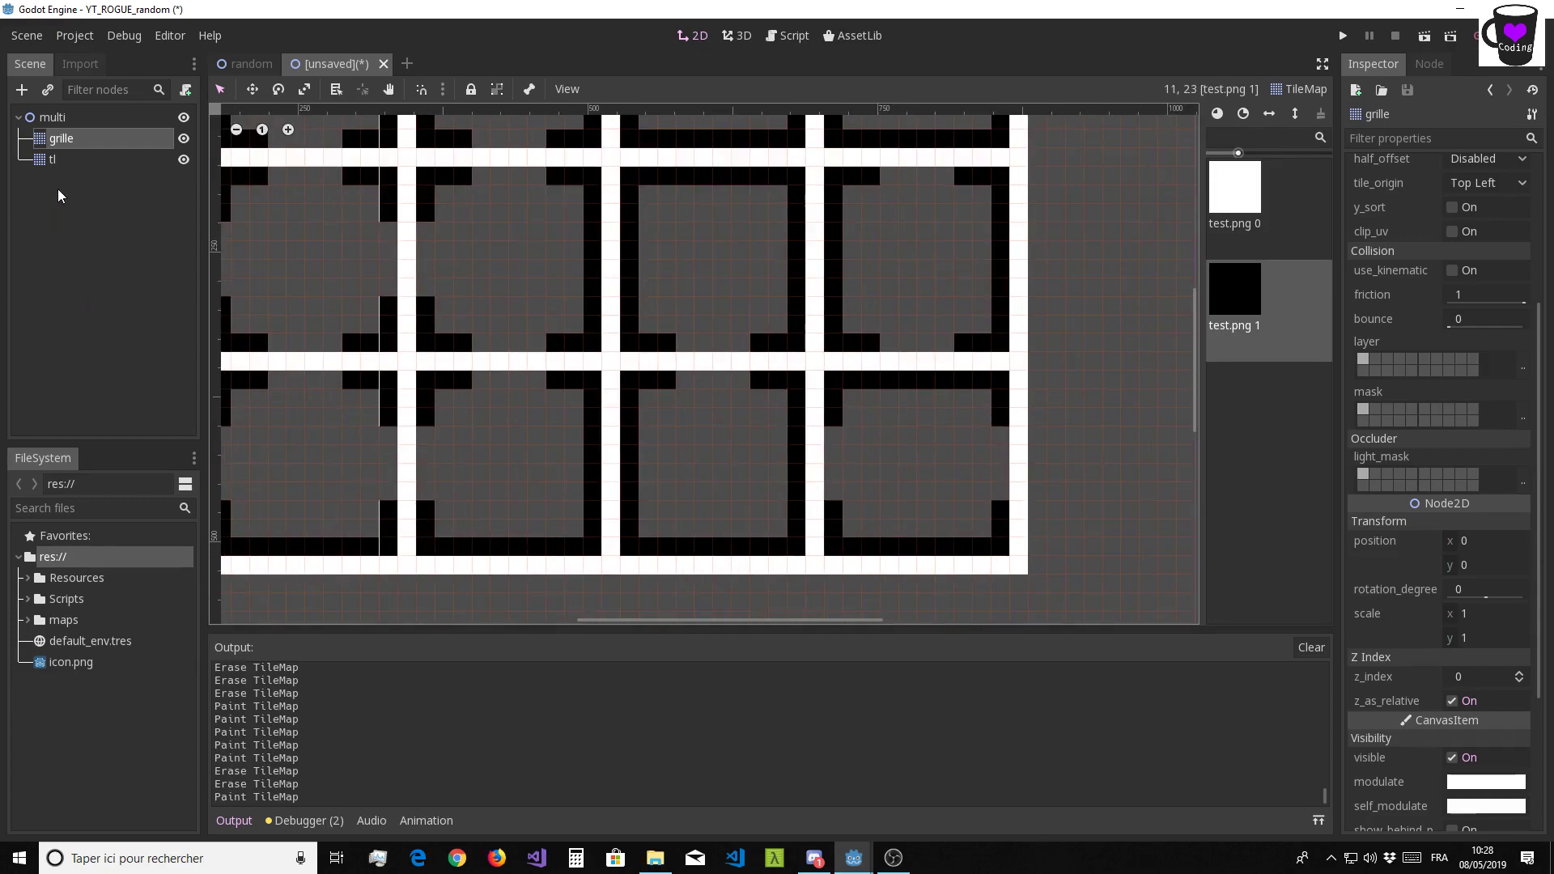
Hide the tl TileMap so its white grid disappears
left_click(57, 159)
left_click(184, 160)
scroll(988, 379, "up", 2, "ctrl")
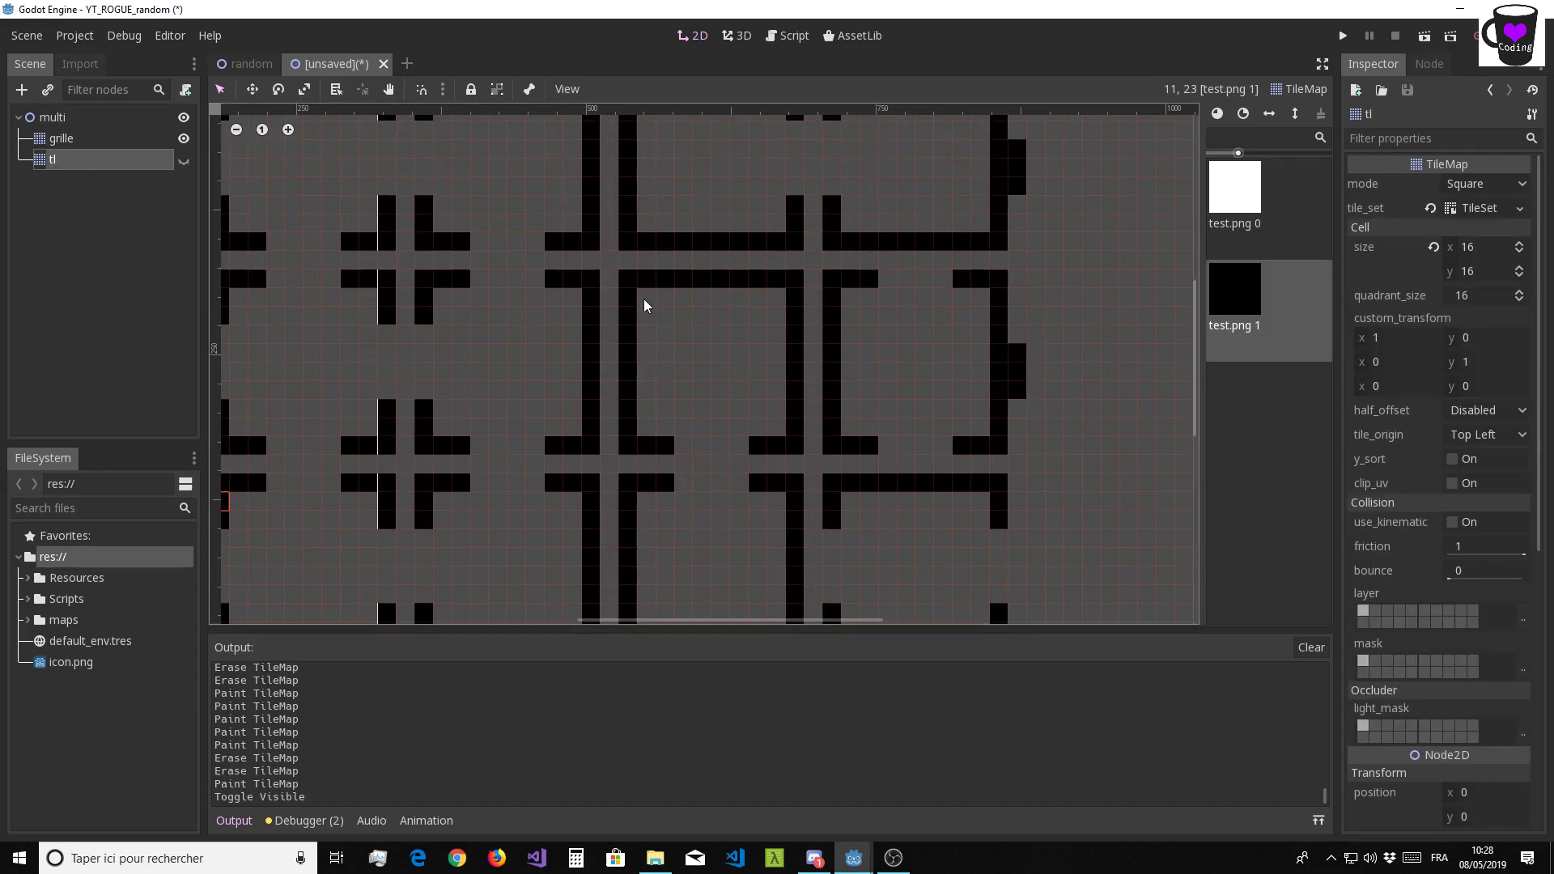
Erase two protruding right-wall tiles on grille, frame the map, and start renaming tl
left_click(122, 138)
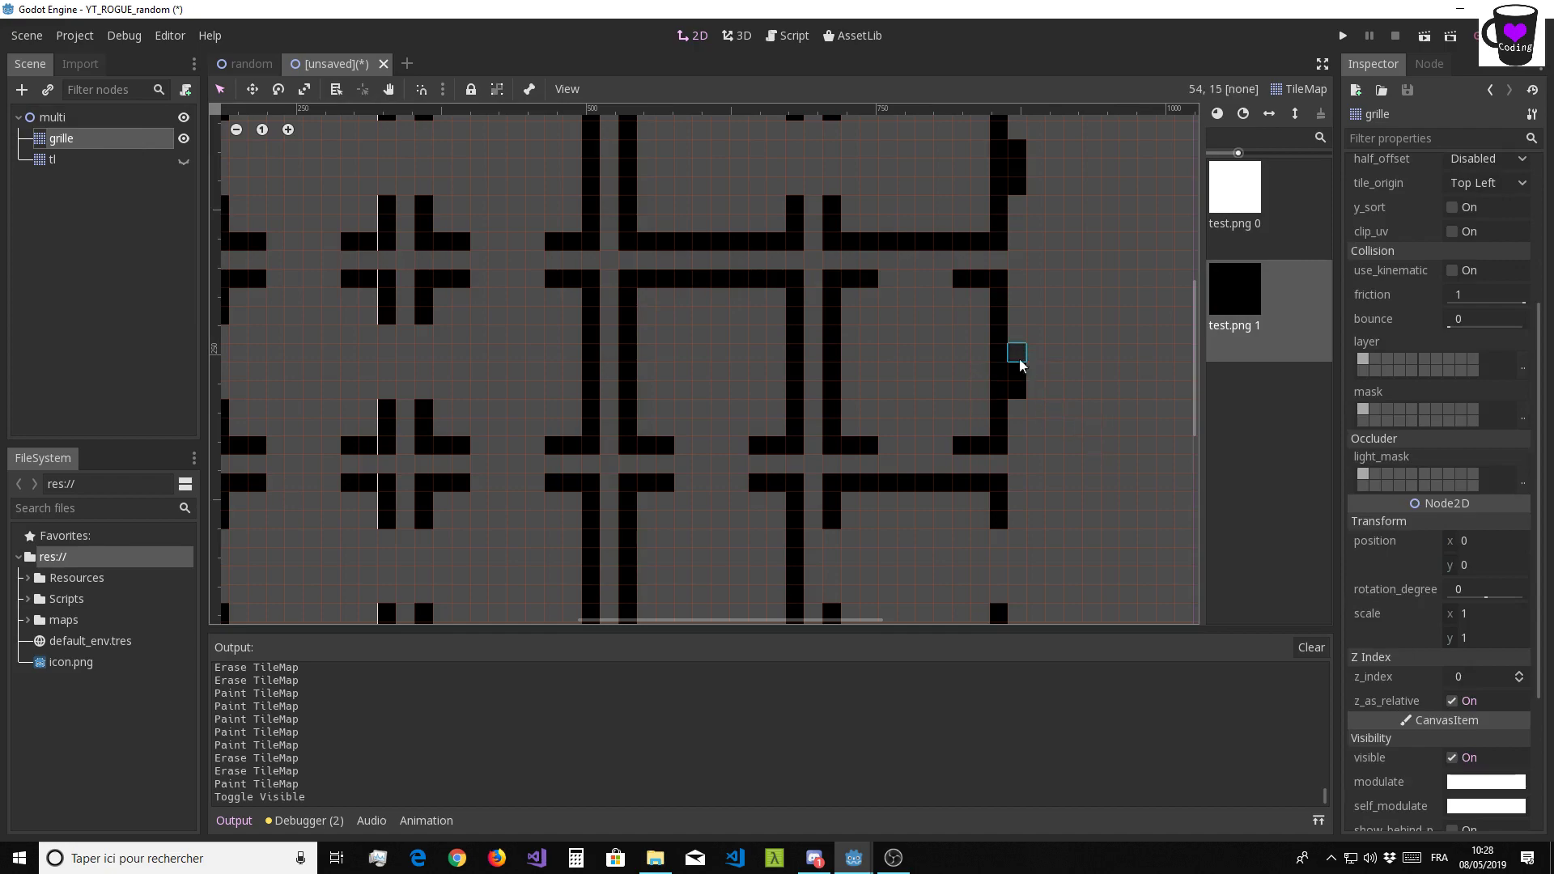
right_click(1016, 389)
right_click_drag(1016, 186, 1016, 146)
middle_click_drag(676, 219, 899, 316)
scroll(900, 316, "down", 1)
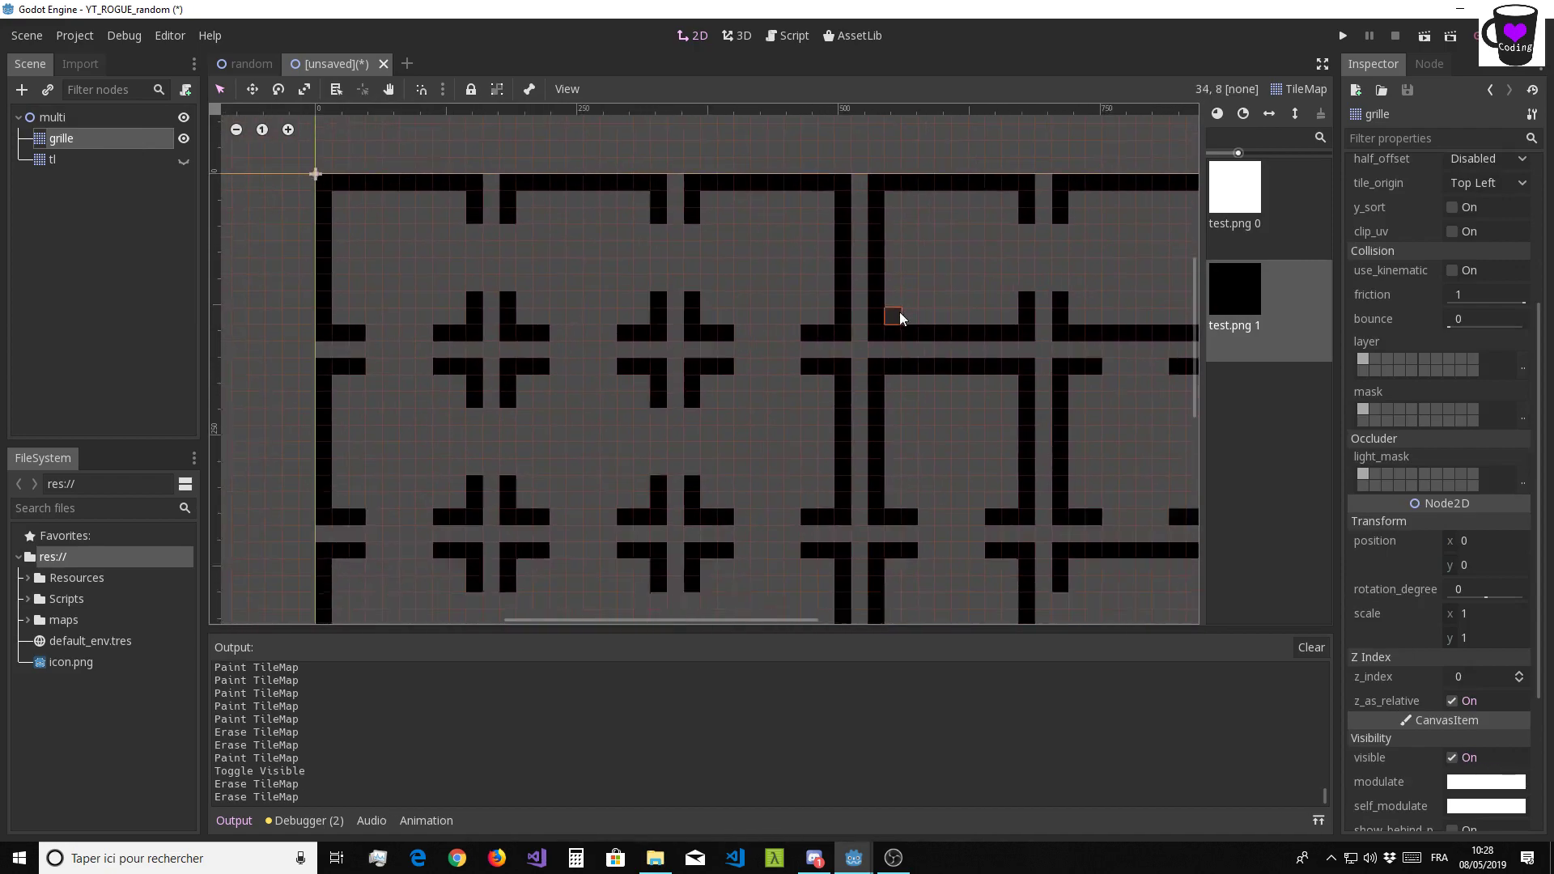
scroll(890, 314, "down", 1)
middle_click_drag(785, 292, 718, 231)
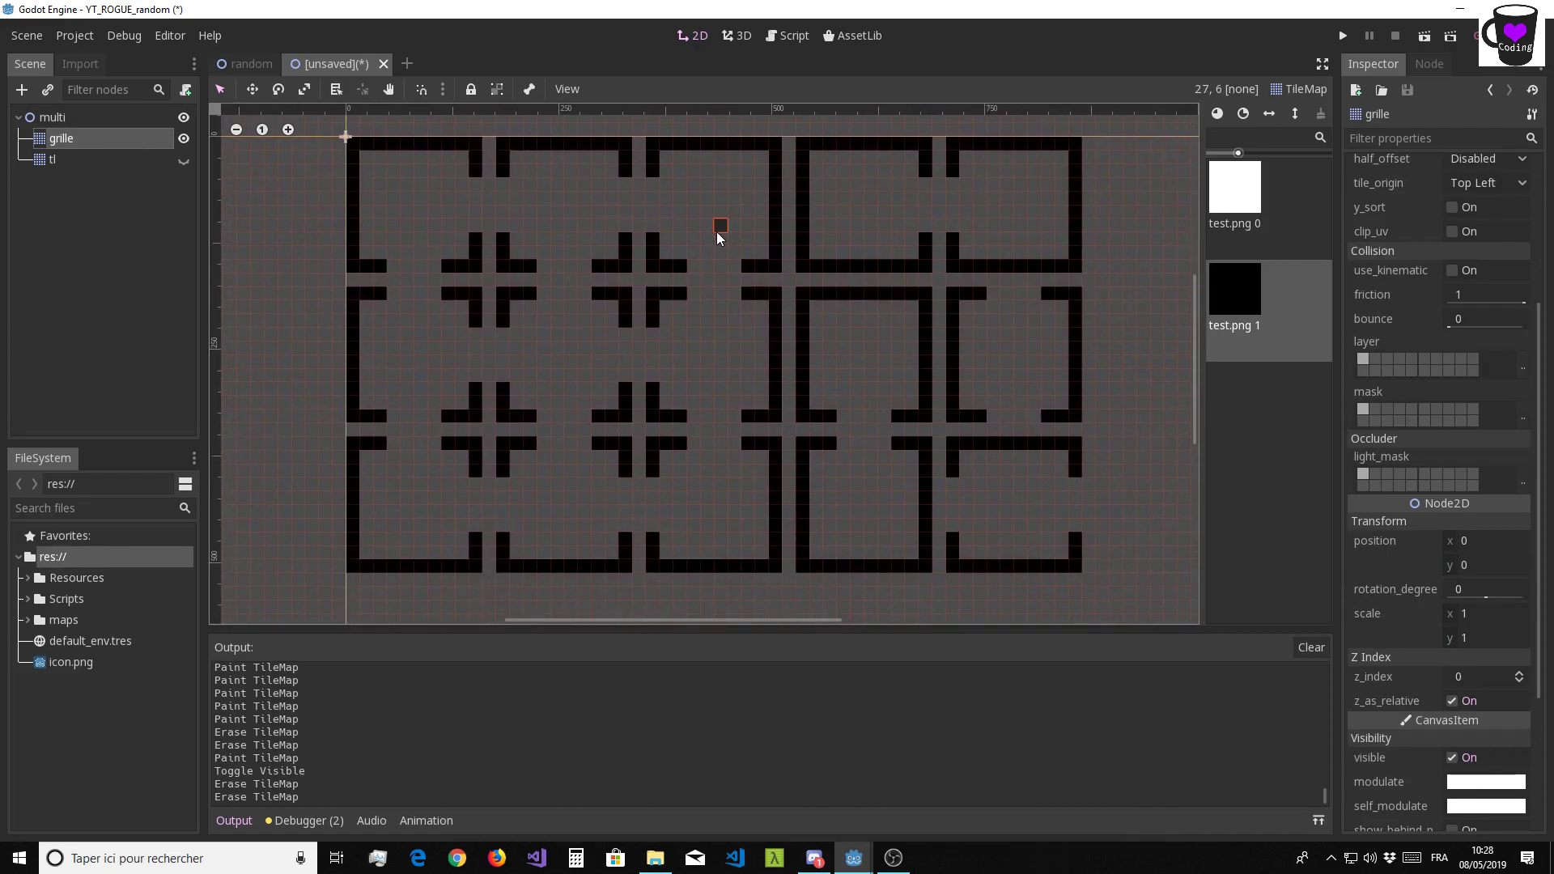
left_click(71, 160)
left_click(54, 160)
type("grille0")
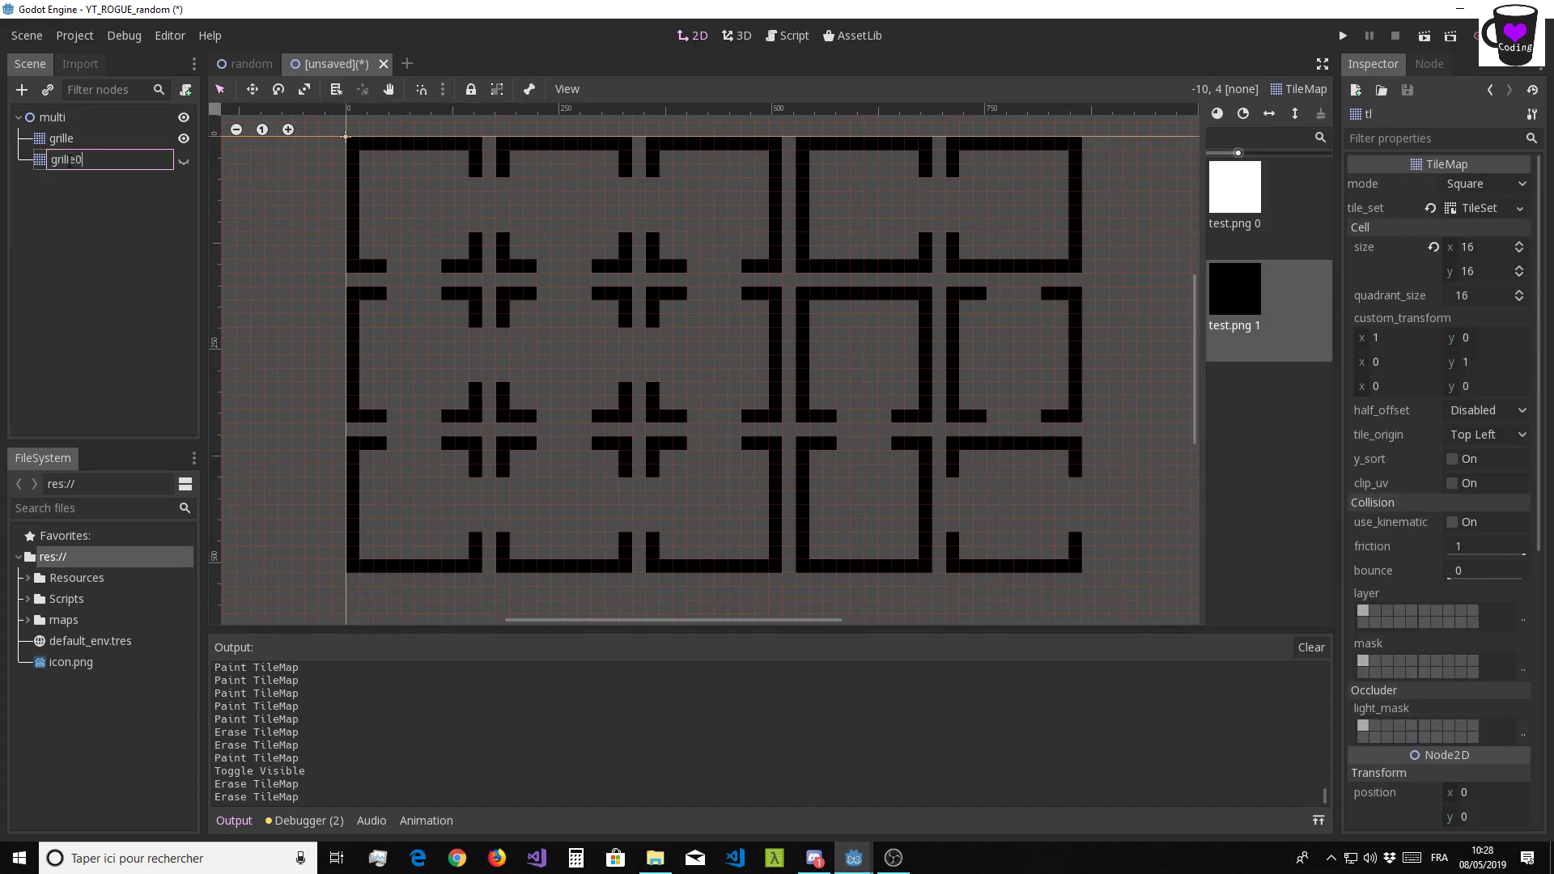
Rename the old tl node to grille0 and the grille node to tl
key("Return")
left_click(52, 118)
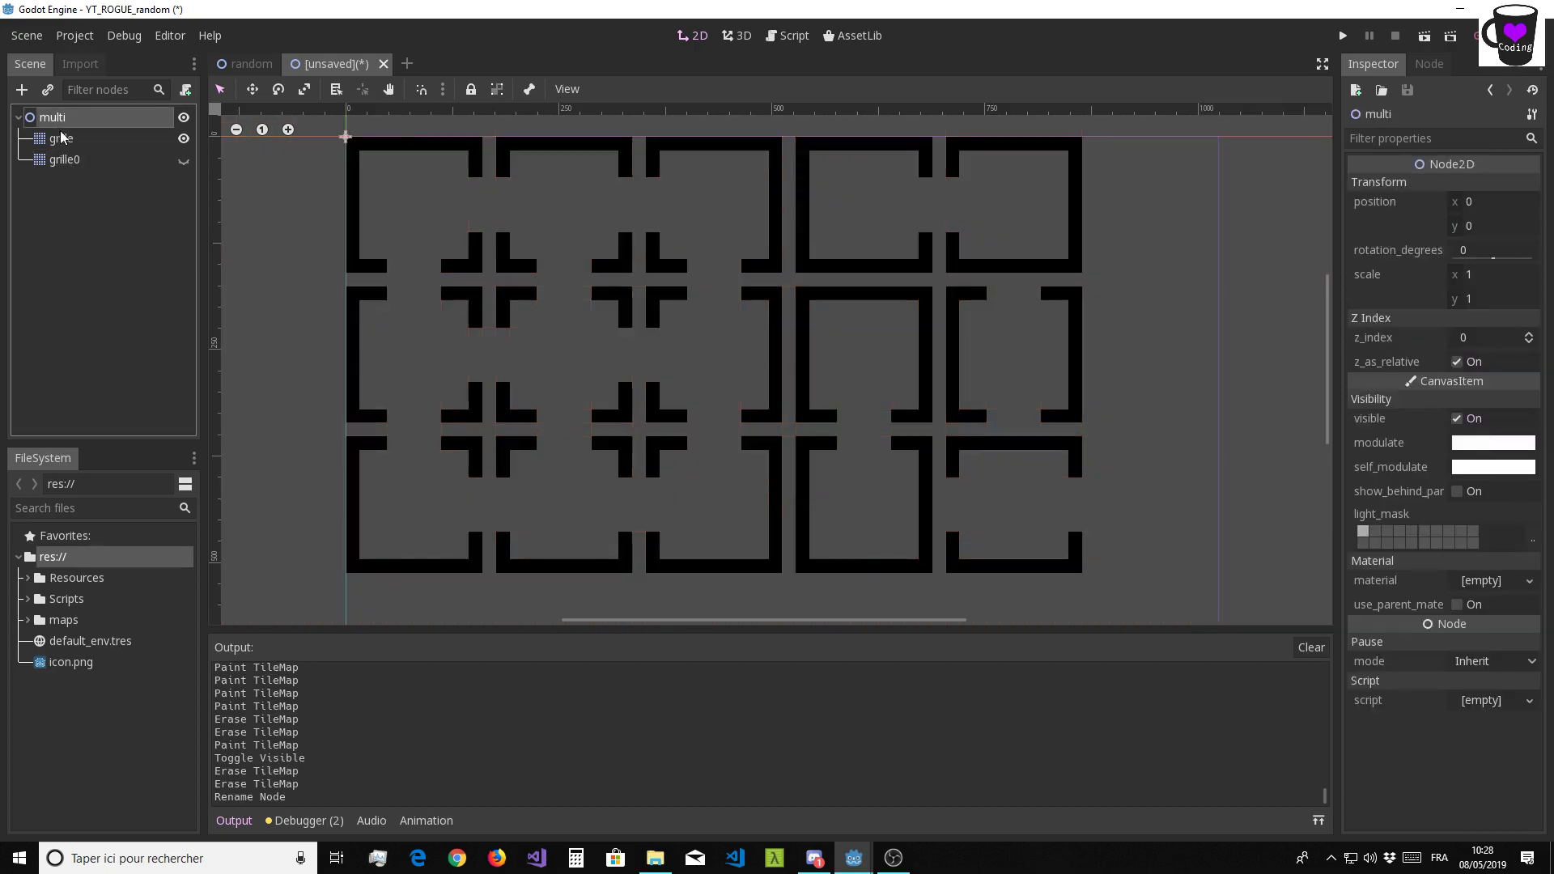
left_click(73, 139)
left_click(81, 146)
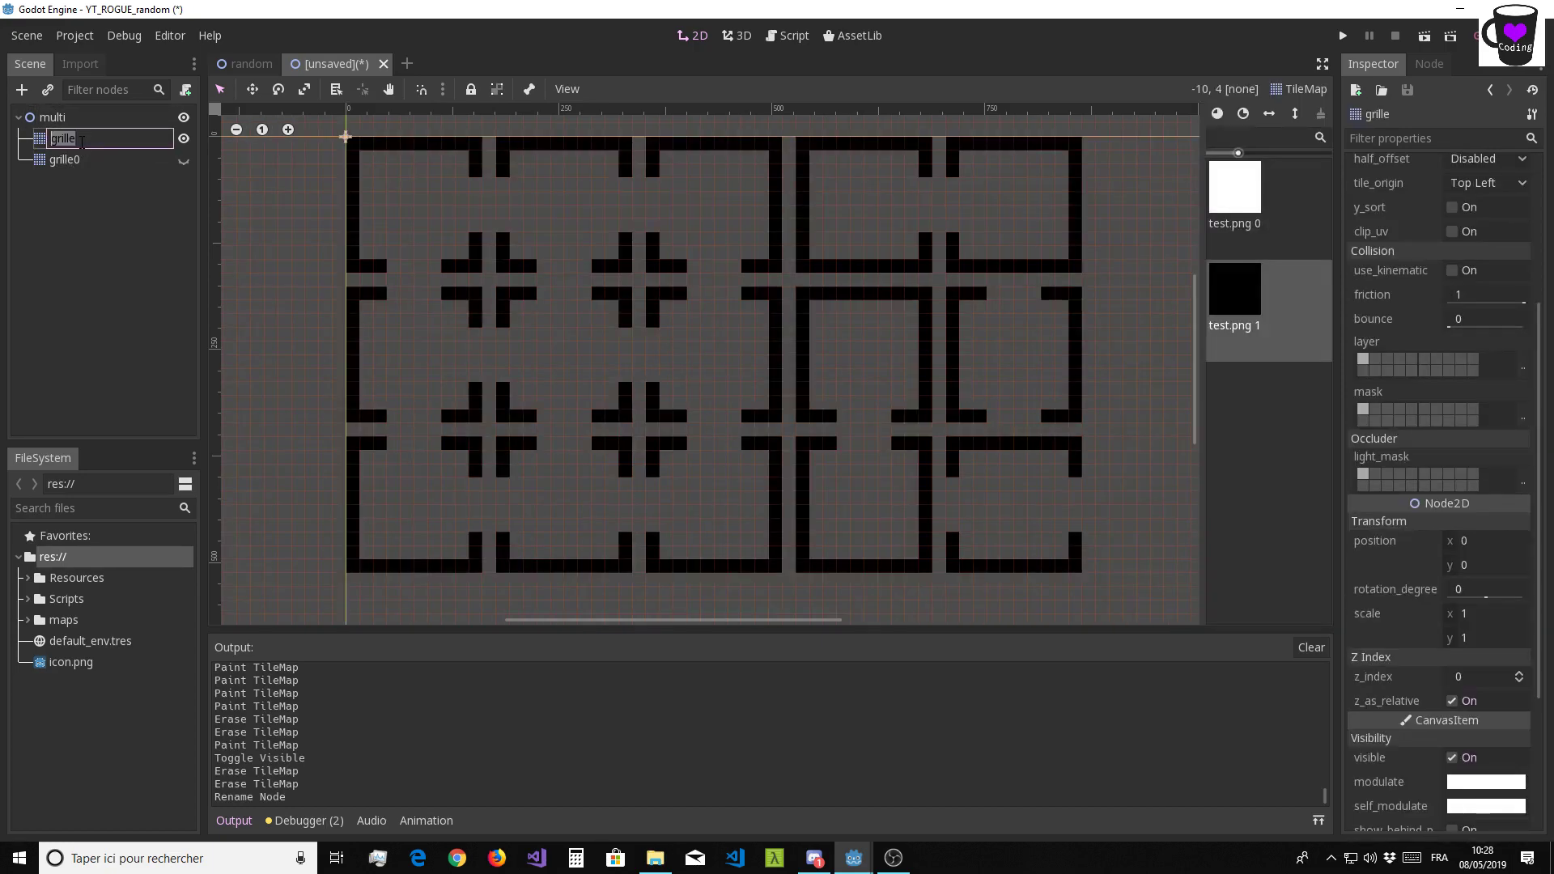
type("tl")
key("Return")
Briefly show the grille0 white grid, then hide it again so only walls remain
middle_click_drag(507, 321, 500, 333)
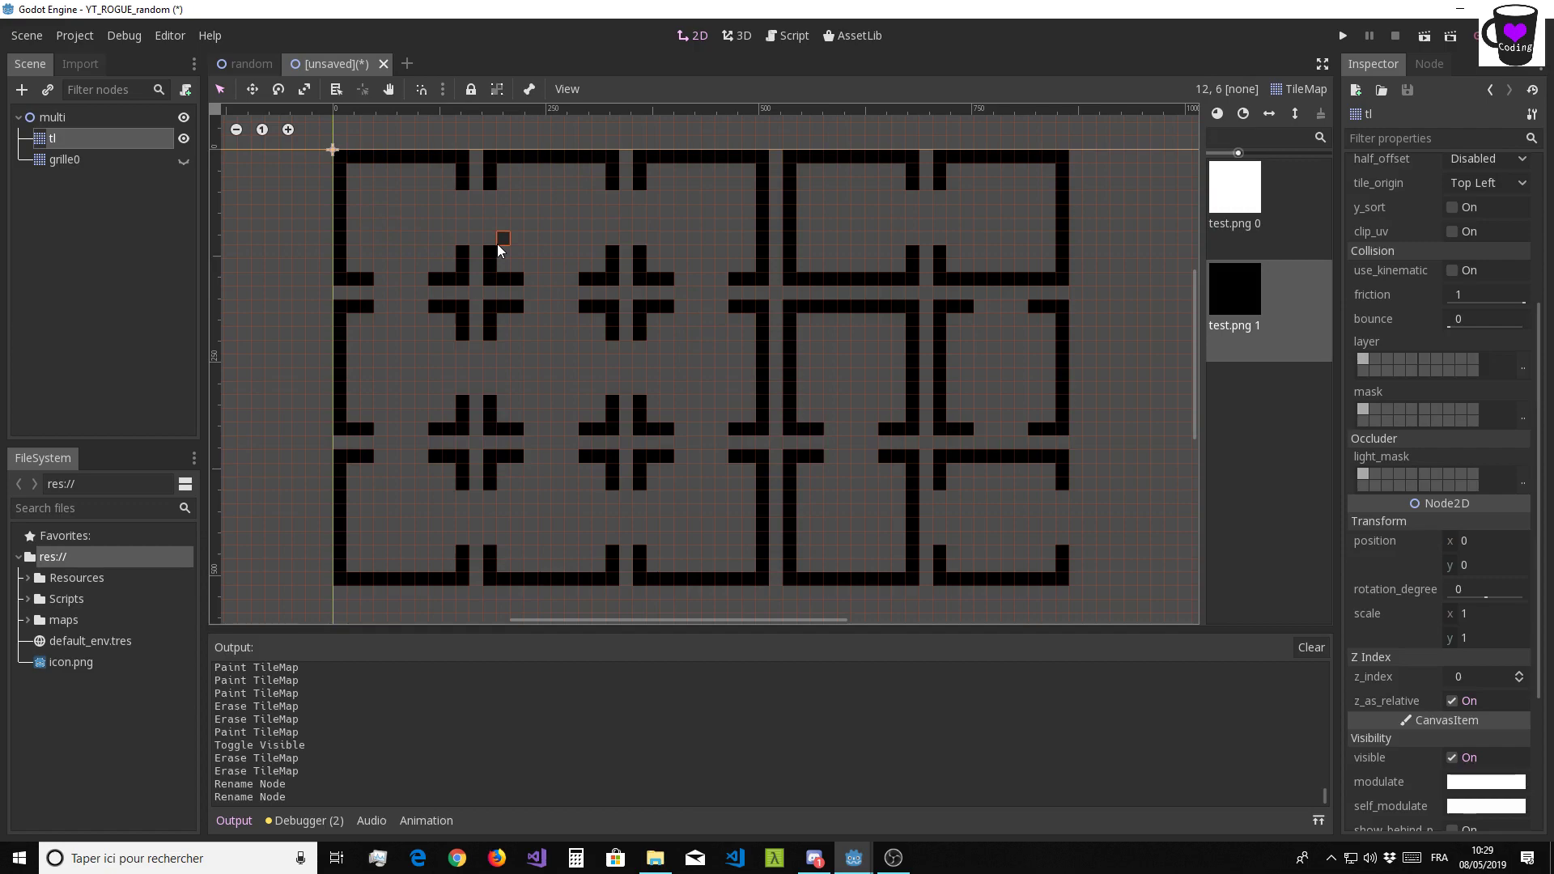
left_click(183, 159)
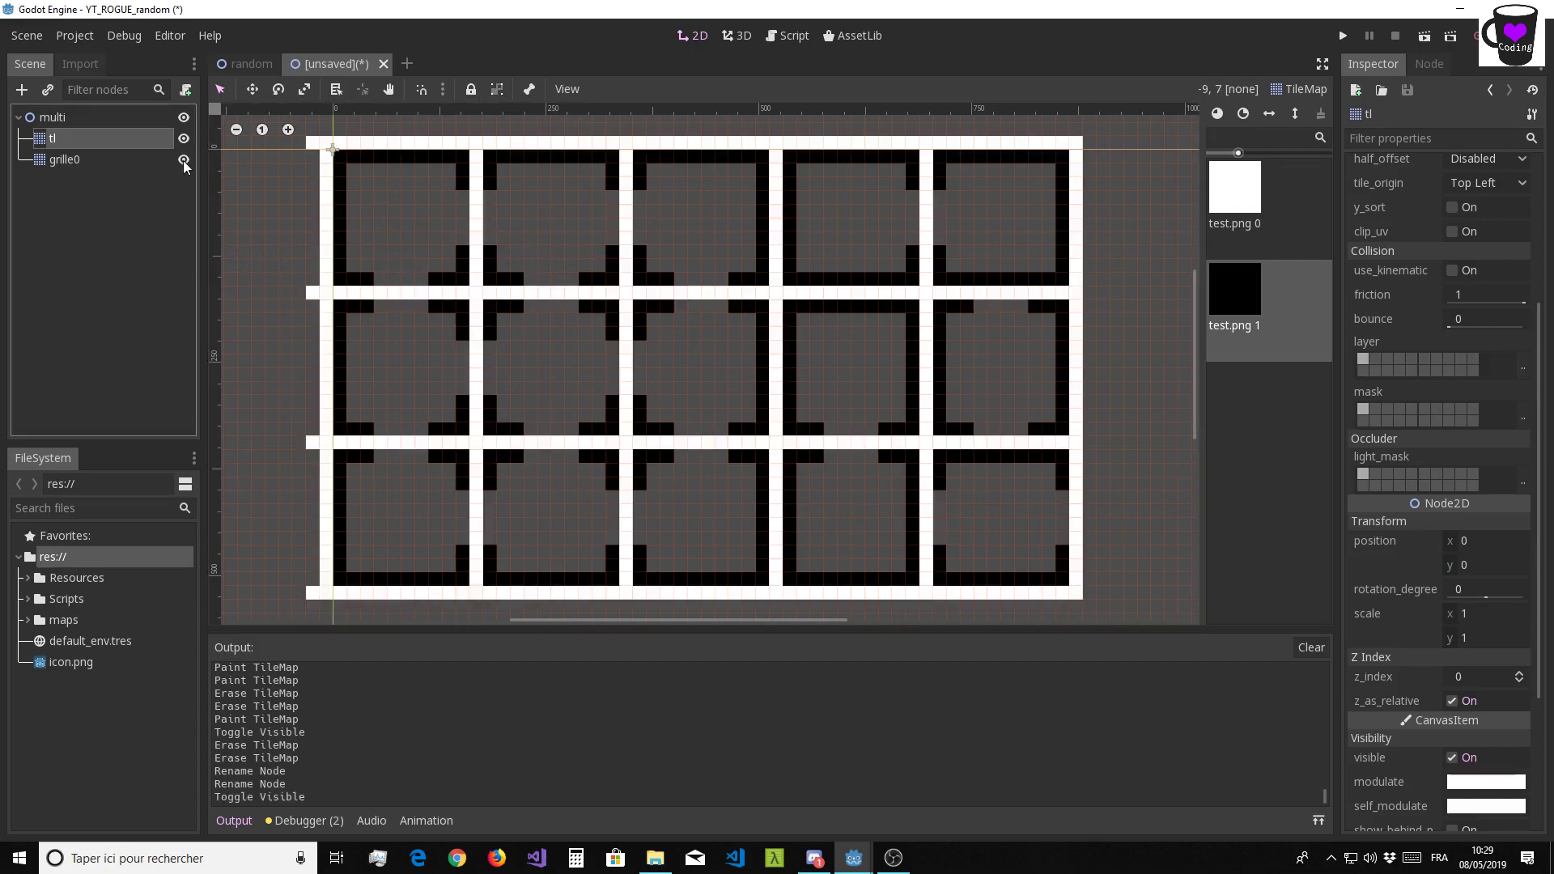
scroll(350, 191, "down", 1)
middle_click_drag(351, 191, 565, 261)
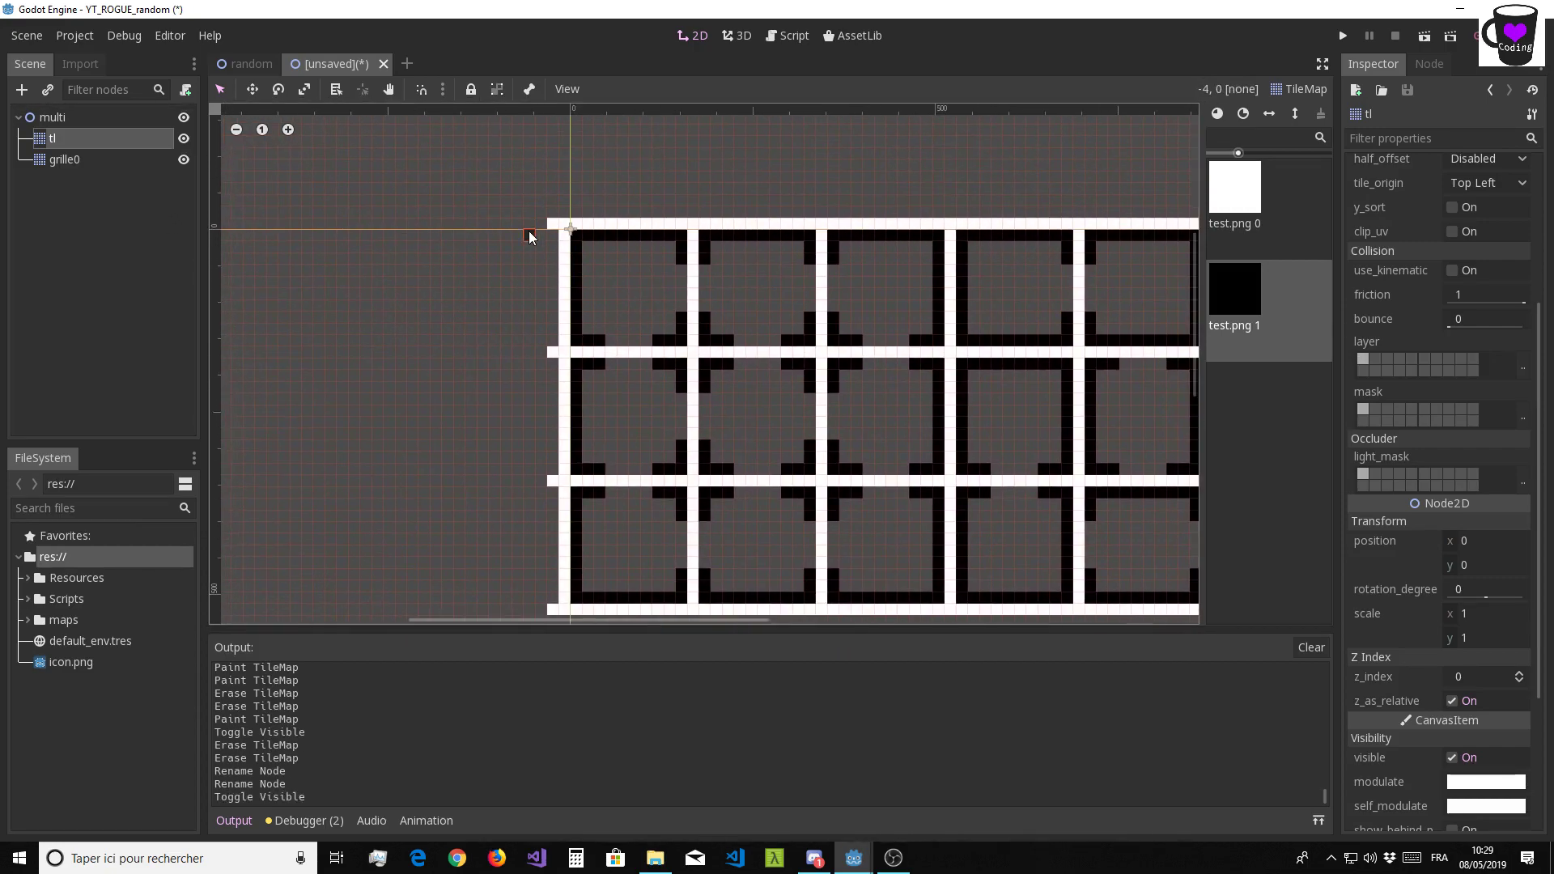
scroll(534, 234, "up", 1)
left_click(184, 159)
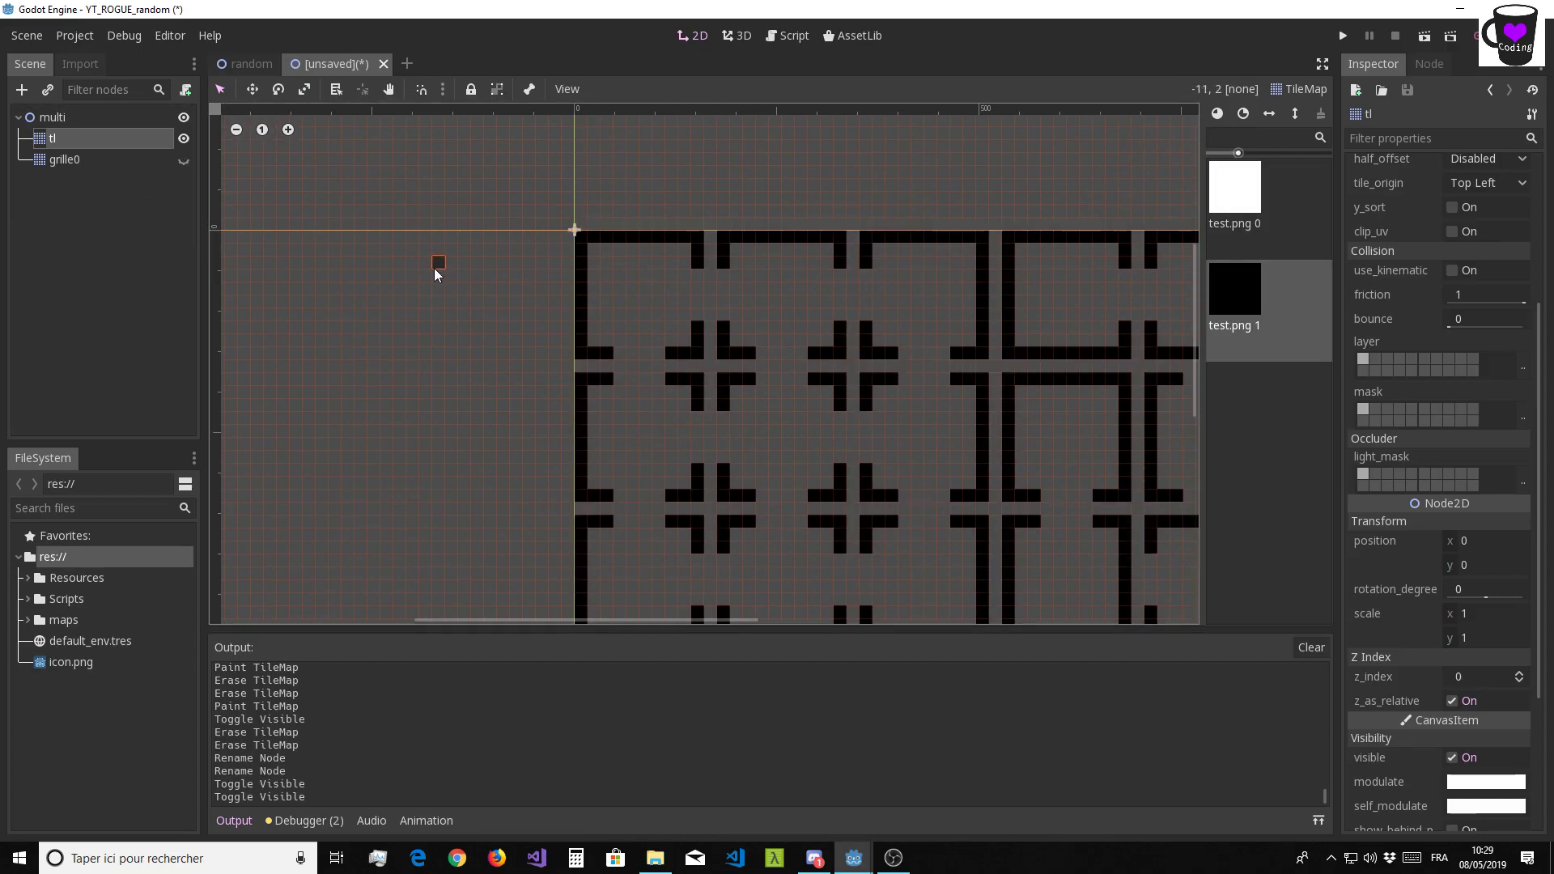
Frame the black-walled maze in the 2D view and reselect the tl TileMap
left_click(87, 164)
scroll(555, 259, "down", 2)
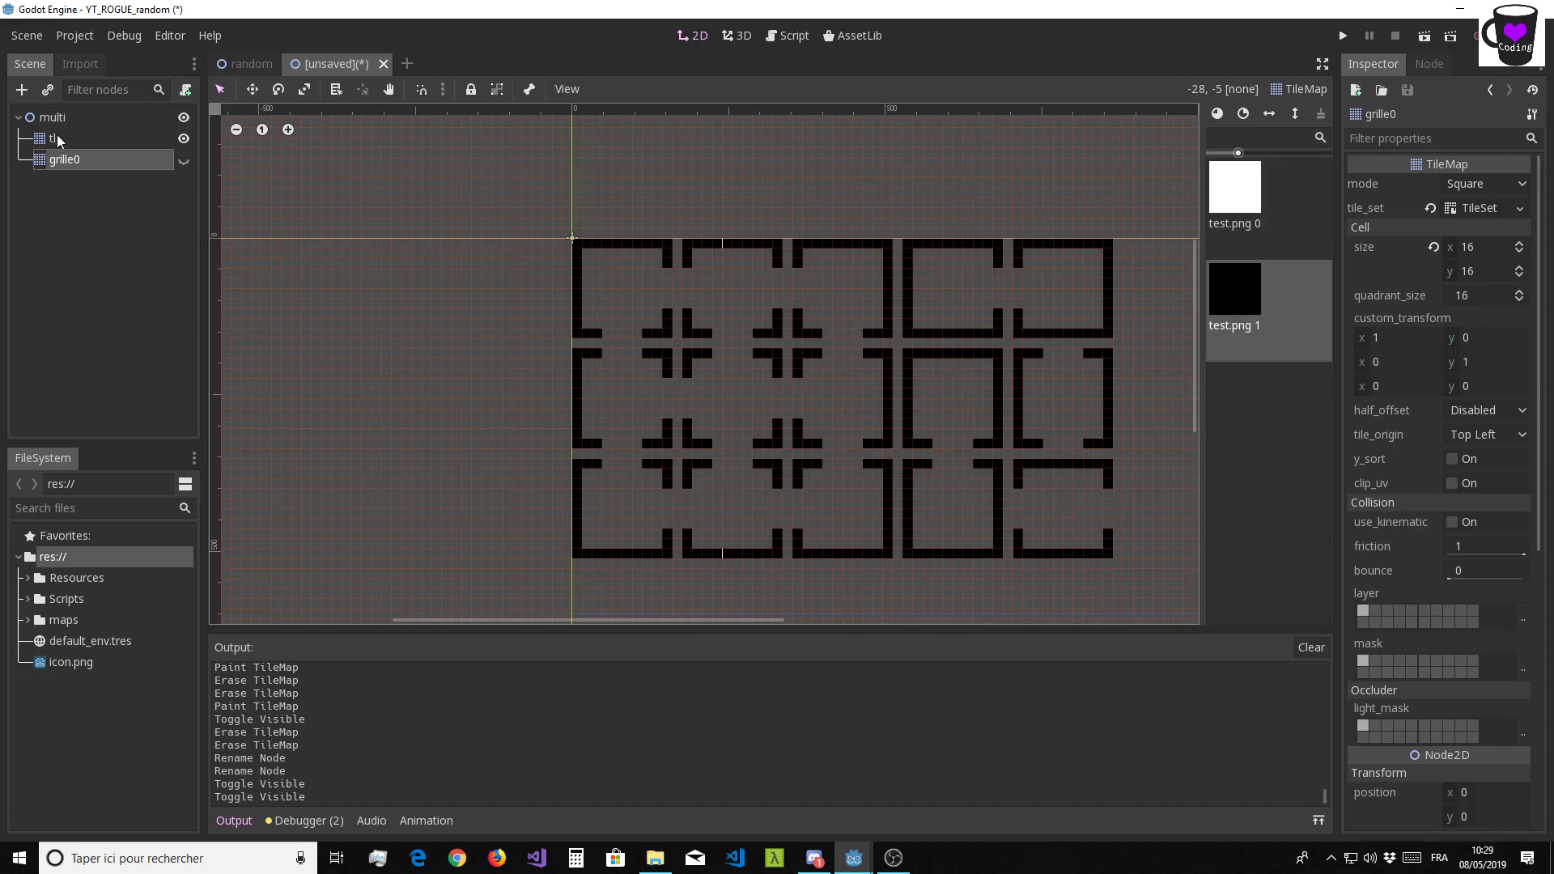
mouse_move(685, 364)
middle_mouse_down()
mouse_move(589, 268)
mouse_move(577, 285)
middle_mouse_up()
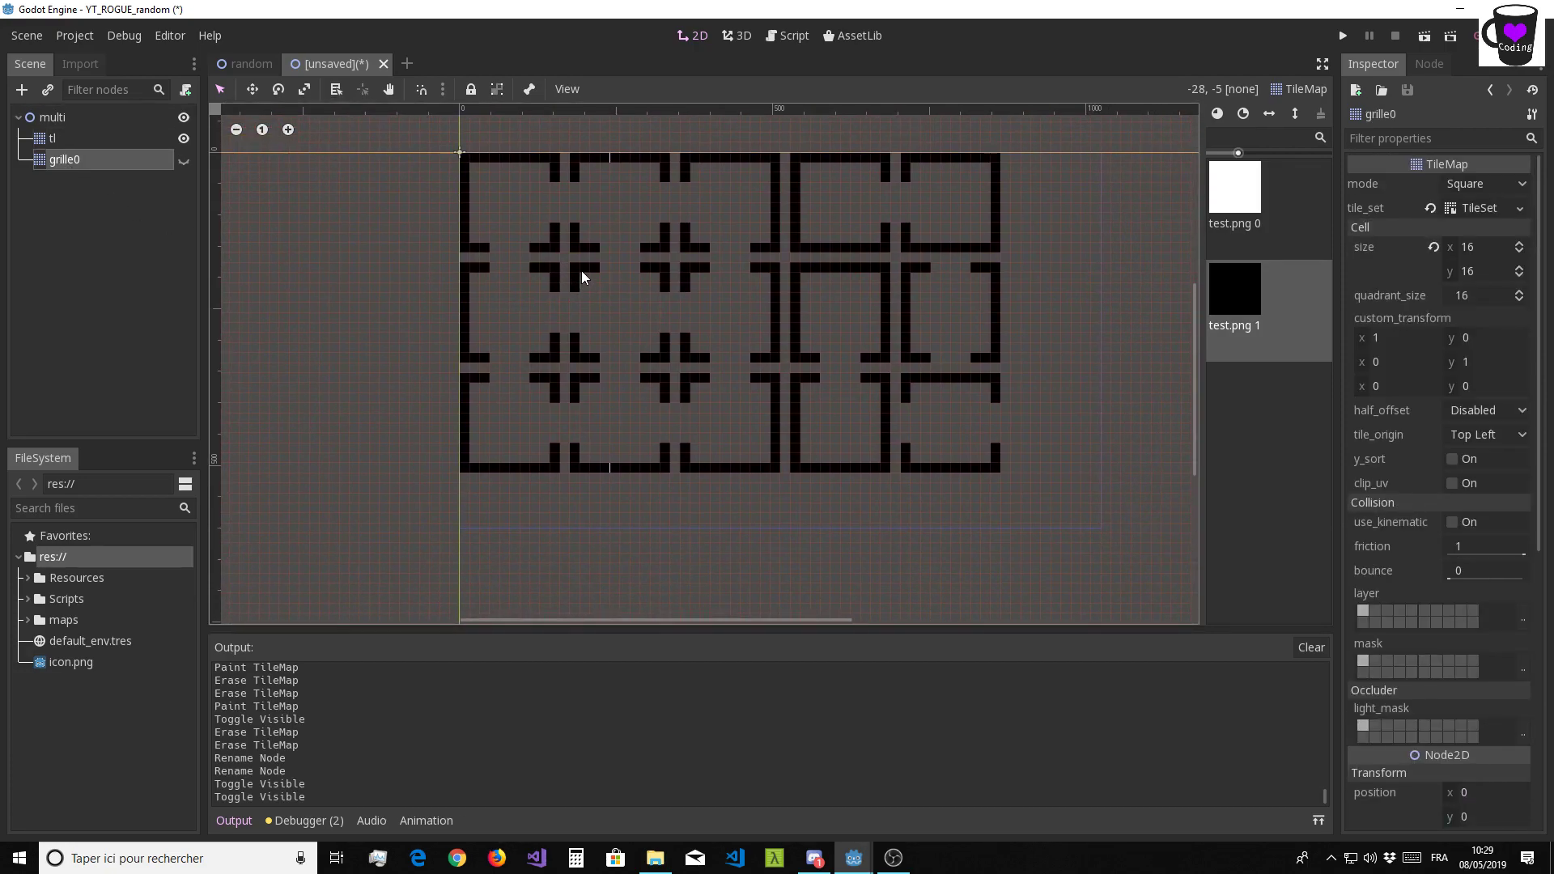
middle_click_drag(722, 284, 708, 332)
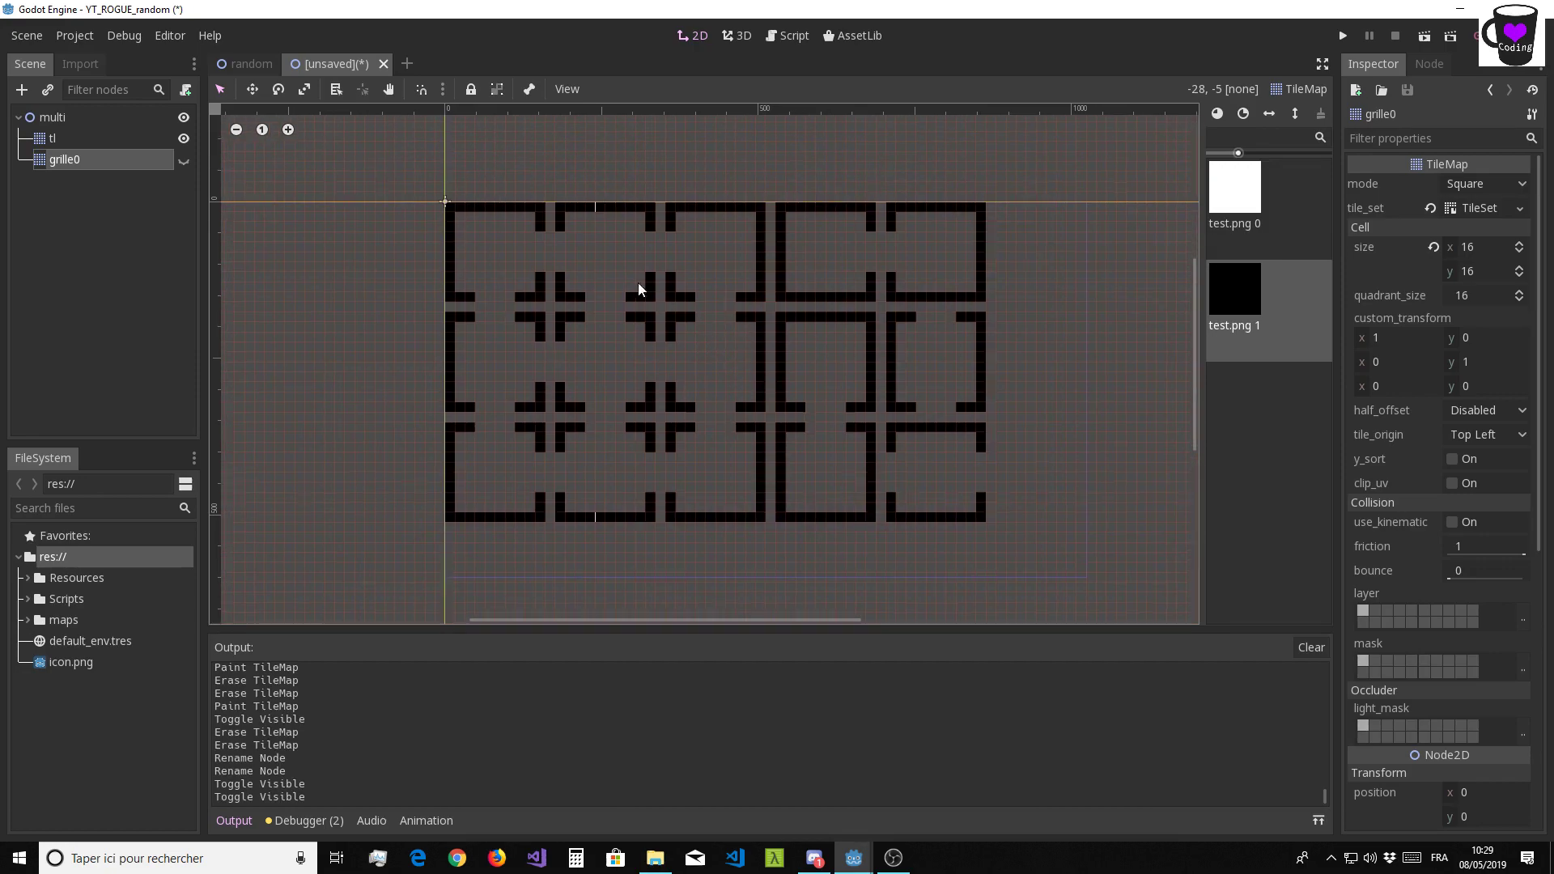
scroll(637, 283, "up", 2)
middle_click_drag(604, 256, 668, 260)
scroll(668, 260, "up", 1)
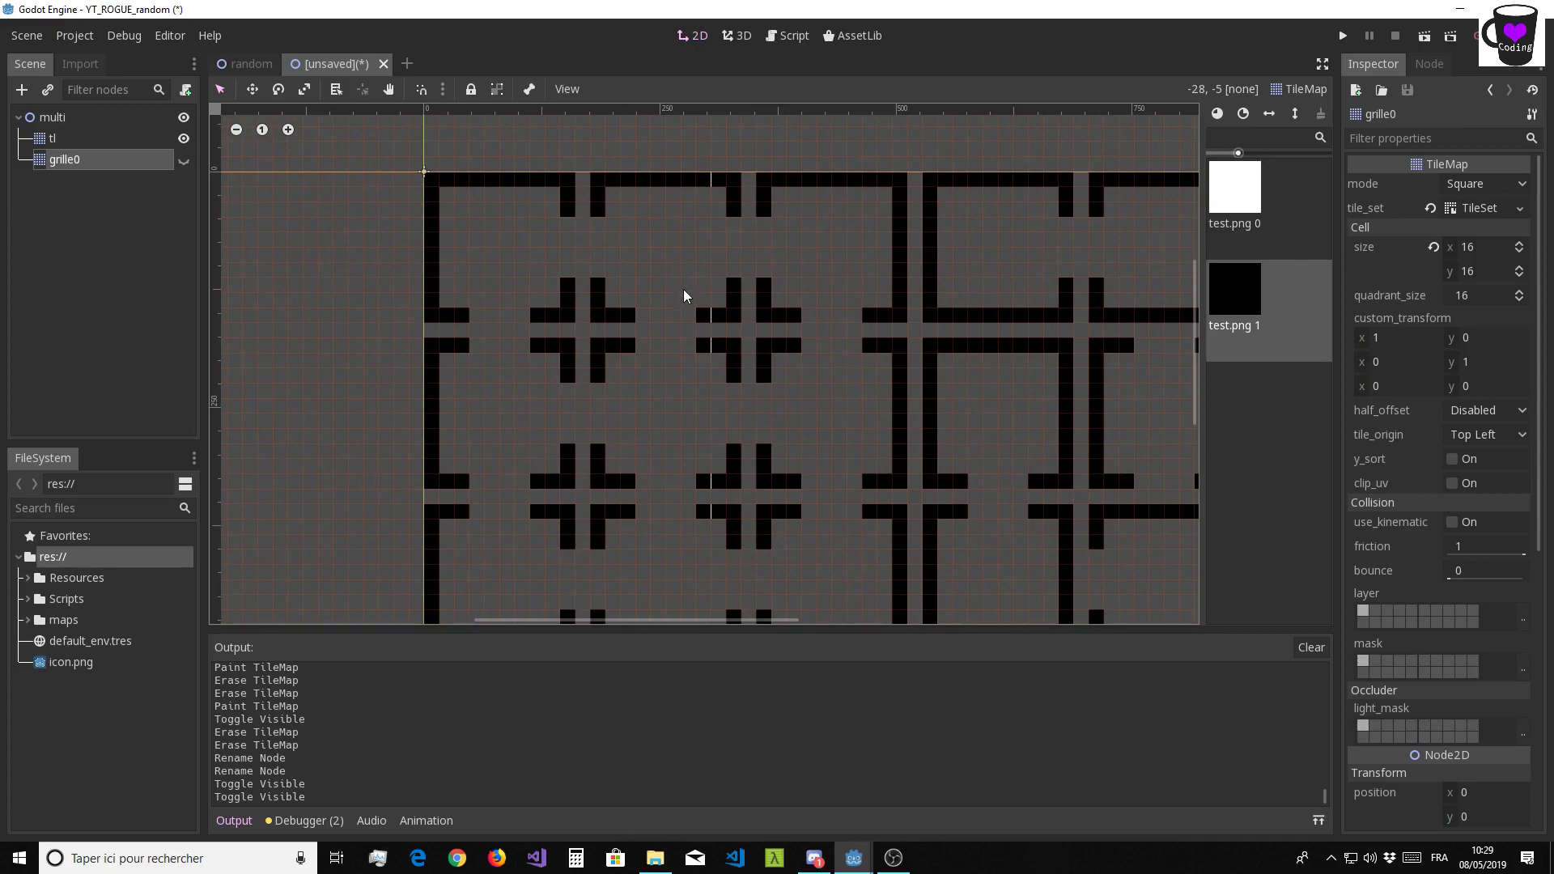
scroll(697, 261, "right", 2)
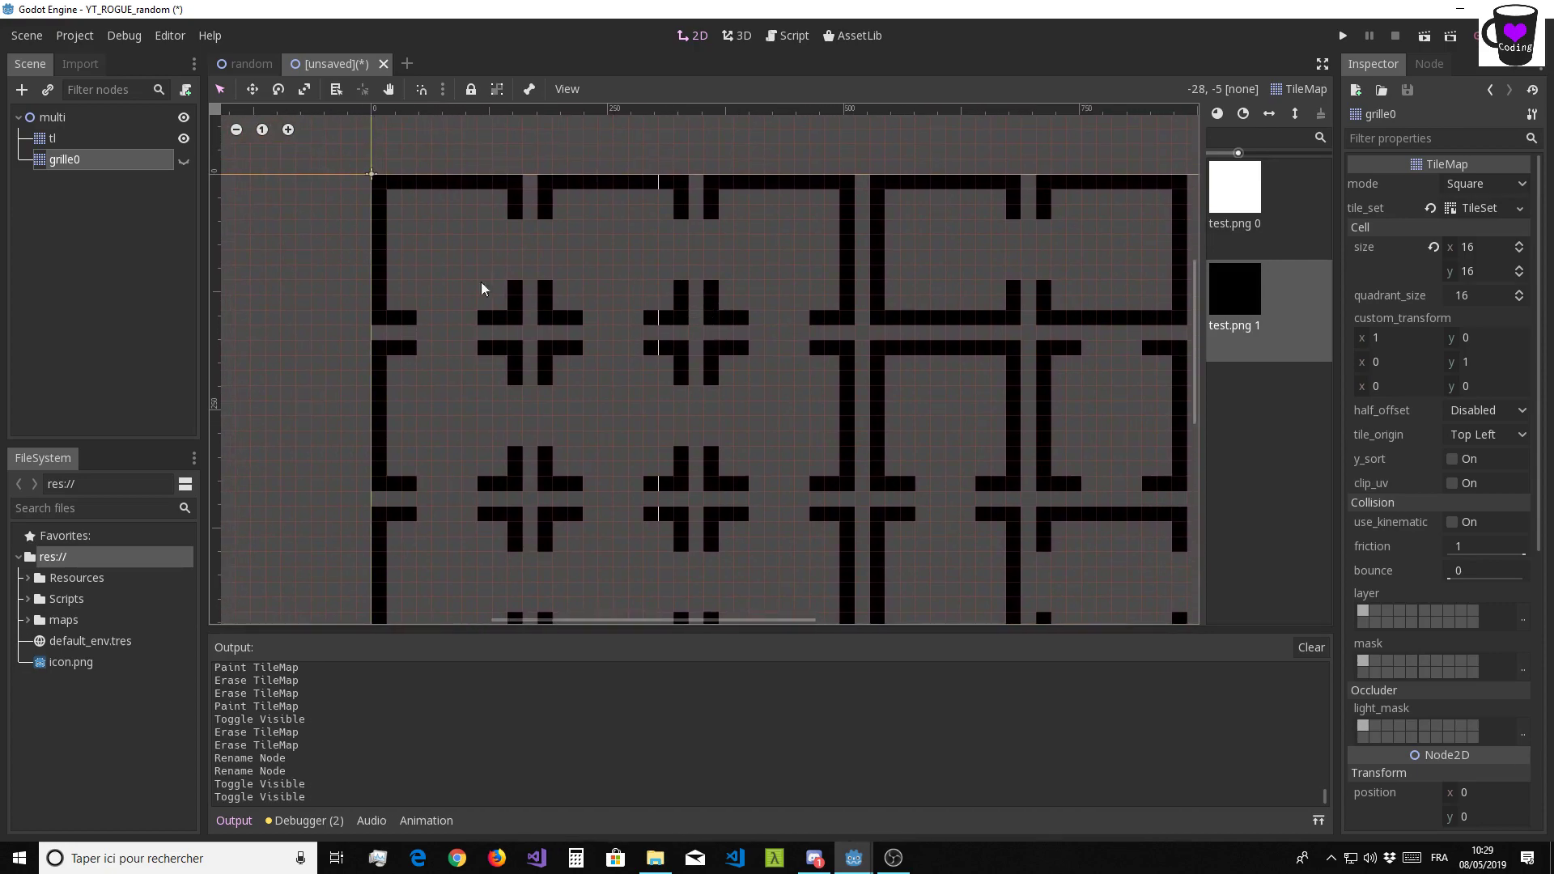
left_click(80, 142)
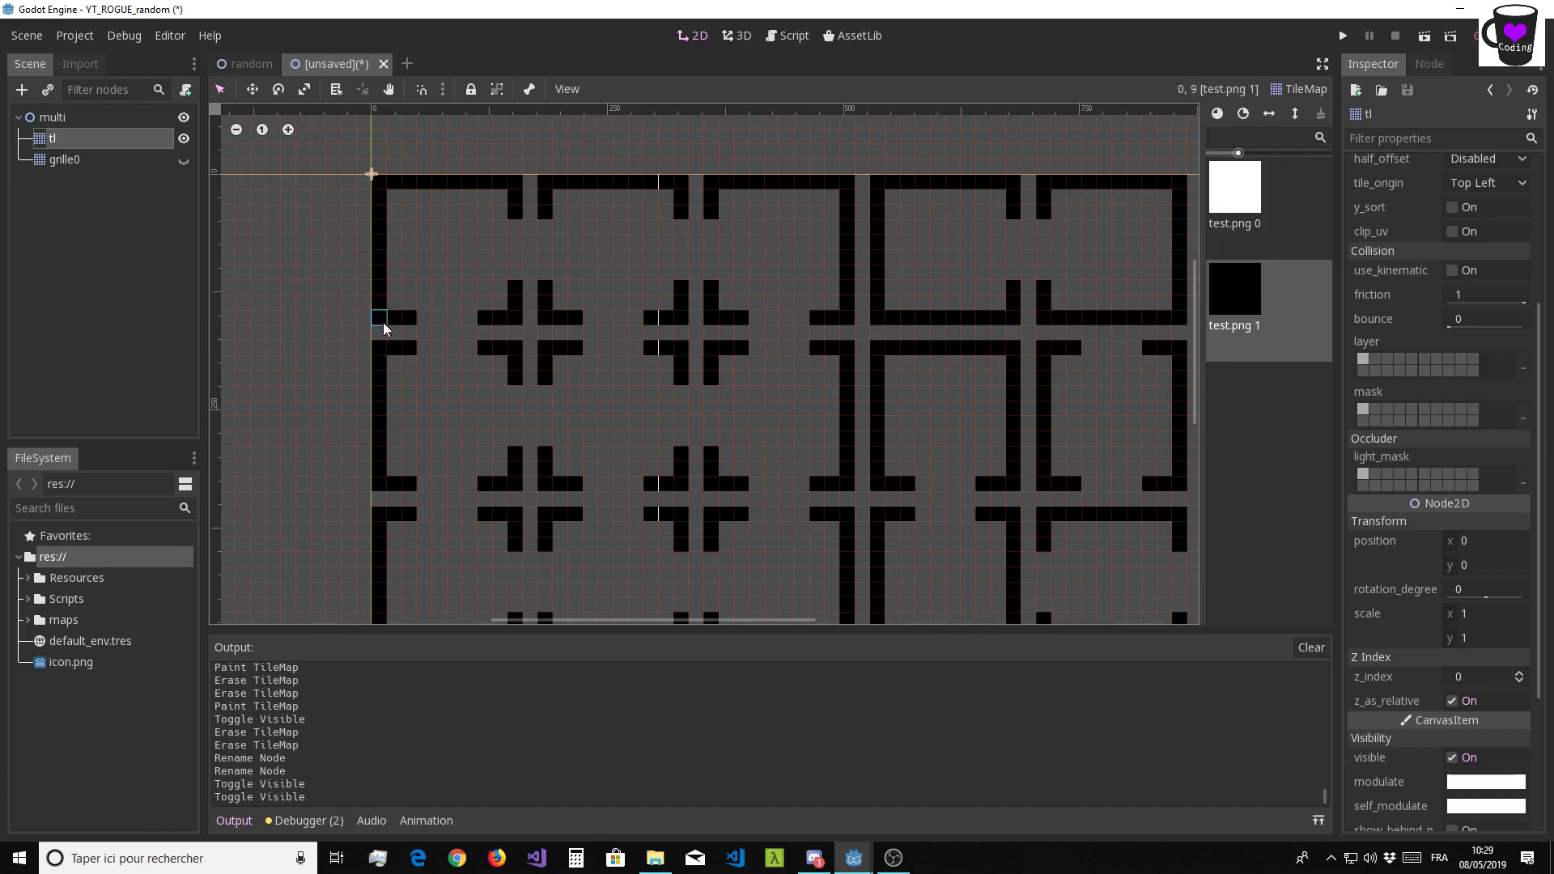
middle_click_drag(853, 357, 850, 357)
scroll(841, 352, "down", 1)
scroll(832, 339, "down", 1)
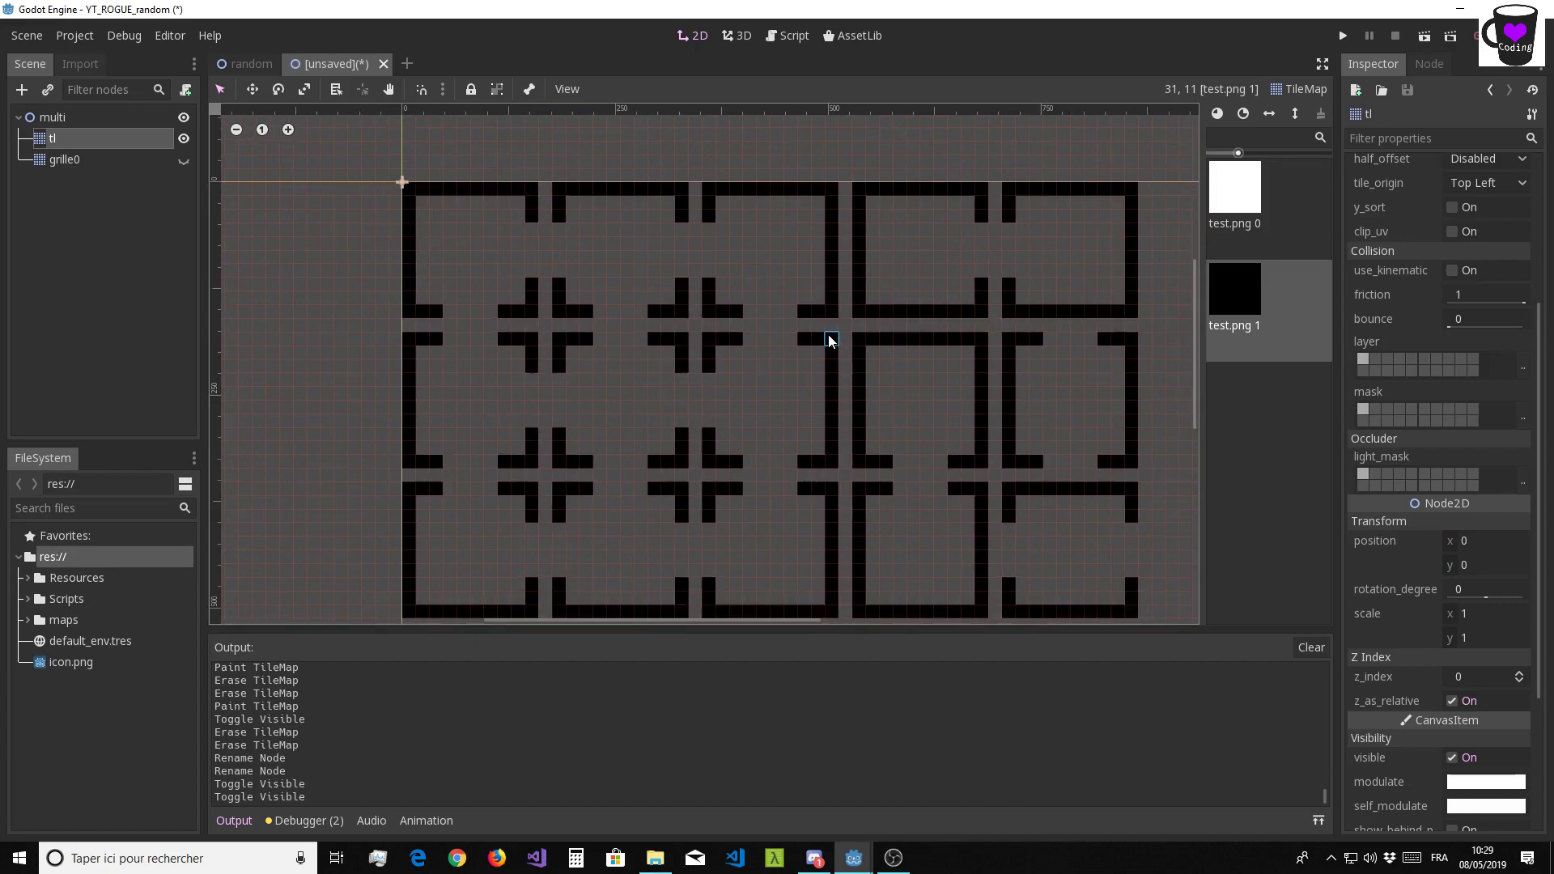
scroll(809, 337, "up", 1)
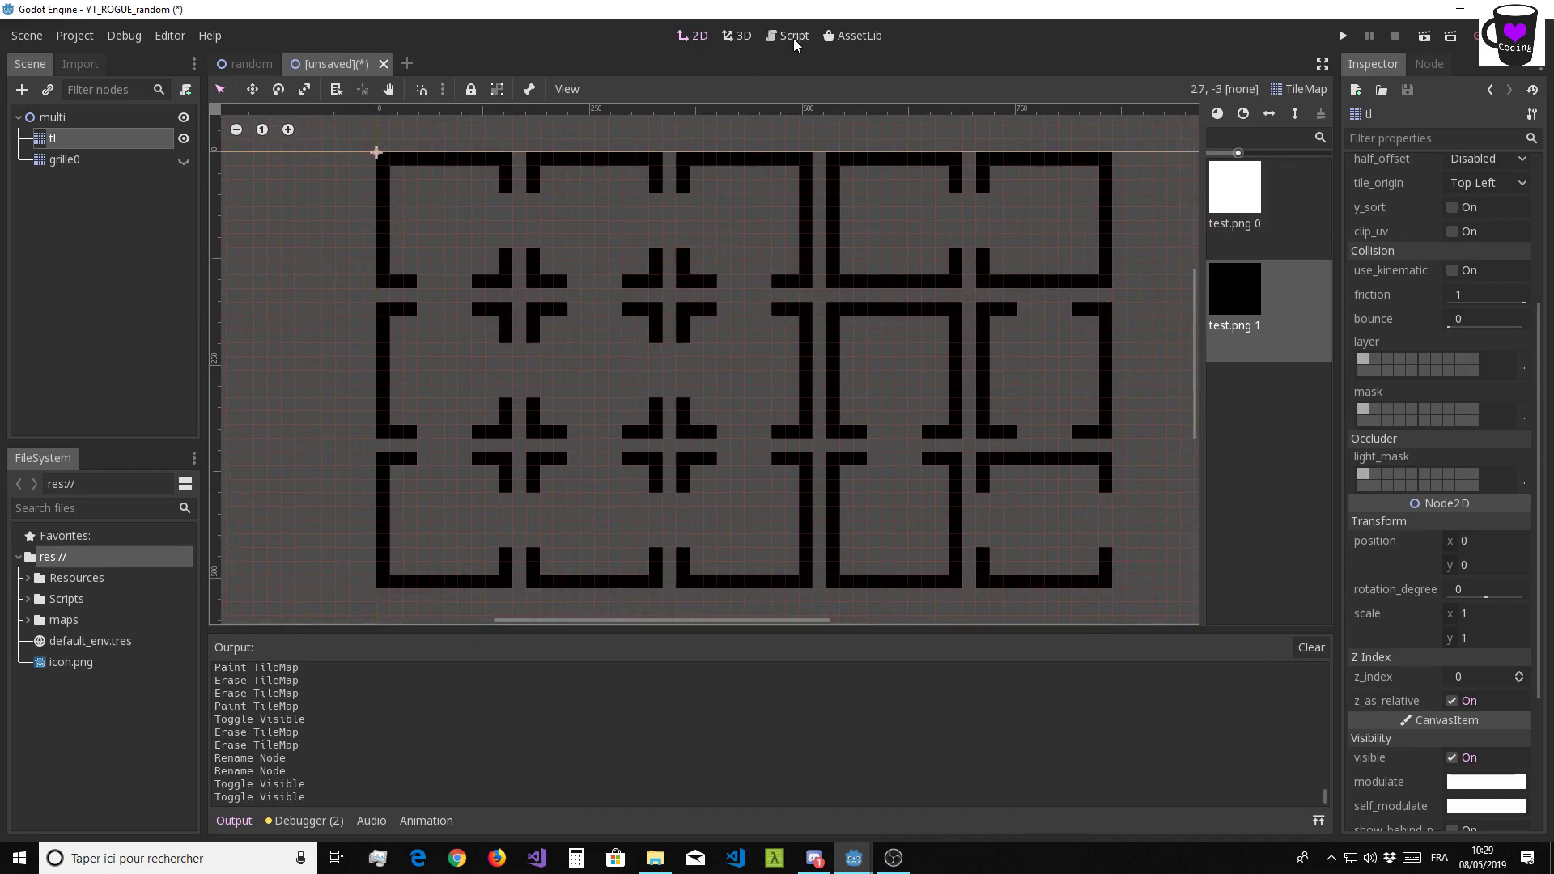
Save the scene as multi.tscn in the res://maps folder
left_click(71, 116)
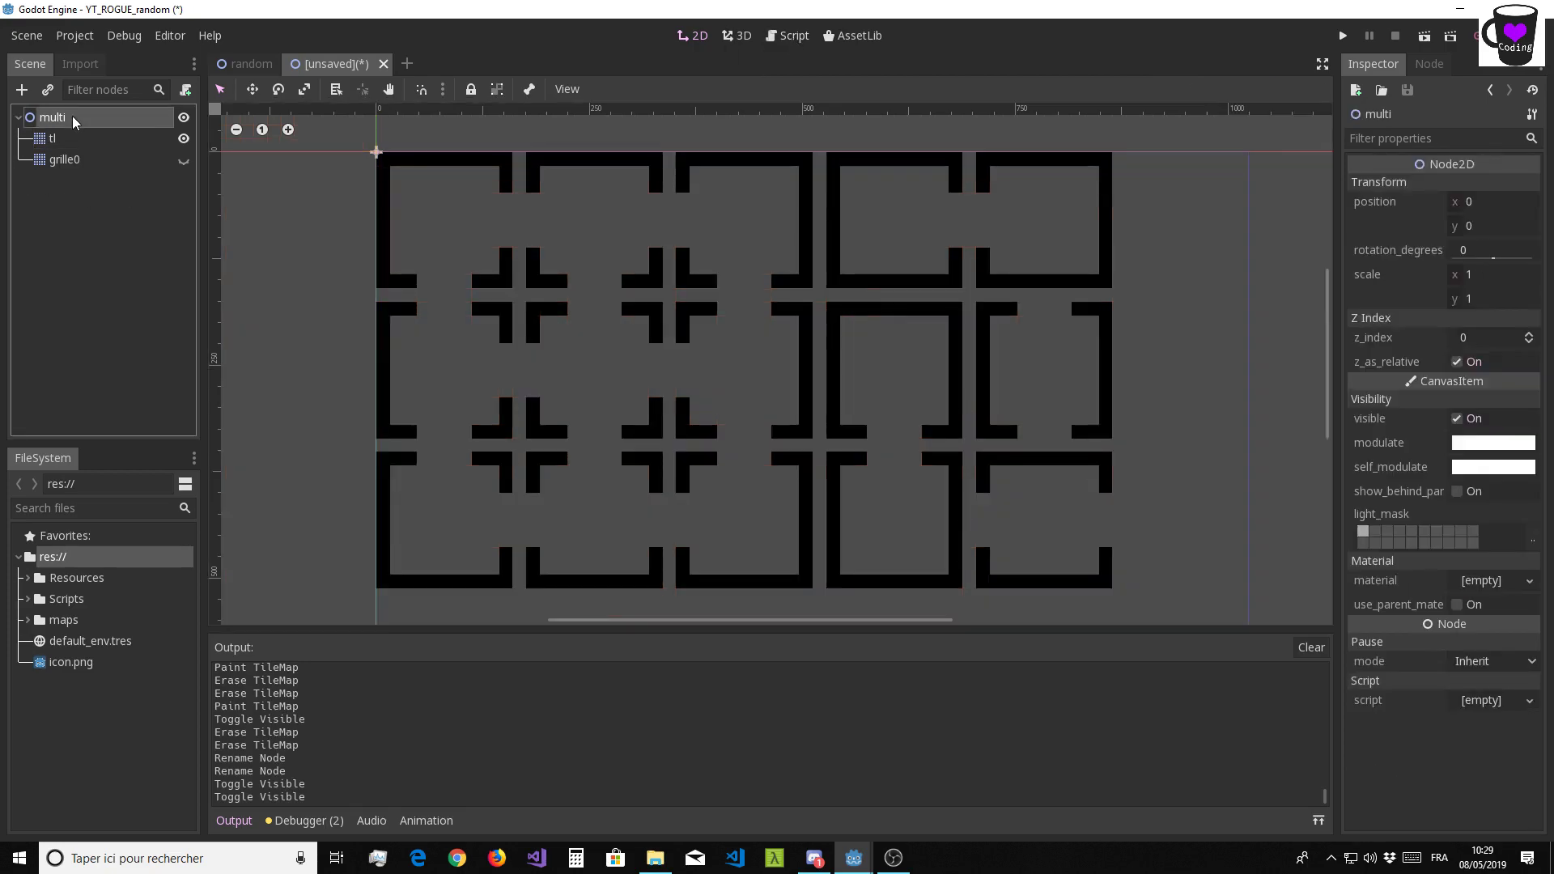
key("ctrl+s")
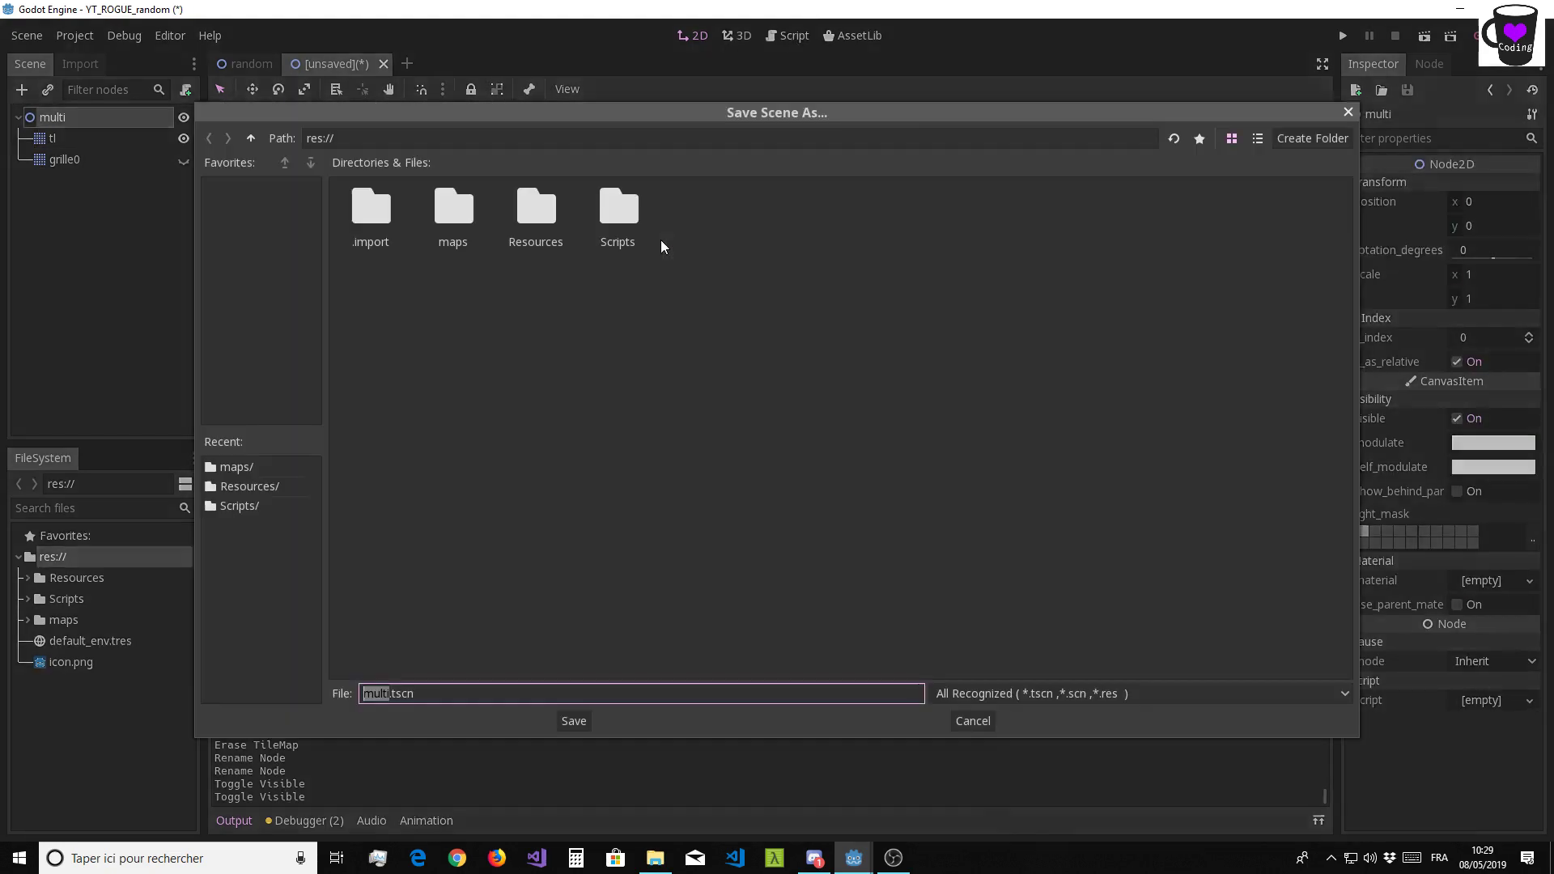
left_click(458, 217)
double_click(457, 217)
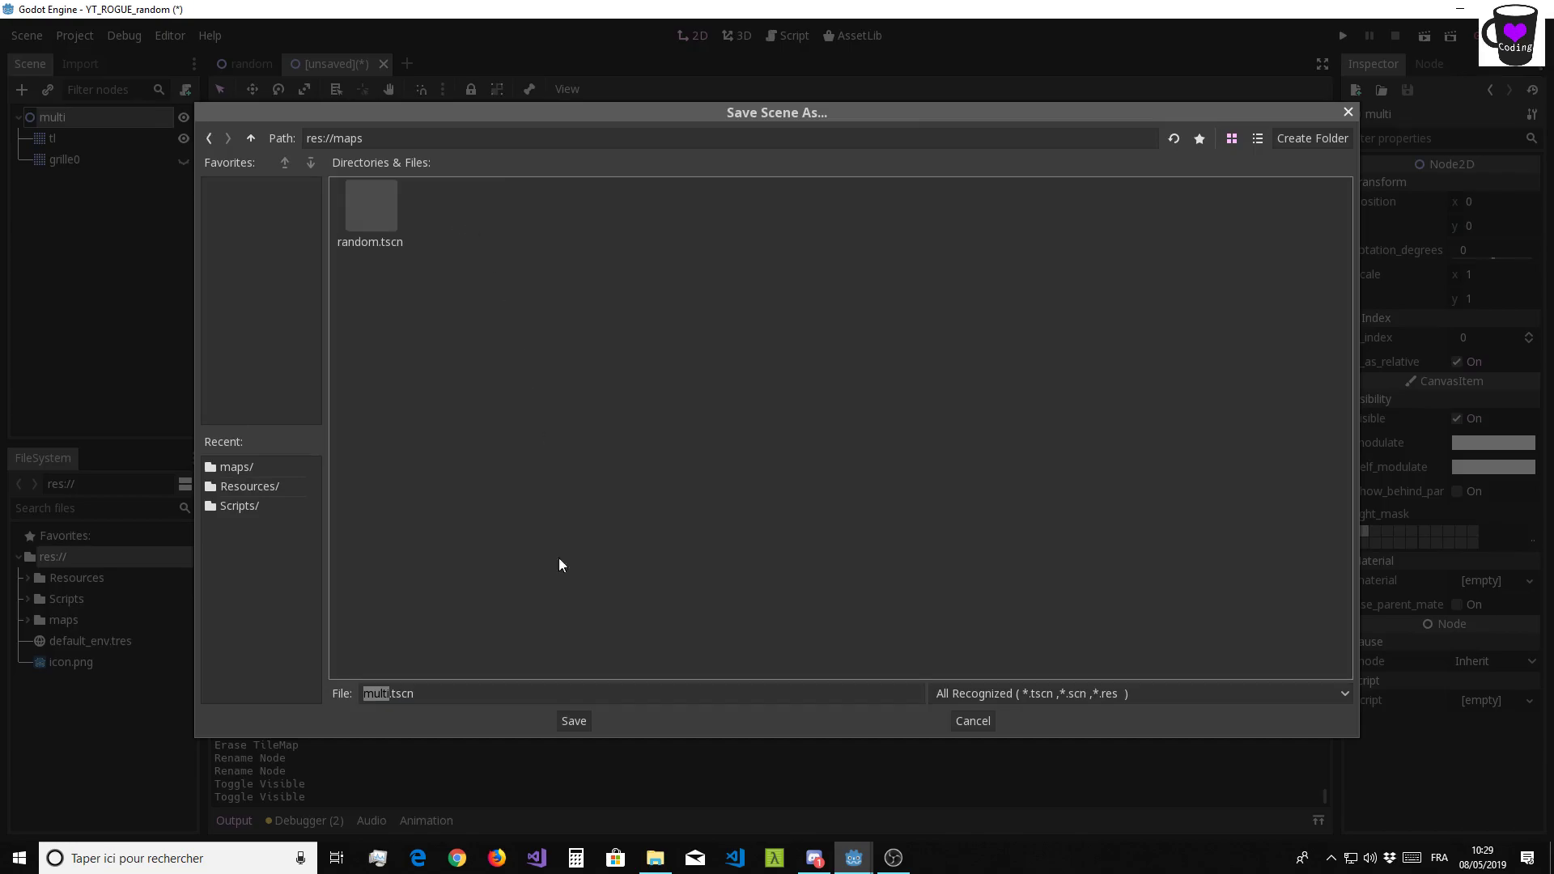
left_click(575, 722)
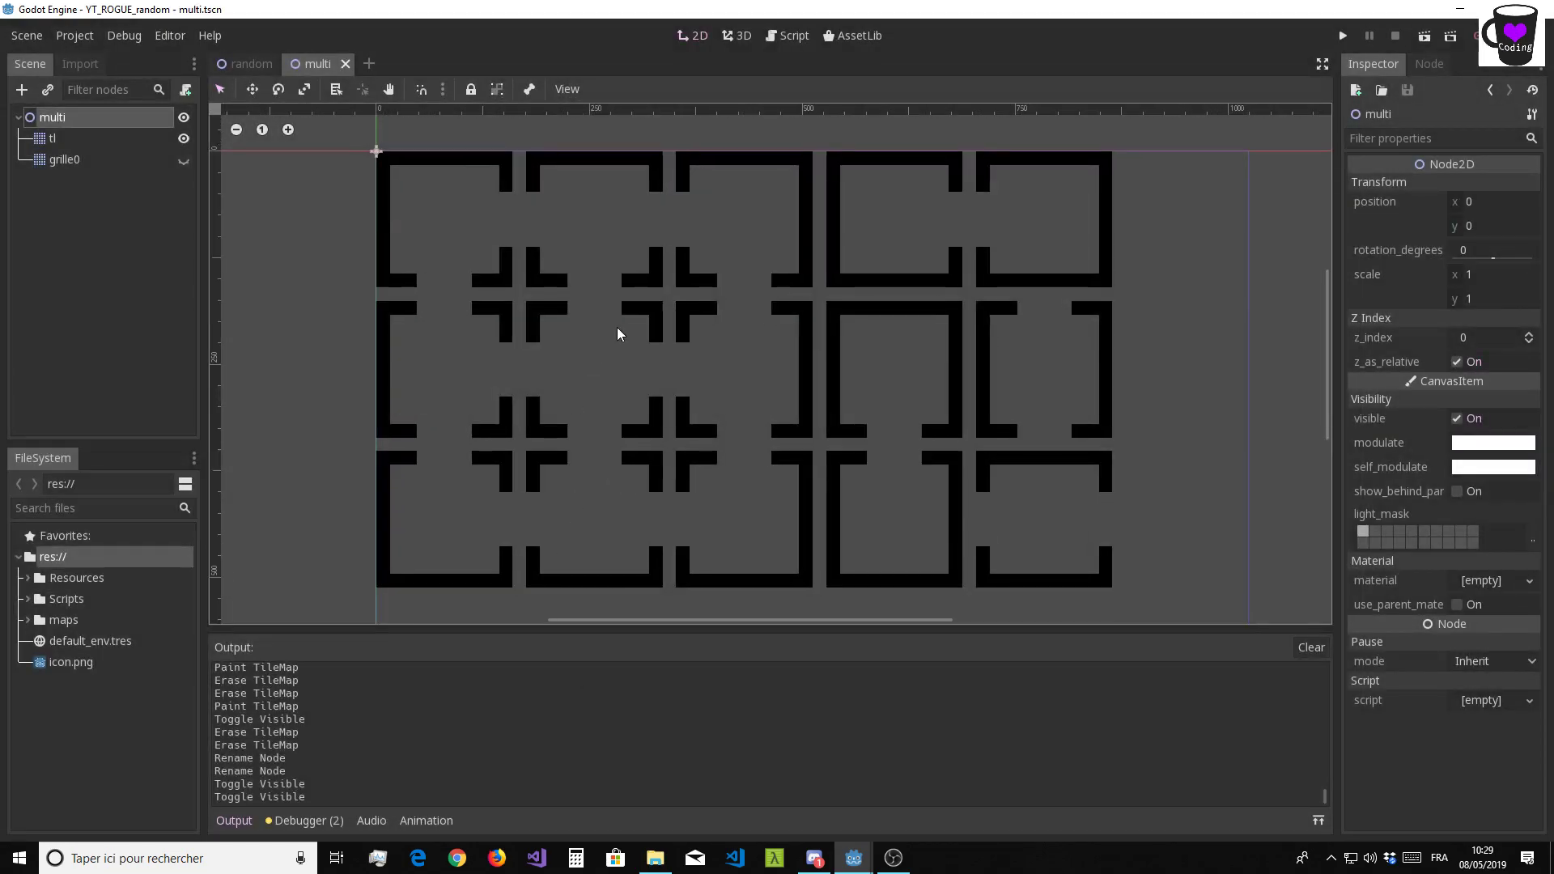
middle_click_drag(616, 327, 647, 328)
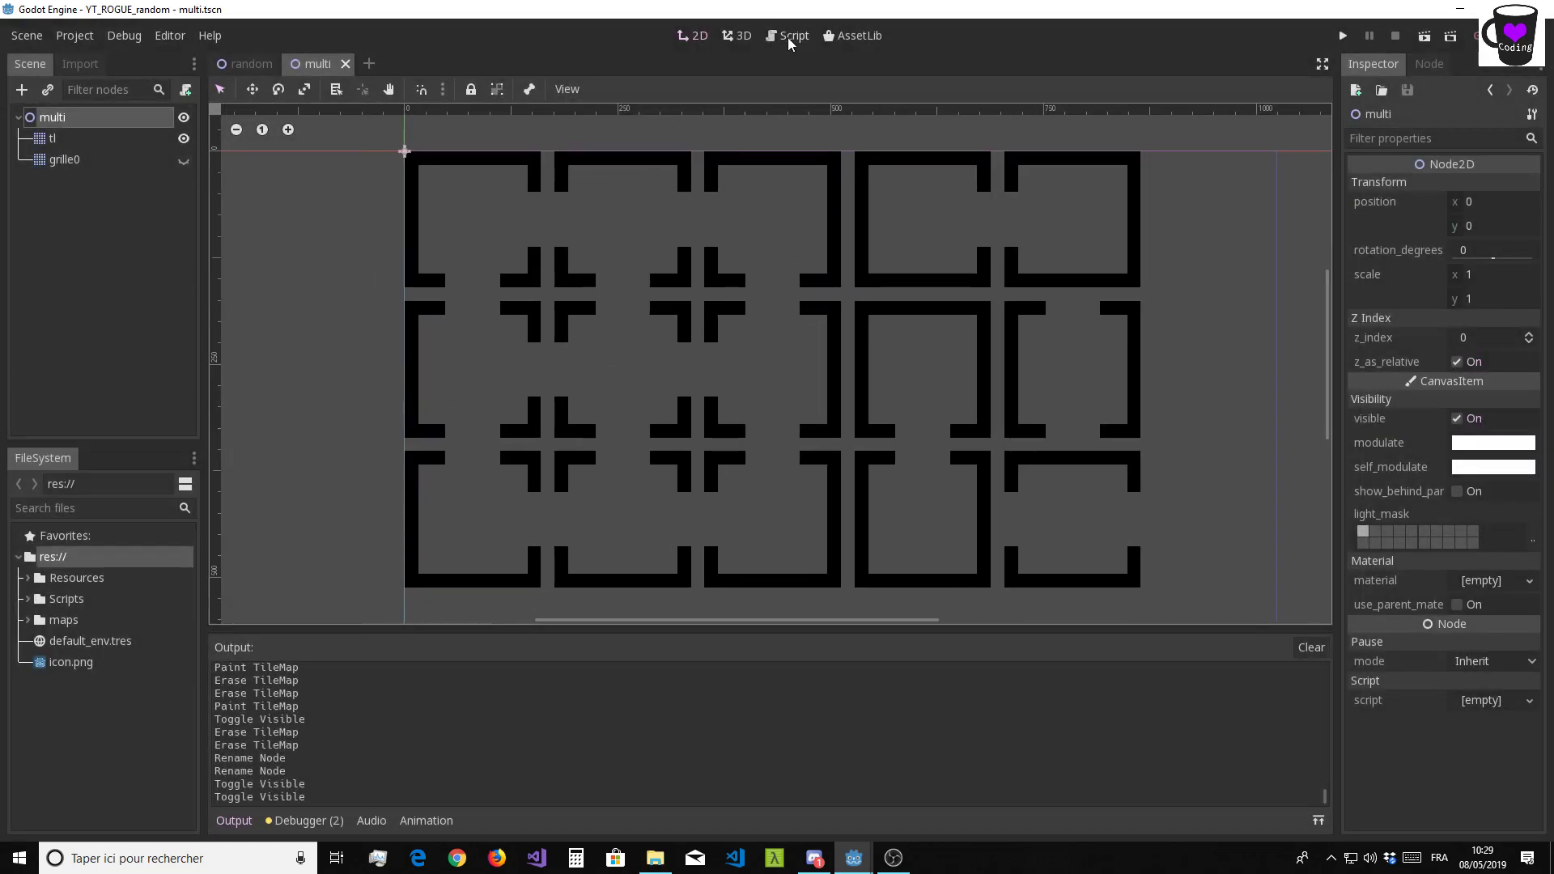
Attach a new script to multi with path res://Scripts/multi.gd
left_click(185, 90)
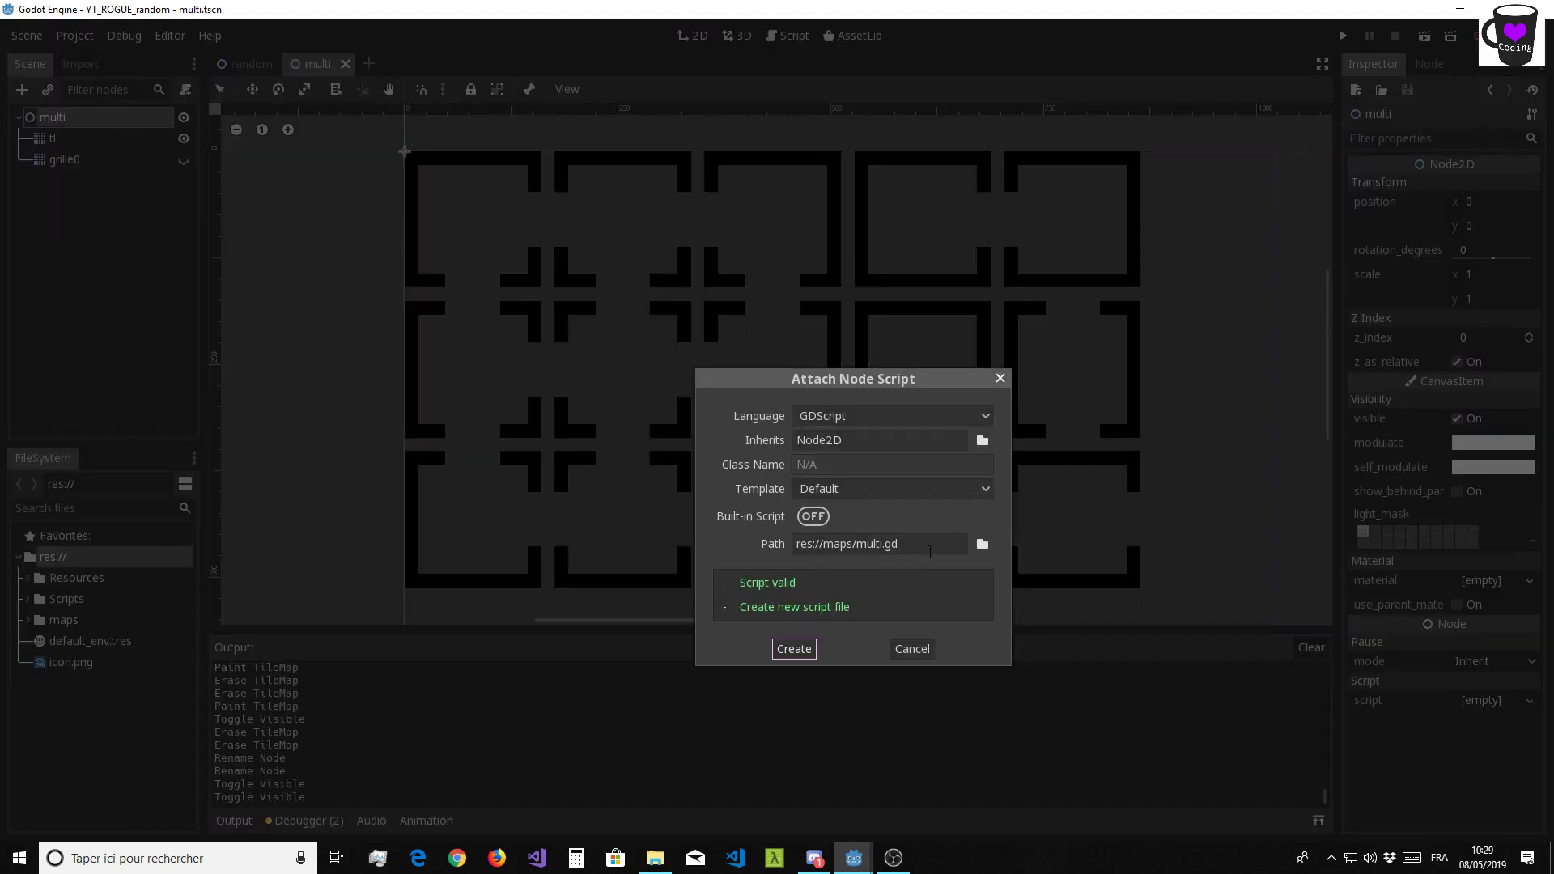
left_click(982, 544)
left_click(251, 138)
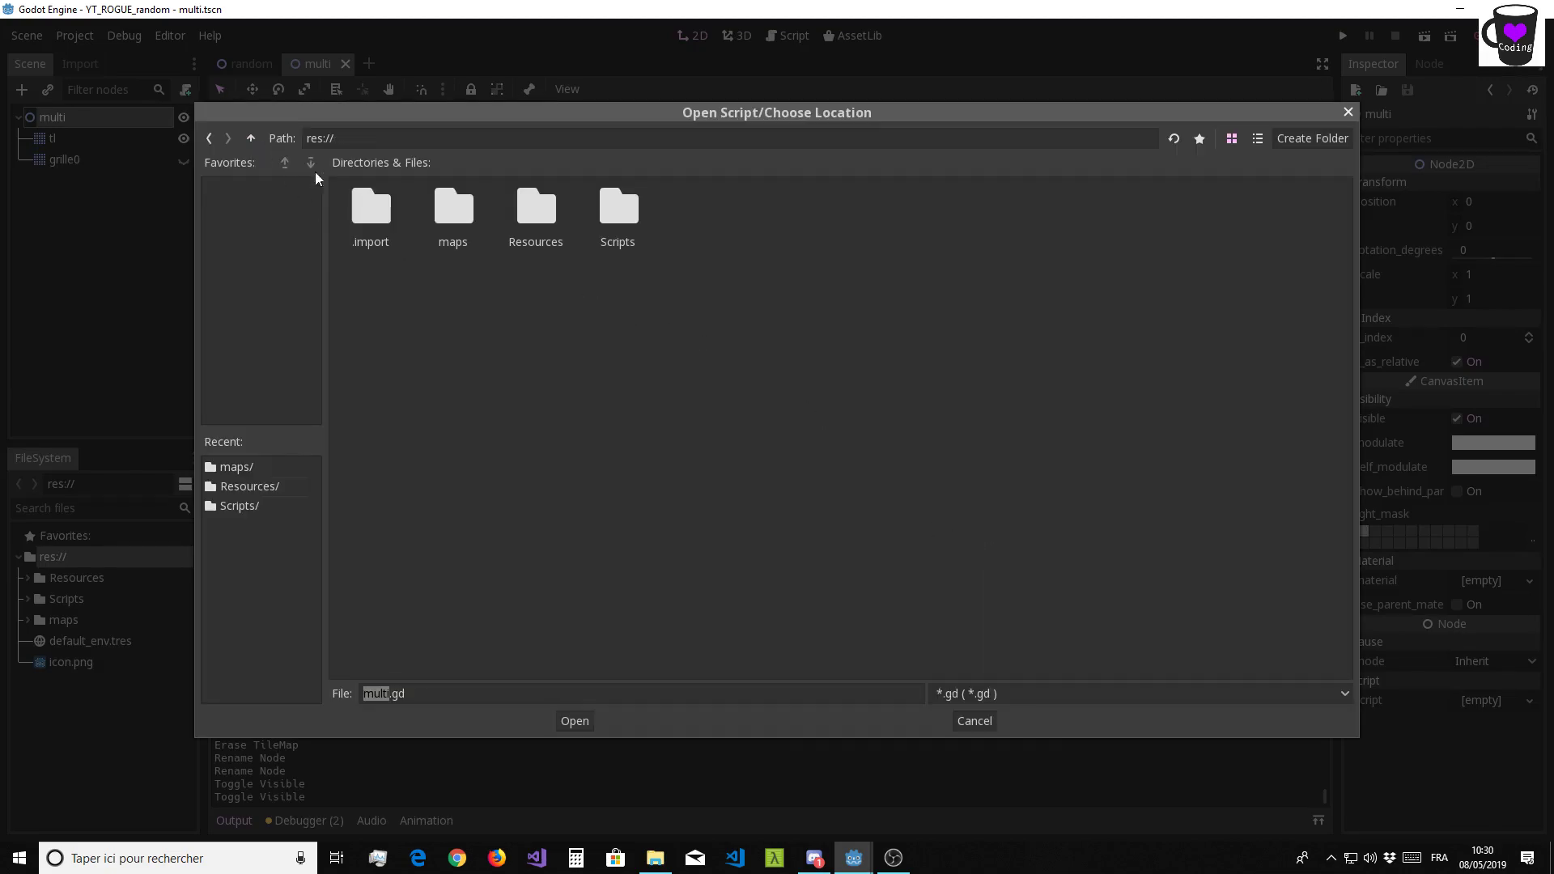
double_click(615, 209)
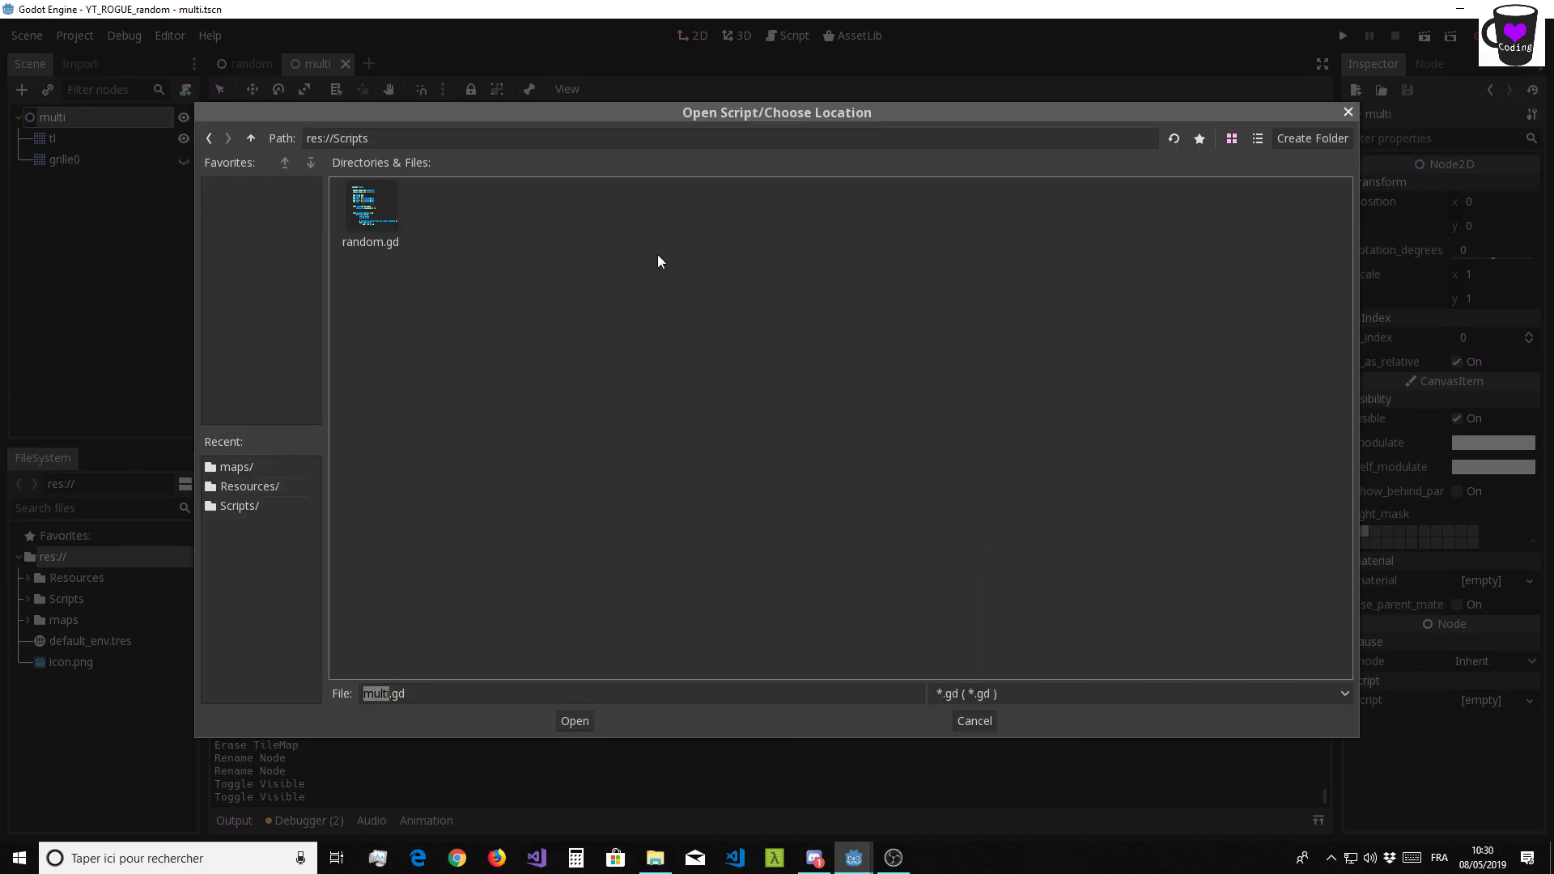
left_click(562, 713)
Create multi.gd and delete the template lines, leaving only extends Node2D
left_click(783, 649)
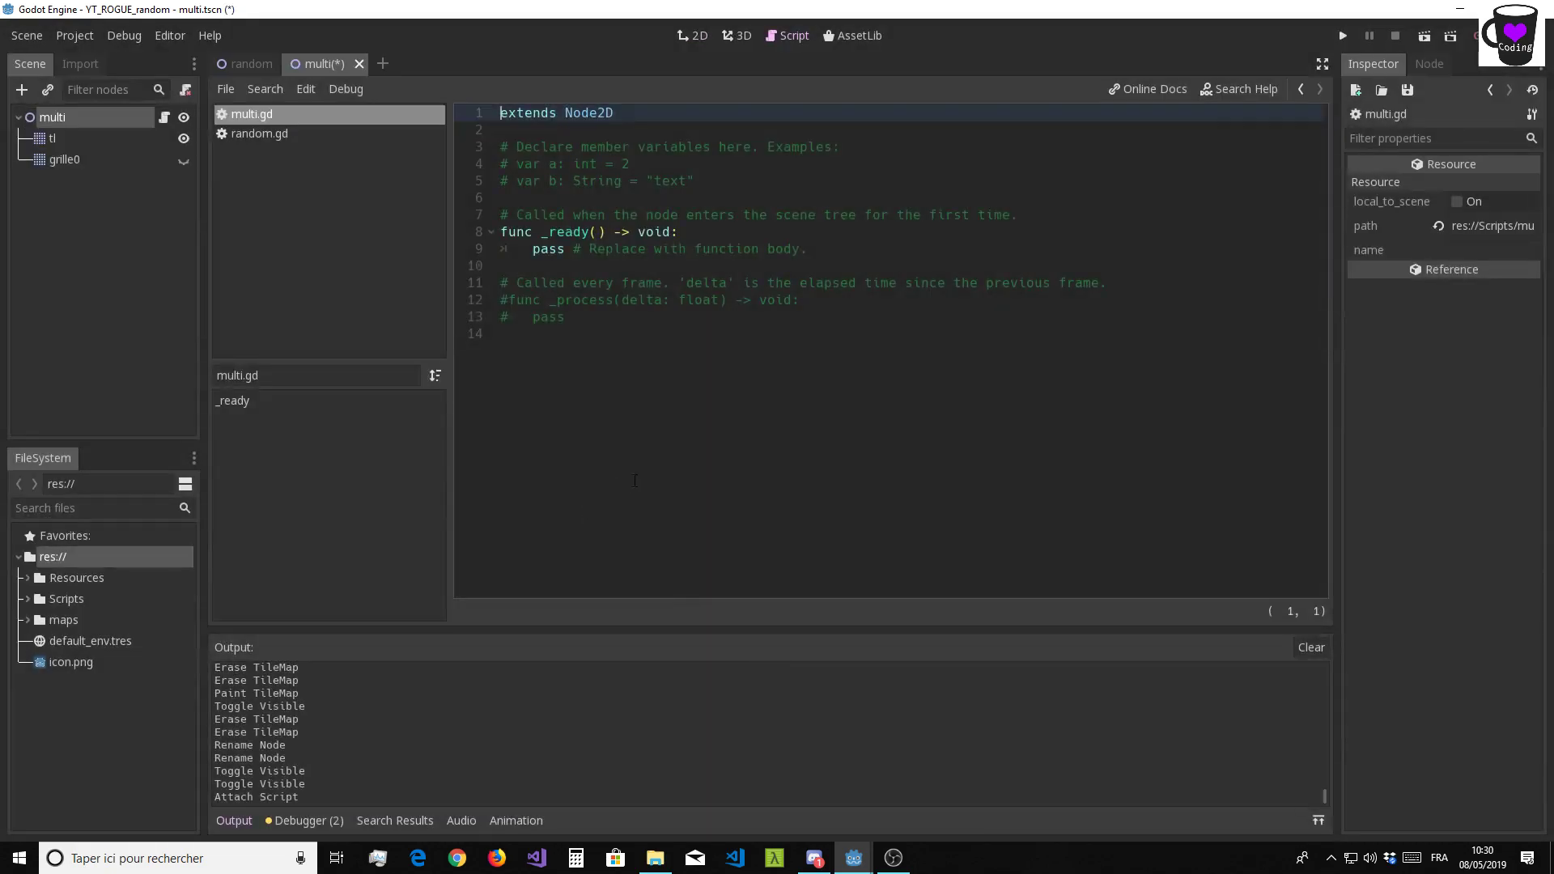
left_click_drag(590, 367, 477, 173)
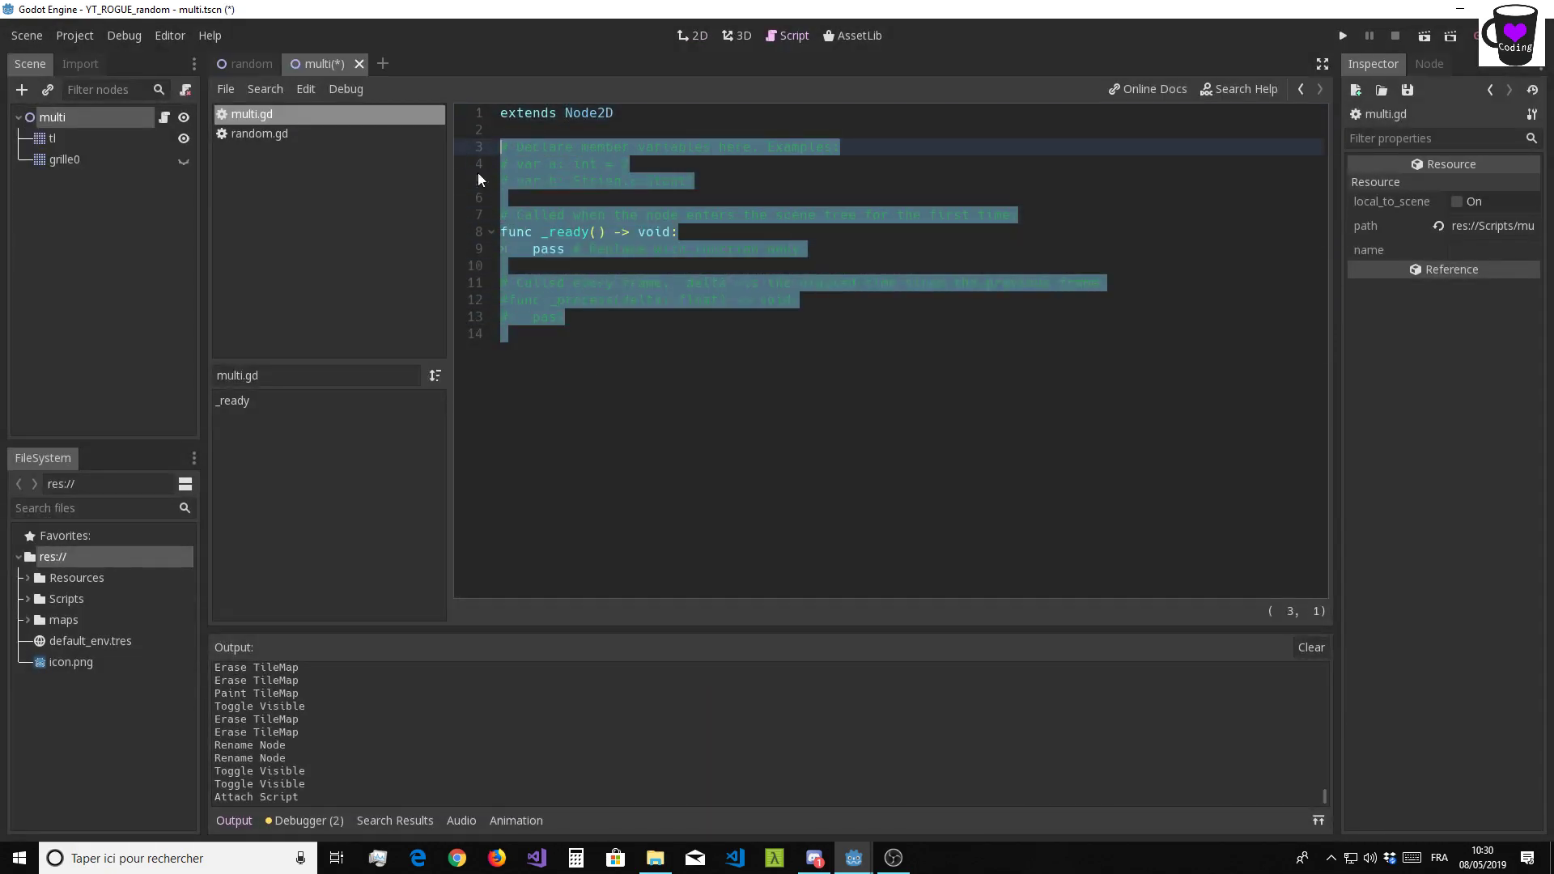
key("BackSpace")
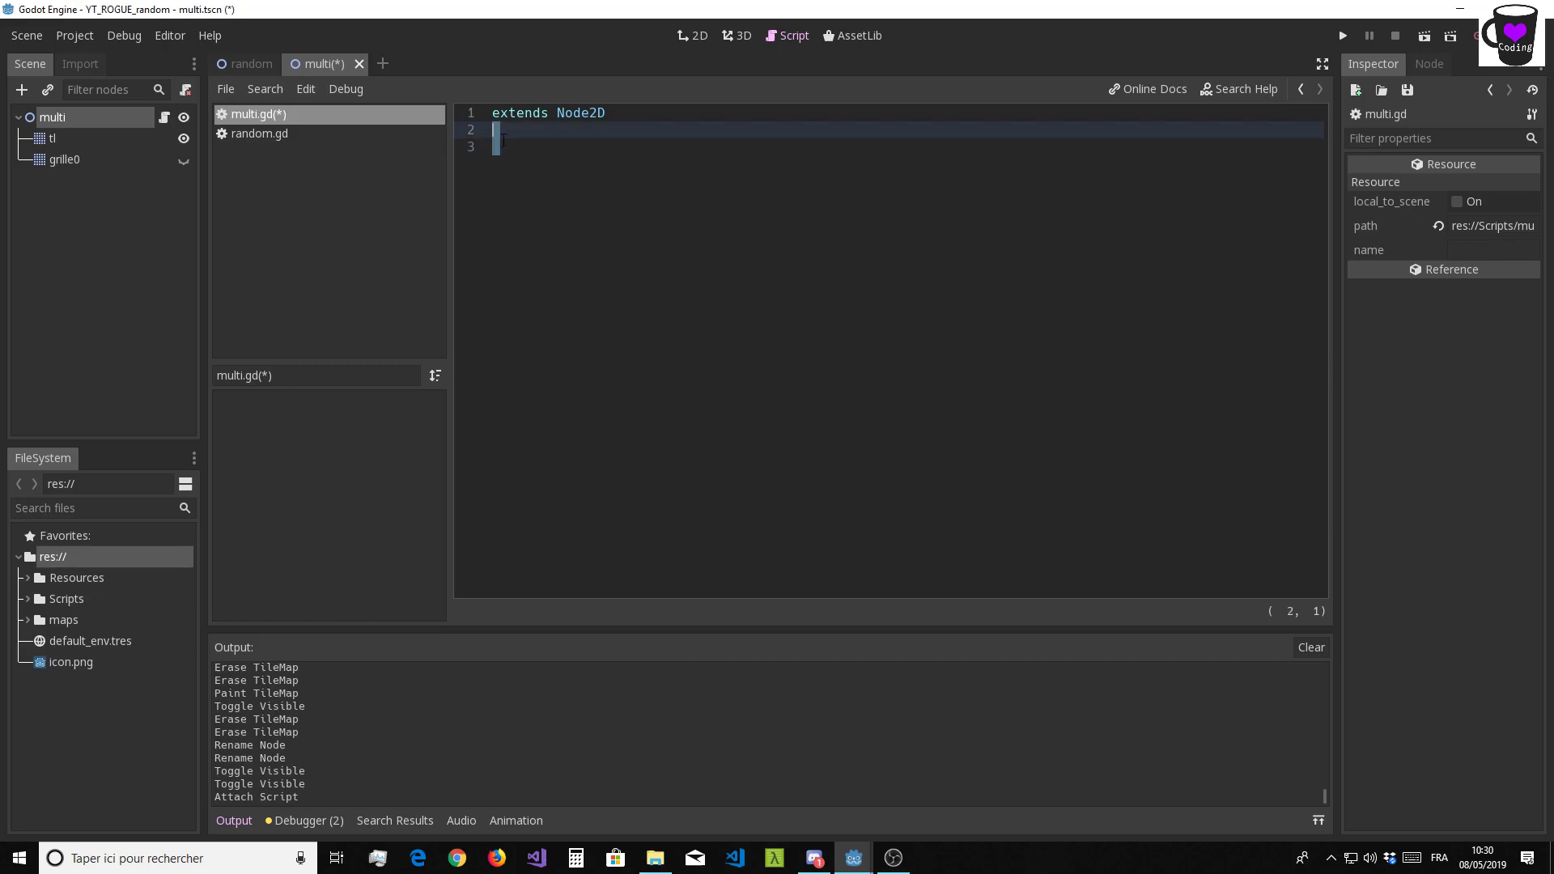
Write an empty var lst = { } spread over several lines, with blank lines above it
key("Return")
key("Up")
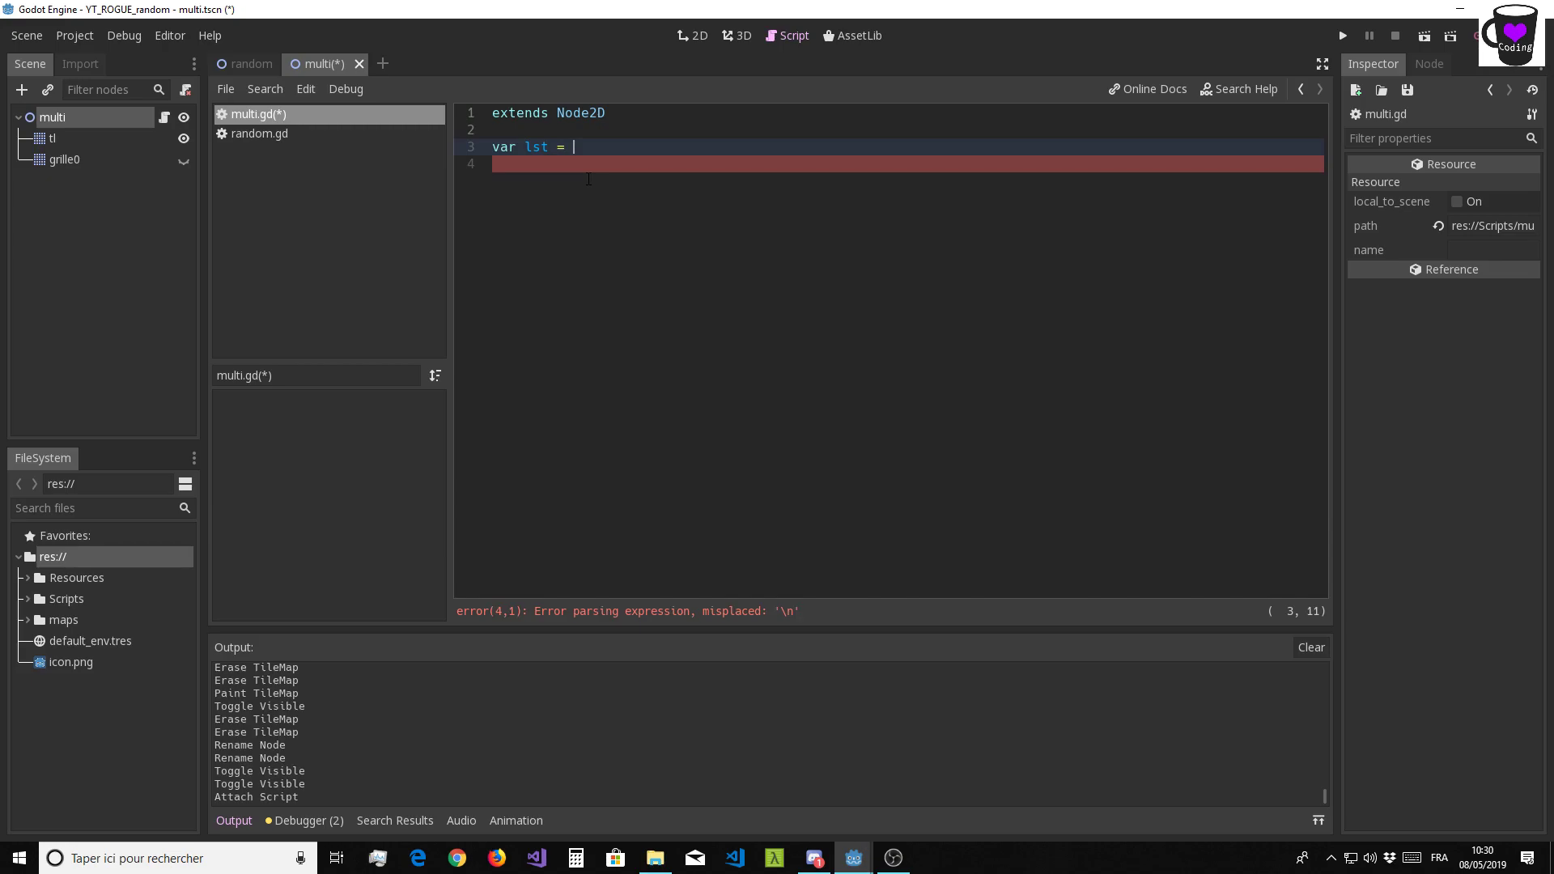
key("Return")
key("Return")
key("Return")
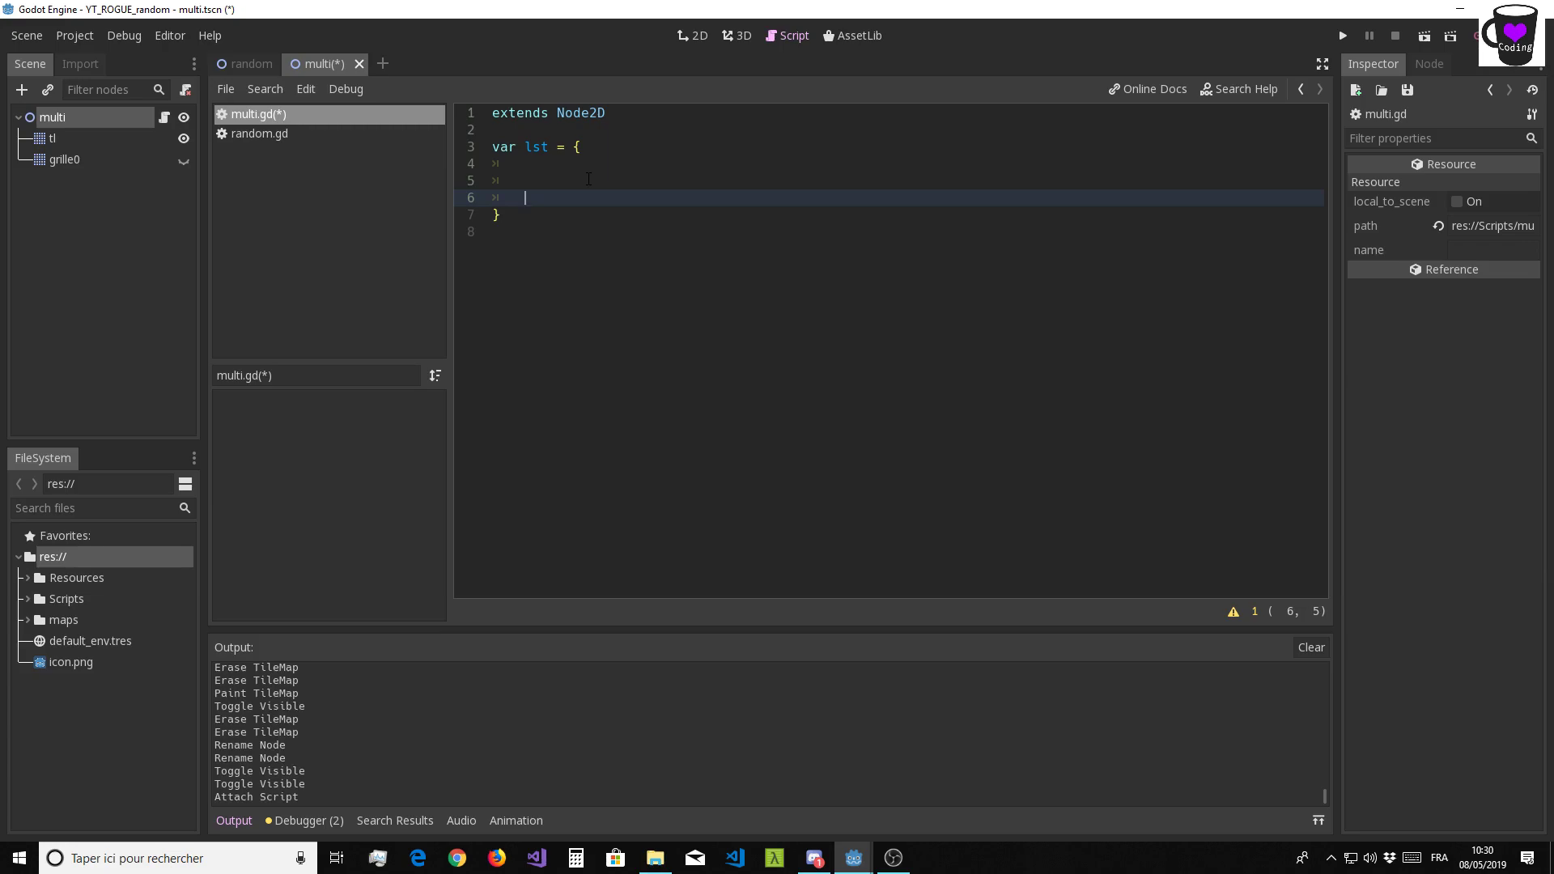
key("Up")
key("Up")
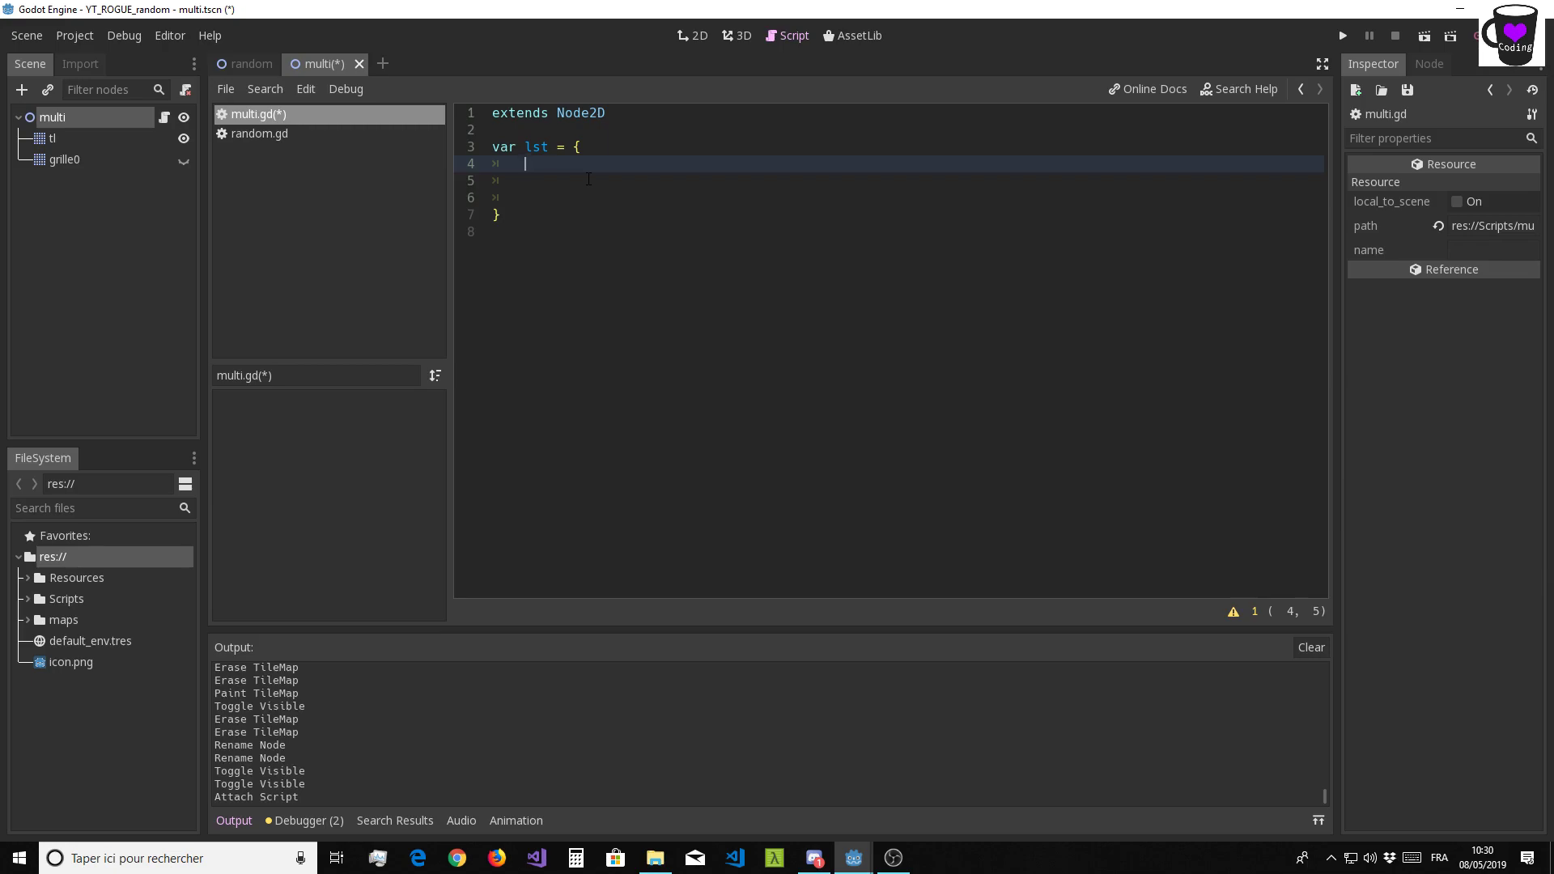
left_click(514, 129)
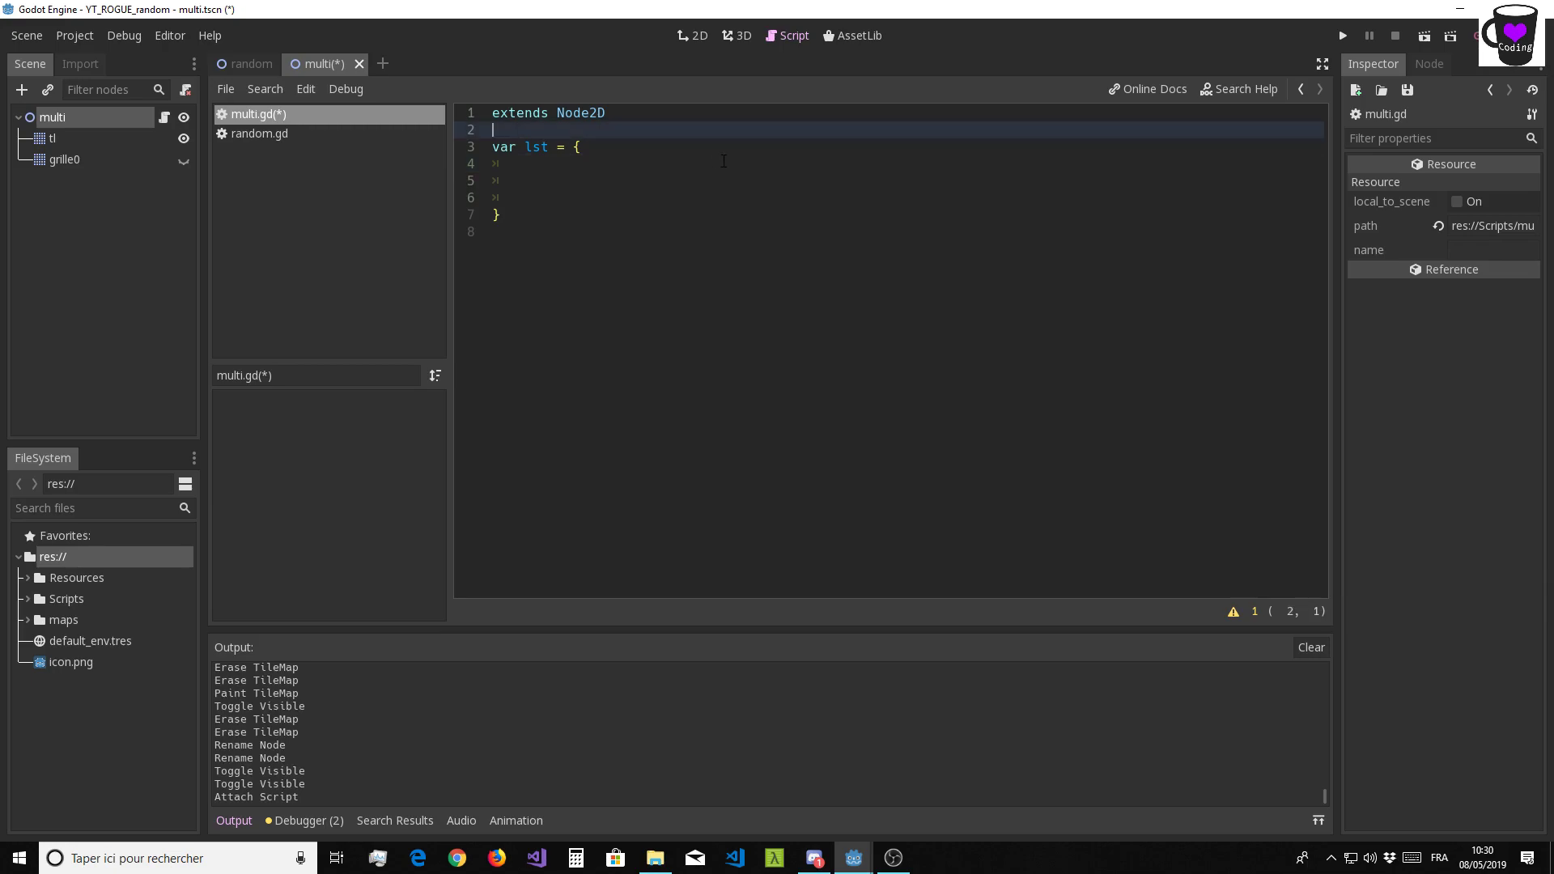
key("Return")
key("Return")
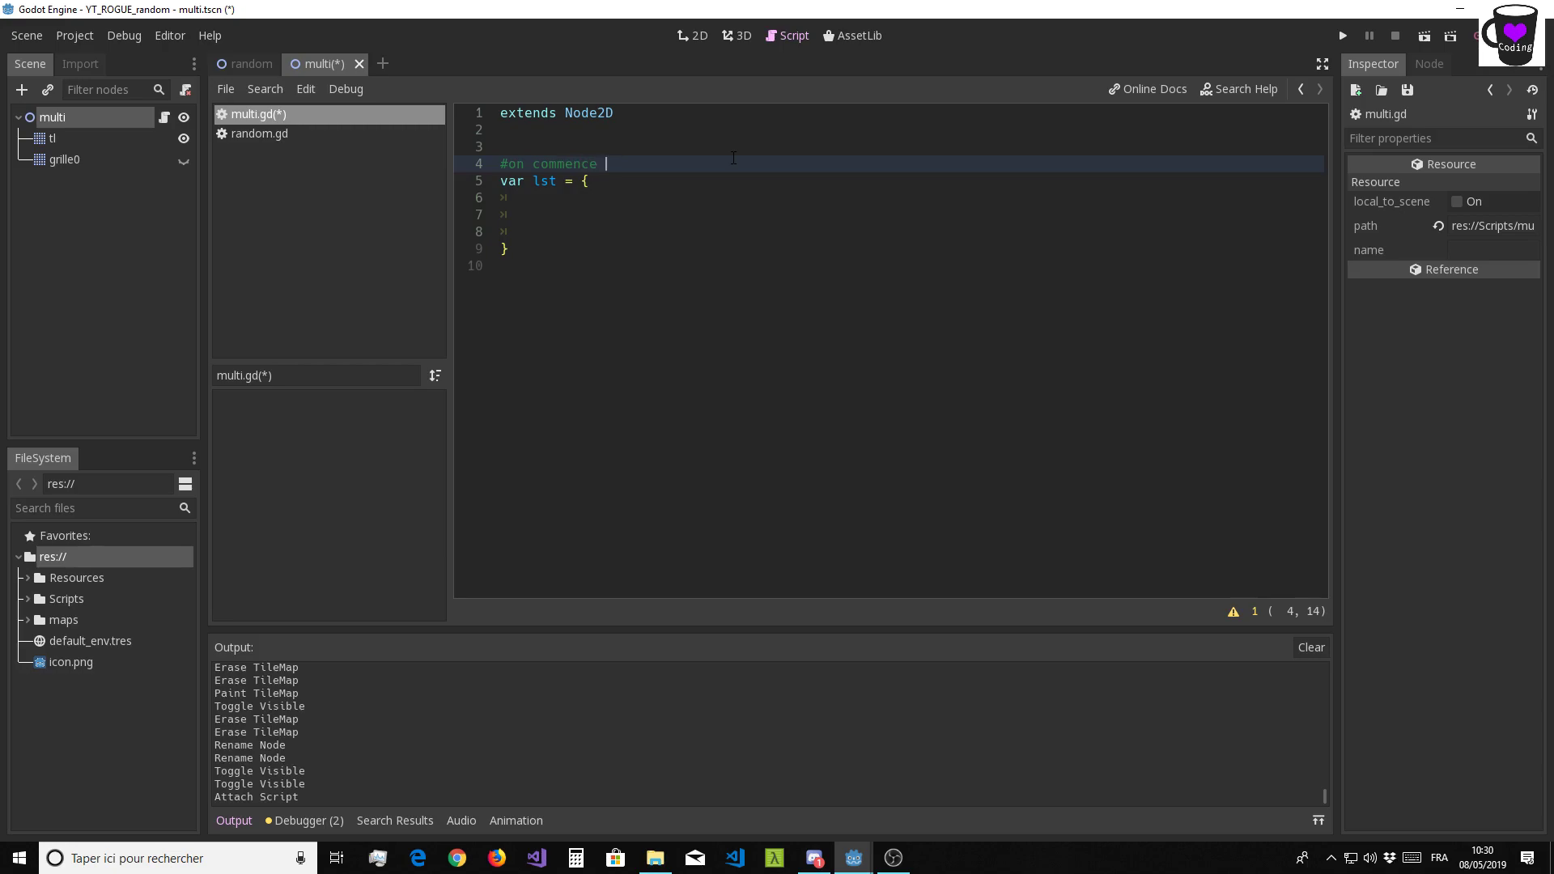
Above lst, add the comments 'à droite Right 15h pour' and '# tourner dans le sens des aiguilles d'une montre'
type("à droite ")
type("Right ")
type("15h ")
type("po")
type("ur")
key("Return")
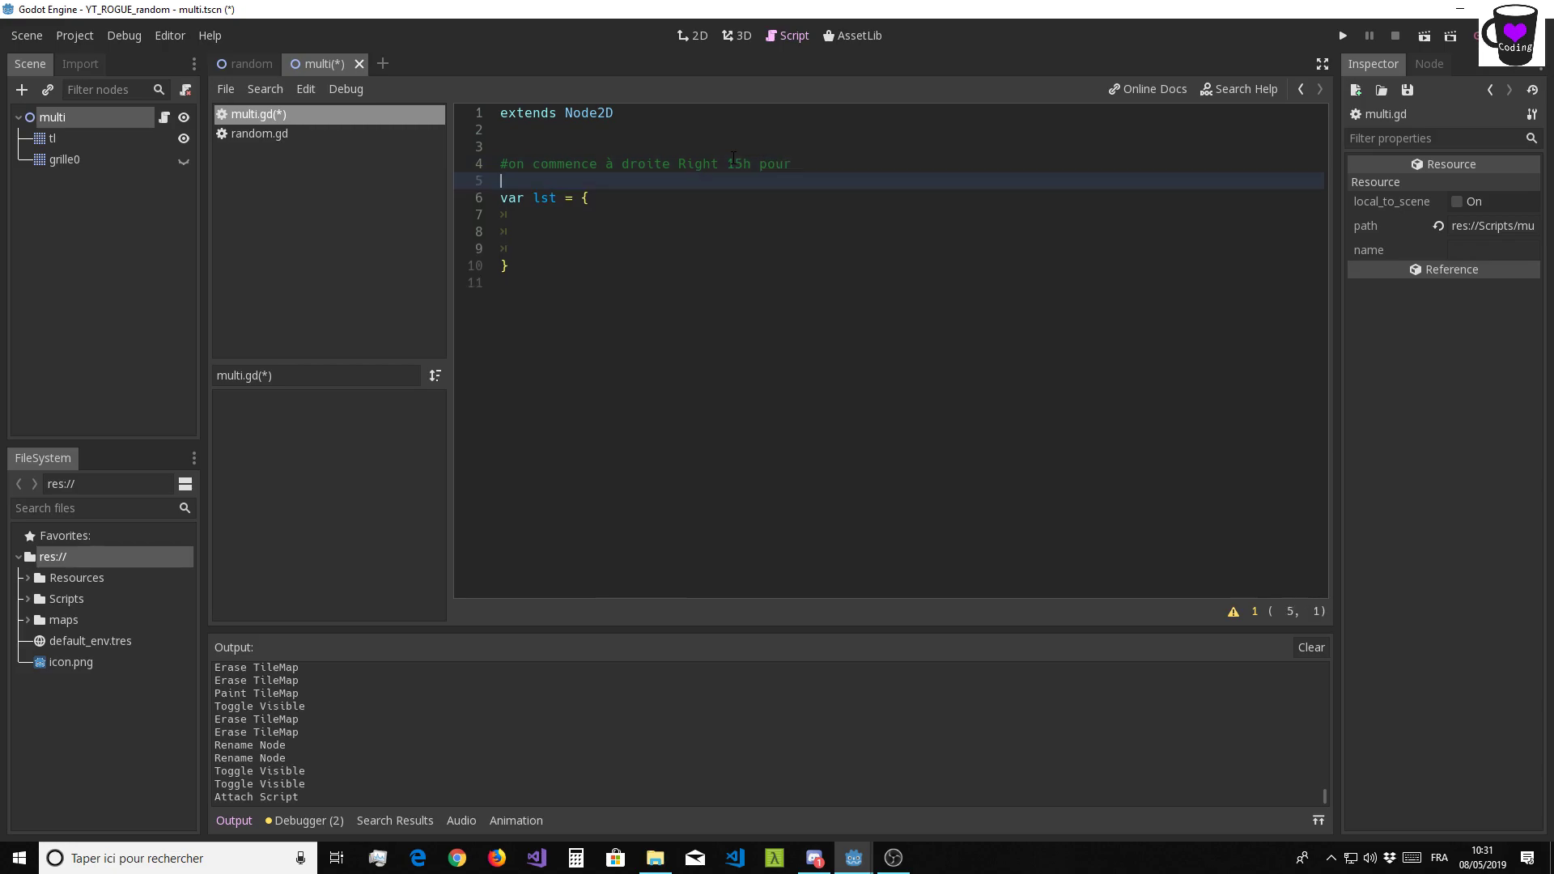
type("# tourn")
type("er dans le s")
type("ens des ai")
type("guilles d")
type("d'une")
type("montre")
key("Return")
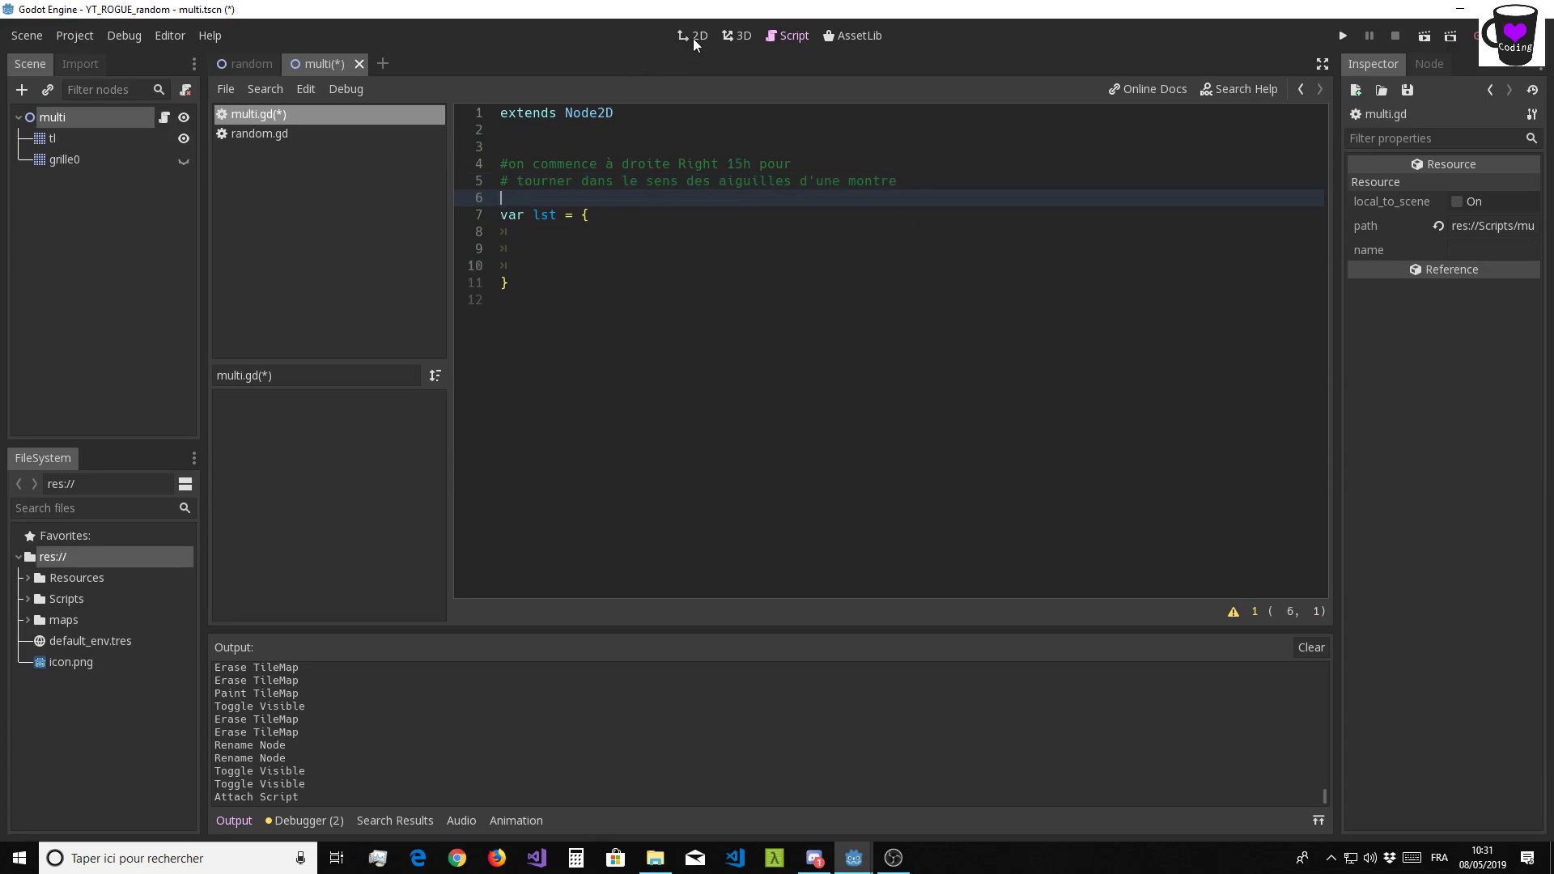
Switch to the 2D view of the multi scene to see its room tile pieces
left_click(693, 37)
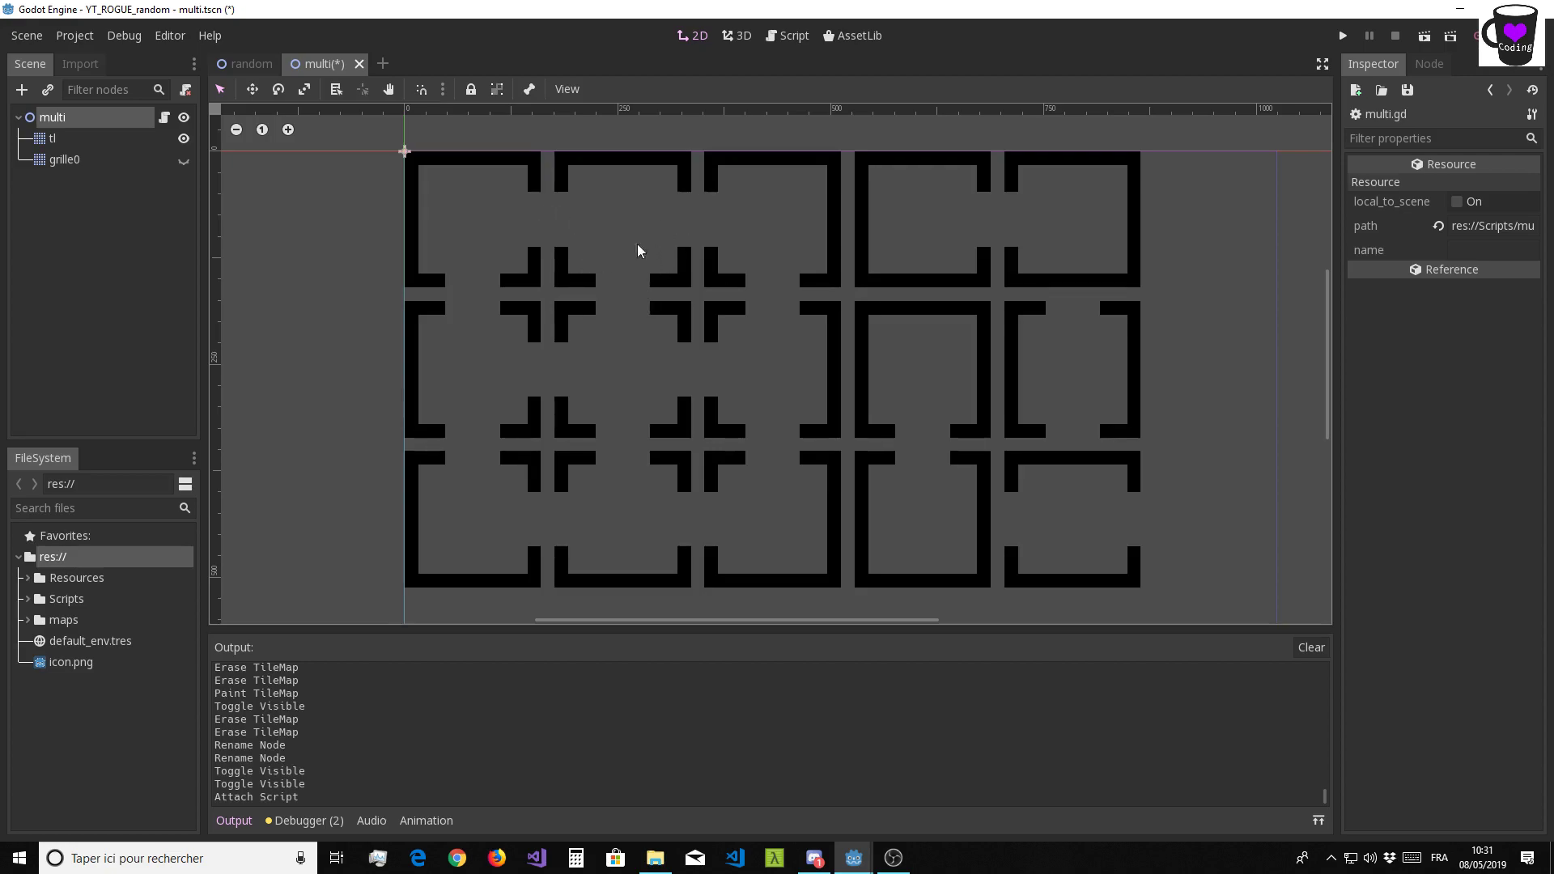
In multi.gd, write the first lst entry "RD" : Vector2(0,0), on line 8, then place the cursor back inside "RD"
left_click(775, 35)
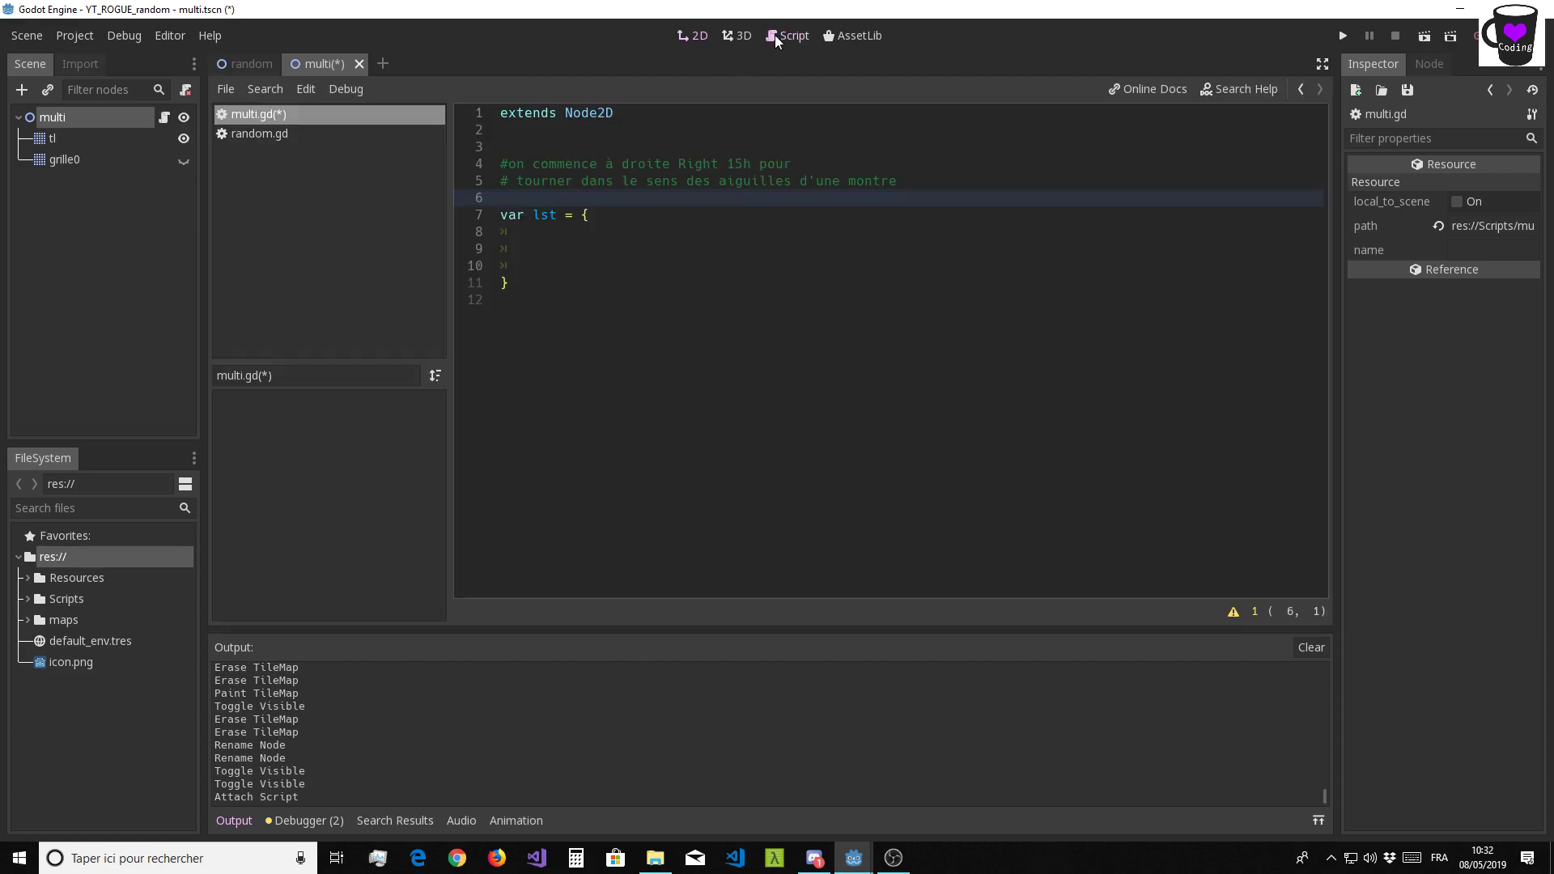
left_click(537, 235)
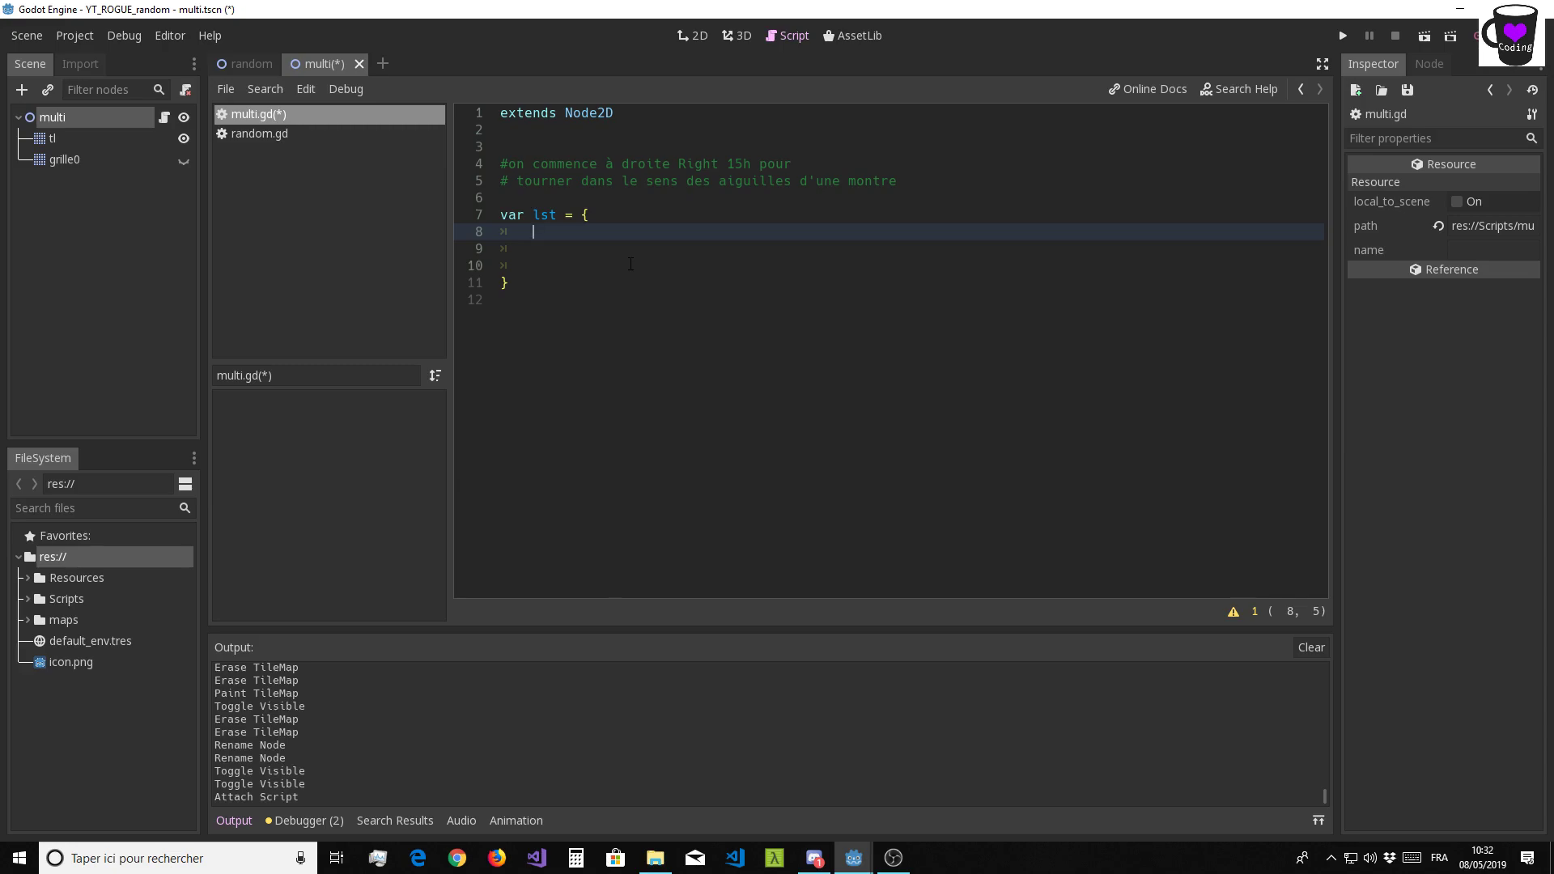
type("\"")
type("RD\"   ")
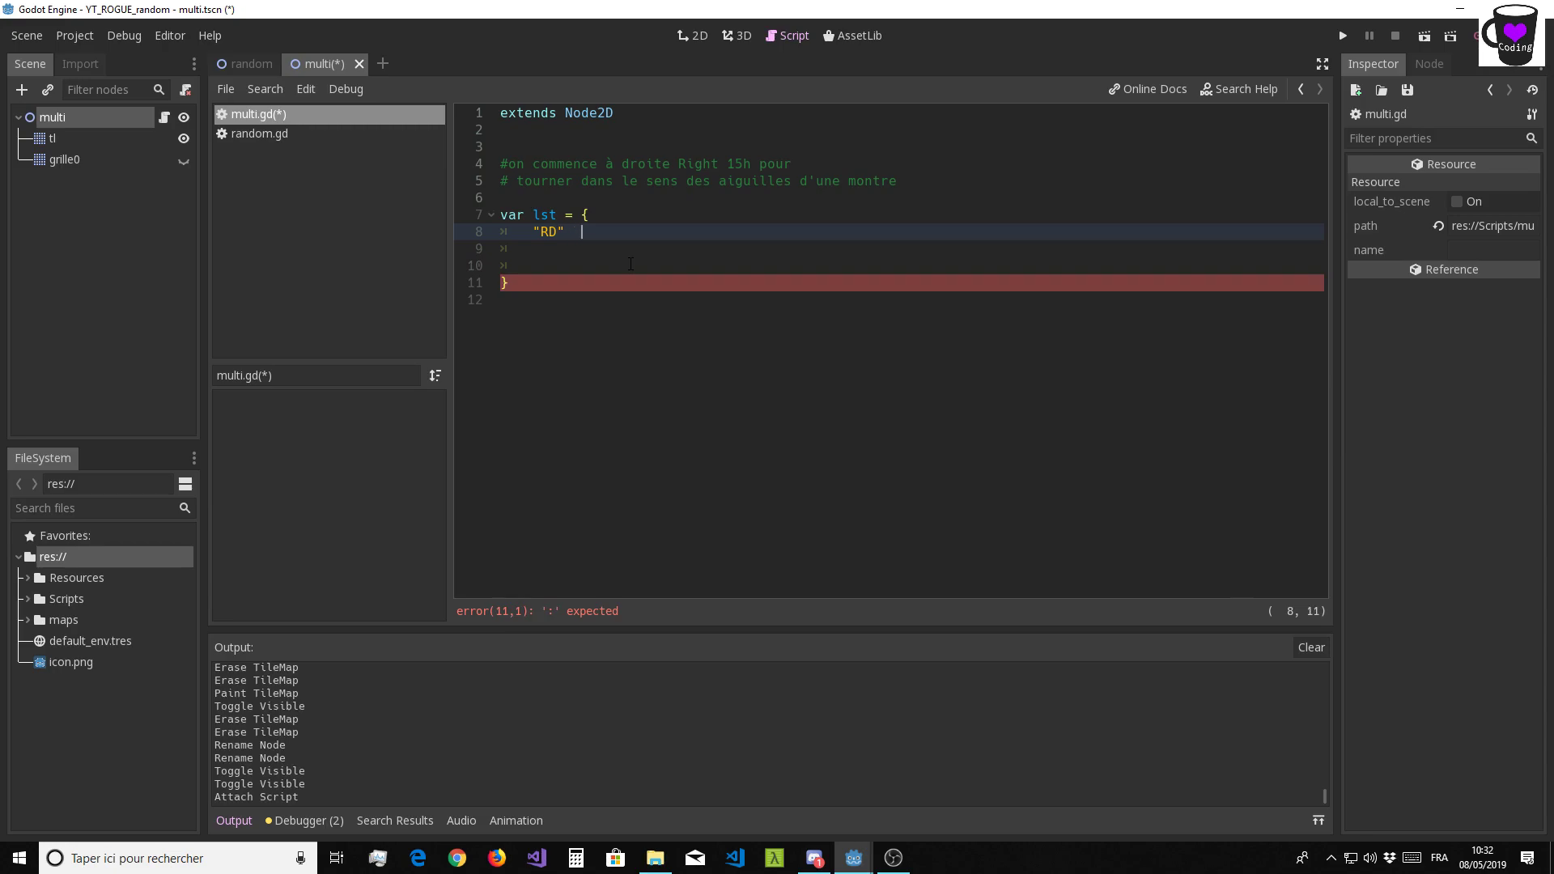
type("= ")
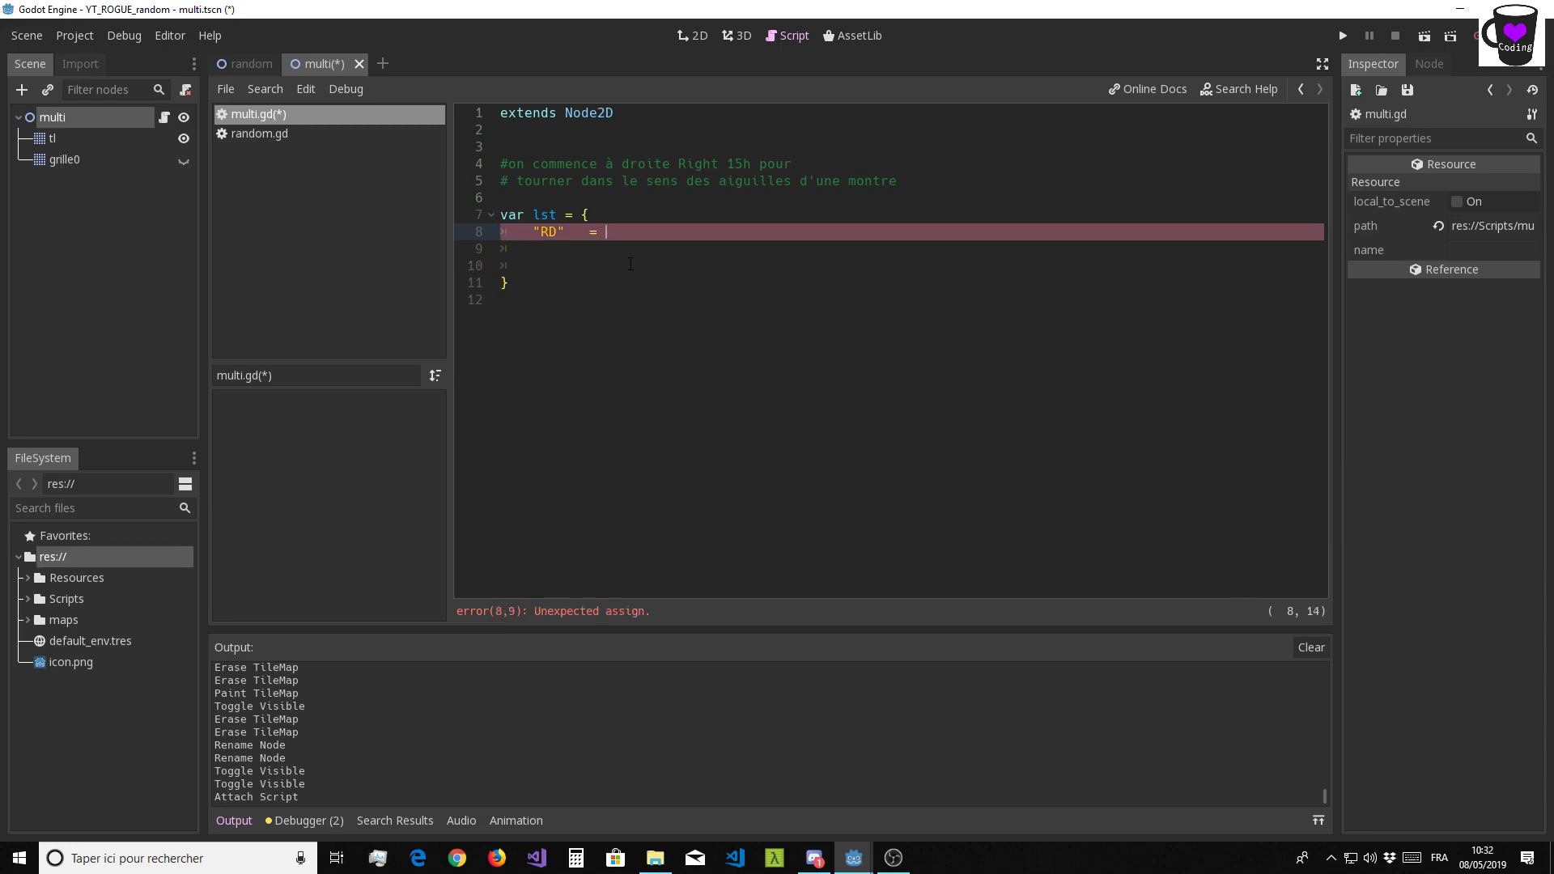
type("Vecr")
key("BackSpace")
key("BackSpace")
key("BackSpace")
key("BackSpace")
key("BackSpace")
key("BackSpace")
type(": V")
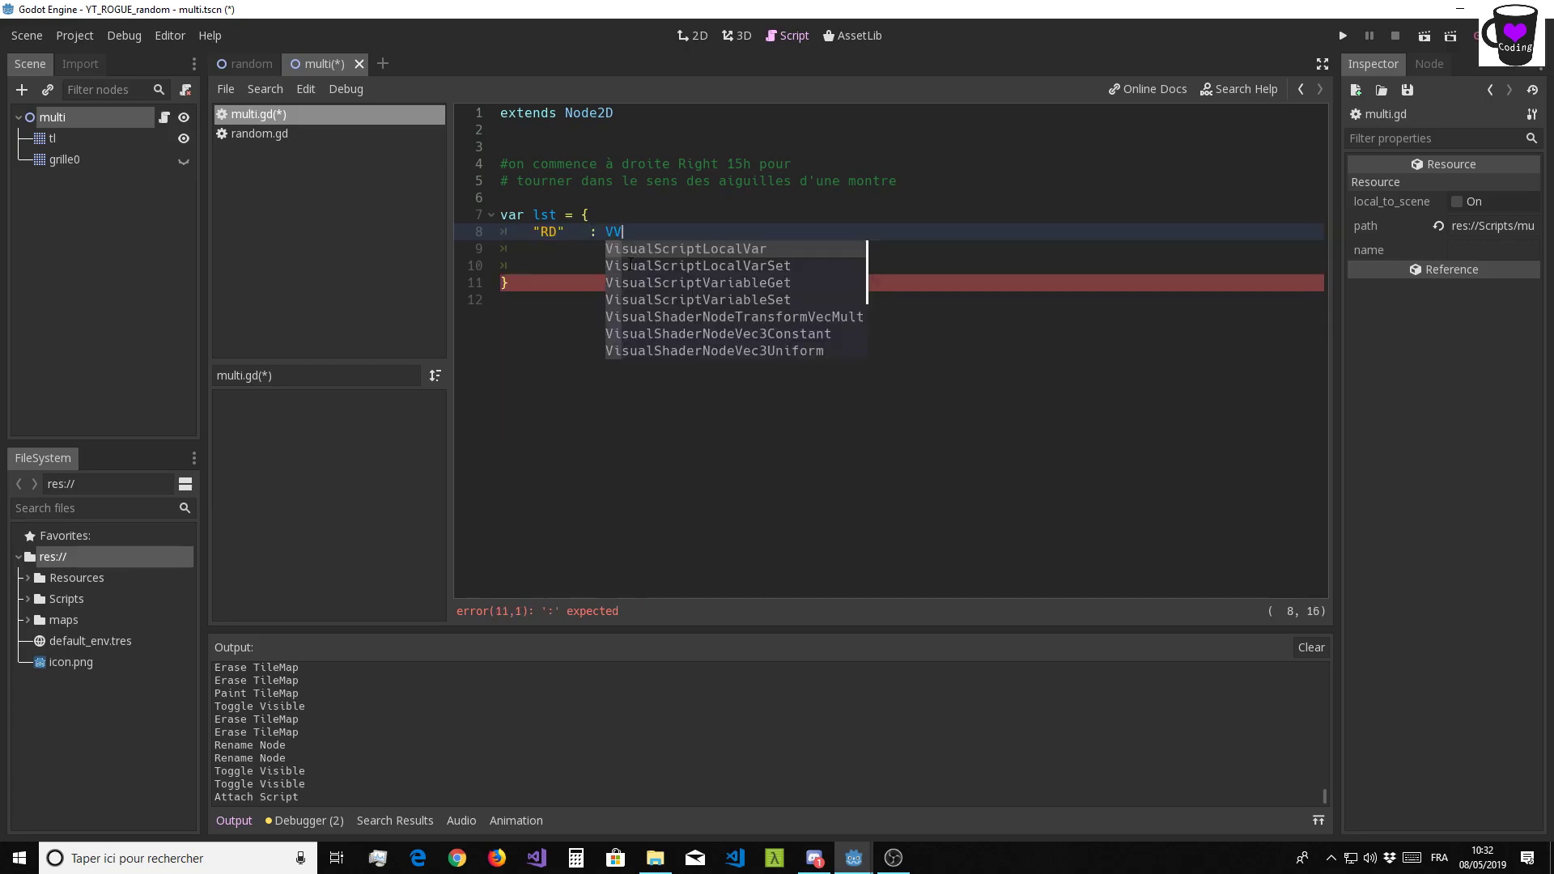
type("ecto")
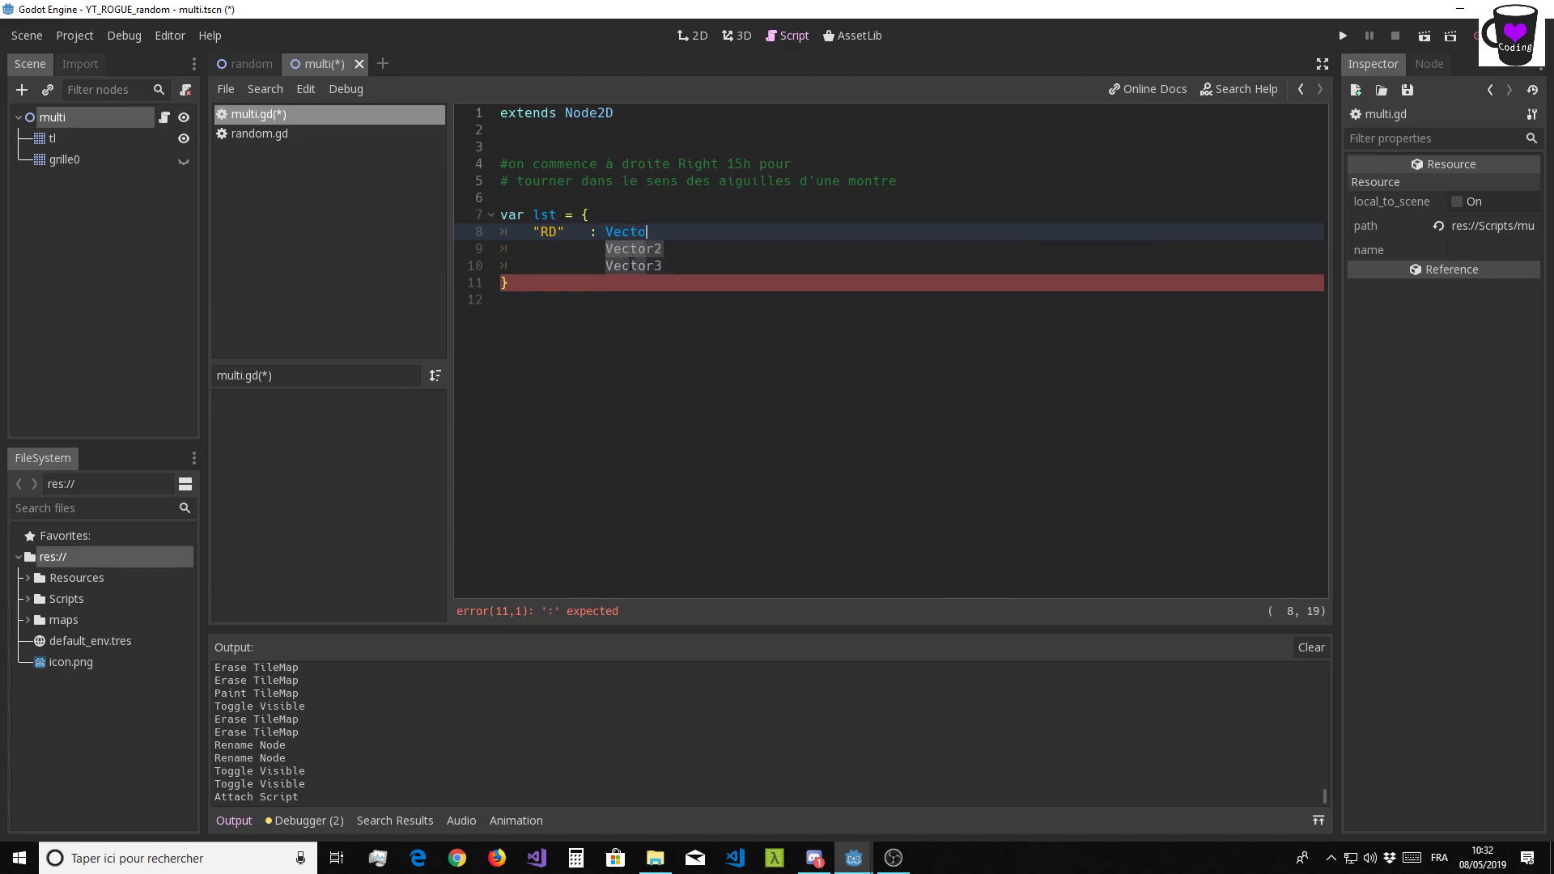
type("r3")
key("BackSpace")
type("2(0,")
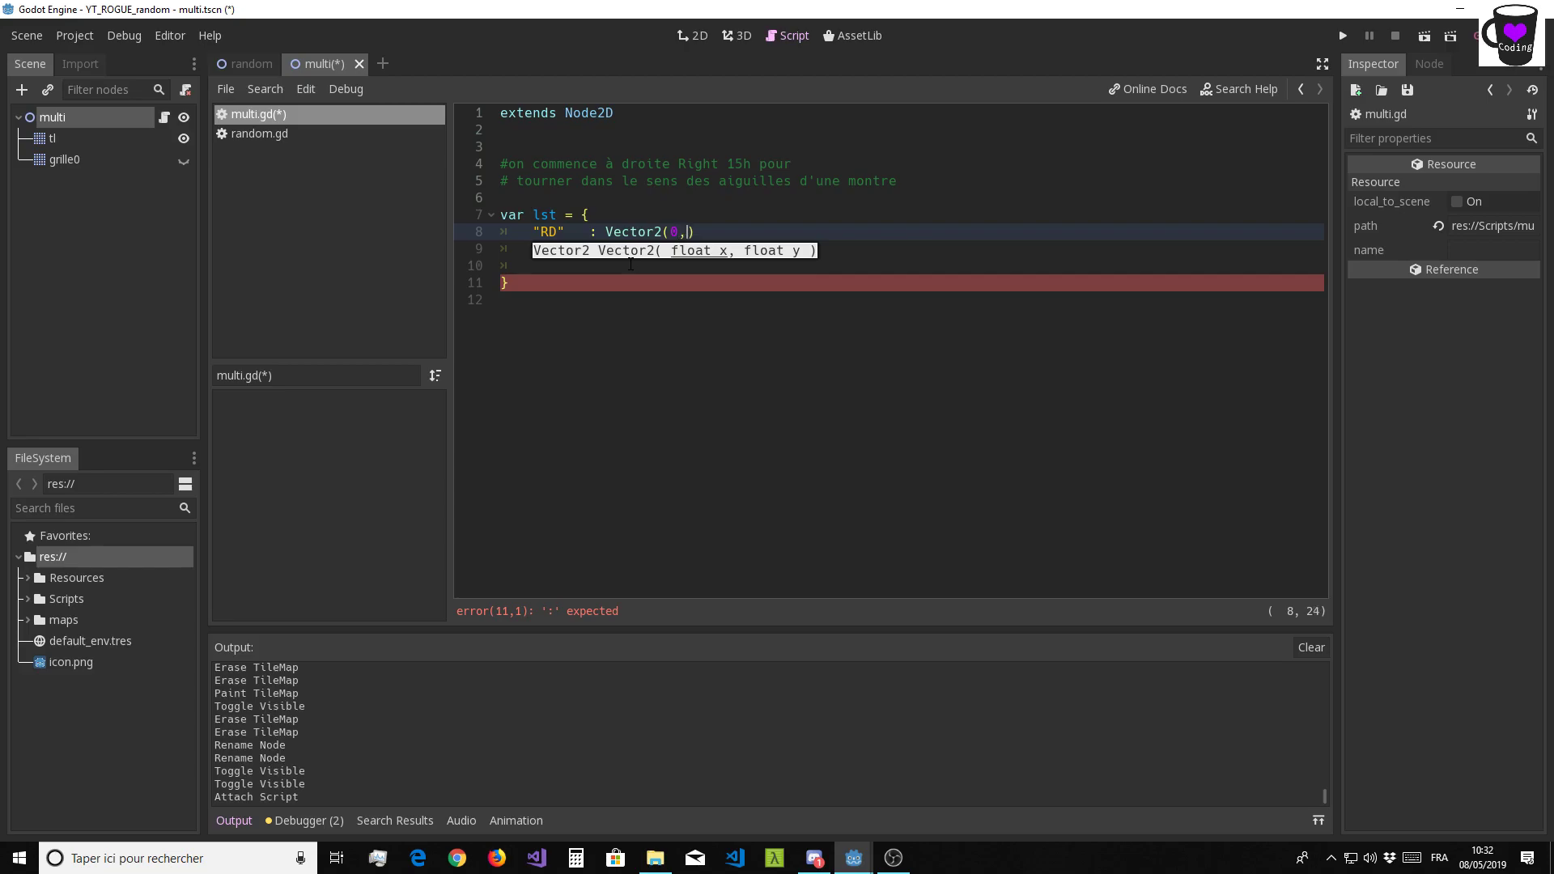
type("0),")
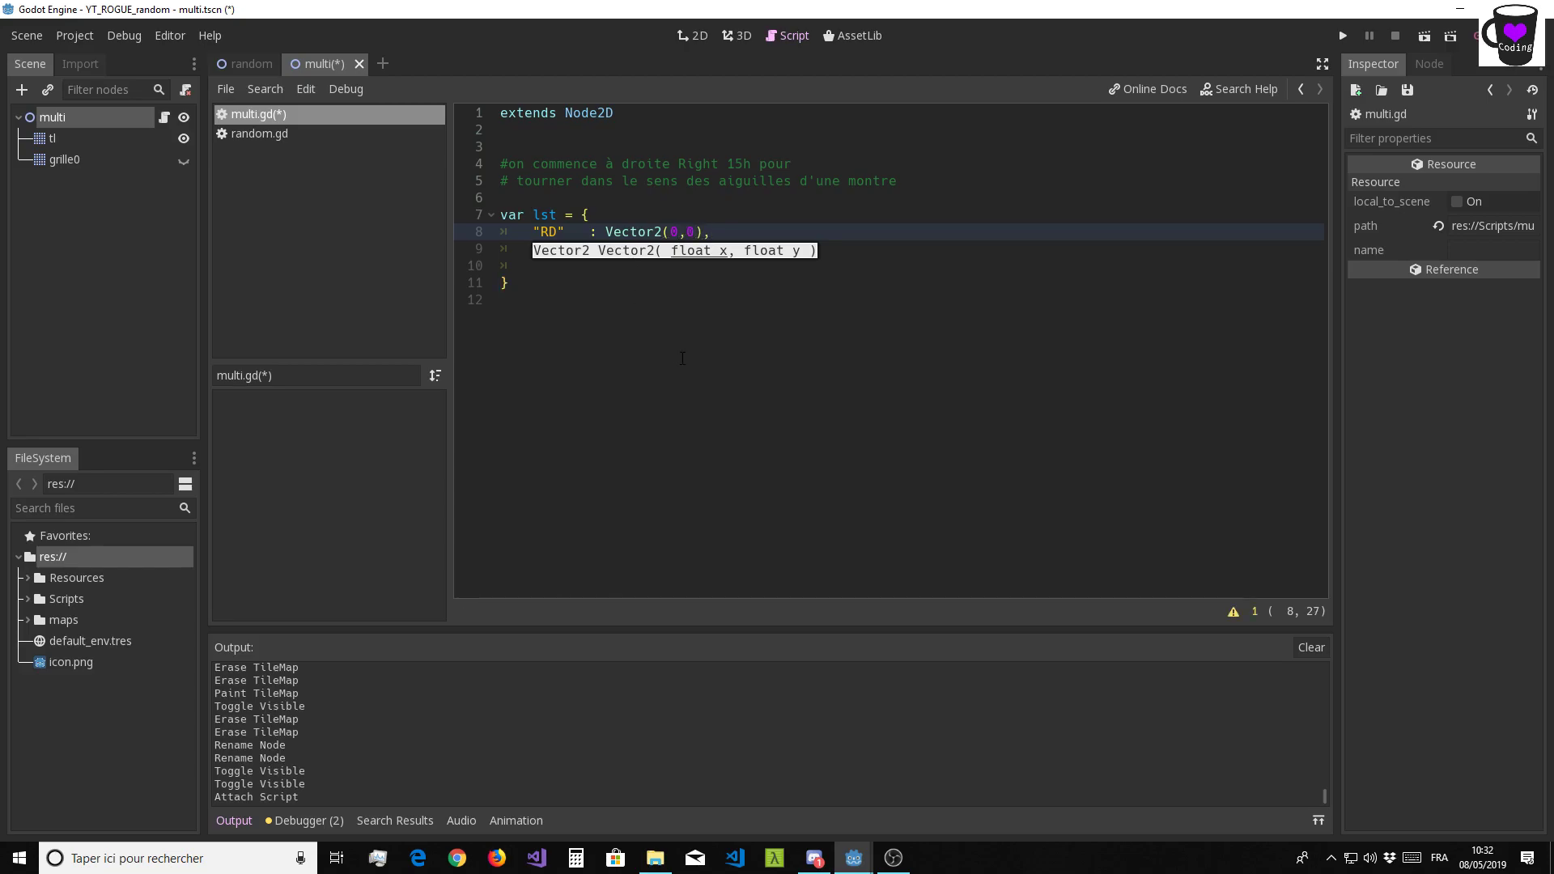
key("Return")
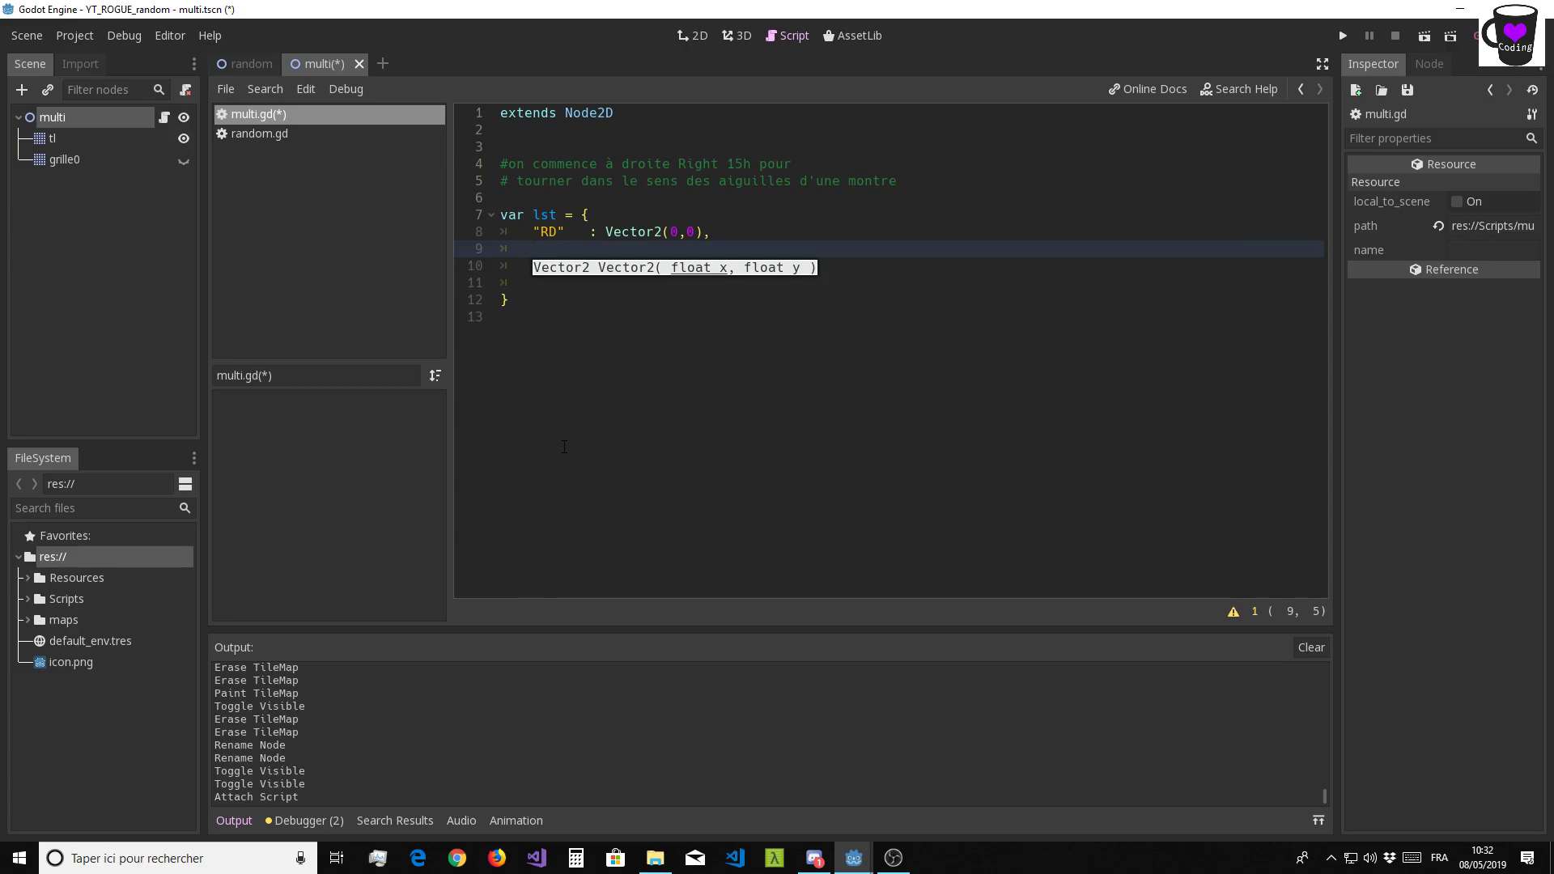
left_click(557, 233)
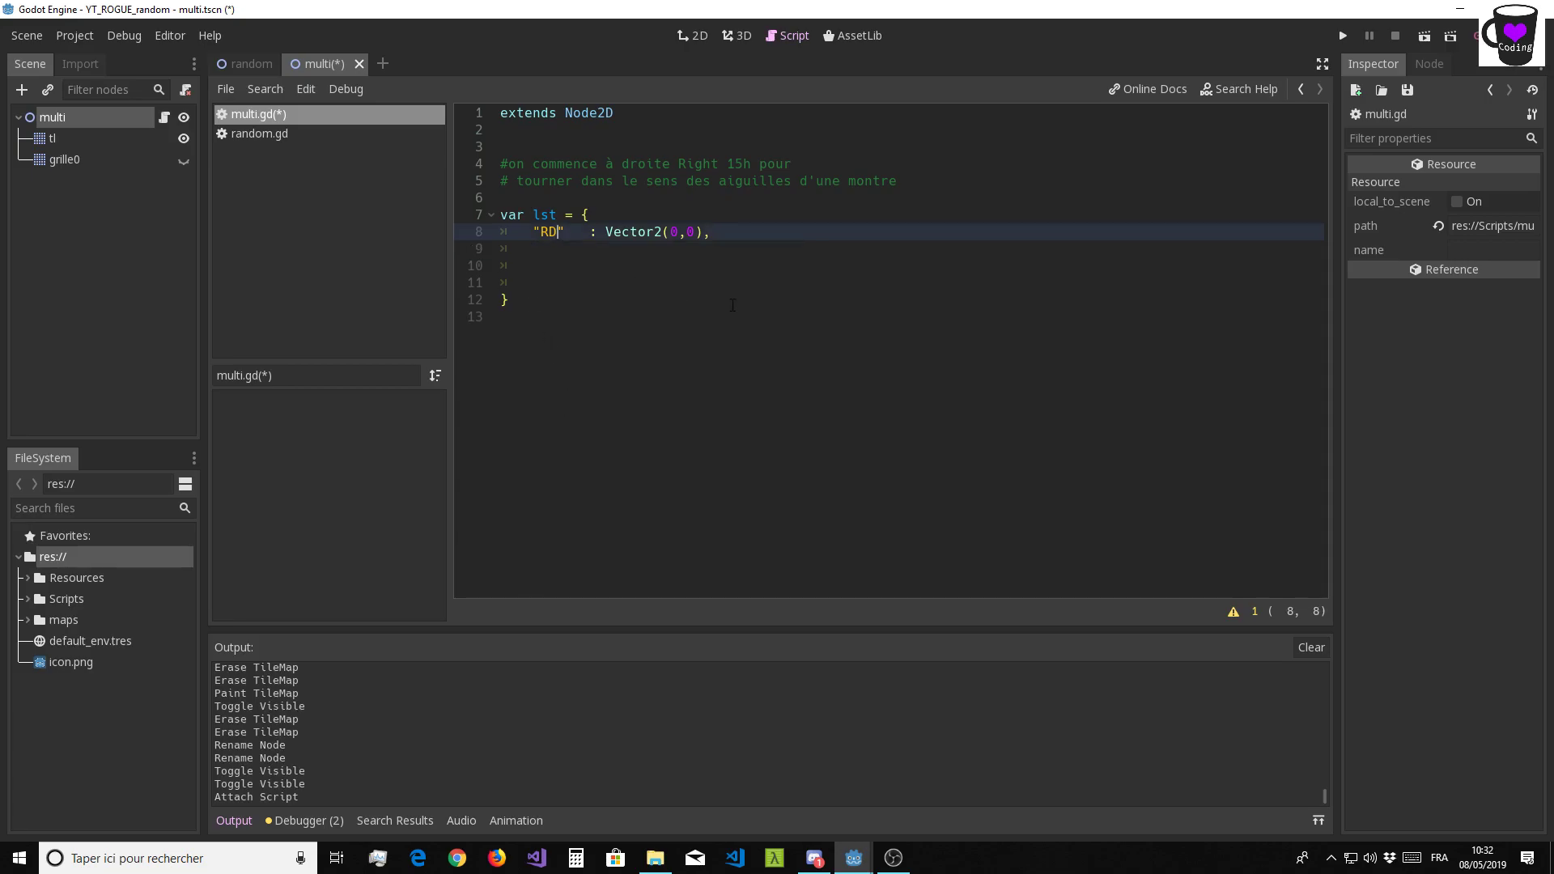
Go back to the 2D view and frame the whole tilemap on the canvas
left_click(692, 36)
scroll(669, 302, "down", 2)
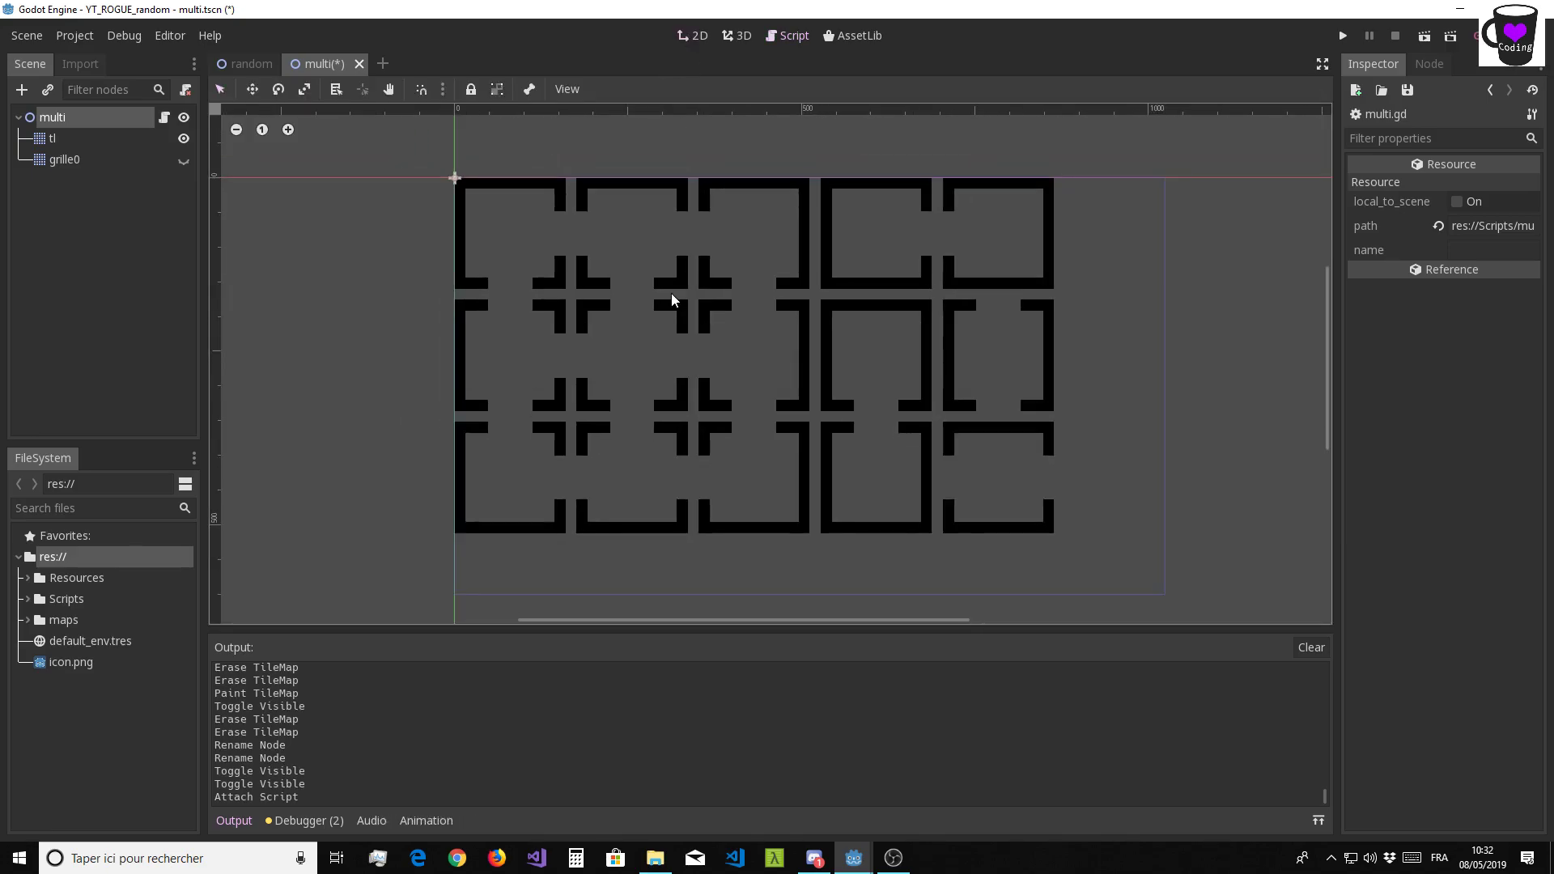
middle_click_drag(670, 302, 652, 243)
scroll(660, 239, "down", 3)
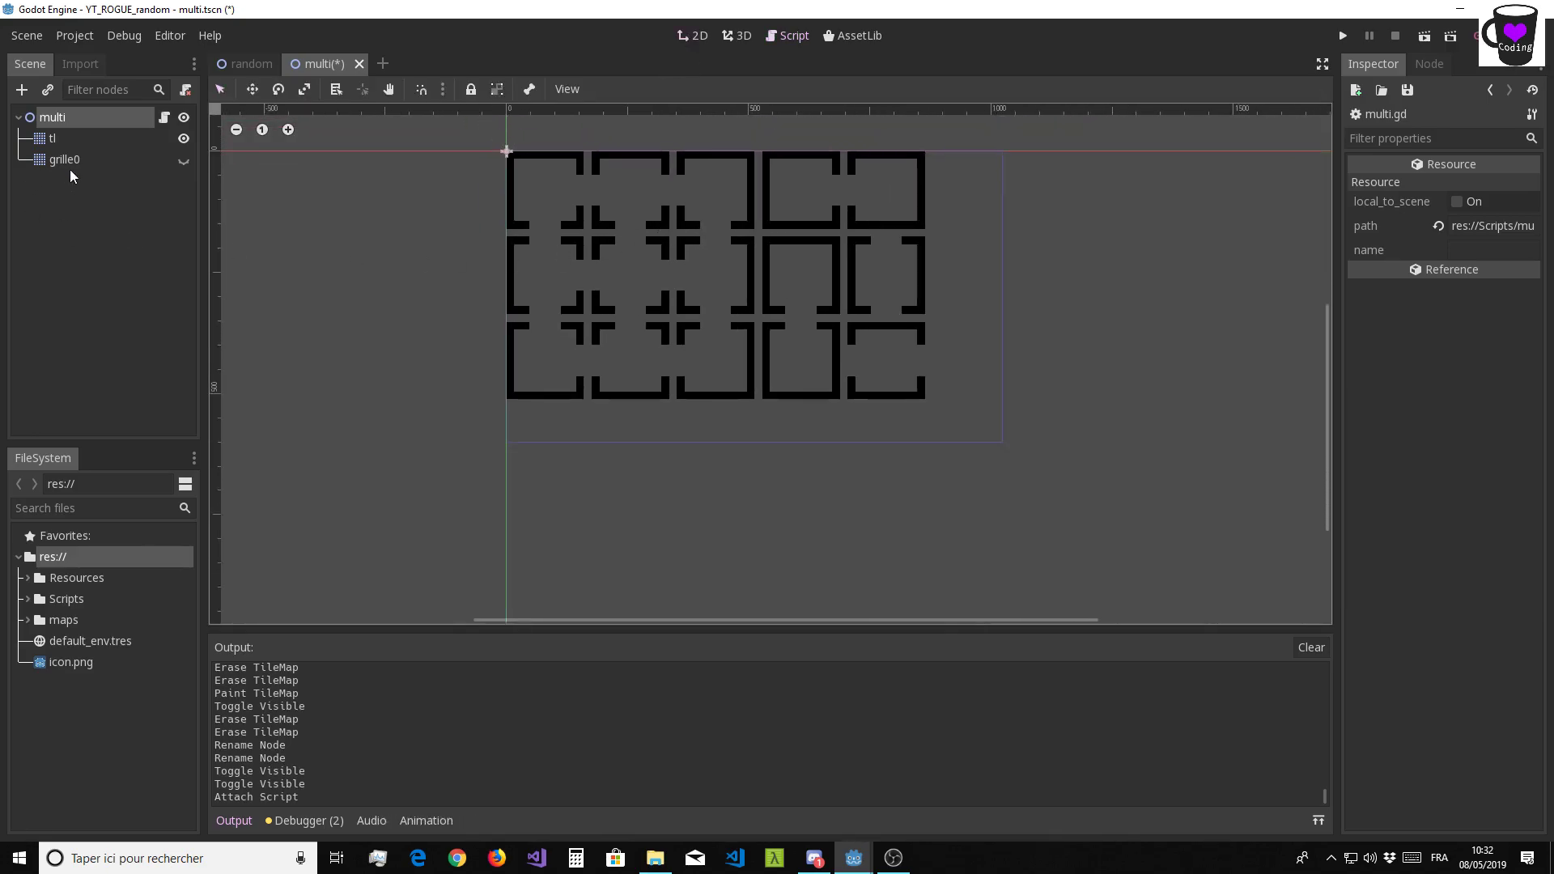
middle_click_drag(545, 297, 548, 300)
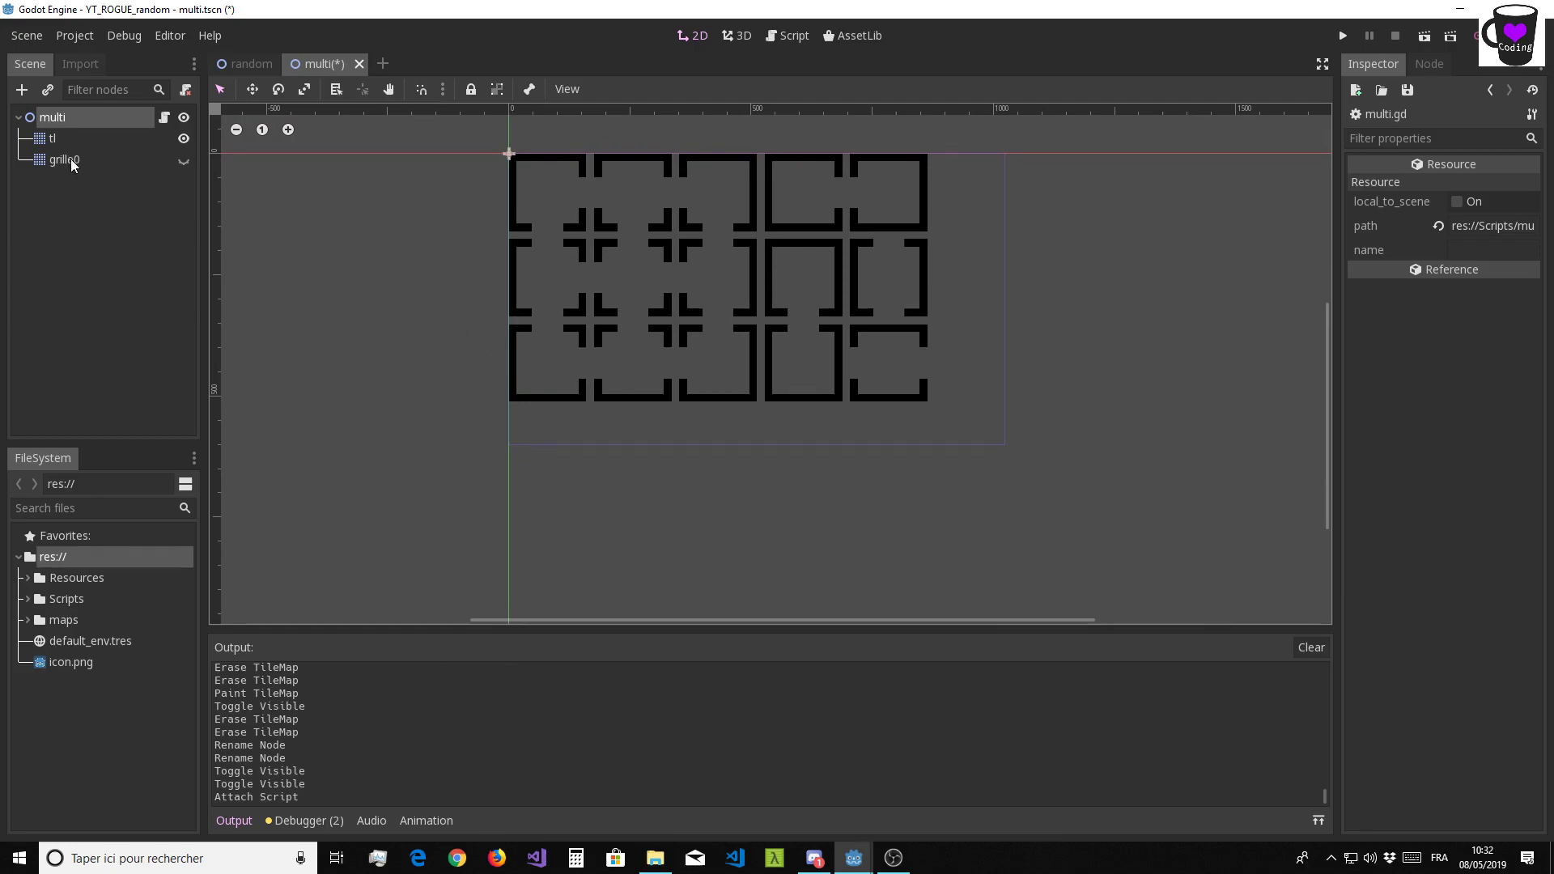
Make the grille0 grid tilemap visible and center it over the tiles
left_click(184, 160)
middle_click_drag(531, 467, 599, 449)
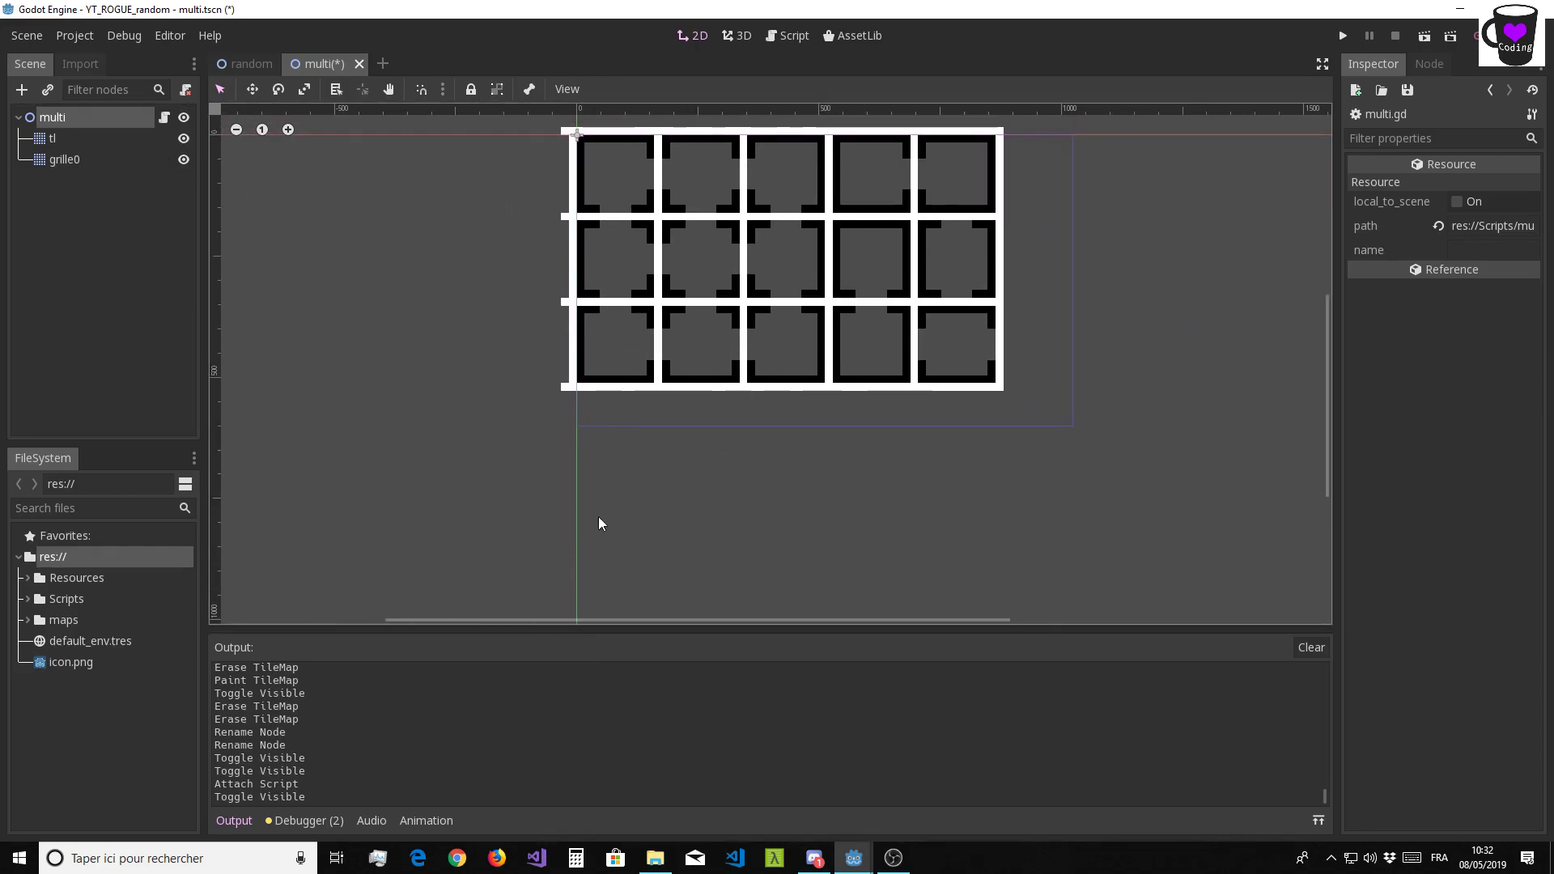
scroll(607, 469, "down", 3)
scroll(596, 404, "up", 4)
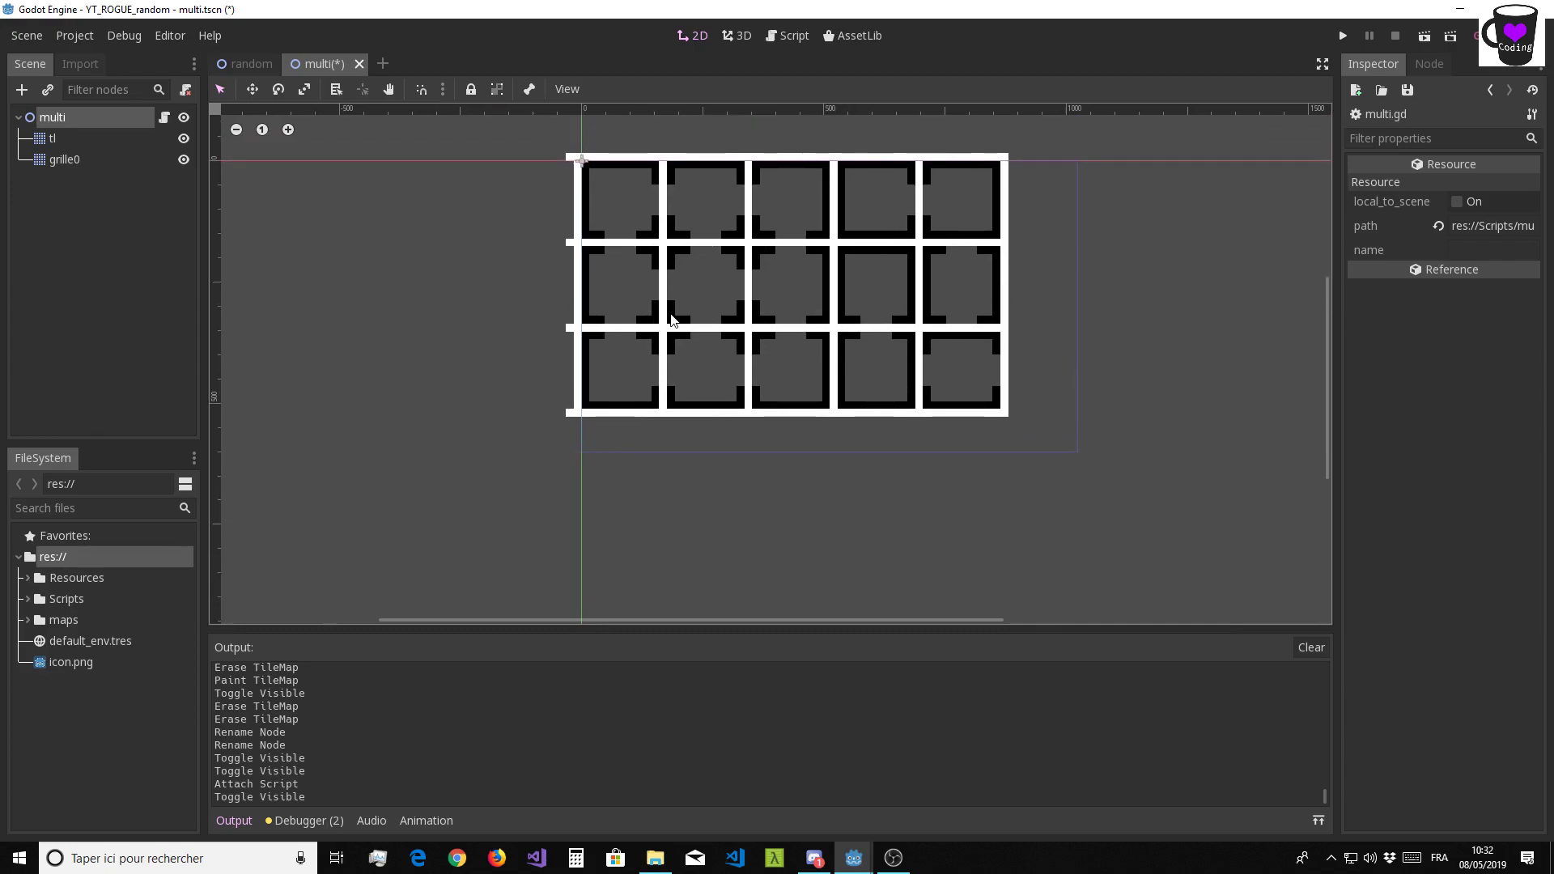
scroll(683, 313, "up", 2)
scroll(701, 390, "up", 7)
scroll(700, 390, "up", 2)
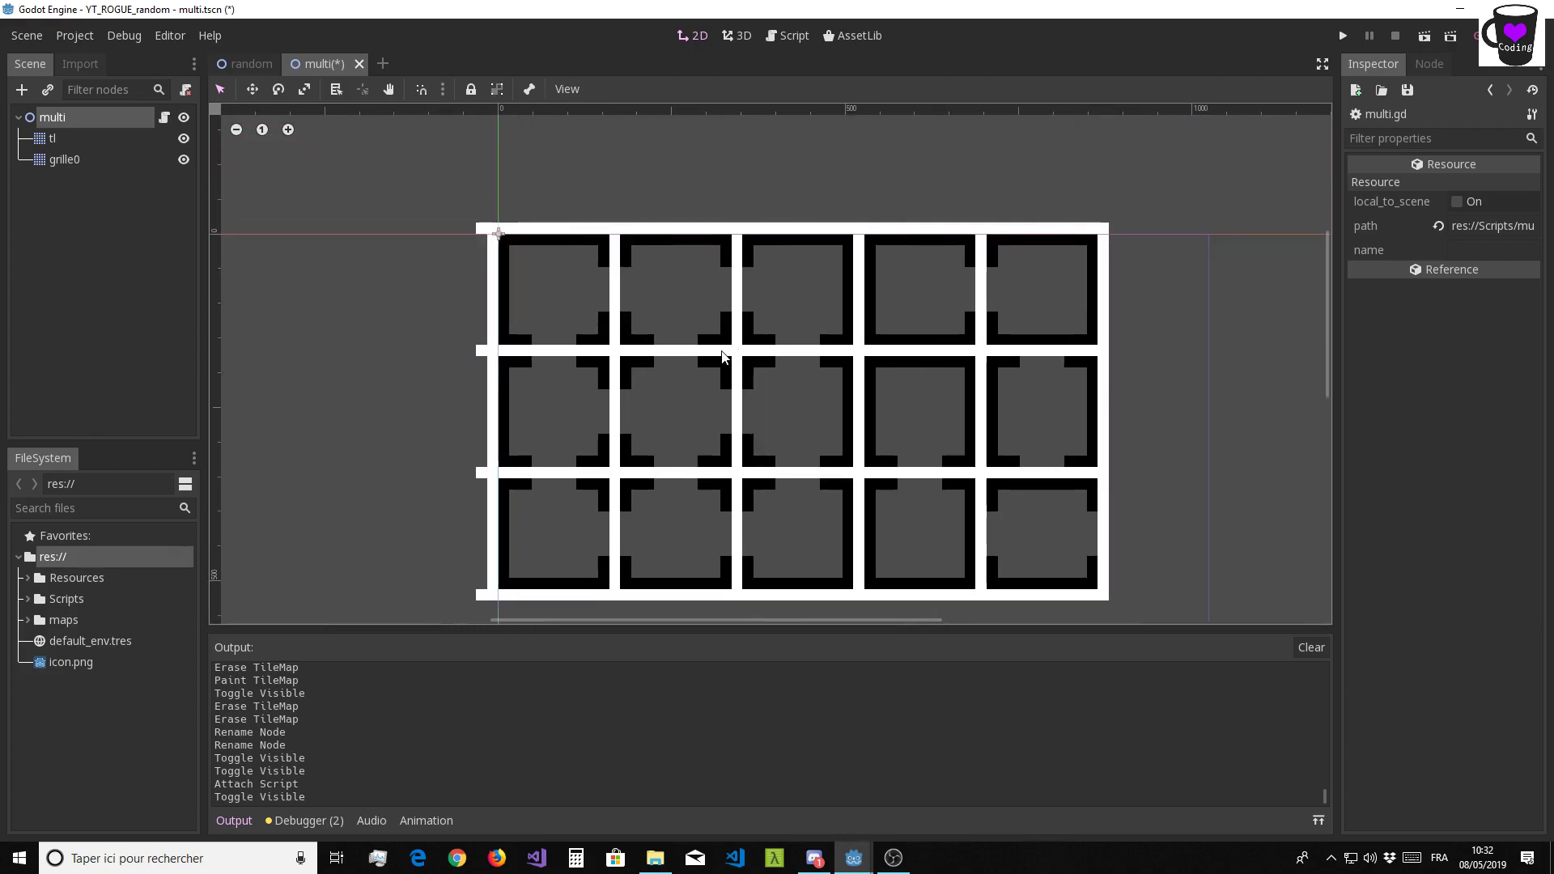
scroll(877, 299, "up", 1)
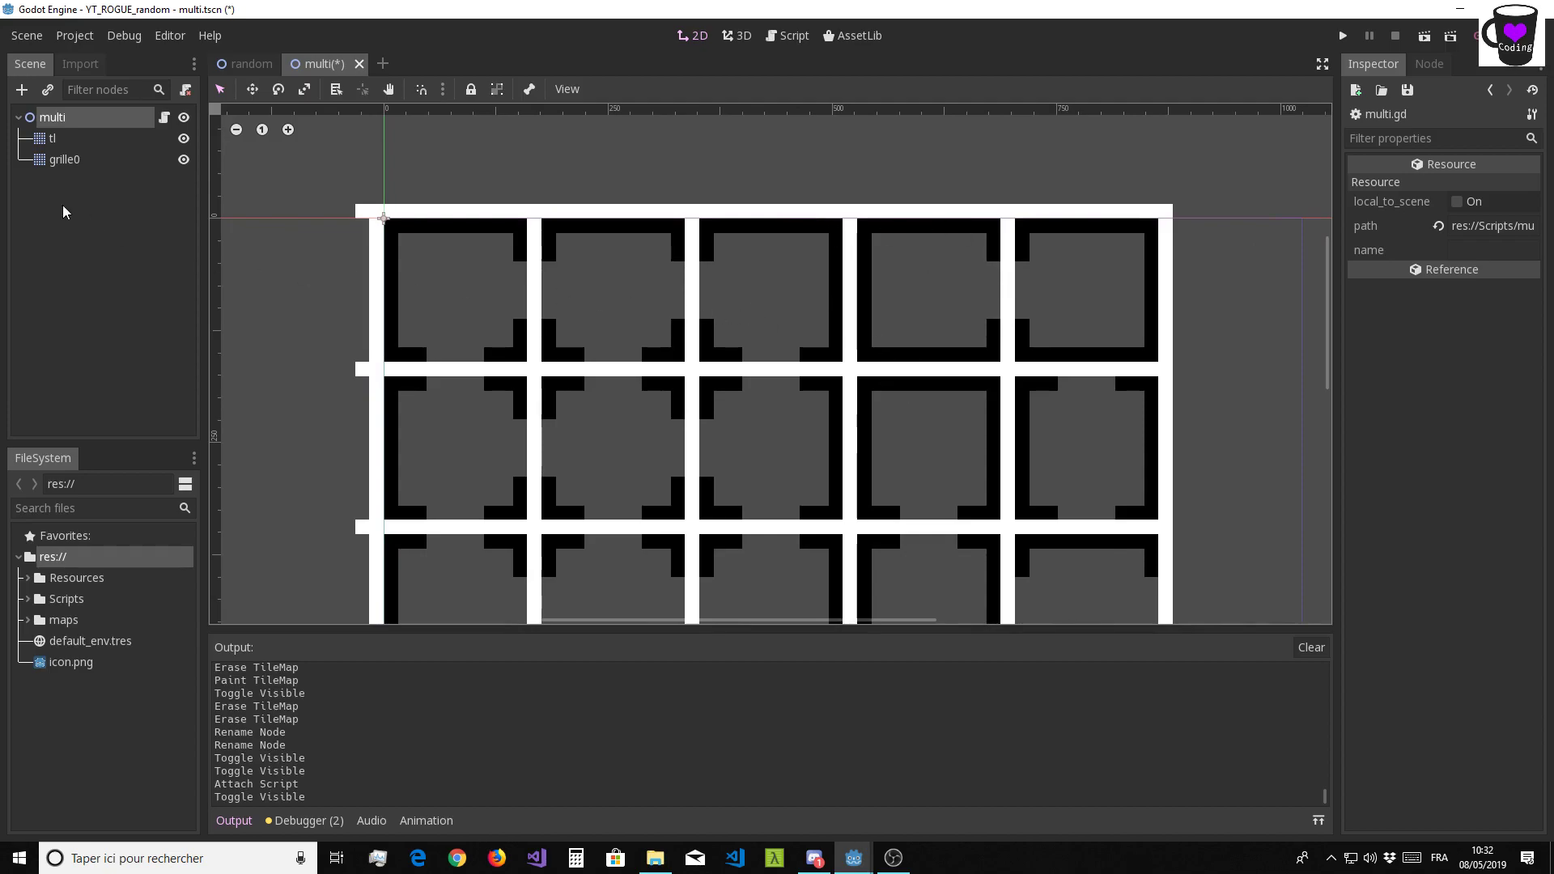
left_click(52, 139)
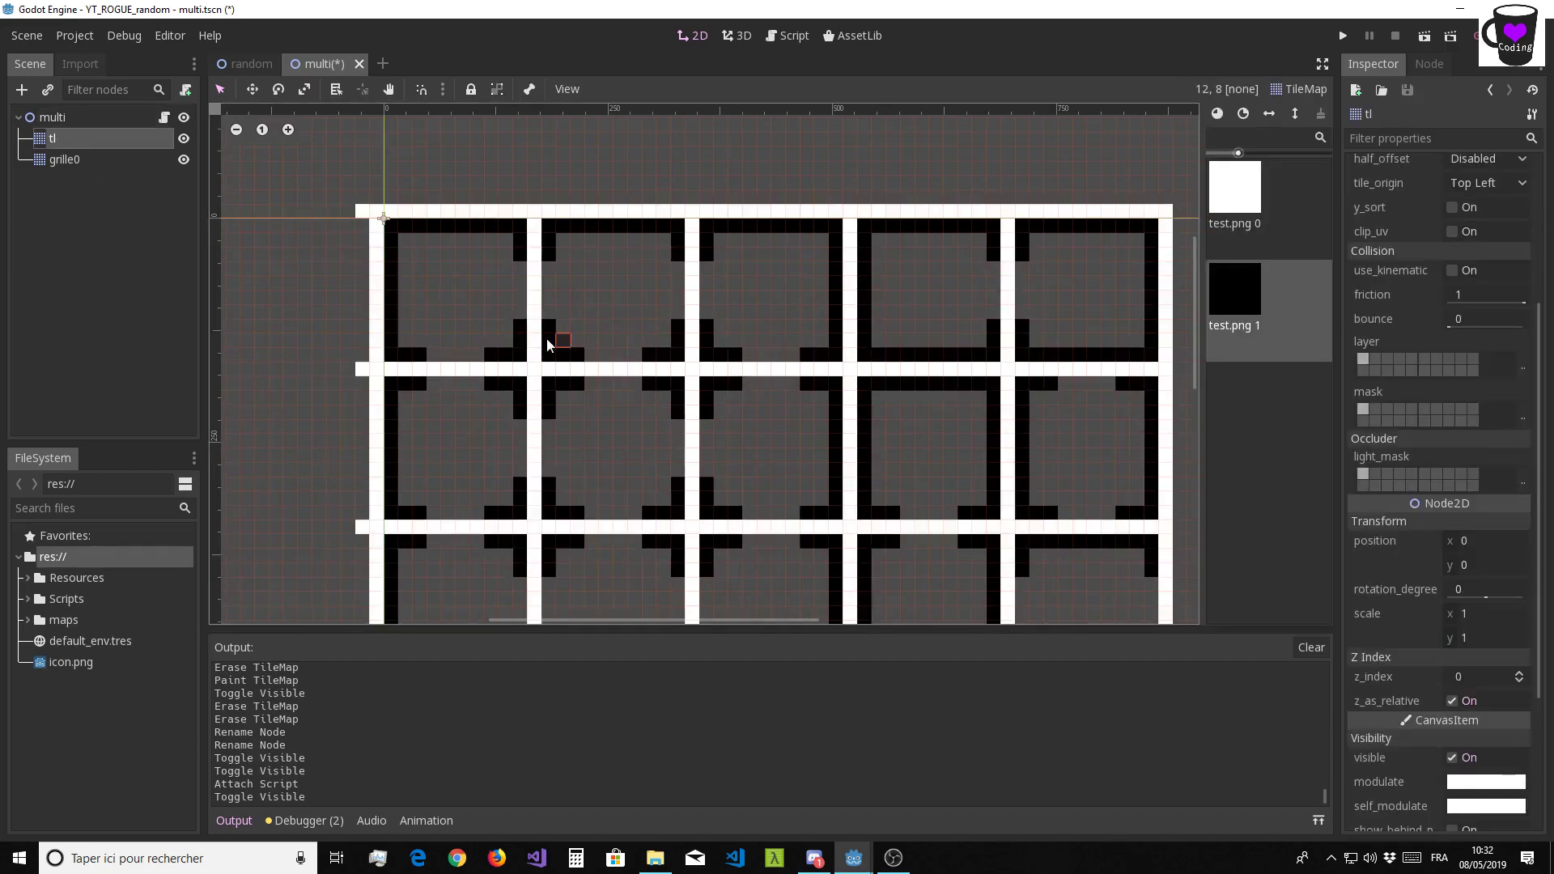
middle_click_drag(694, 340, 721, 215)
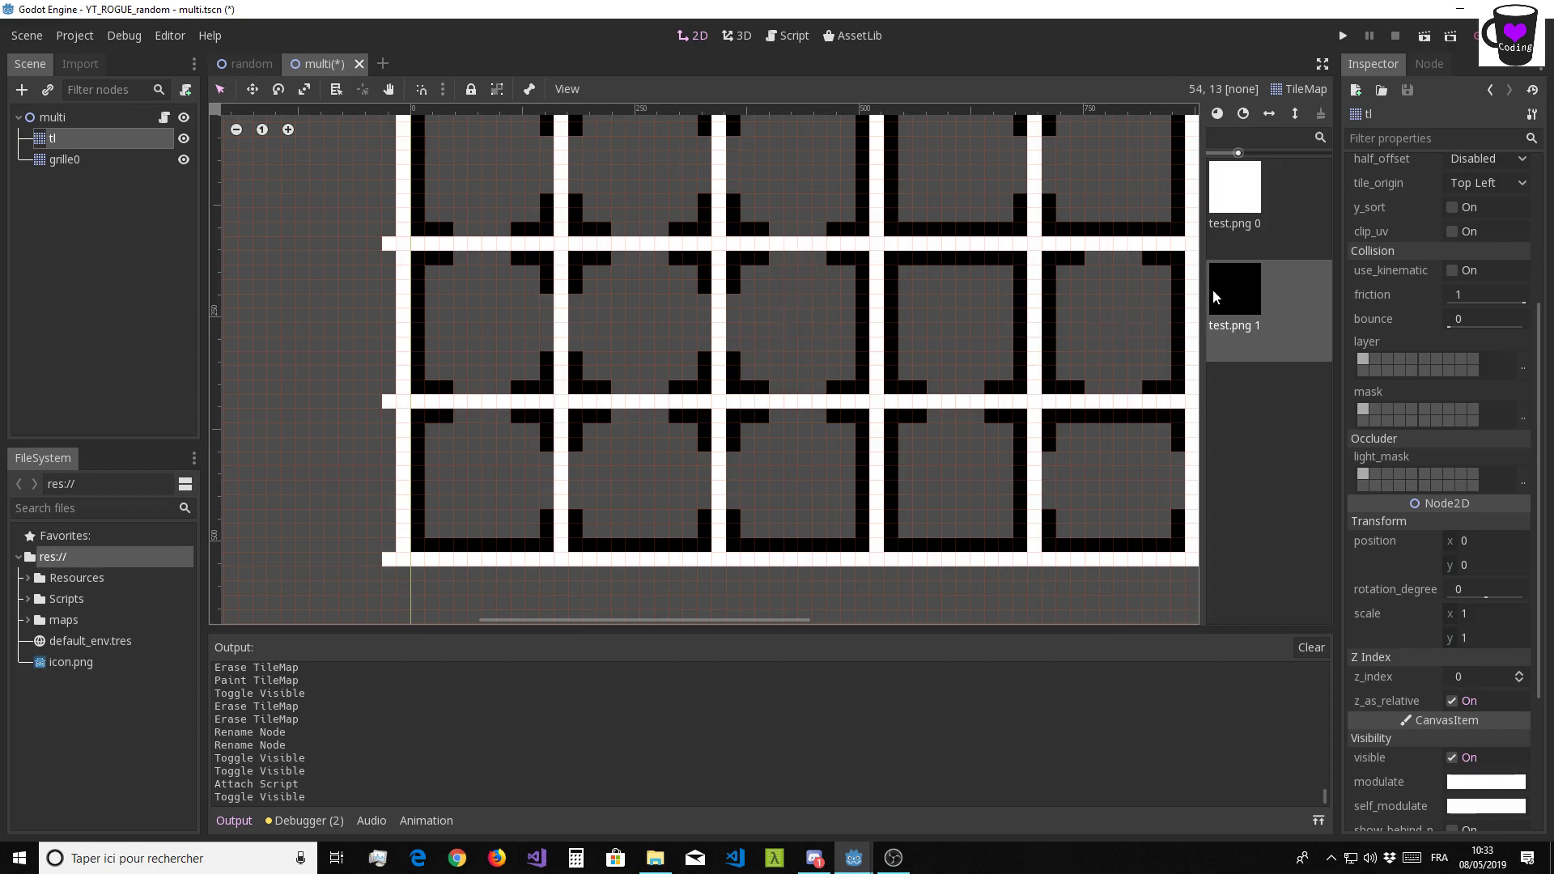
left_click_drag(852, 323, 801, 320)
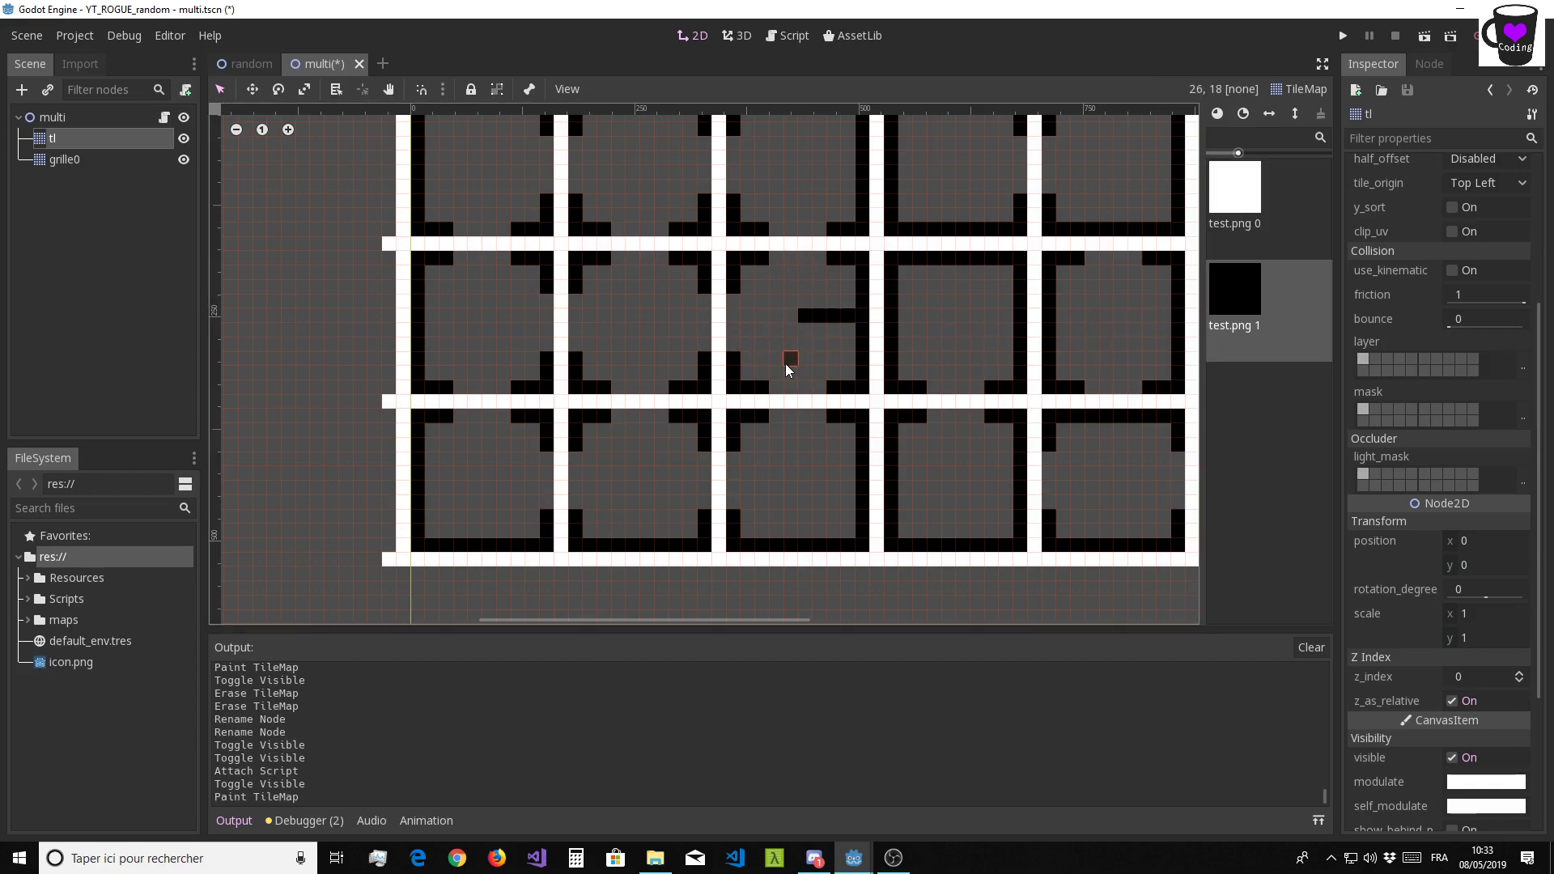
scroll(740, 391, "up", 2)
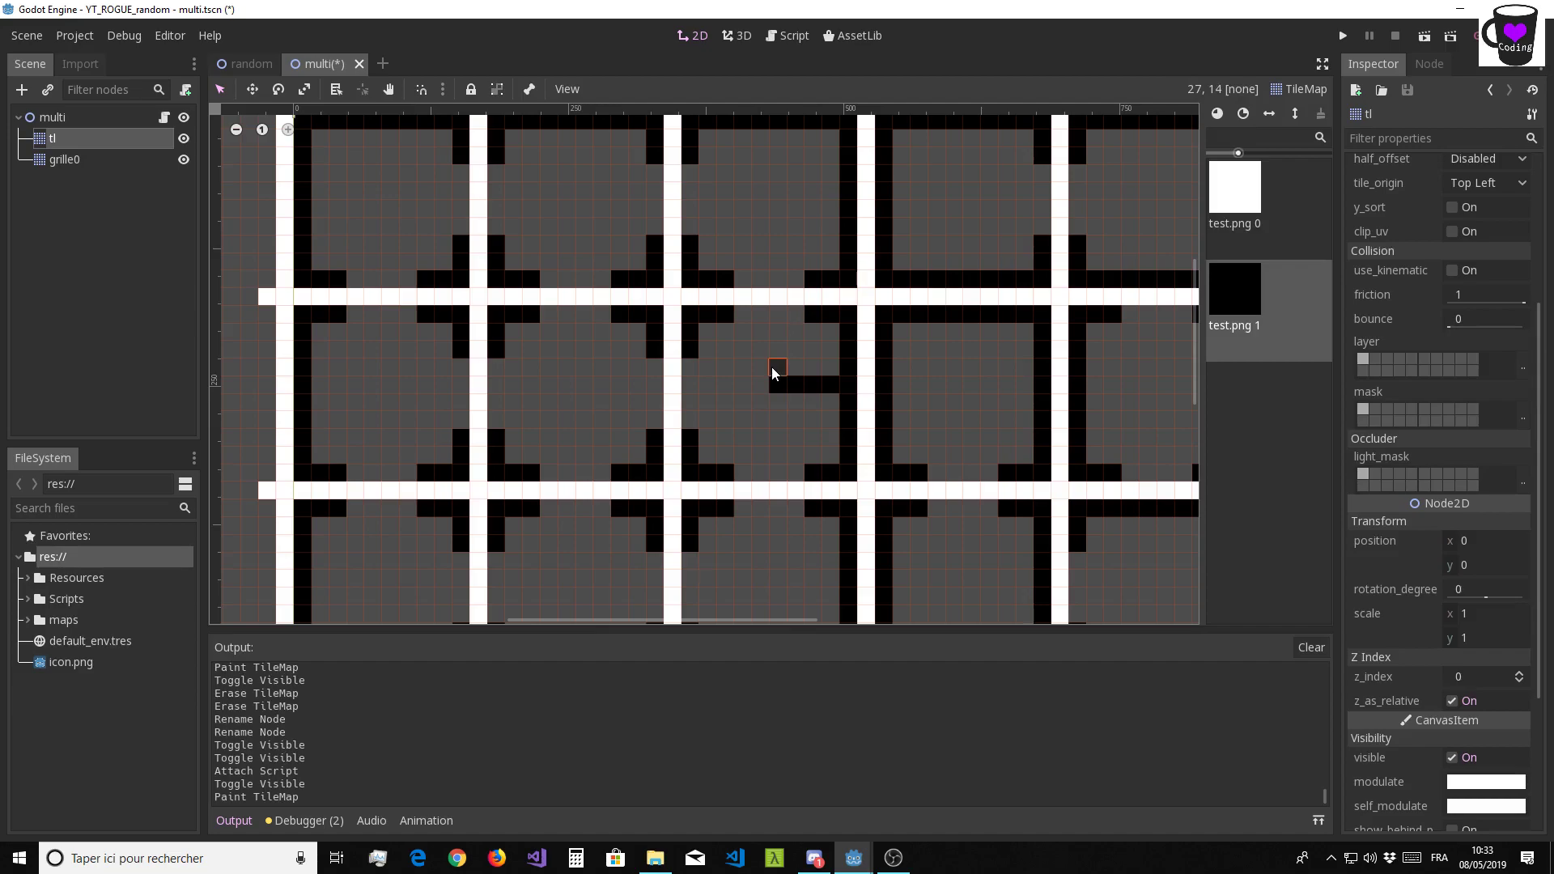
mouse_move(742, 367)
middle_mouse_down()
mouse_move(694, 303)
mouse_move(707, 232)
middle_mouse_up()
scroll(694, 303, "down", 2)
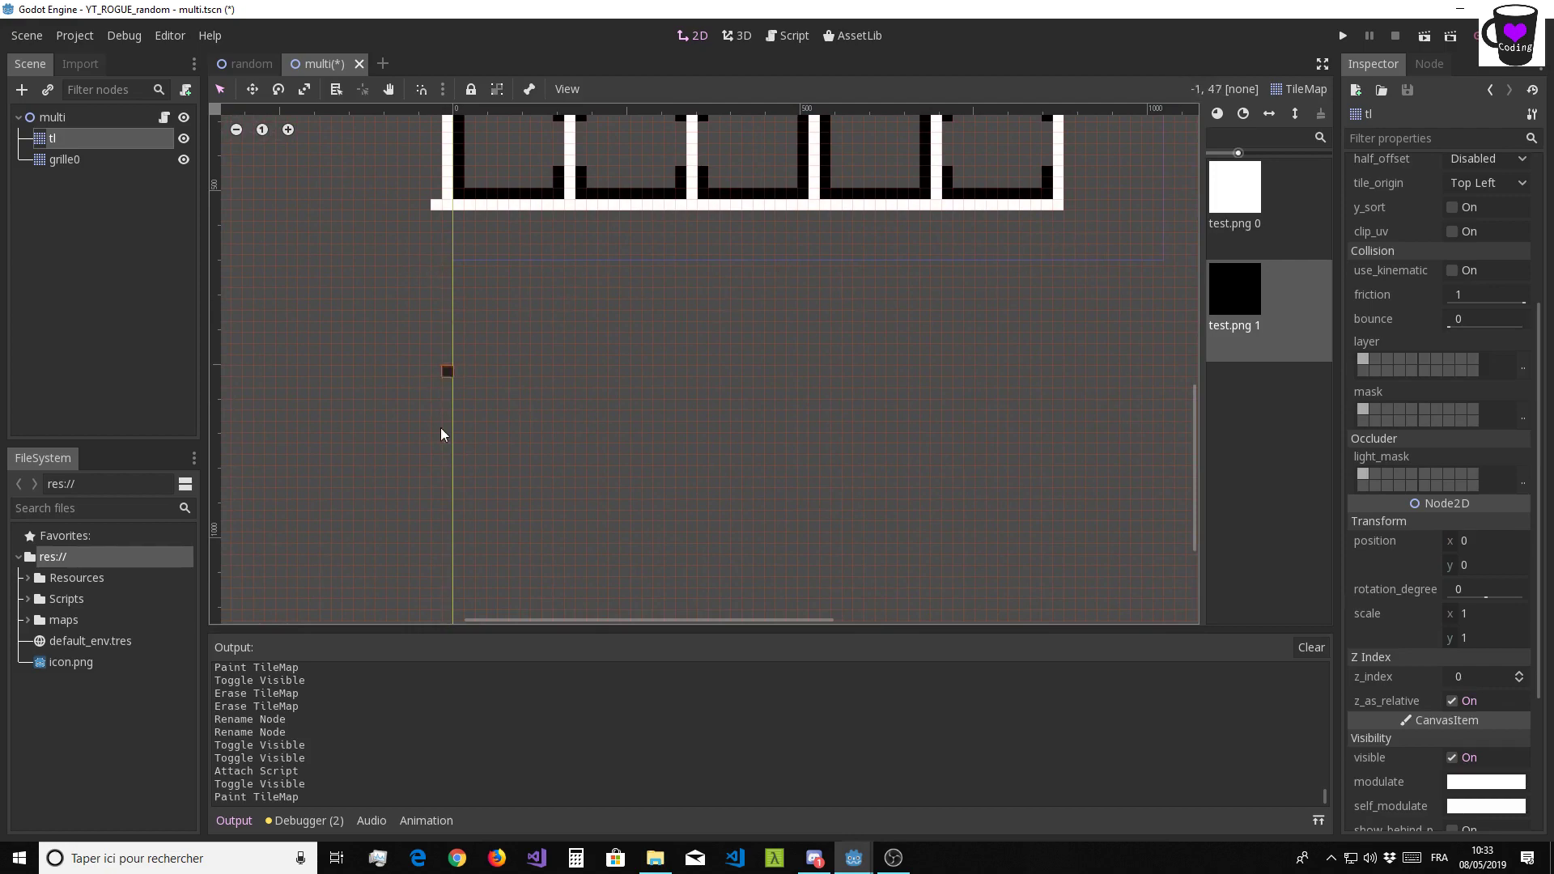
middle_click_drag(847, 303, 851, 557)
scroll(746, 295, "up", 3)
scroll(744, 324, "up", 2)
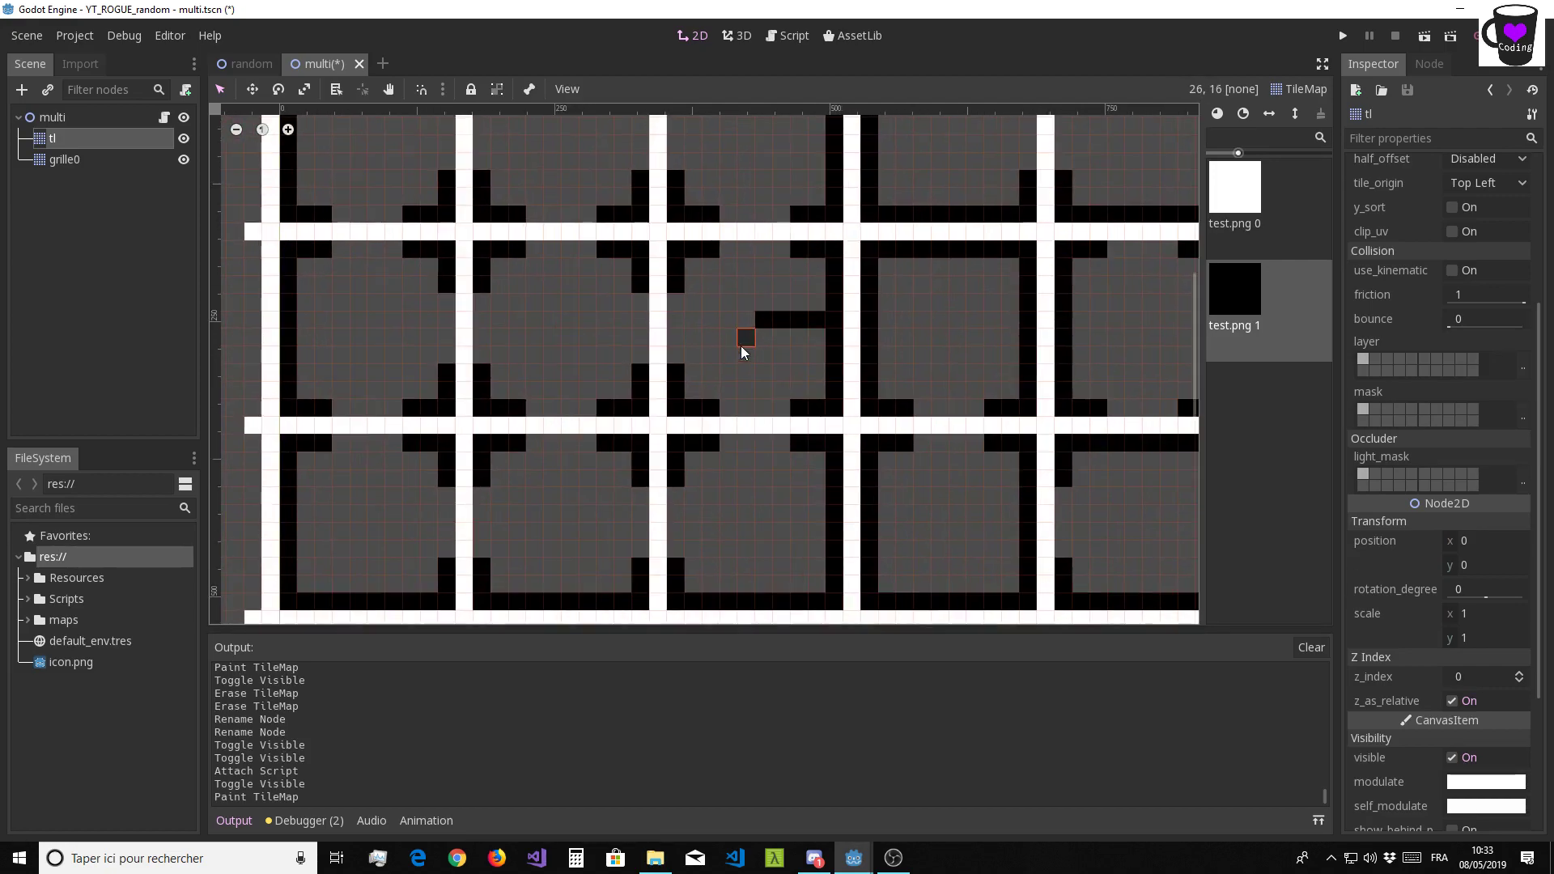
left_click_drag(745, 315, 739, 337)
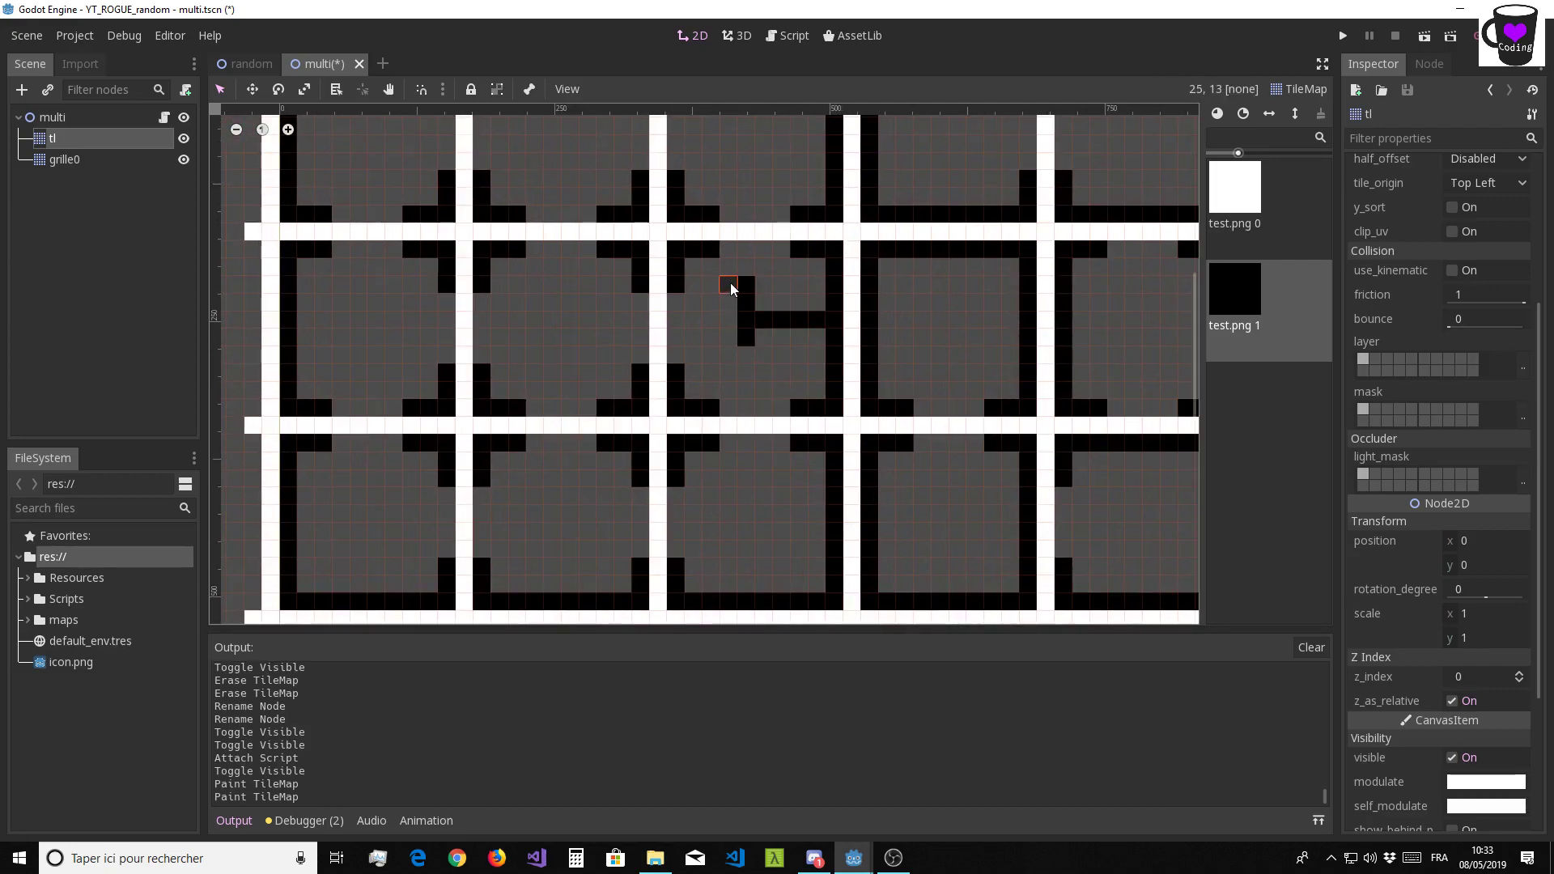
left_click(712, 337)
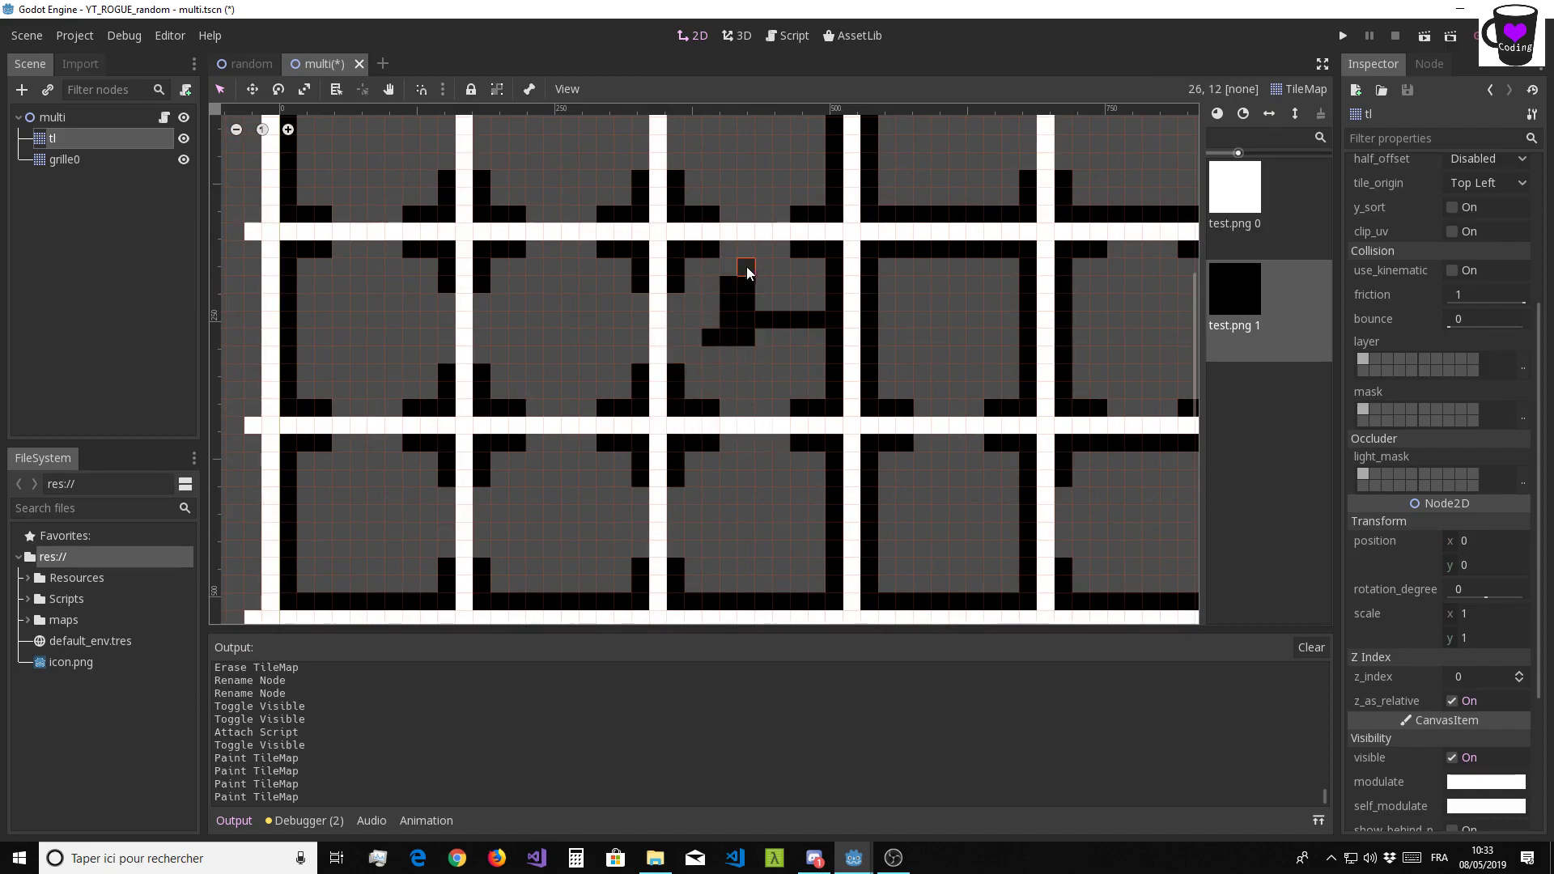
right_click_drag(749, 286, 759, 326)
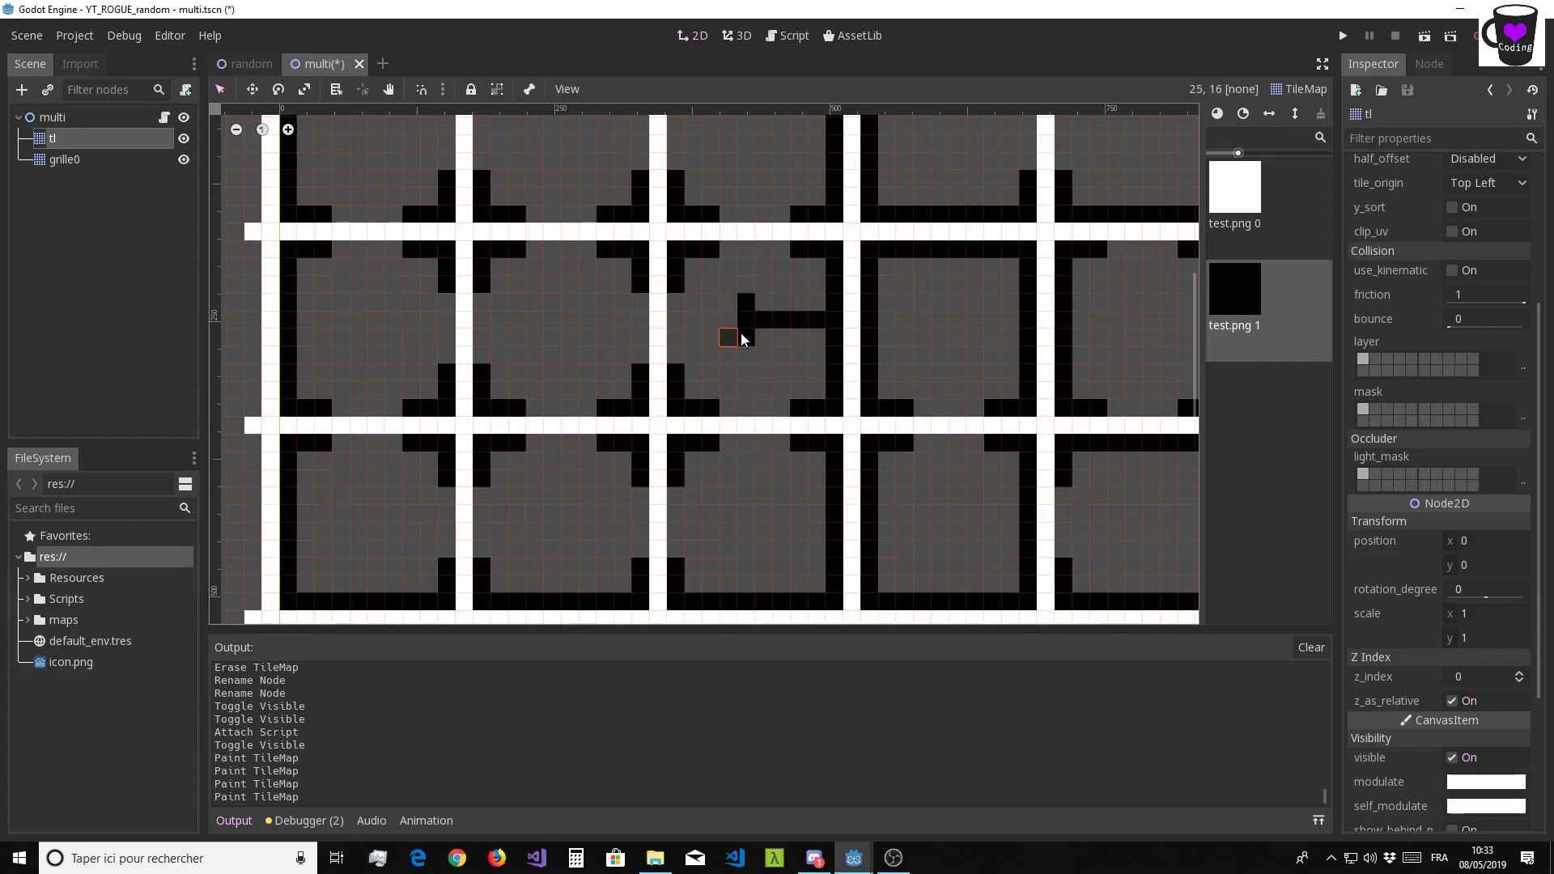
scroll(810, 318, "down", 1)
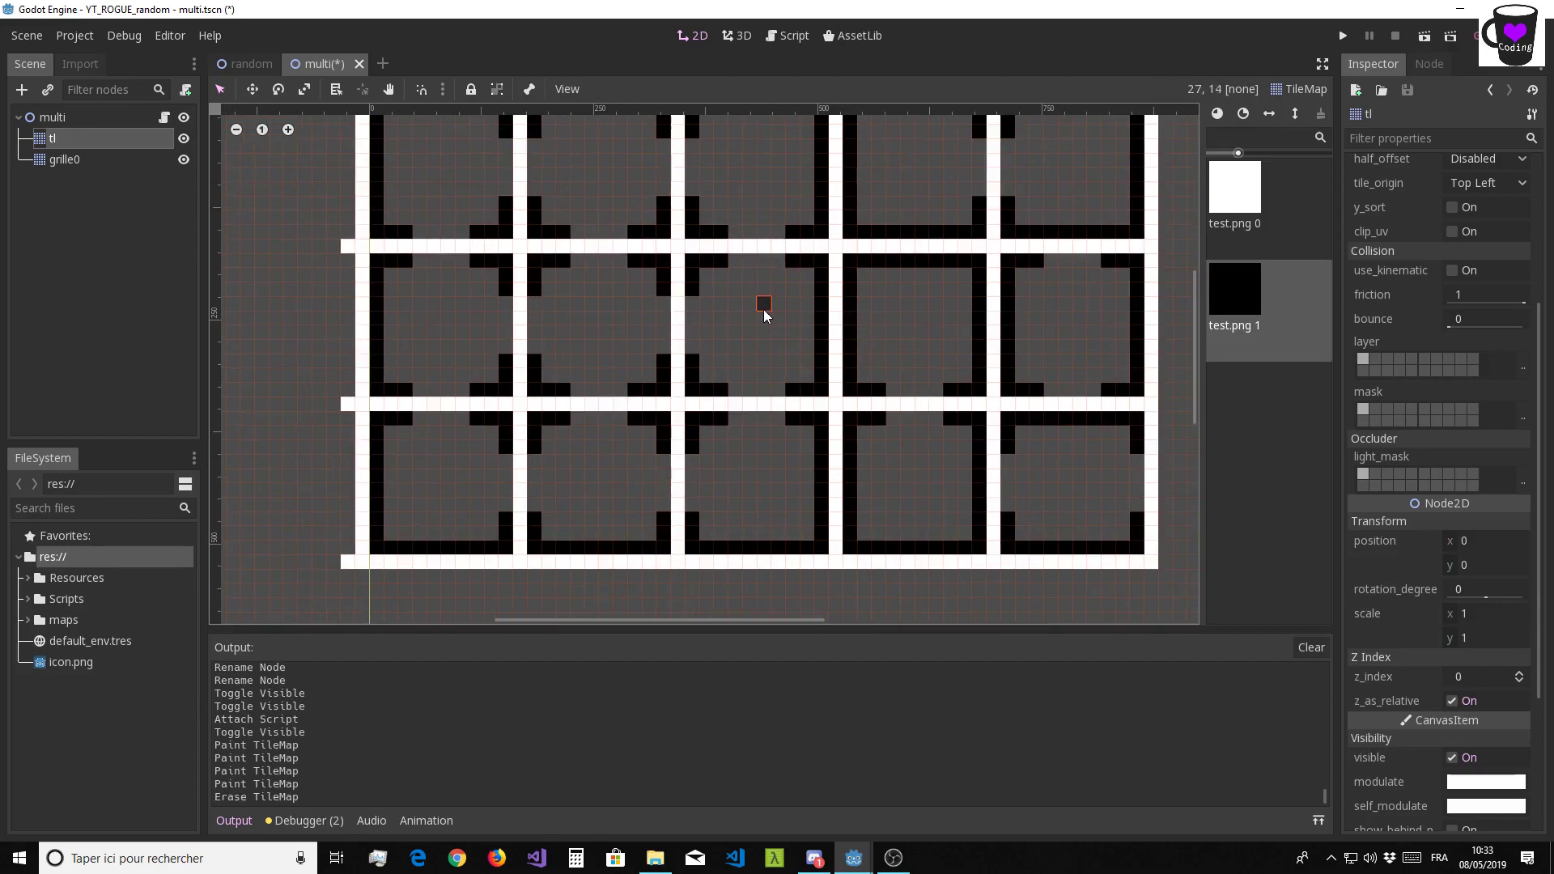
scroll(764, 309, "down", 1)
Rename the first lst key to "RD-1", checking the tile map before returning to the script
left_click(785, 37)
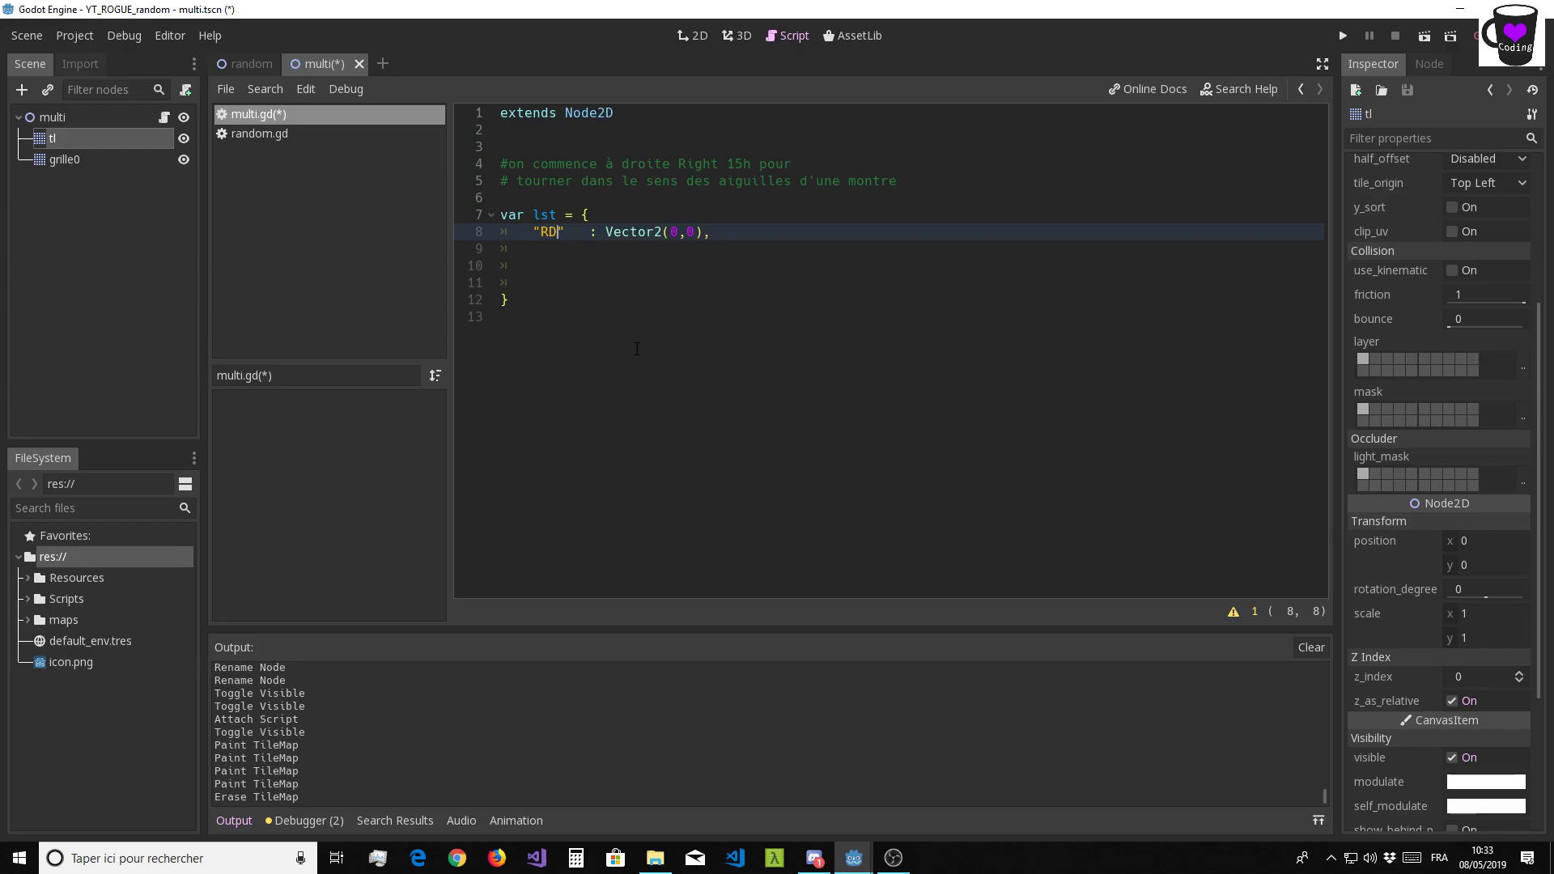
type("-1")
key("shift+End")
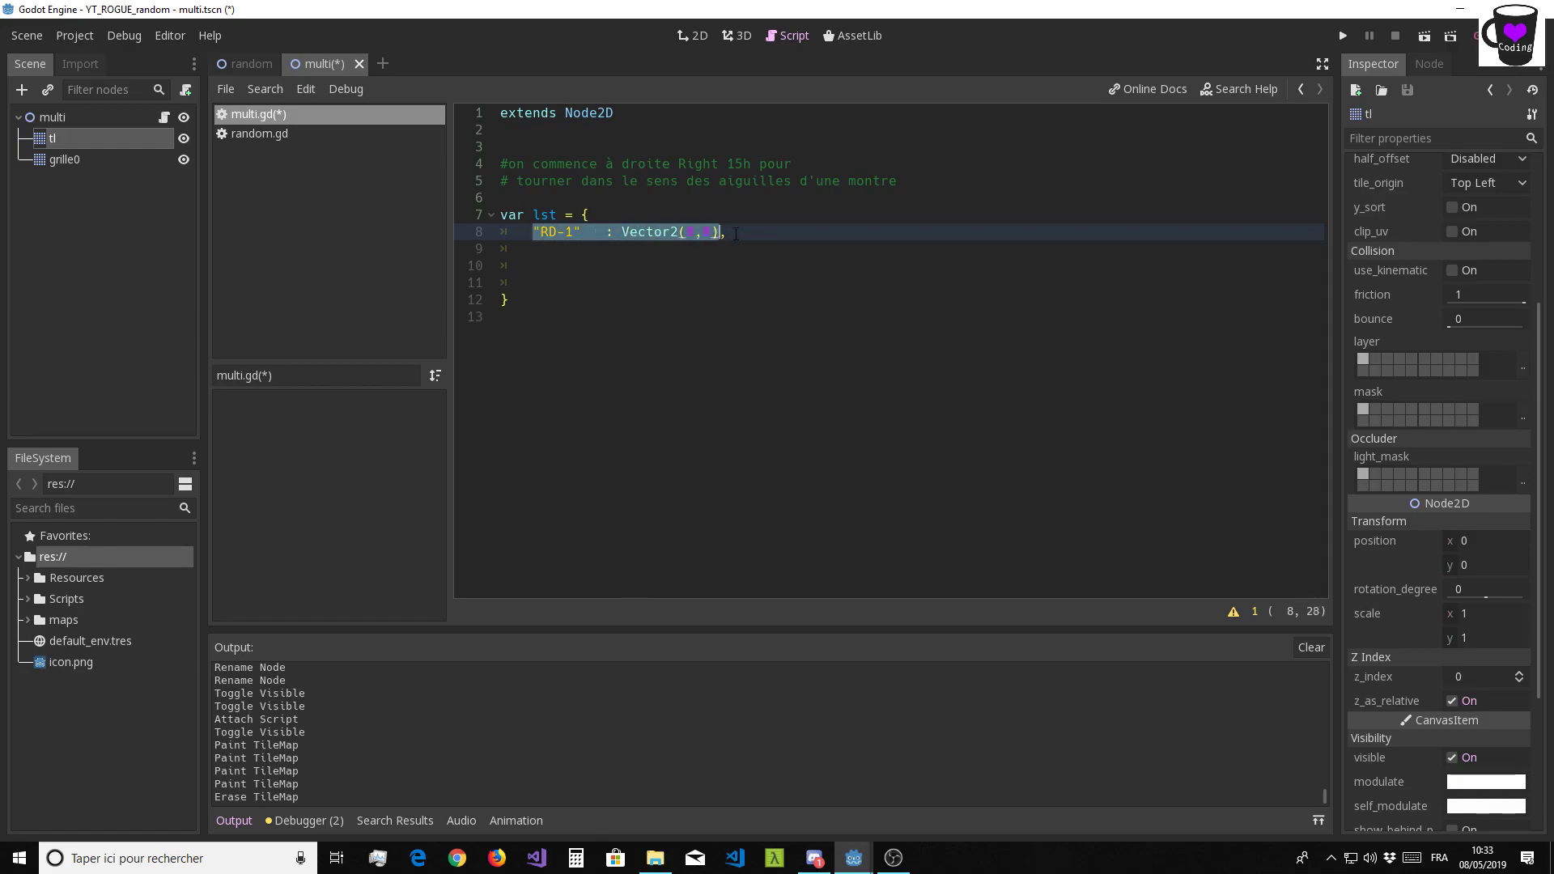
left_click(692, 35)
scroll(669, 232, "down", 2)
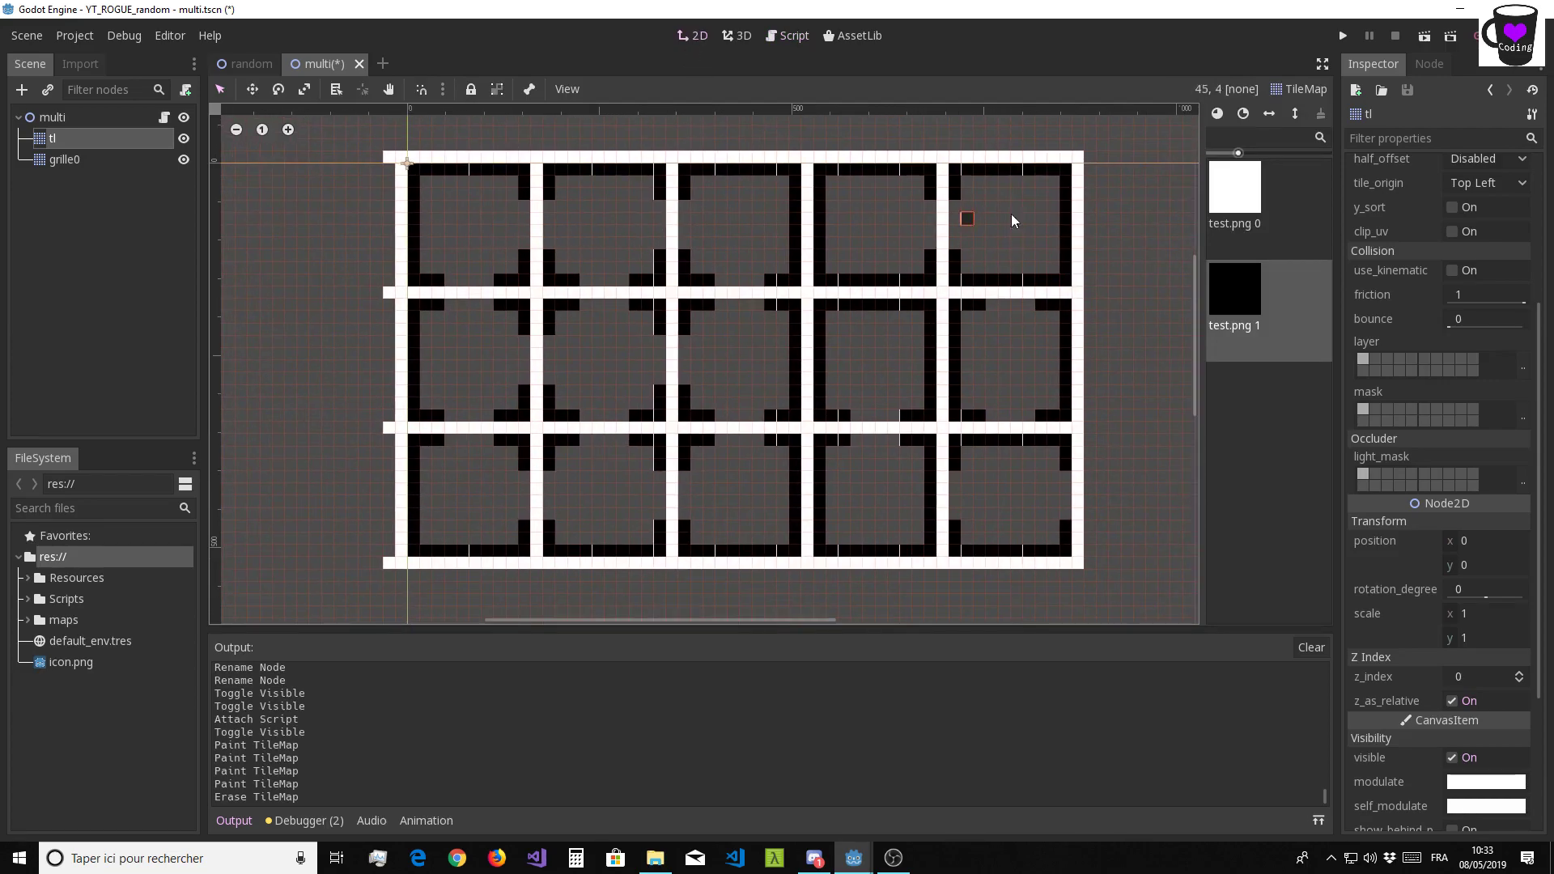
left_click(787, 36)
left_click(517, 244)
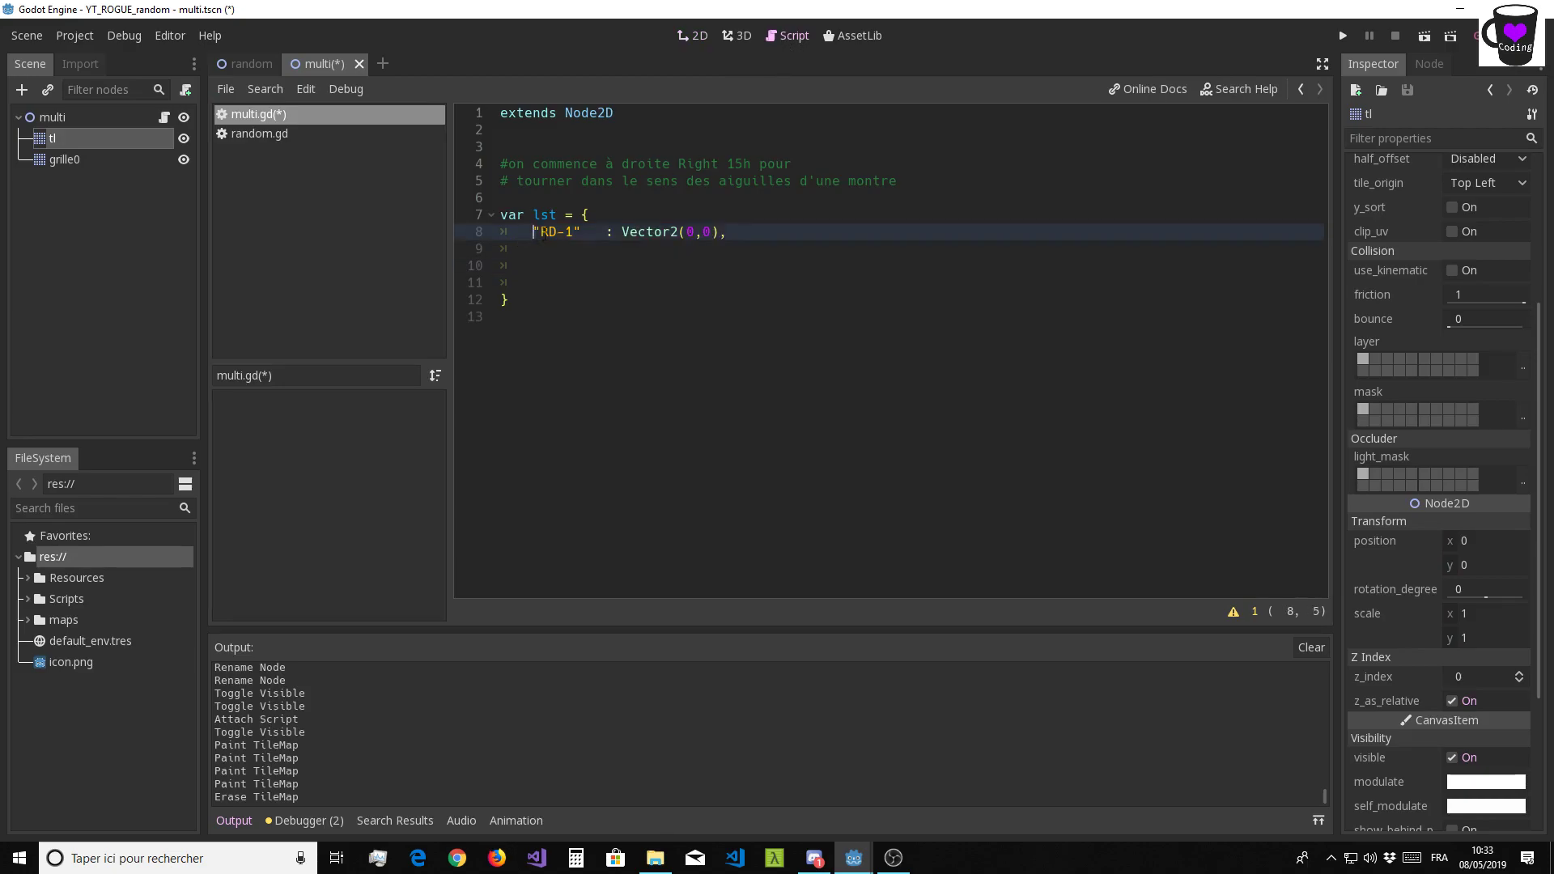
left_click_drag(532, 232, 754, 229)
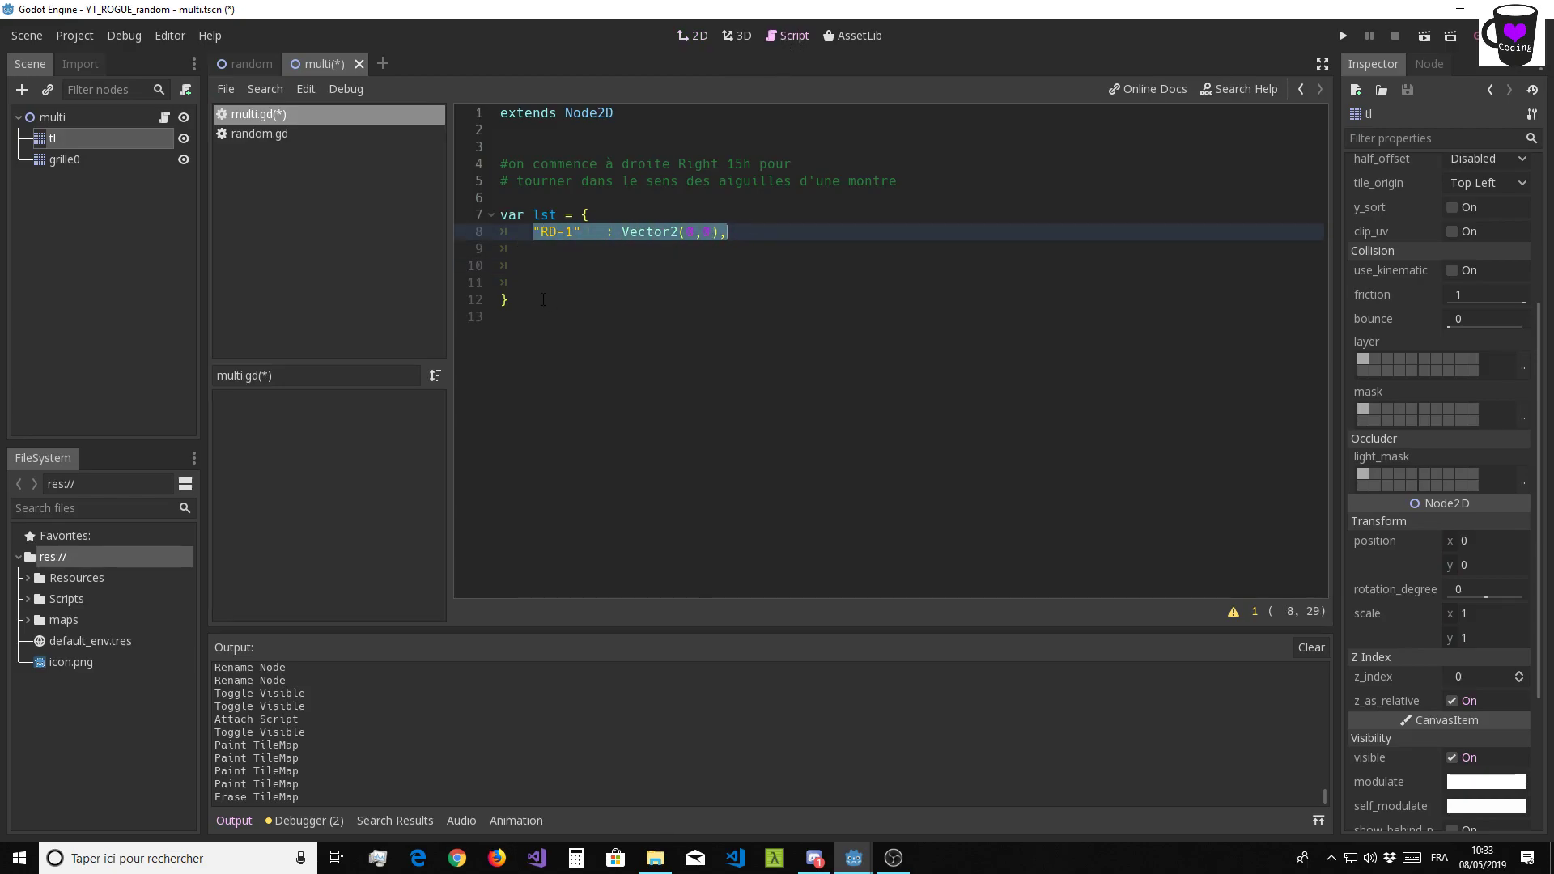
left_click(620, 334)
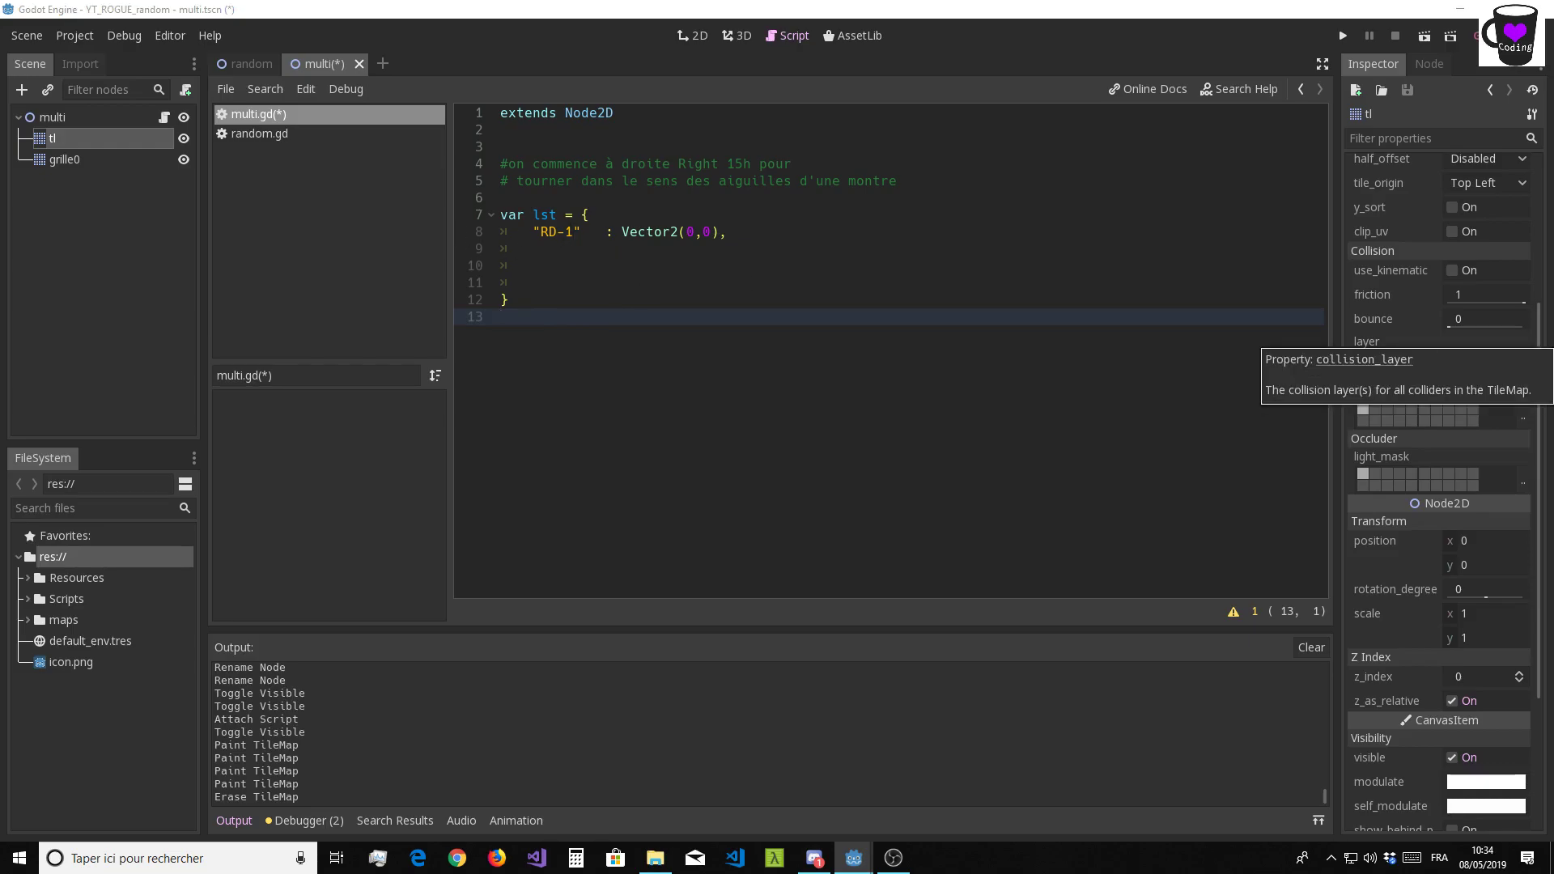
Replace the lst block with the pasted 15-entry list, "RD-1" Vector2(0,0) through "RL-1" Vector2(44,22)
left_click_drag(514, 316, 453, 216)
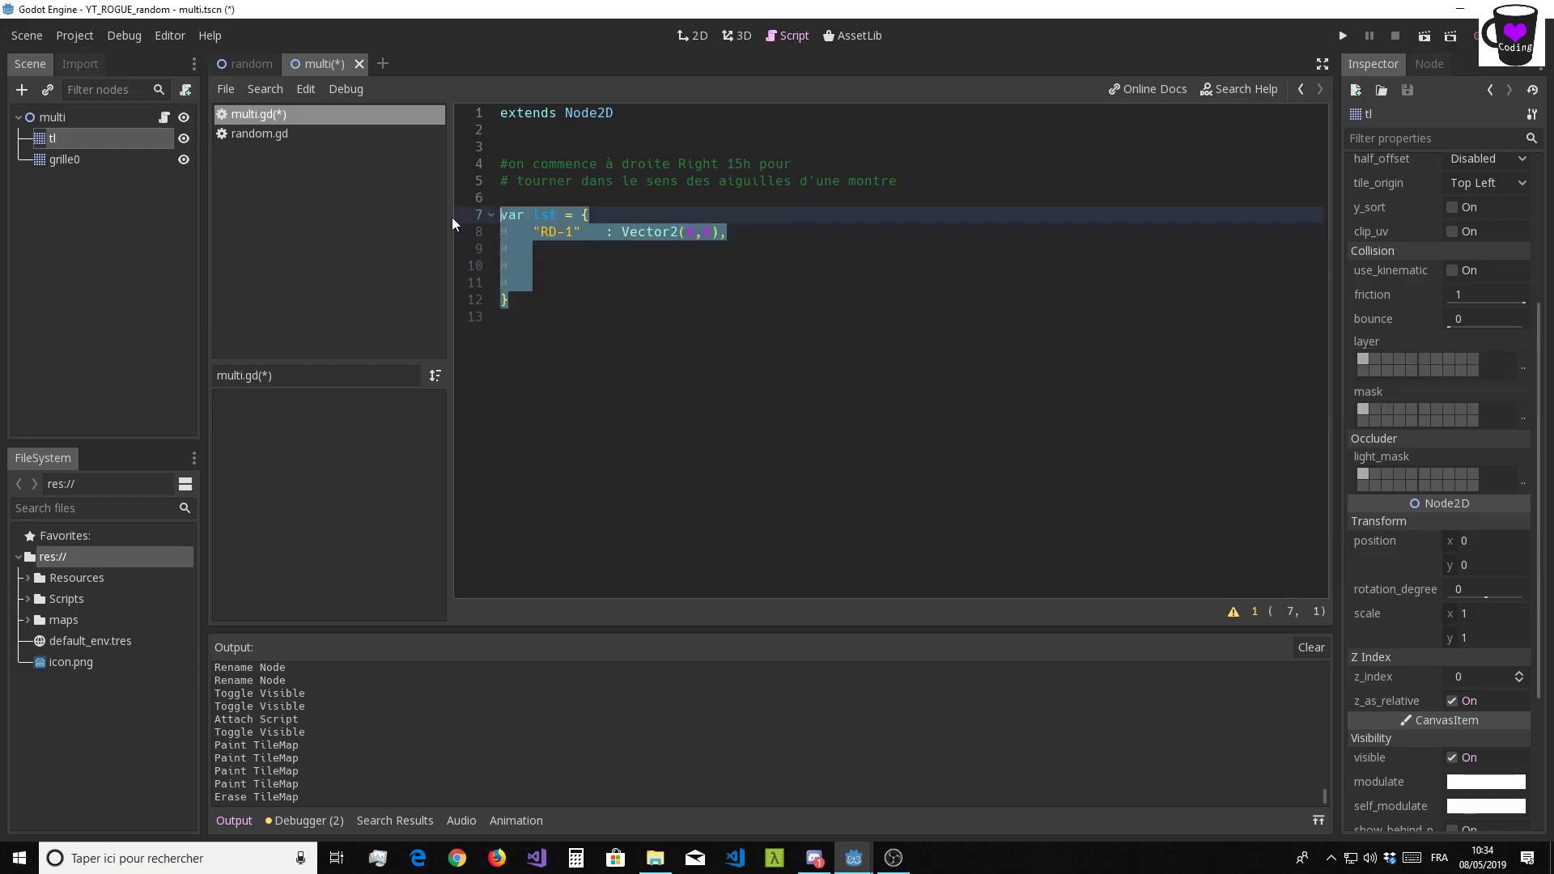
type("var lst = { \t\"RD-1\"    : Vector2(0  ,  0), \t\"RDL-1\"   : Vector2(11 ,  0), \t\"DL-1\"    : Vector2(22 ,  0), \t\"RDU-1\"   : Vector2(0  , 11), \t\"RDLU-1\"  : Vector2(11 , 11), \t\"DLU-1\"   : Vector2(22 , 11), \t\"RU-1\"    : Vector2(0  , 22), \t\"RLU-1\"   : Vector2(11 , 22), \t\"LU-1\"    : Vector2(22 , 22), \t\"R-1\"     : Vector2(33 ,  0), \t\"L-1\"     : Vector2(44 ,  0), \t\"D-1\"     : Vector2(33 , 11), \t\"U-1\"     : Vector2(33 , 22), \t\"DU-1\"    : Vector2(44 , 11), \t\"RL-1\"    : Vector2(44 , 22), }")
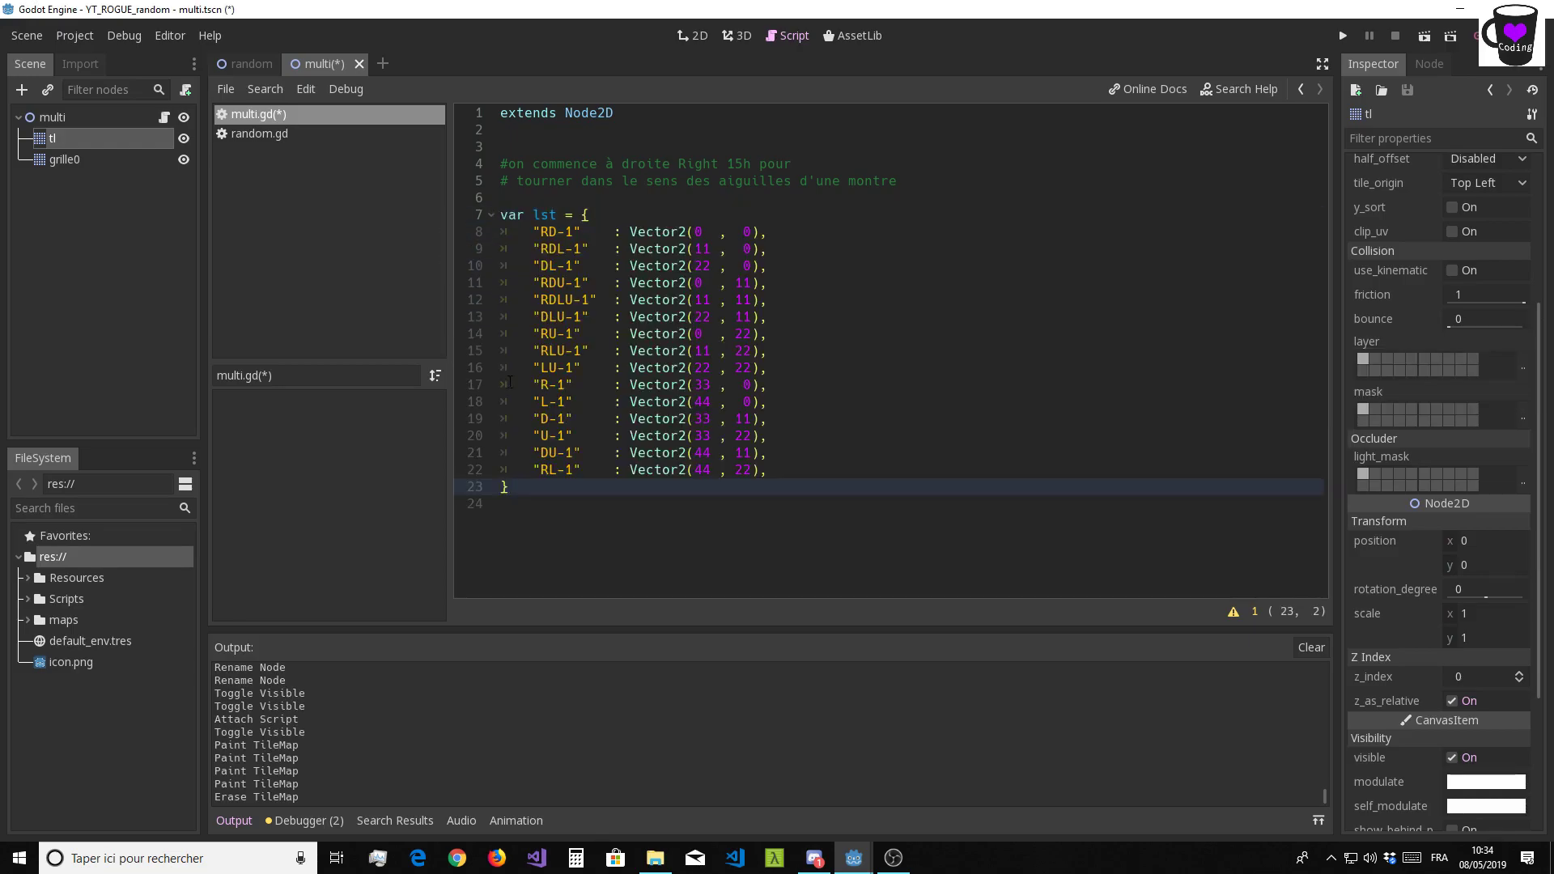
left_click(950, 392)
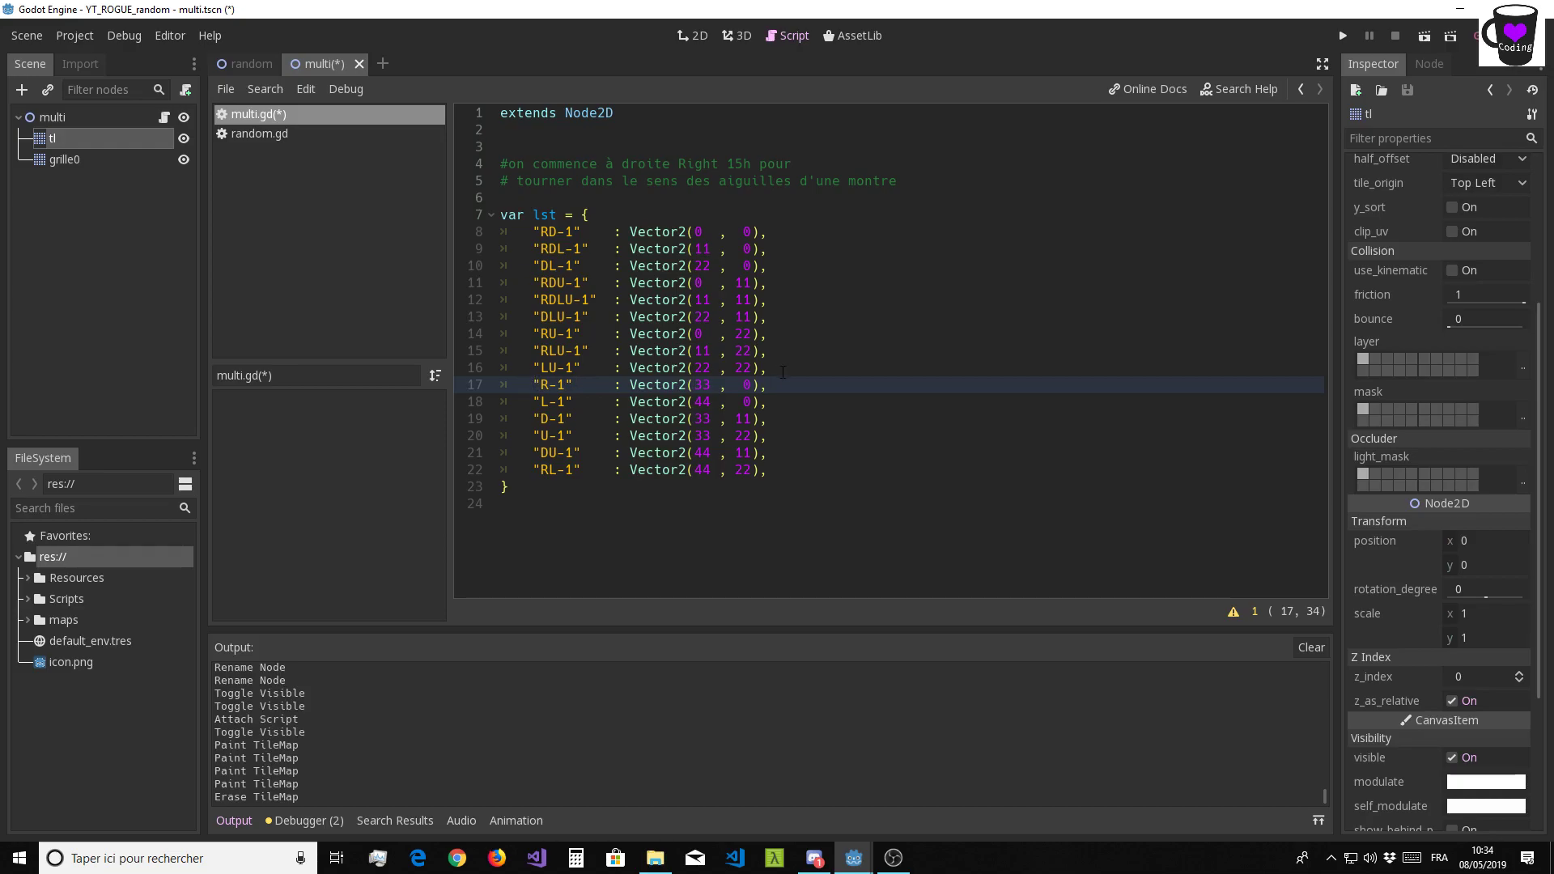
Select the tile entries on lines 8–16, switch to the 2D canvas, and select the Resources folder
left_click_drag(783, 372, 458, 231)
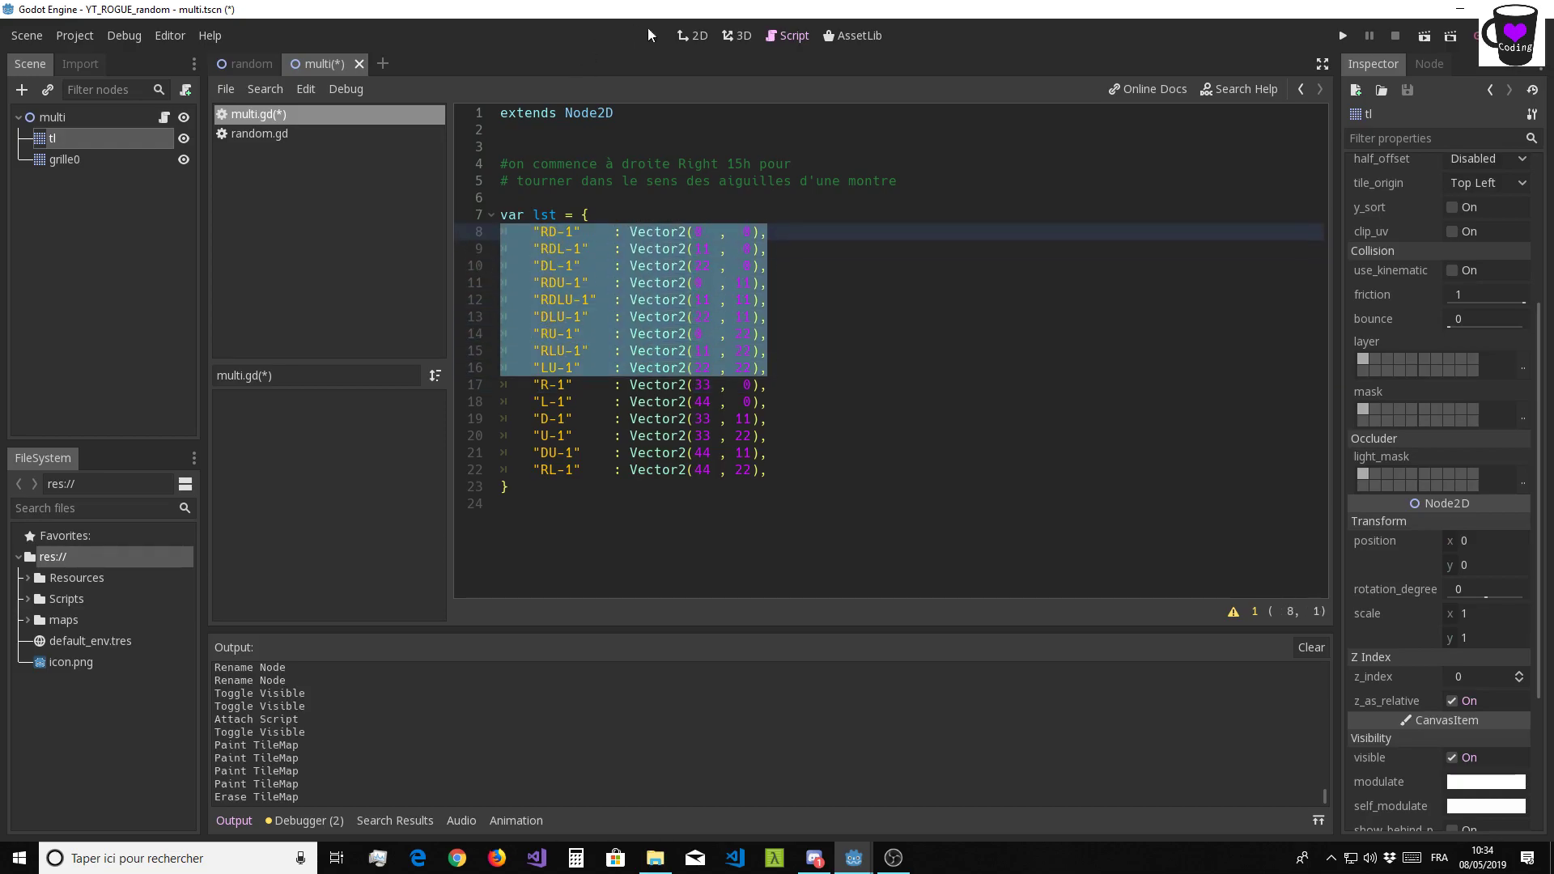
left_click(692, 36)
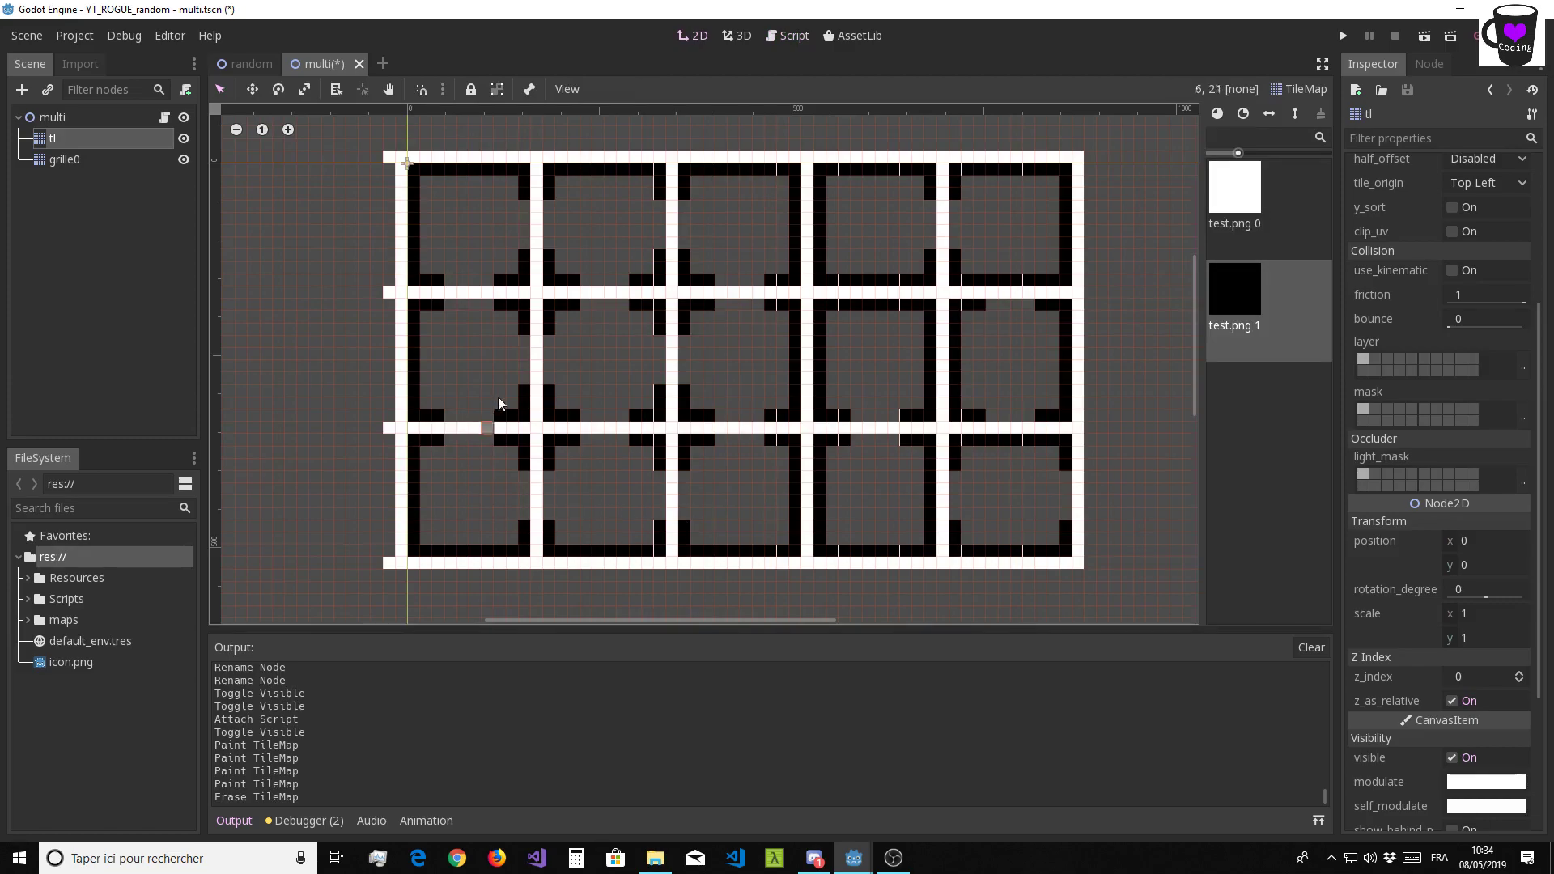
left_click(68, 578)
Show test.png's import settings, turn its Filter flag off, then go back to multi.gd
double_click(68, 578)
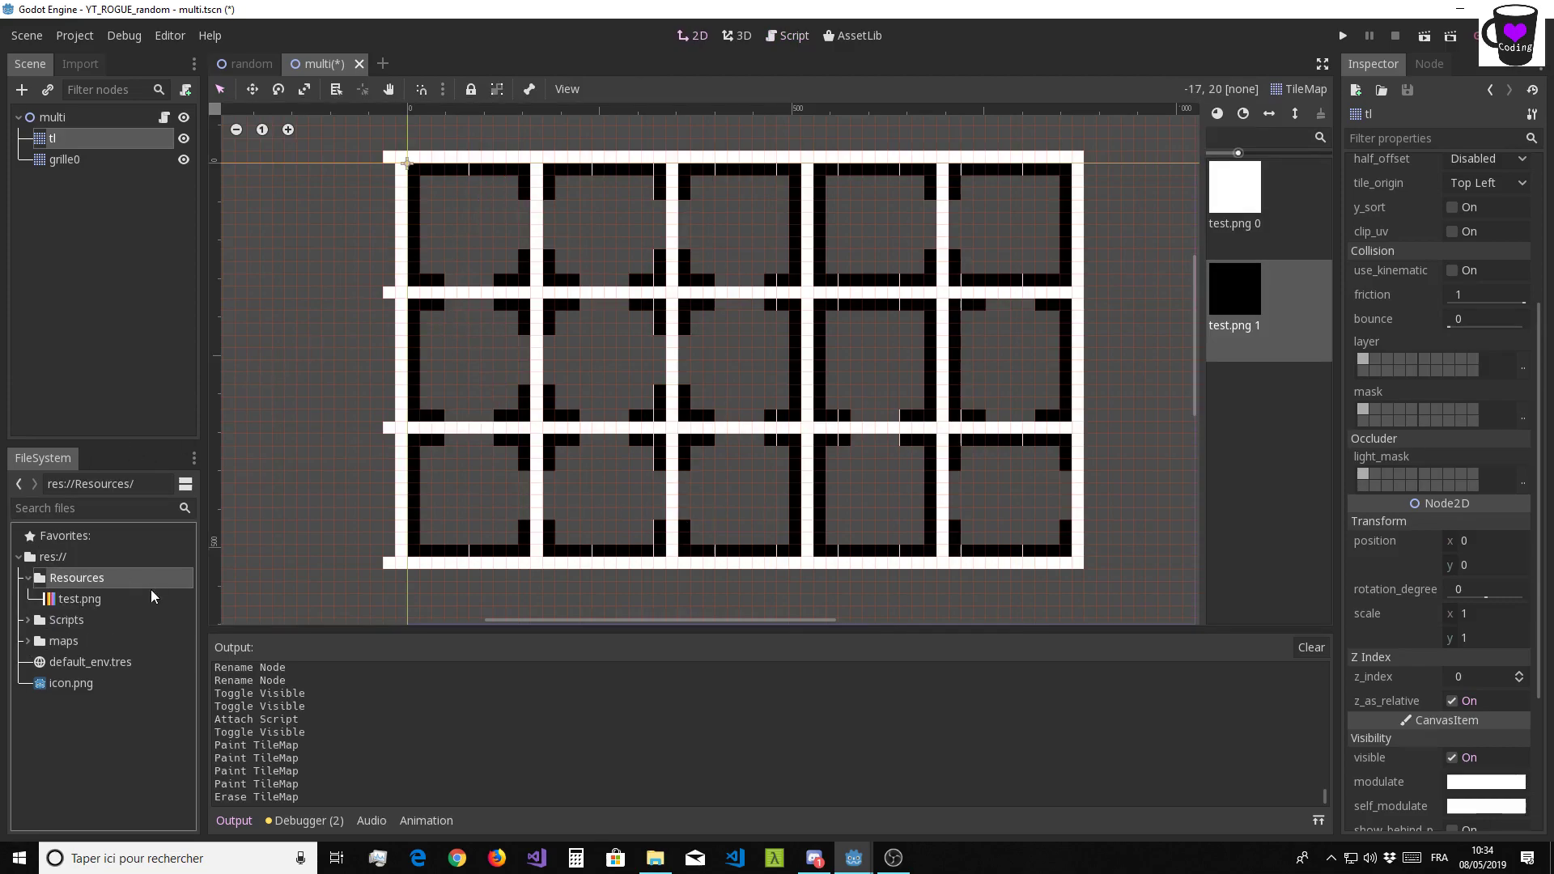
left_click(84, 598)
left_click(80, 65)
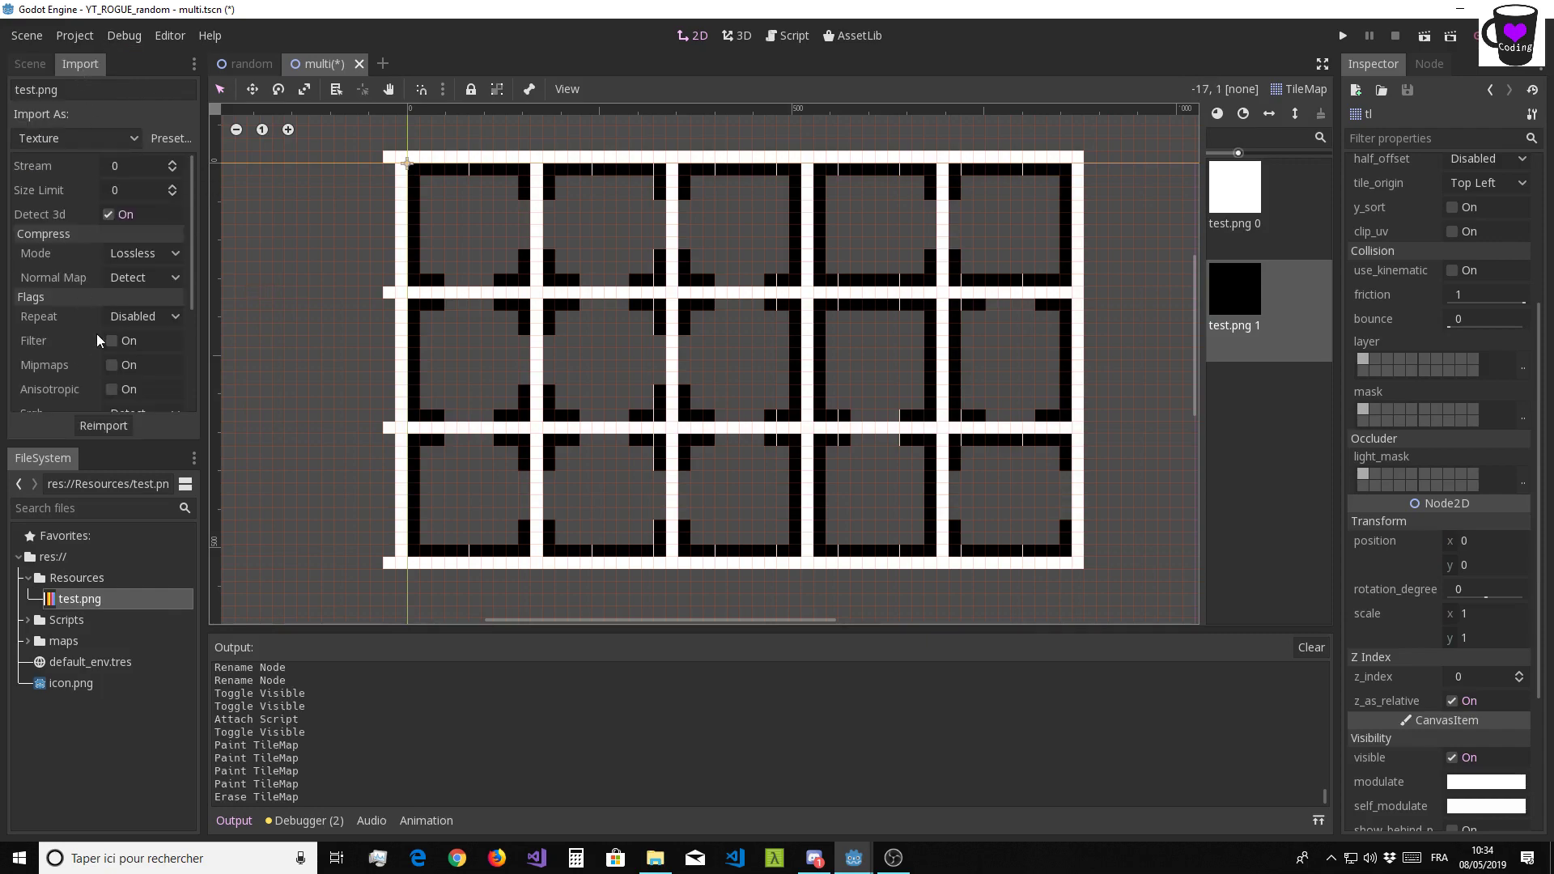
left_click(114, 345)
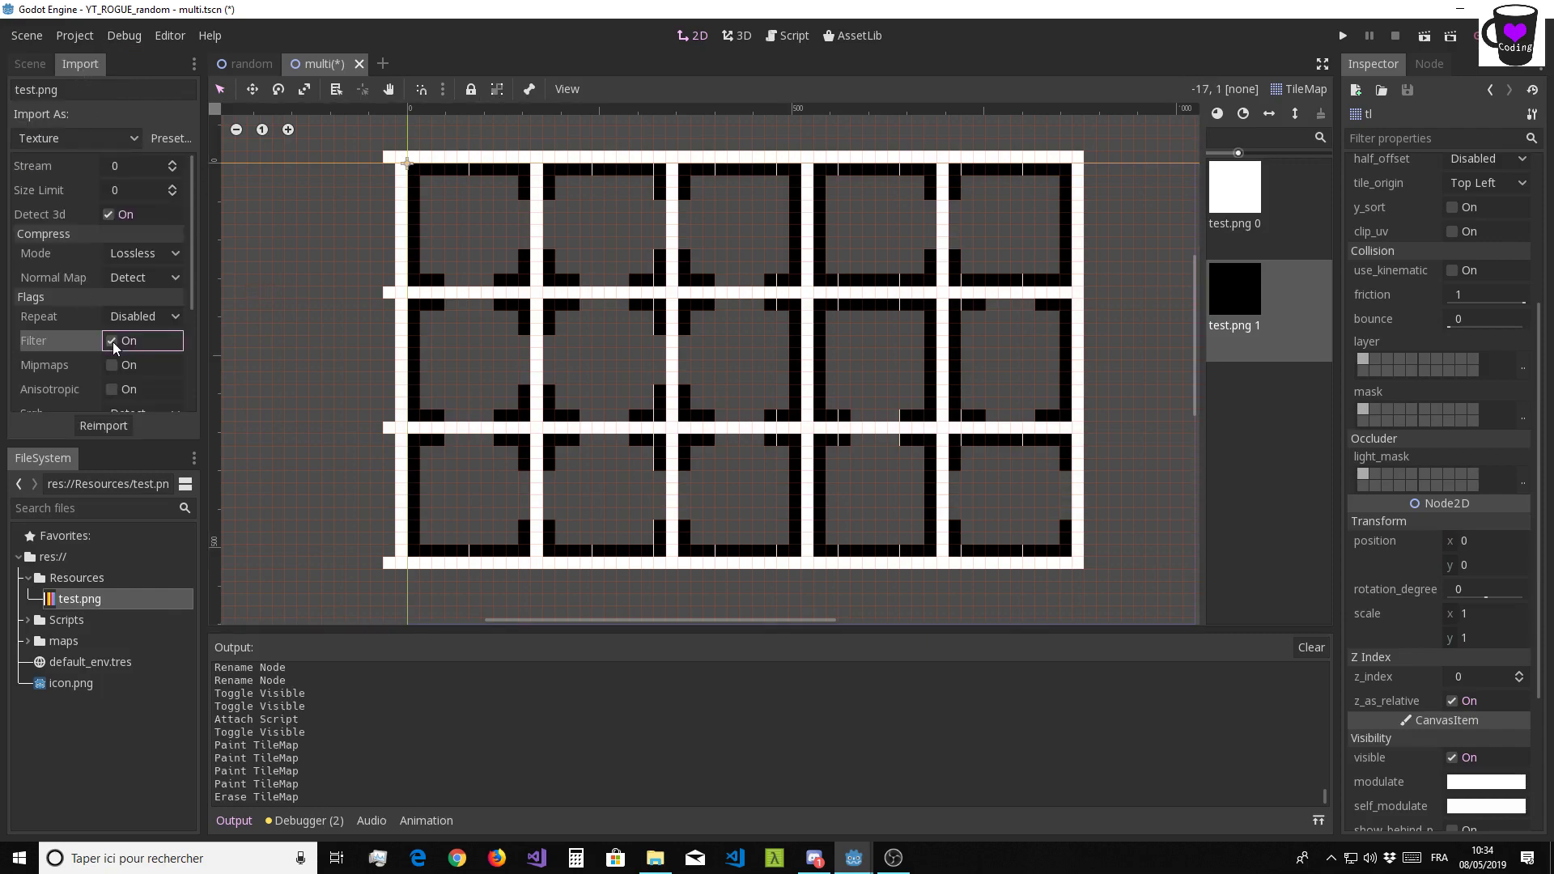
scroll(583, 337, "up", 2)
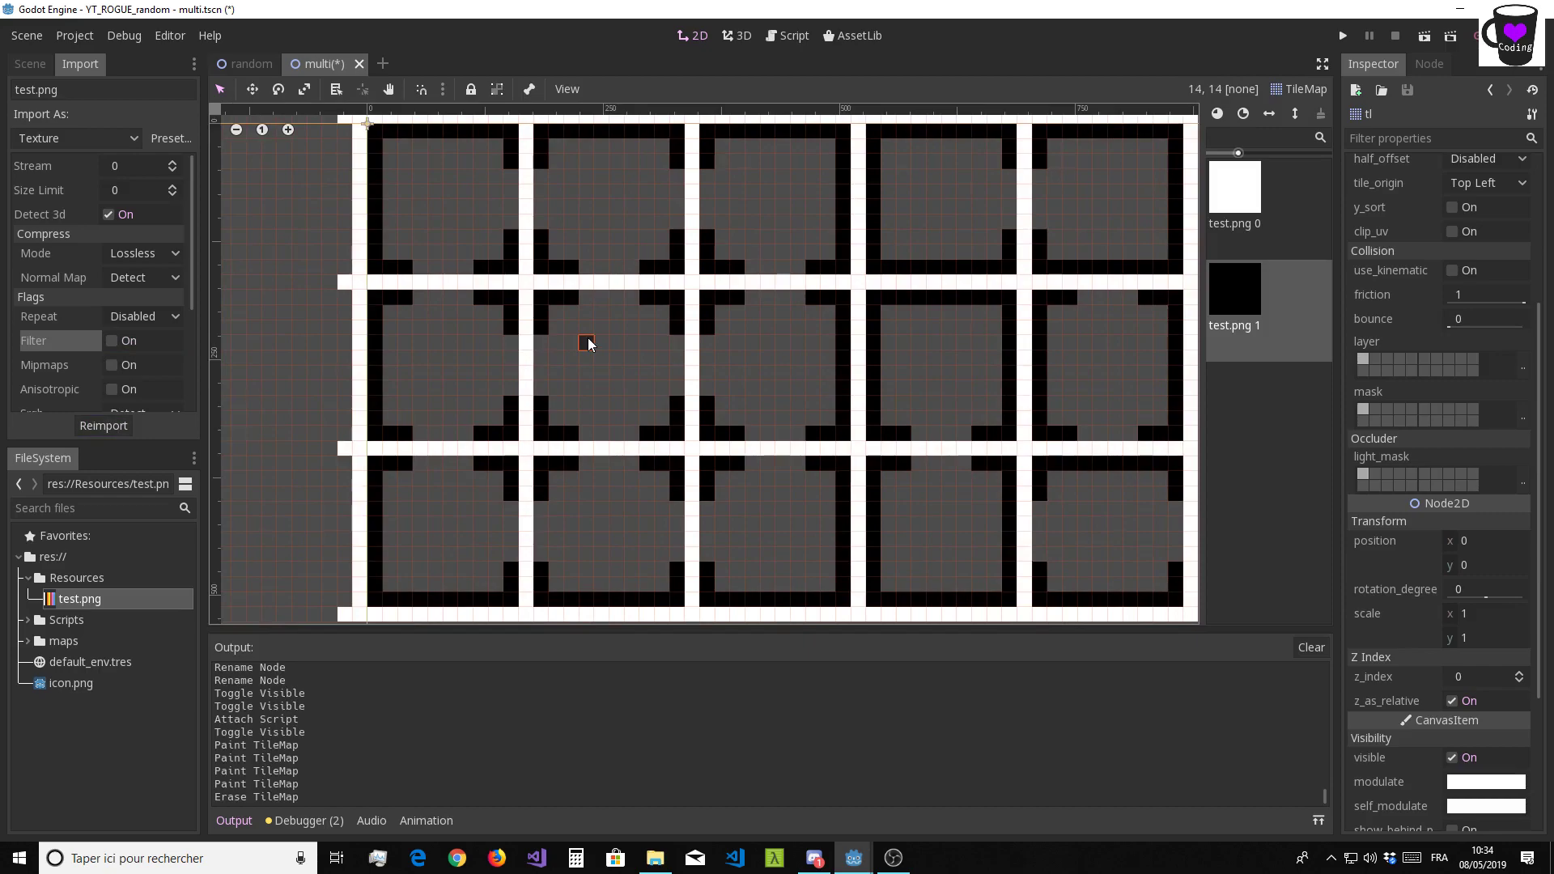
scroll(584, 336, "down", 1)
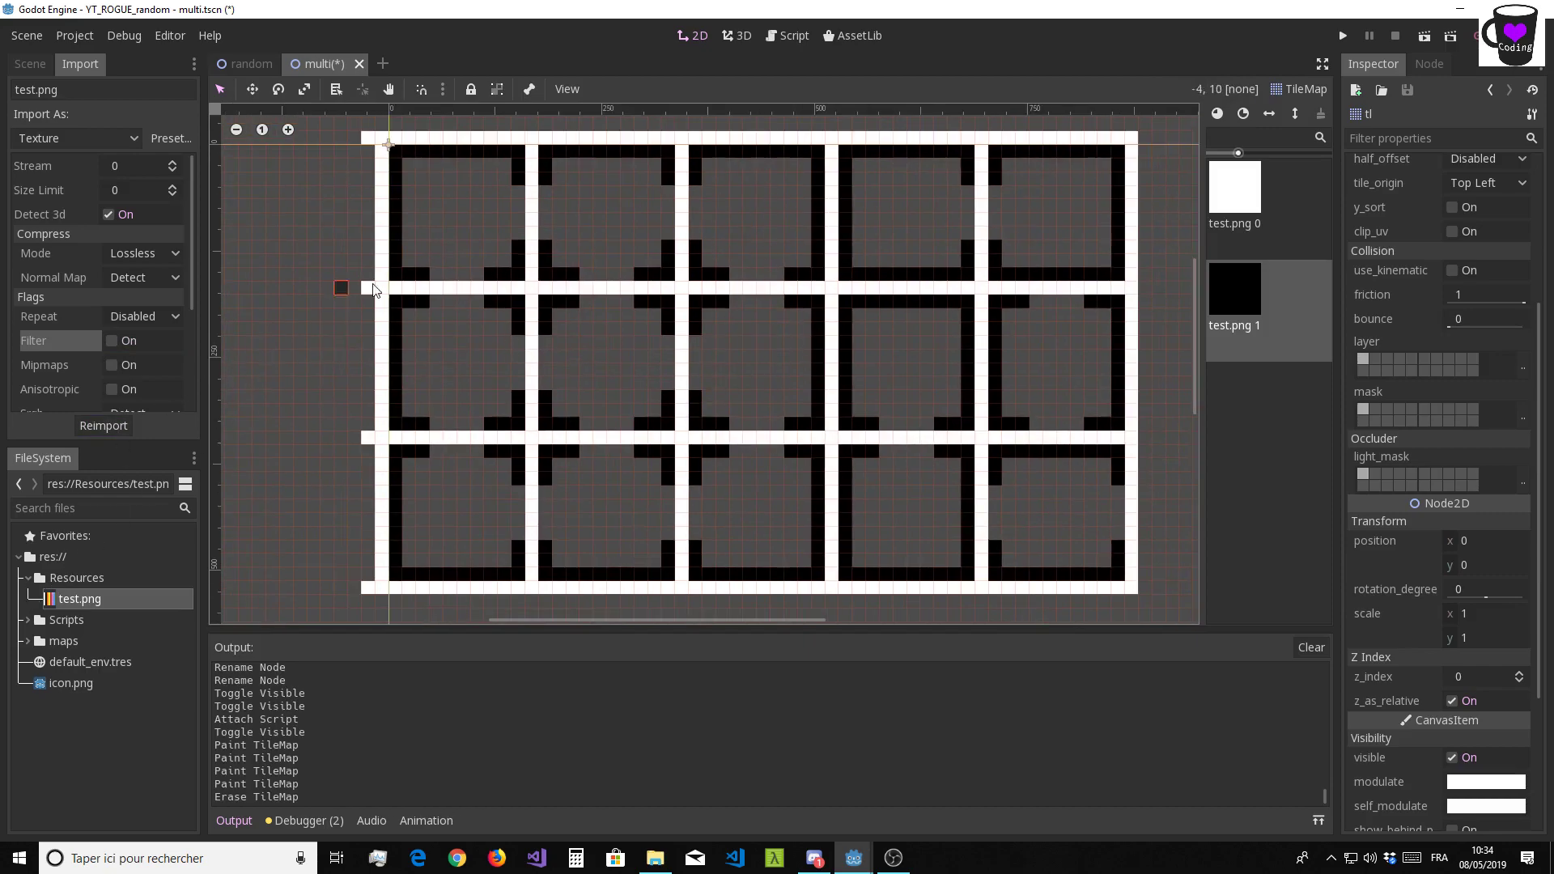
left_click(801, 39)
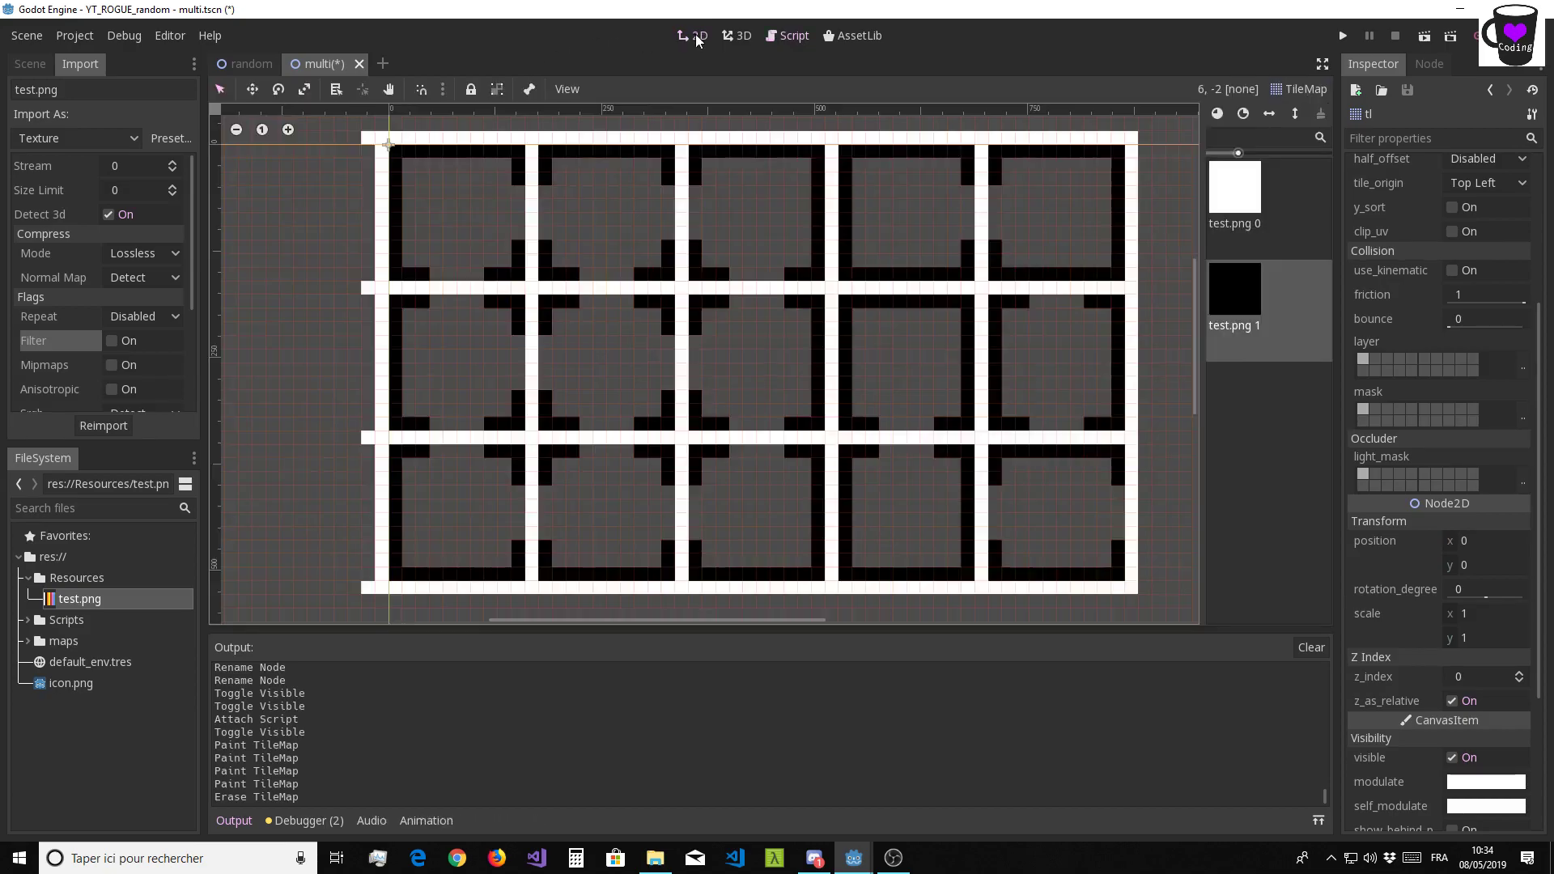
left_click(694, 36)
left_click(795, 39)
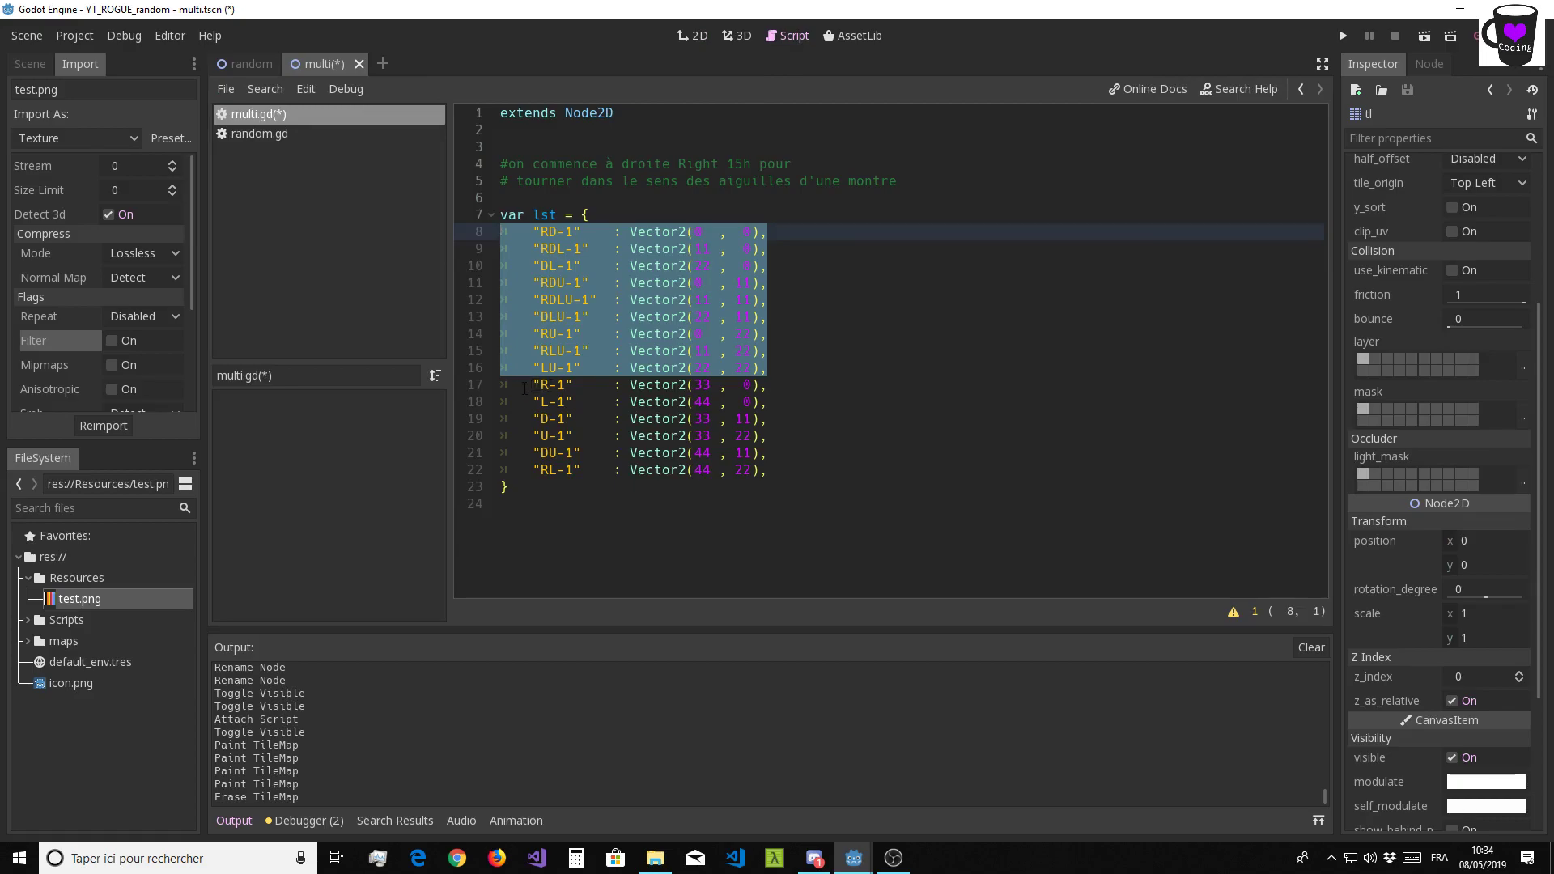
left_click_drag(527, 385, 815, 435)
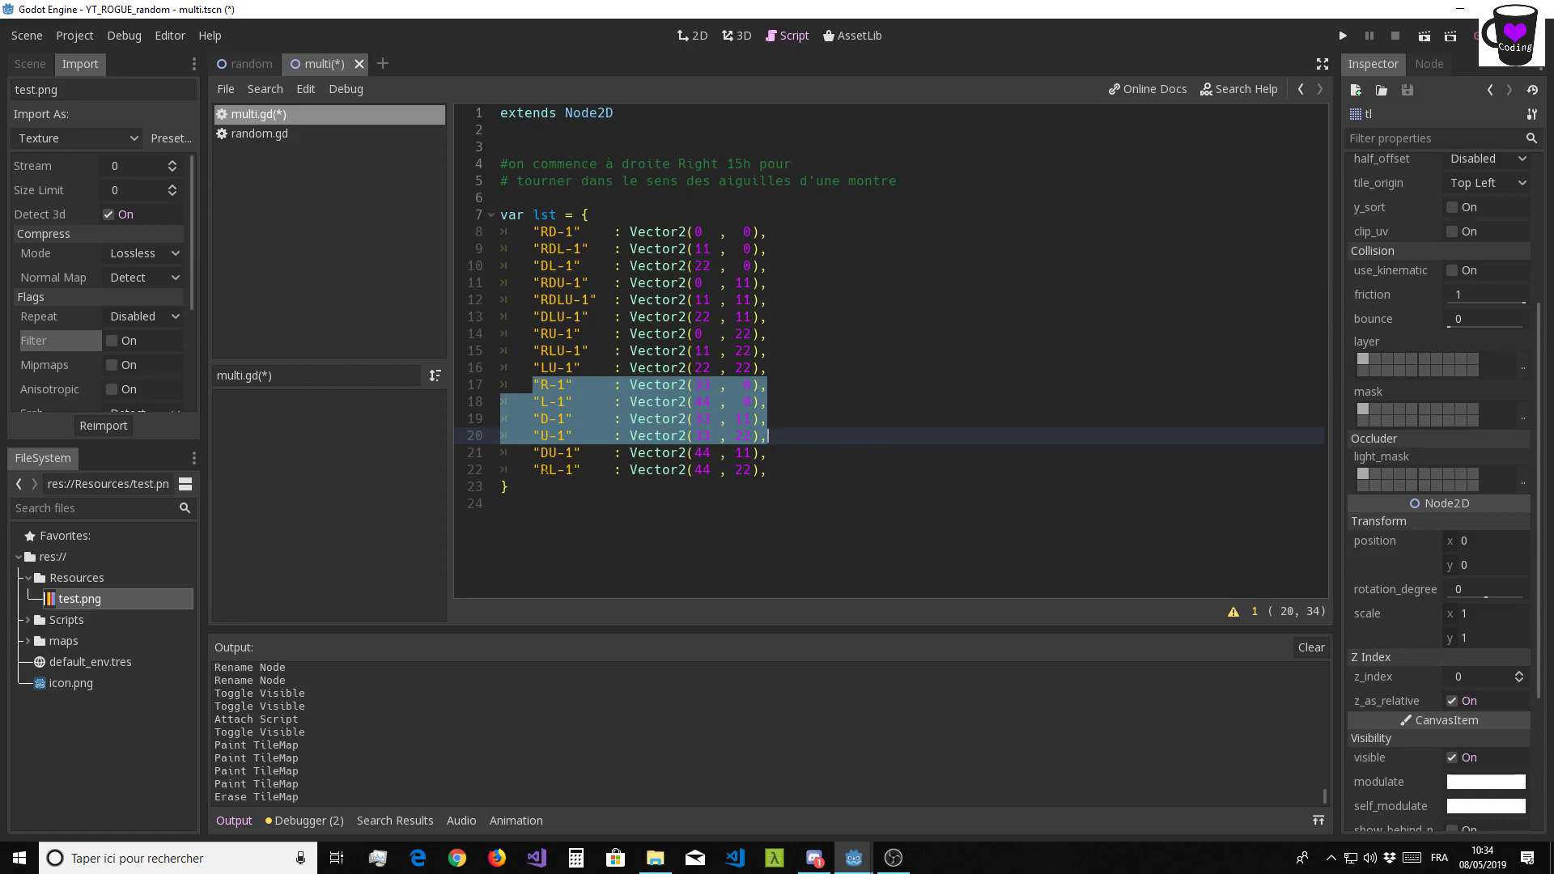
left_click(692, 36)
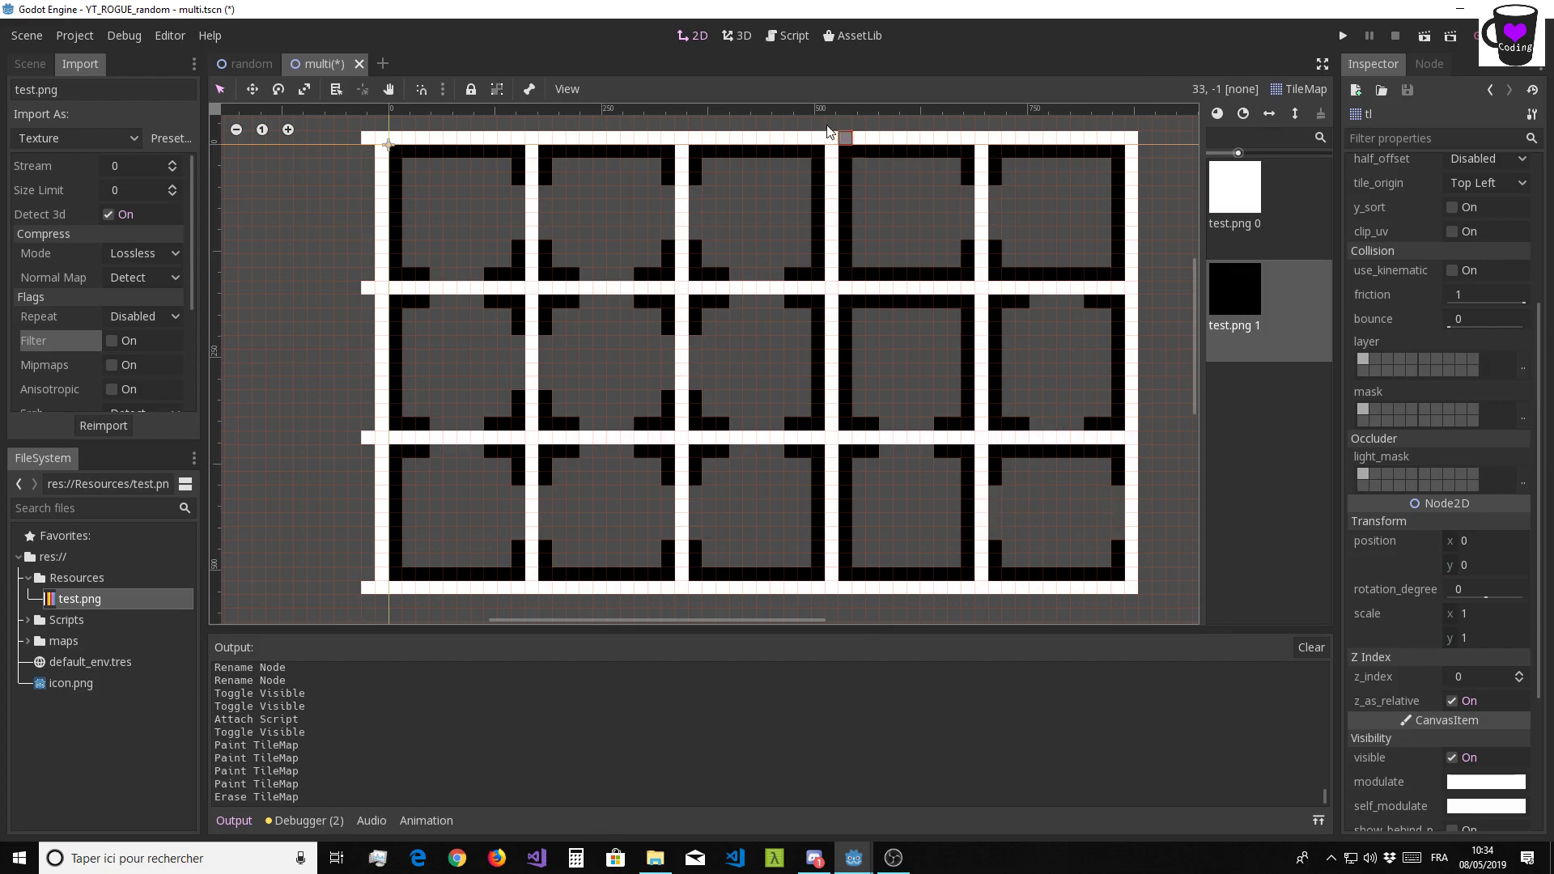
left_click(787, 36)
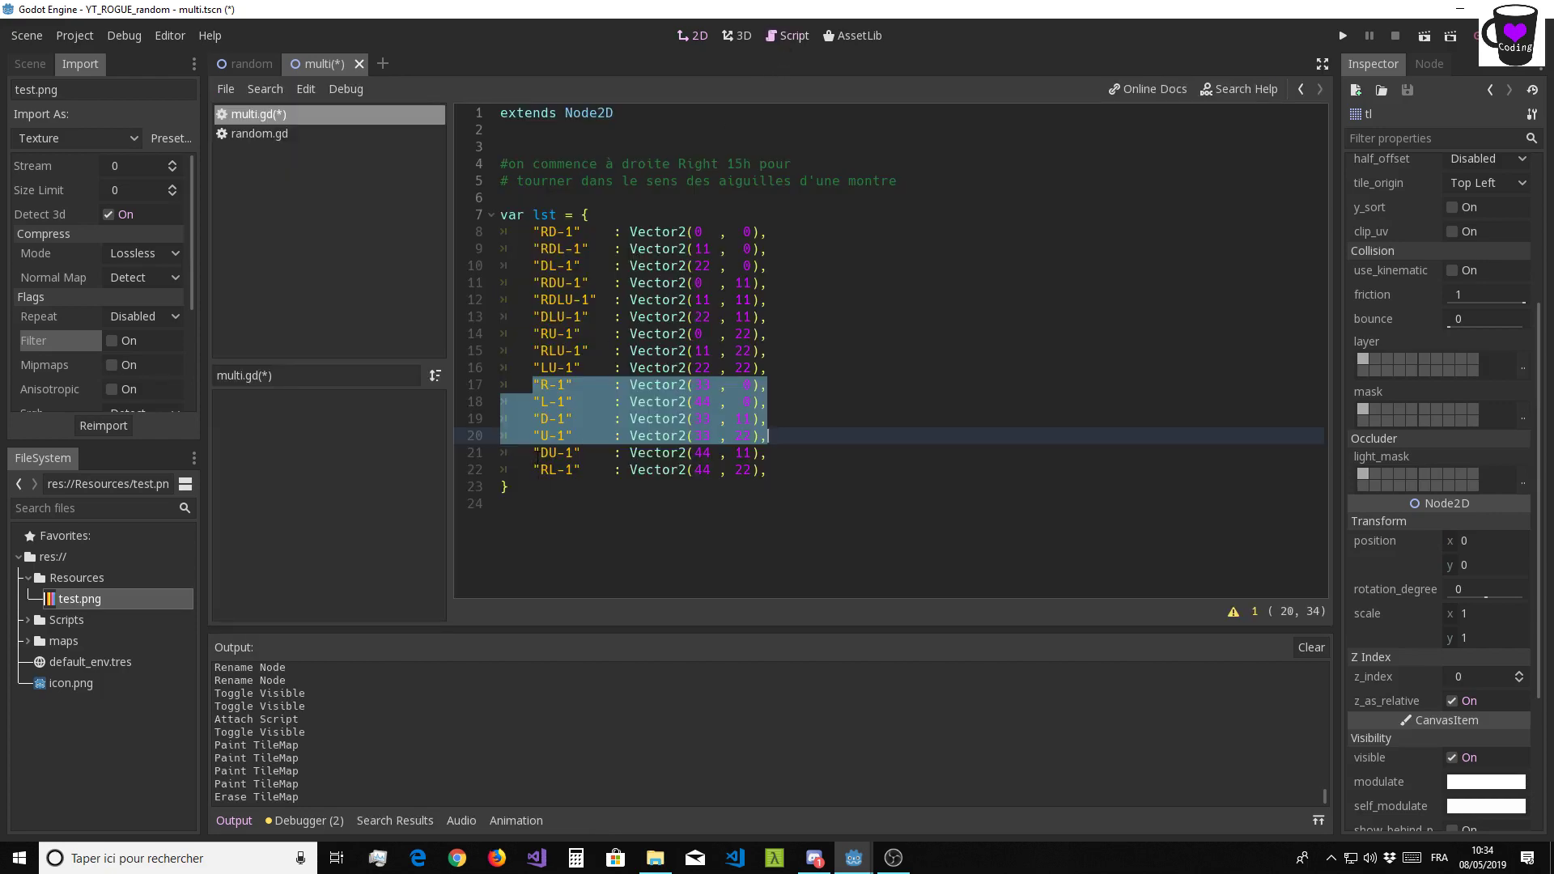
left_click(601, 533)
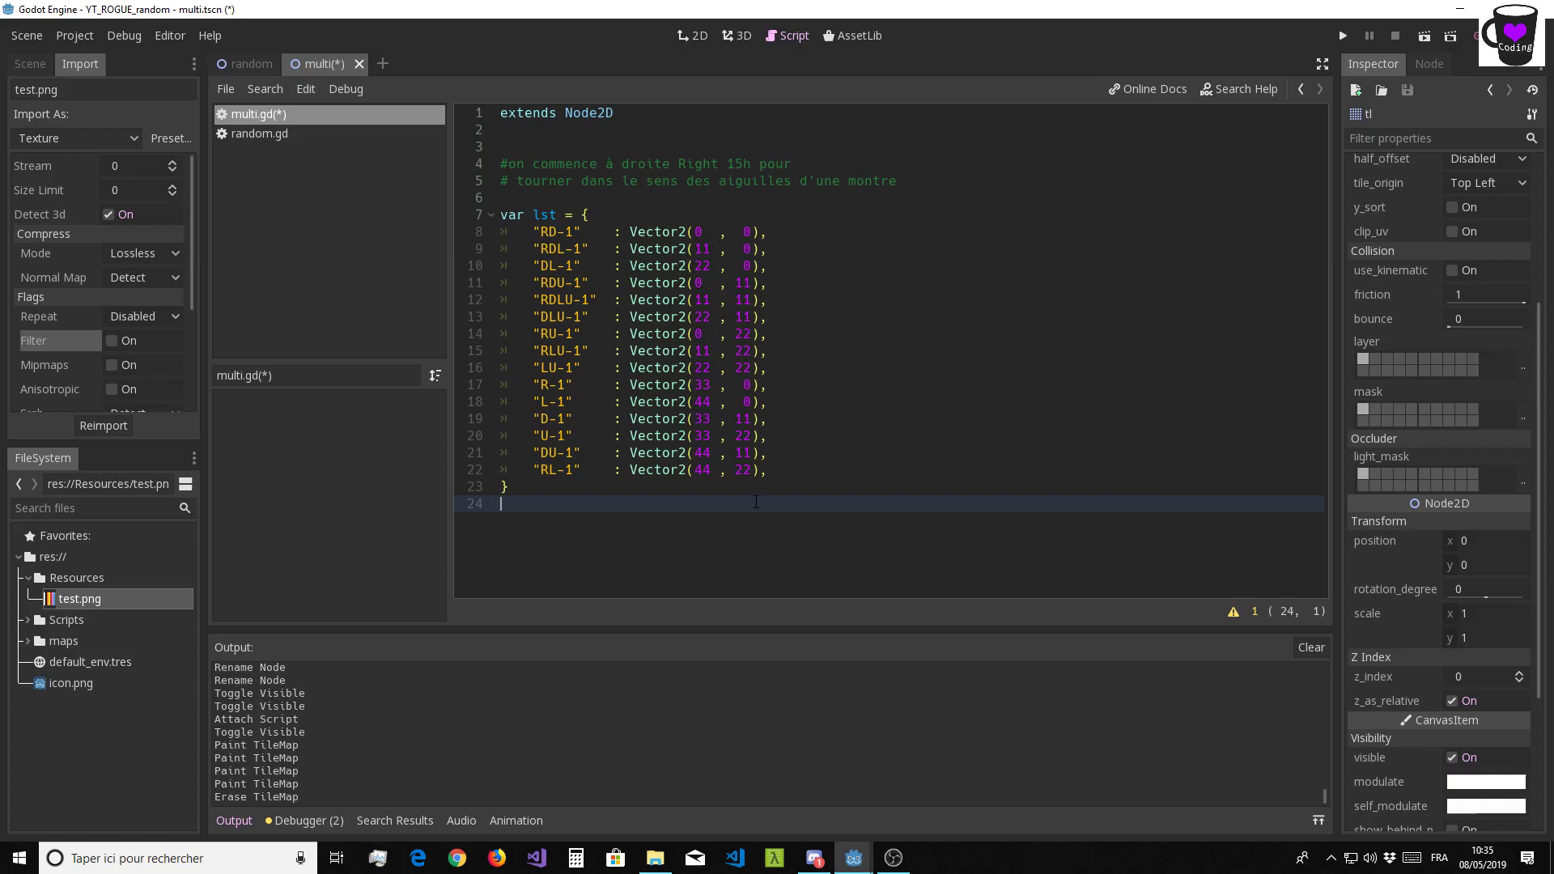
Collapse the Output panel and add blank lines after the lst dictionary on line 24
scroll(694, 391, "up", 2, "ctrl")
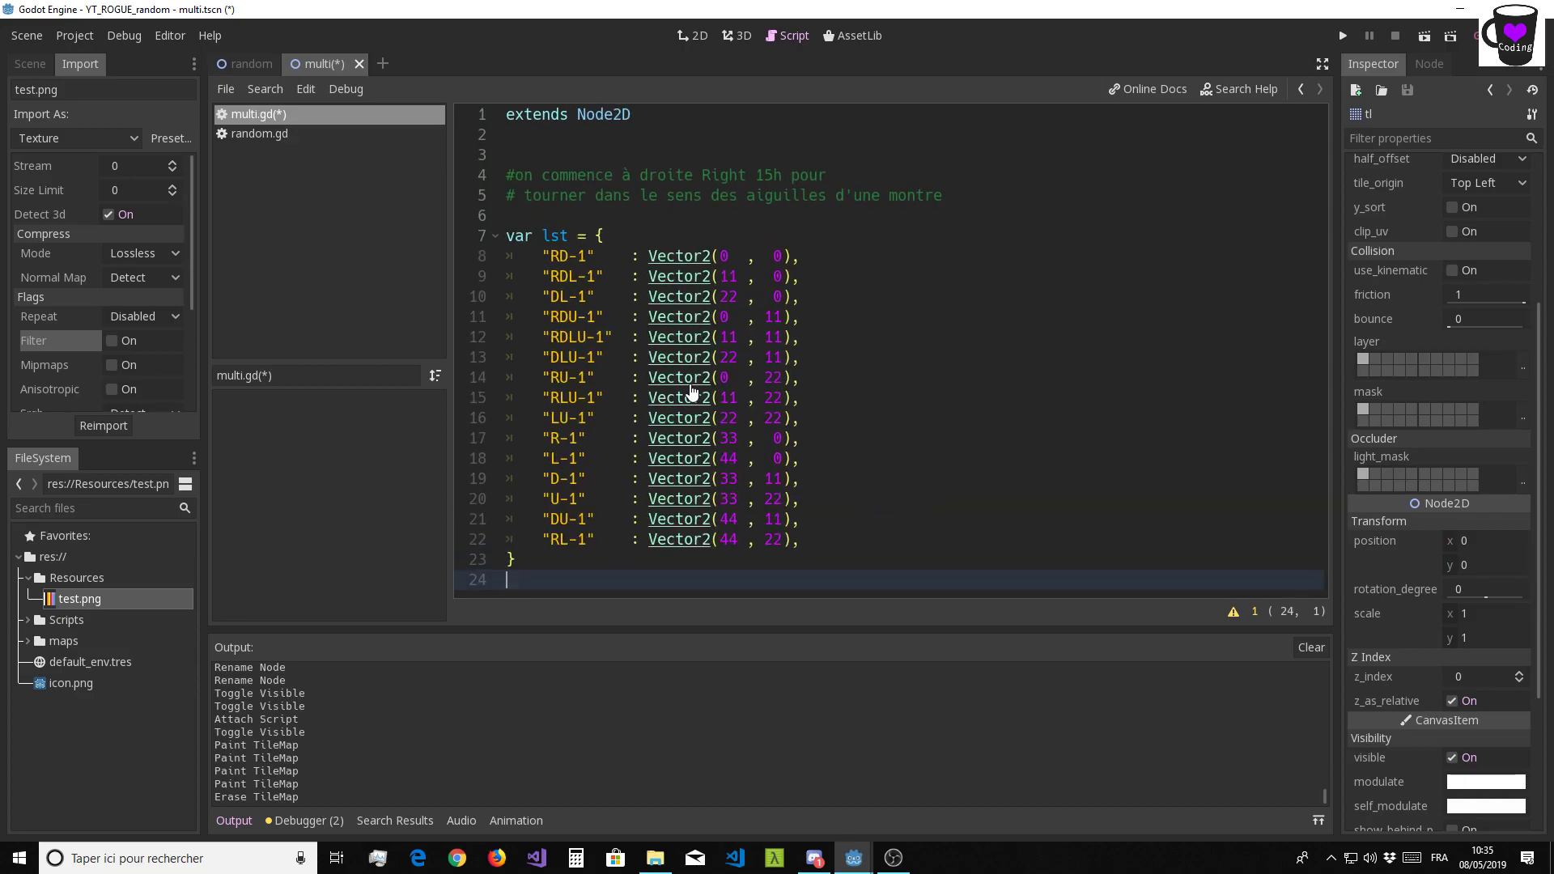
left_click(241, 823)
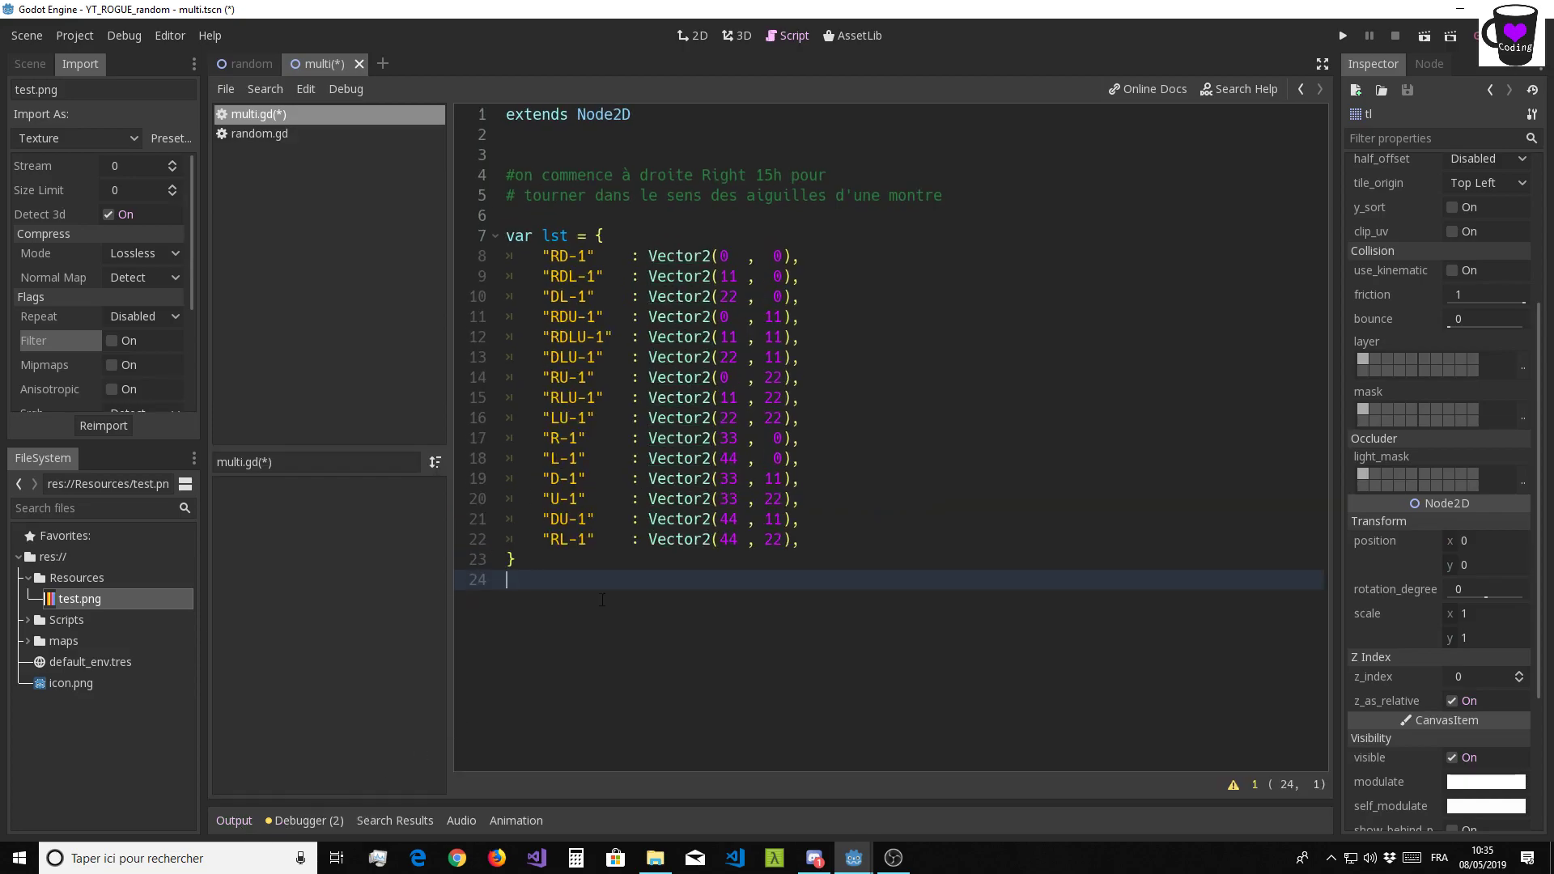
key("Return")
key("Return")
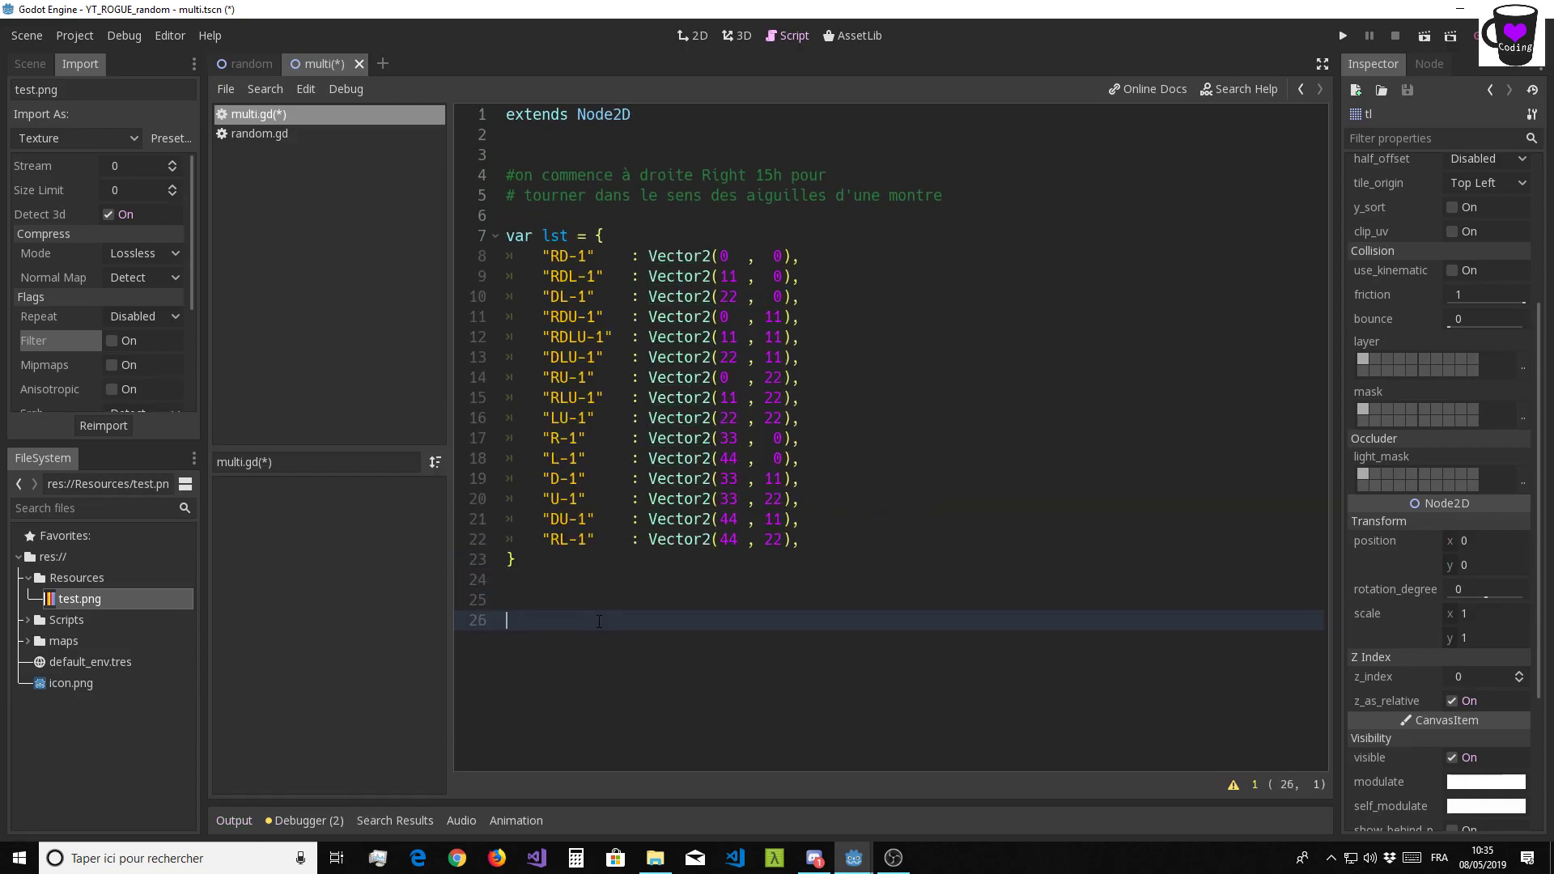
left_click(687, 37)
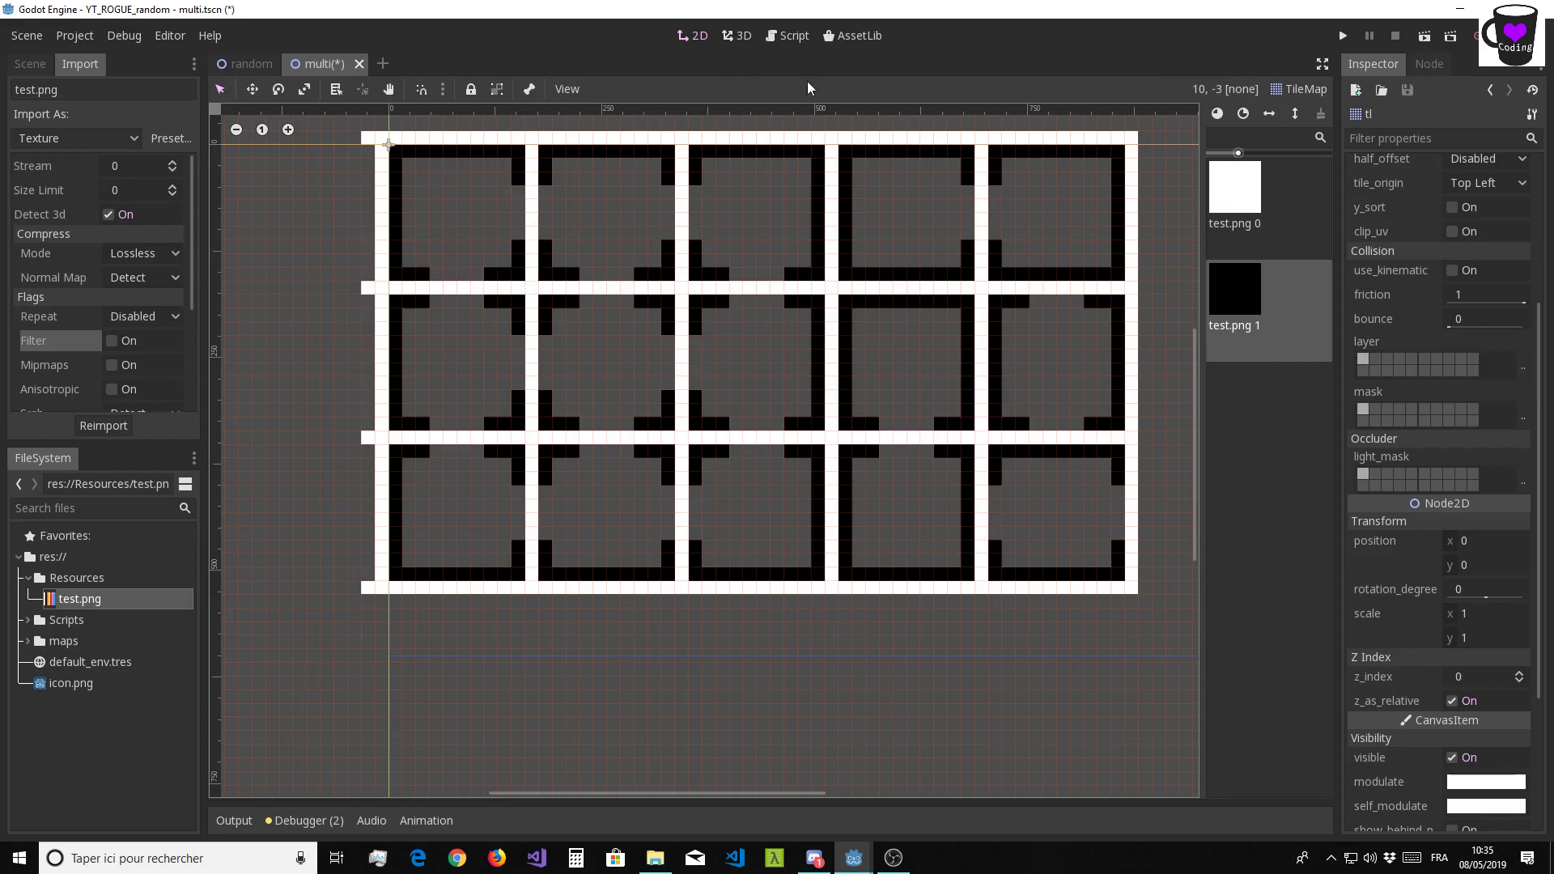
left_click(791, 37)
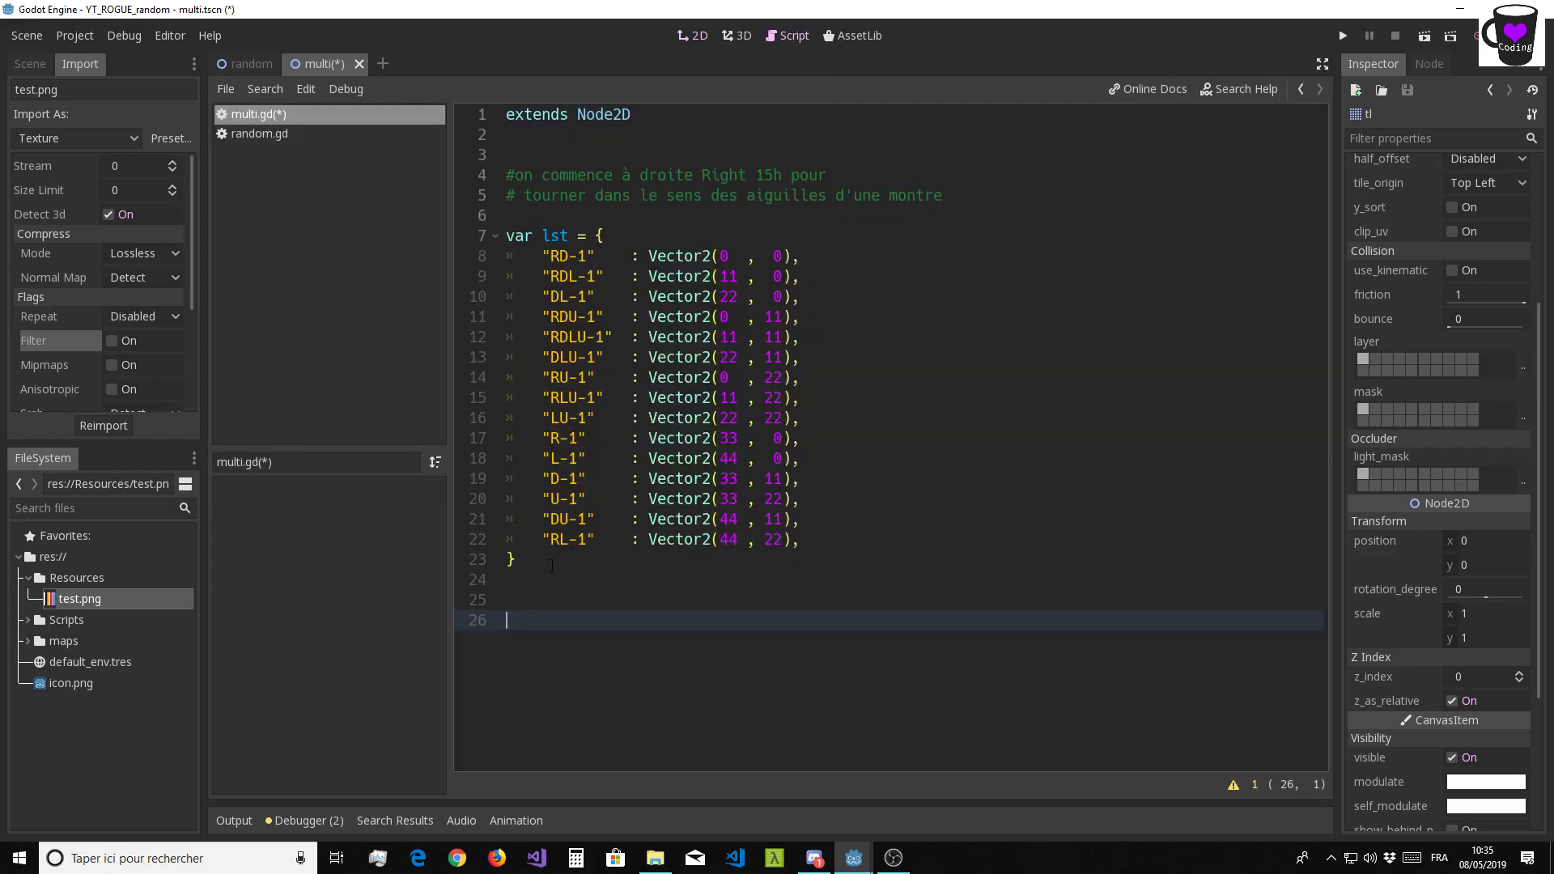
Write the signature 'func get_rect(name: String) -> Rect2:' on line 26
type("func ")
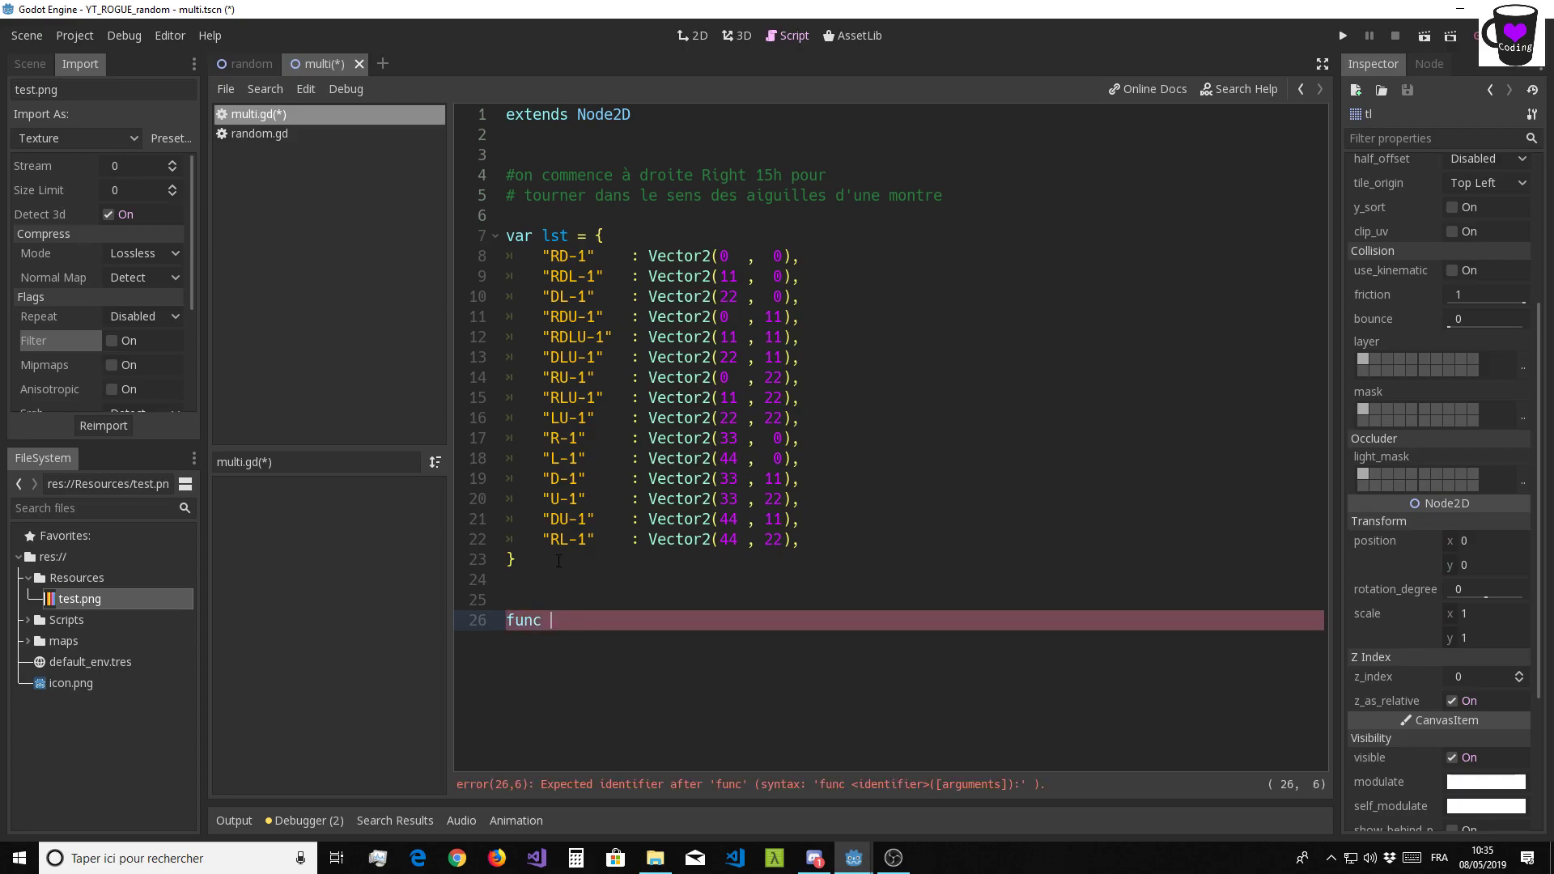
type("get_rect")
type("(")
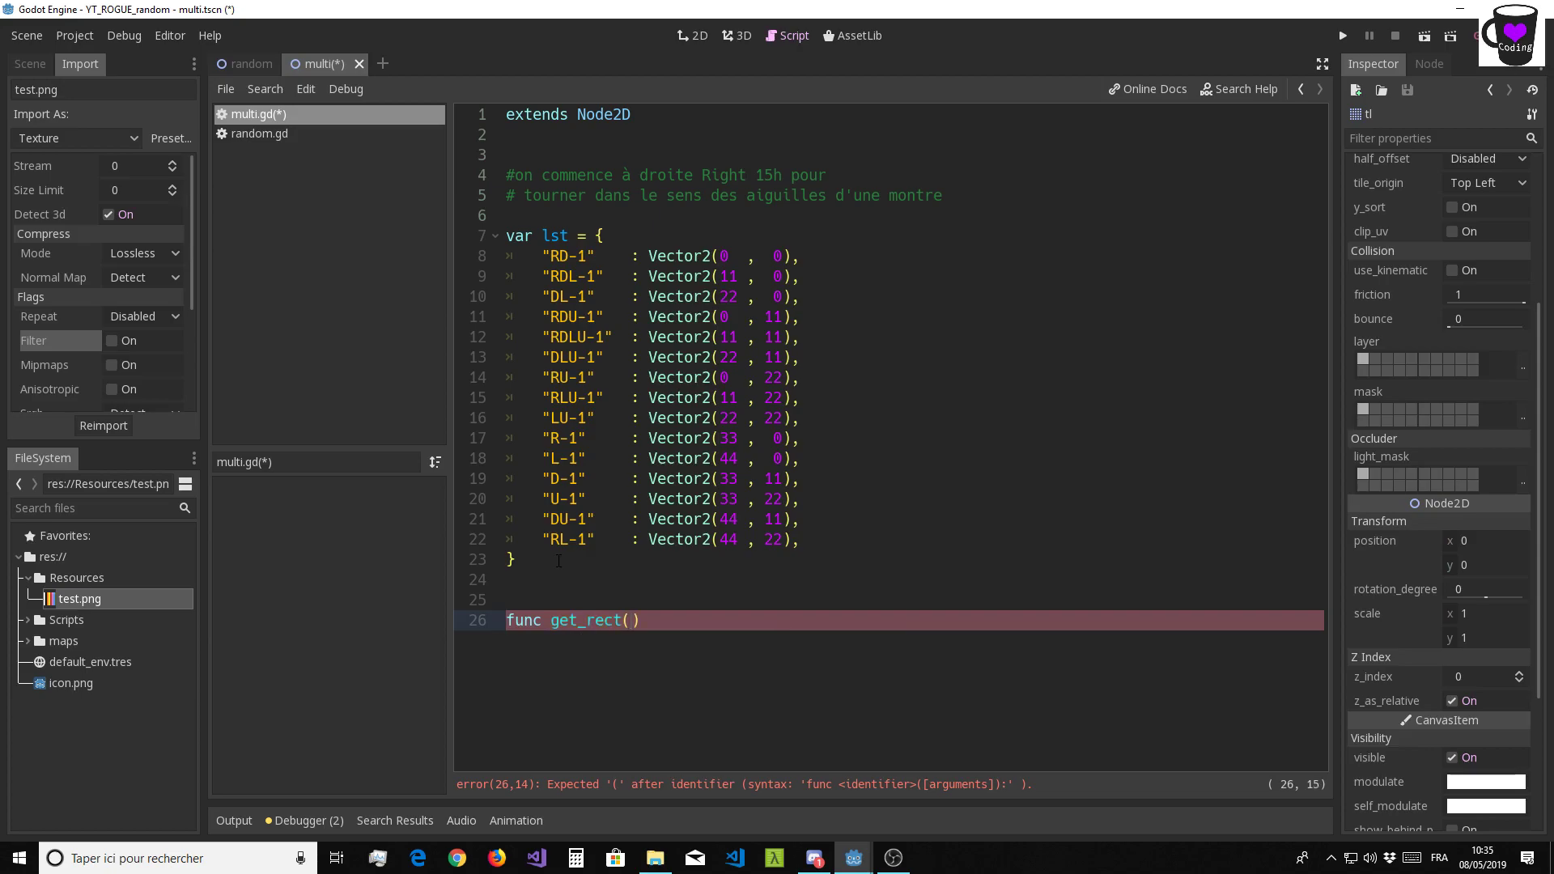
type("rame")
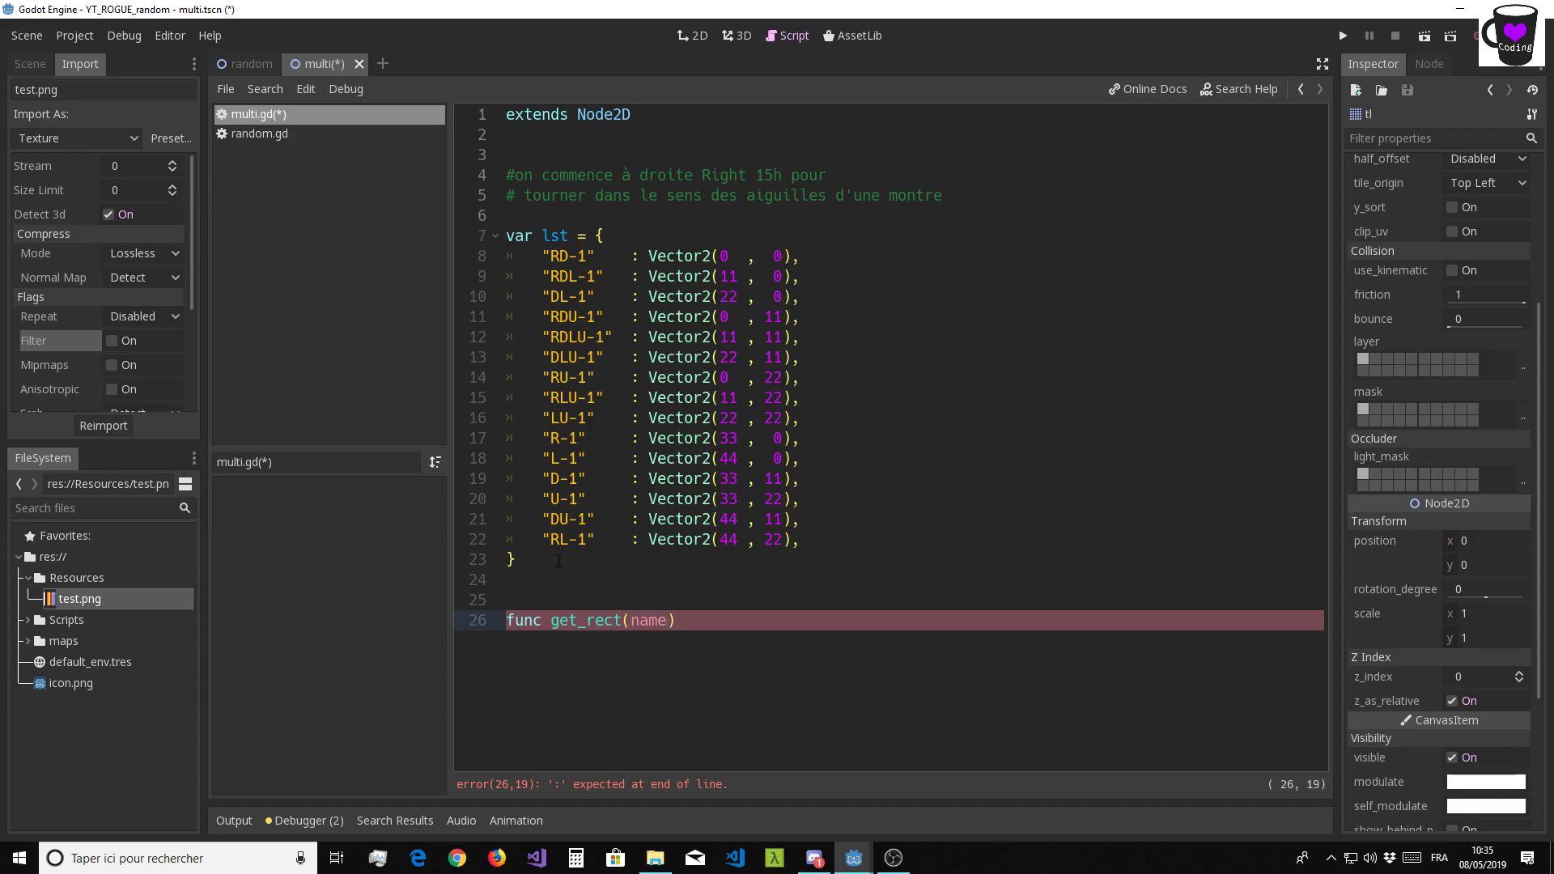
type(": ")
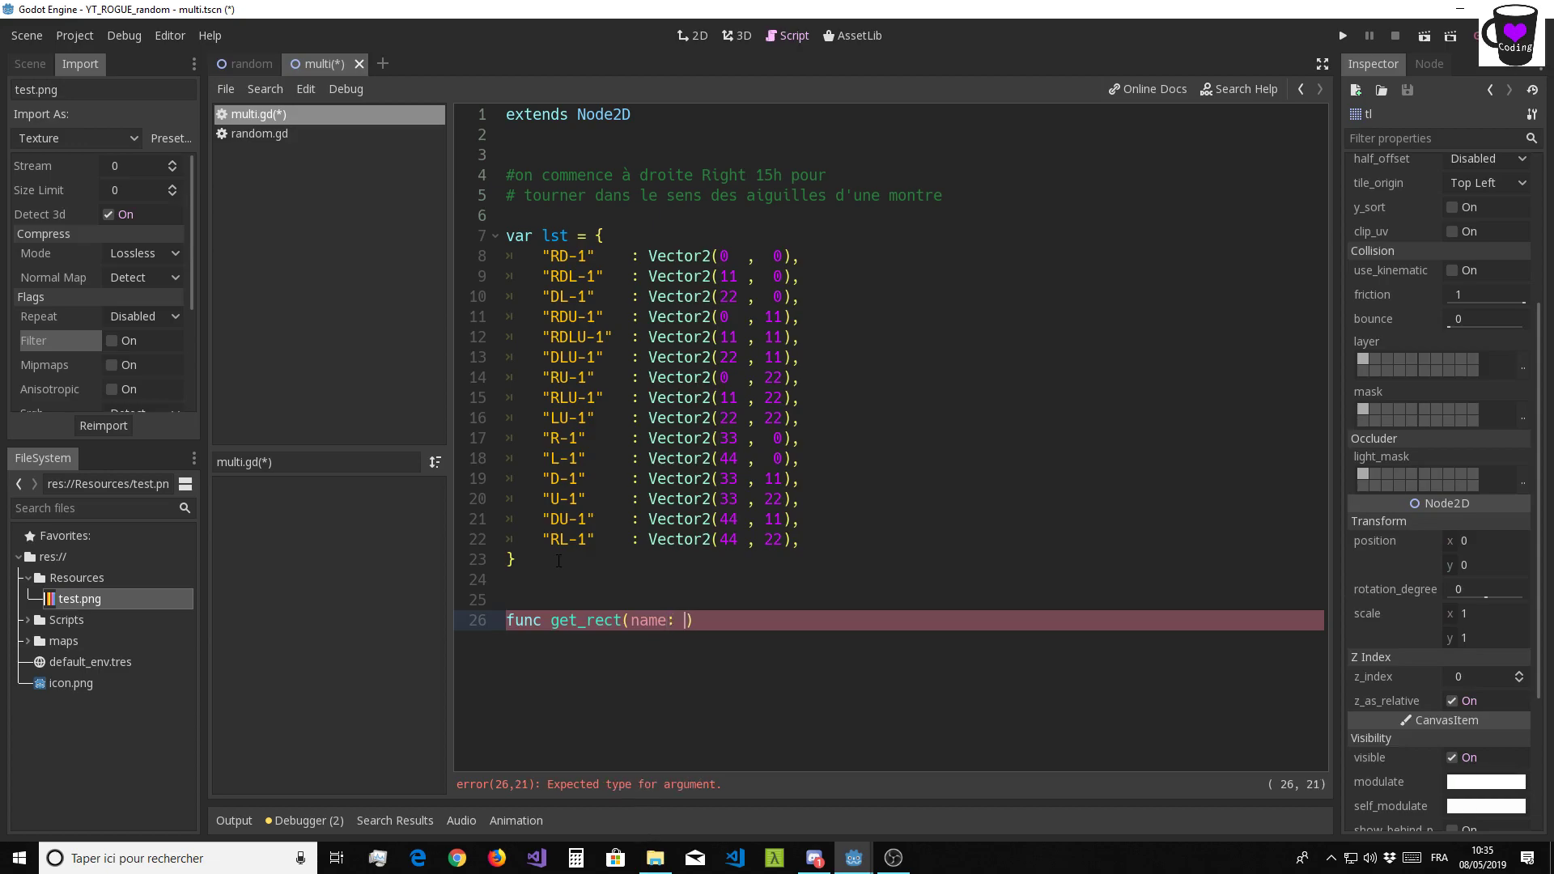
type("Stri")
key("Return")
key("End")
type("-> ")
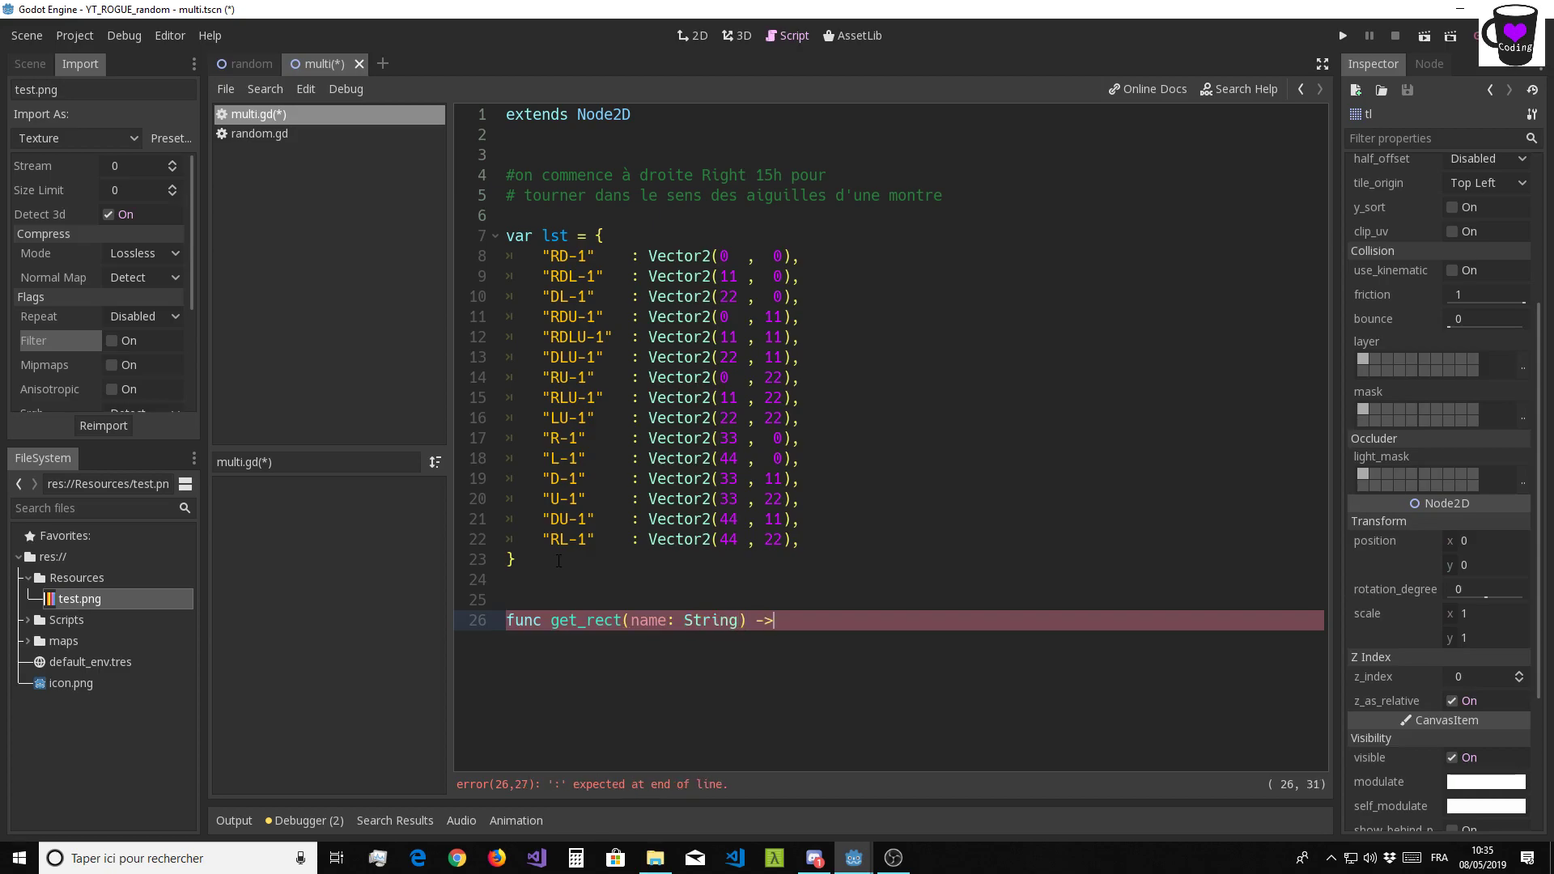
type("Rect2")
Add 'var pos = lst[name]' as the first line of the get_rect body
key("Return")
key("Return")
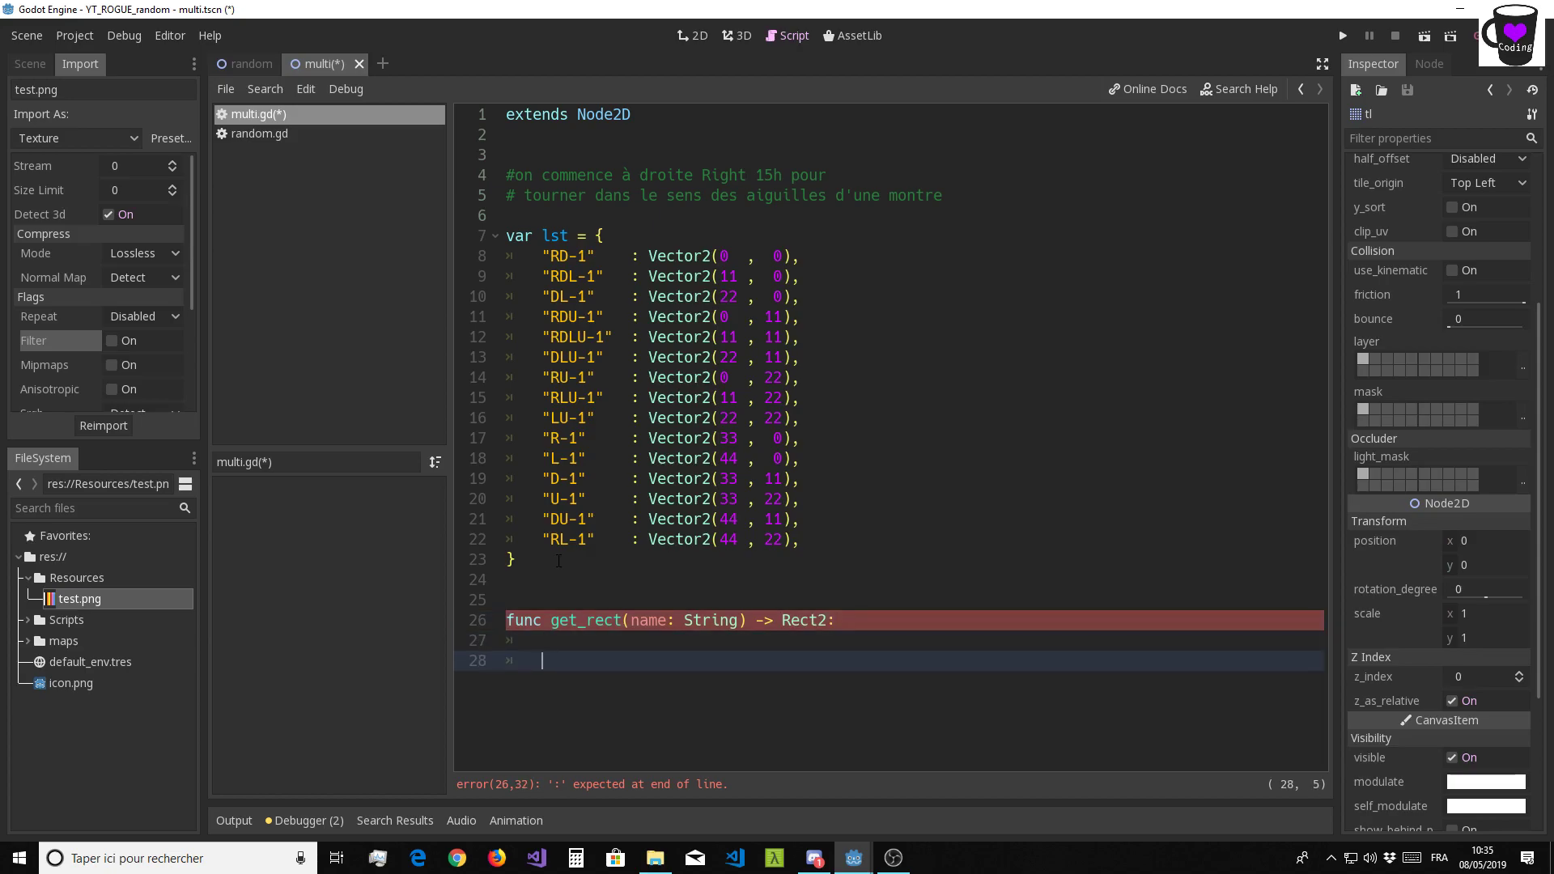
key("Up")
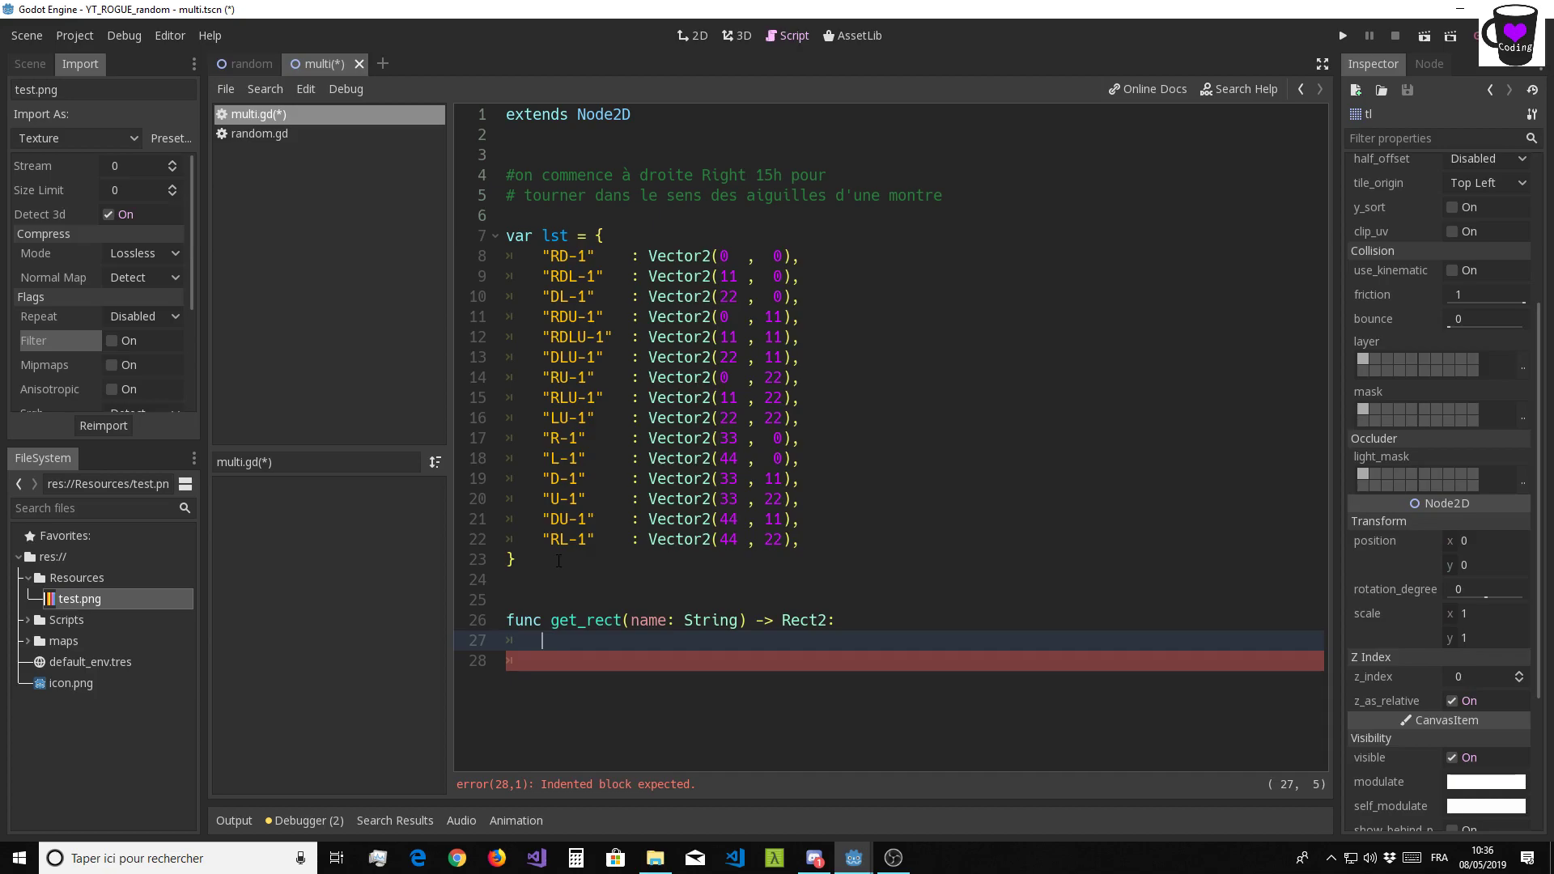
type("v")
type("ar ")
type("pos ")
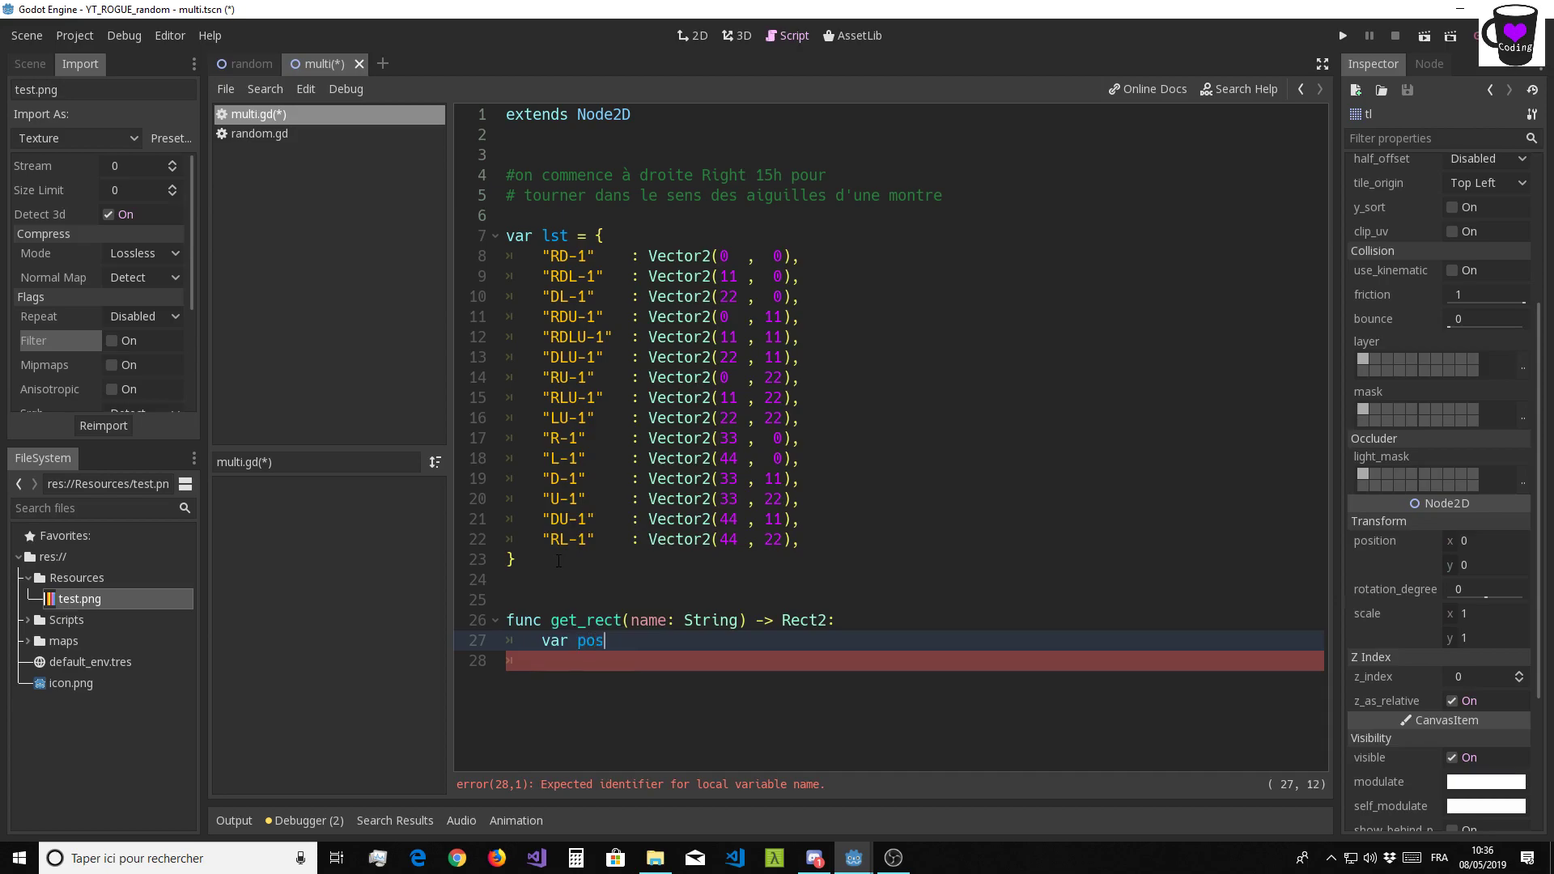
type("= l")
type("st[")
type("name")
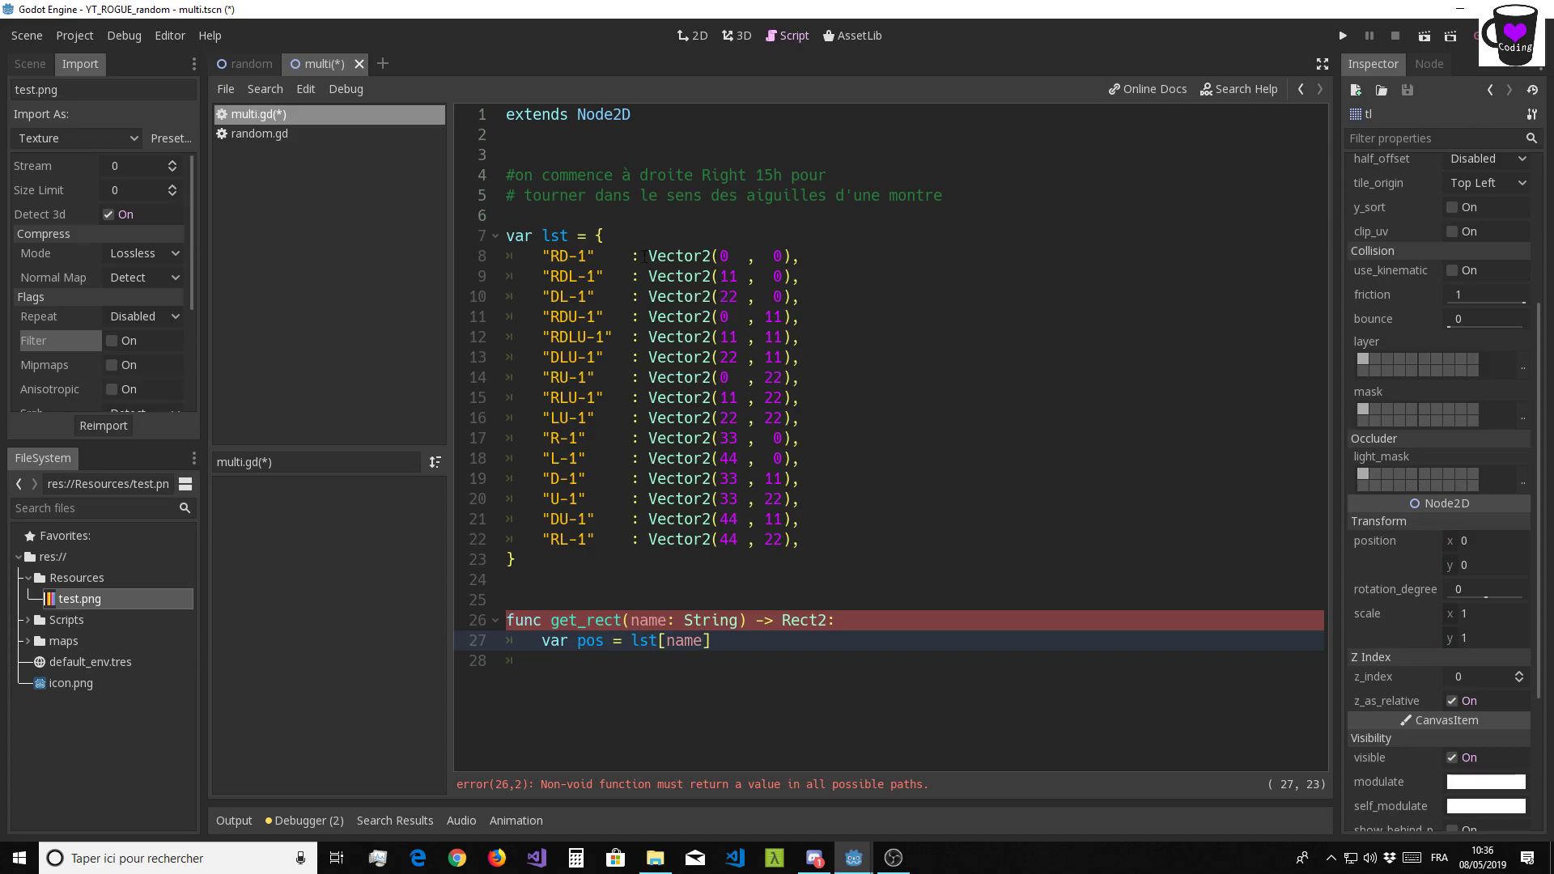
left_click_drag(648, 257, 791, 257)
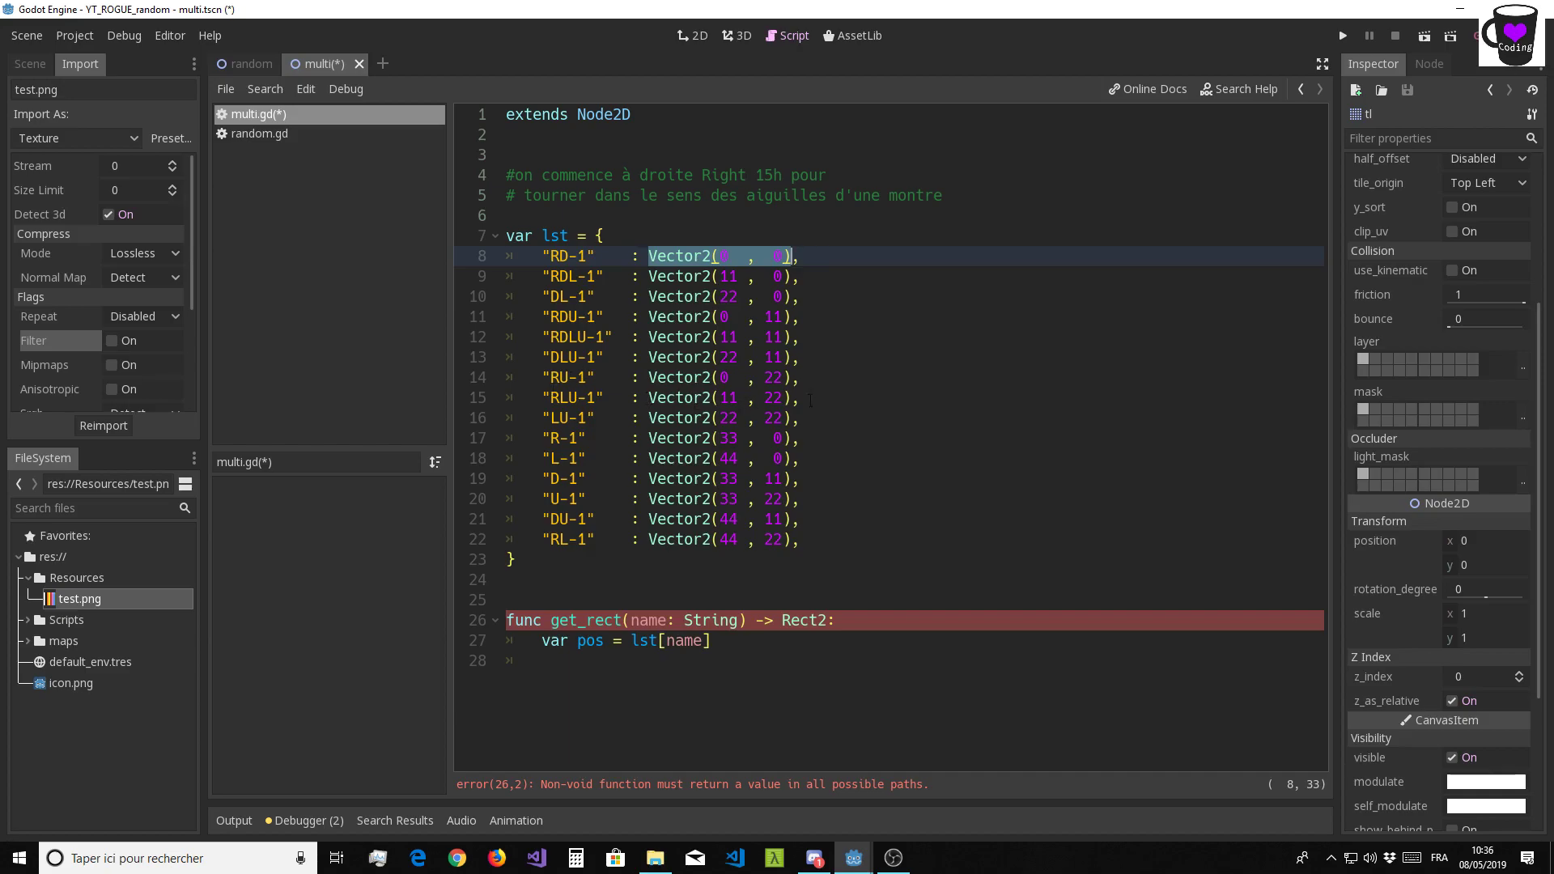
Add the lines 'var rect: Rect2' and 'rect.position = pos' below the pos lookup
left_click(578, 645)
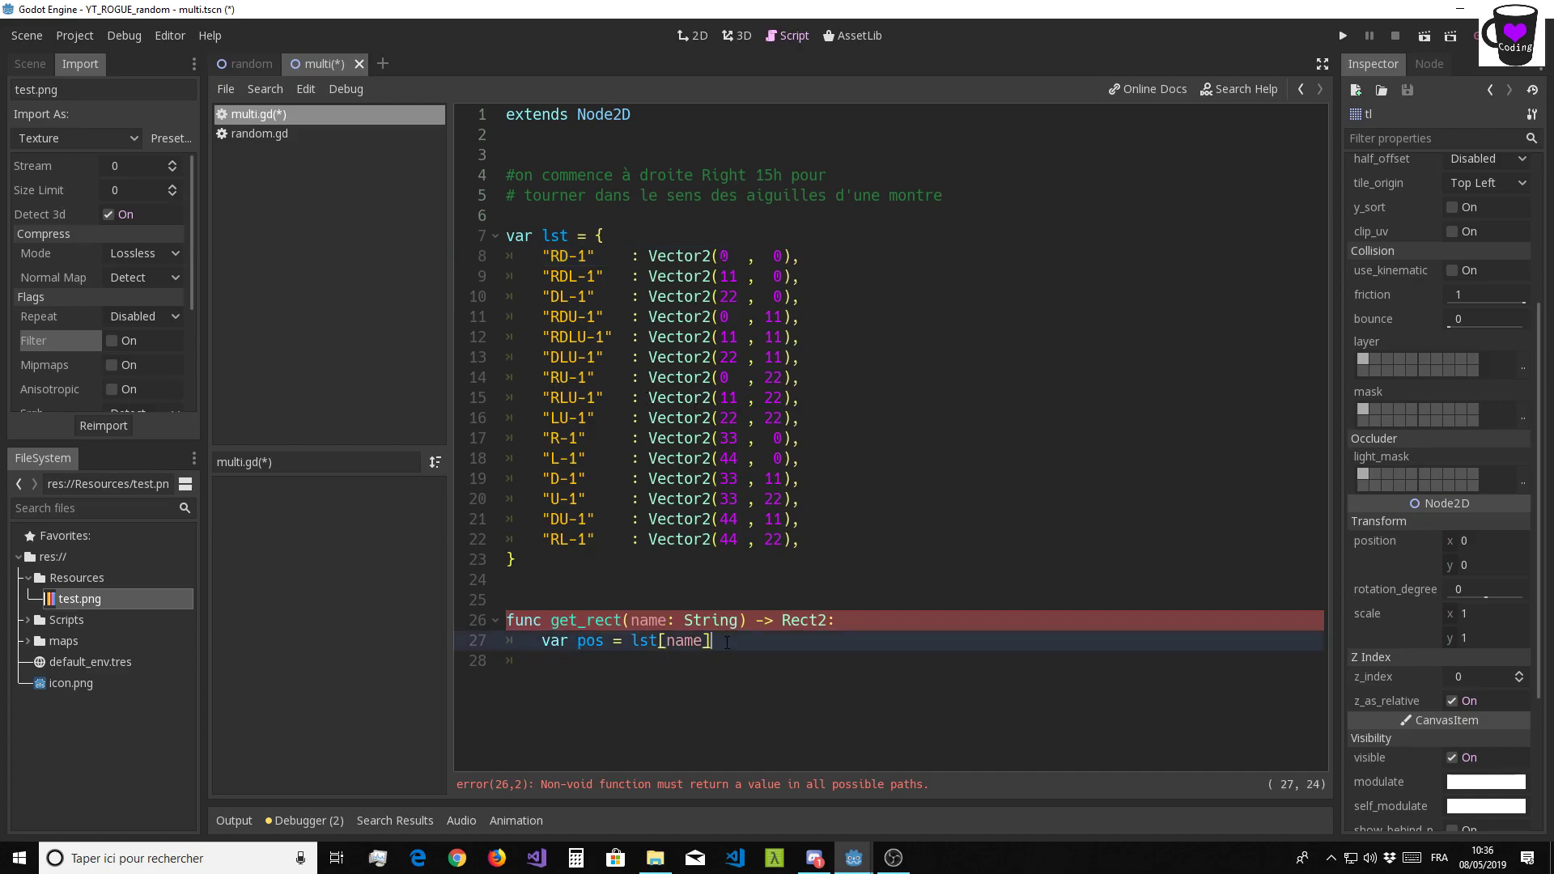
key("Return")
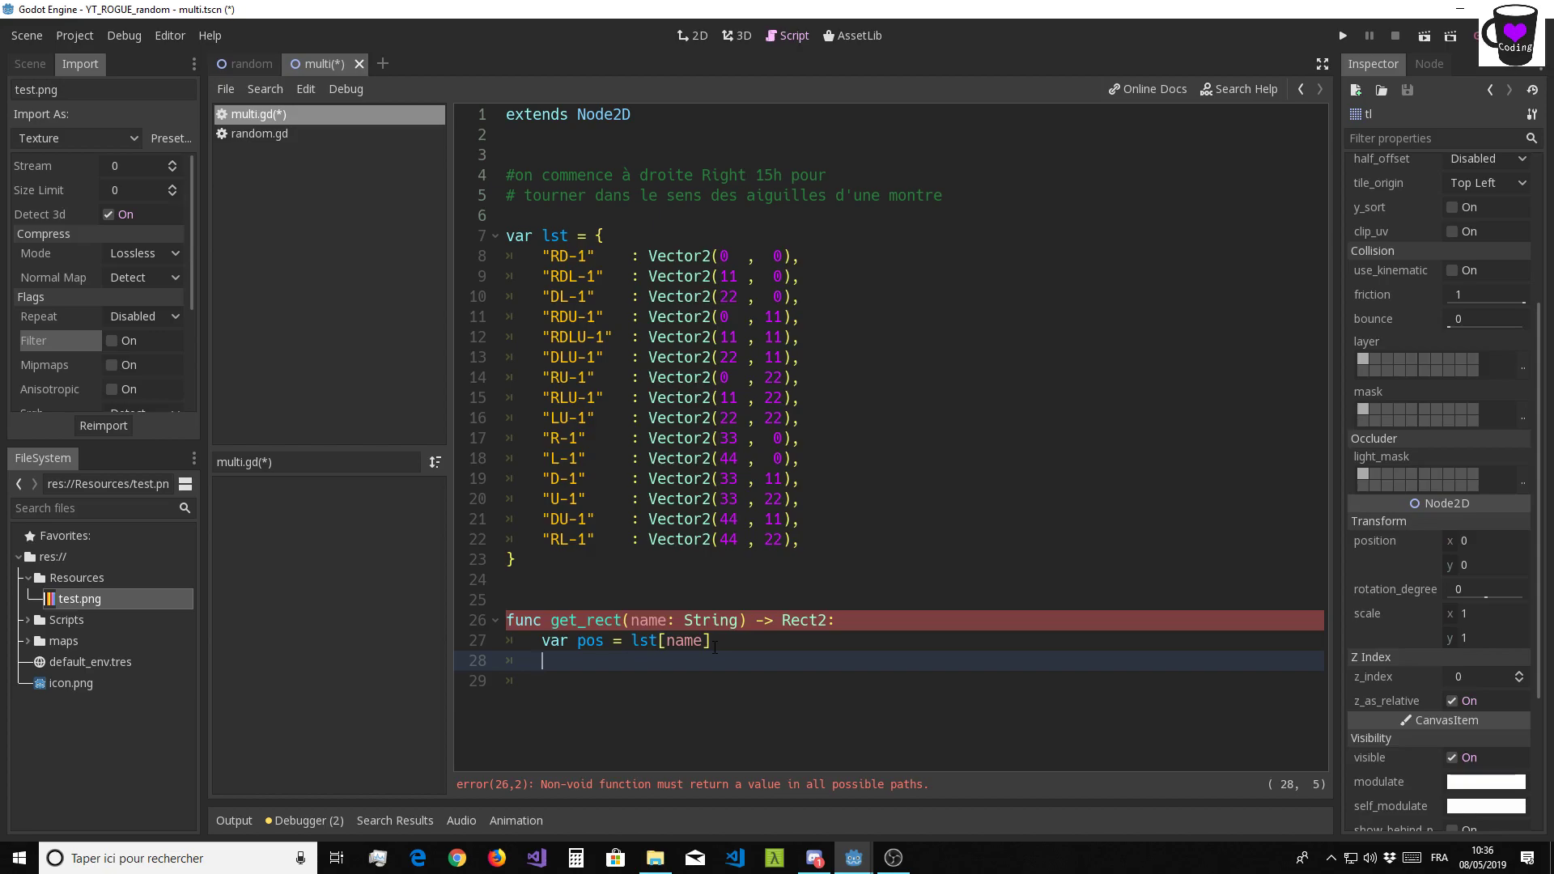
type("var ")
type("rct")
key("BackSpace")
key("BackSpace")
type("e")
type("ct: Re")
type("c")
key("Return")
key("Return")
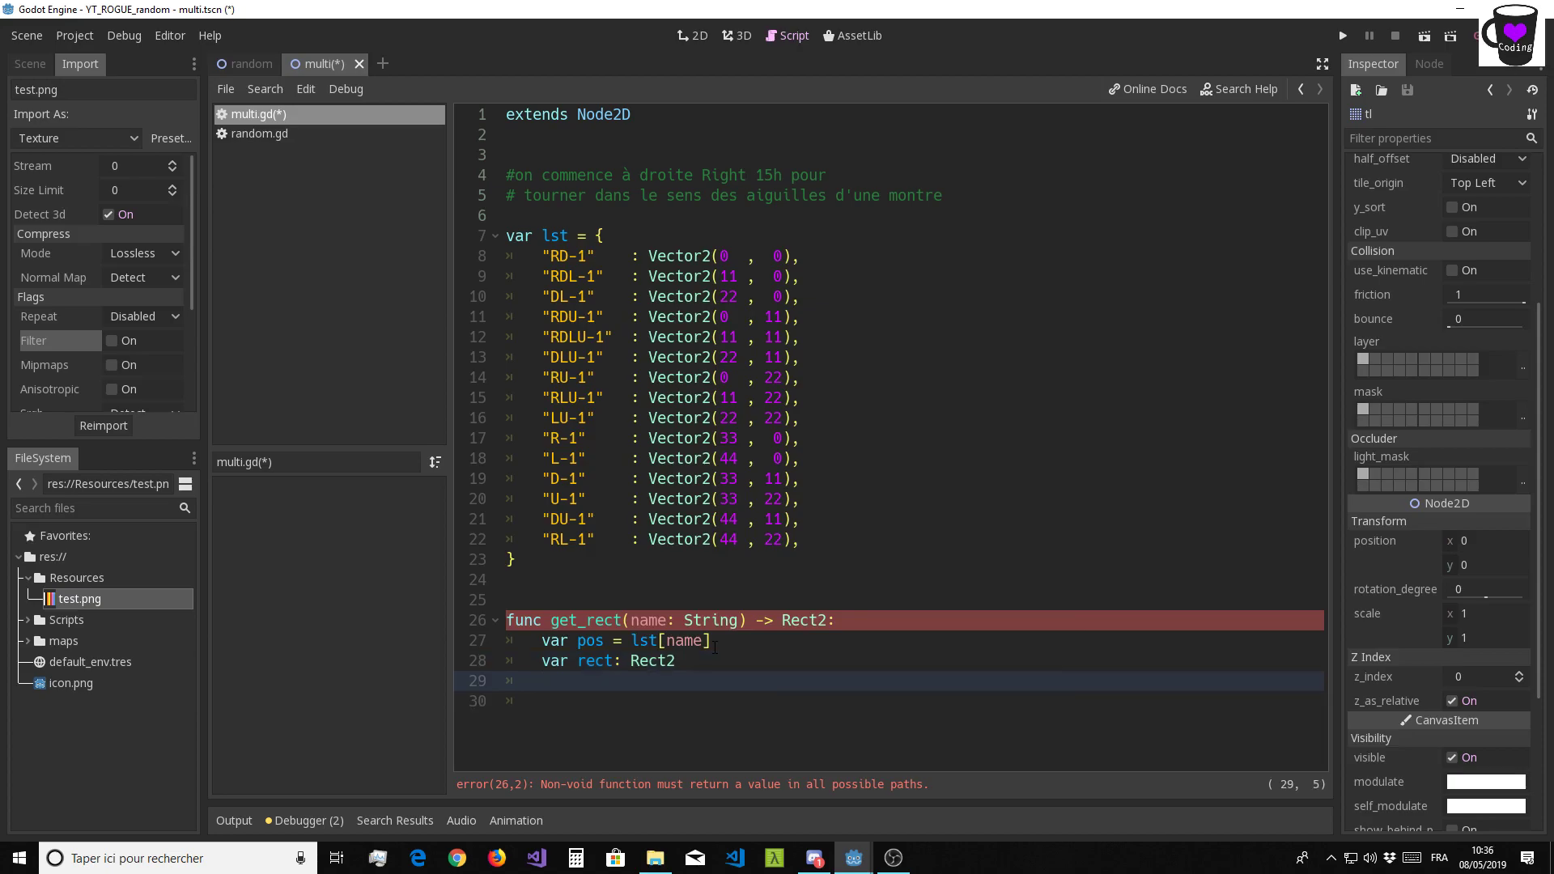
type("rect.po")
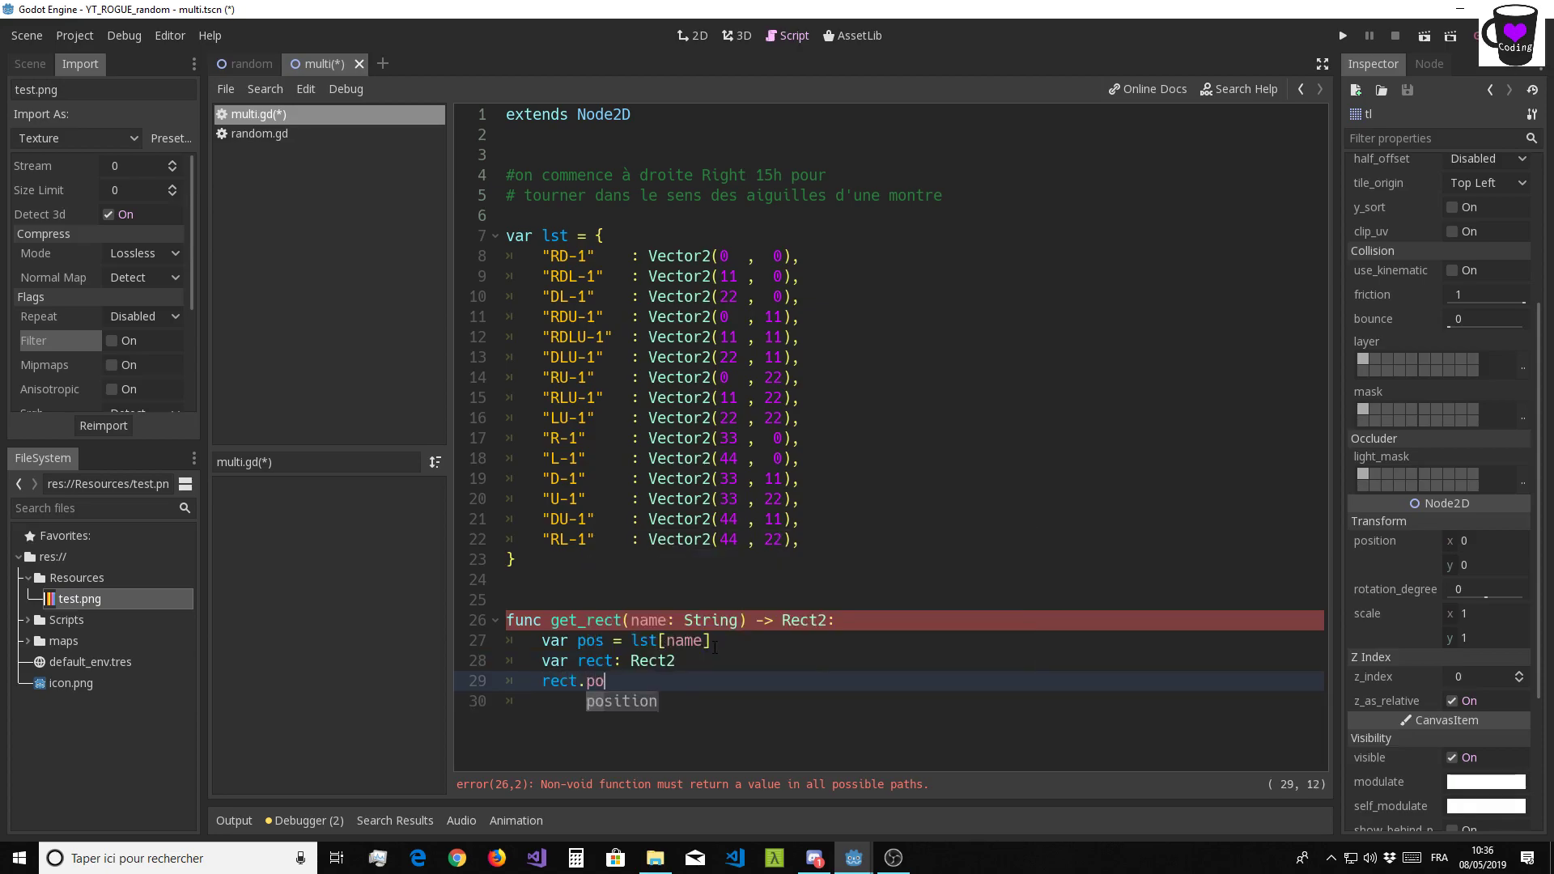
key("Return")
type("= po")
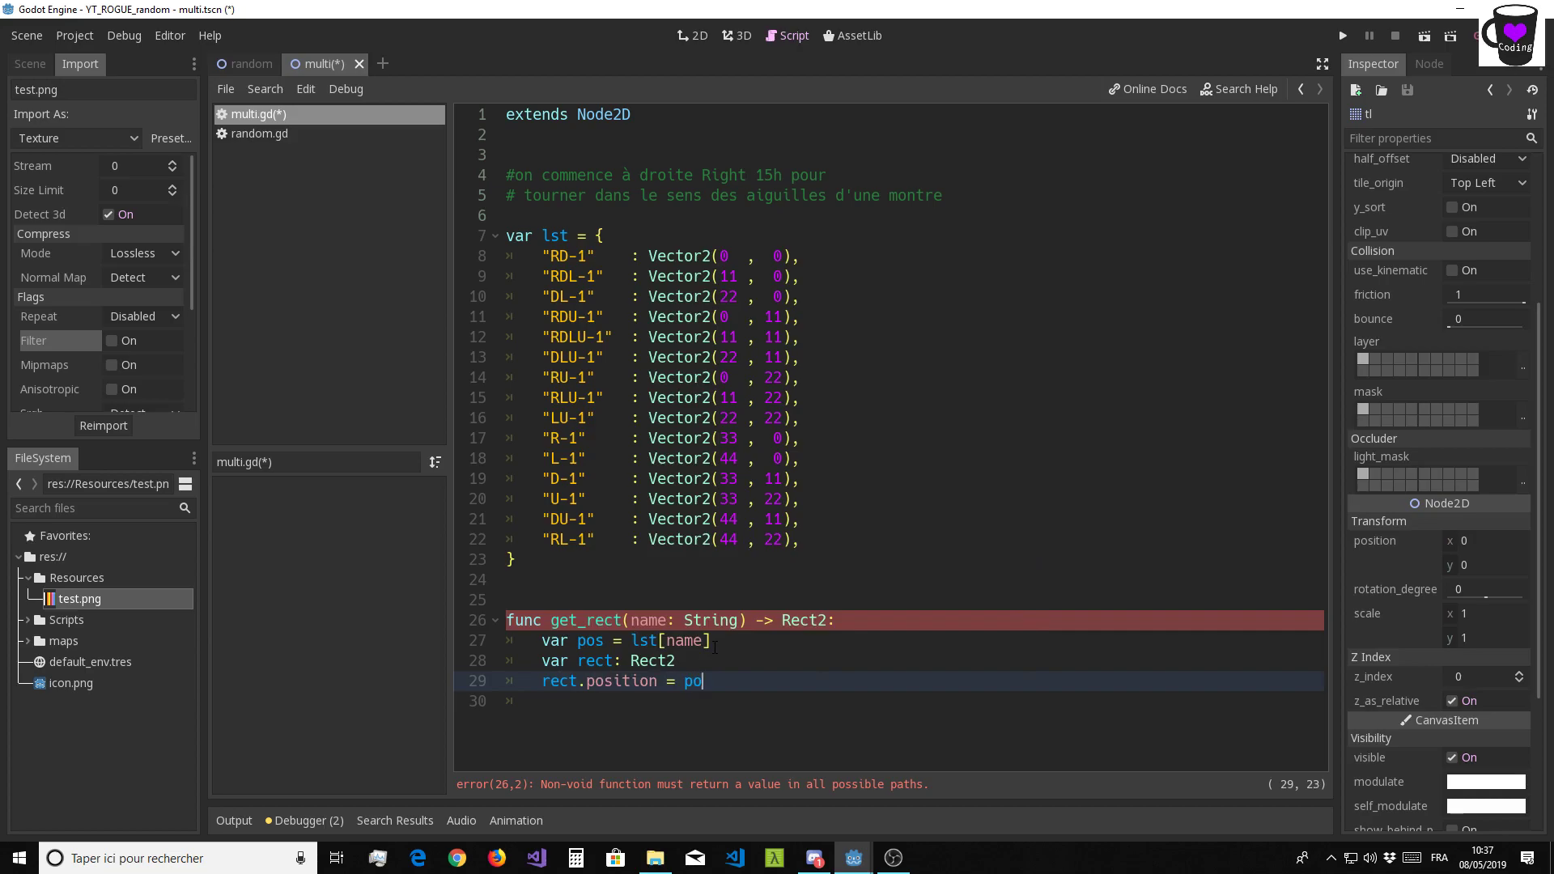
type("s")
key("Return")
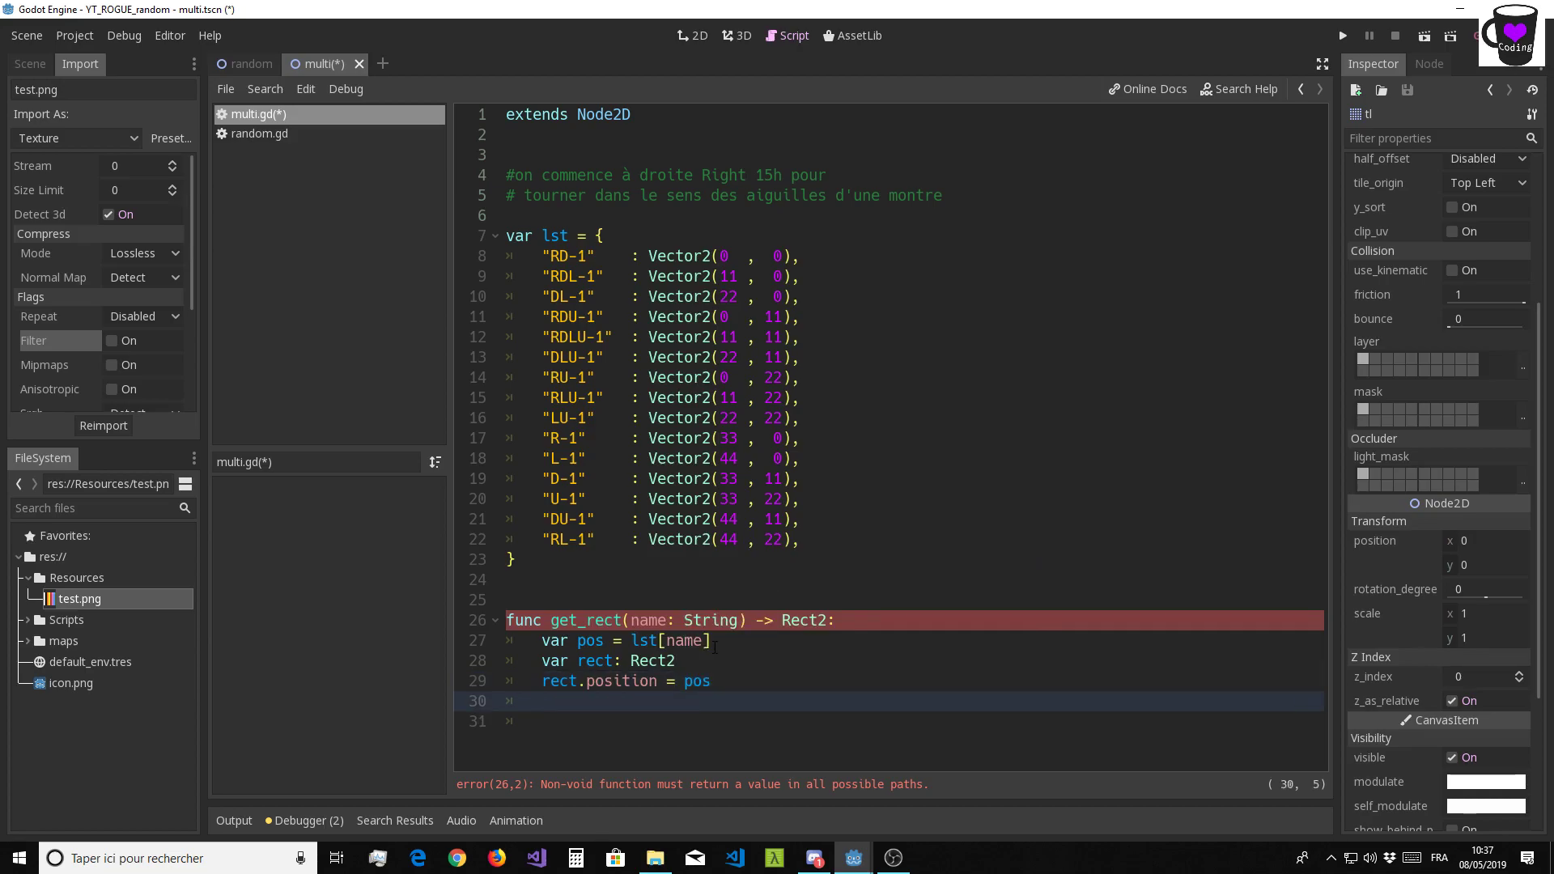
Add 'rect.size = Vector2(10,10)' and a final 'return rect' line
type("rect.s")
type("ize")
key("Return")
key("BackSpace")
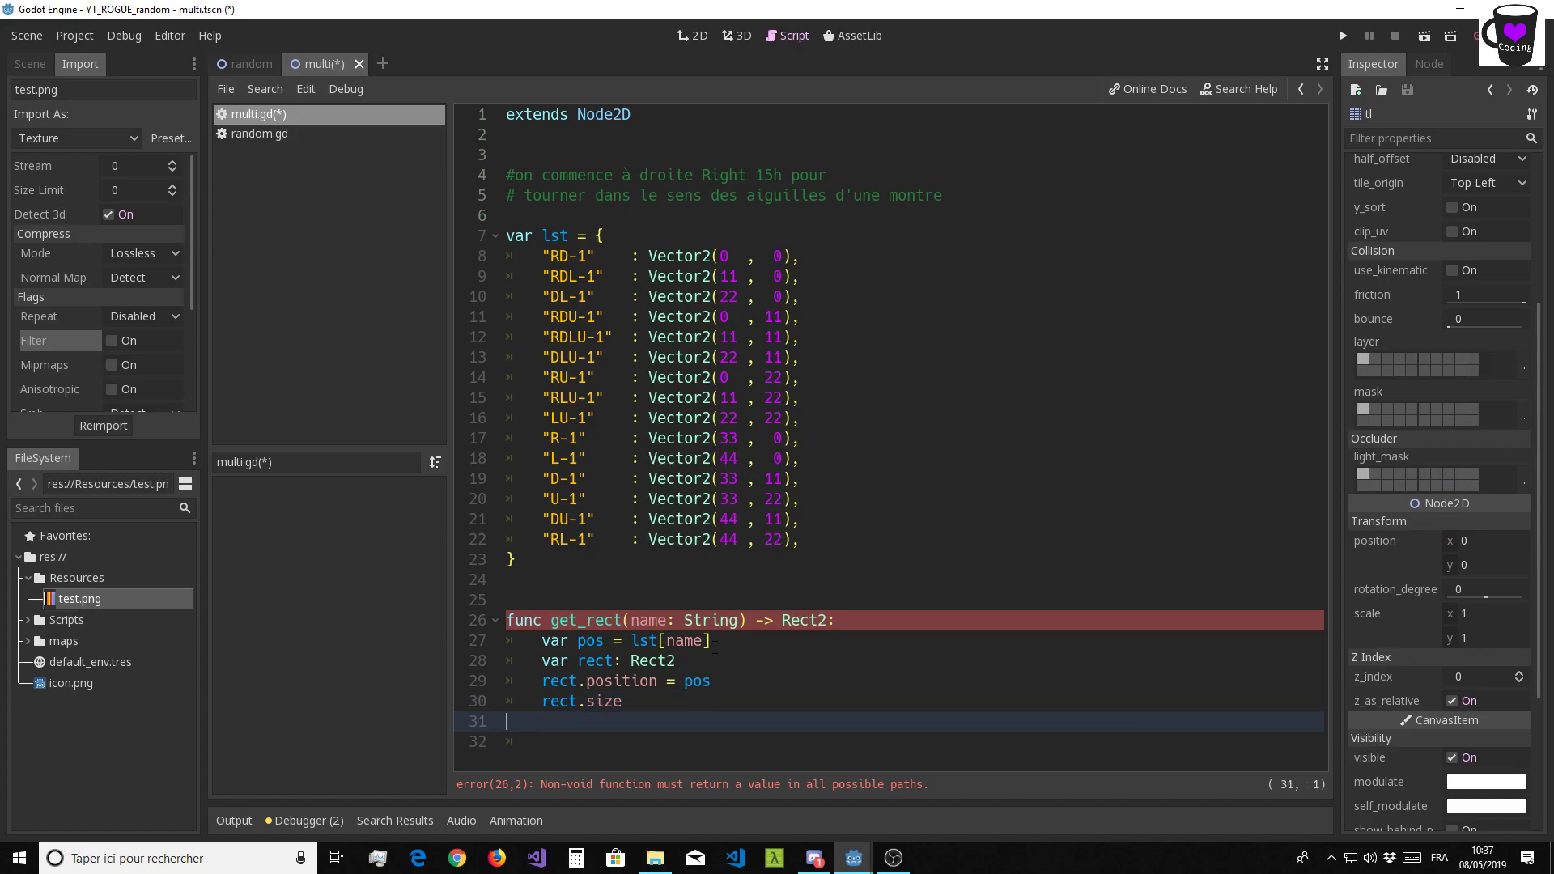
key("BackSpace")
type("= Ve")
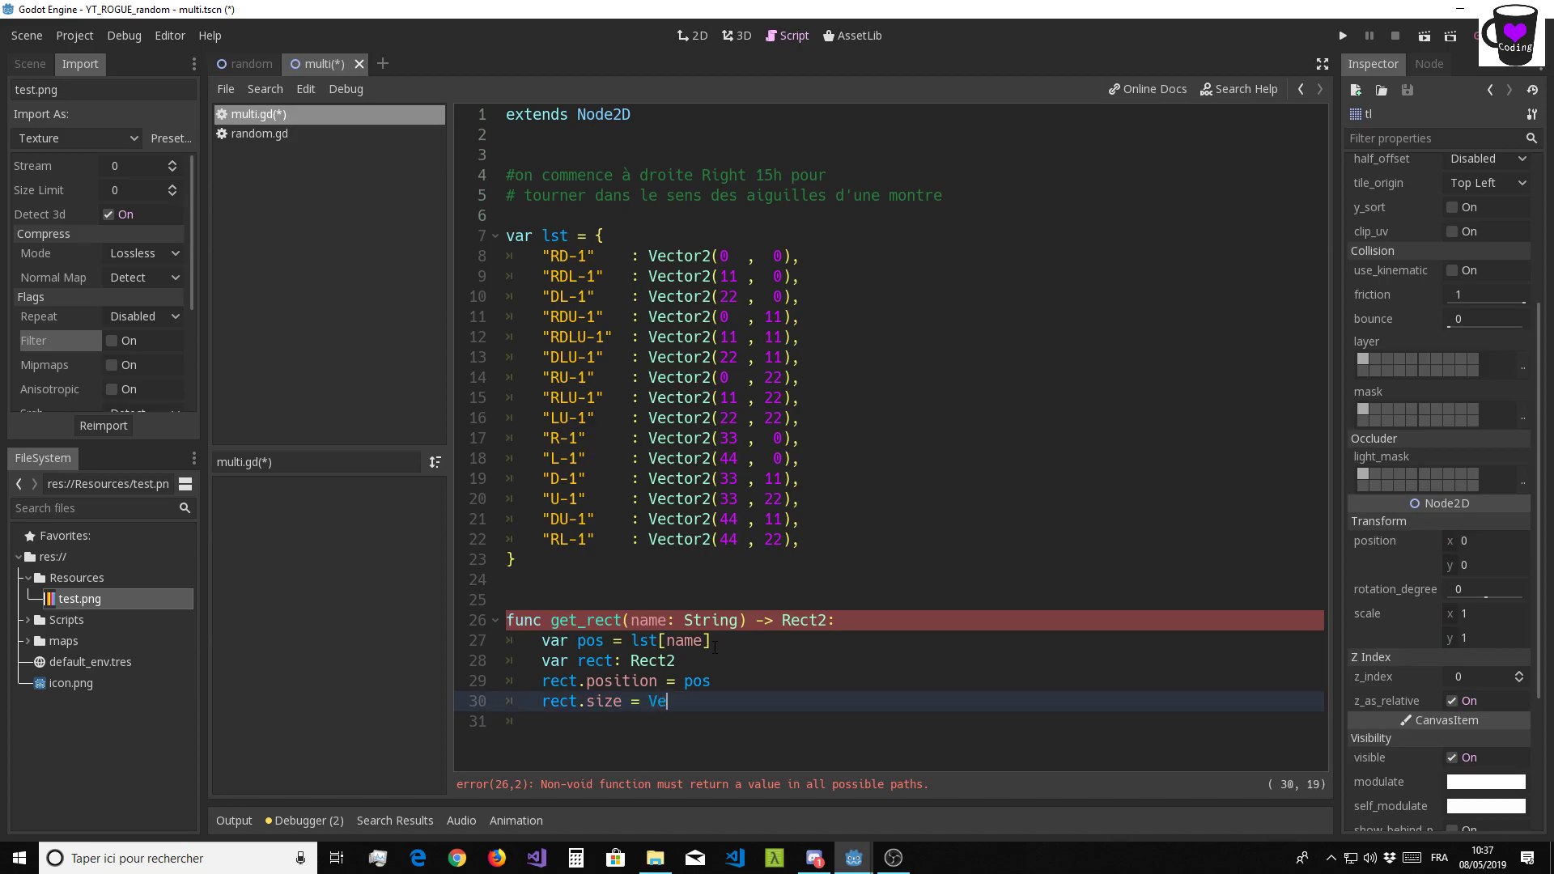
type("ctor2")
type("(1")
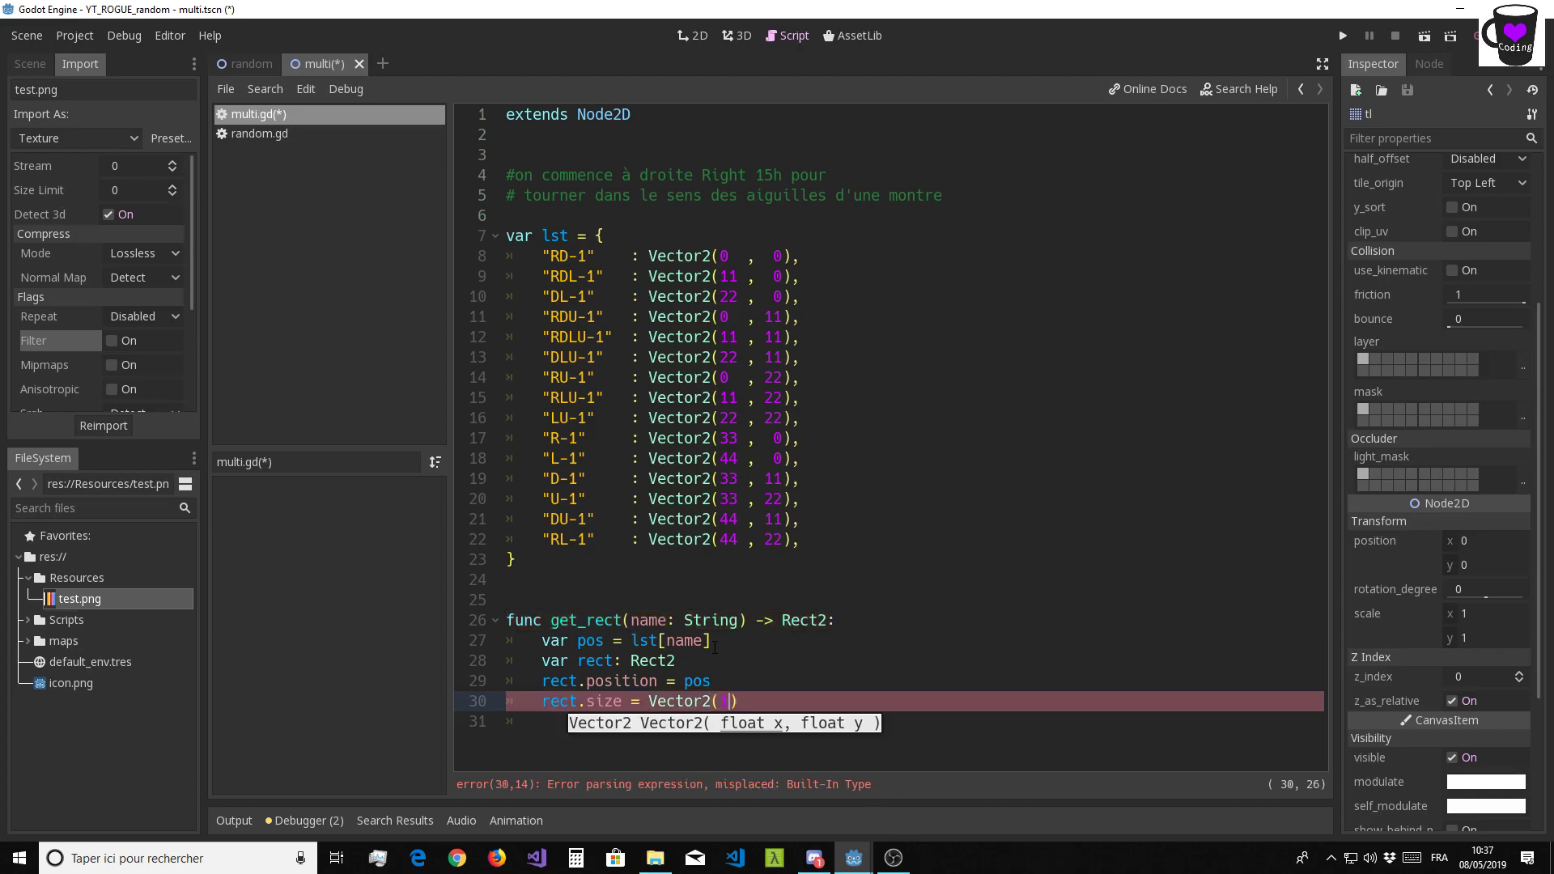
type("0,10")
left_click(894, 627)
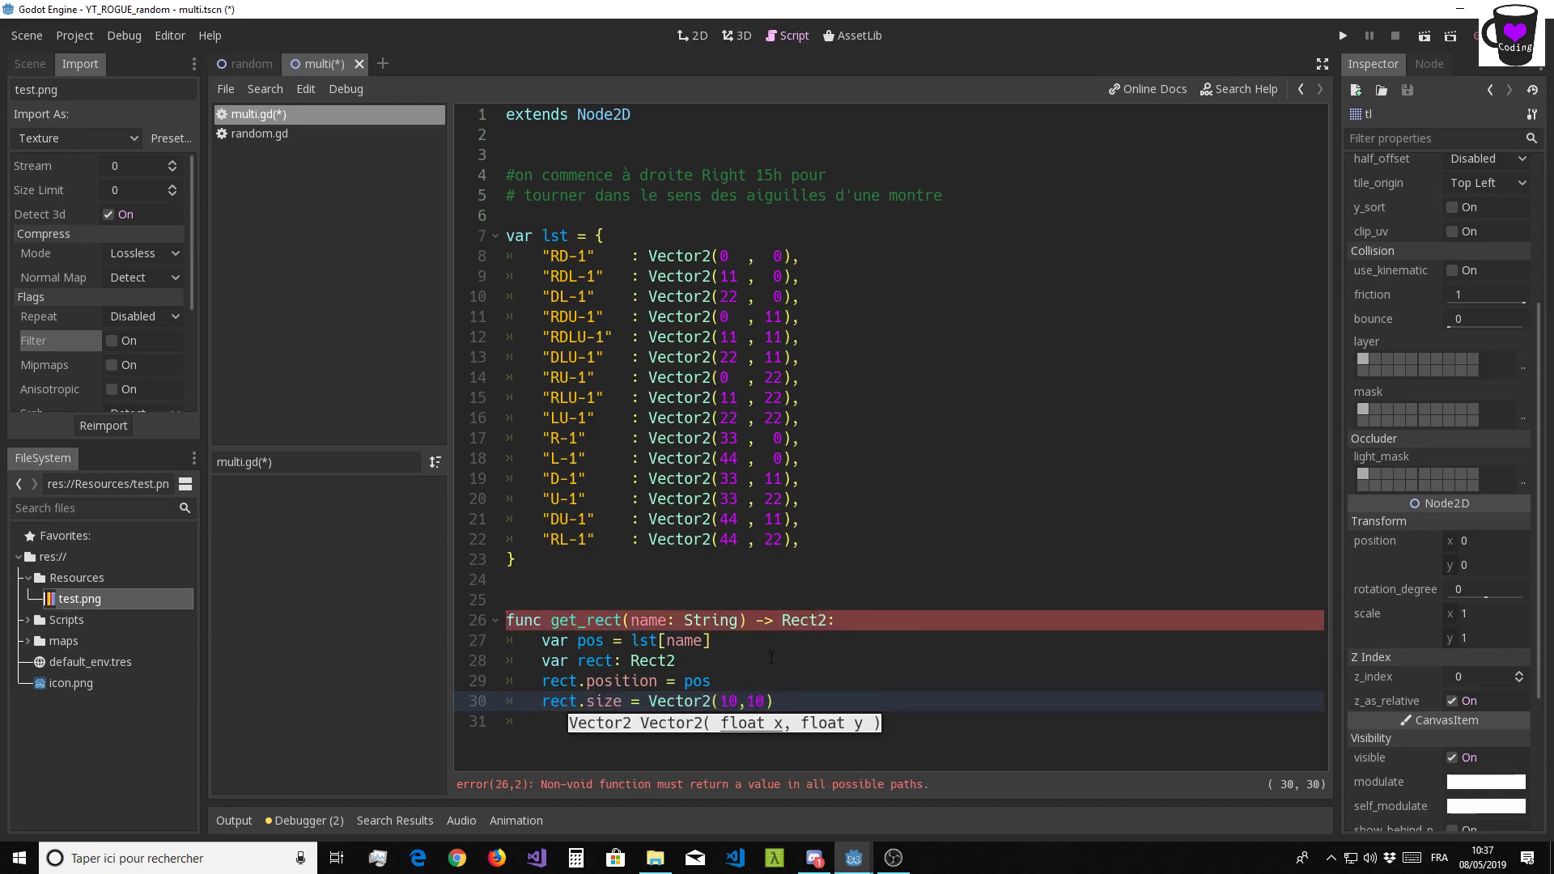
left_click(817, 708)
key("Return")
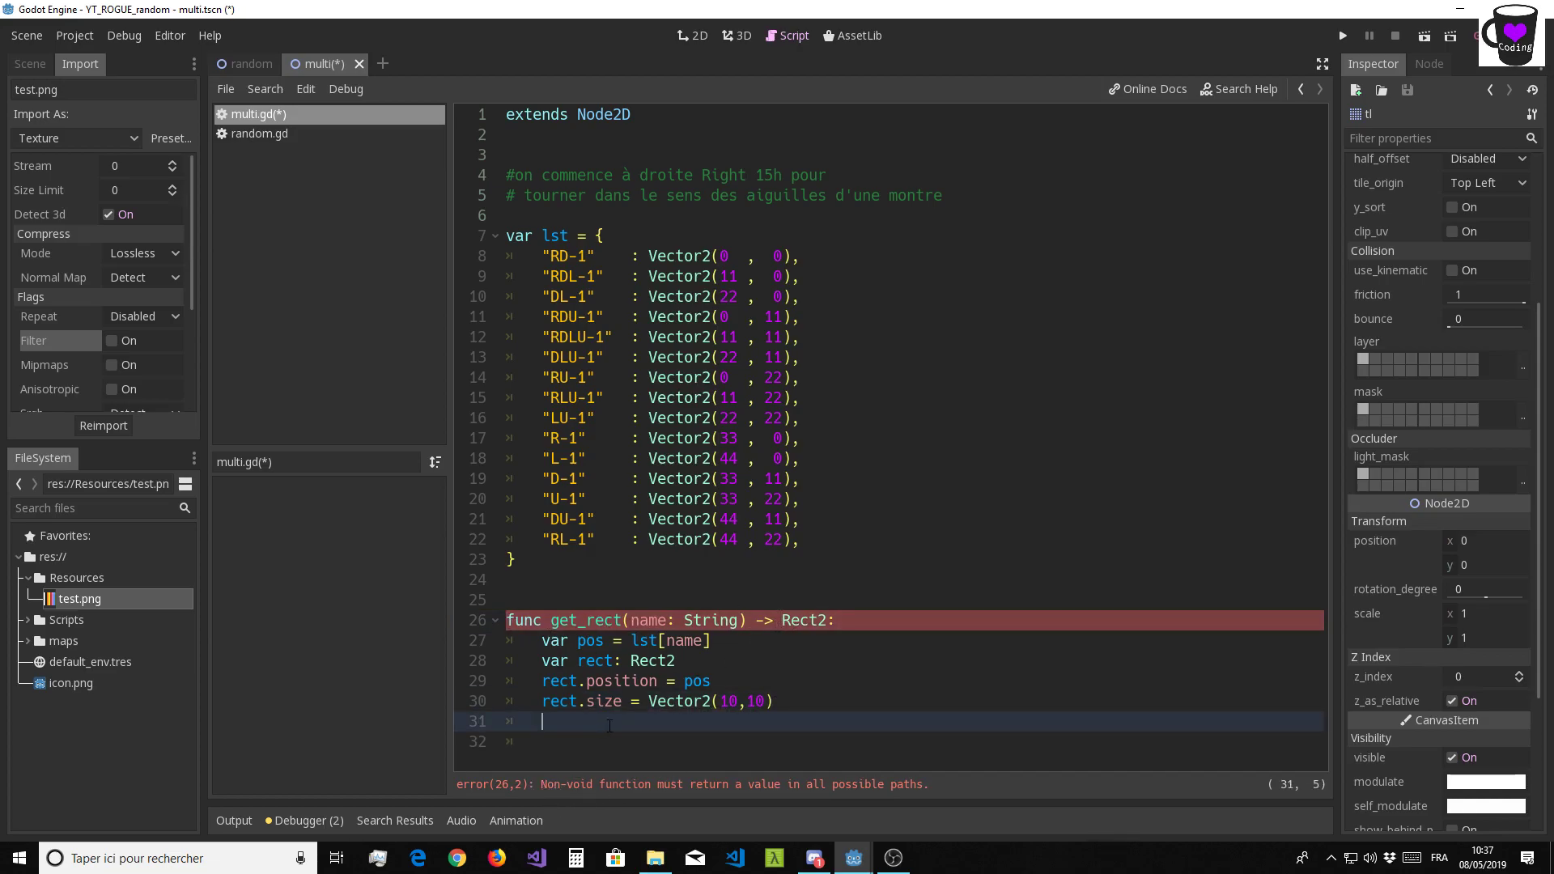
type("return ")
type("re")
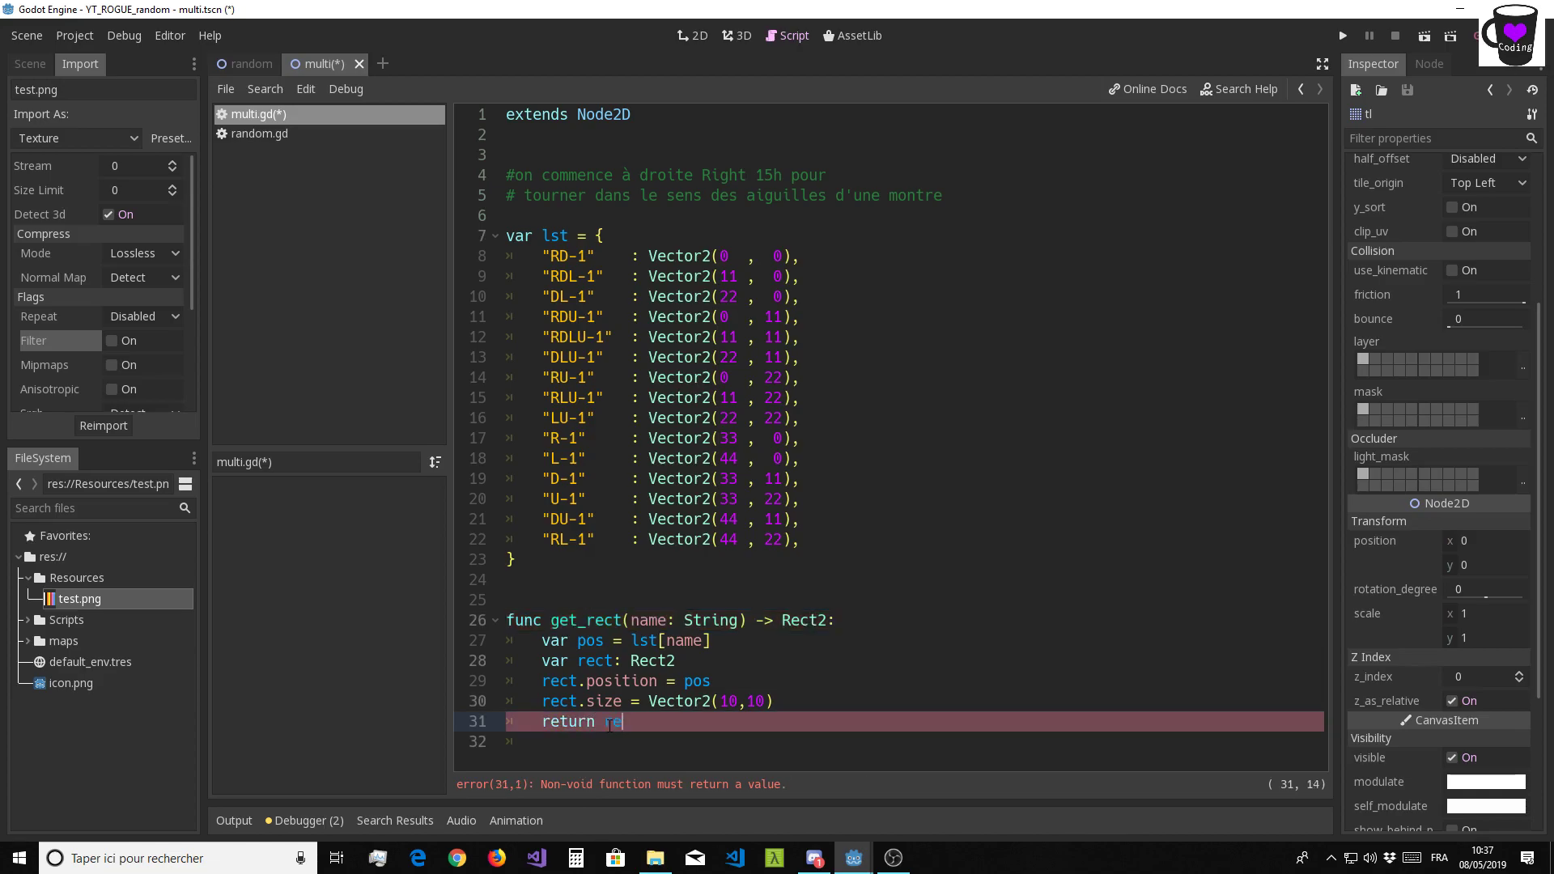
type("ct")
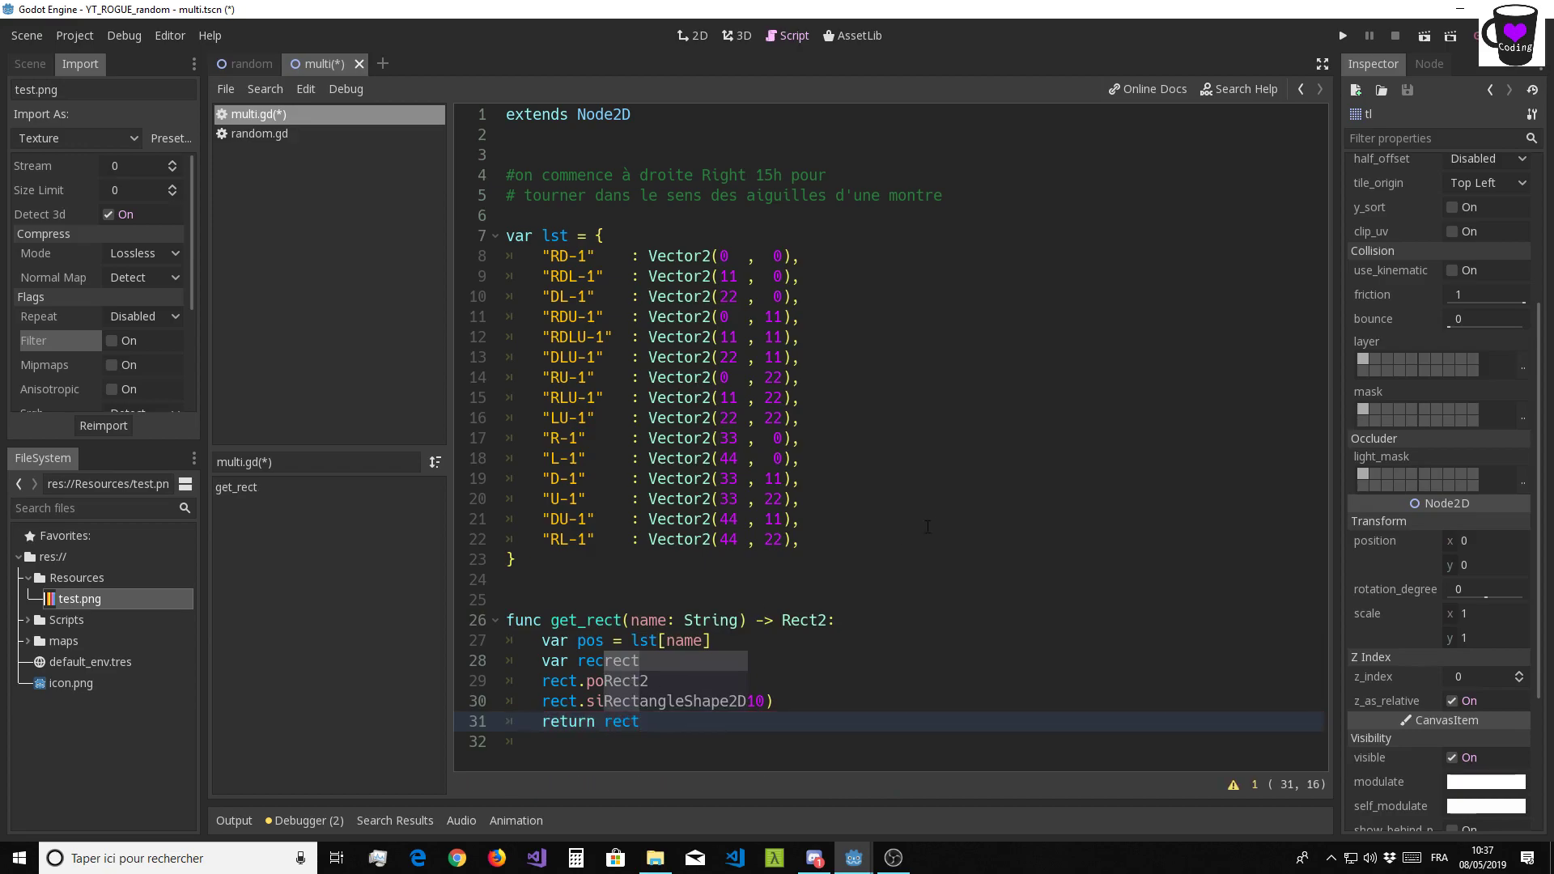
left_click(931, 526)
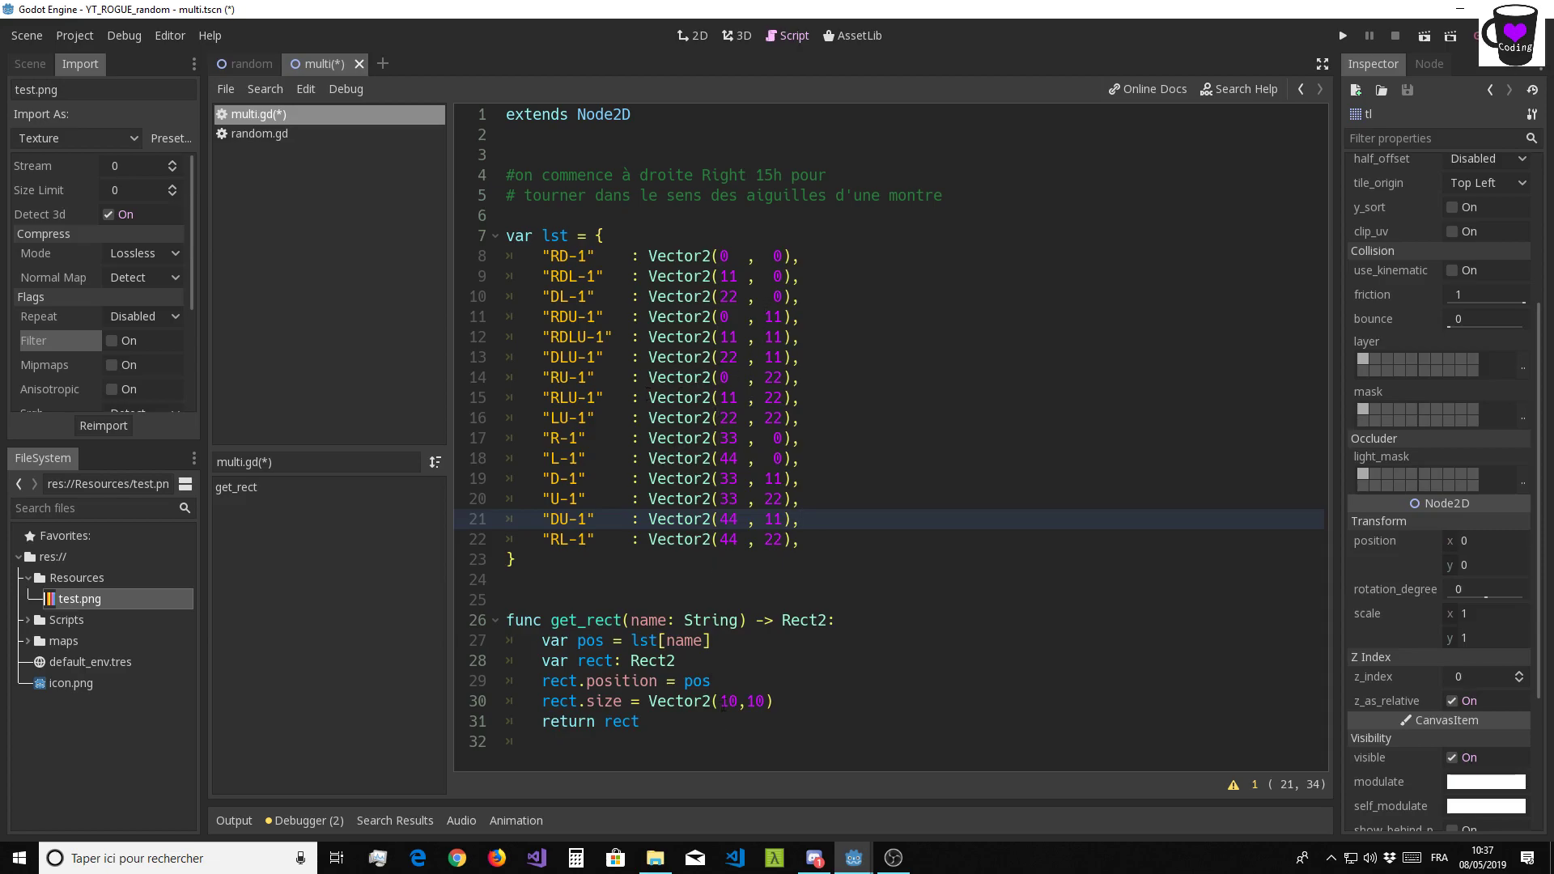
In the 2D view, paint a trial rectangle of black tiles below the room grid
left_click(691, 36)
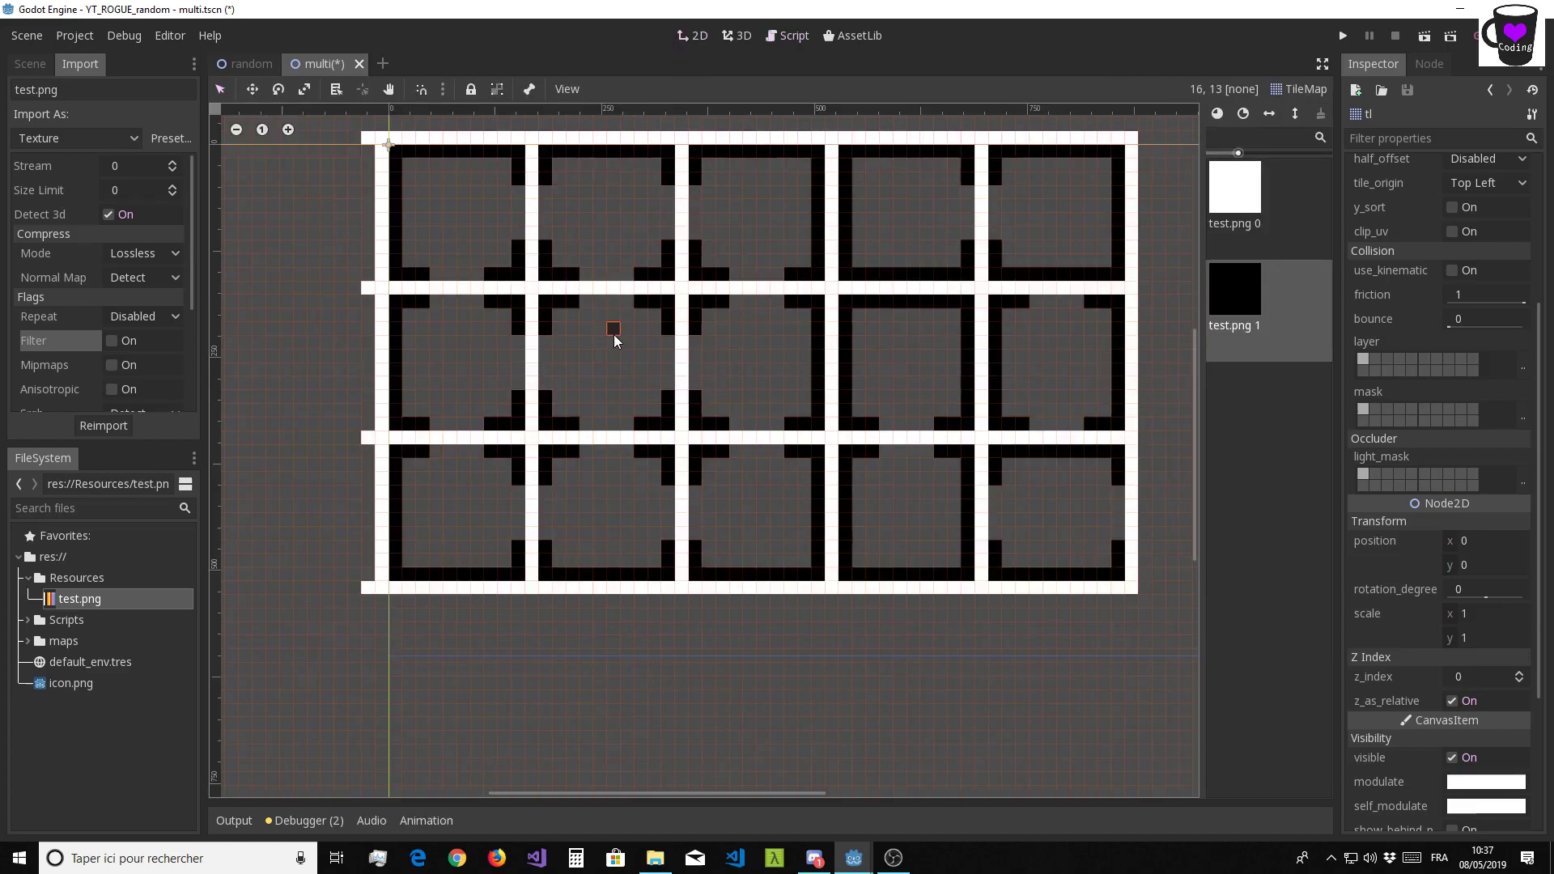
scroll(615, 490, "down", 3)
scroll(615, 491, "up", 1)
scroll(555, 458, "up", 1)
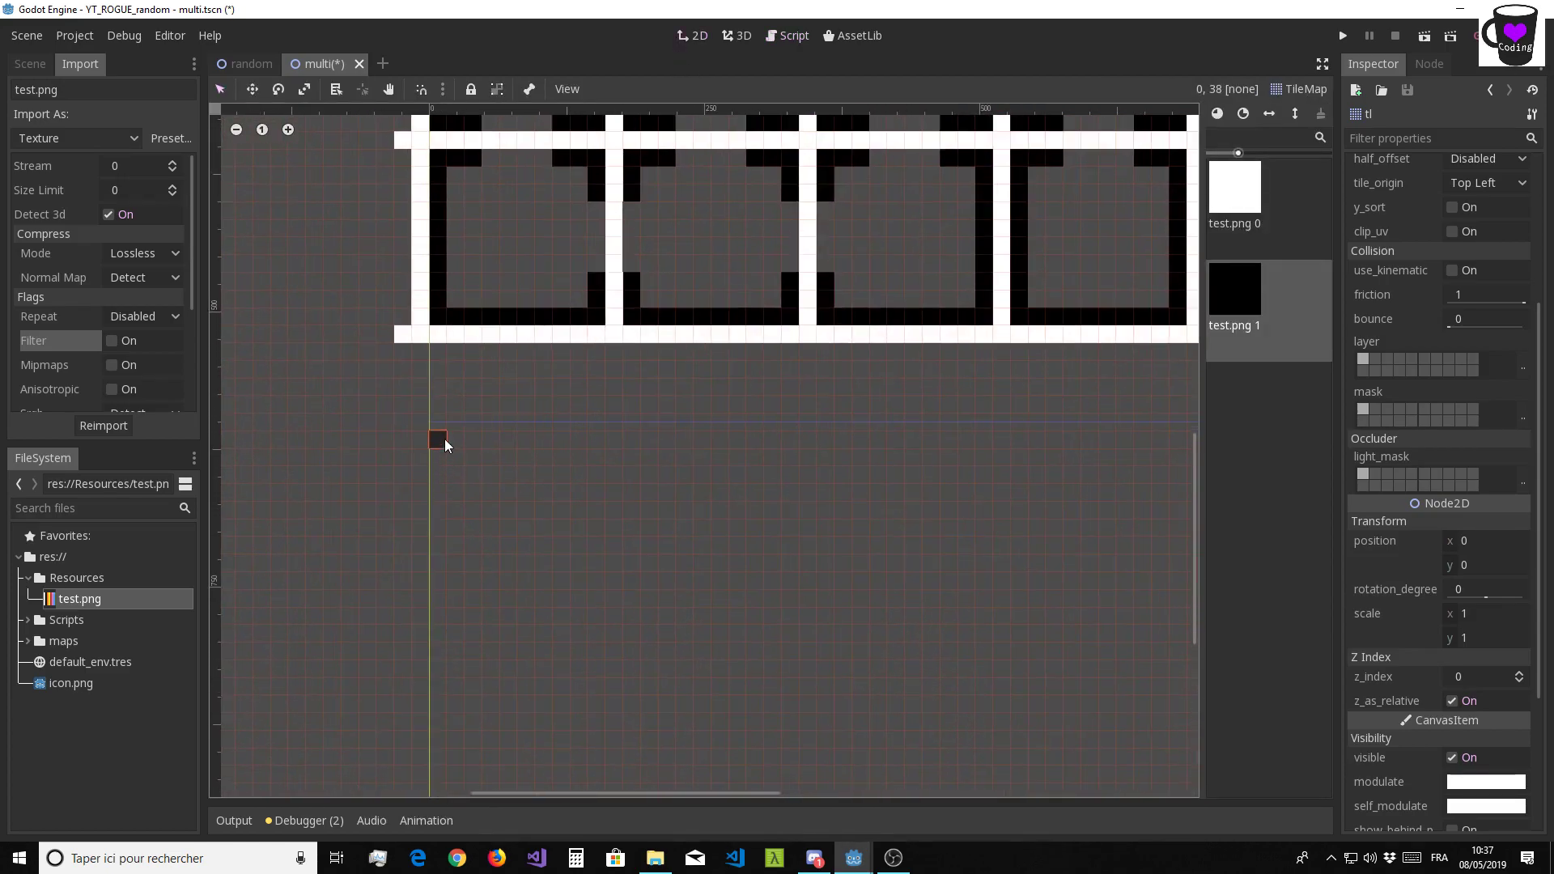
mouse_move(437, 440)
left_mouse_down()
mouse_move(720, 440)
mouse_move(720, 615)
mouse_move(438, 616)
mouse_move(438, 446)
left_mouse_up()
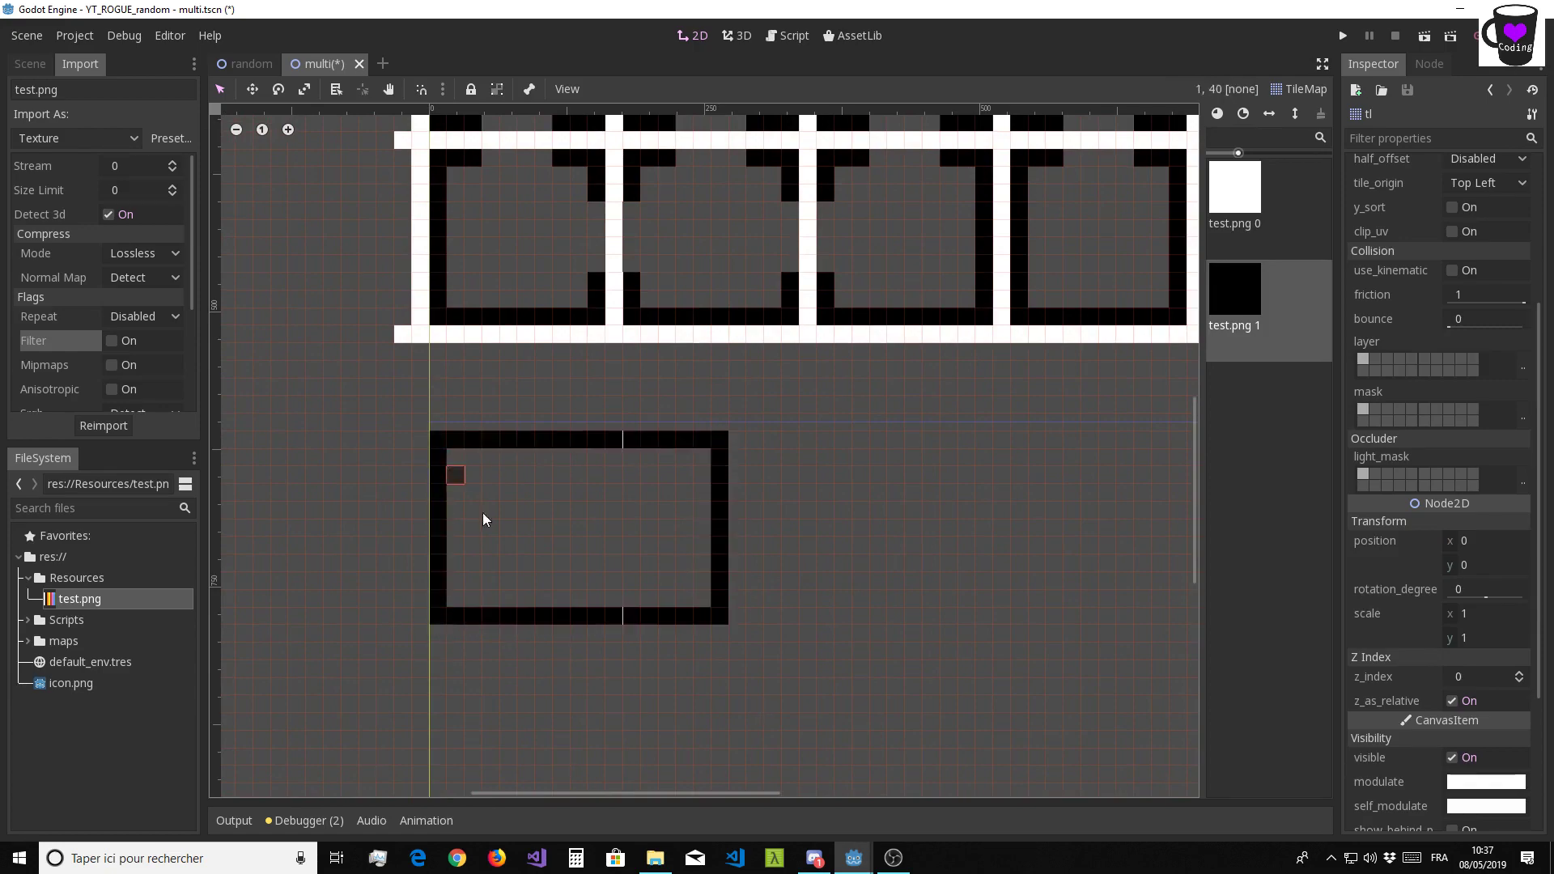
scroll(629, 534, "up", 1)
middle_click_drag(631, 531, 739, 510)
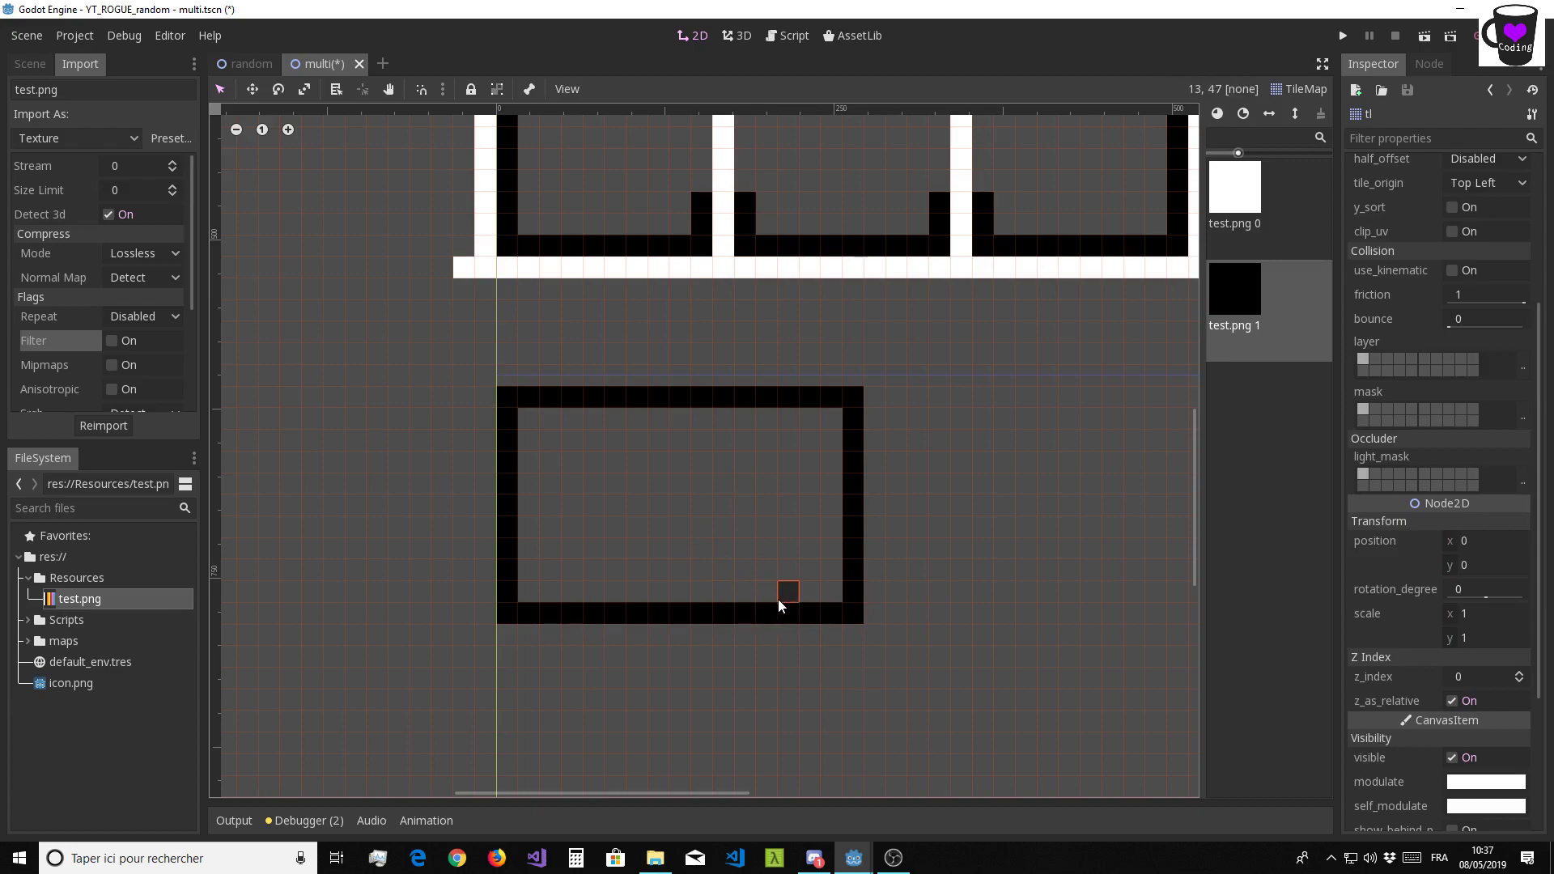
Open gaps in the trial rectangle's right and bottom walls and paint a row beneath it
right_click_drag(853, 548, 852, 458)
right_click_drag(657, 611, 707, 611)
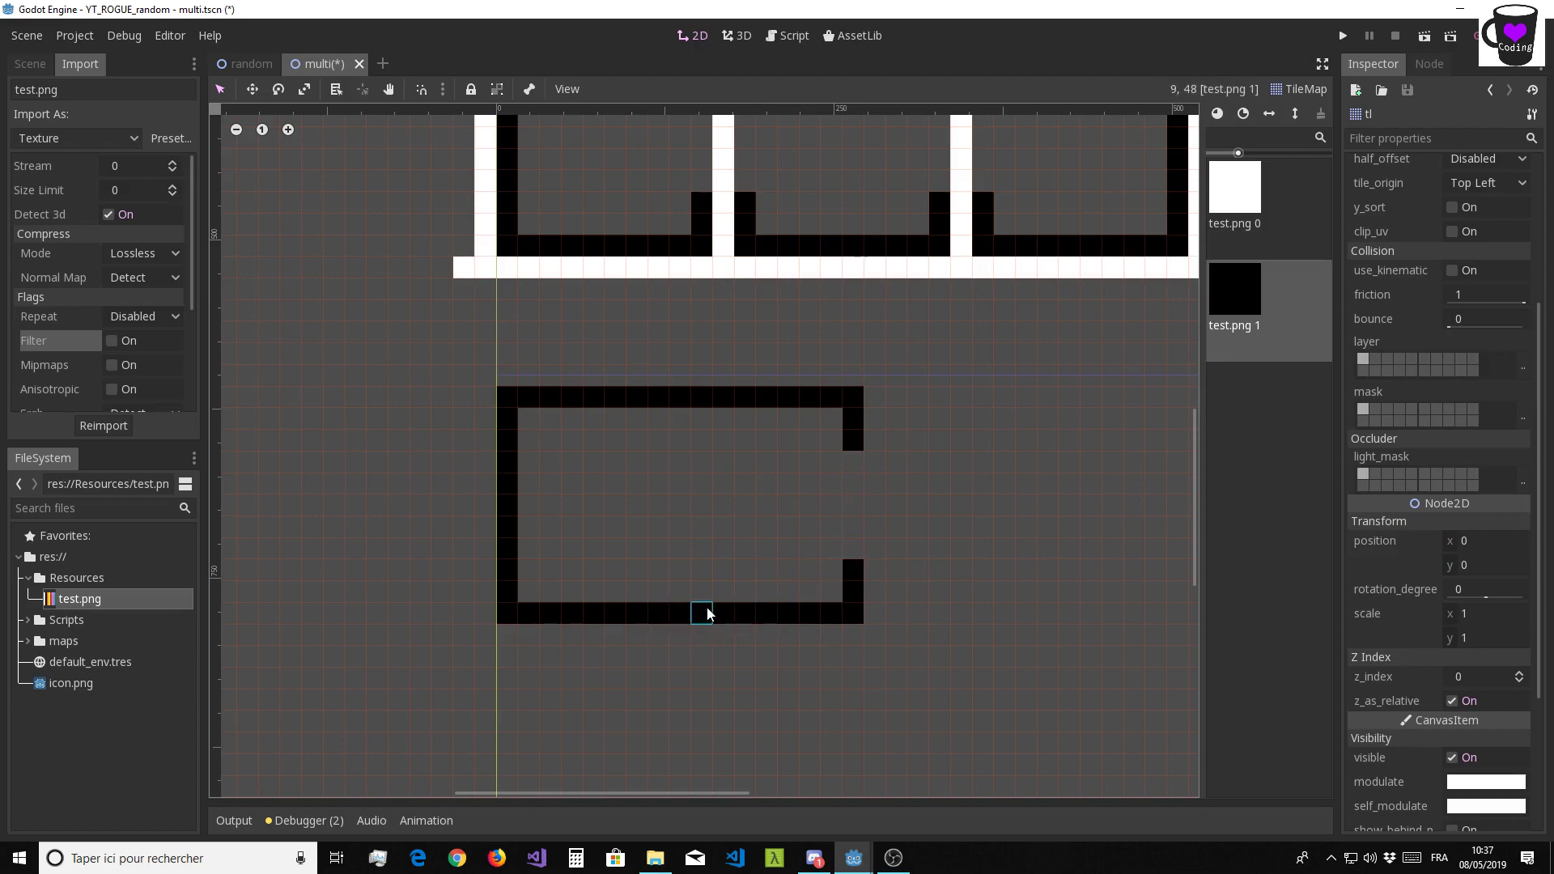
middle_click_drag(566, 680, 617, 531)
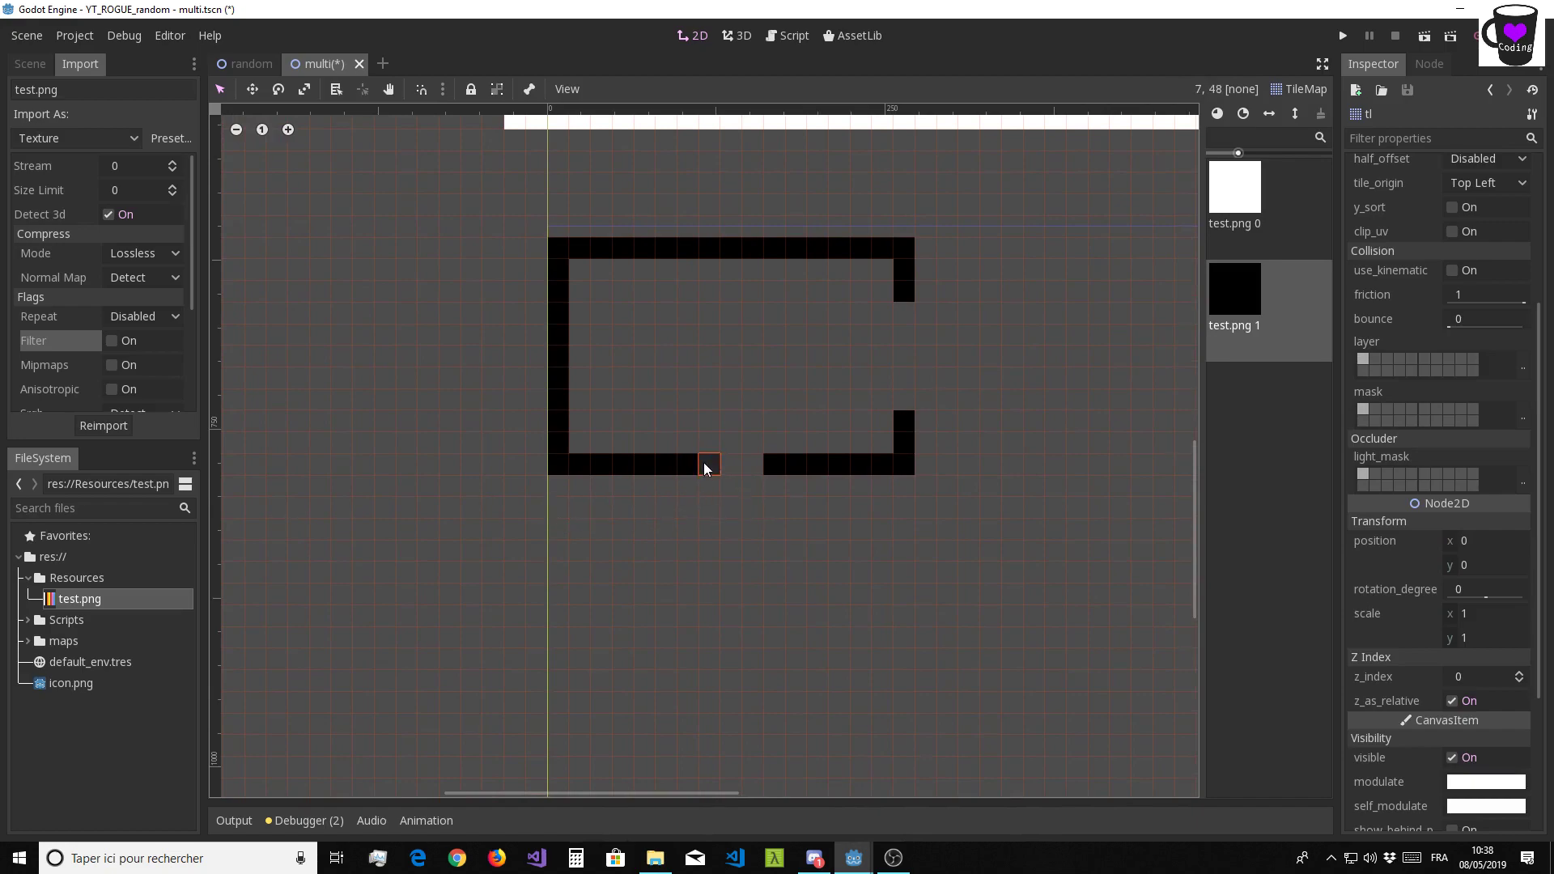
left_click_drag(557, 515, 603, 510)
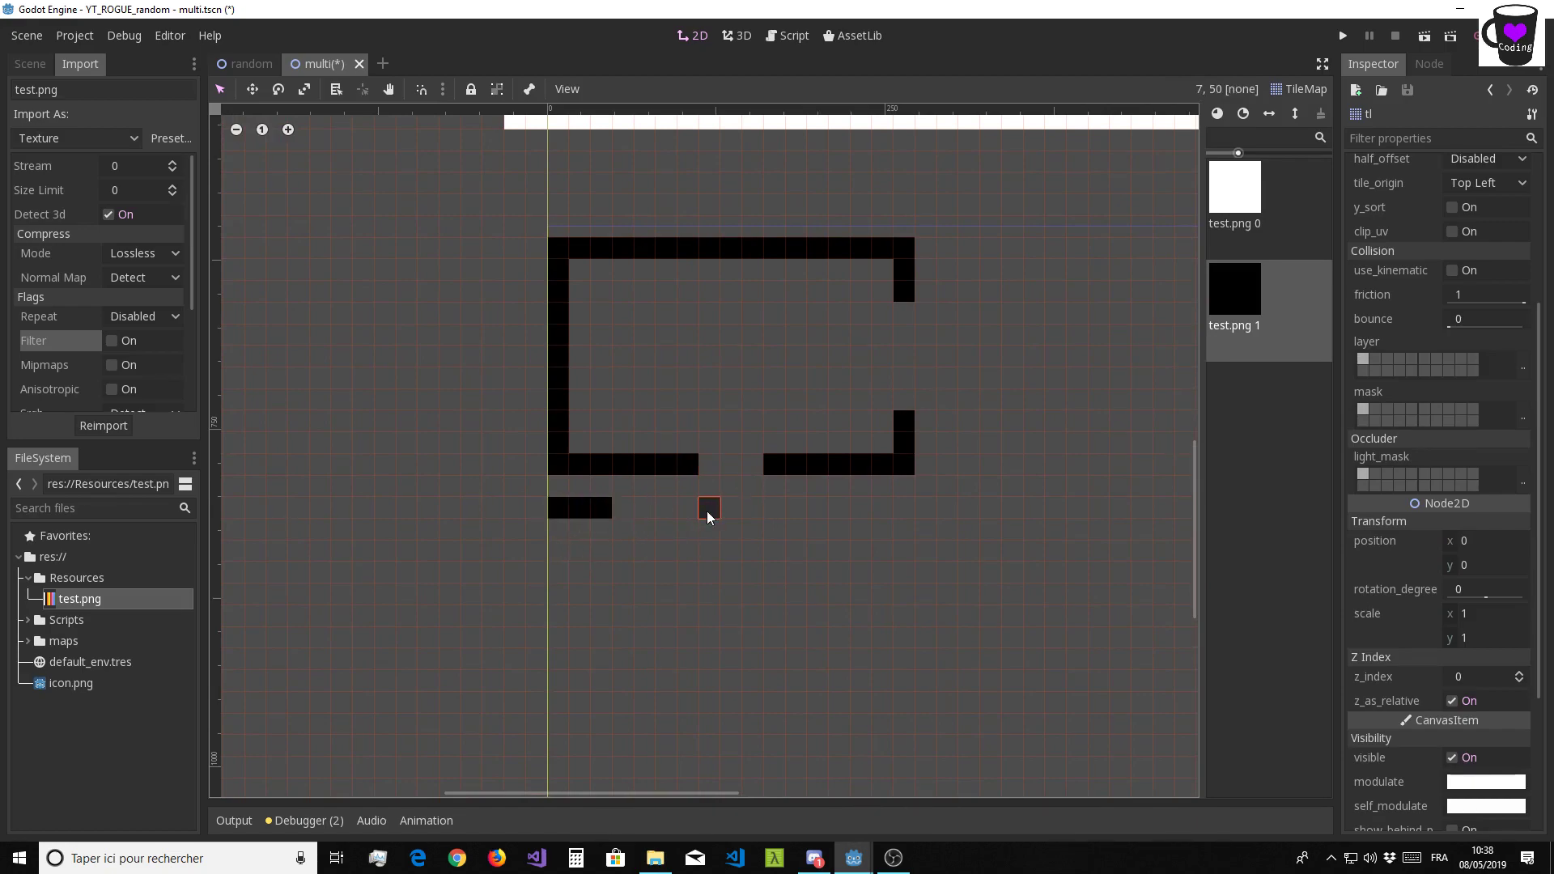
left_click_drag(708, 509, 902, 508)
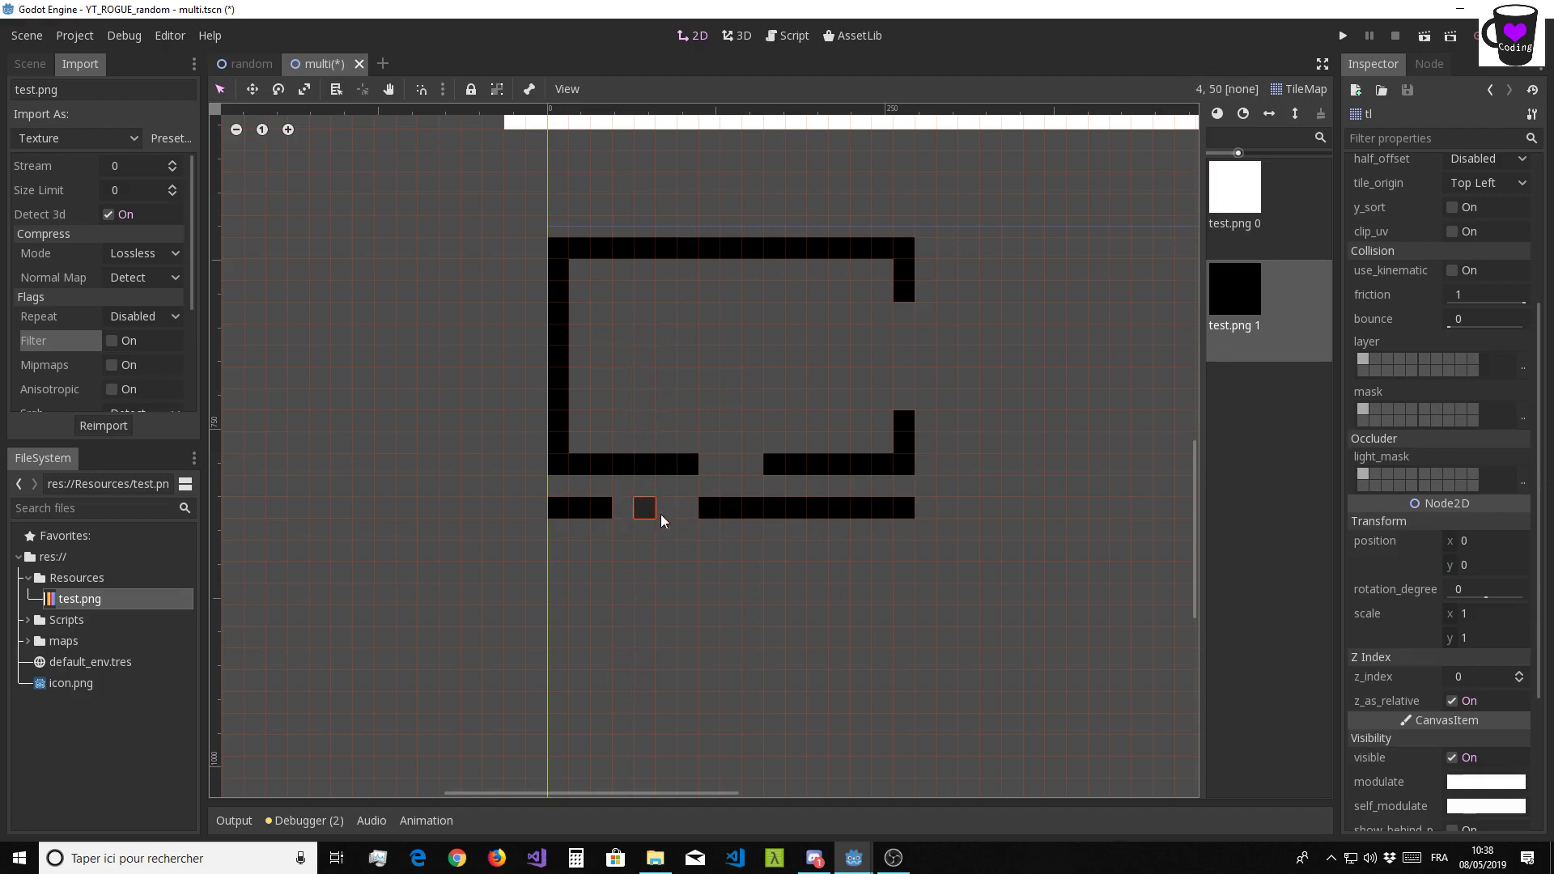
Erase the remaining trial tiles and recentre the full 5×3 room grid in view
right_click_drag(559, 510, 906, 511)
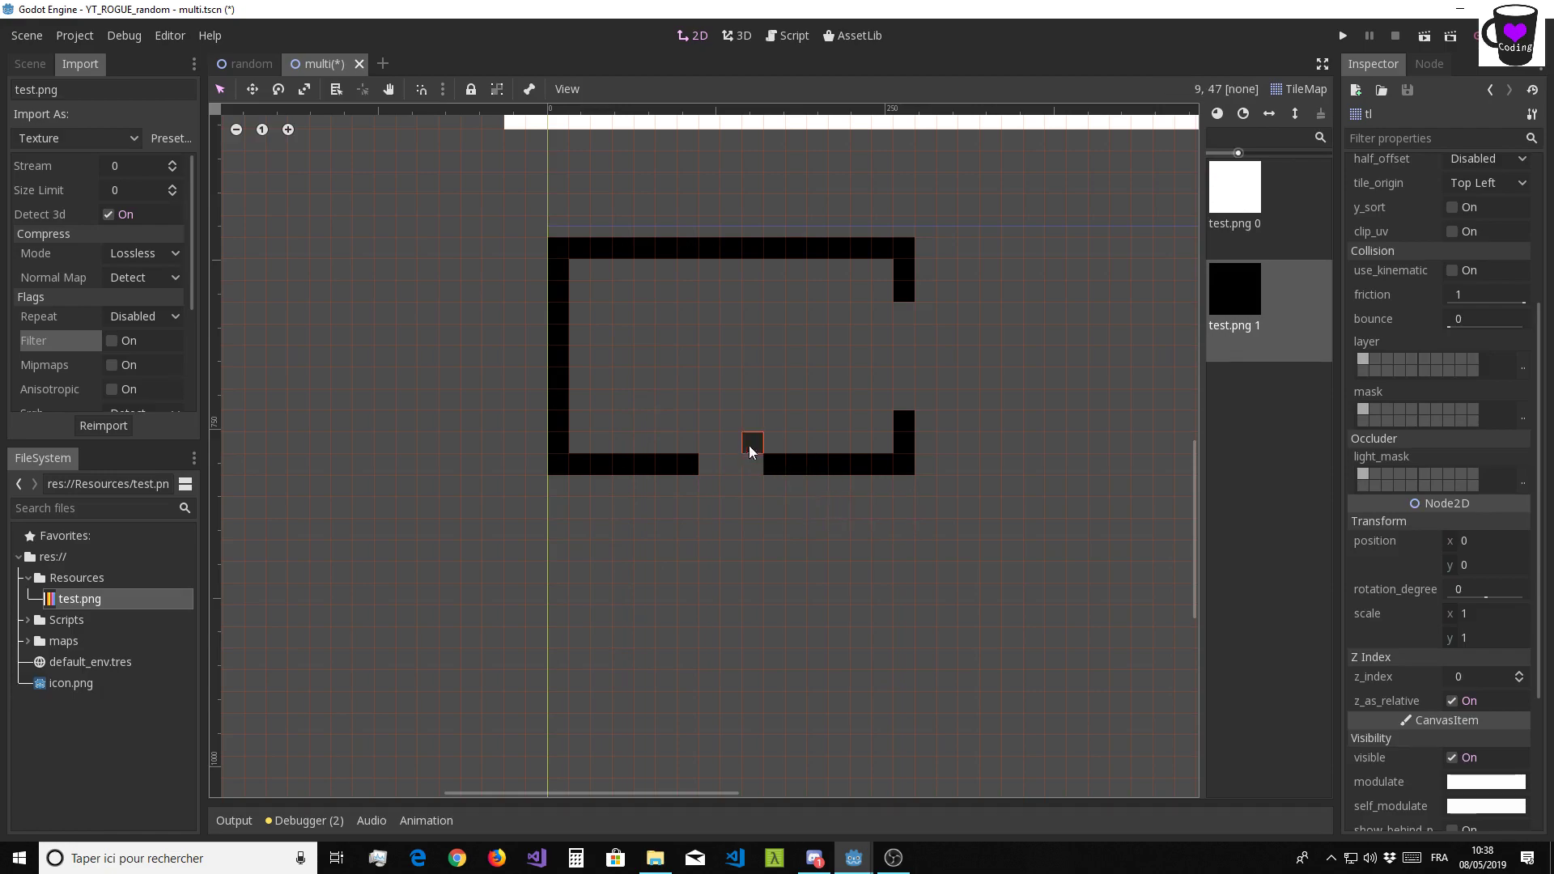
middle_click_drag(710, 448, 683, 579)
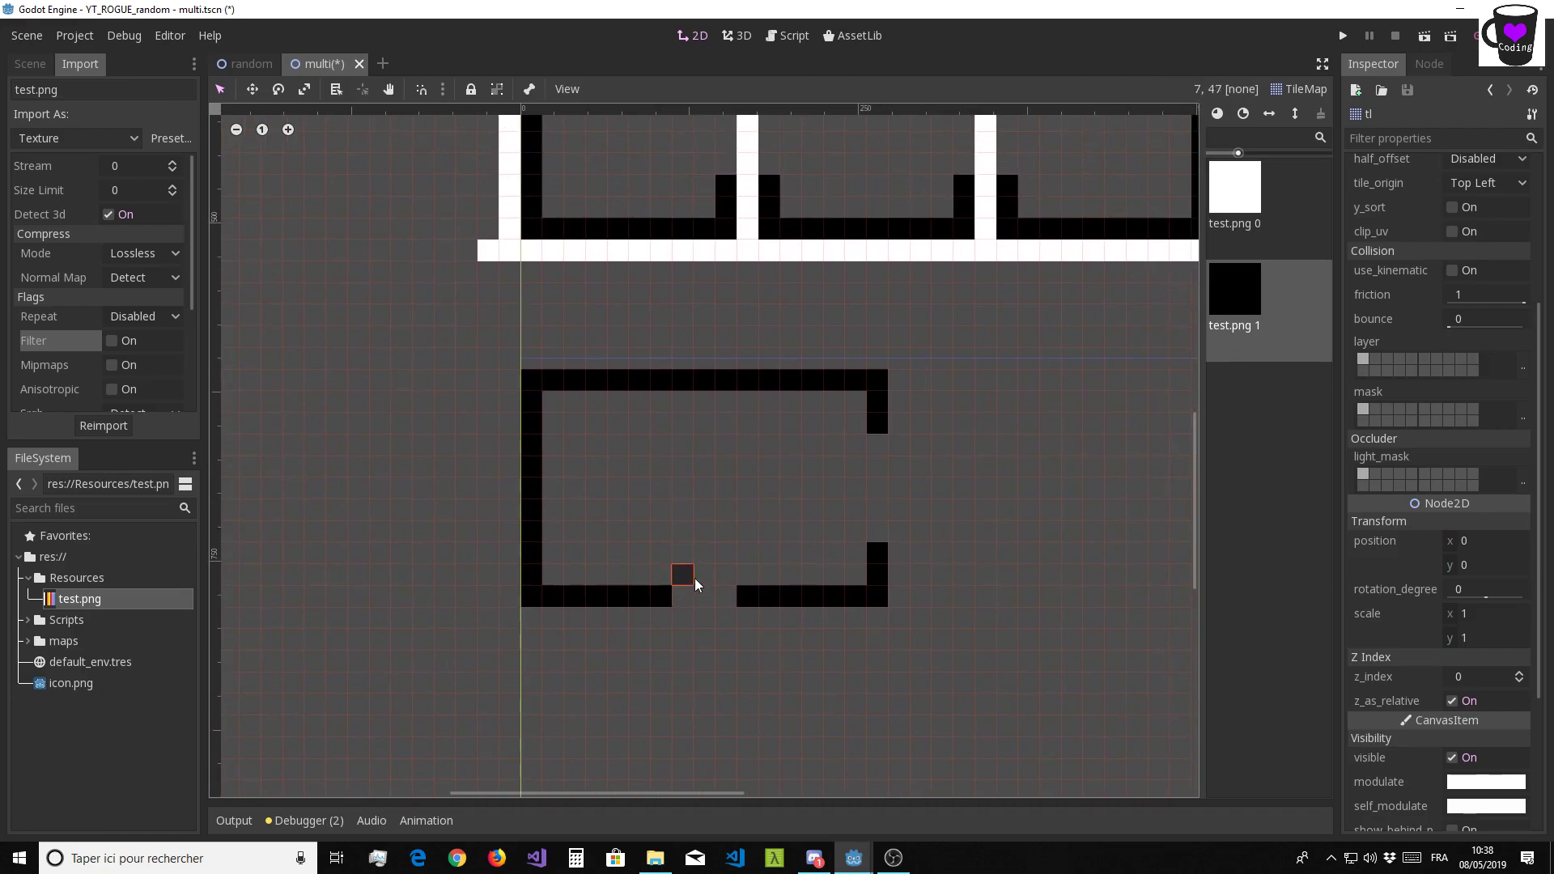
right_click_drag(676, 605, 560, 605)
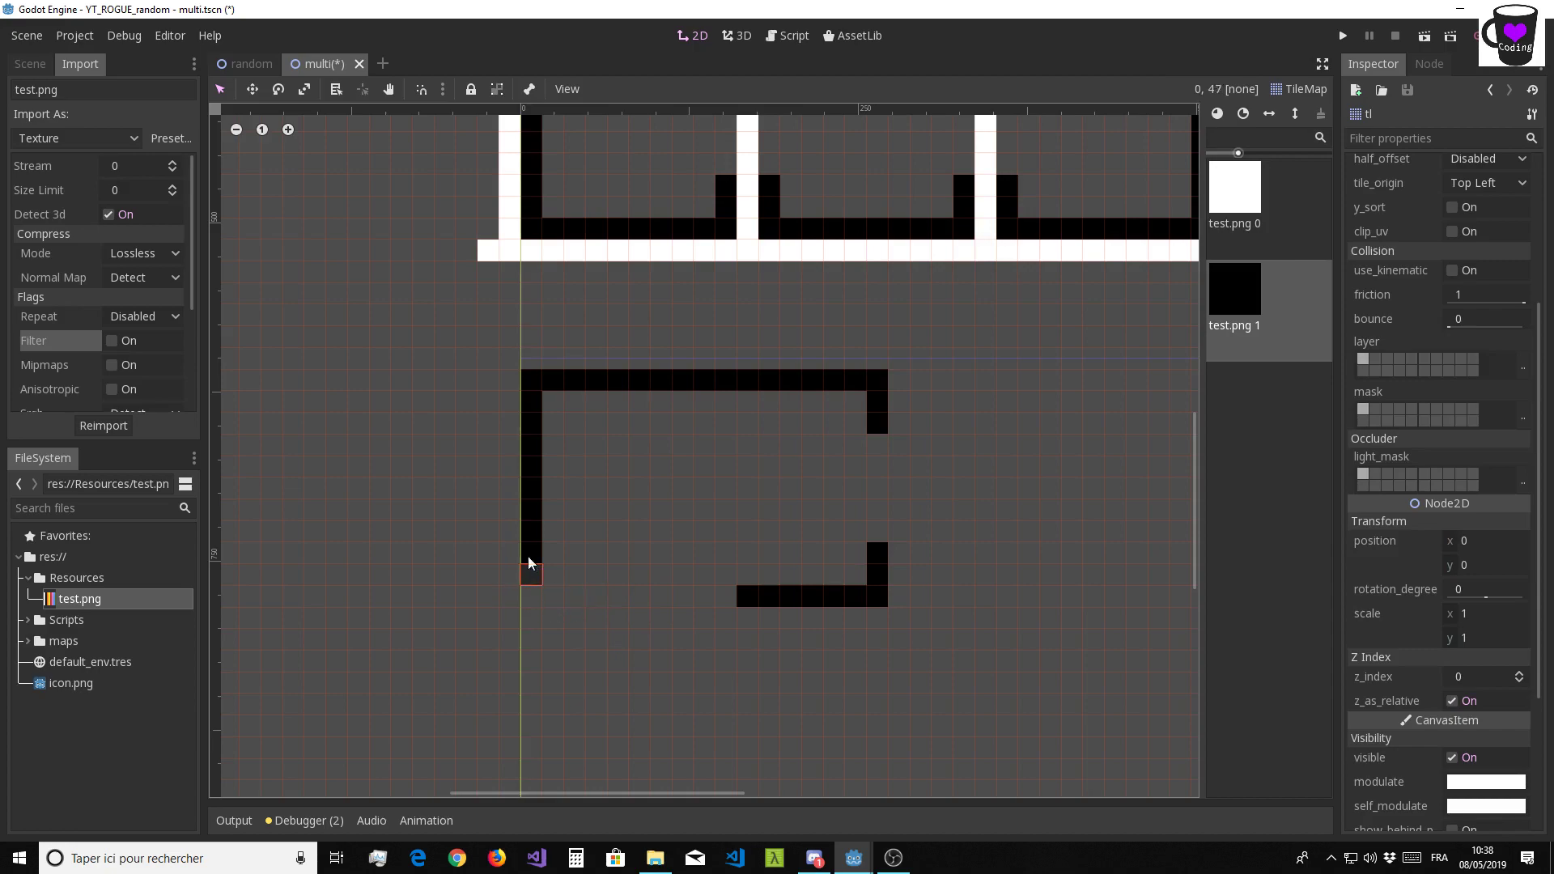
mouse_move(560, 606)
right_mouse_down()
mouse_move(527, 380)
mouse_move(881, 381)
mouse_move(895, 597)
mouse_move(729, 596)
right_mouse_up()
scroll(683, 520, "up", 3)
scroll(729, 576, "up", 2)
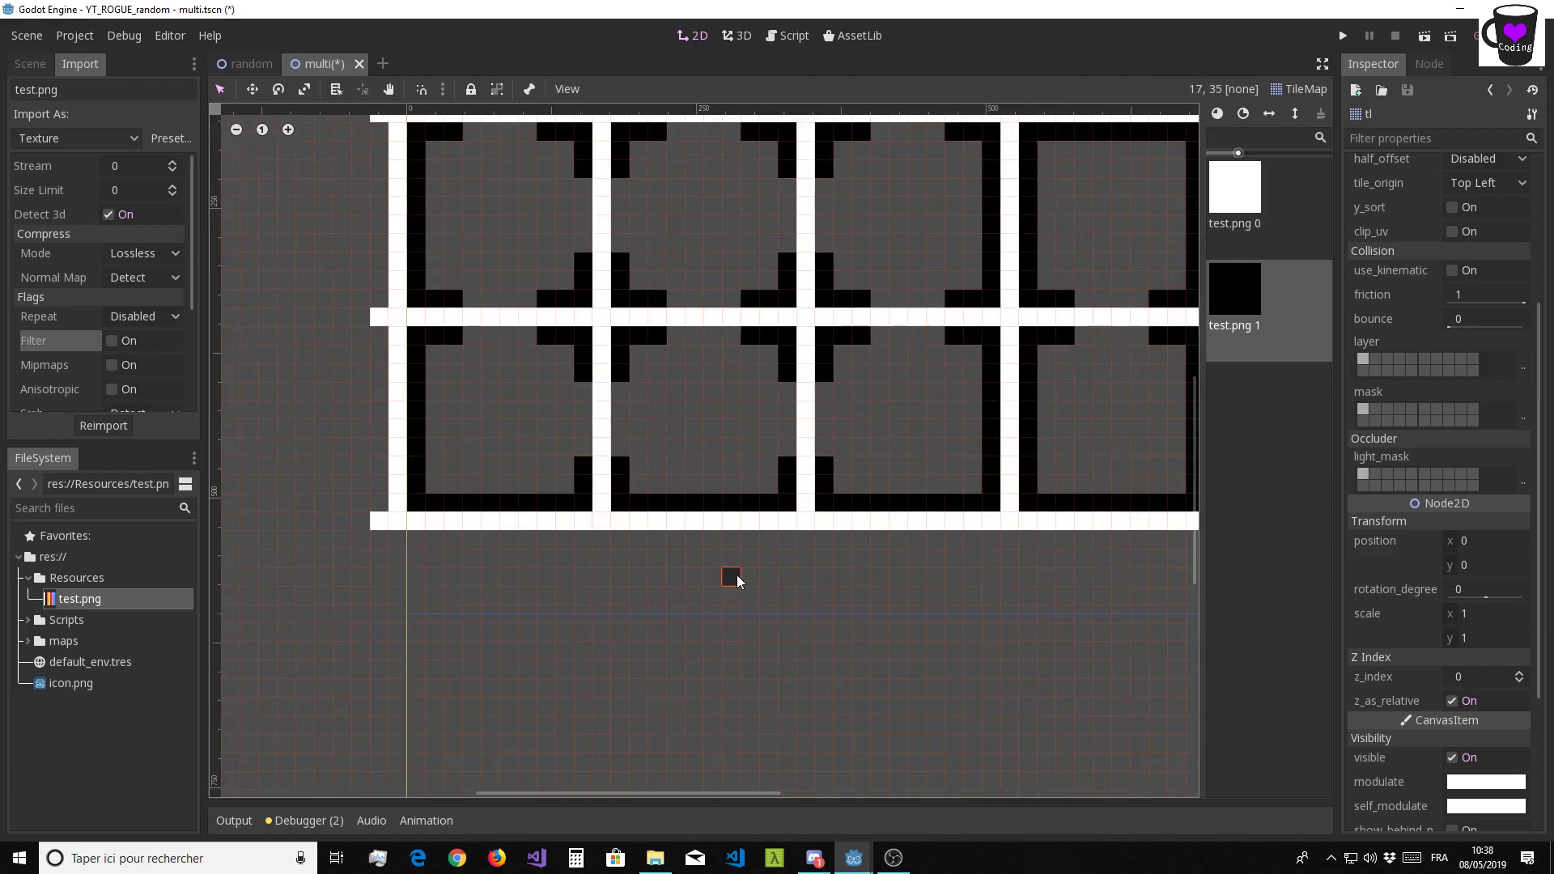
scroll(644, 663, "down", 2, "ctrl")
scroll(644, 663, "down", 1)
scroll(649, 642, "down", 1)
scroll(711, 458, "down", 1)
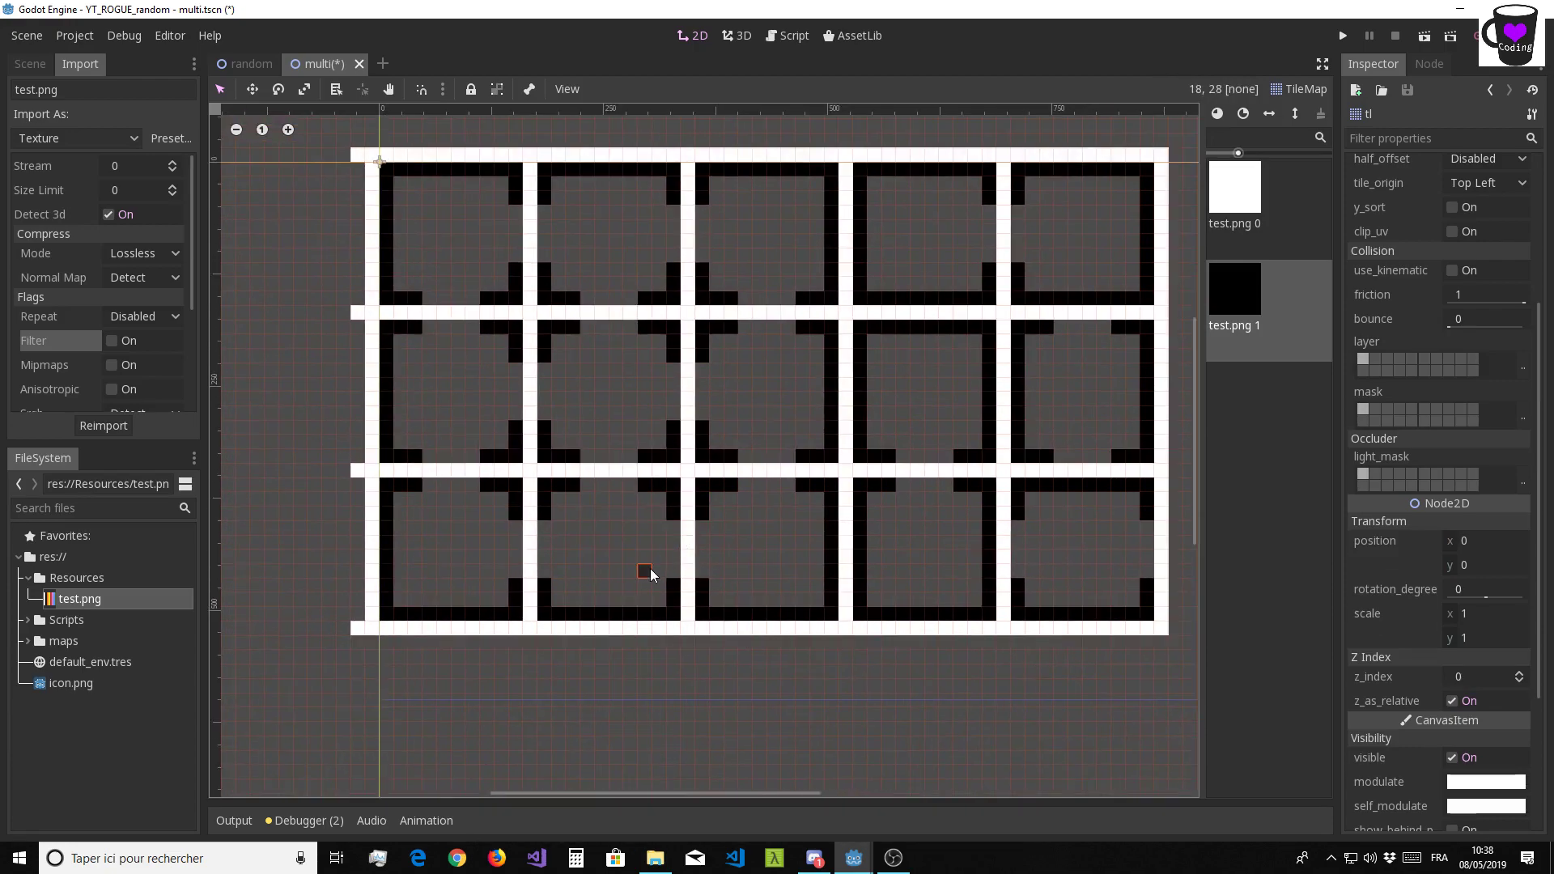
middle_click_drag(813, 454, 772, 488)
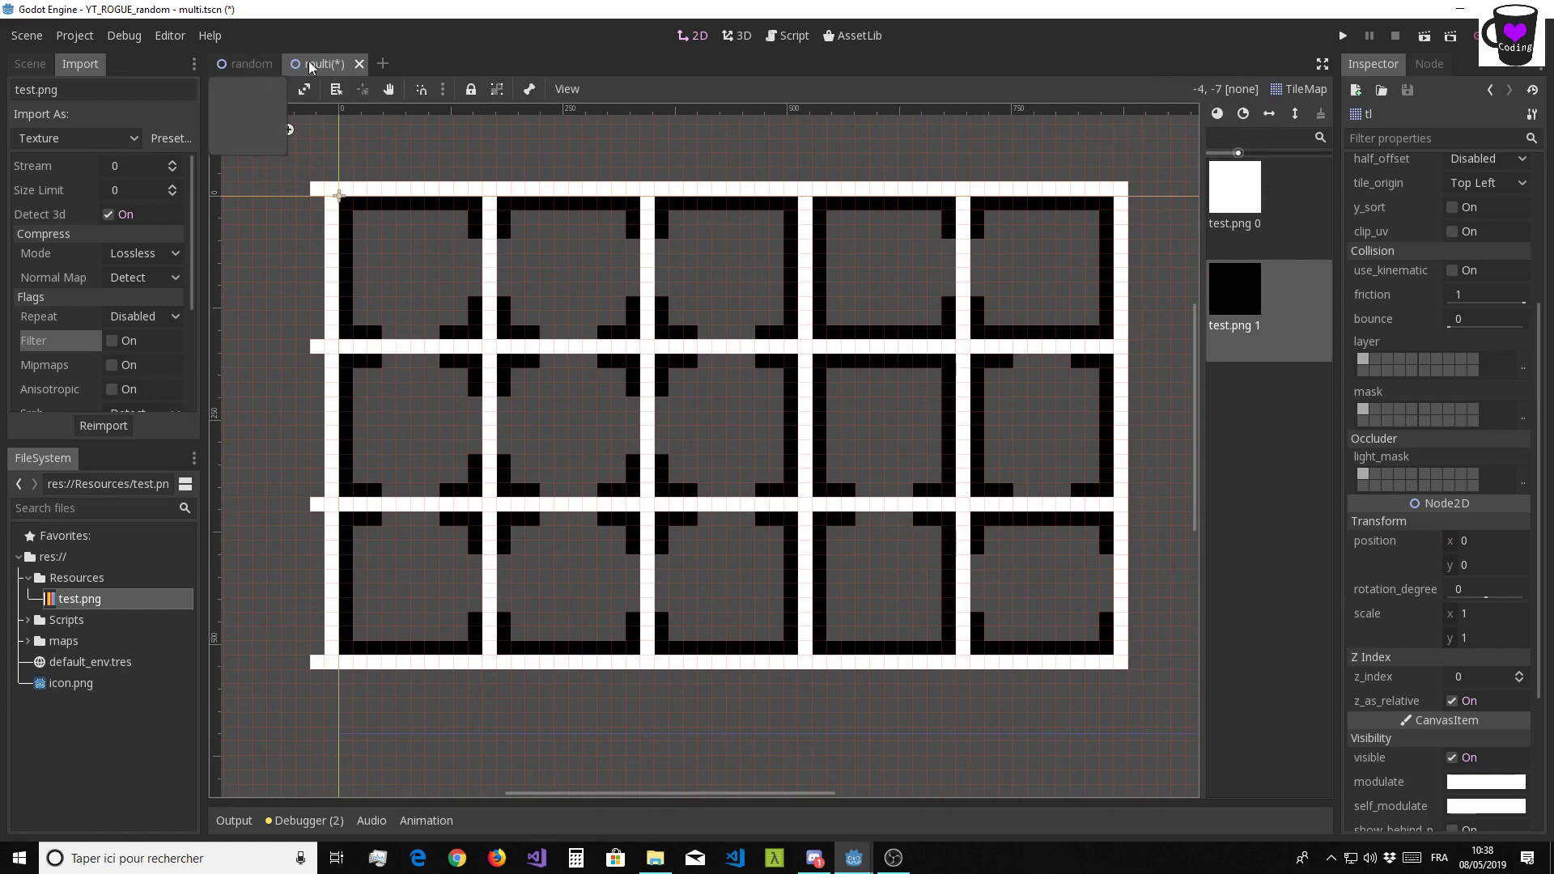
Select grille0, hide its white grid tile layer, and save multi.tscn
left_click(30, 64)
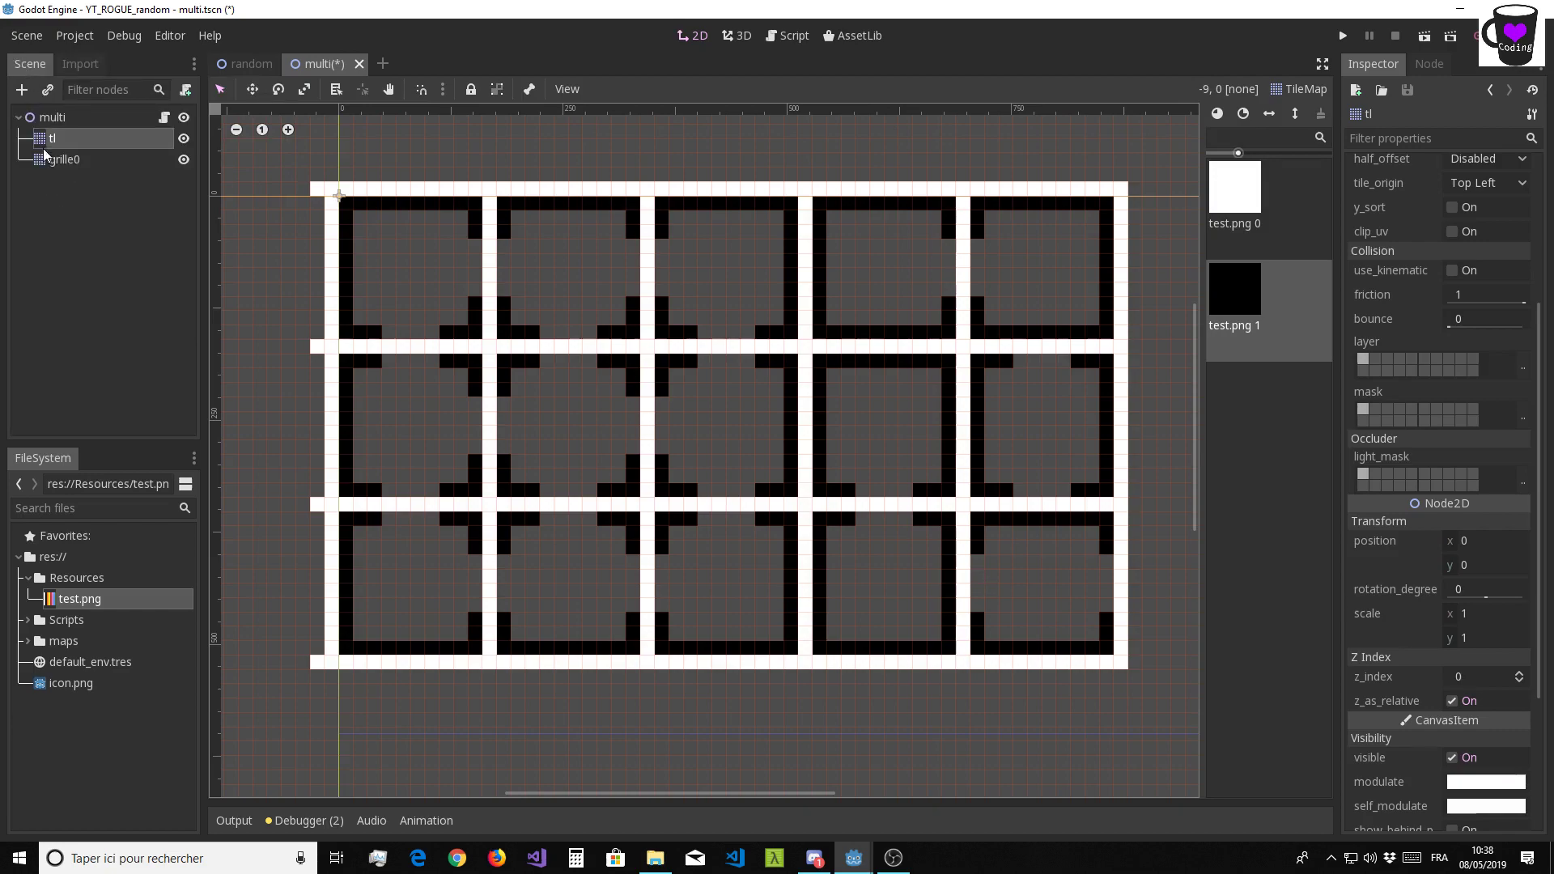
left_click(77, 162)
left_click(183, 160)
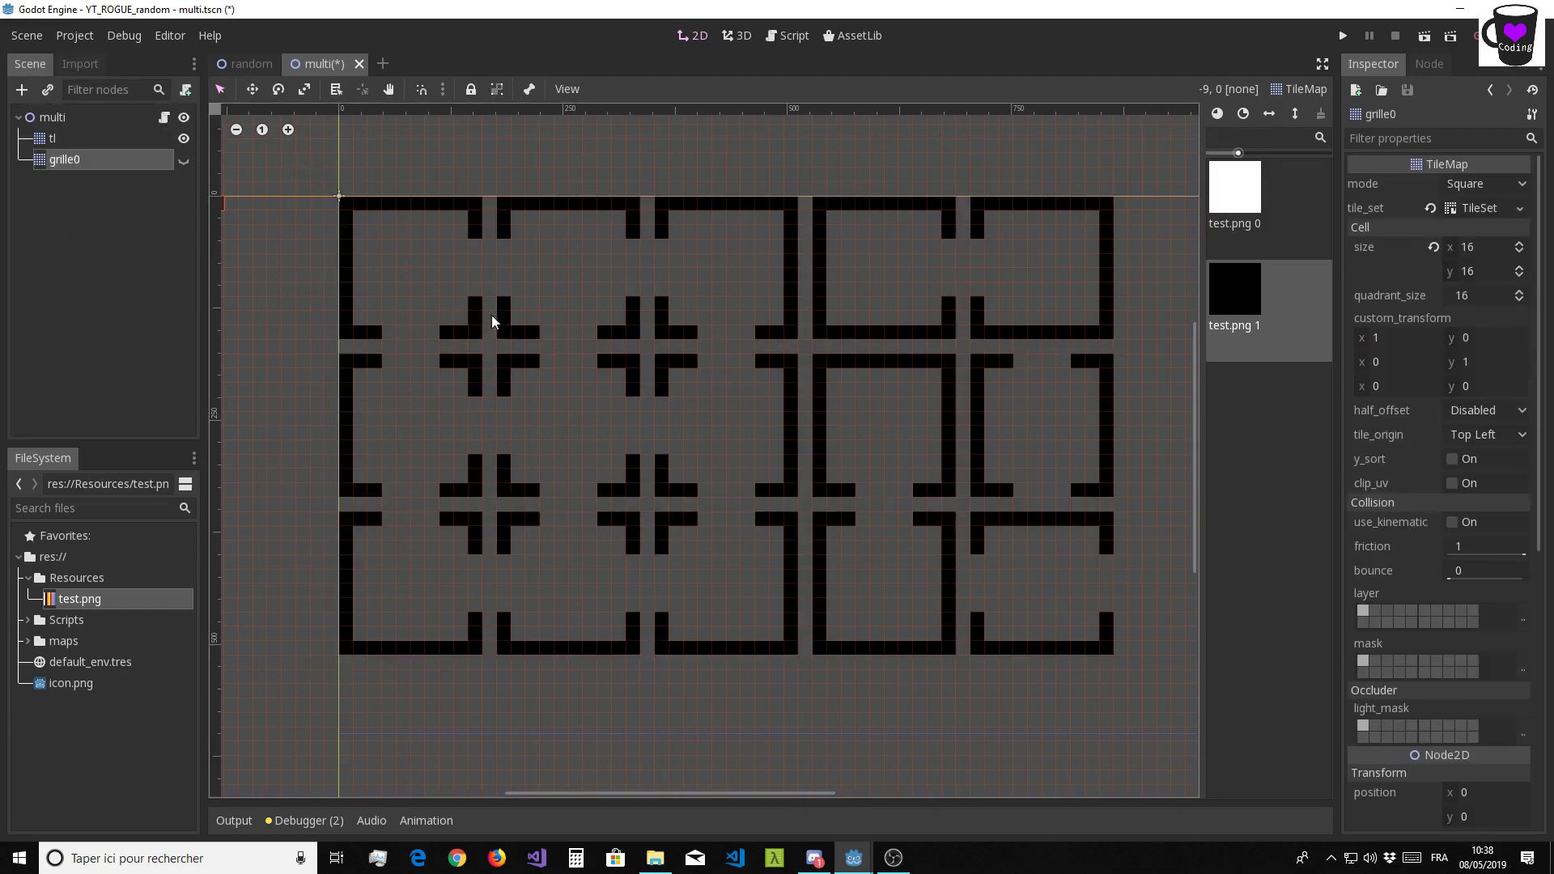
scroll(510, 324, "up", 1)
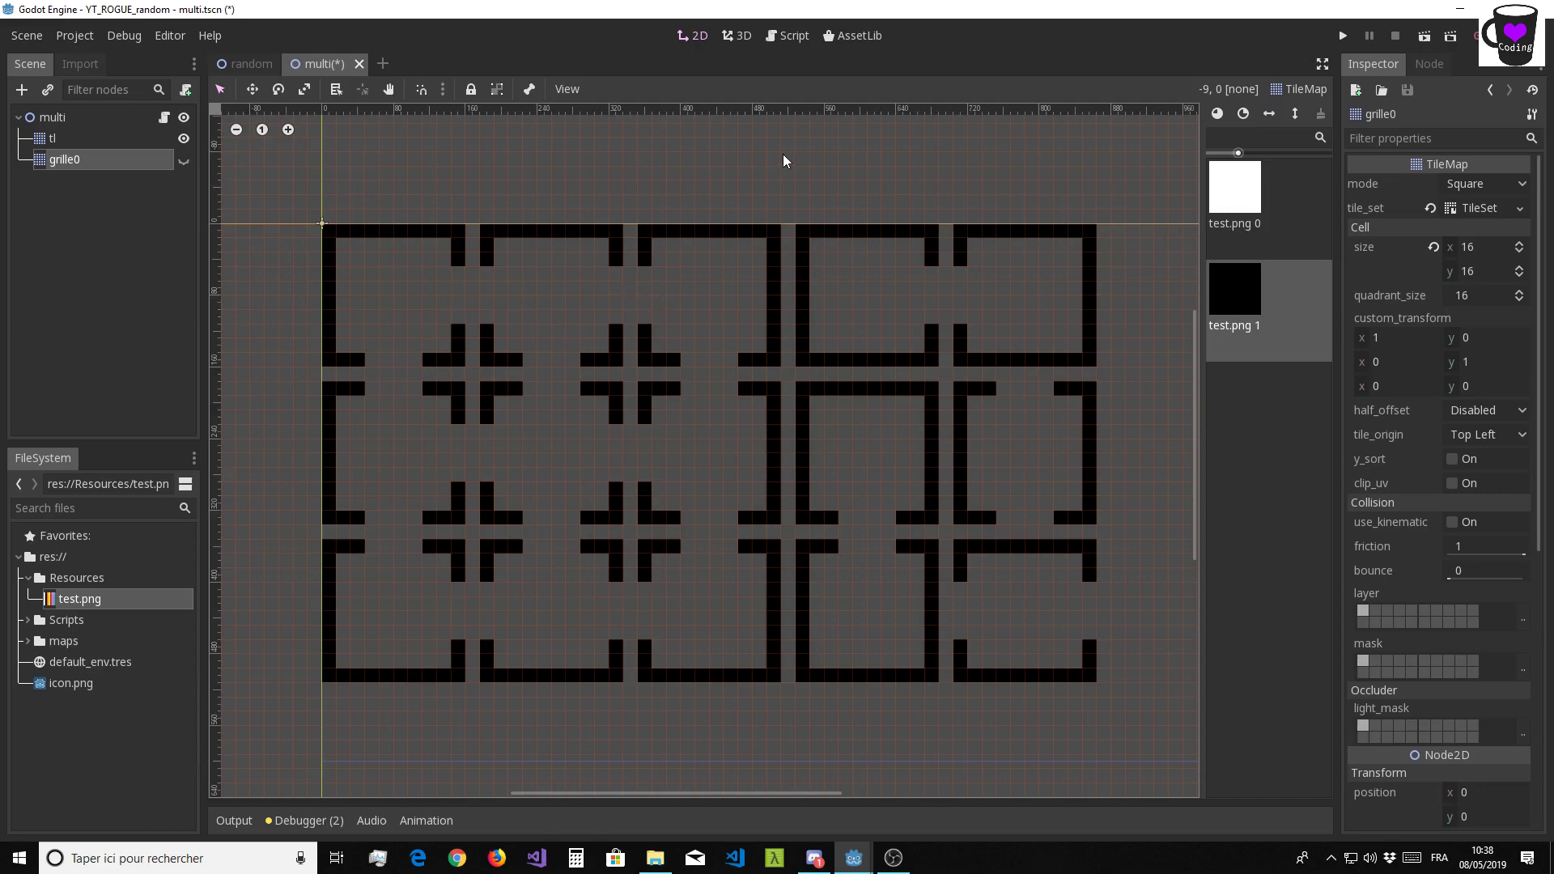
key("ctrl+s")
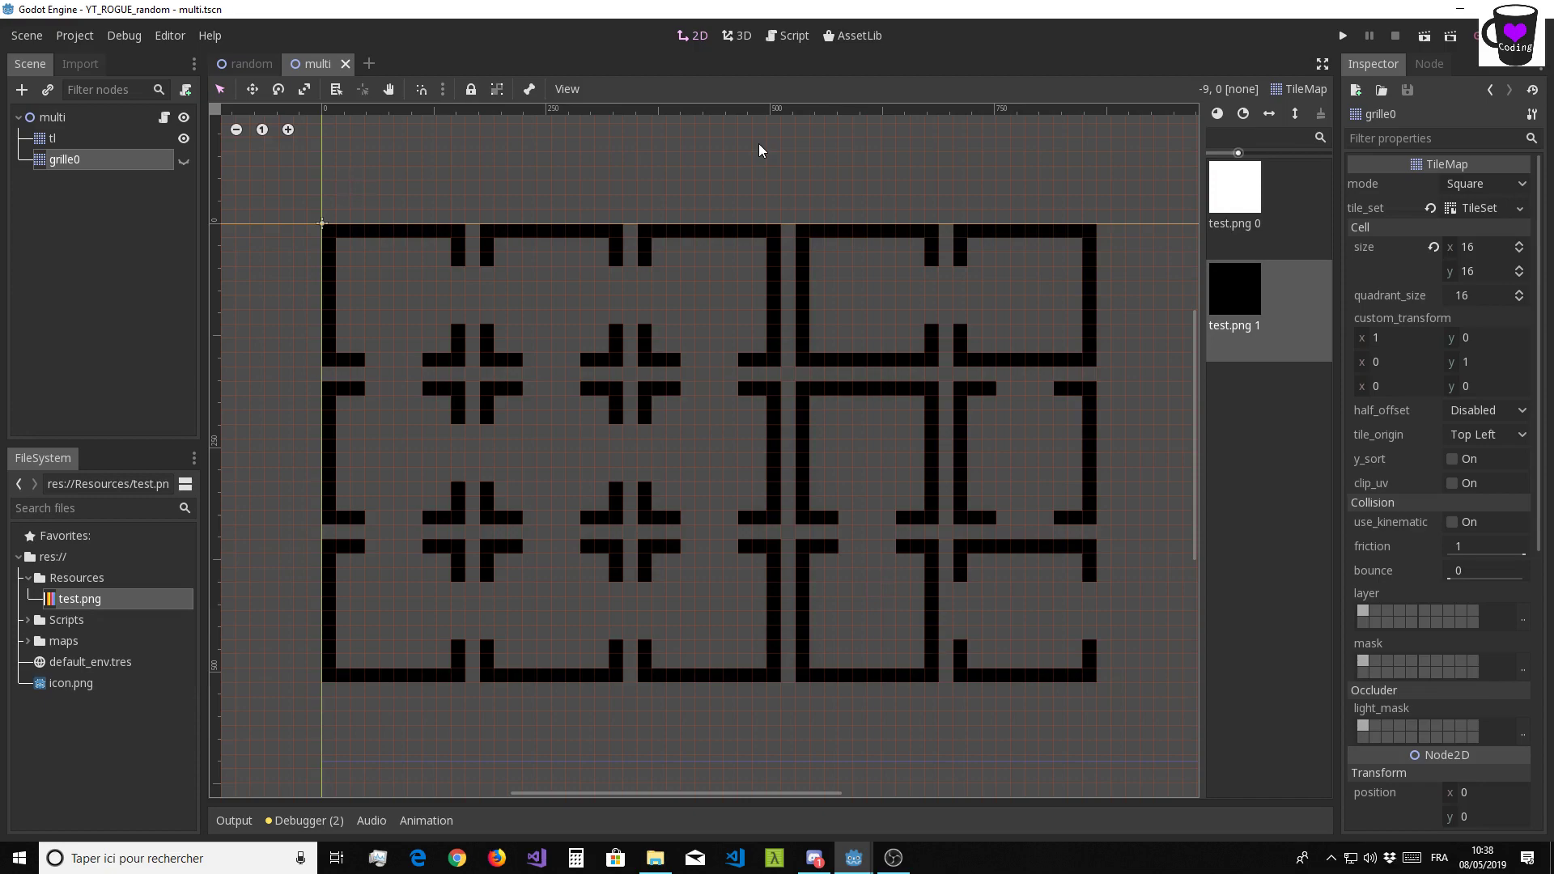
Switch to random.gd and insert blank lines between create_path and func _process
left_click(770, 37)
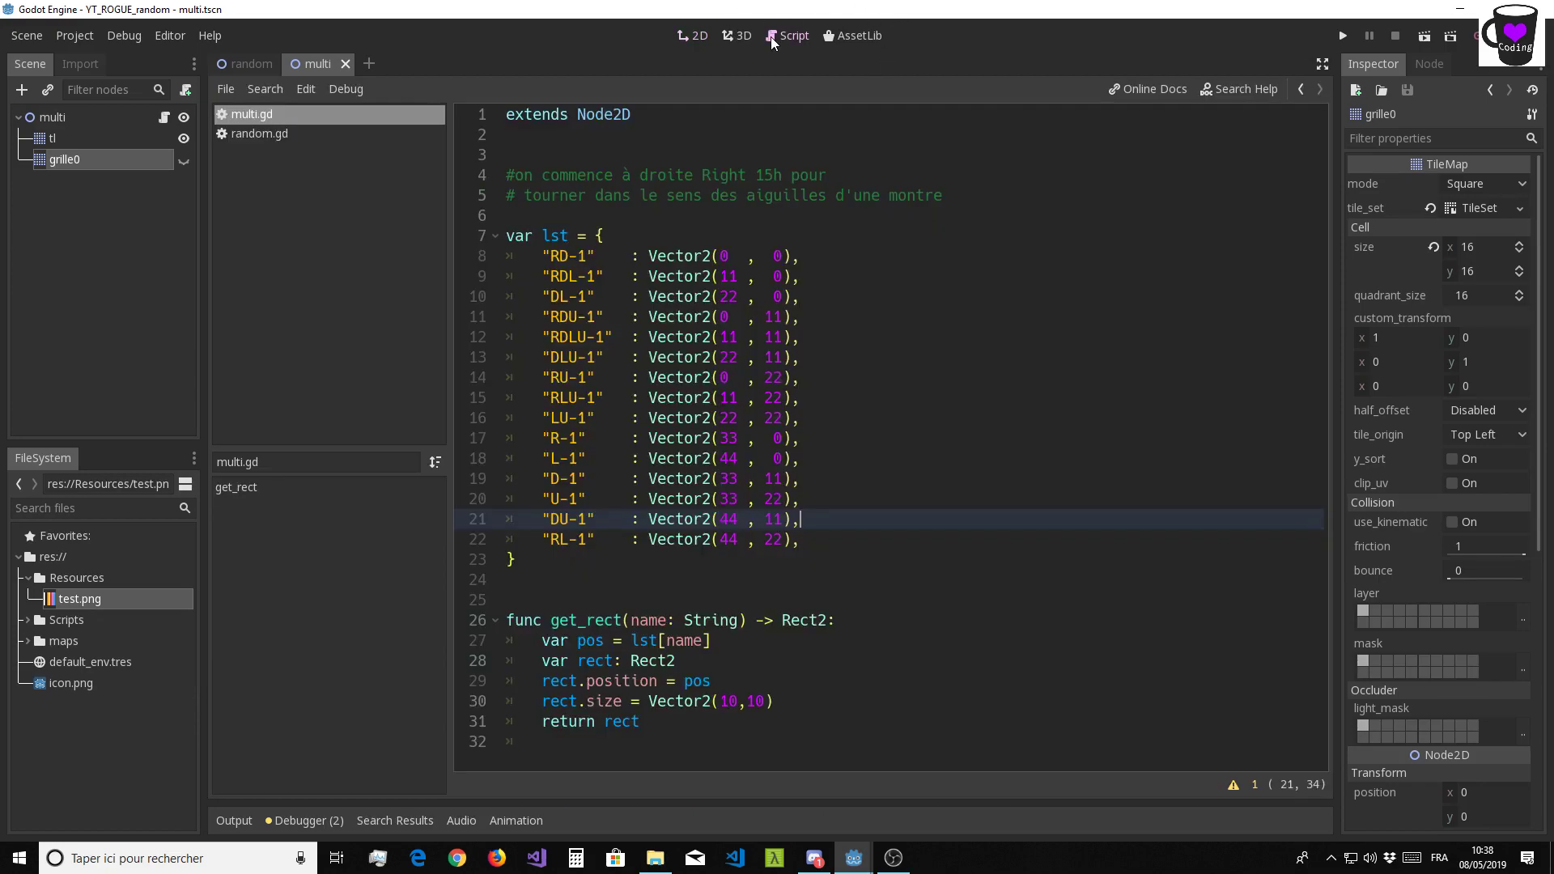
left_click(233, 68)
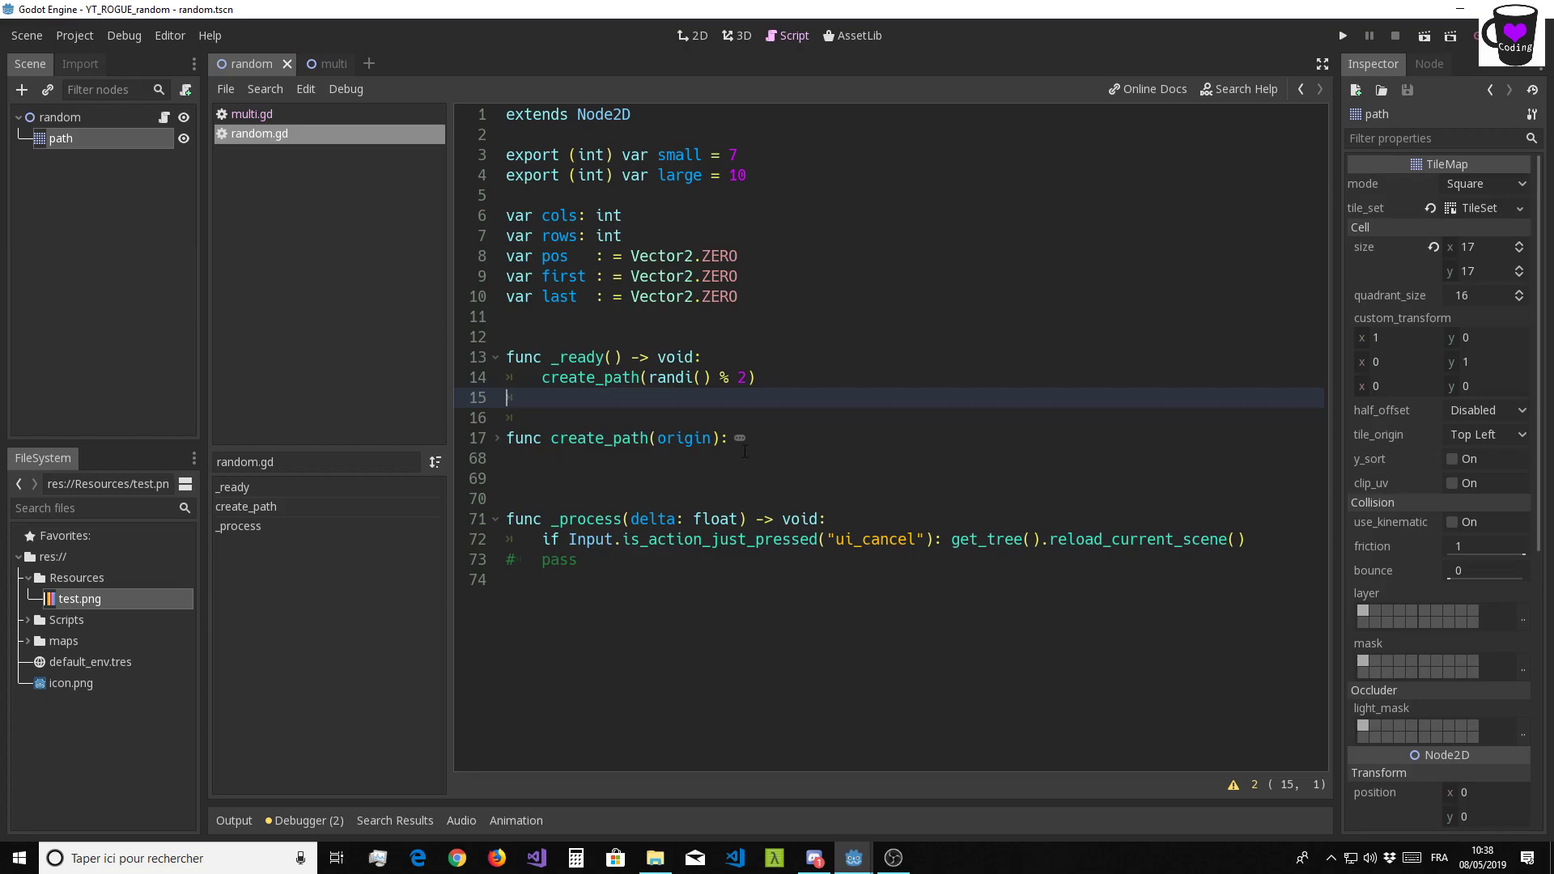
left_click(523, 478)
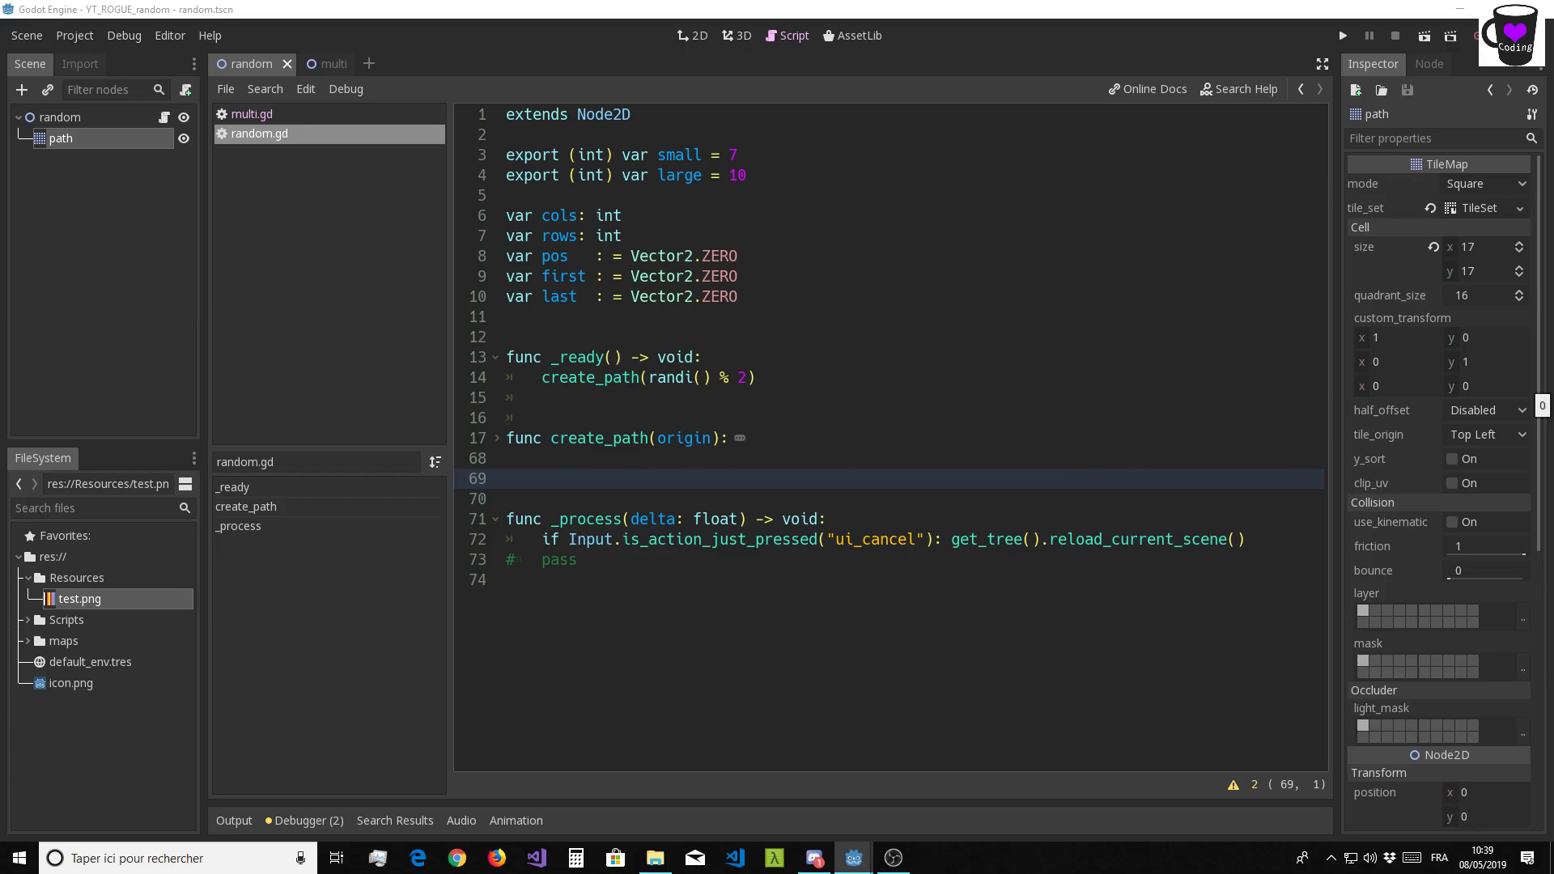
left_click(522, 604)
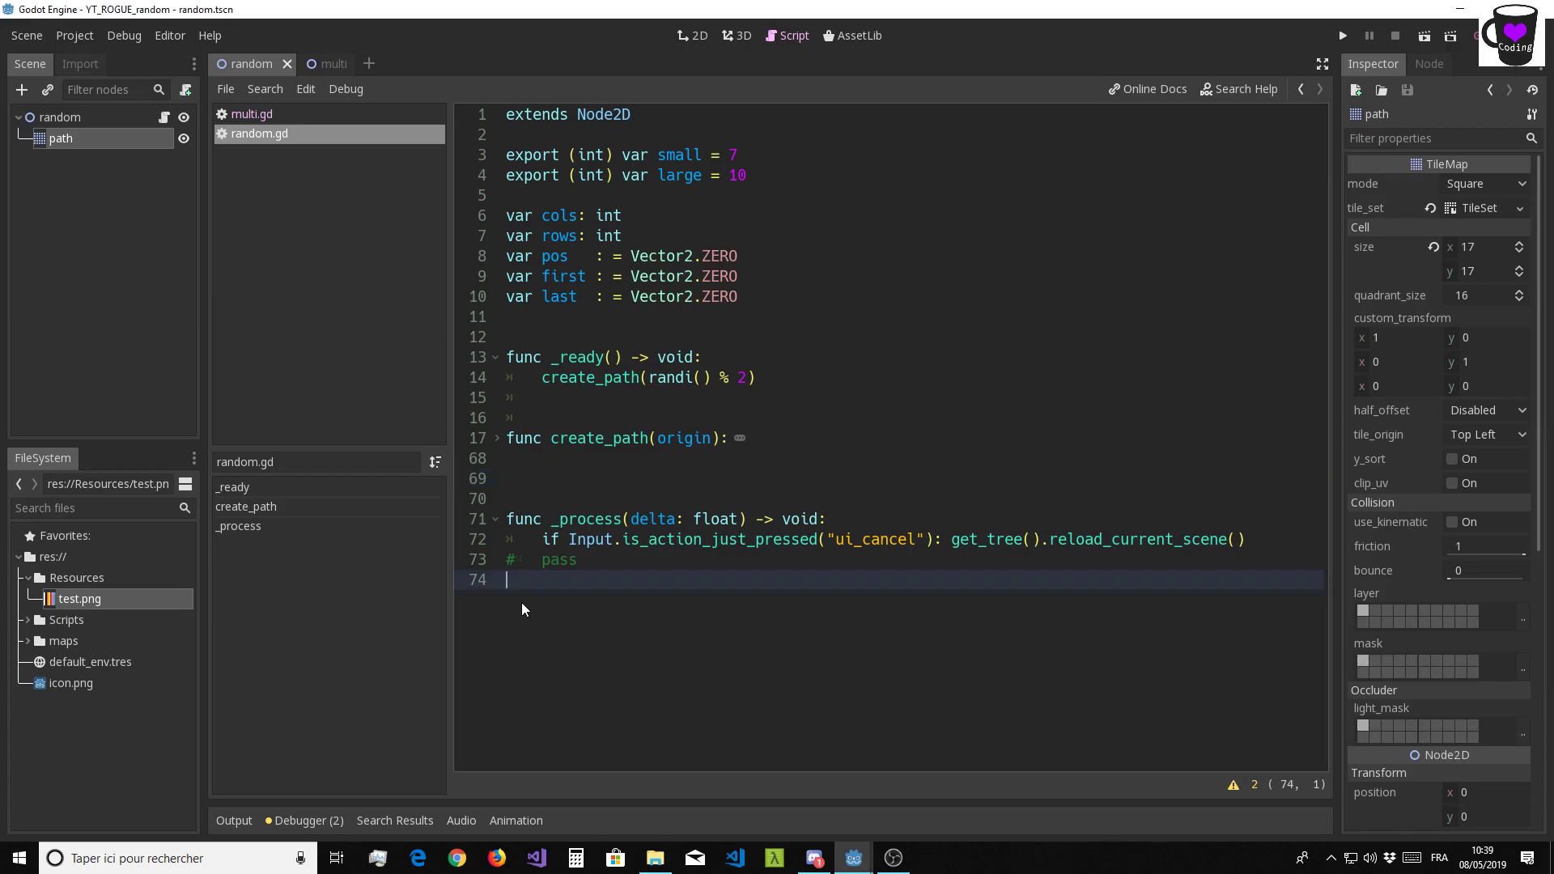
left_click(551, 479)
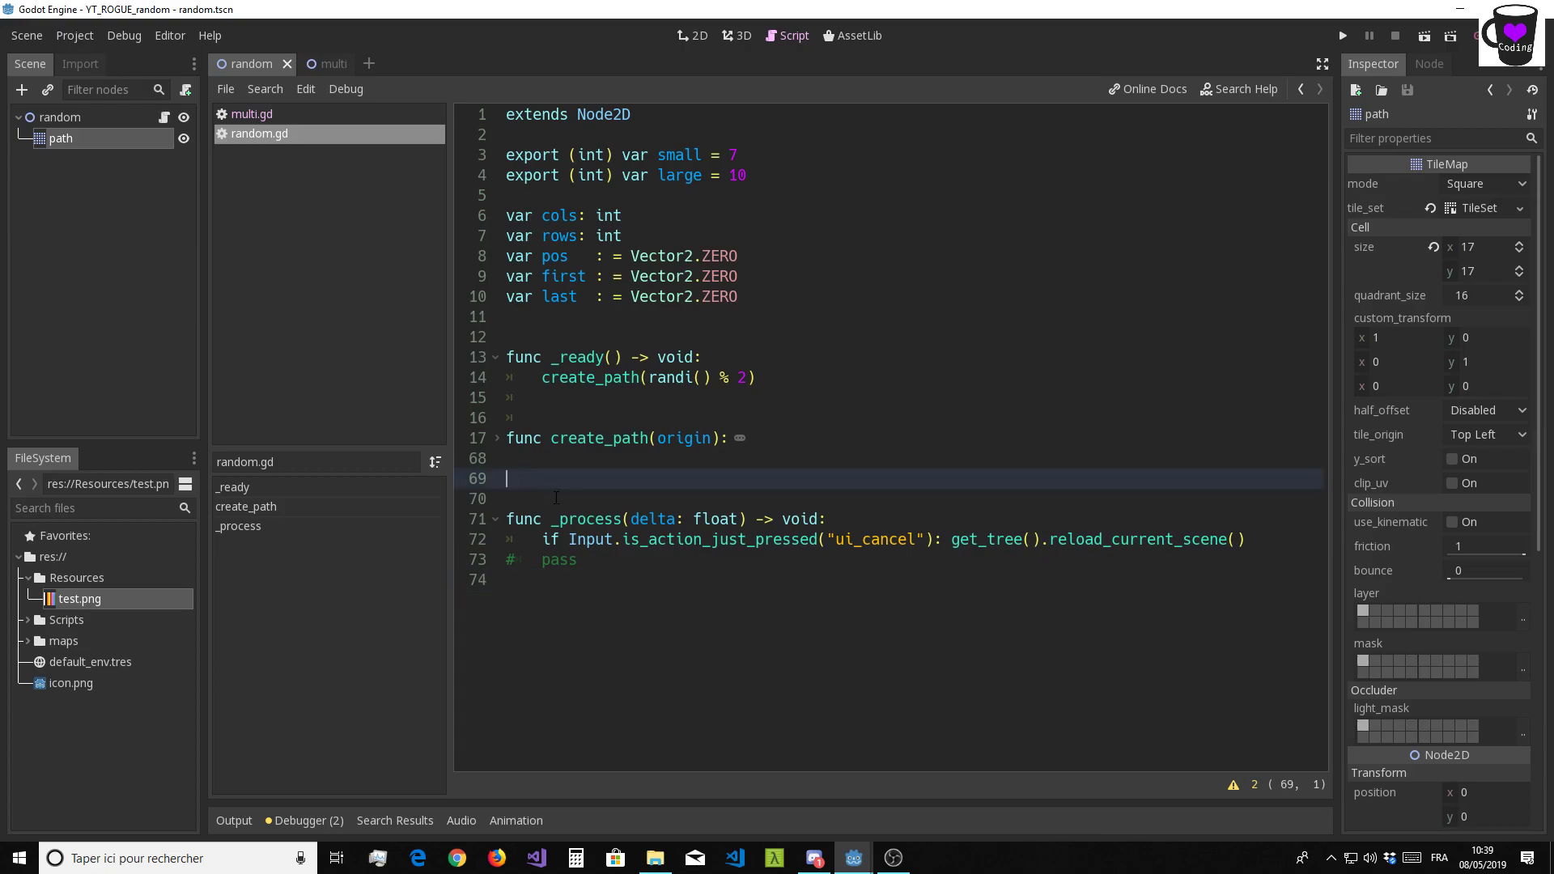
key("Return")
key("Up")
key("Return")
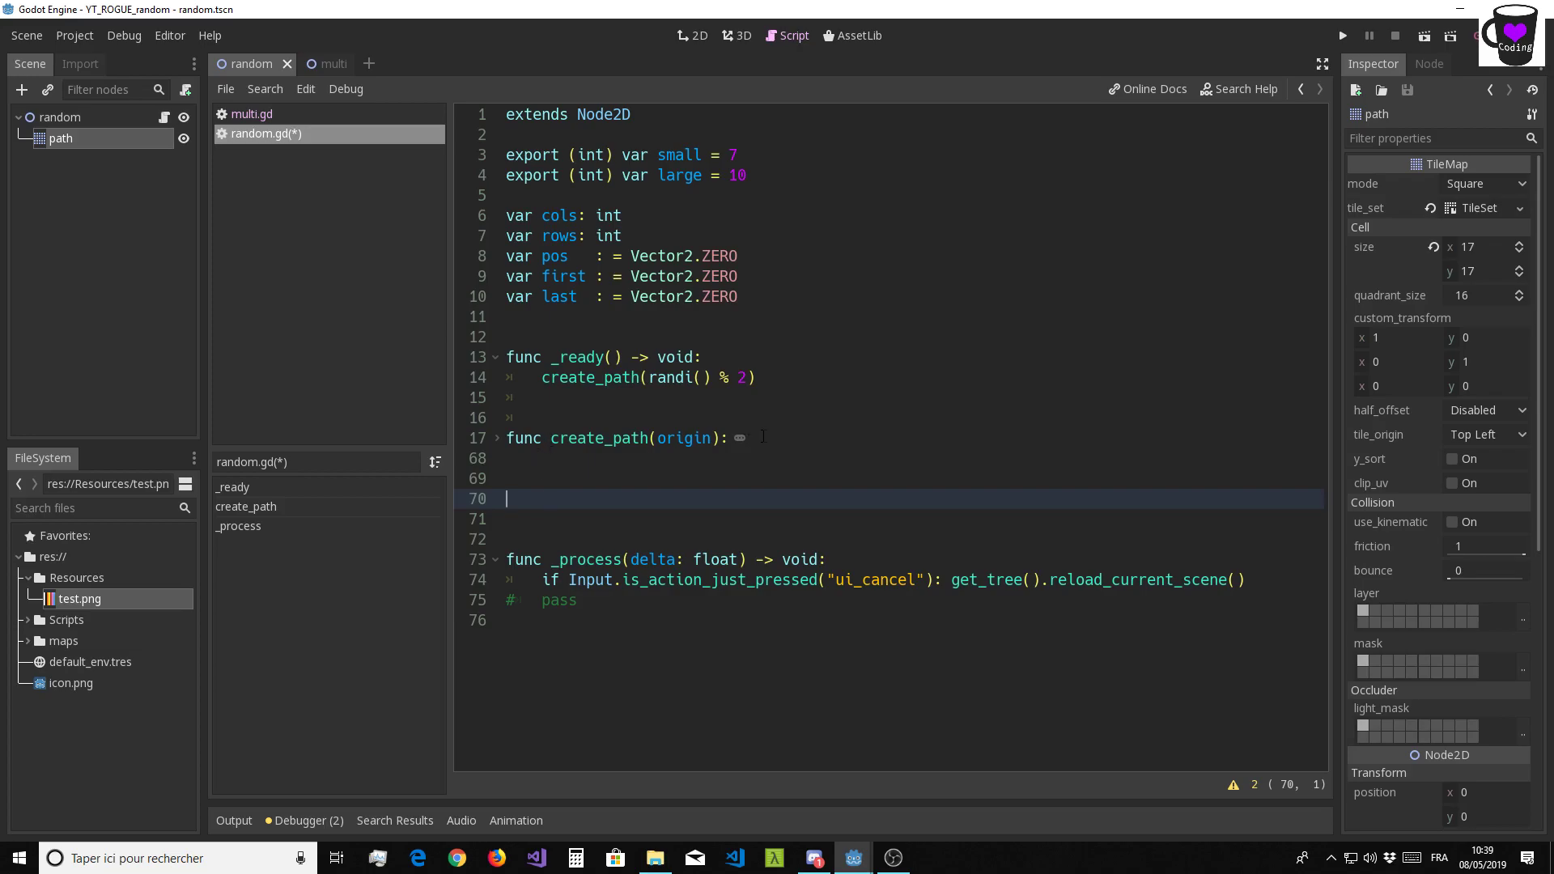
Declare func construct_with_path() -> void: below create_path
type("f")
type("unc cons")
type("tru")
type("ct")
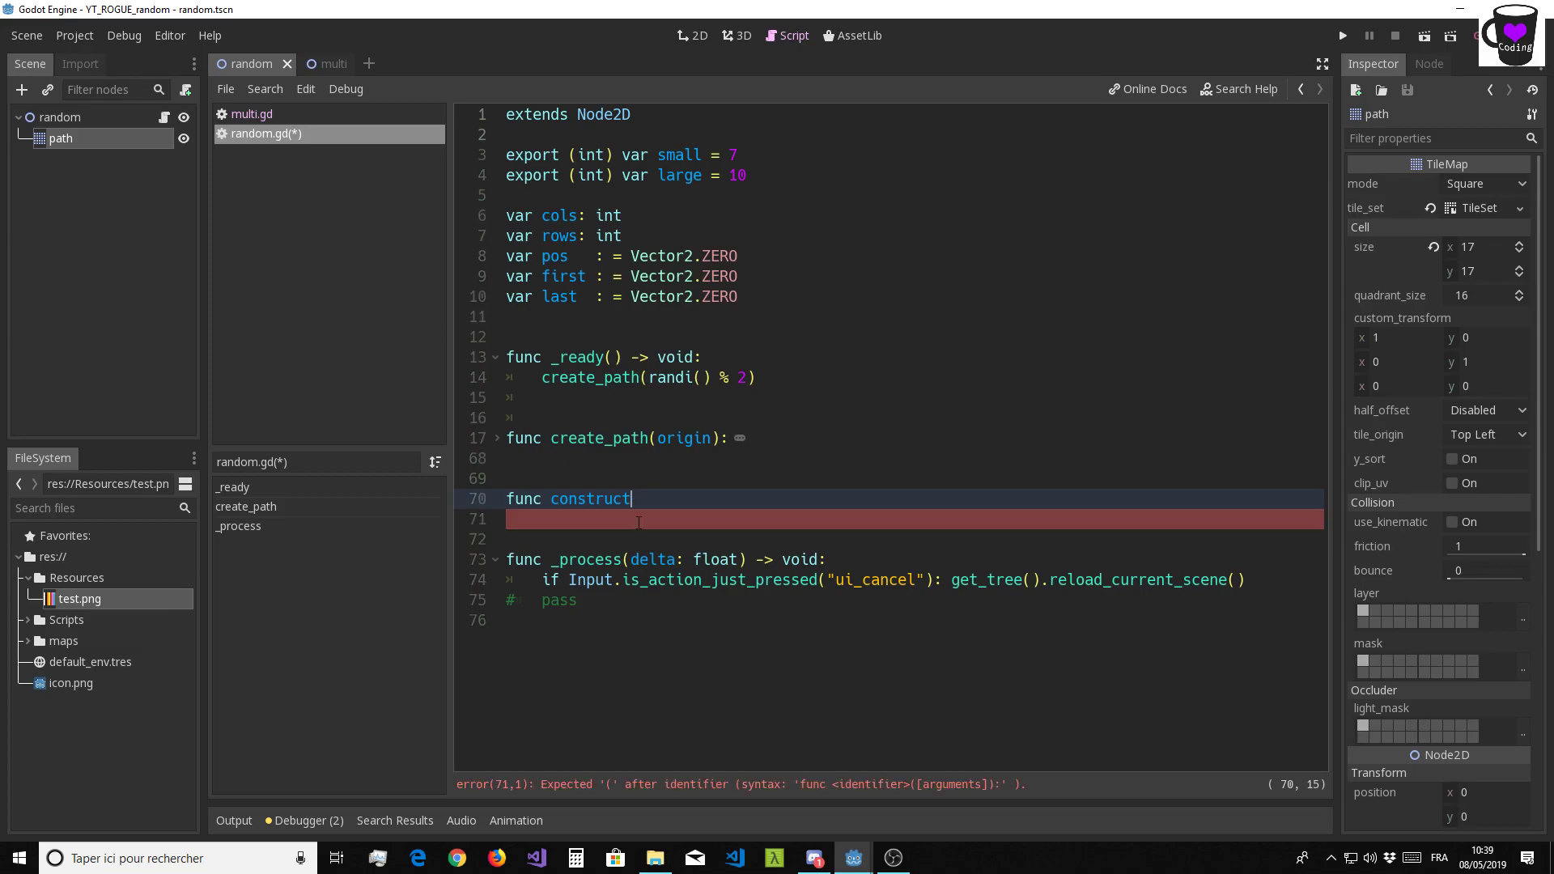
type("_with")
type("_pa")
type("th")
type("():")
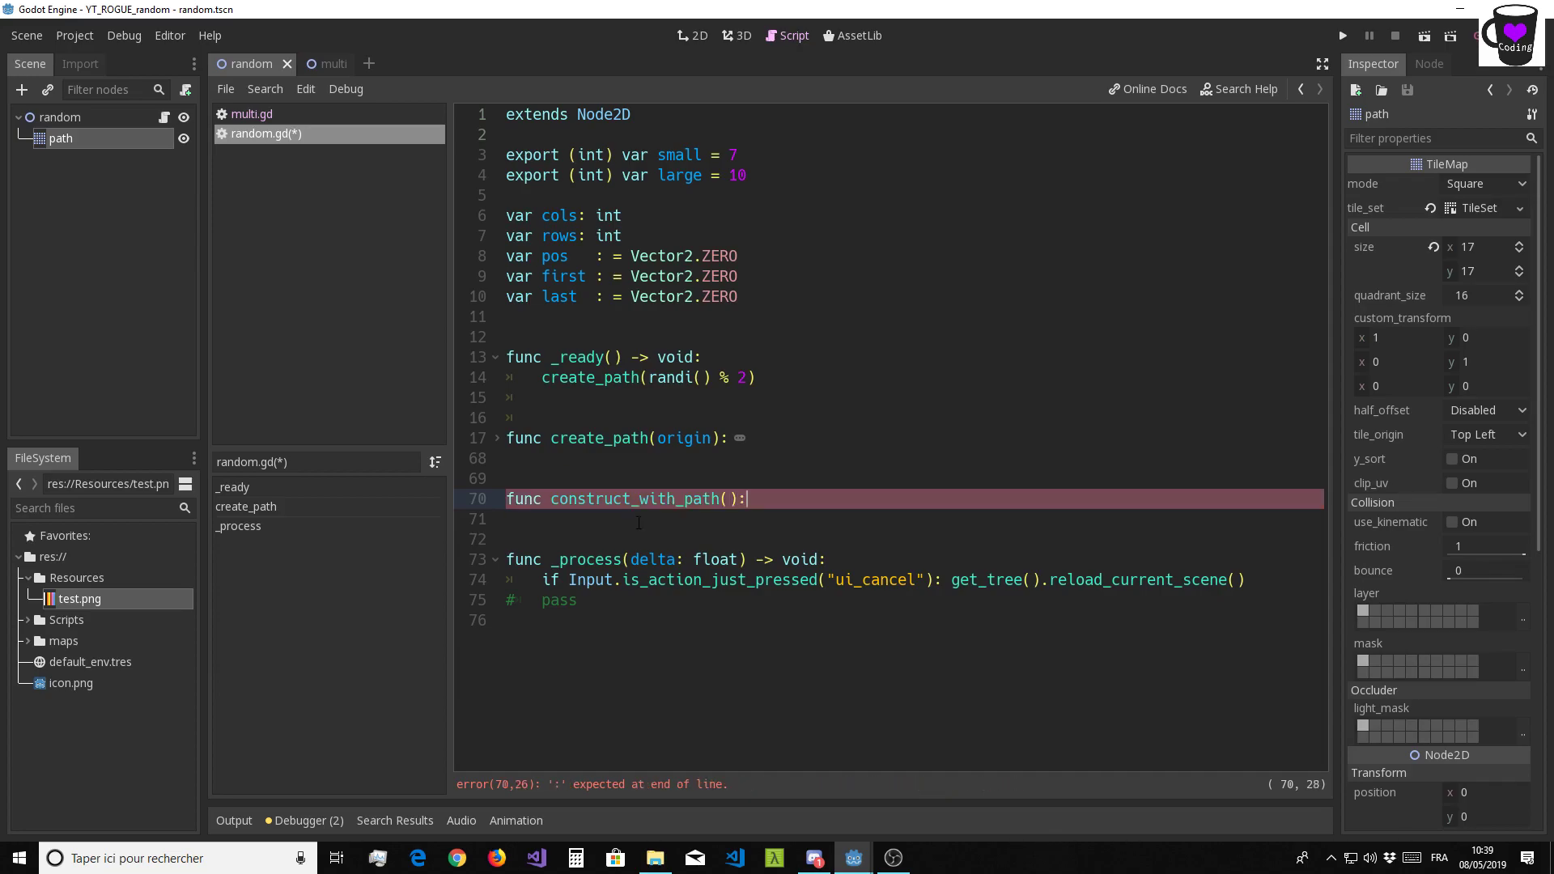
key("Return")
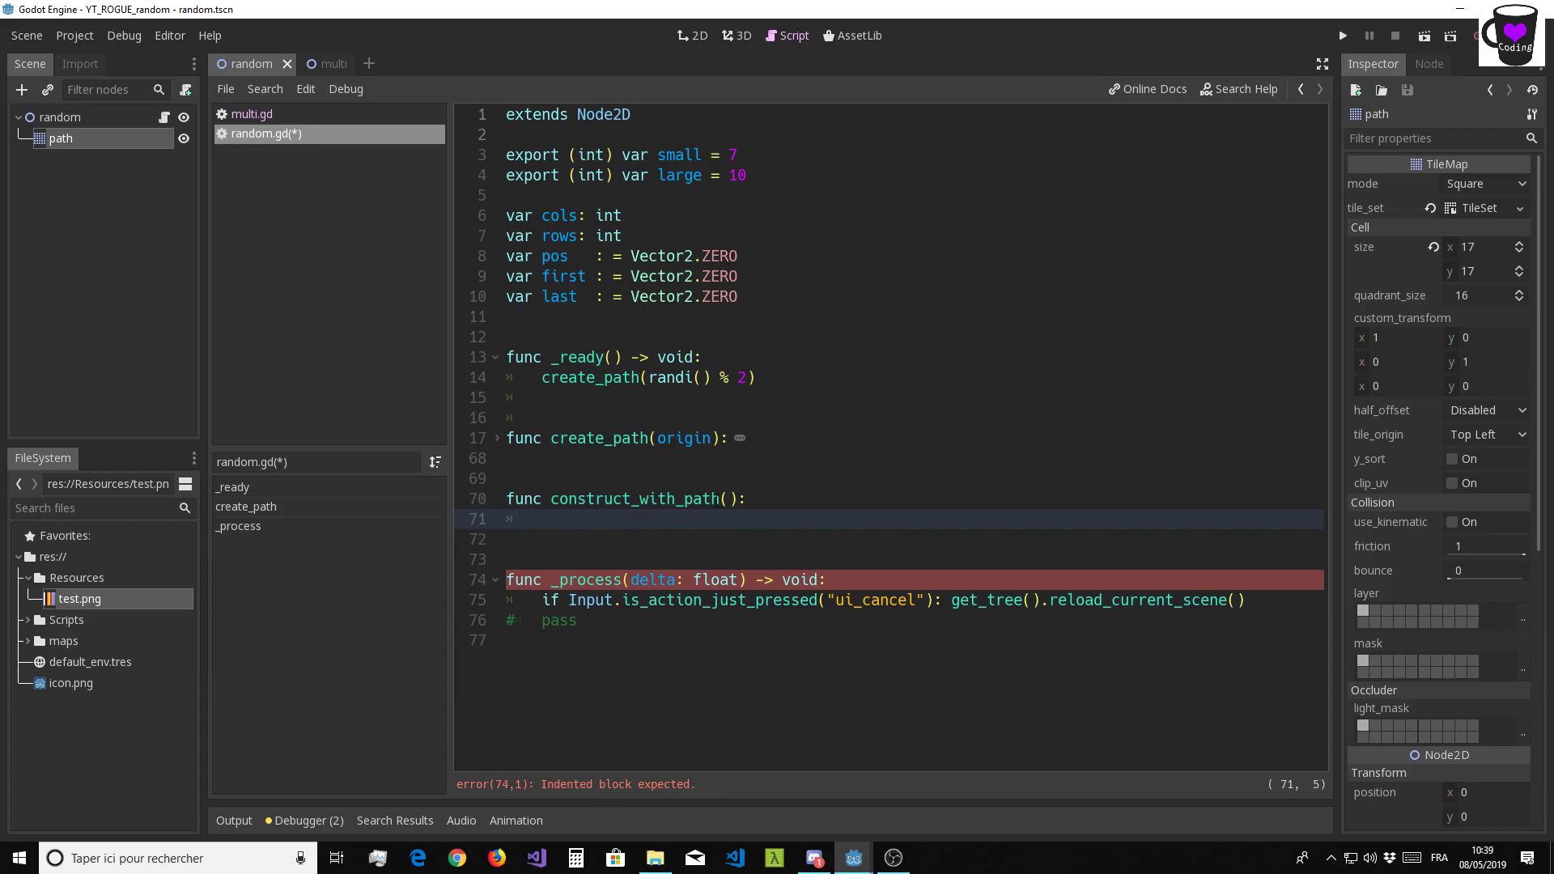
left_click(736, 500)
type("-")
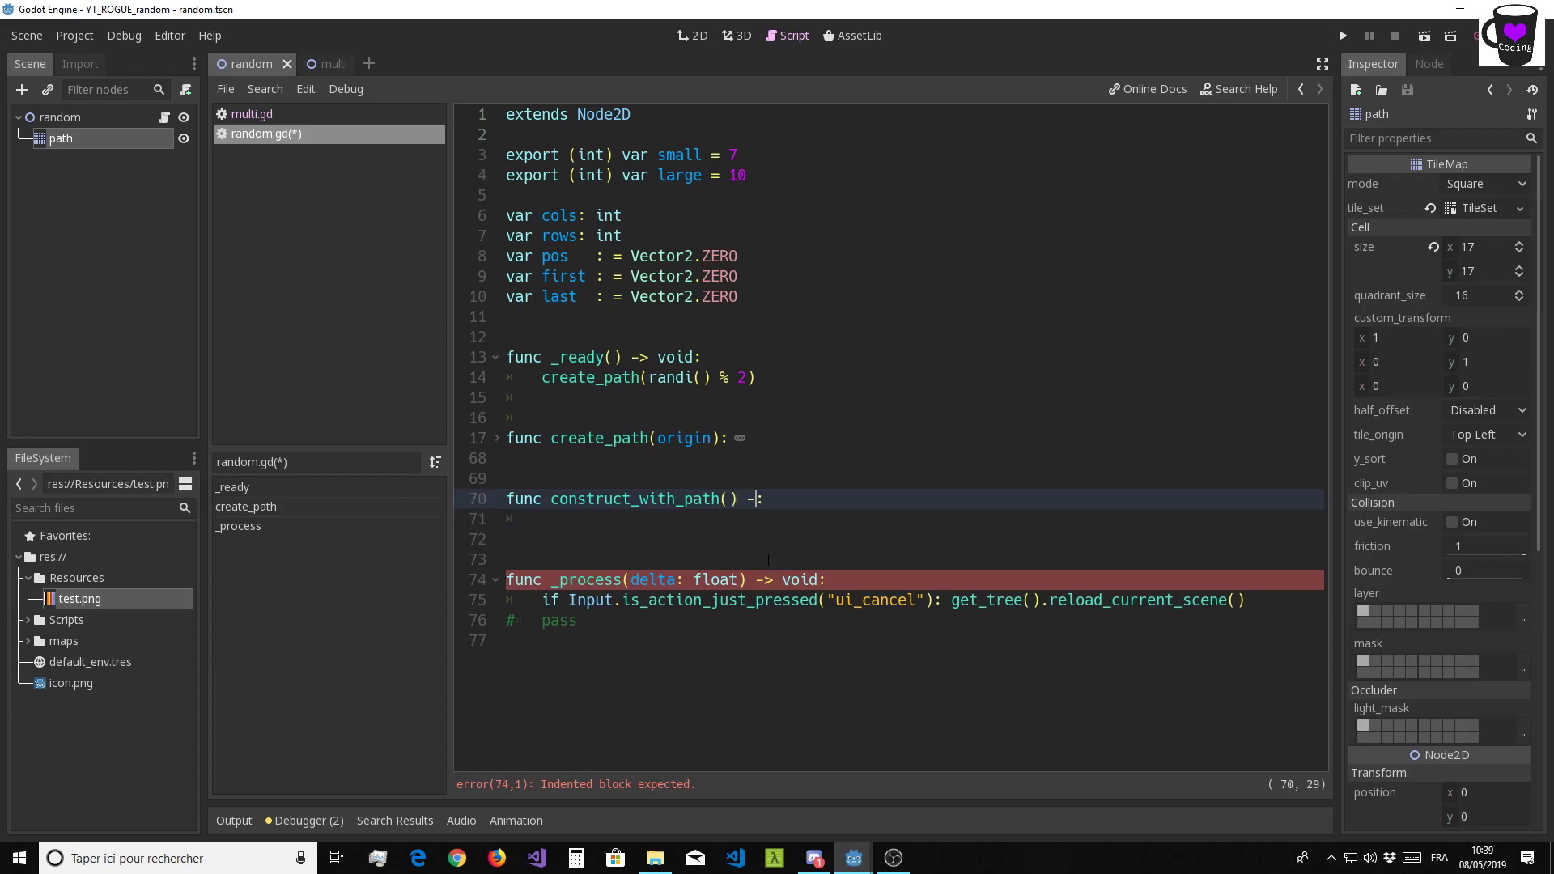
type("> void")
Add a -> void return type to the create_path(origin) header
left_click(740, 437)
scroll(629, 518, "down", 4)
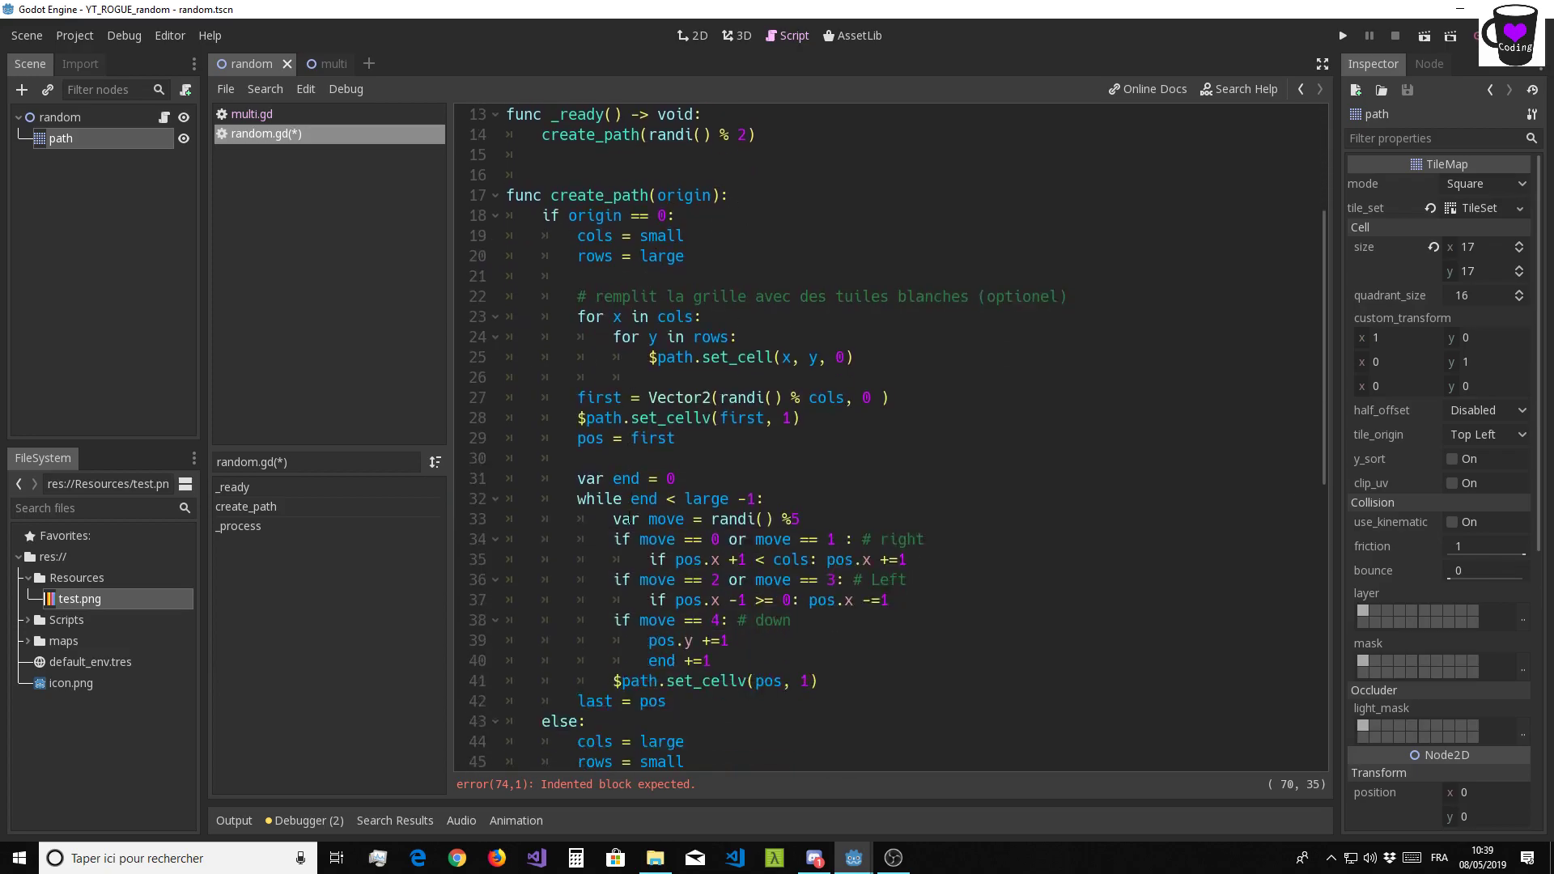
scroll(634, 544, "down", 5)
scroll(634, 544, "down", 1)
scroll(634, 544, "down", 4)
scroll(633, 544, "down", 1)
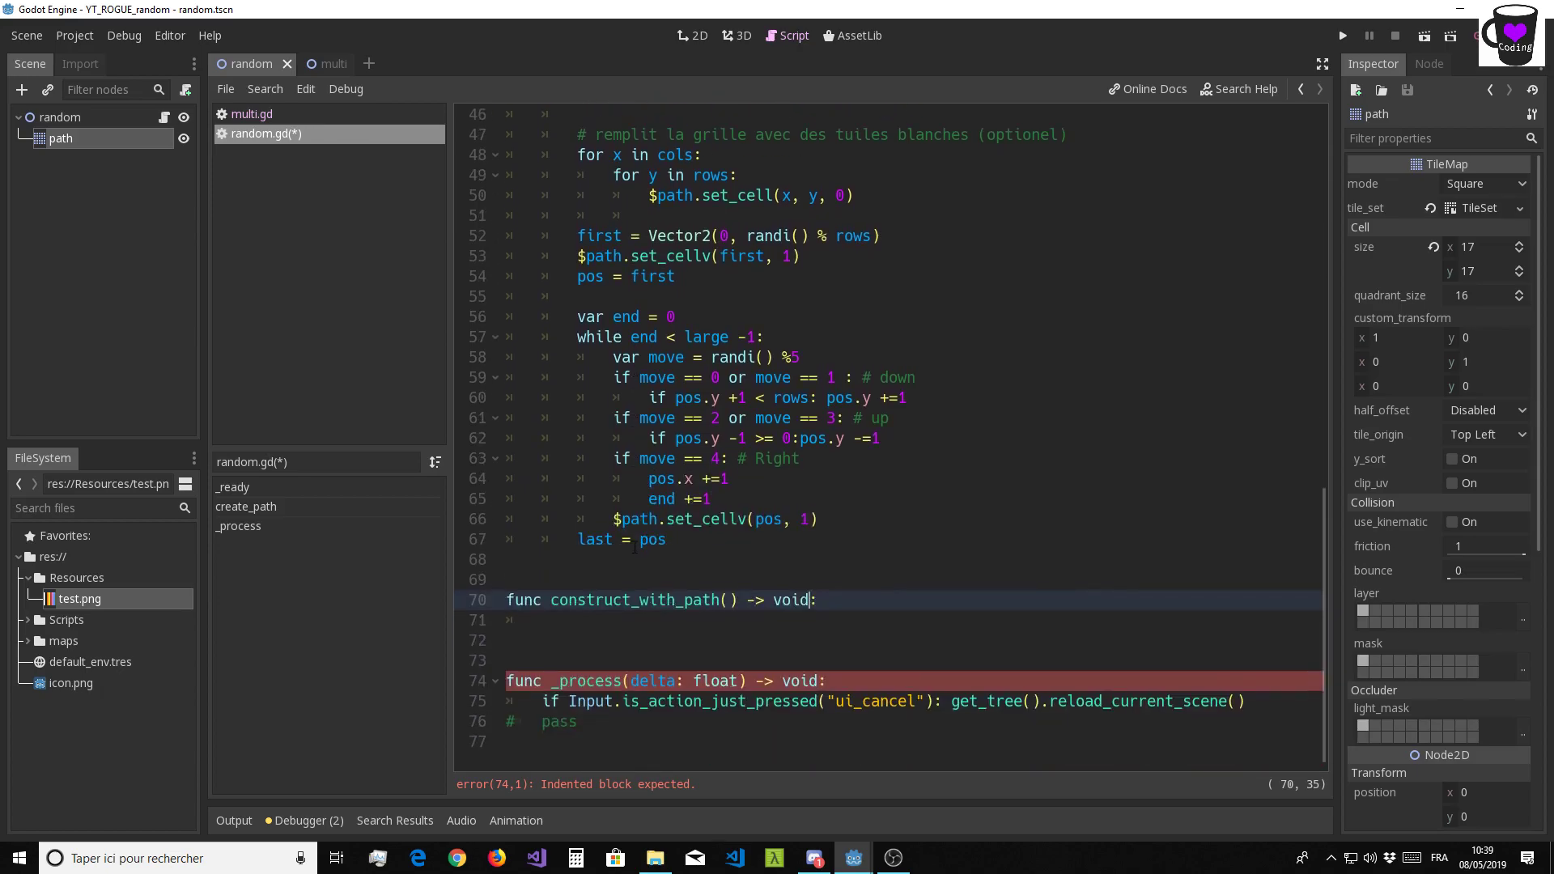
scroll(634, 546, "up", 2)
scroll(634, 547, "up", 6)
scroll(674, 363, "up", 8)
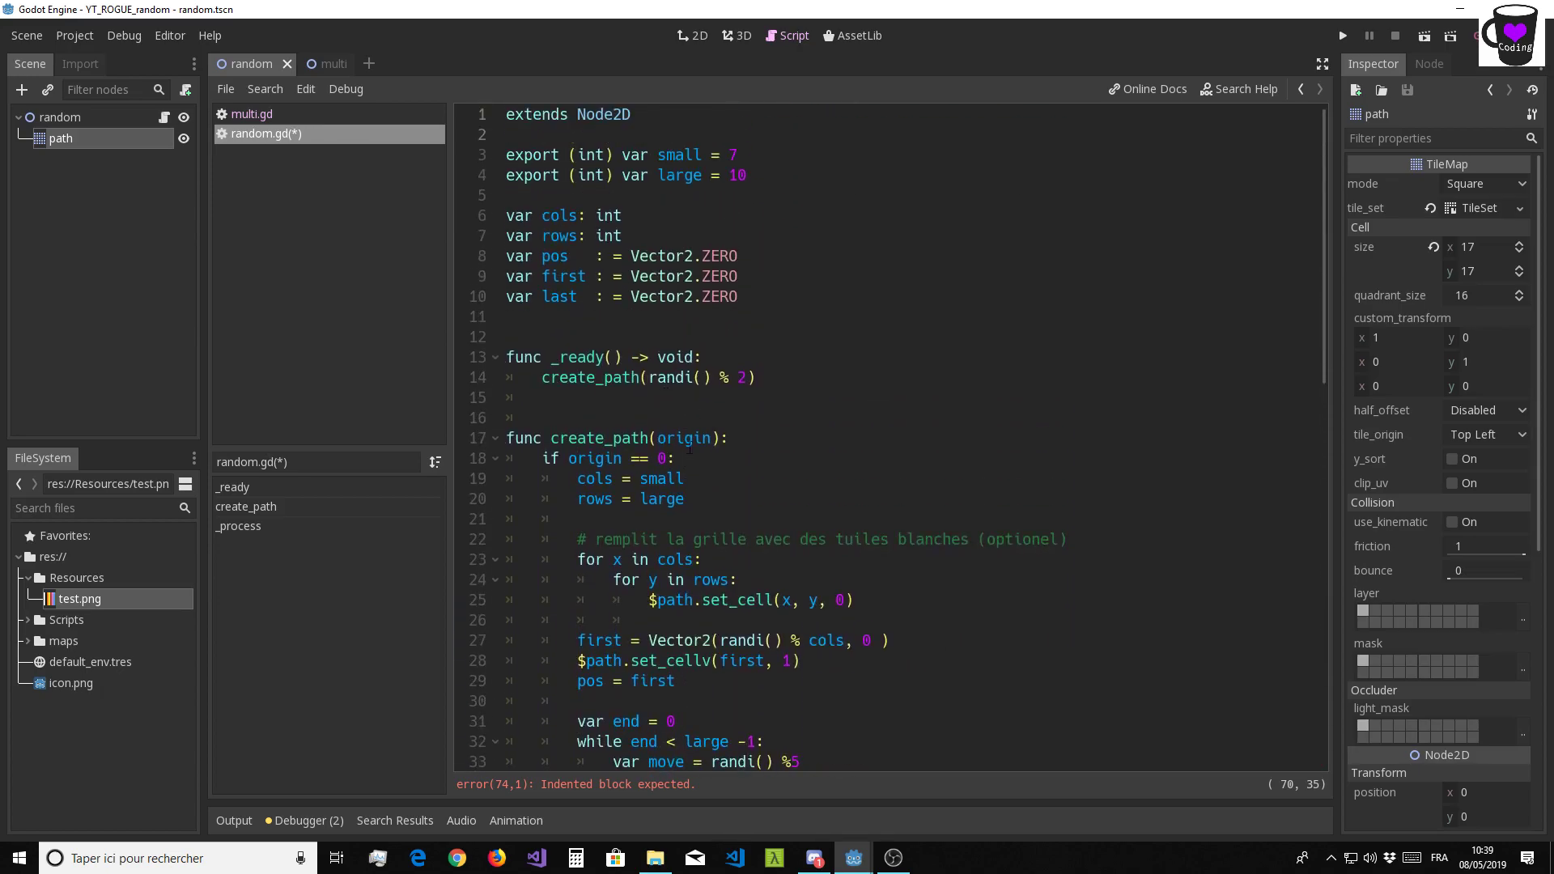
left_click(496, 437)
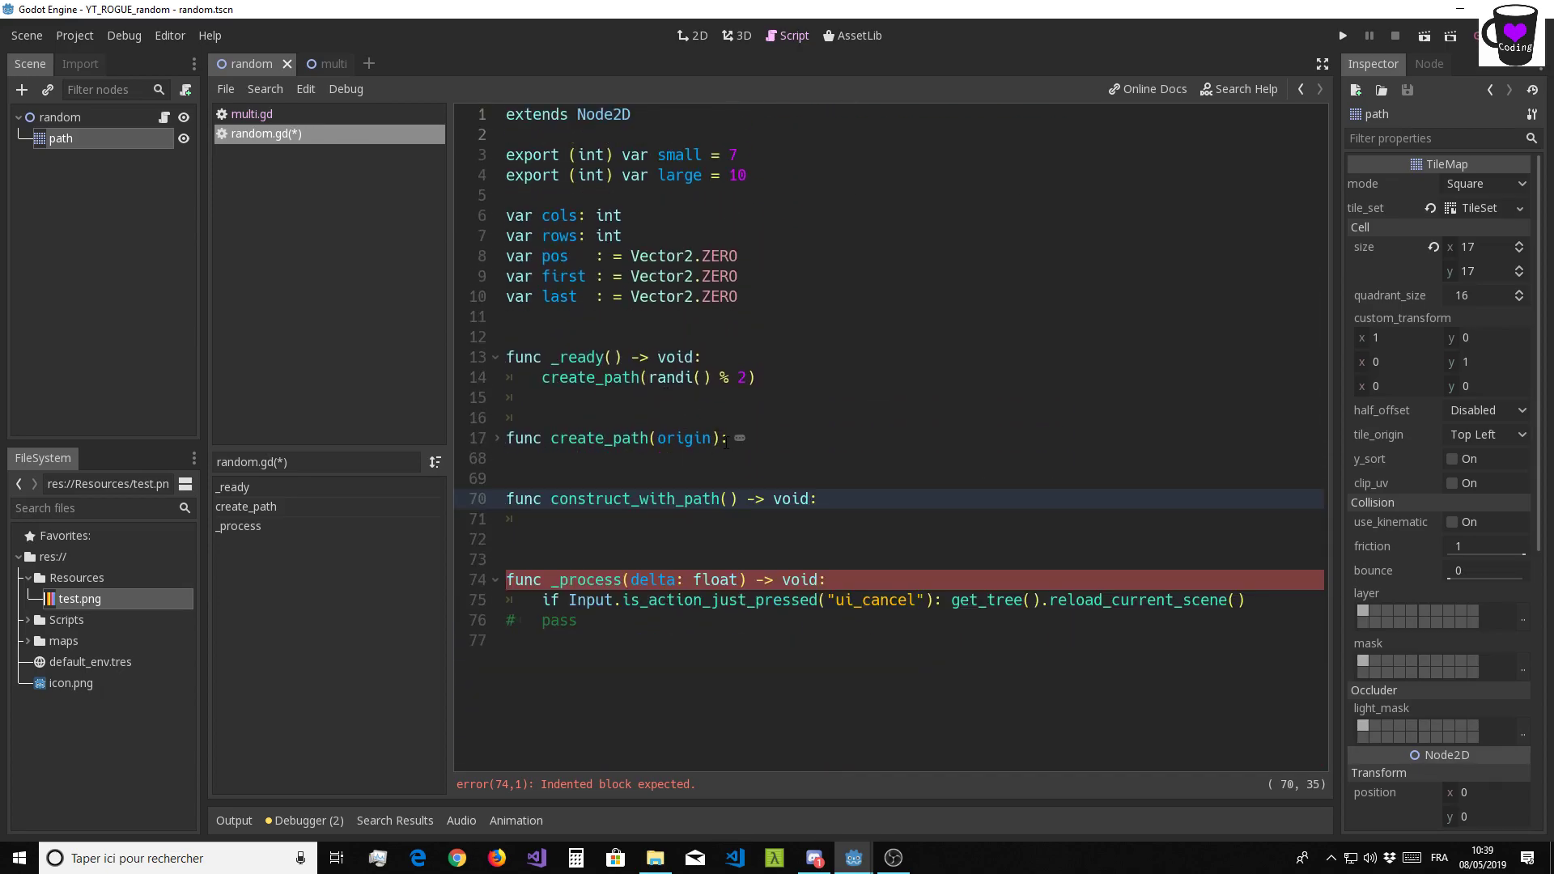
left_click(726, 439)
type("-> ")
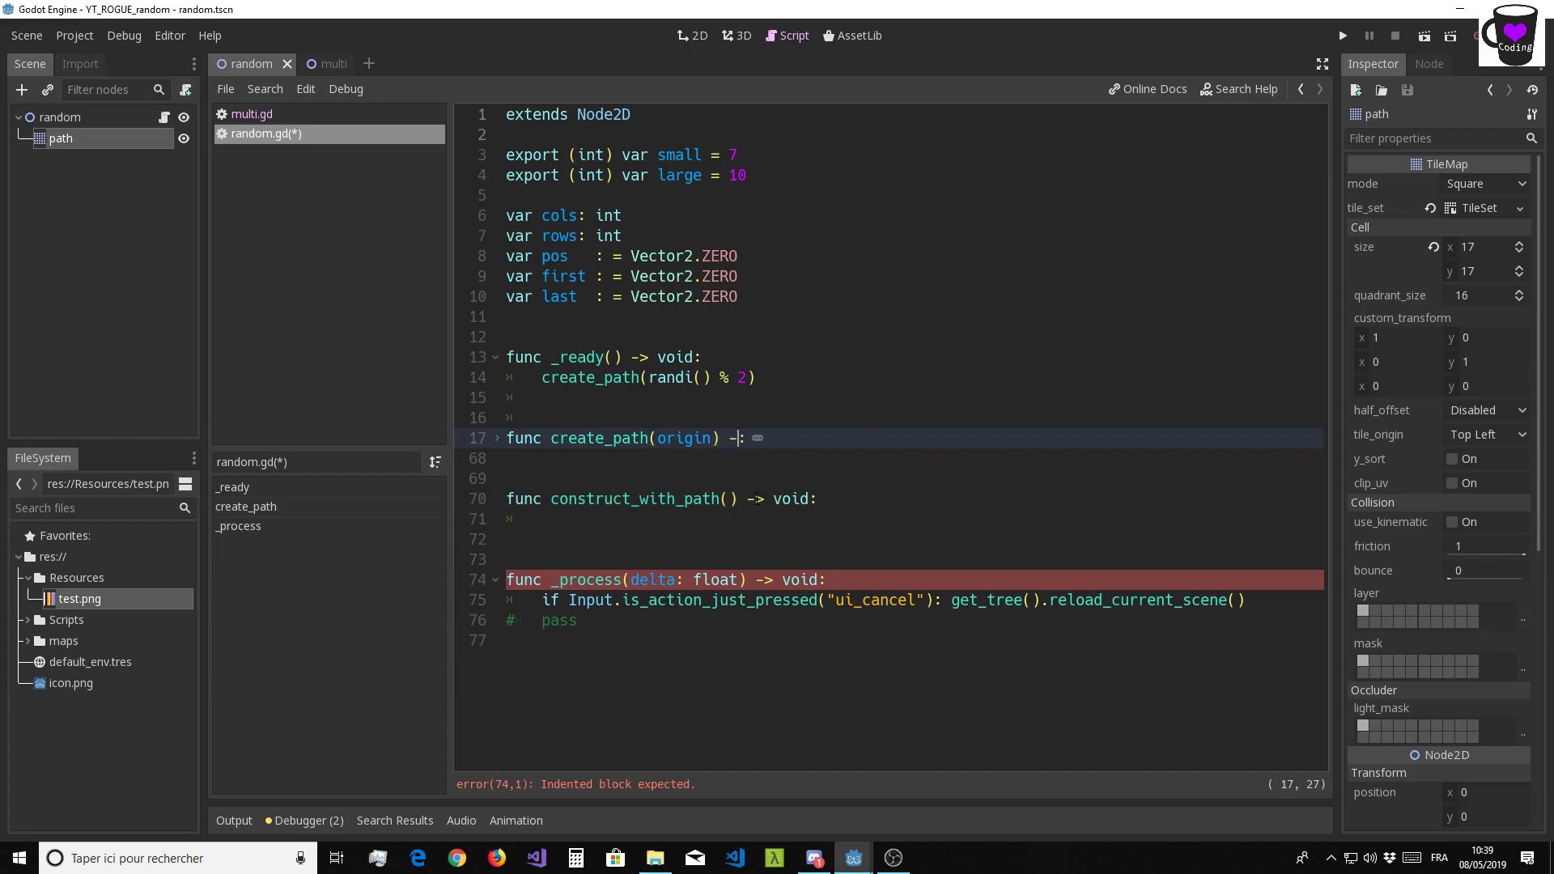
type("vi")
key("BackSpace")
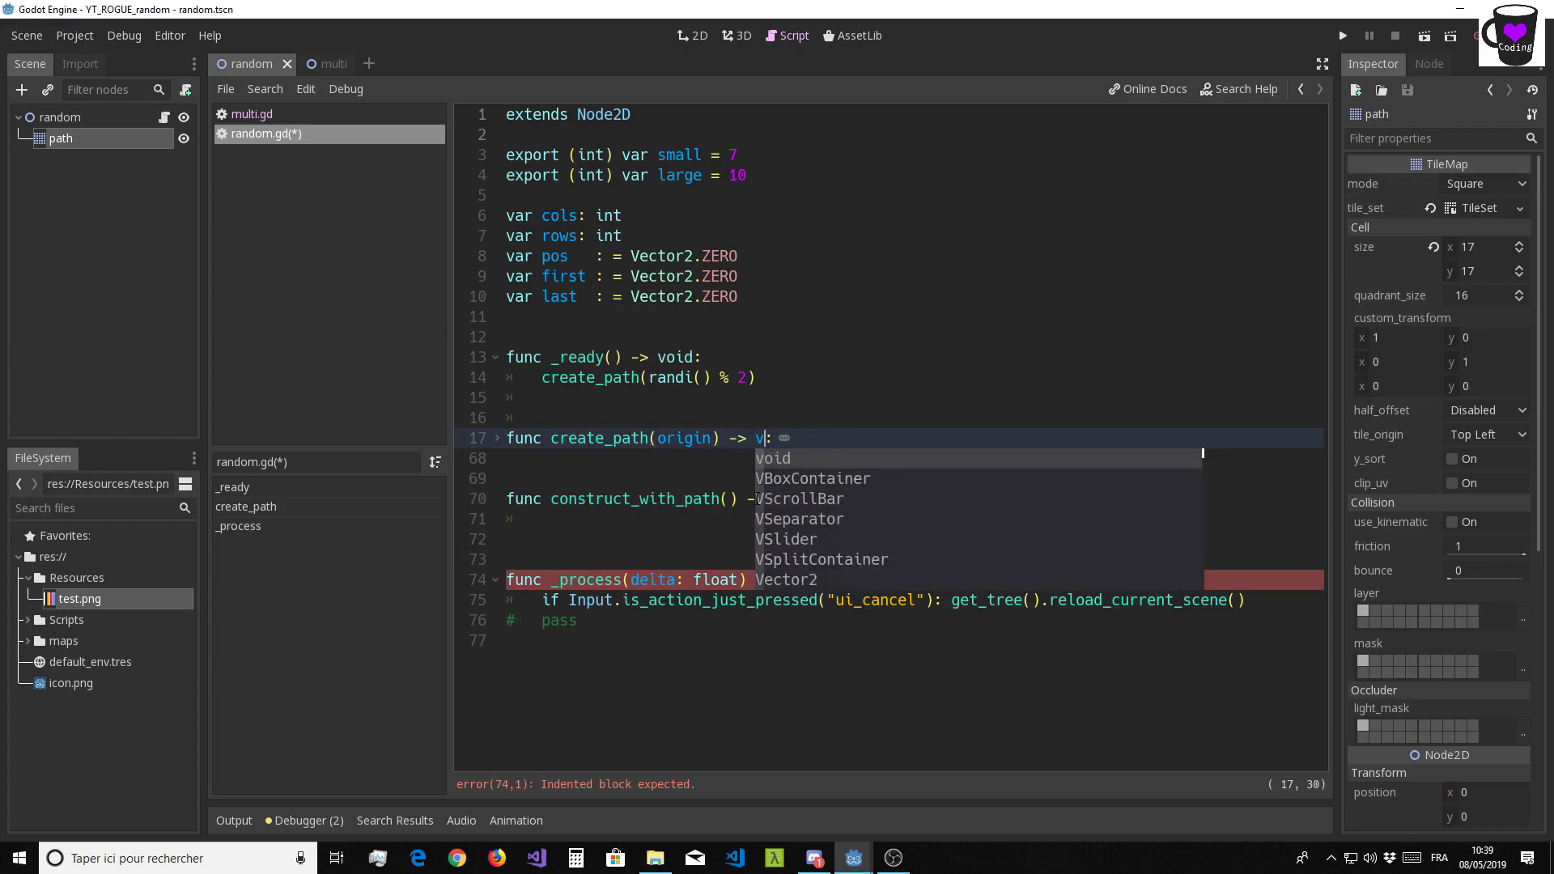
type("oid")
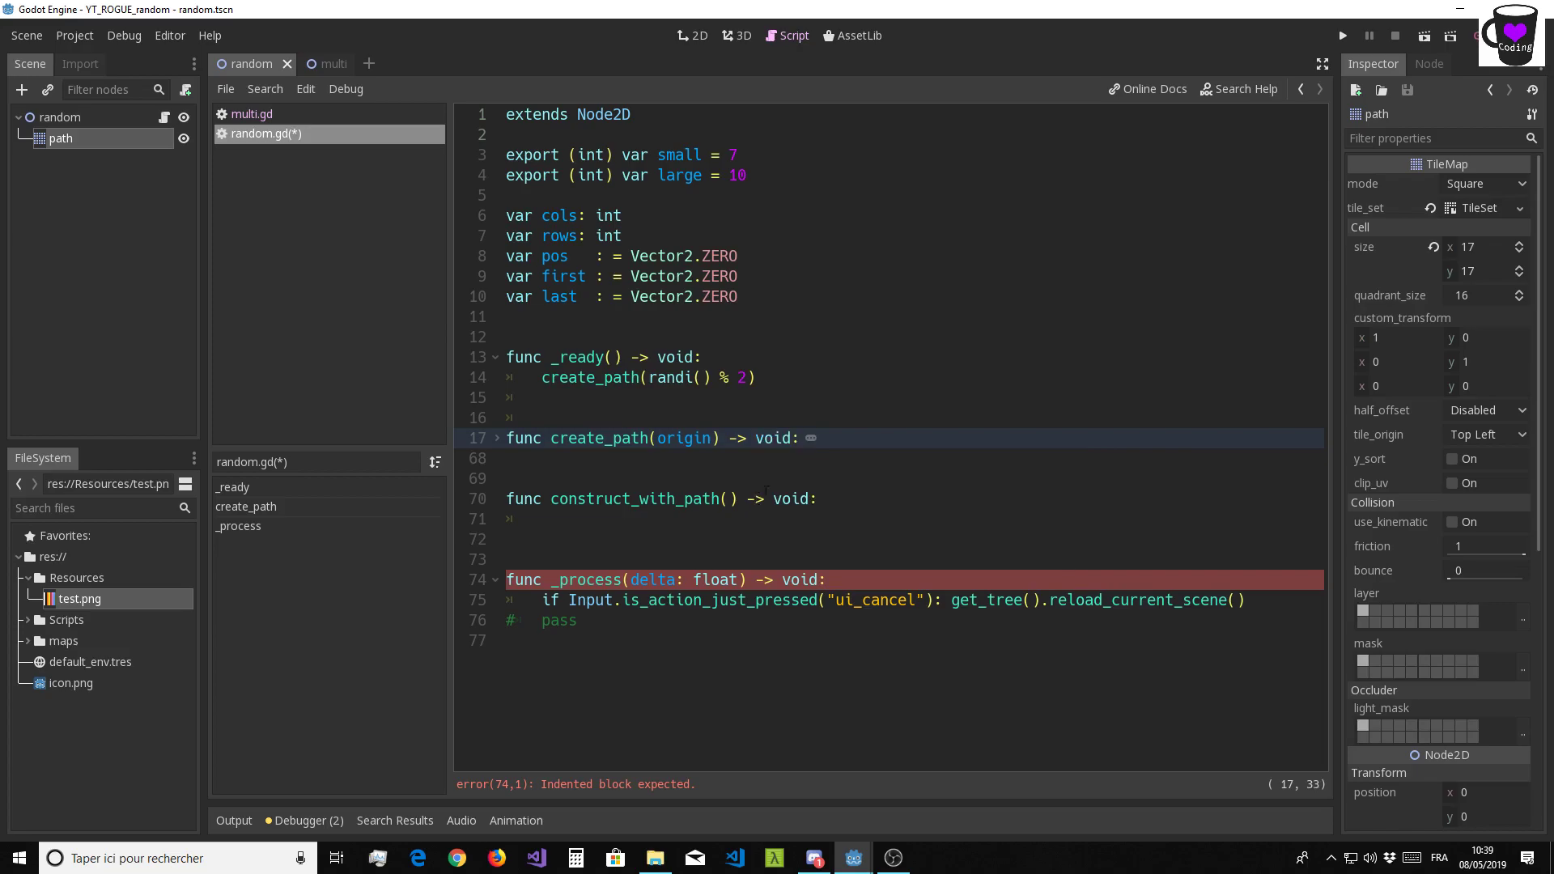
In construct_with_path, start var lst_black_cell : Array = $path. with a getter call
left_click(725, 519)
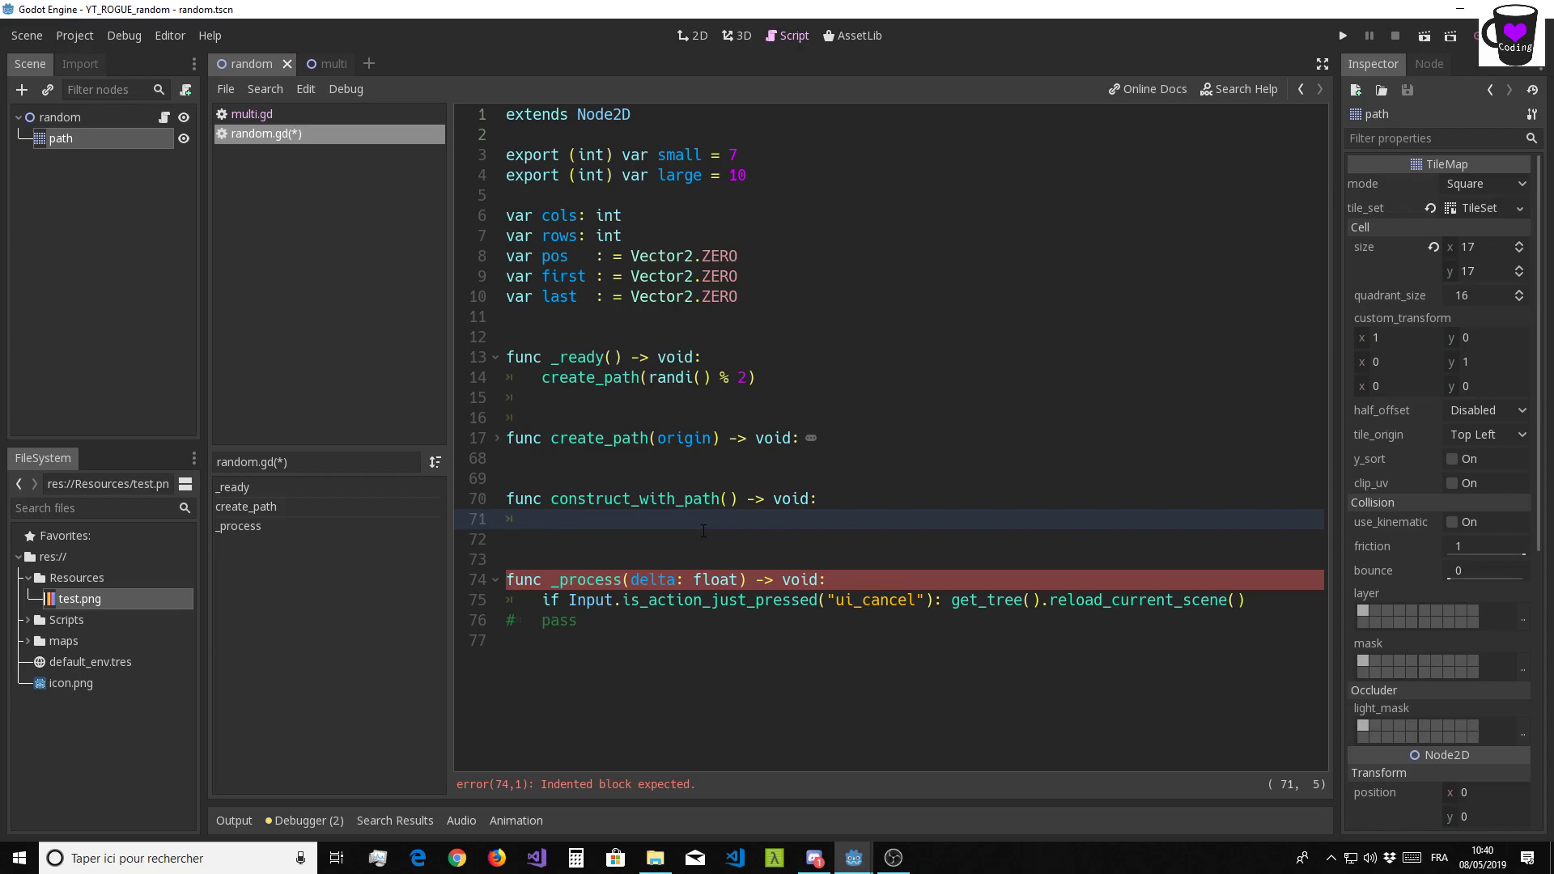
type("var l")
type("st_")
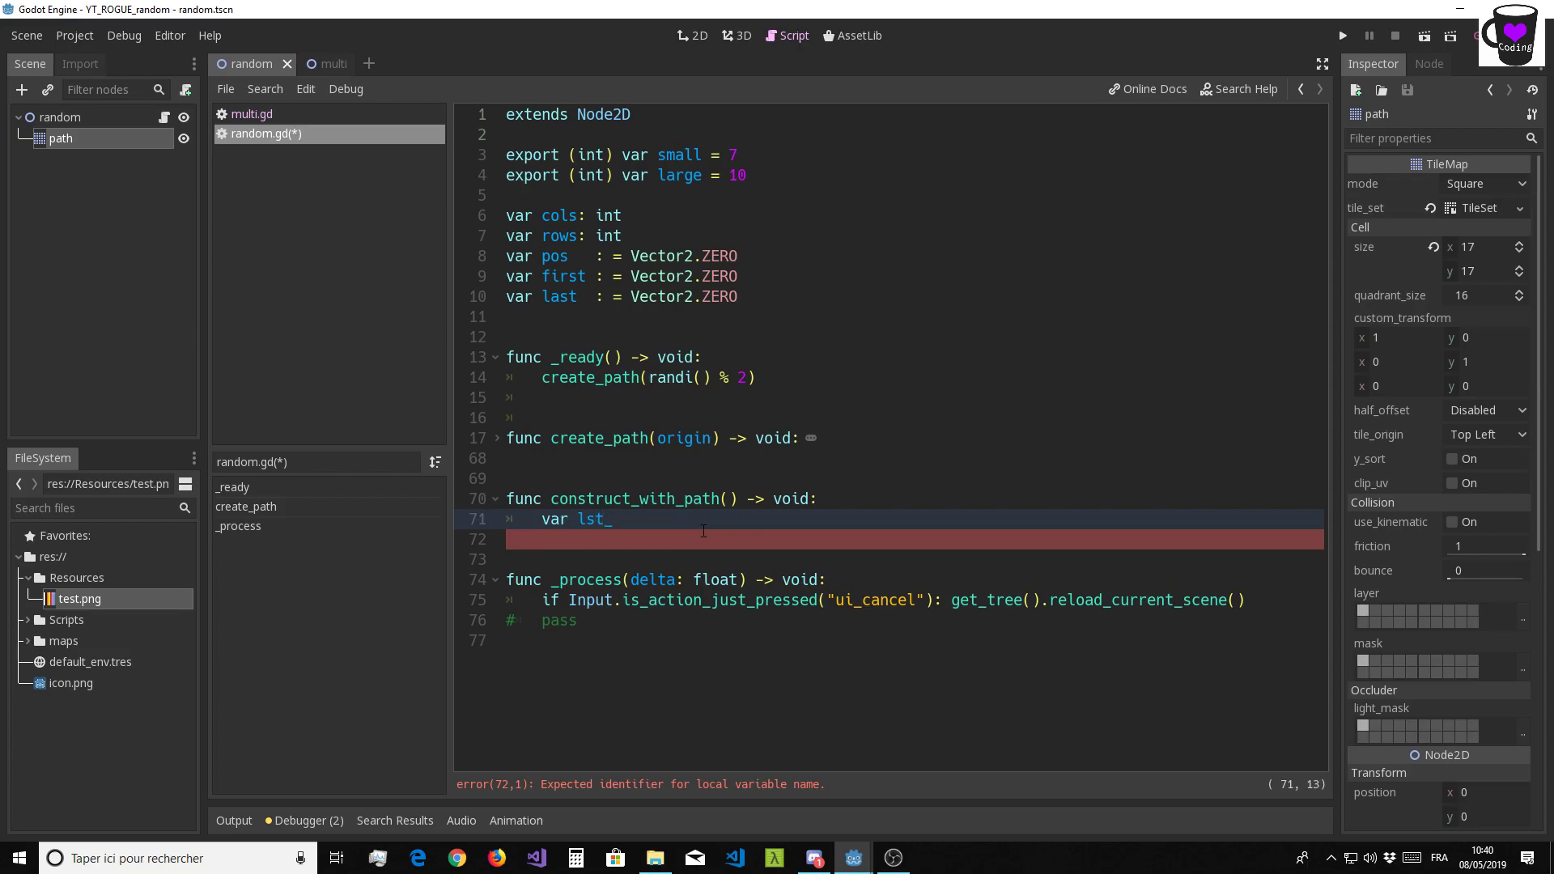
type("black_cel")
type("l : Arra")
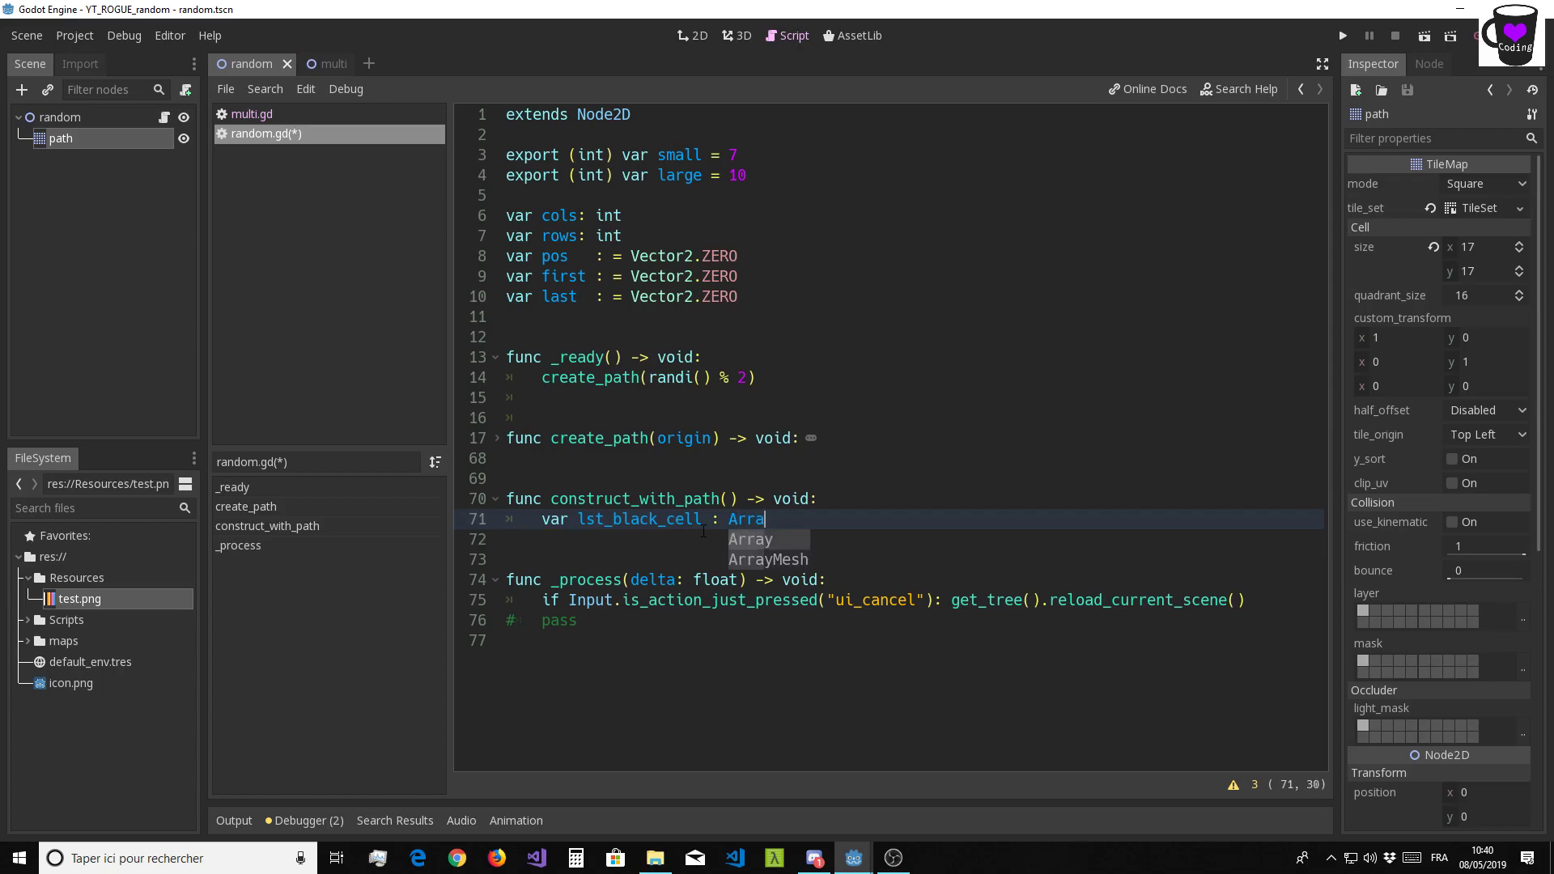
key("Return")
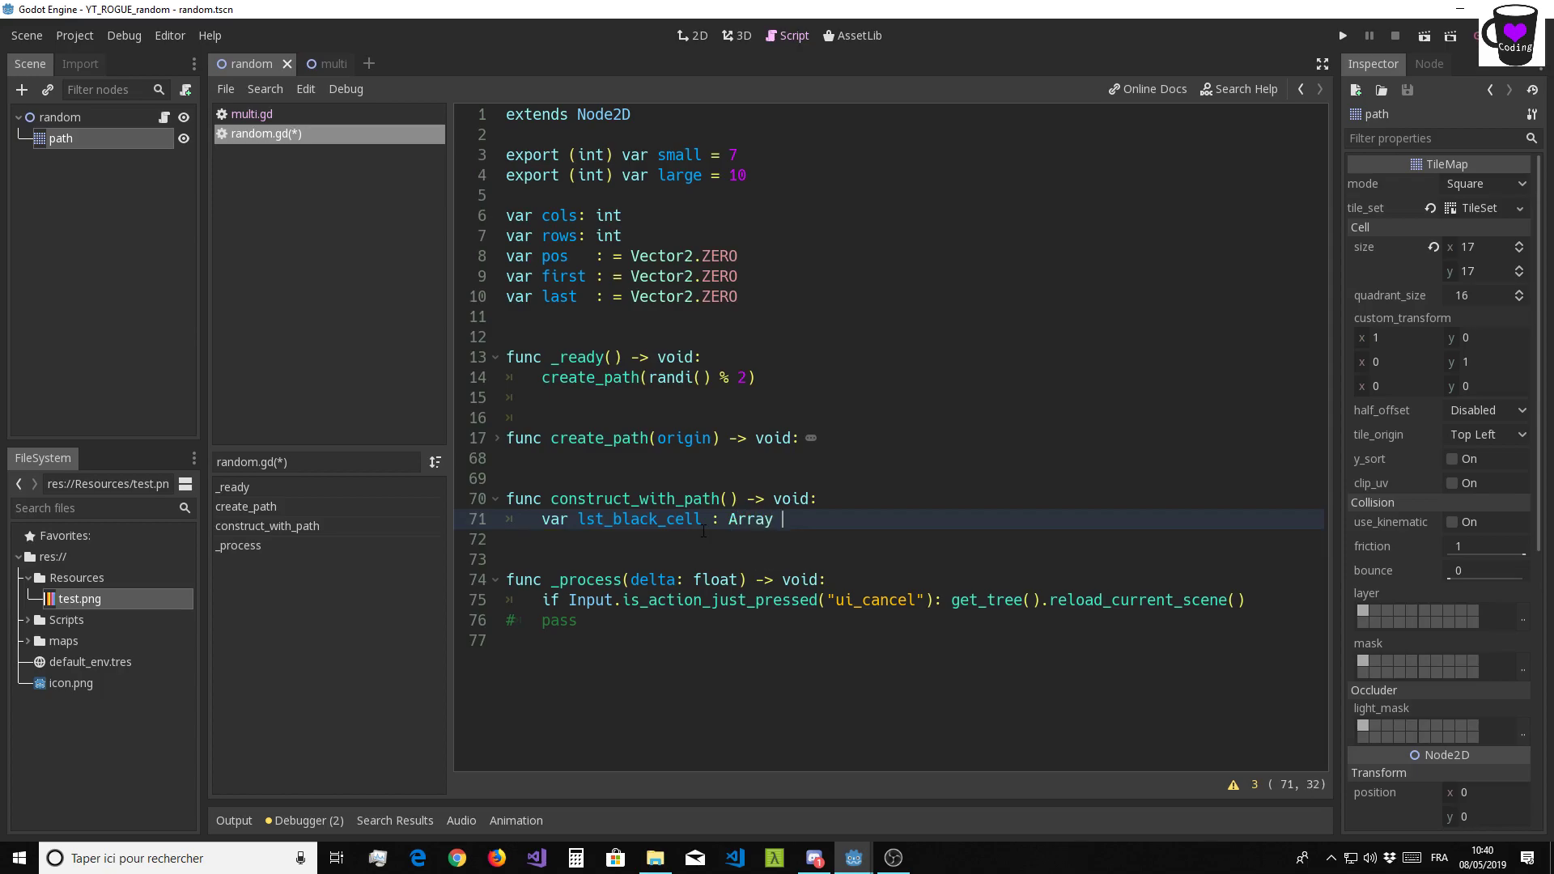
type("= ")
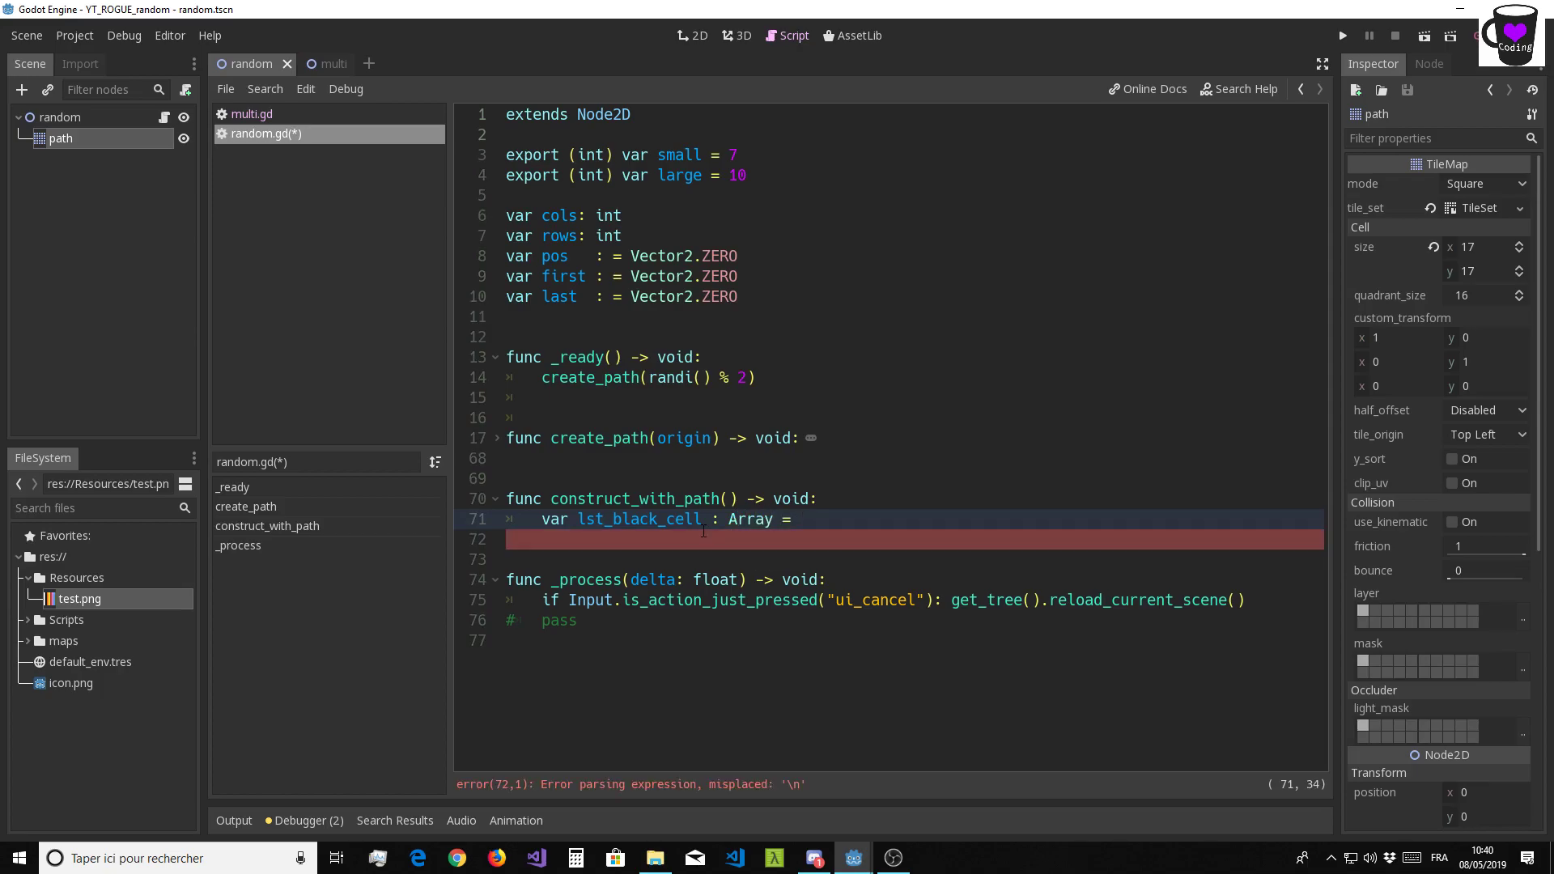
type("$pa")
key("Return")
type(".")
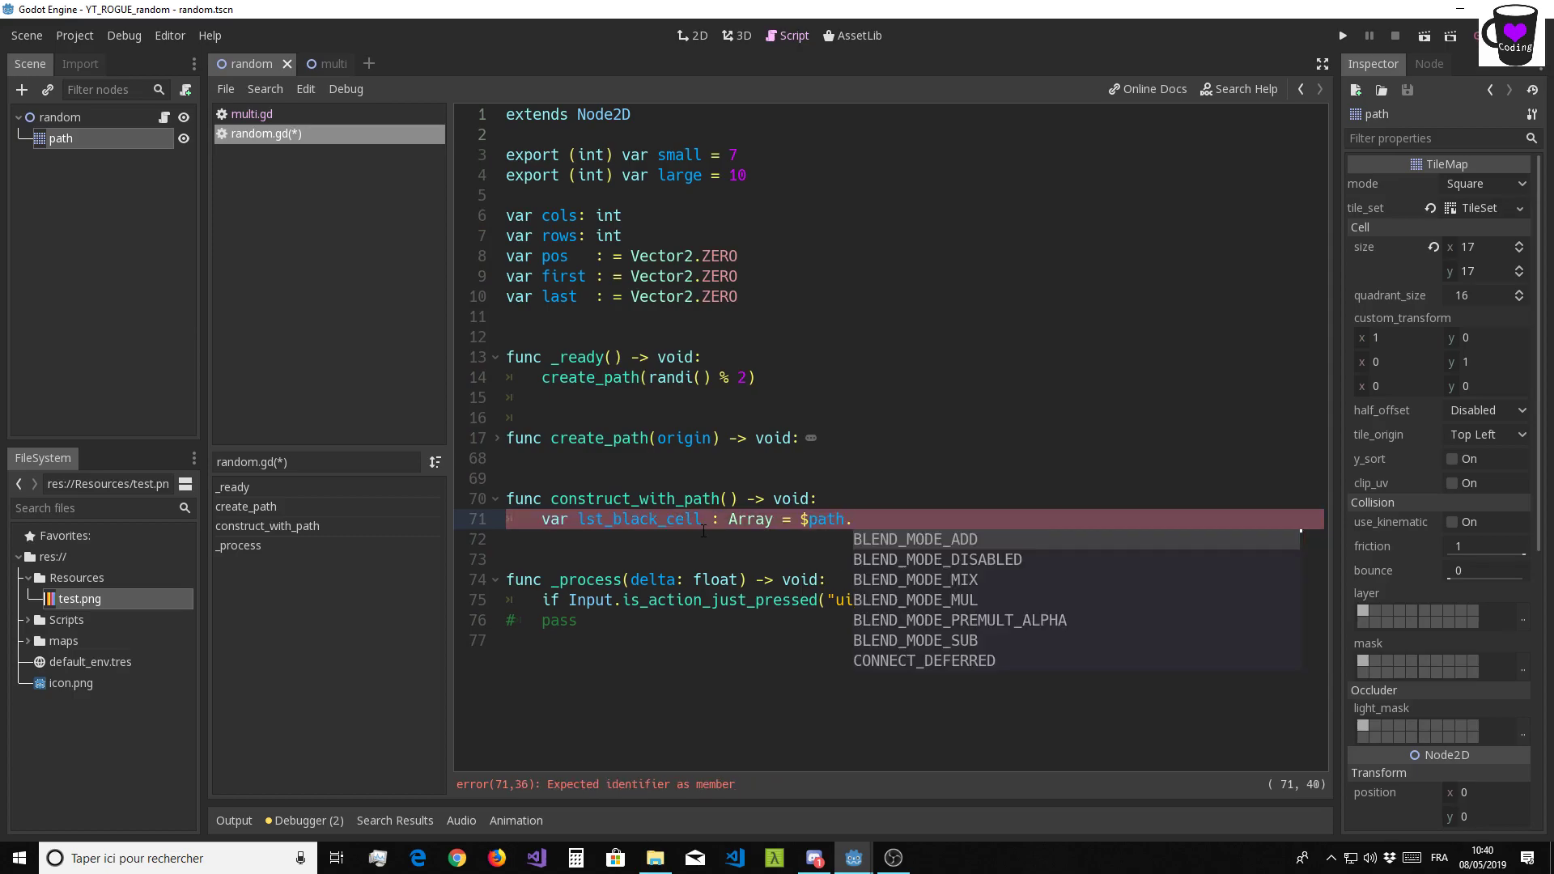
type("geu")
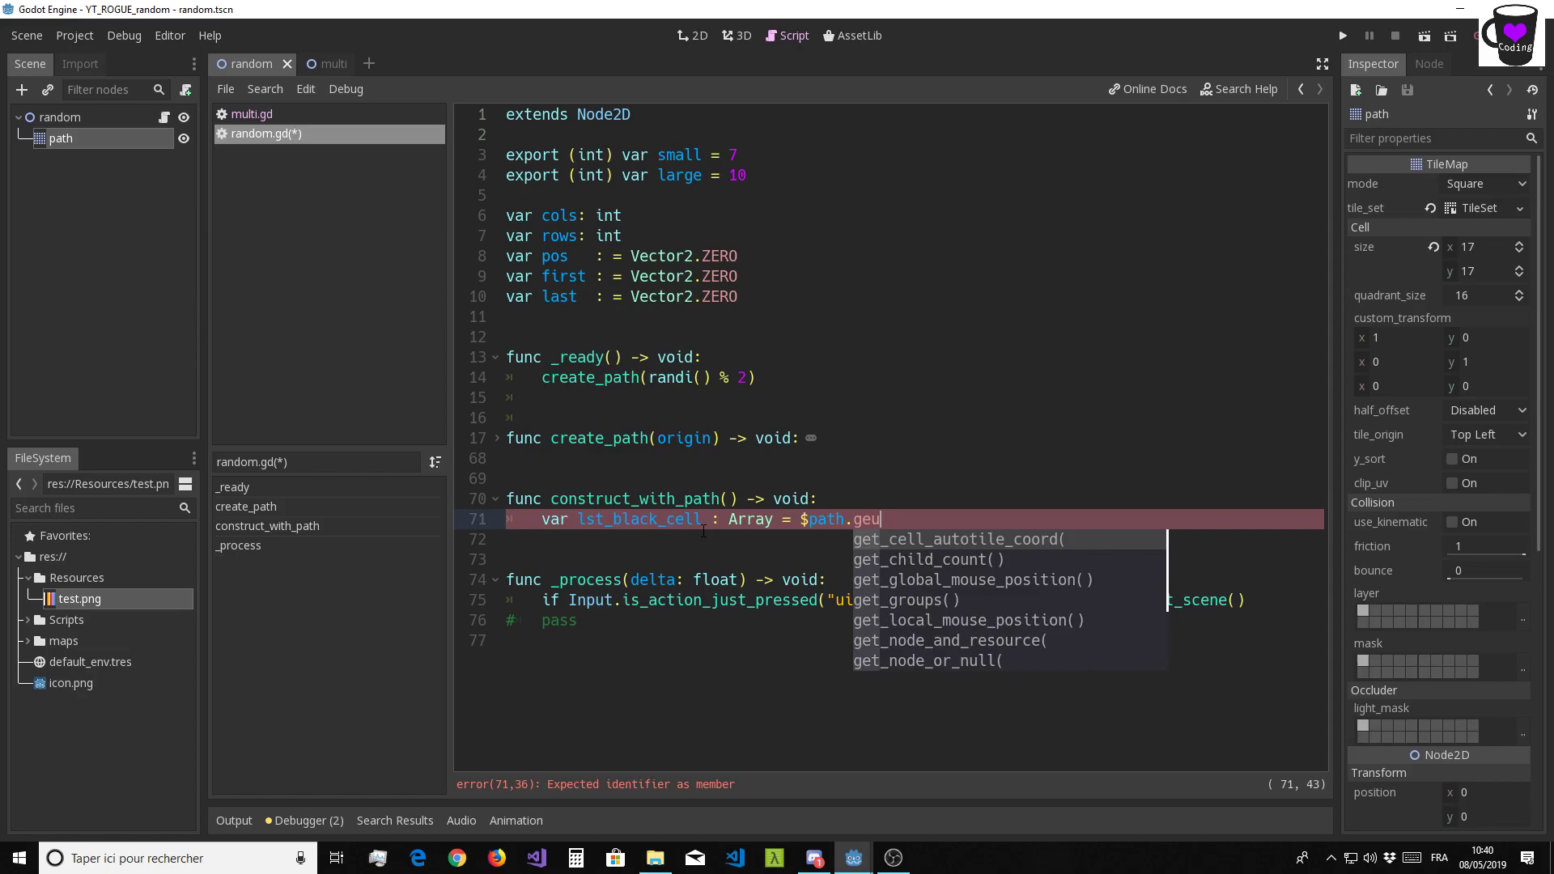
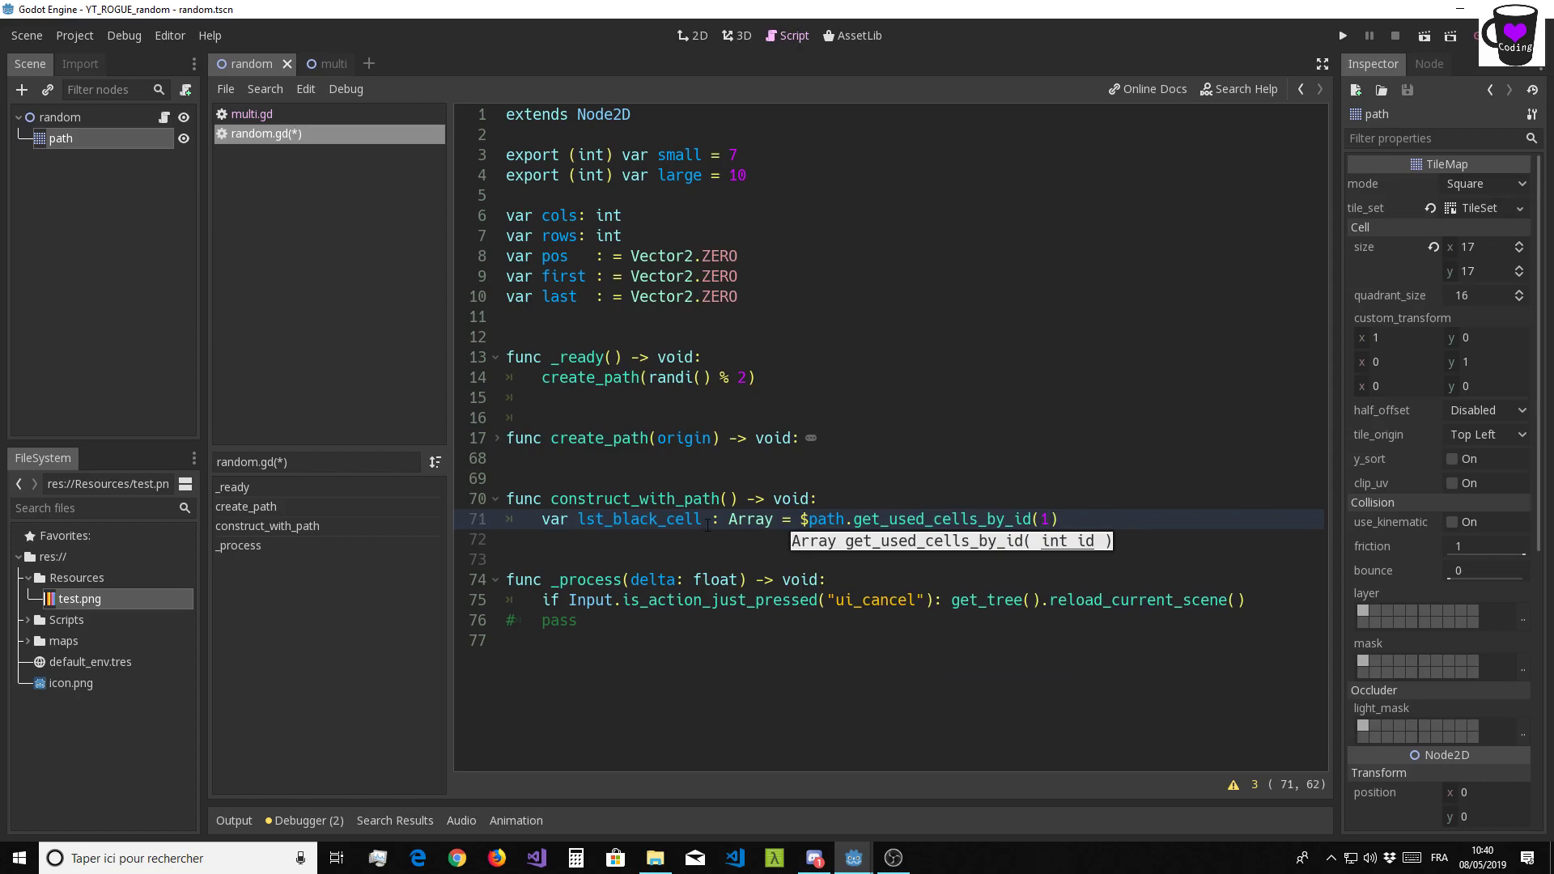
After line 71, add a 'for tile in lst_black_cell:' loop whose body declares 'var choise : String'
key("End")
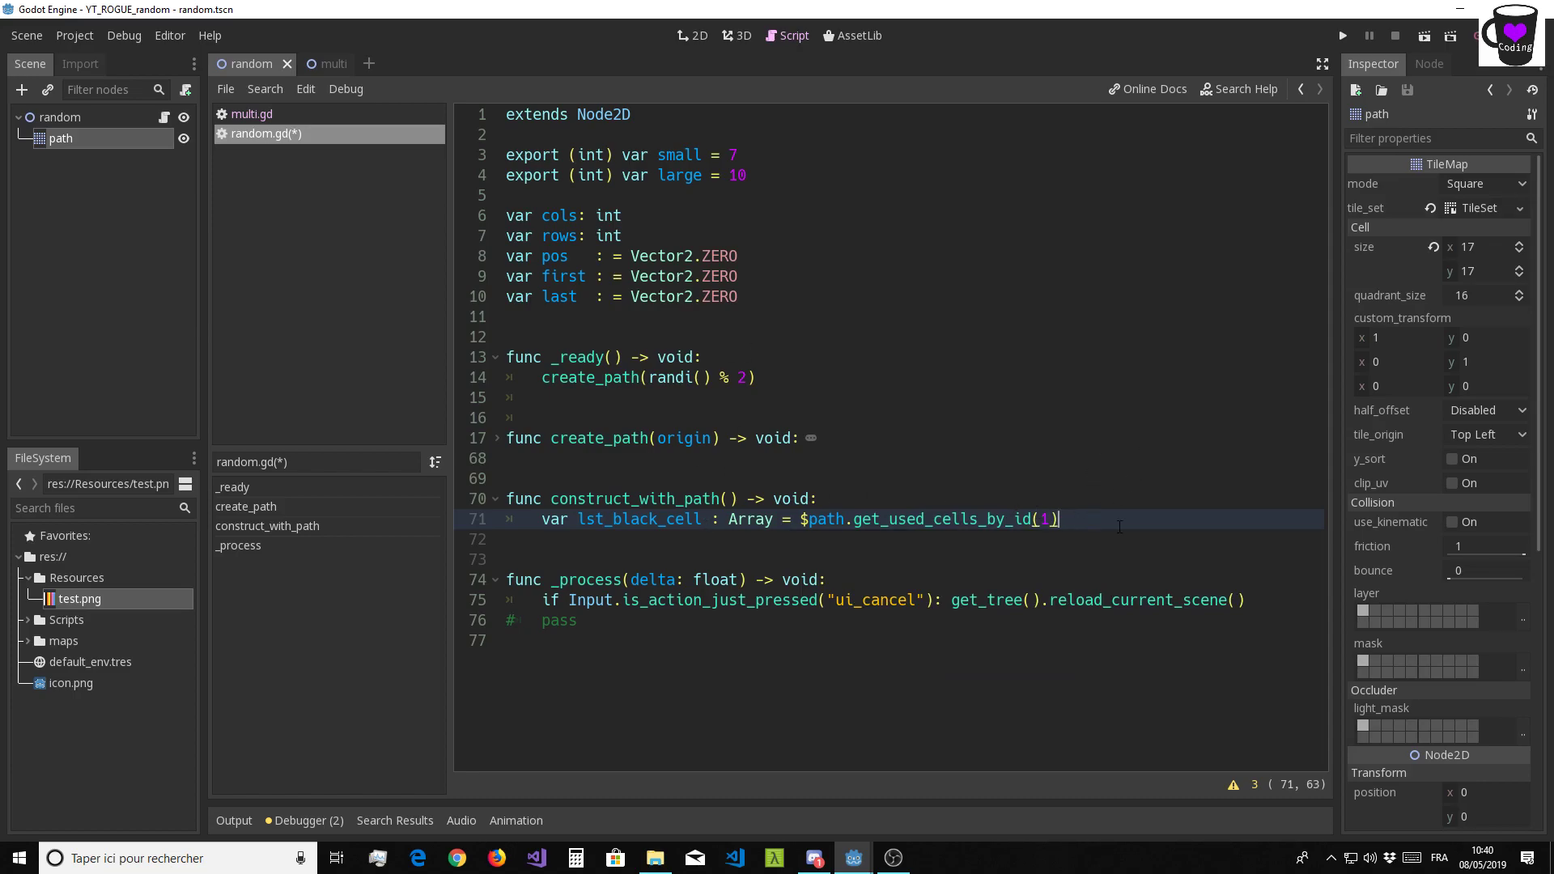
key("Return")
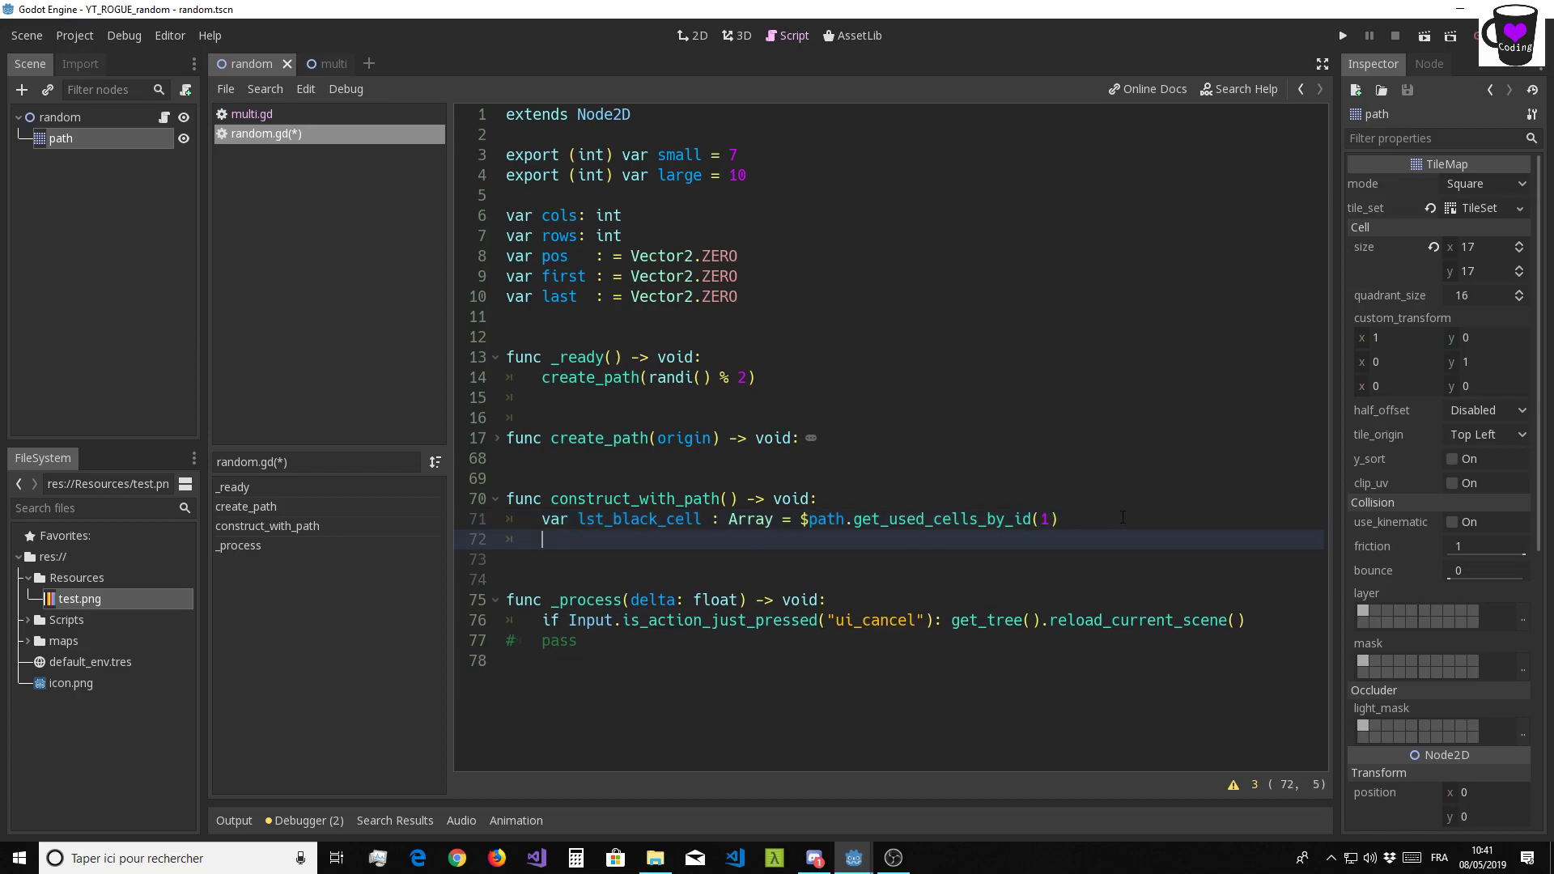
type("fo")
type("r tile ")
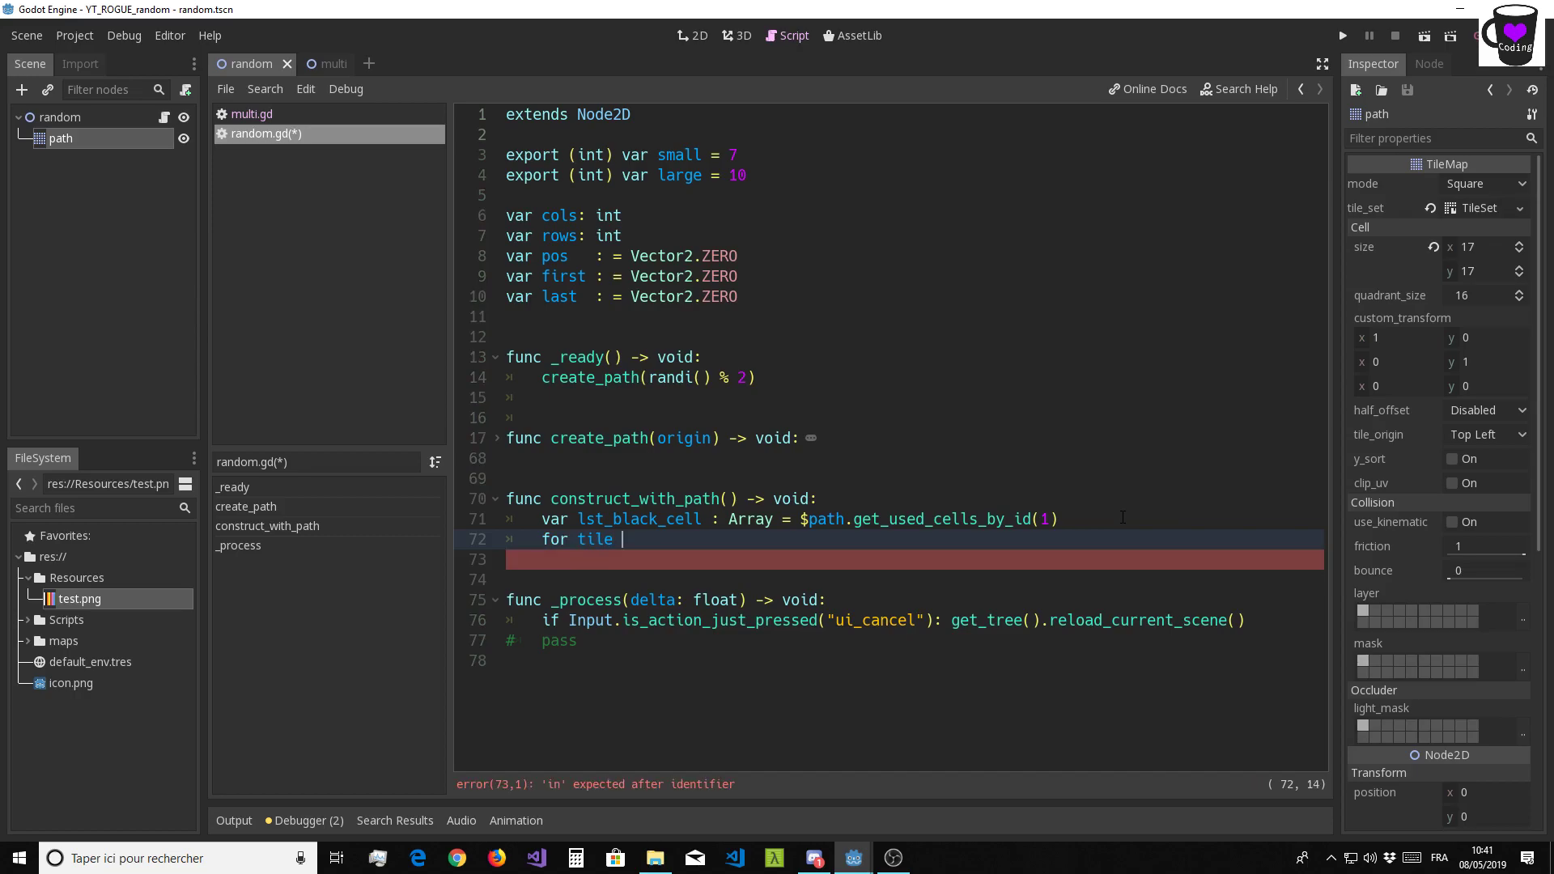
type("in ls")
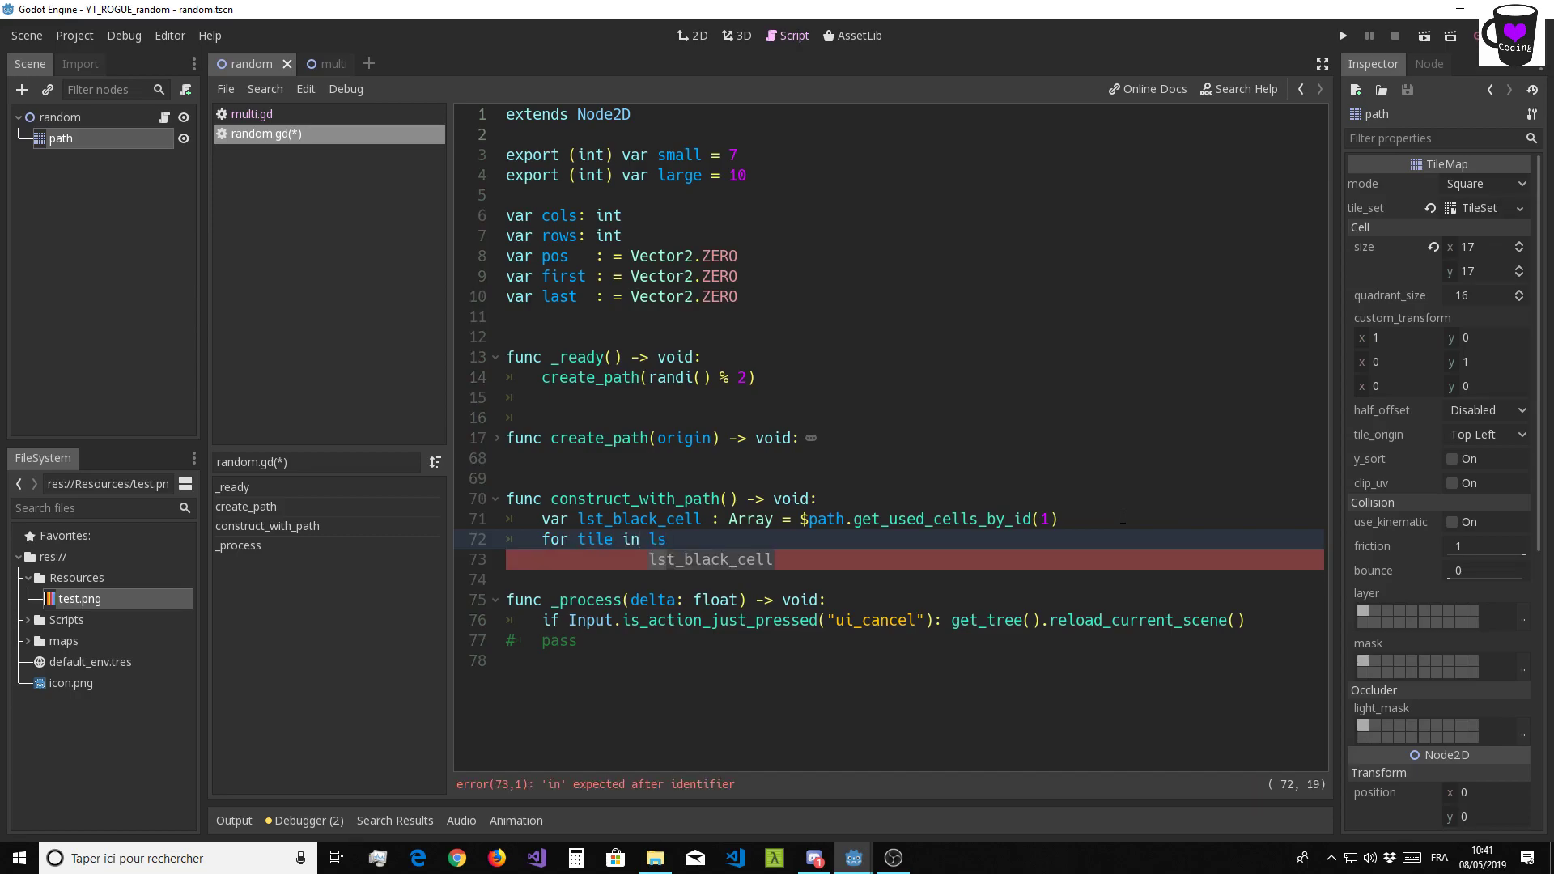
key("Return")
key("Return")
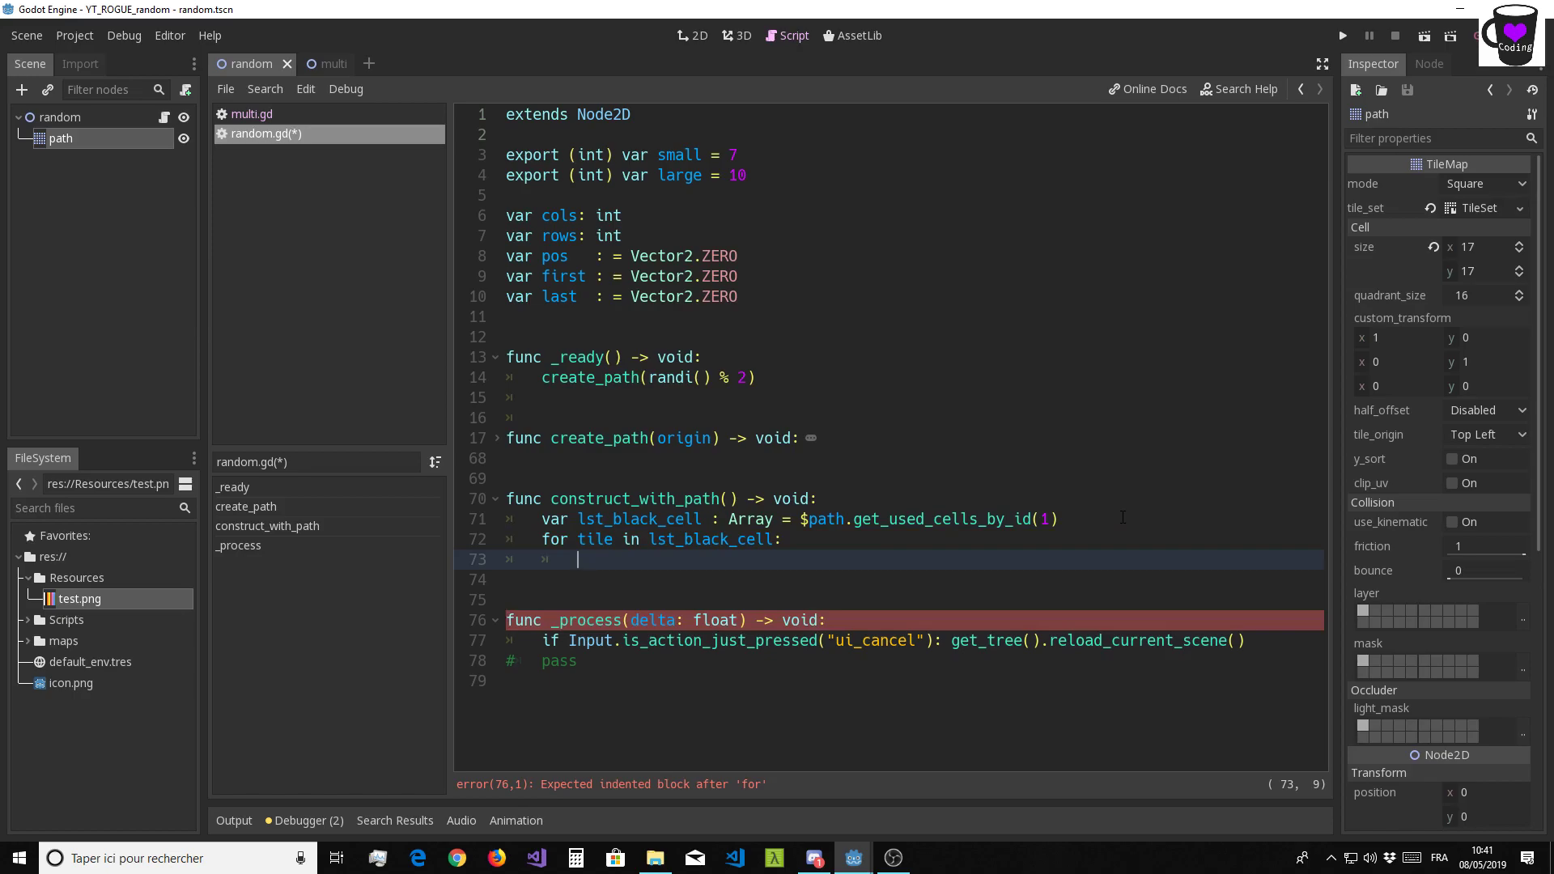
type("var ")
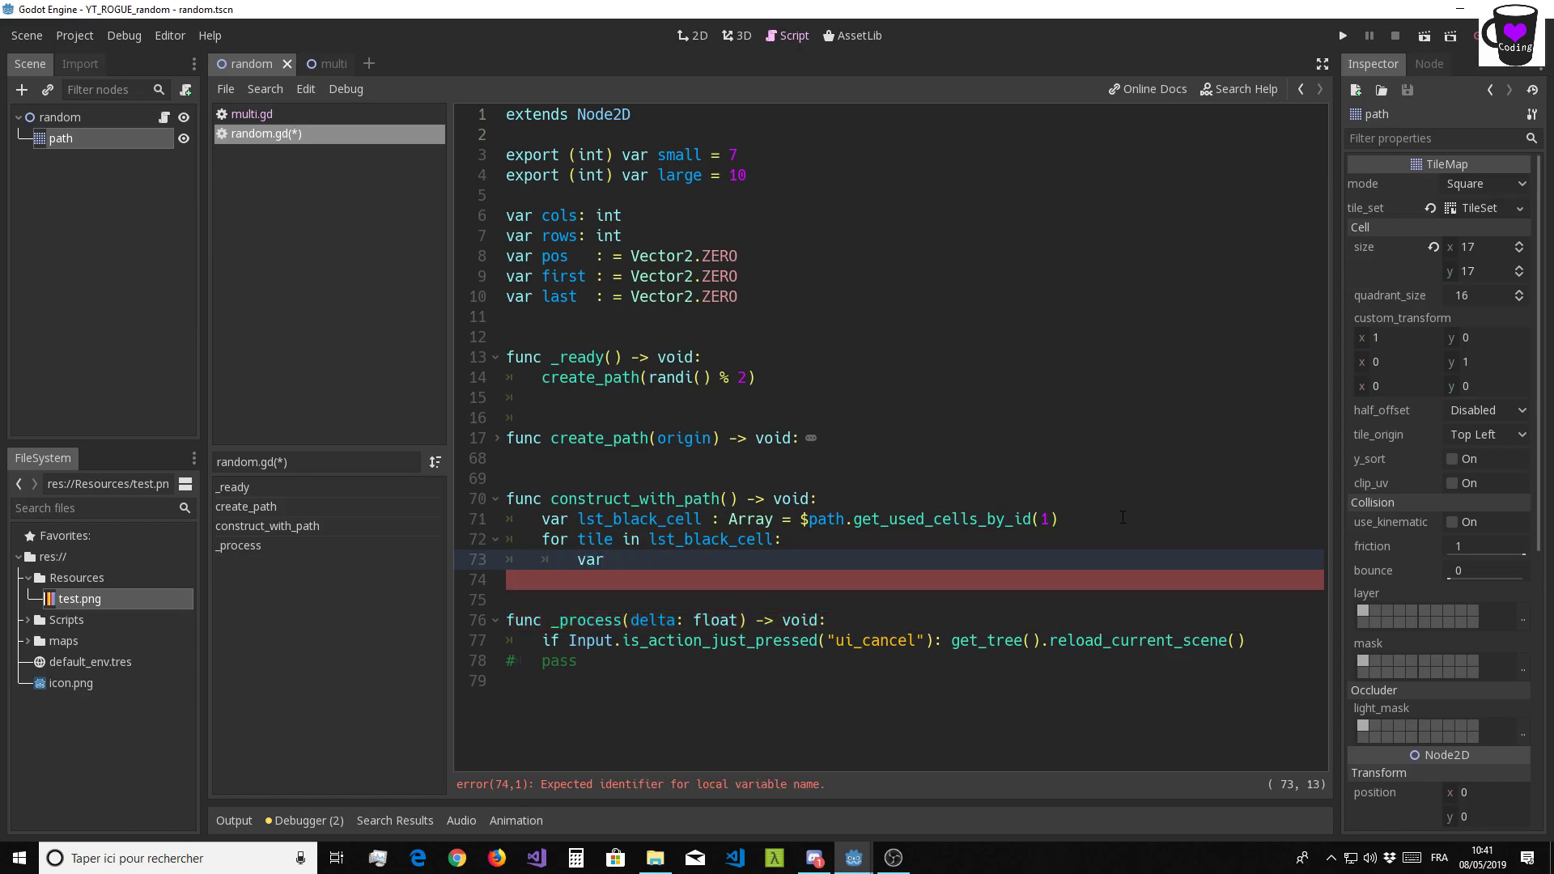
type("choise ")
type(": ")
type("Str")
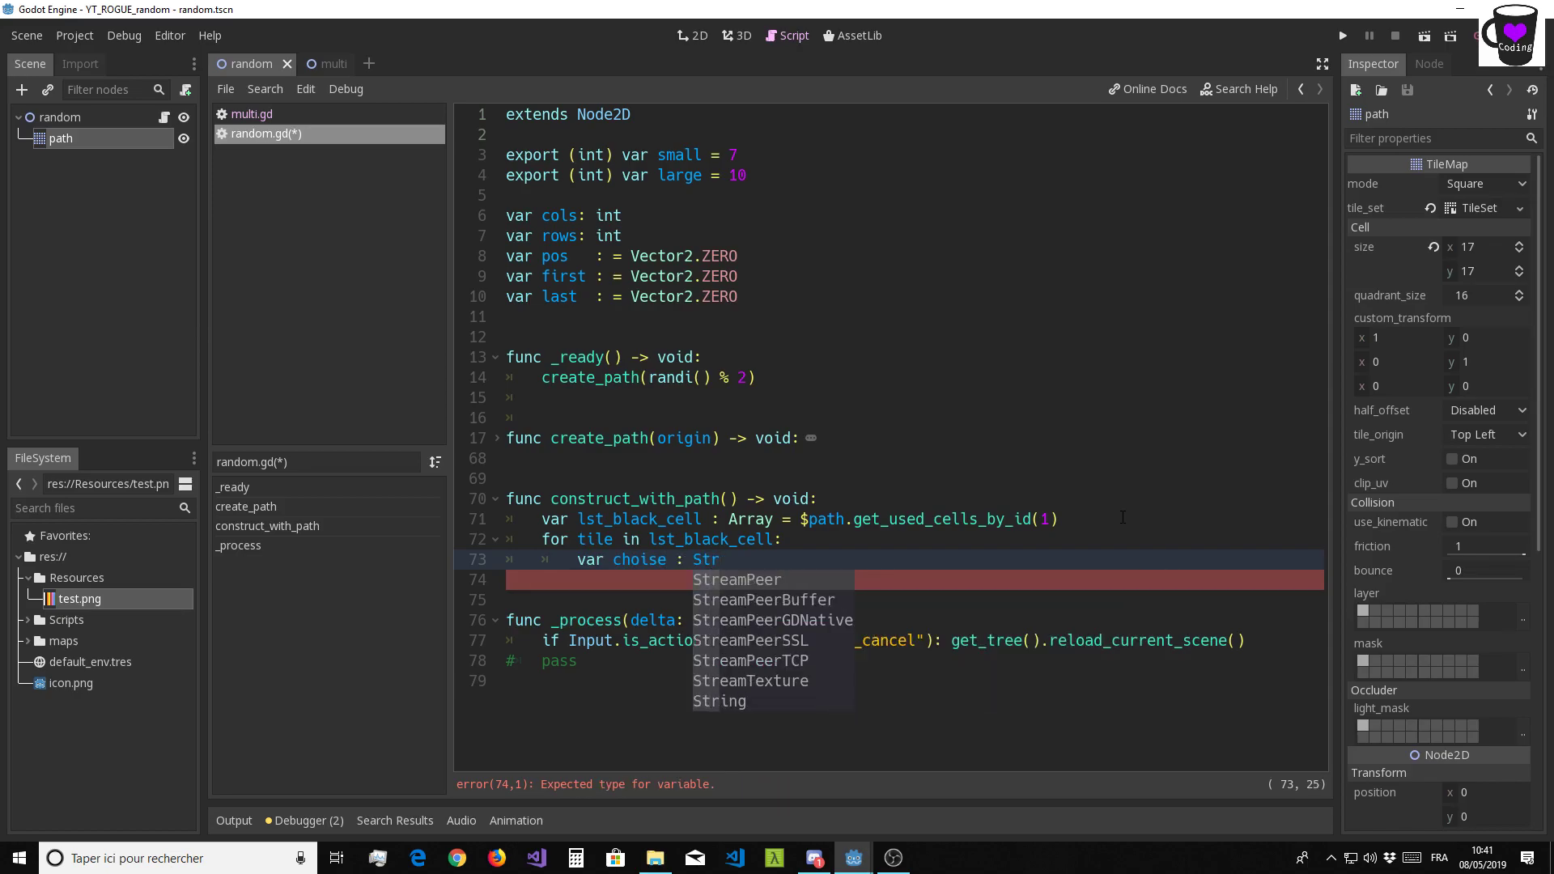
type("i")
key("Return")
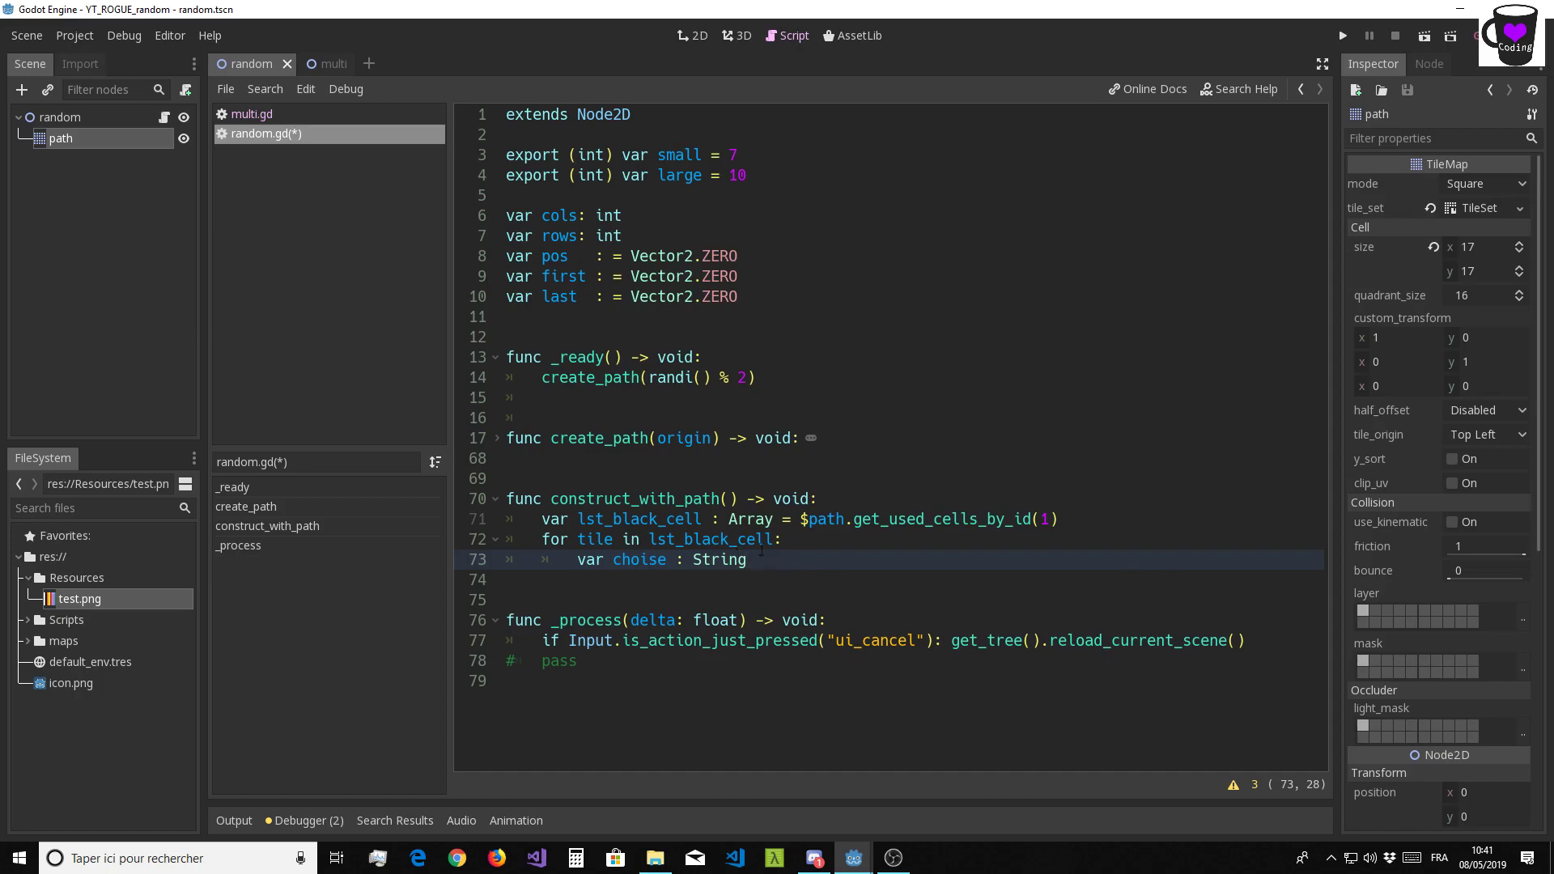
key("Return")
key("Return")
key("BackSpace")
key("BackSpace")
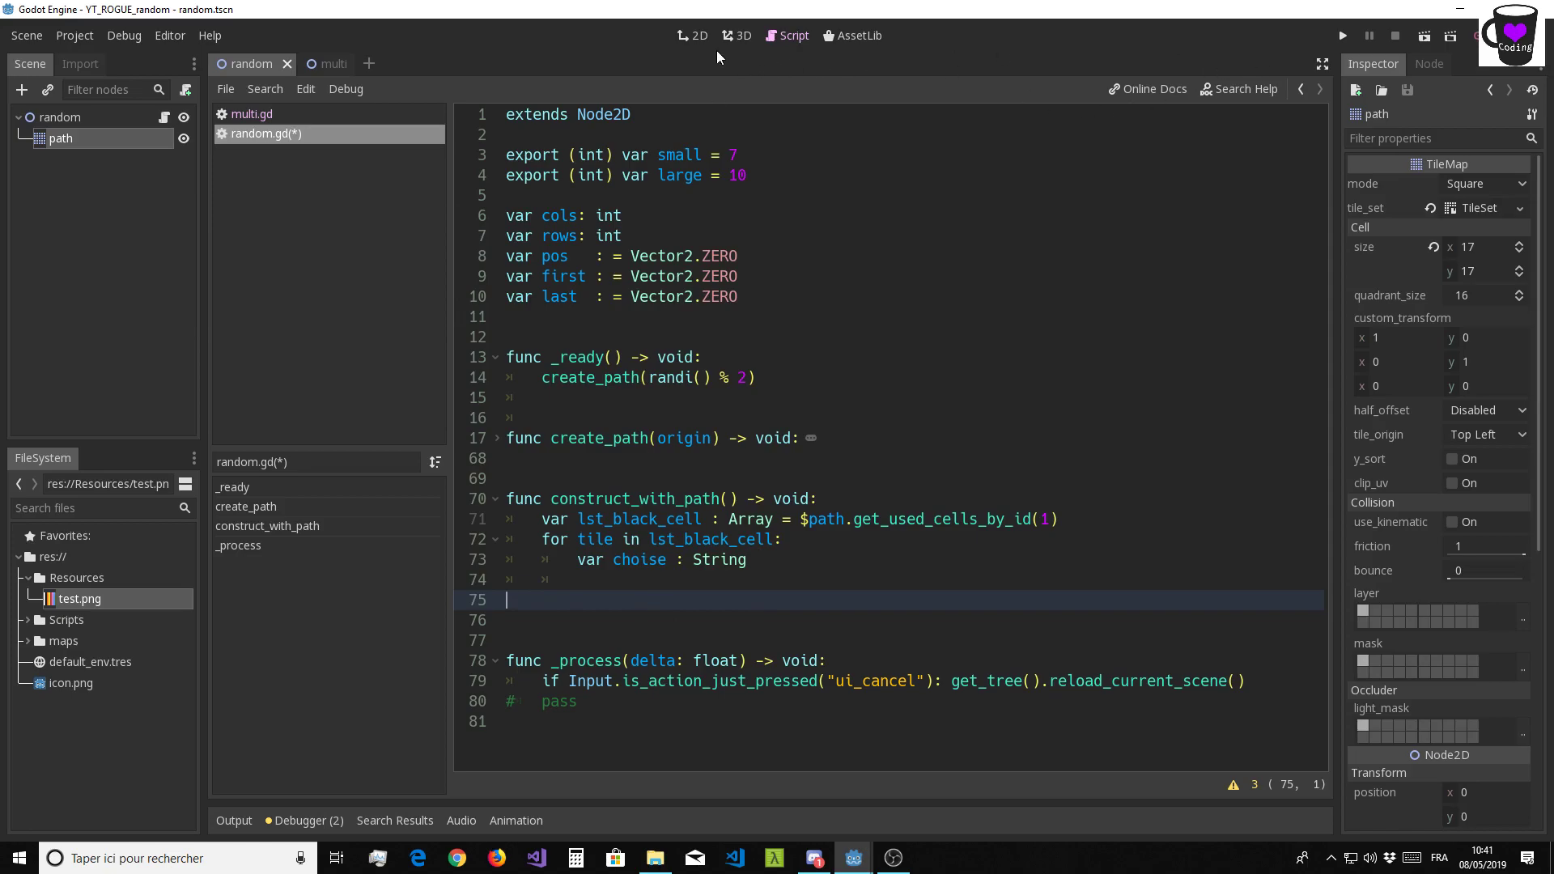
Save and run the scene to view the black winding path on the white grid, then close the game window
left_click(1341, 34)
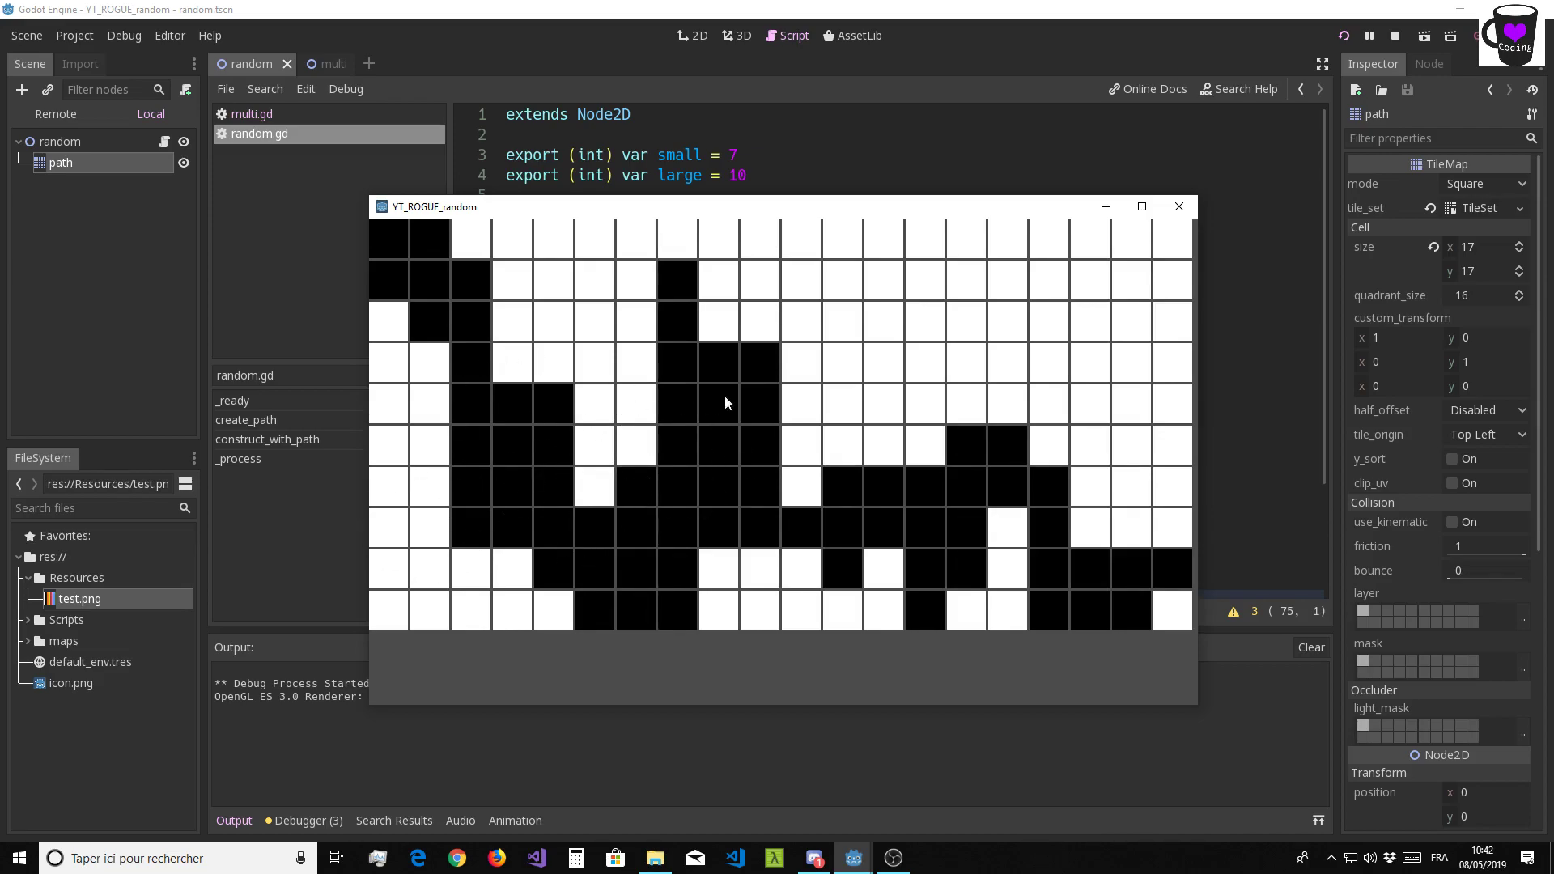
left_click(1179, 206)
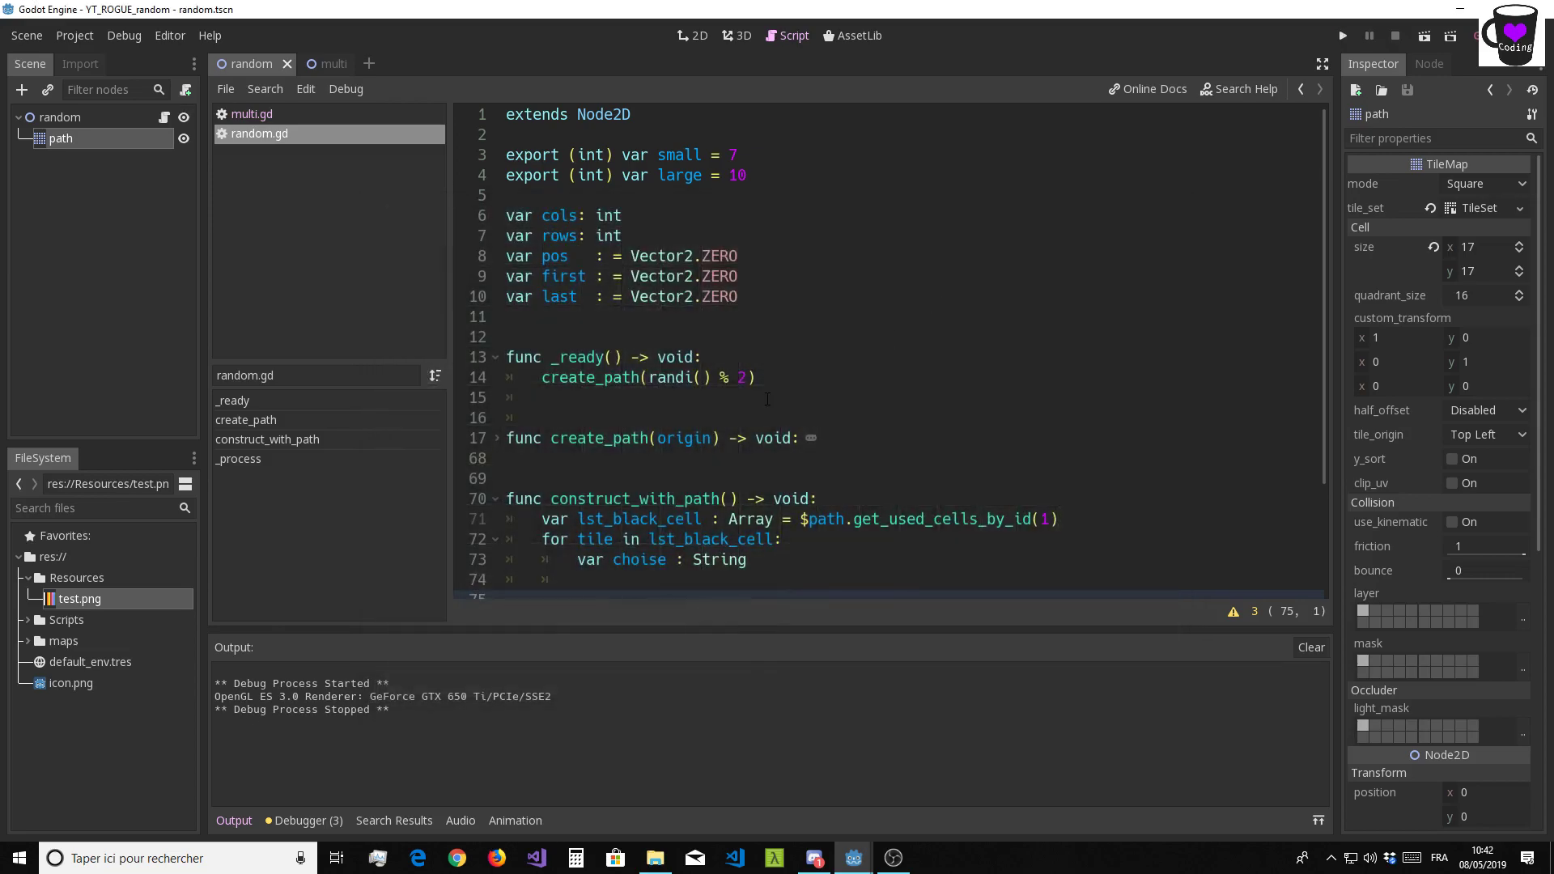
Write the header 'func check_contigous(pos) -> String:' on line 75
left_click(558, 457)
key("Return")
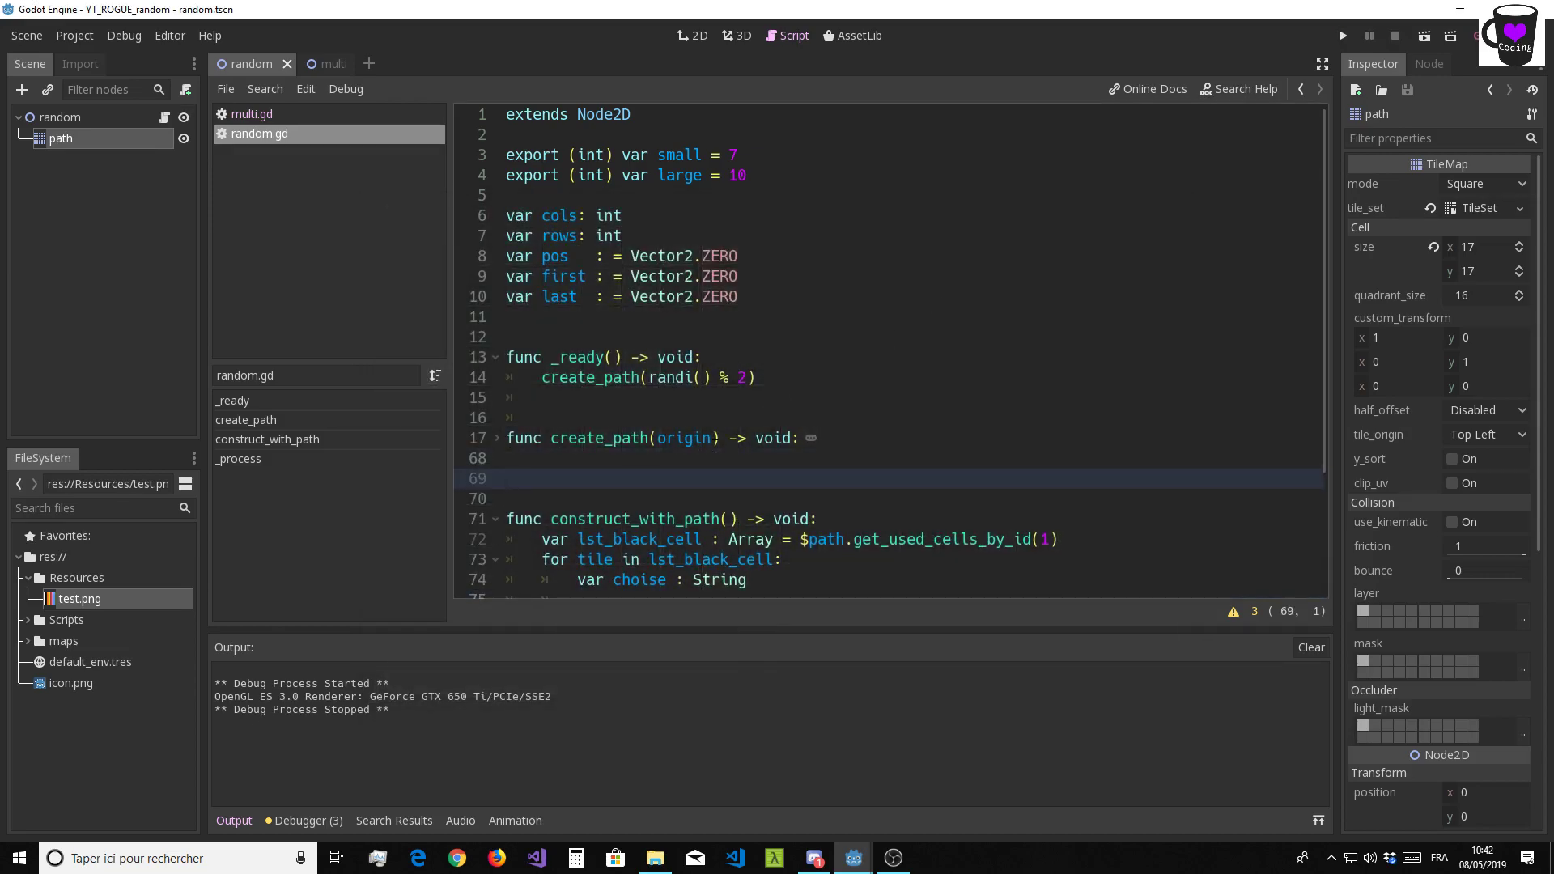
scroll(713, 451, "down", 3)
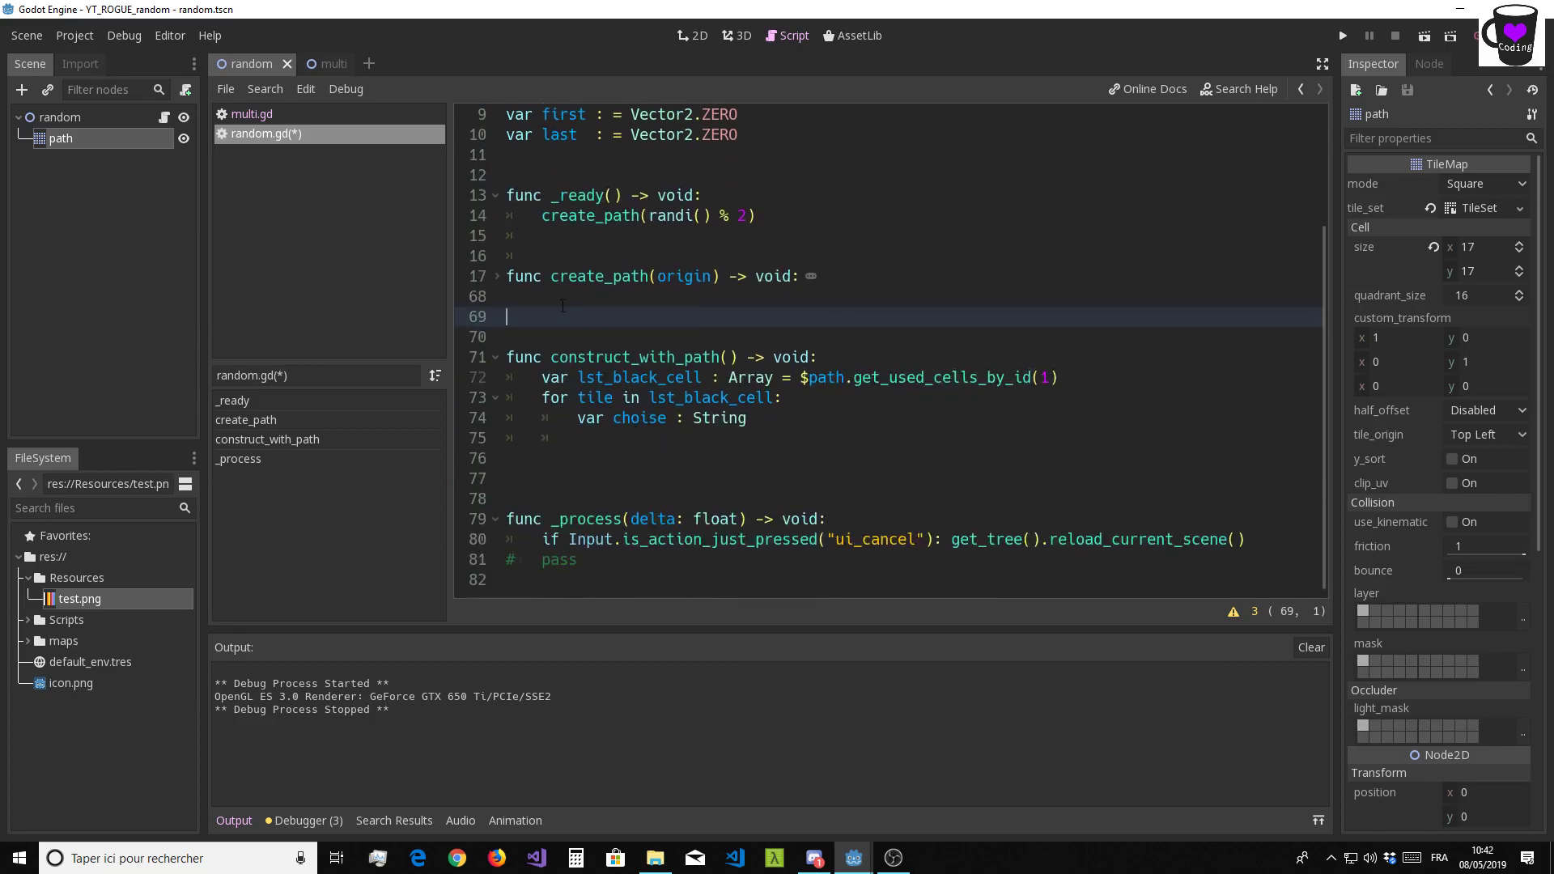
key("BackSpace")
left_click(542, 459)
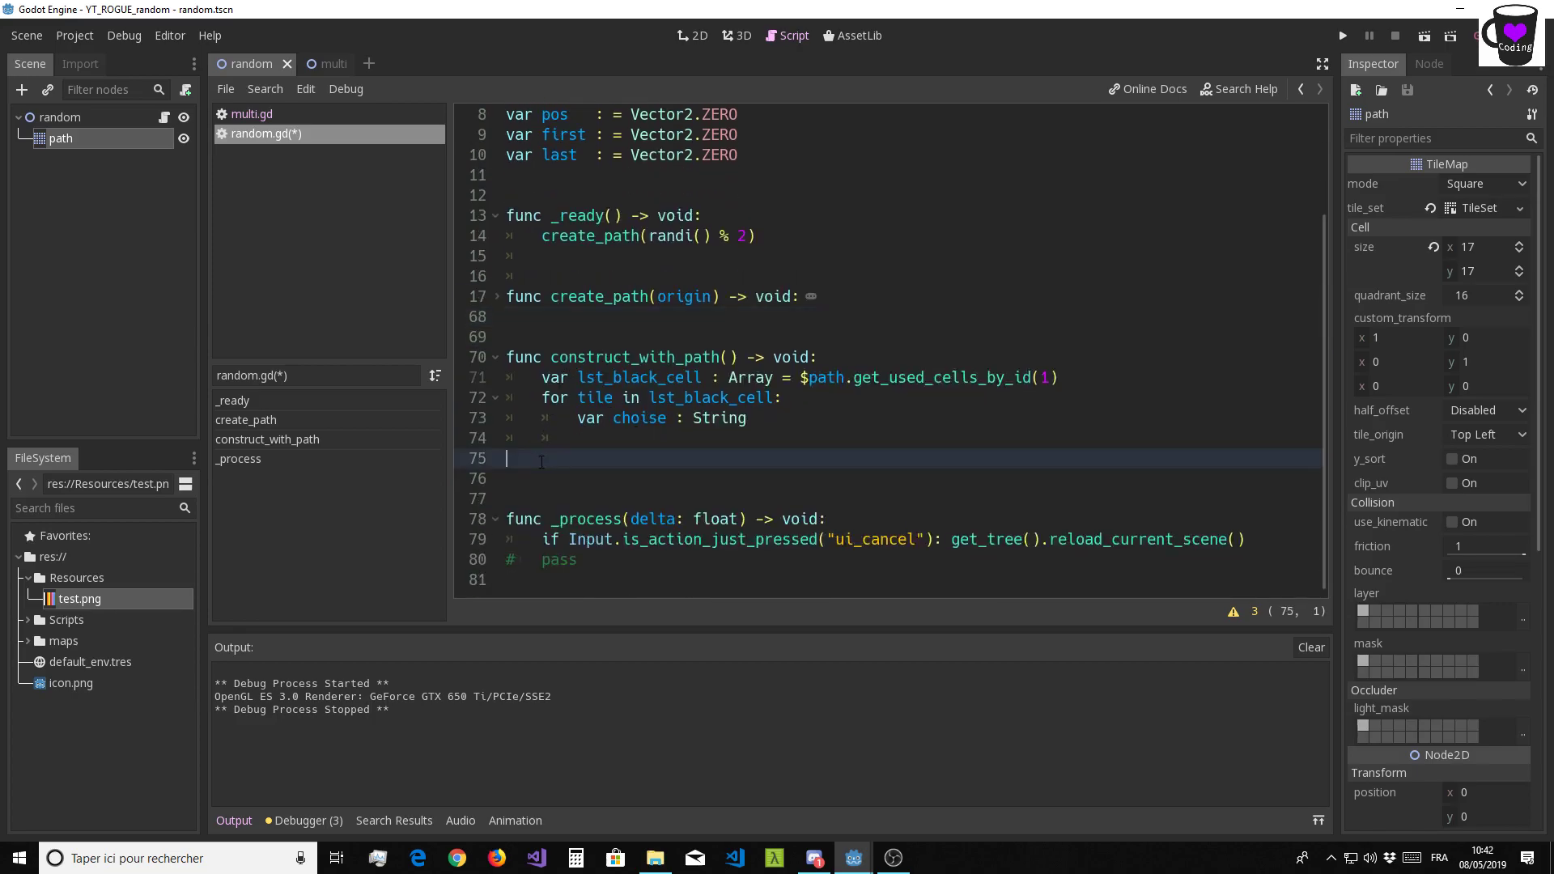
type("func ")
type("che")
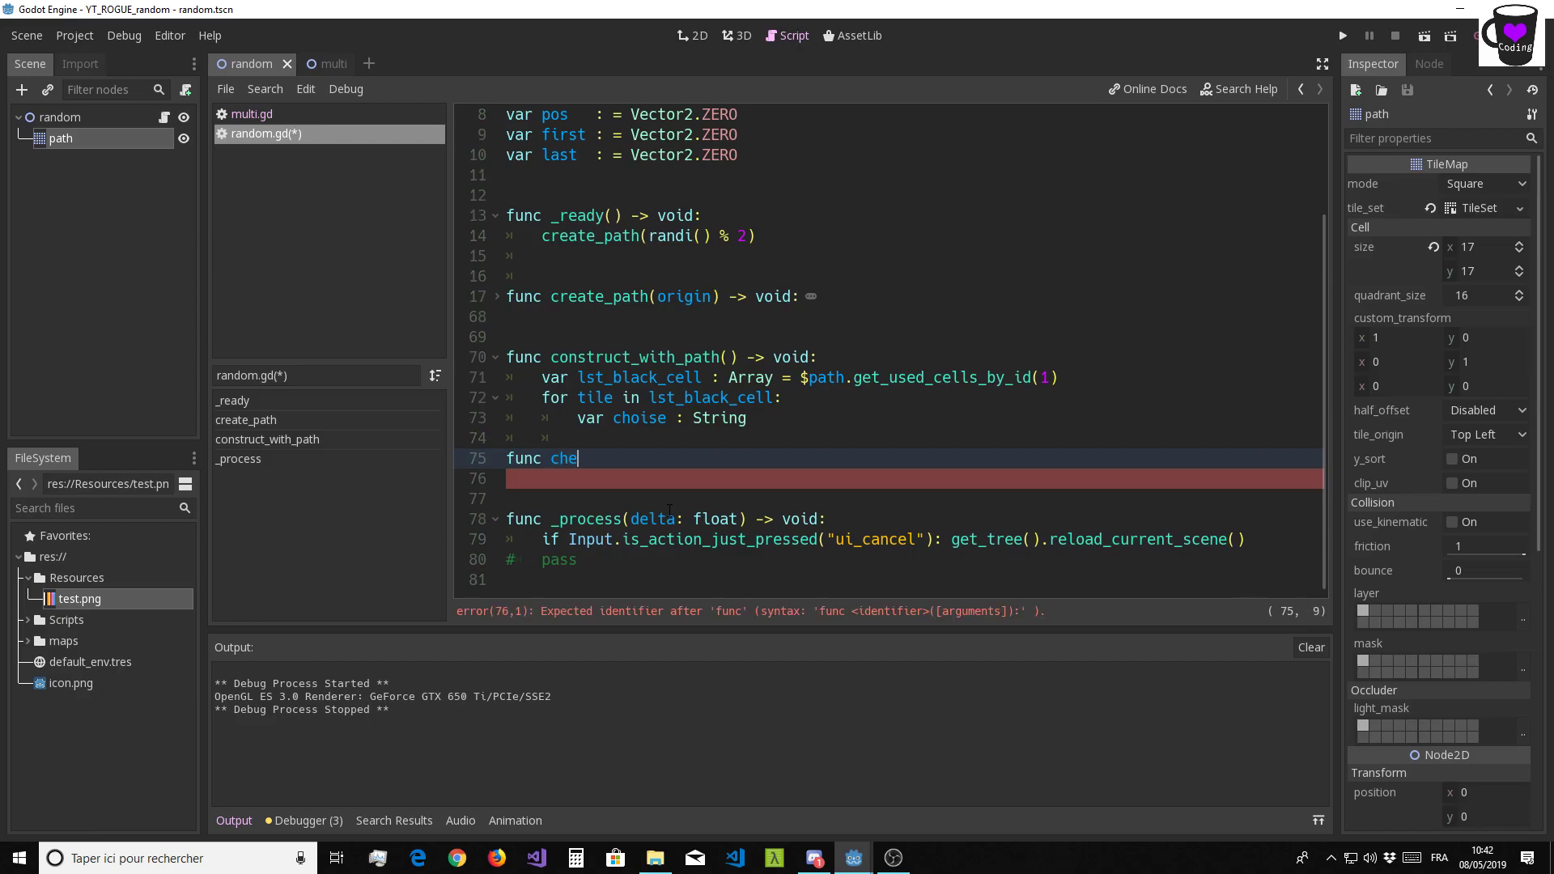
type("ck_c")
type("ontigous(")
type("po")
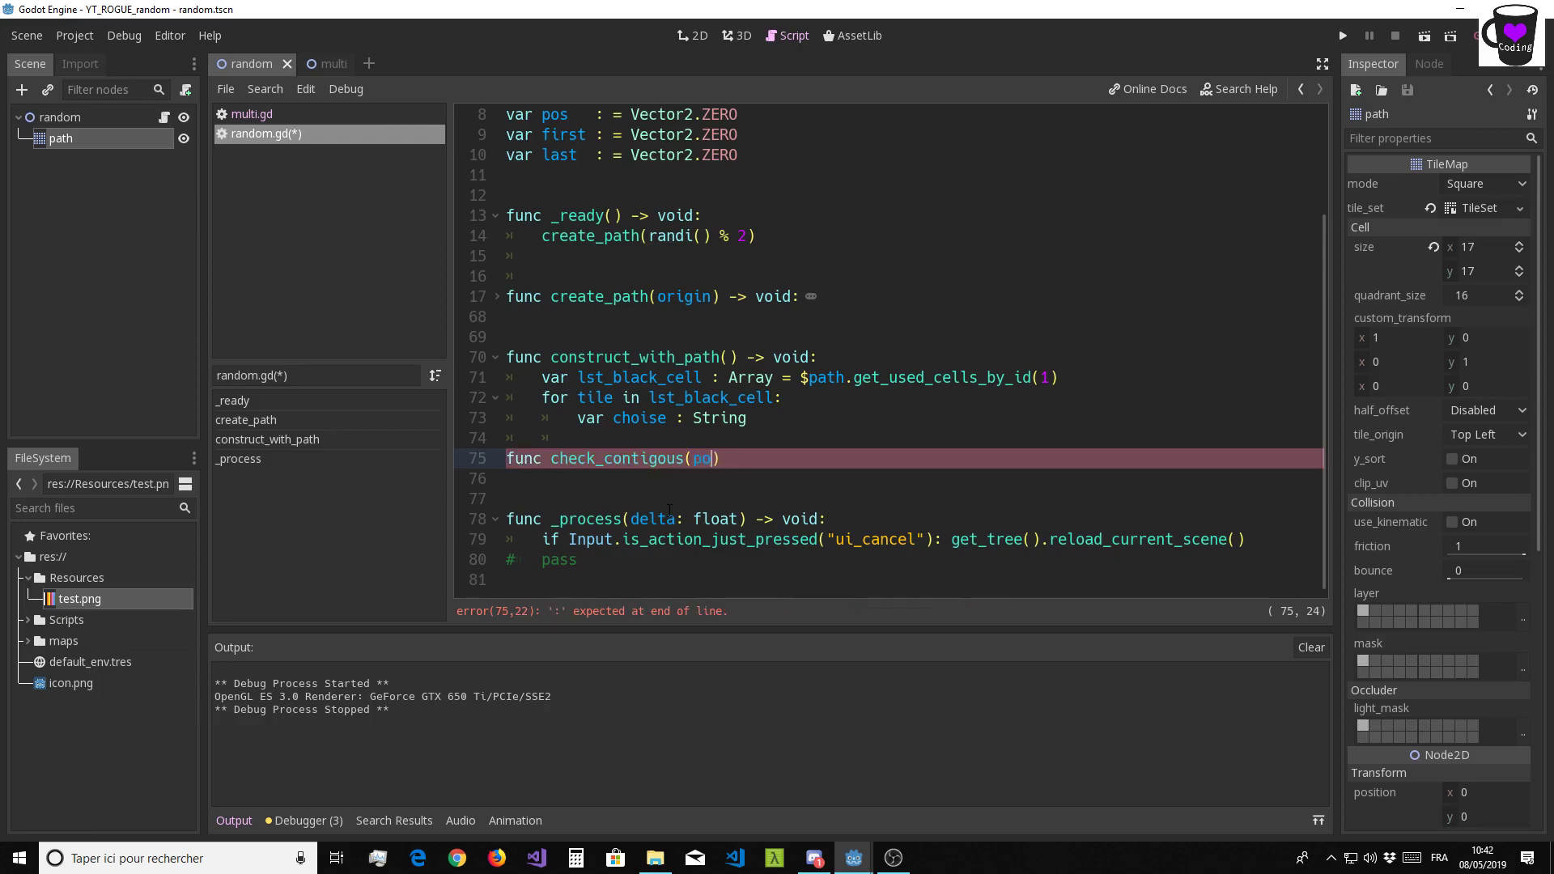
type("s)")
type(":")
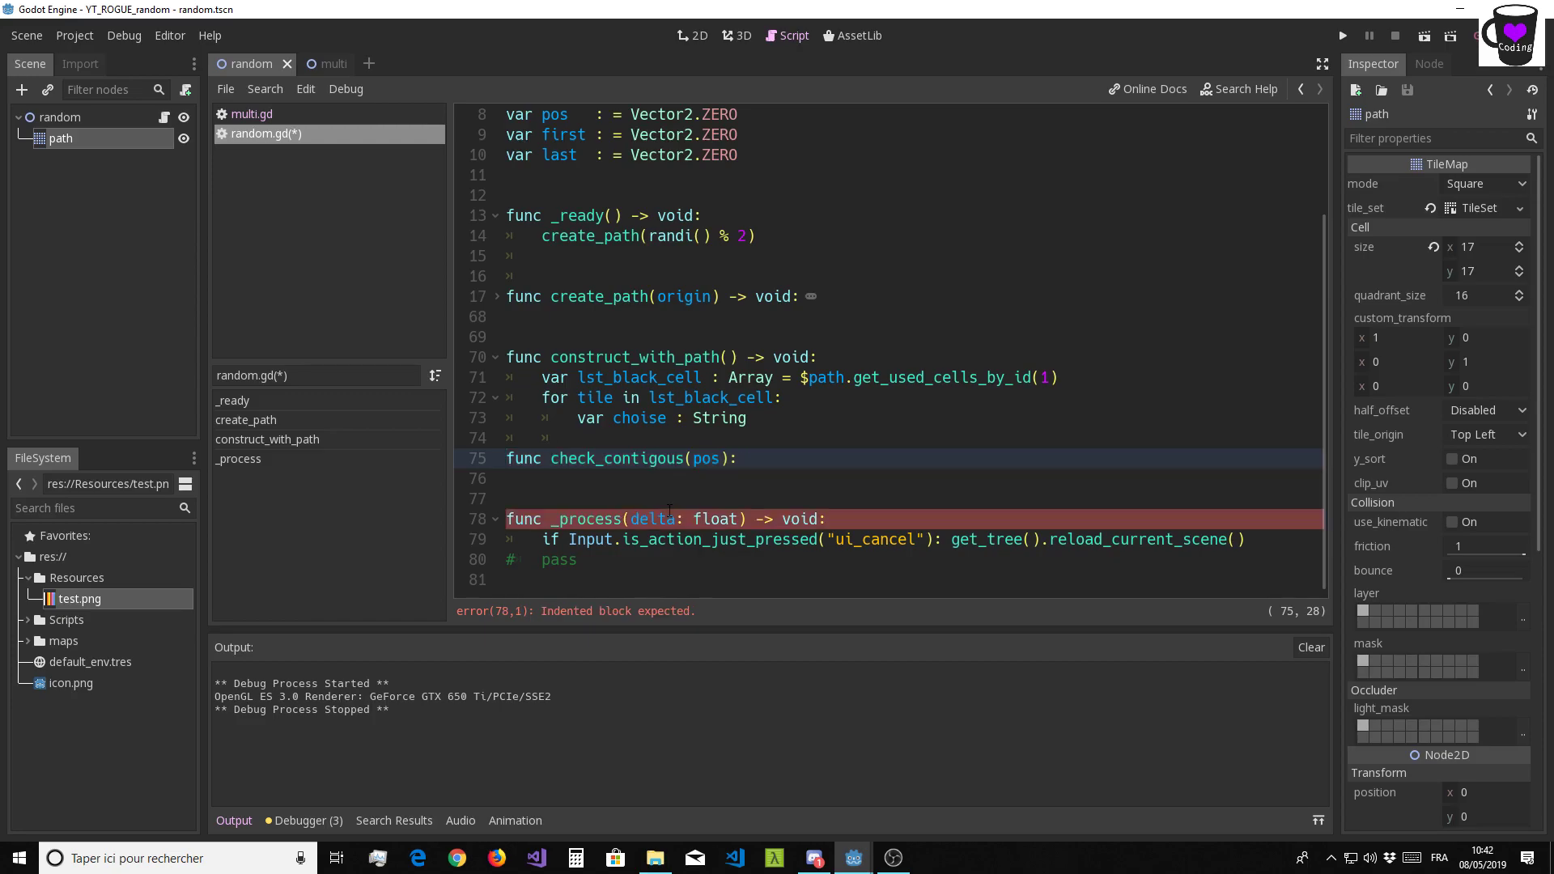
key("Left")
key("Left")
type("-> Stri")
type("ng")
In the function body, write 'if $path.get_cellv(pos + Vector2.RIGHT) == 1: name +='
left_click(557, 497)
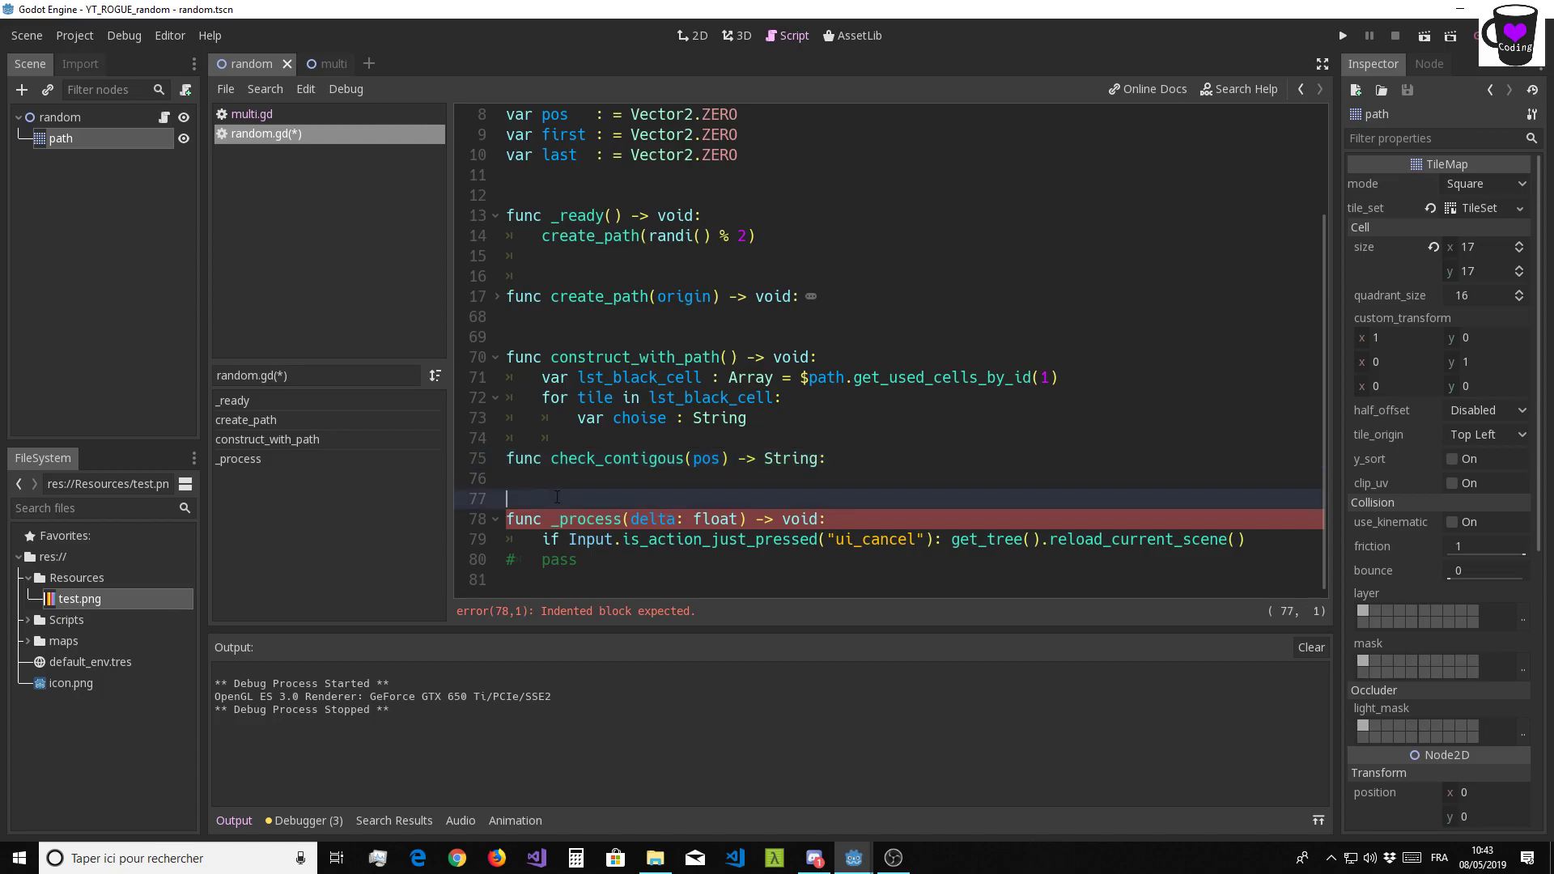
key("Up")
key("Tab")
key("Tab")
key("BackSpace")
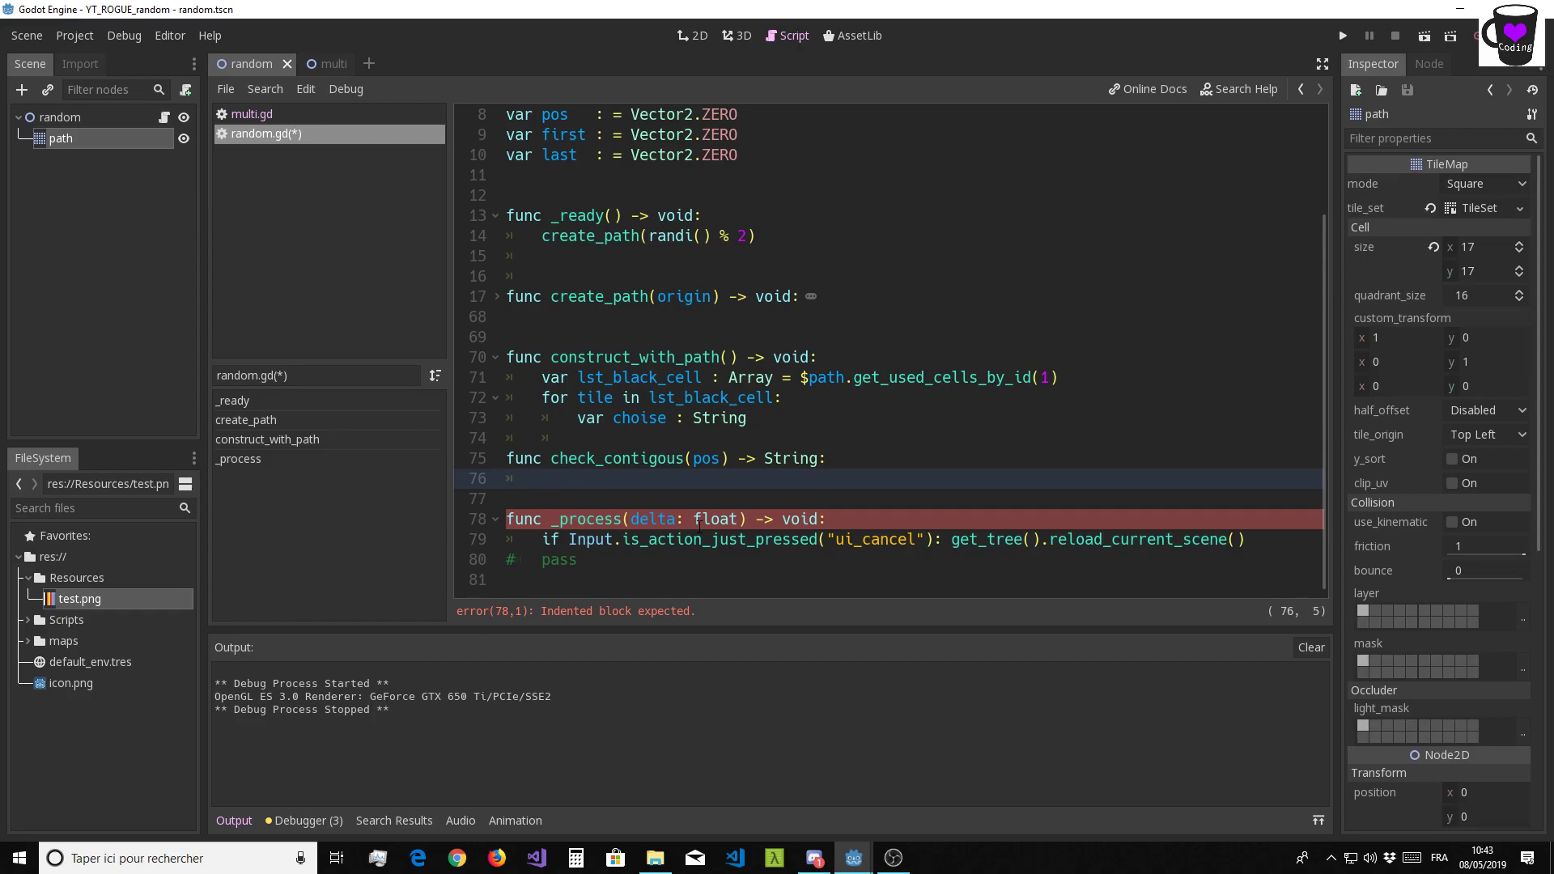
type("if ")
type("$path.")
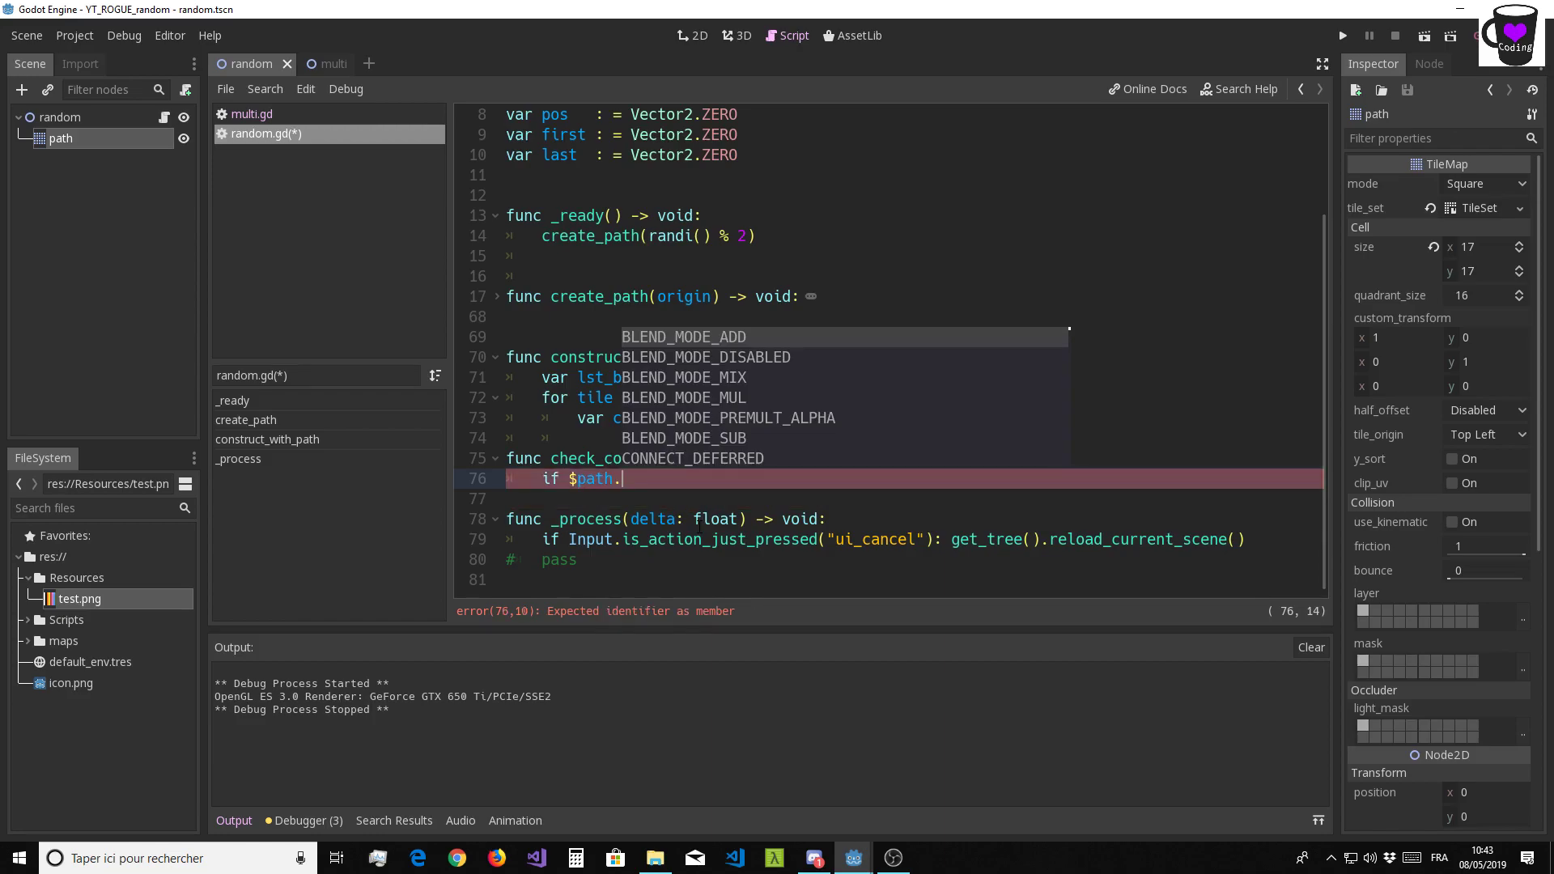
type("get")
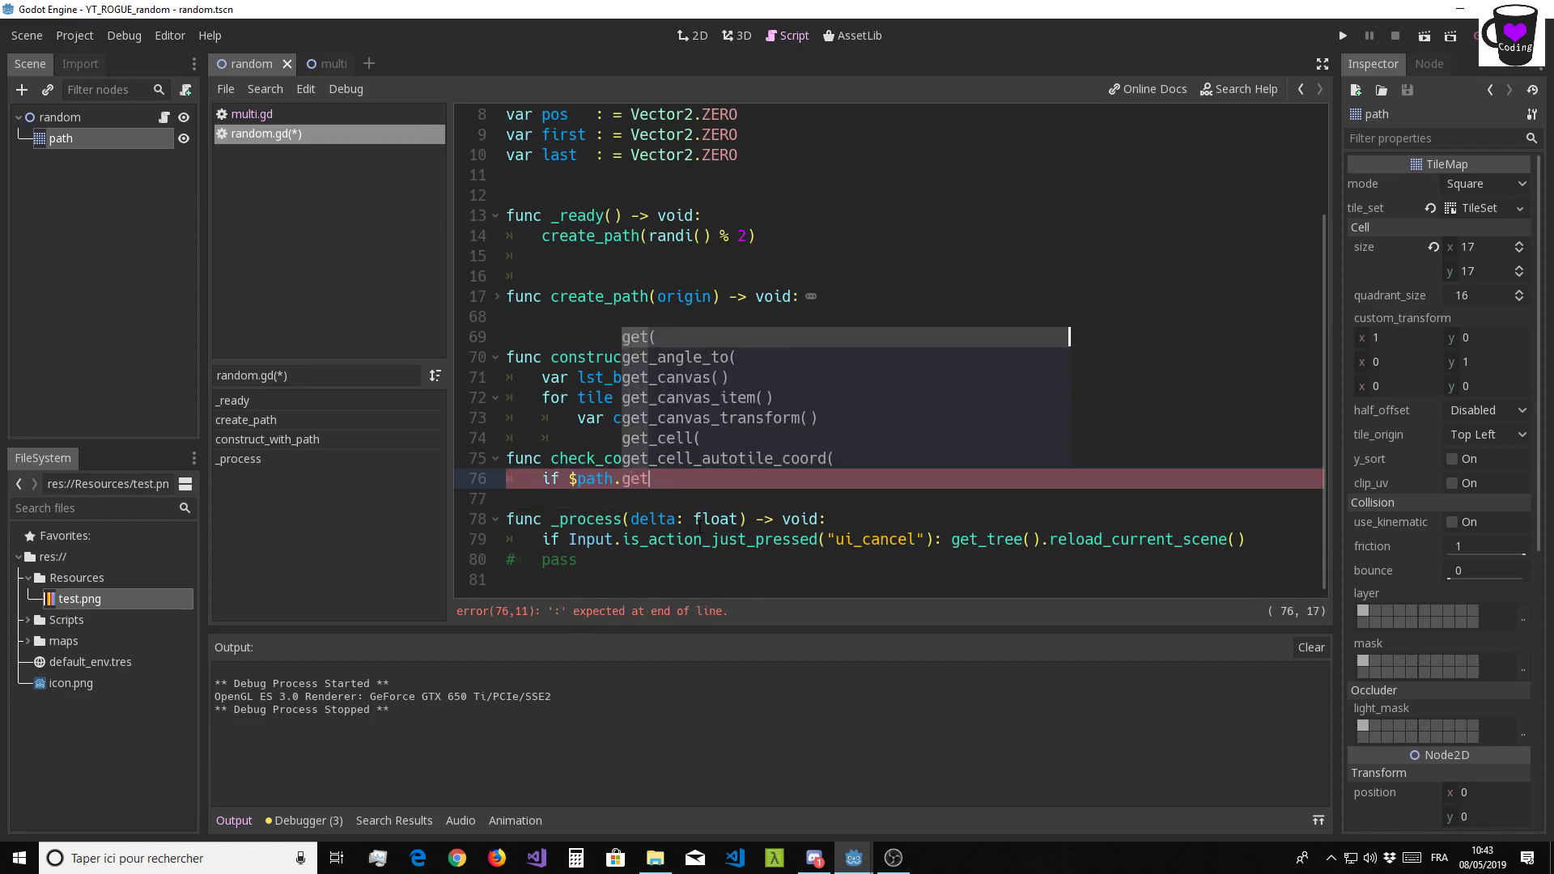
key("Down")
key("Down")
key("Down")
key("Down")
key("Down")
key("Down")
key("Down")
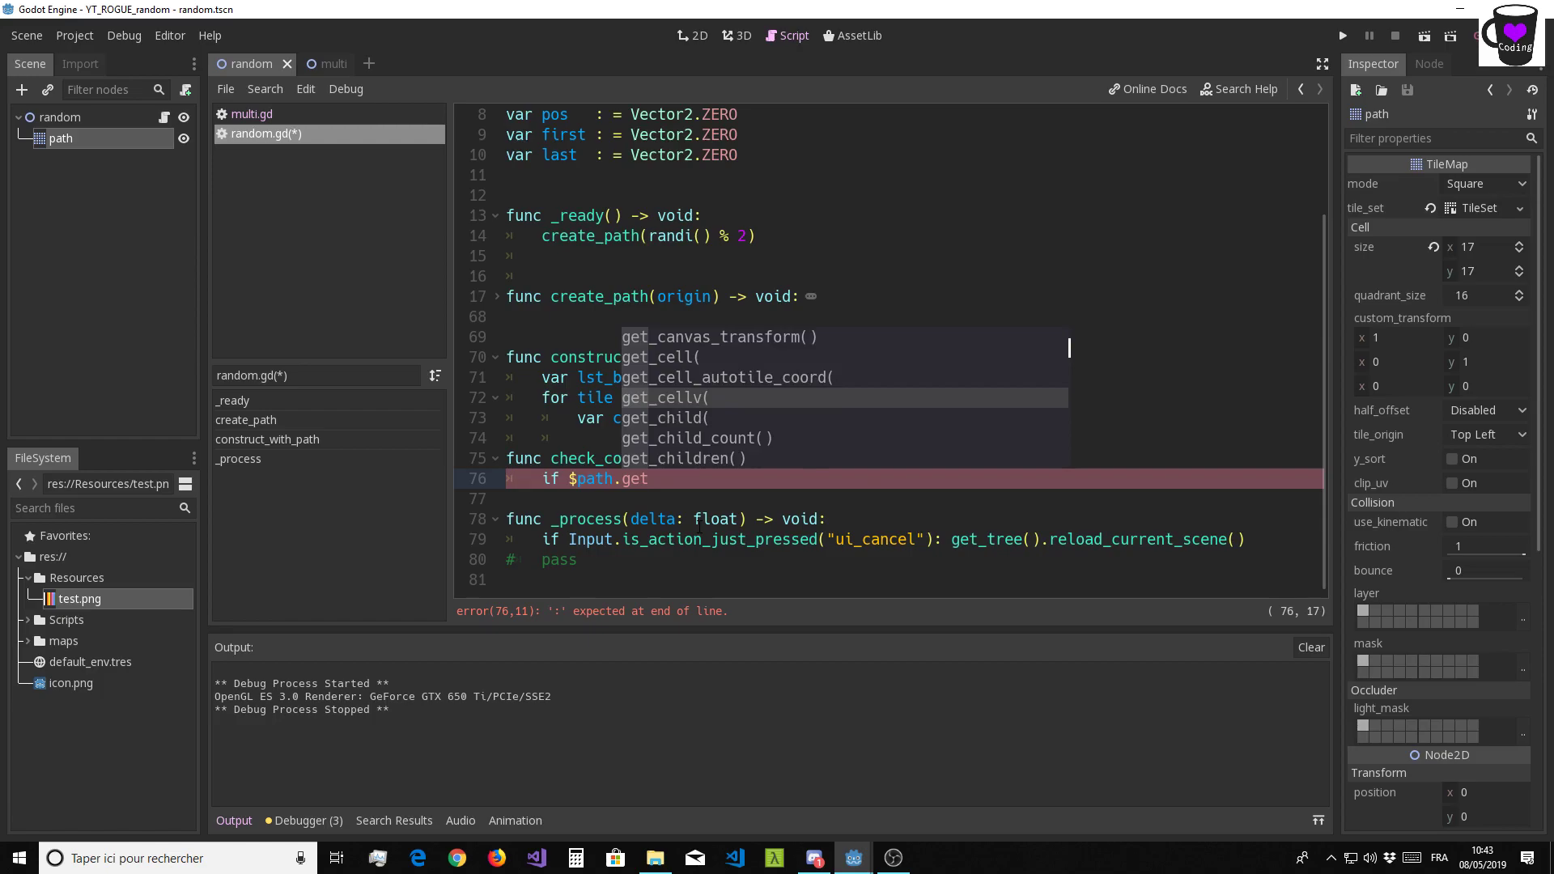
key("Return")
type("po")
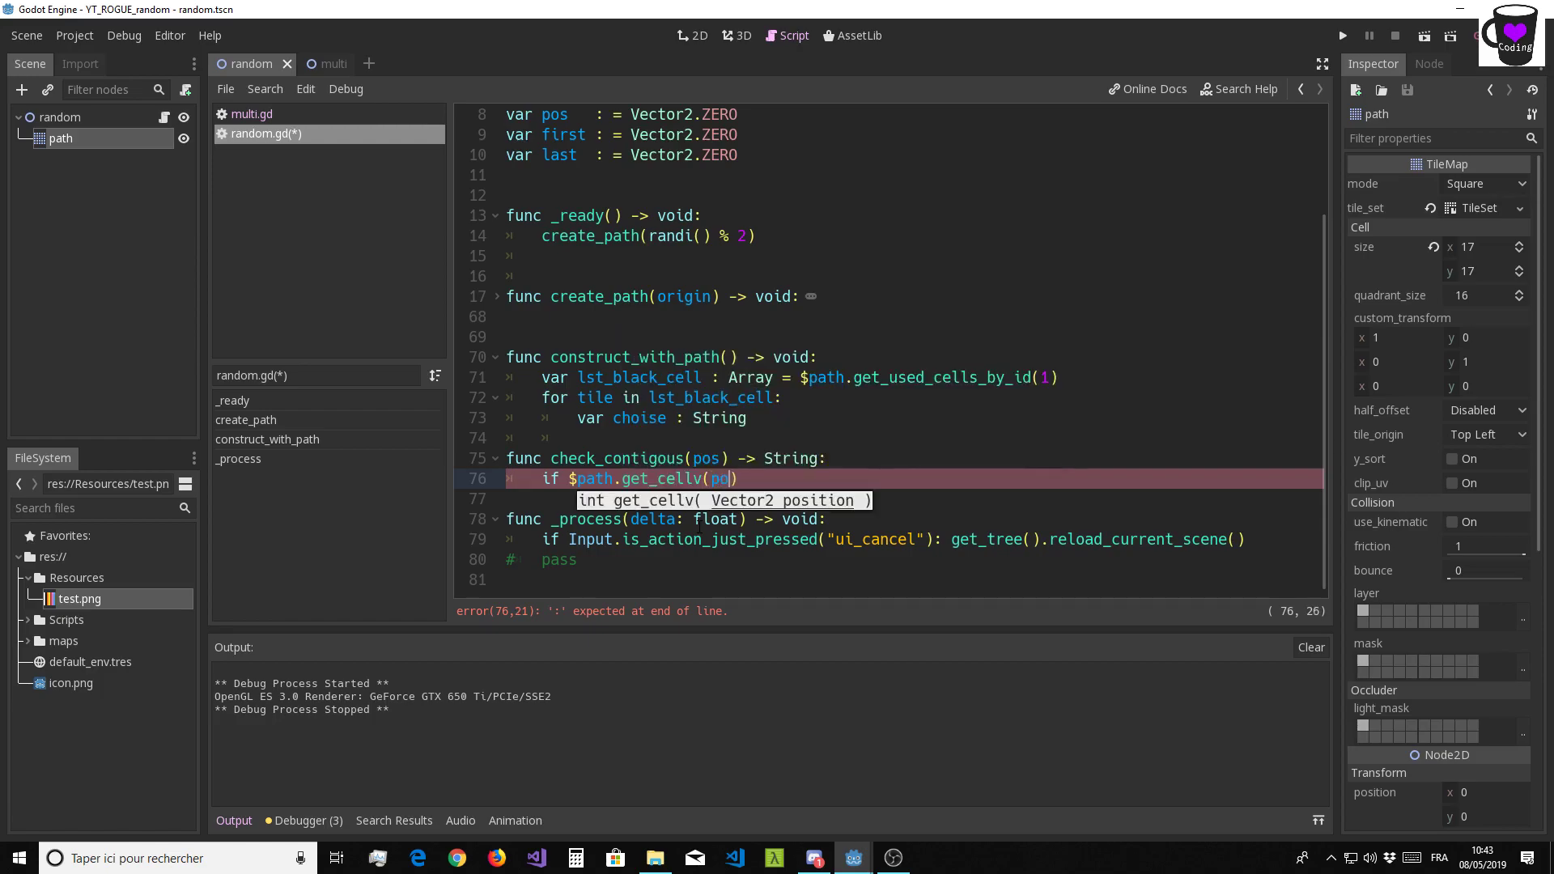
type("s")
type(" + ")
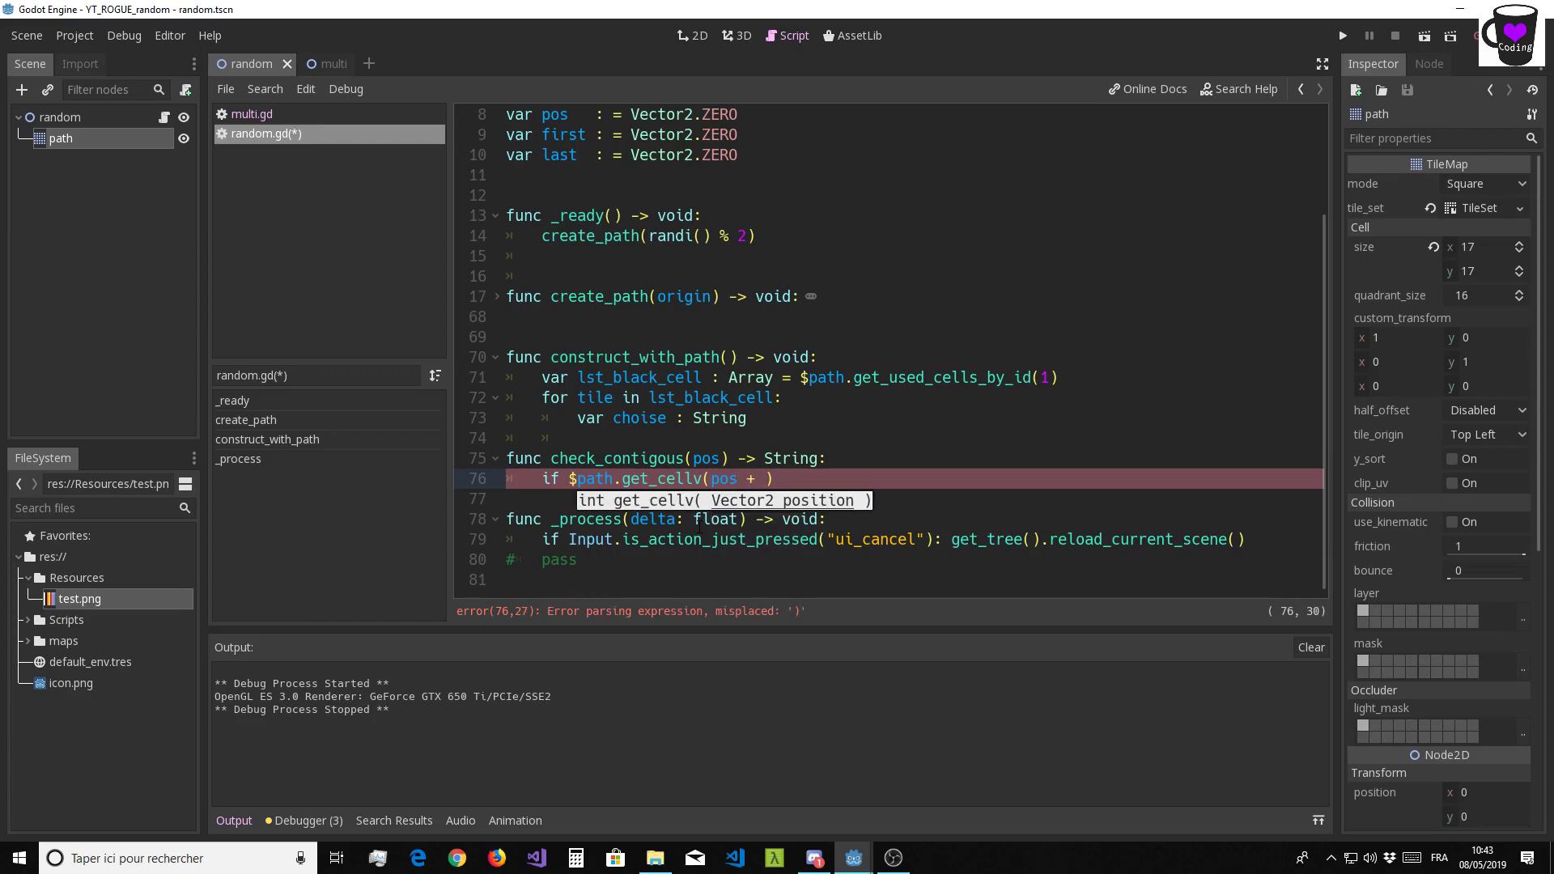
type("Ve")
type("cto")
type("r")
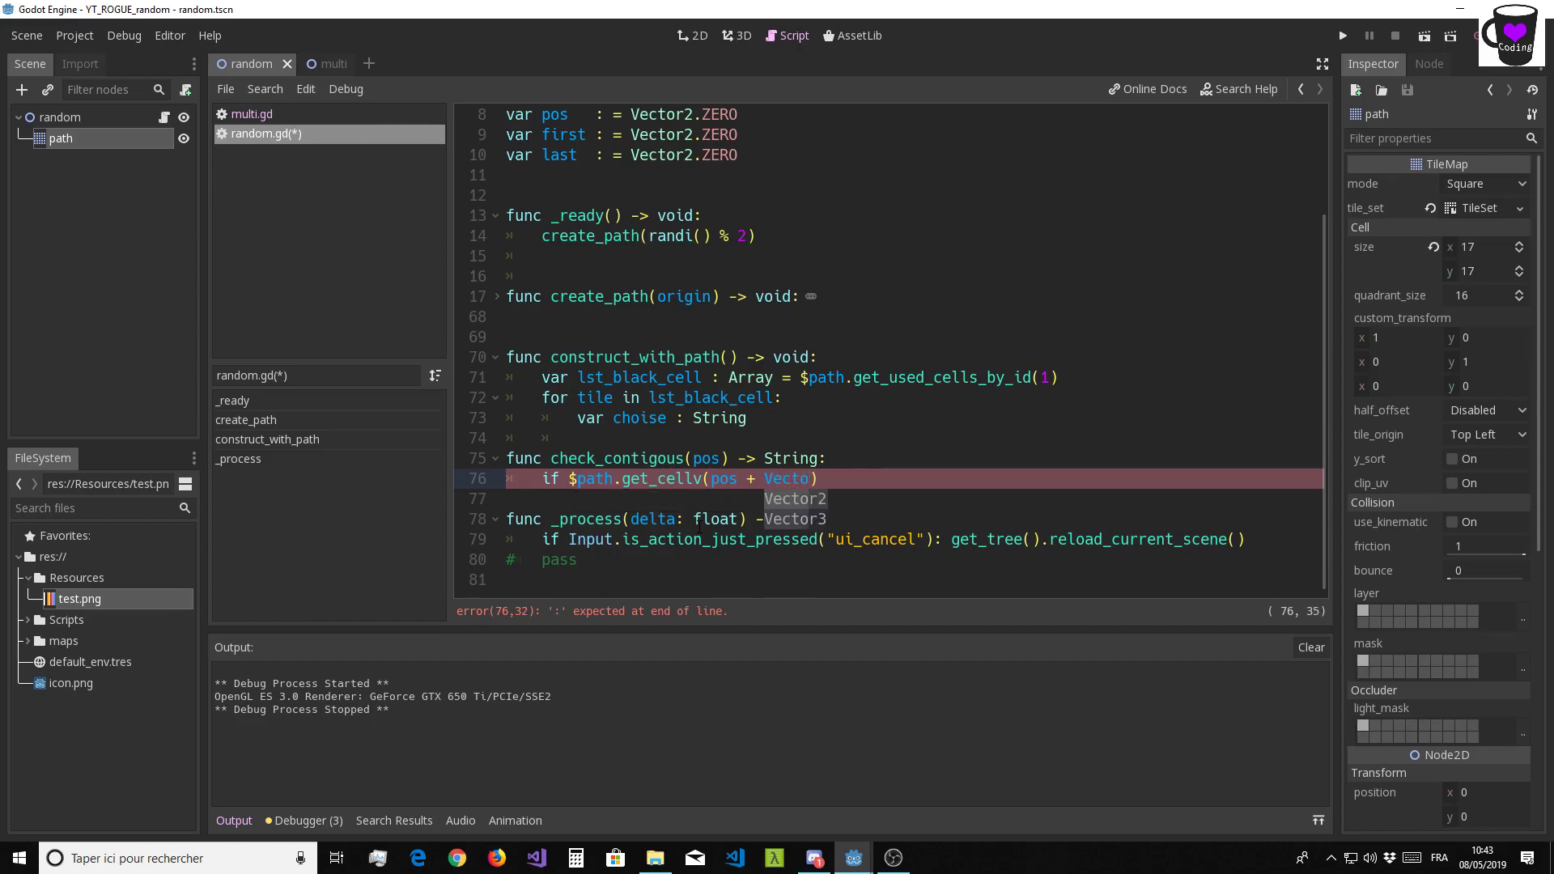
type("2.")
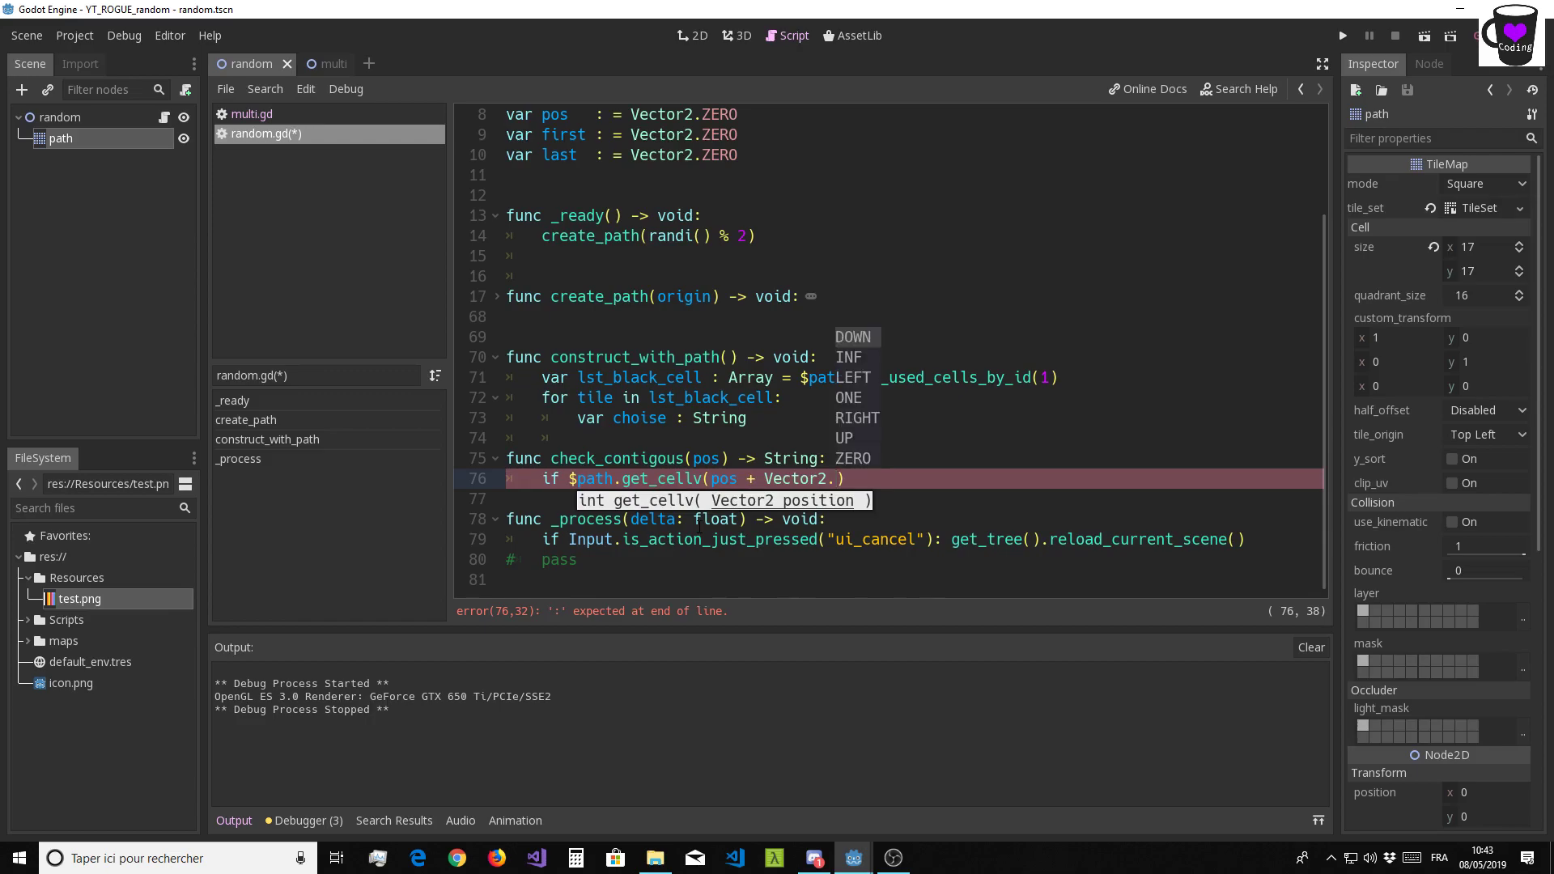
type("R")
key("Return")
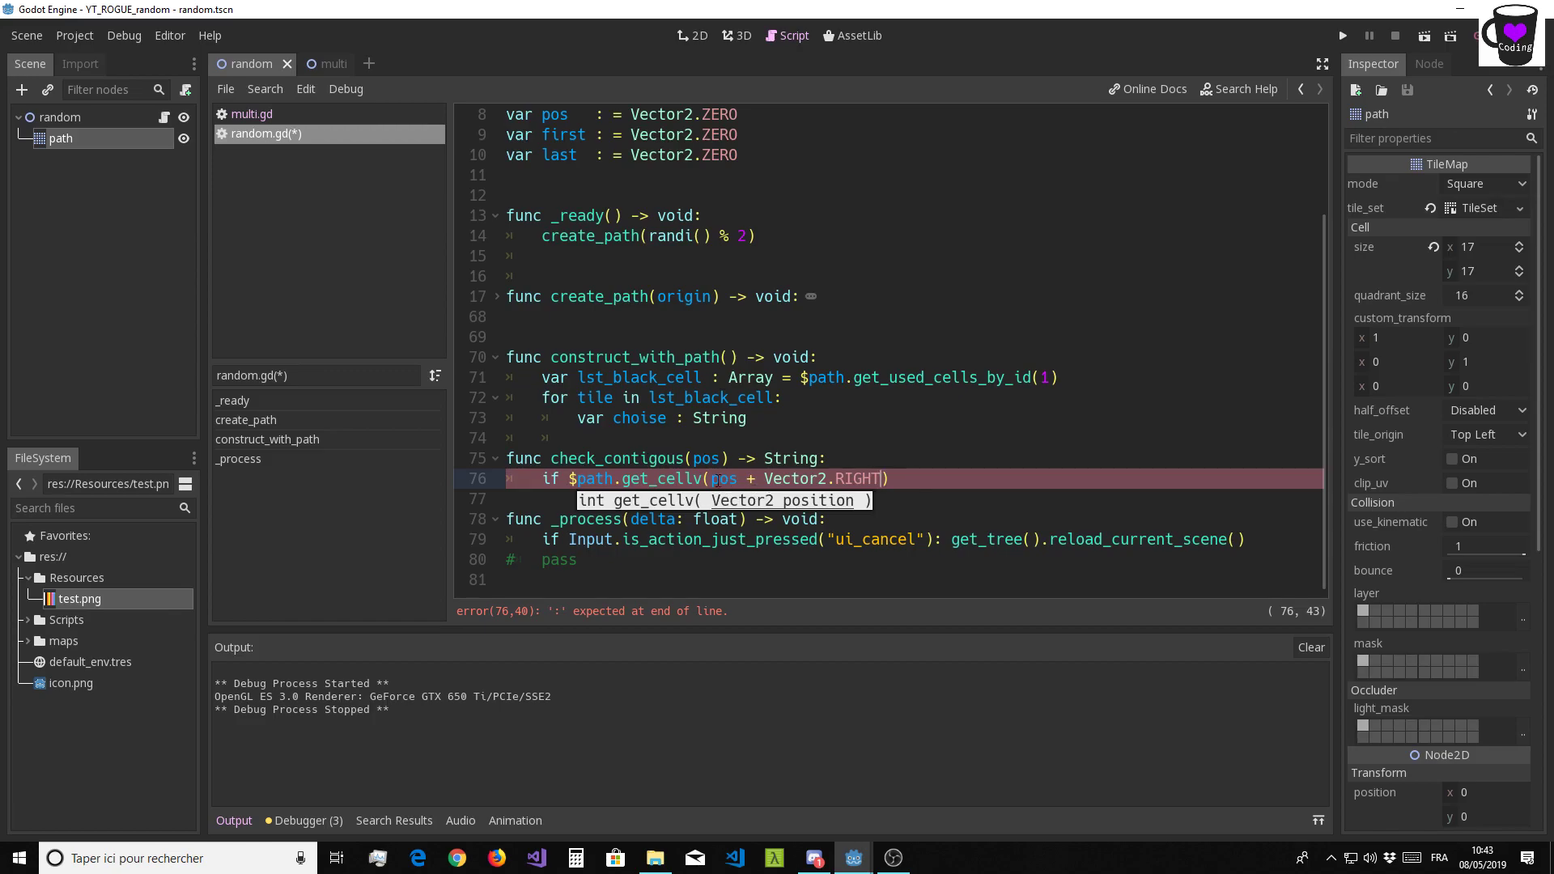
left_click(891, 488)
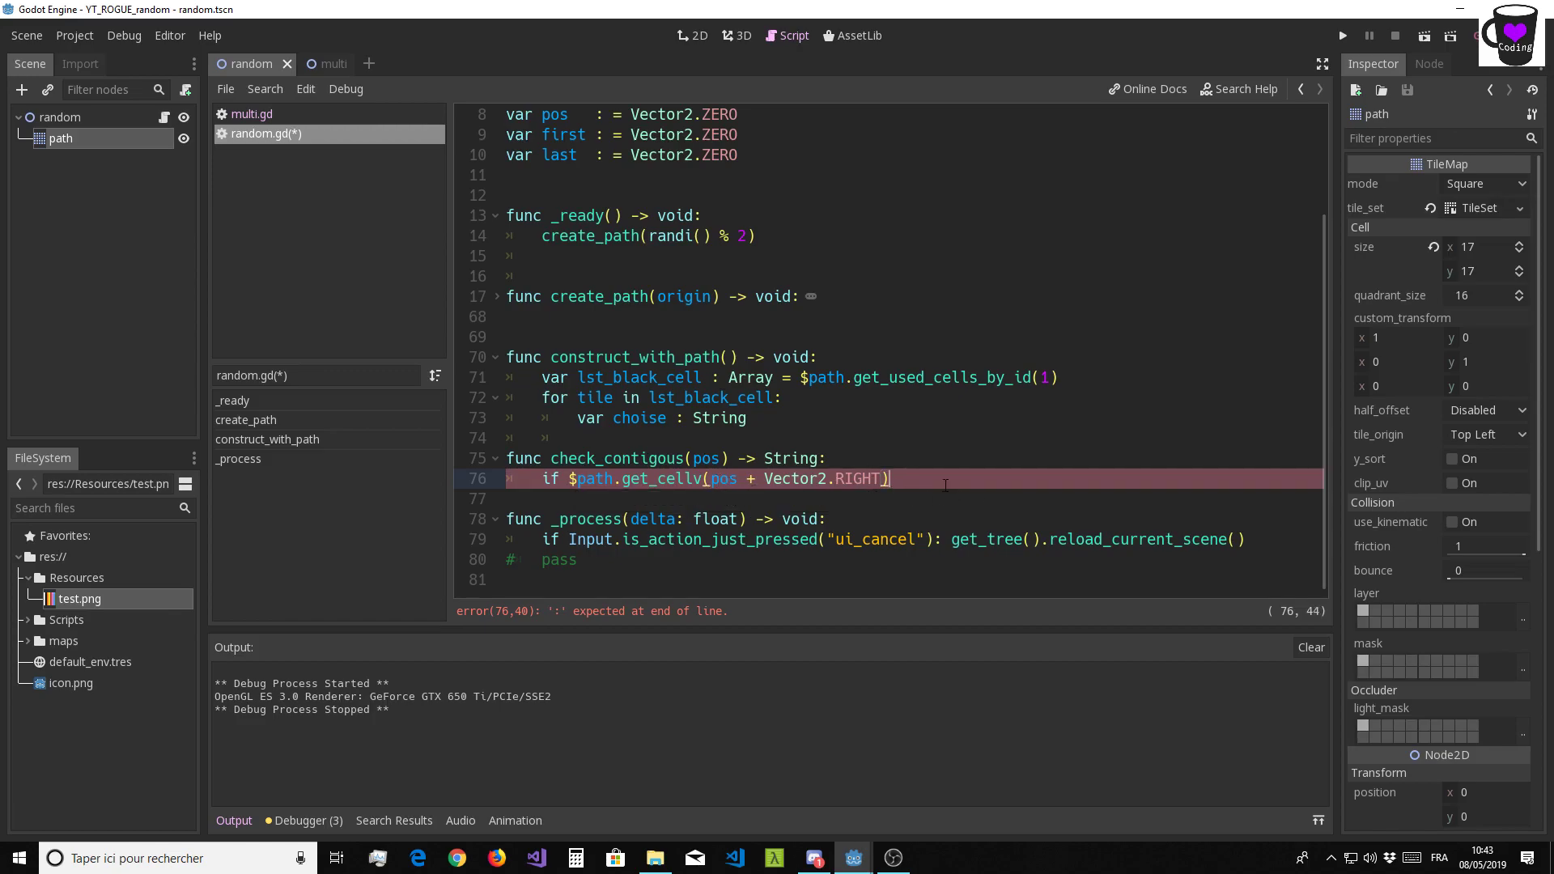
type("== 1")
type(": ")
type("na")
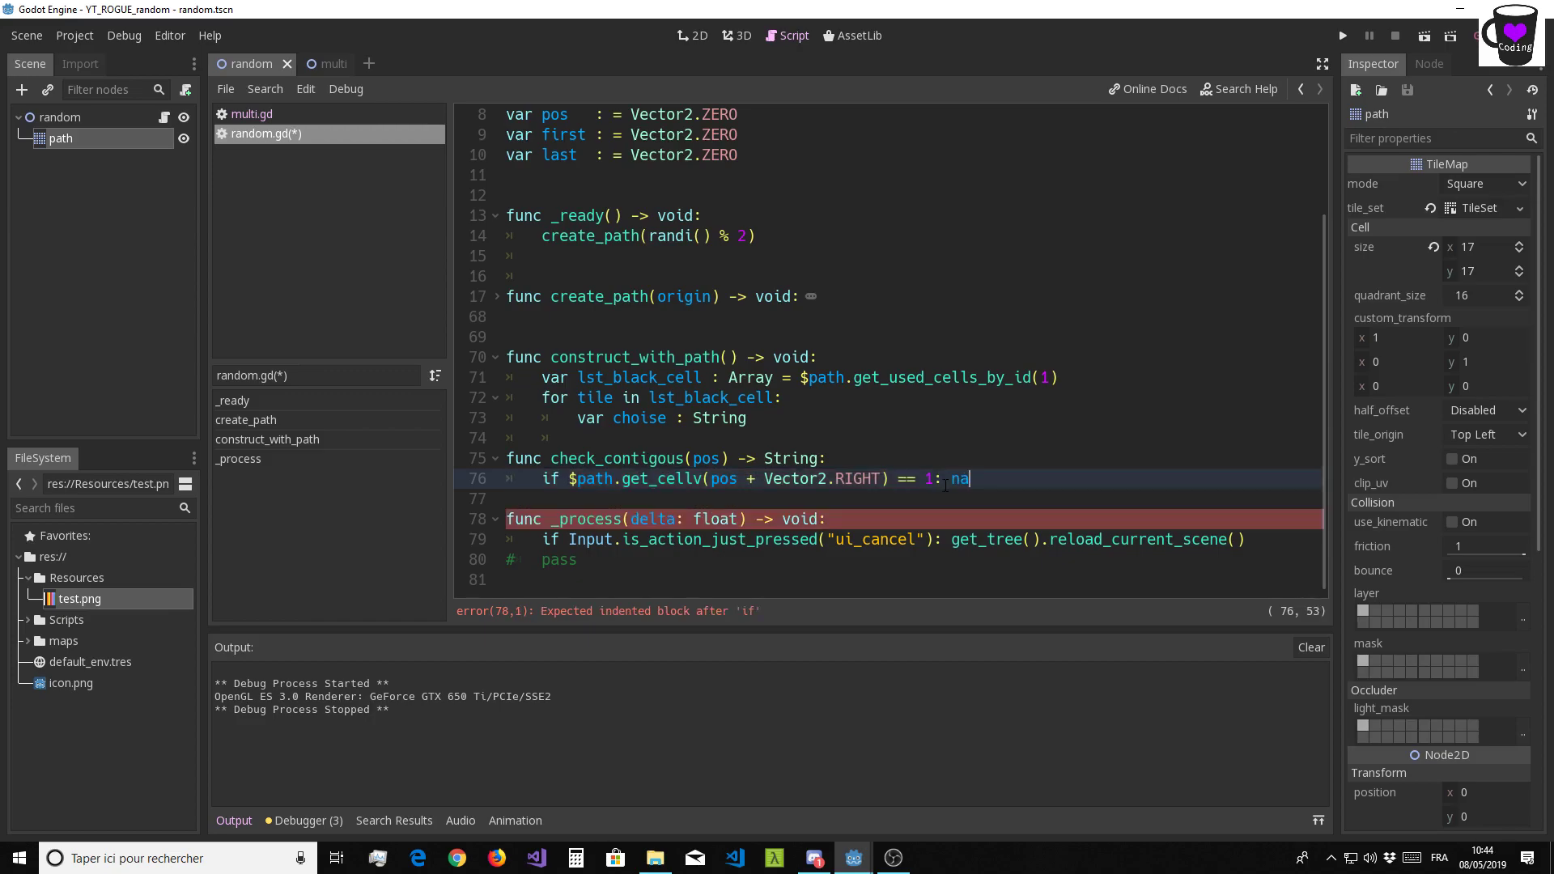
type("me +=")
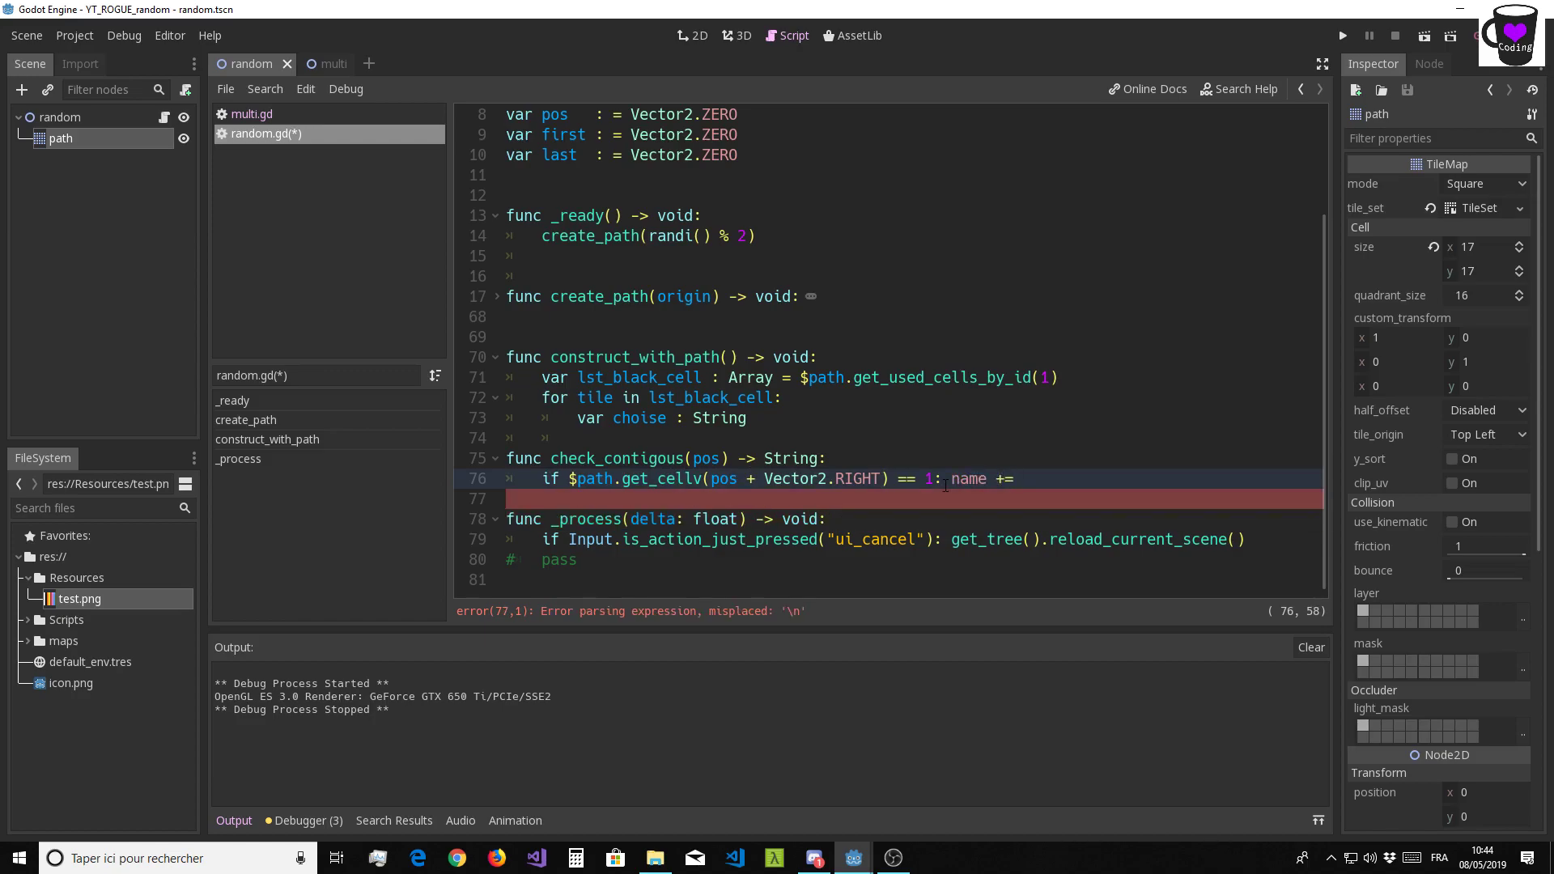
Declare 'var name: String = ""' on a new line above the if statement
key("Home")
key("Home")
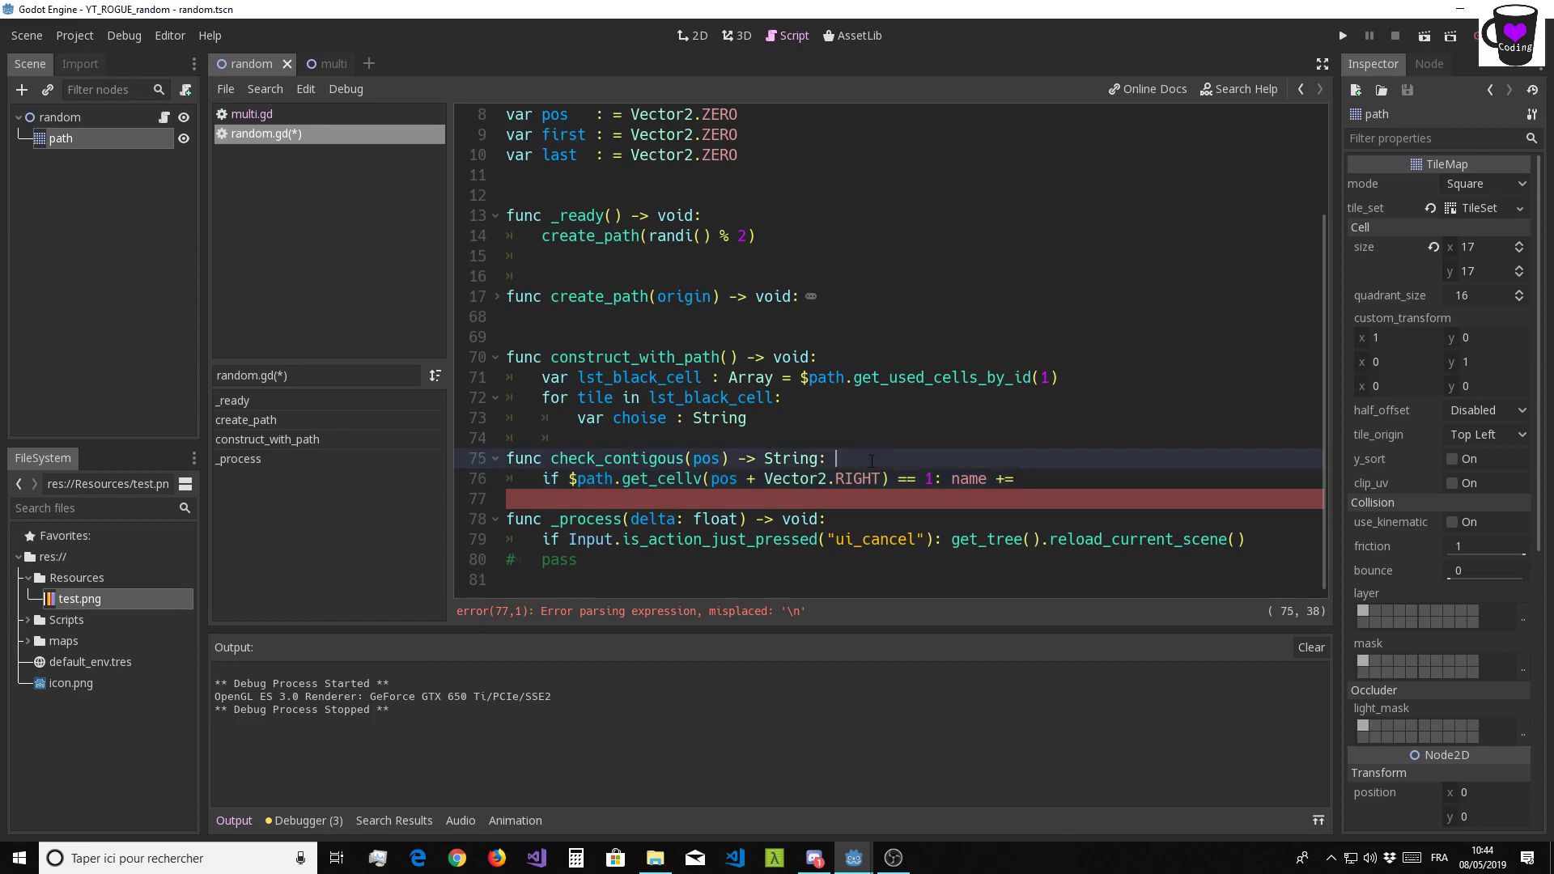
key("Return")
key("Up")
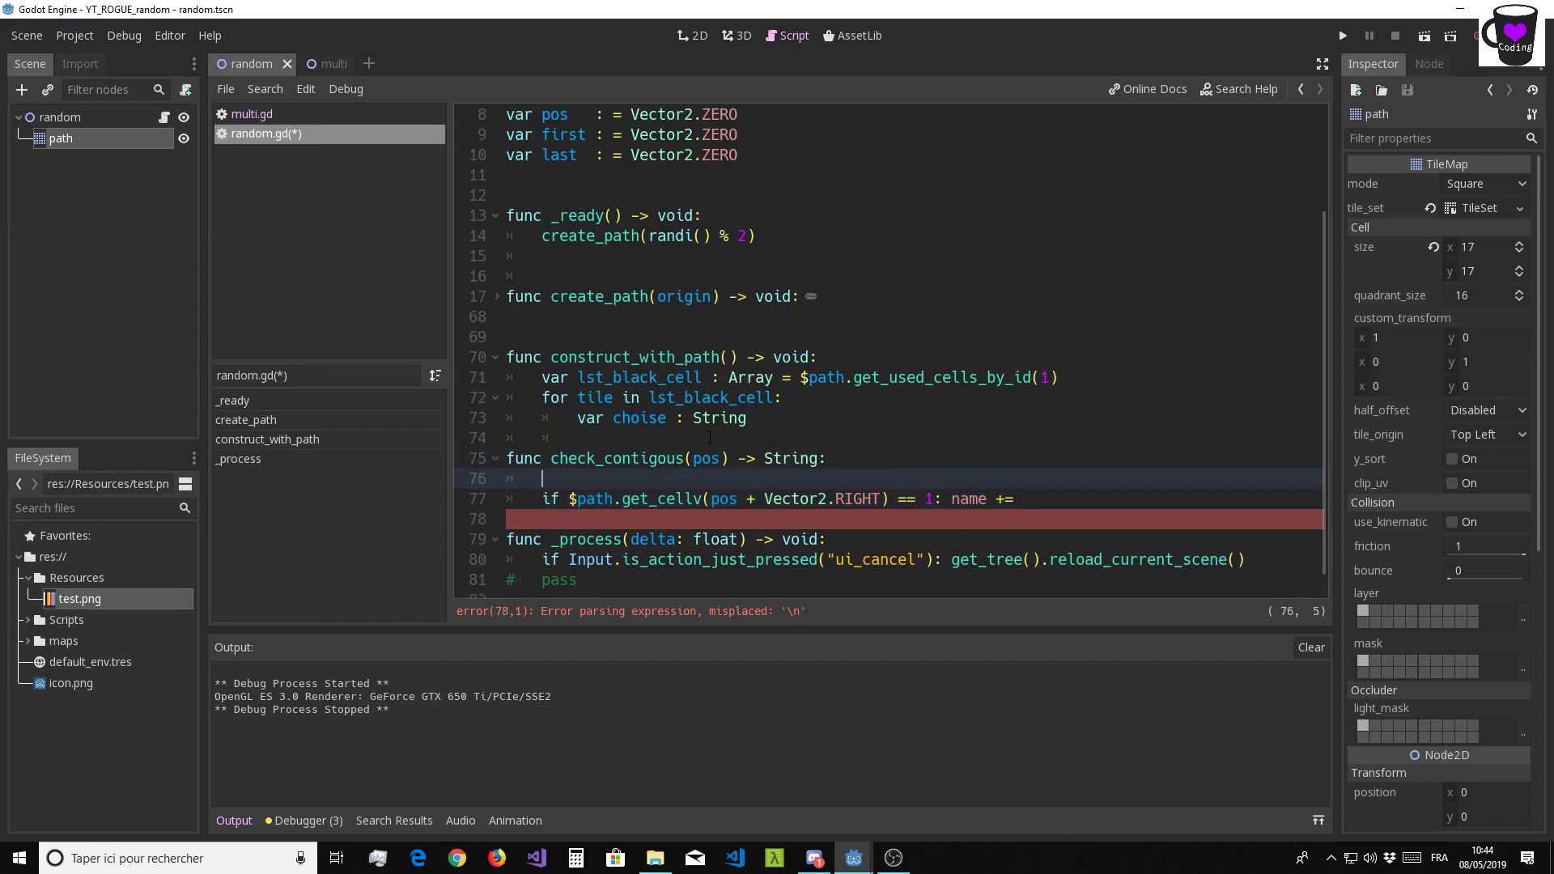
Declare var name: String = "" on line 76 and append "R" to name in the RIGHT check on line 77
type("var ")
type("name:")
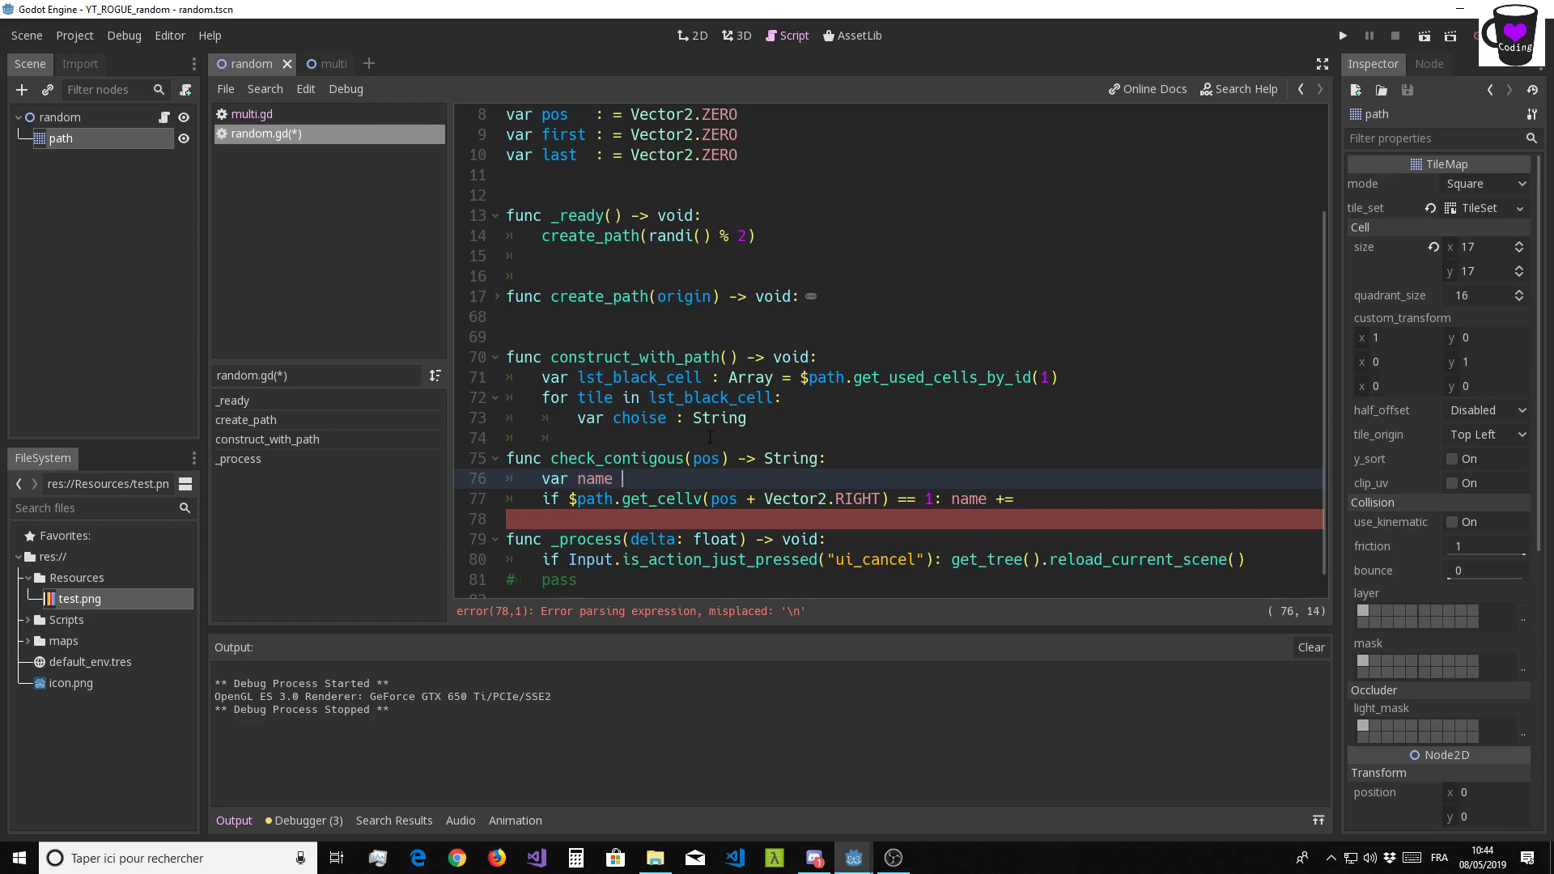
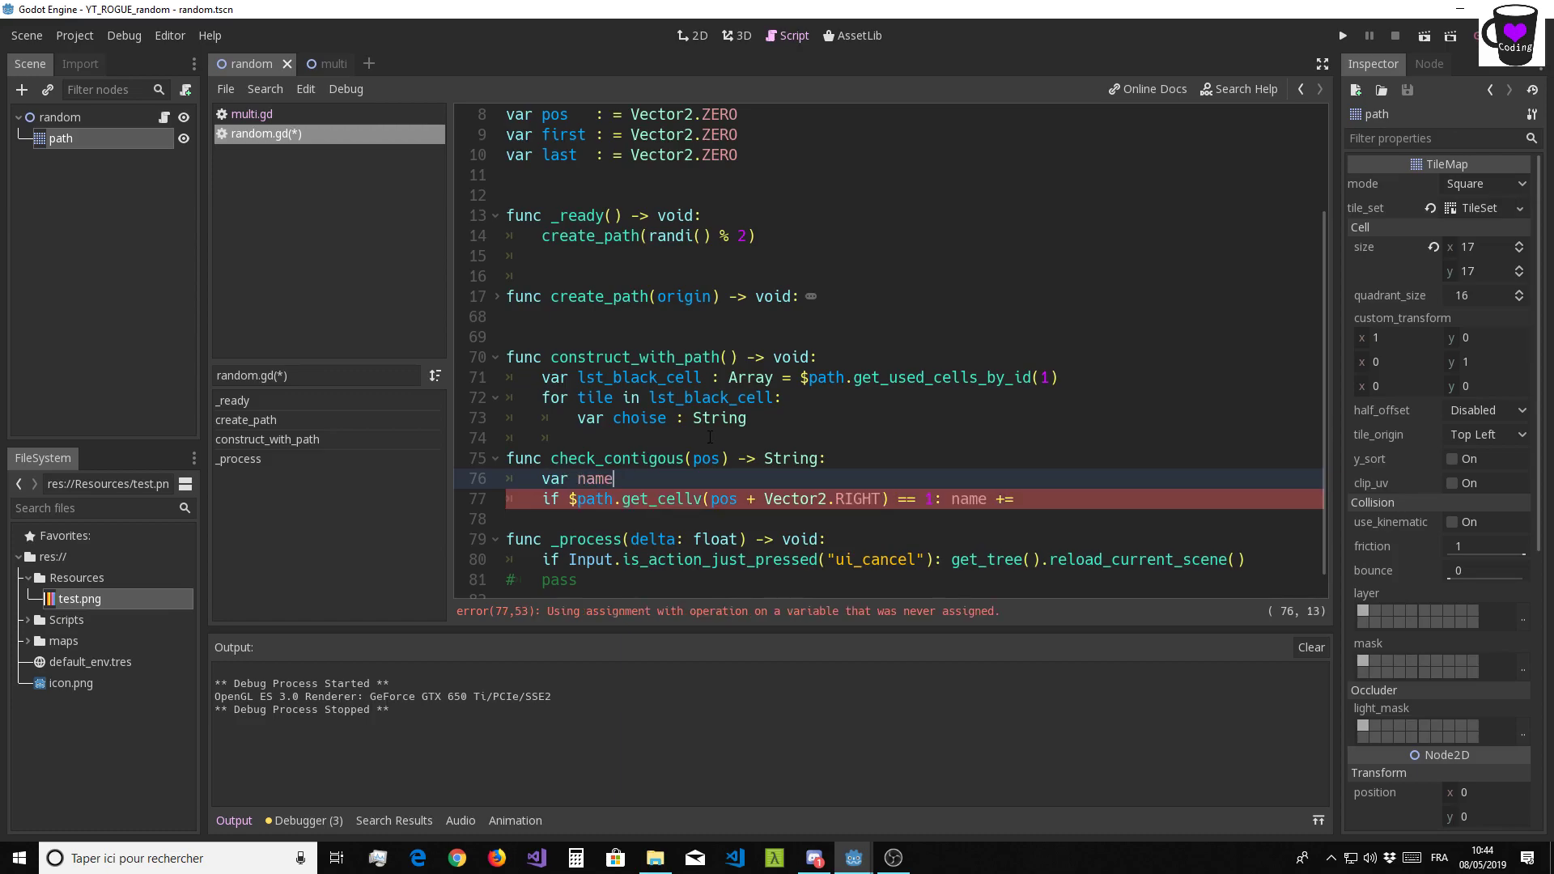
Declare var name: String = "" on line 76 and append "R" to name in the RIGHT check on line 77
type(" String = ")
type("\"\"")
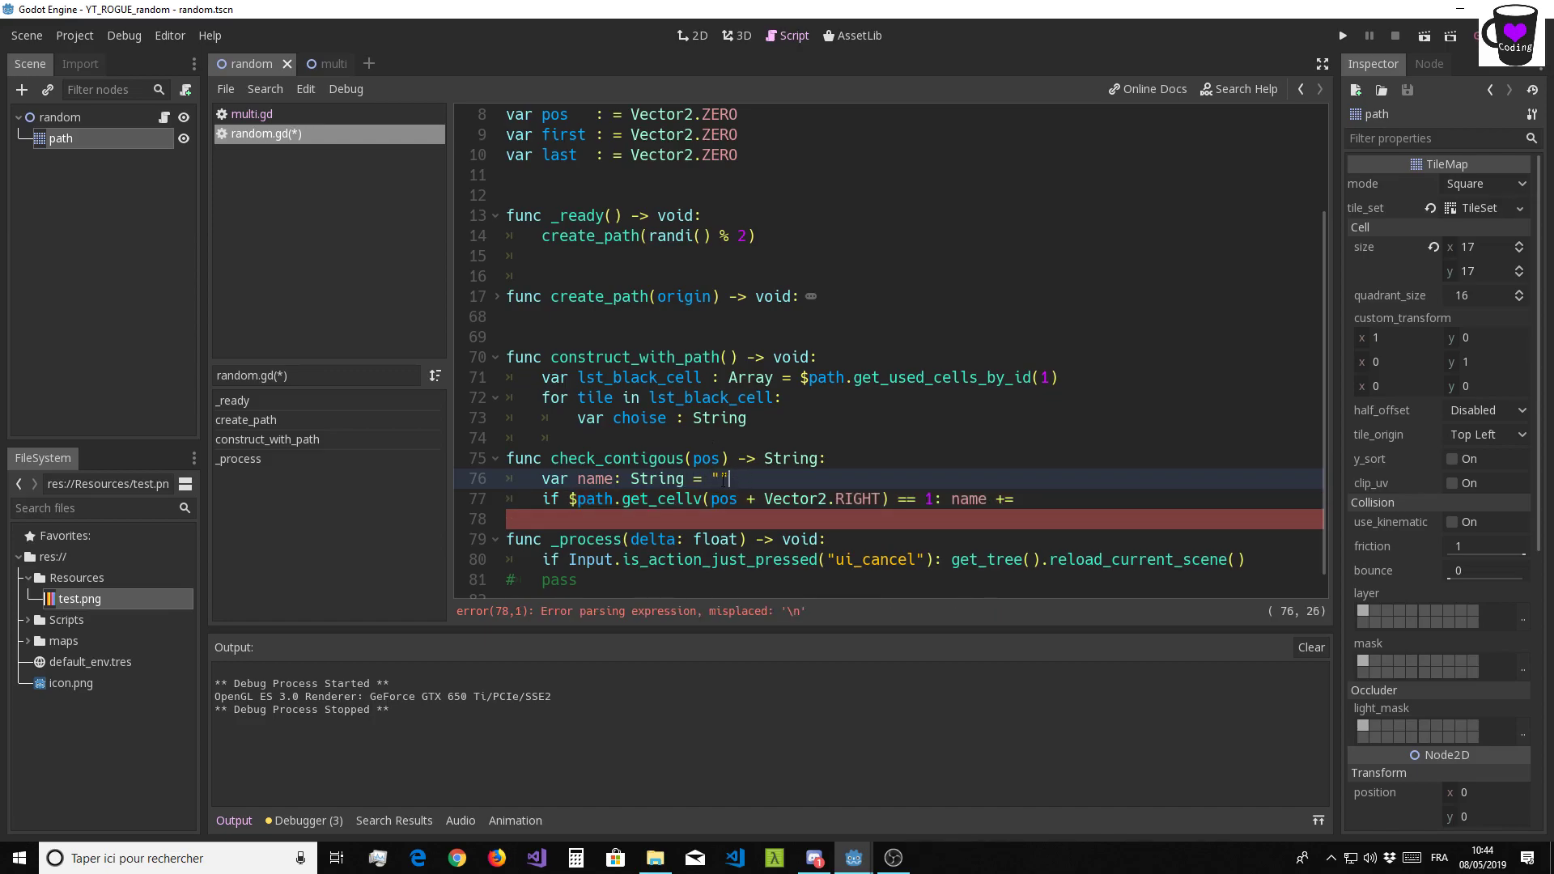
scroll(891, 478, "down", 1)
left_click(1032, 486)
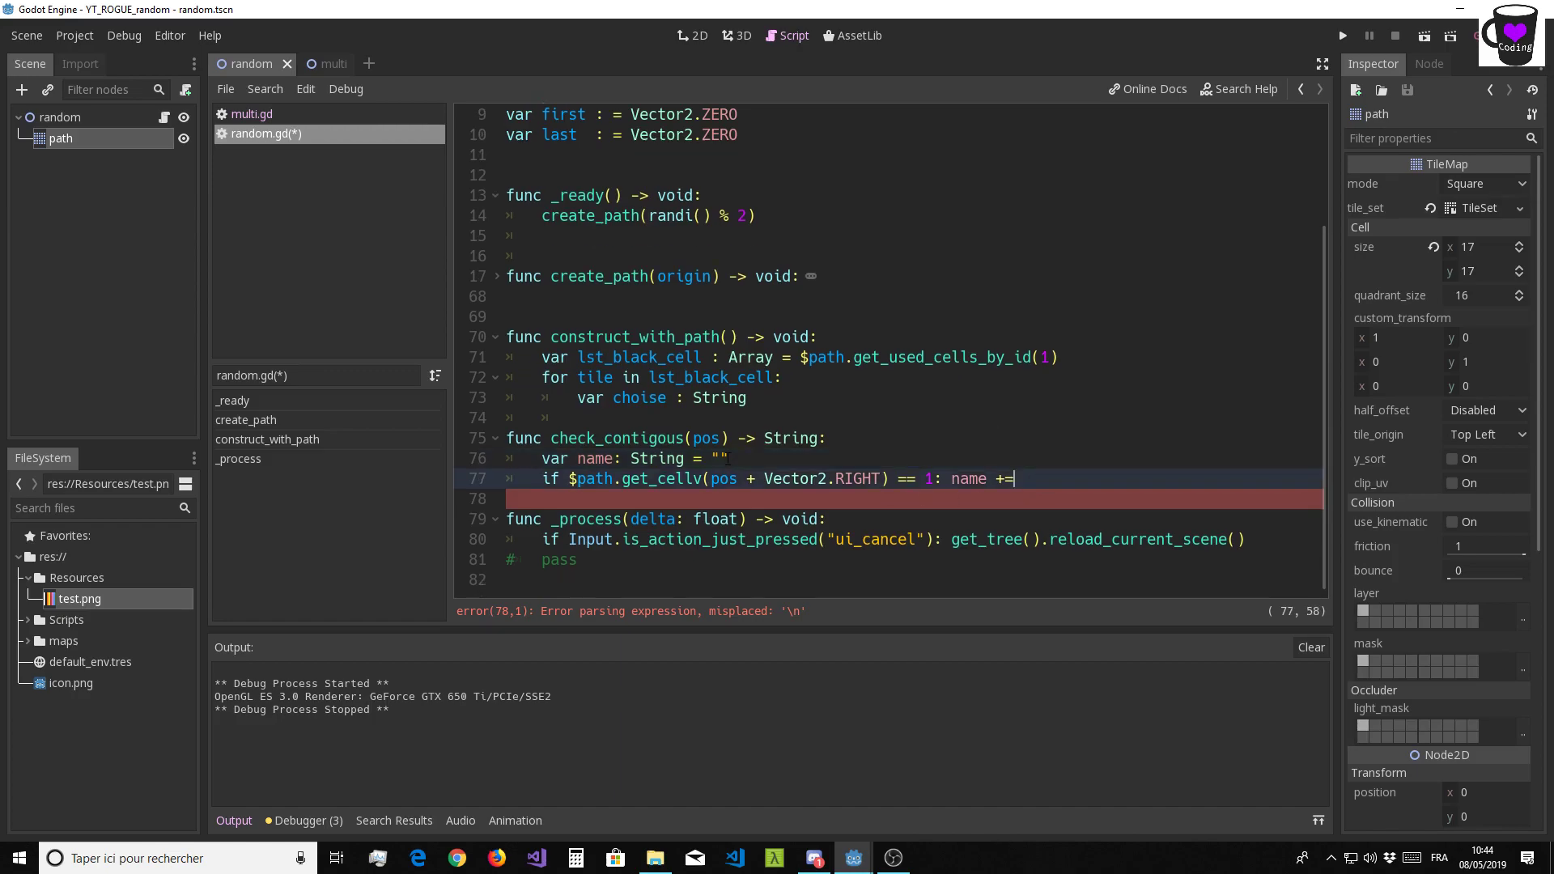
type(" \"R")
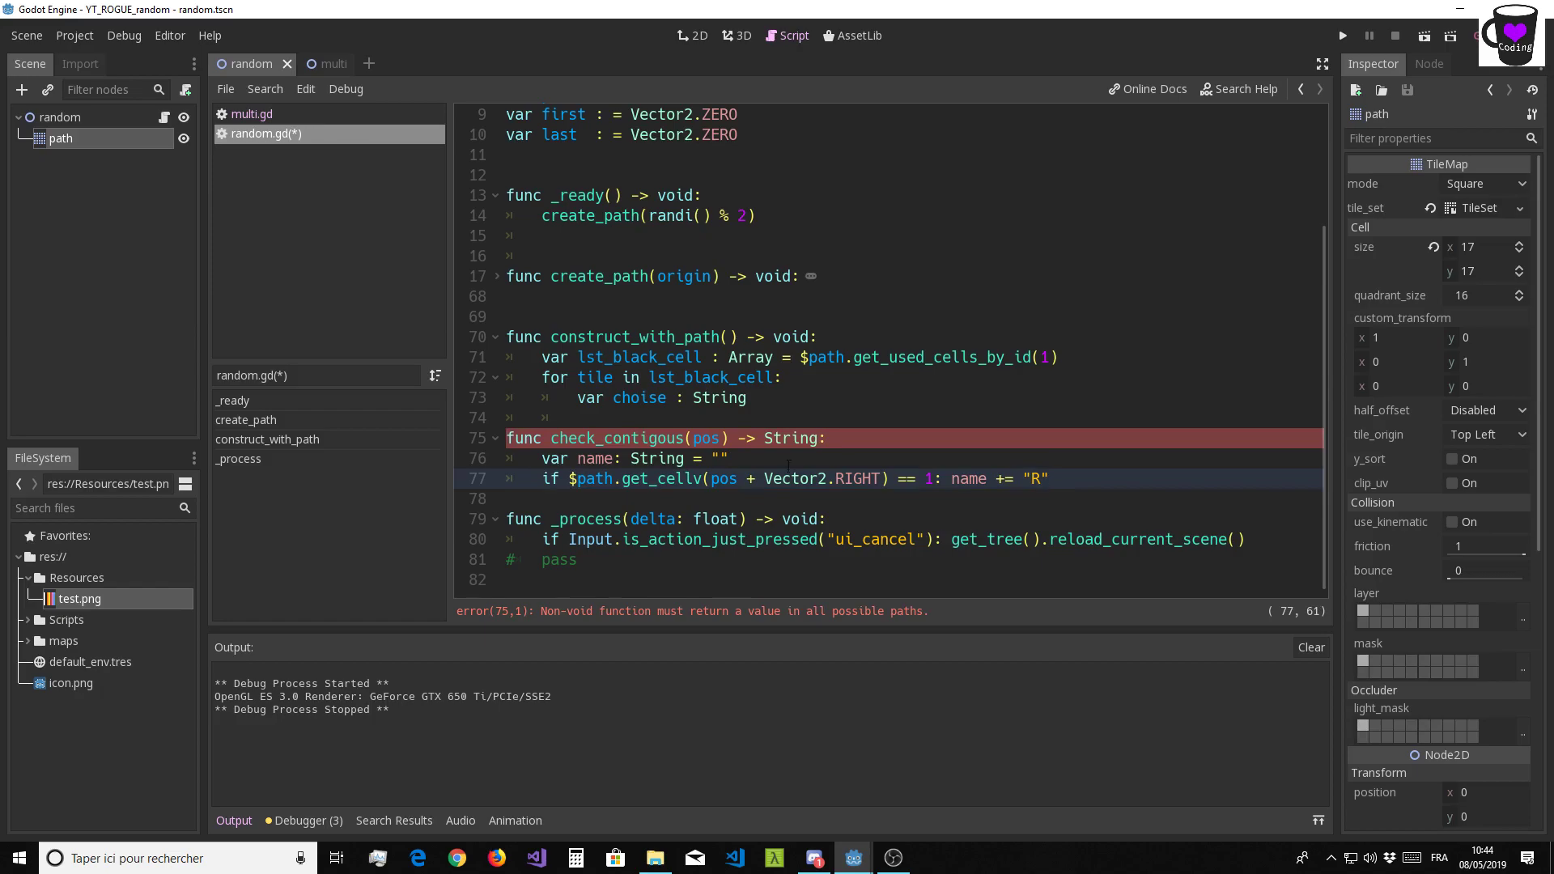
left_click_drag(541, 458, 756, 464)
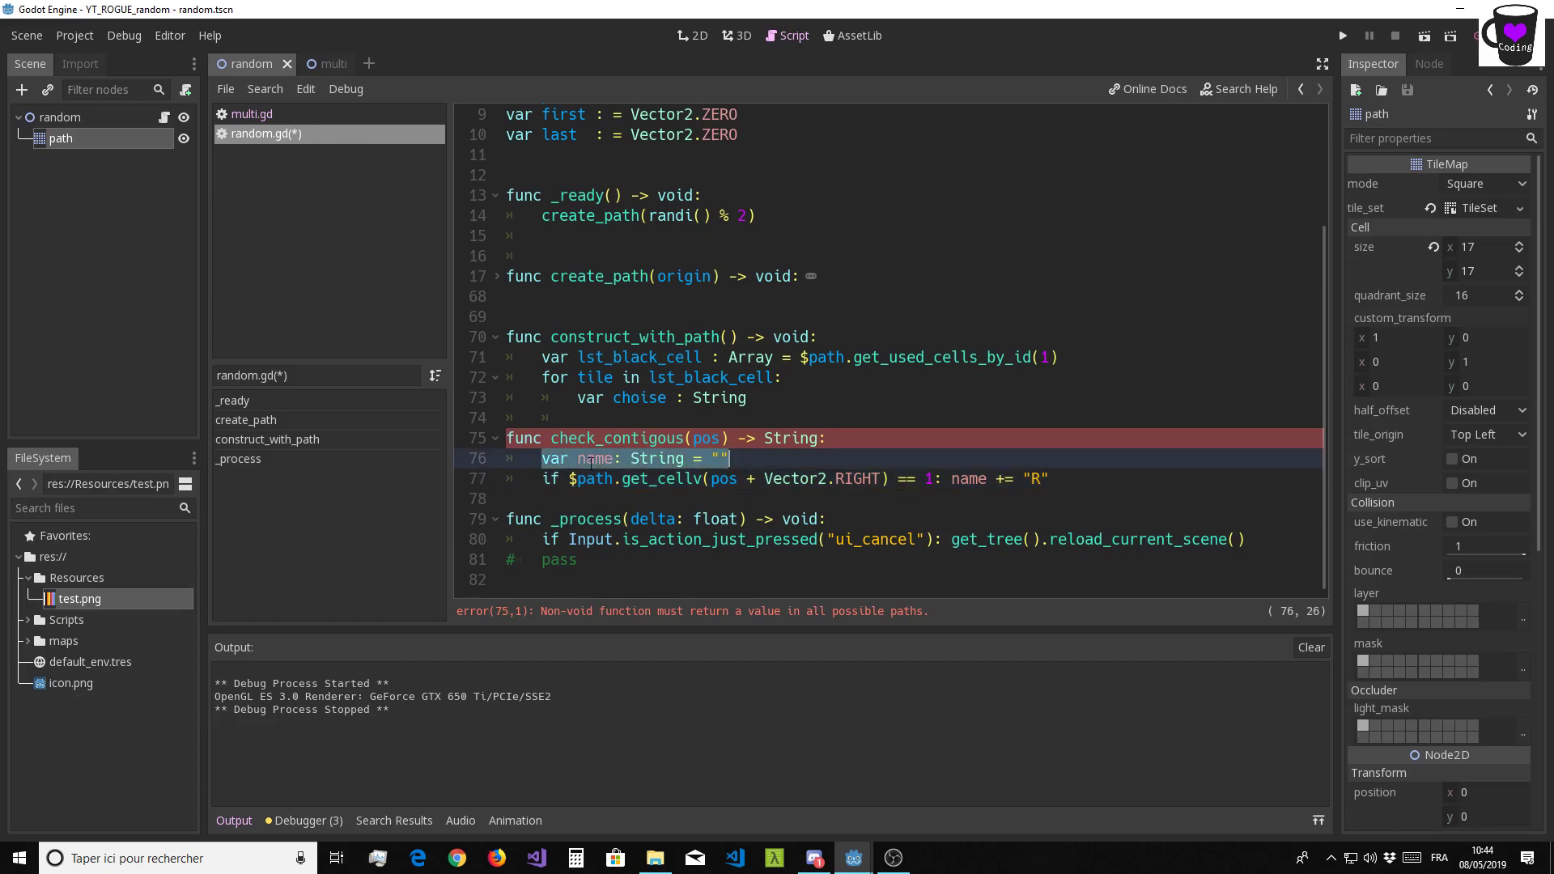
left_click(589, 460)
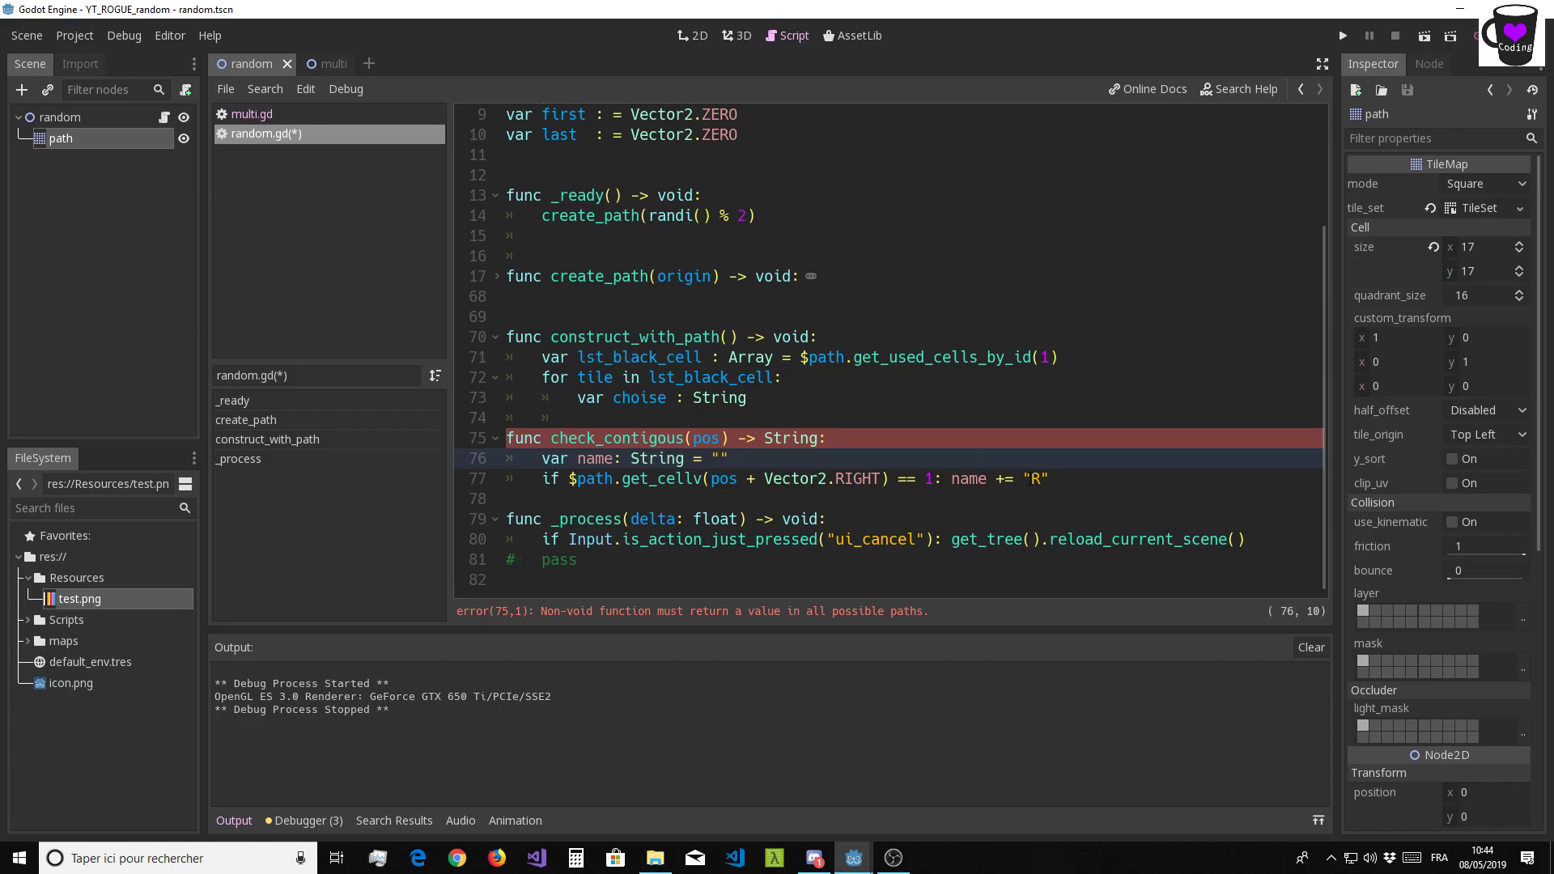
left_click(1056, 479)
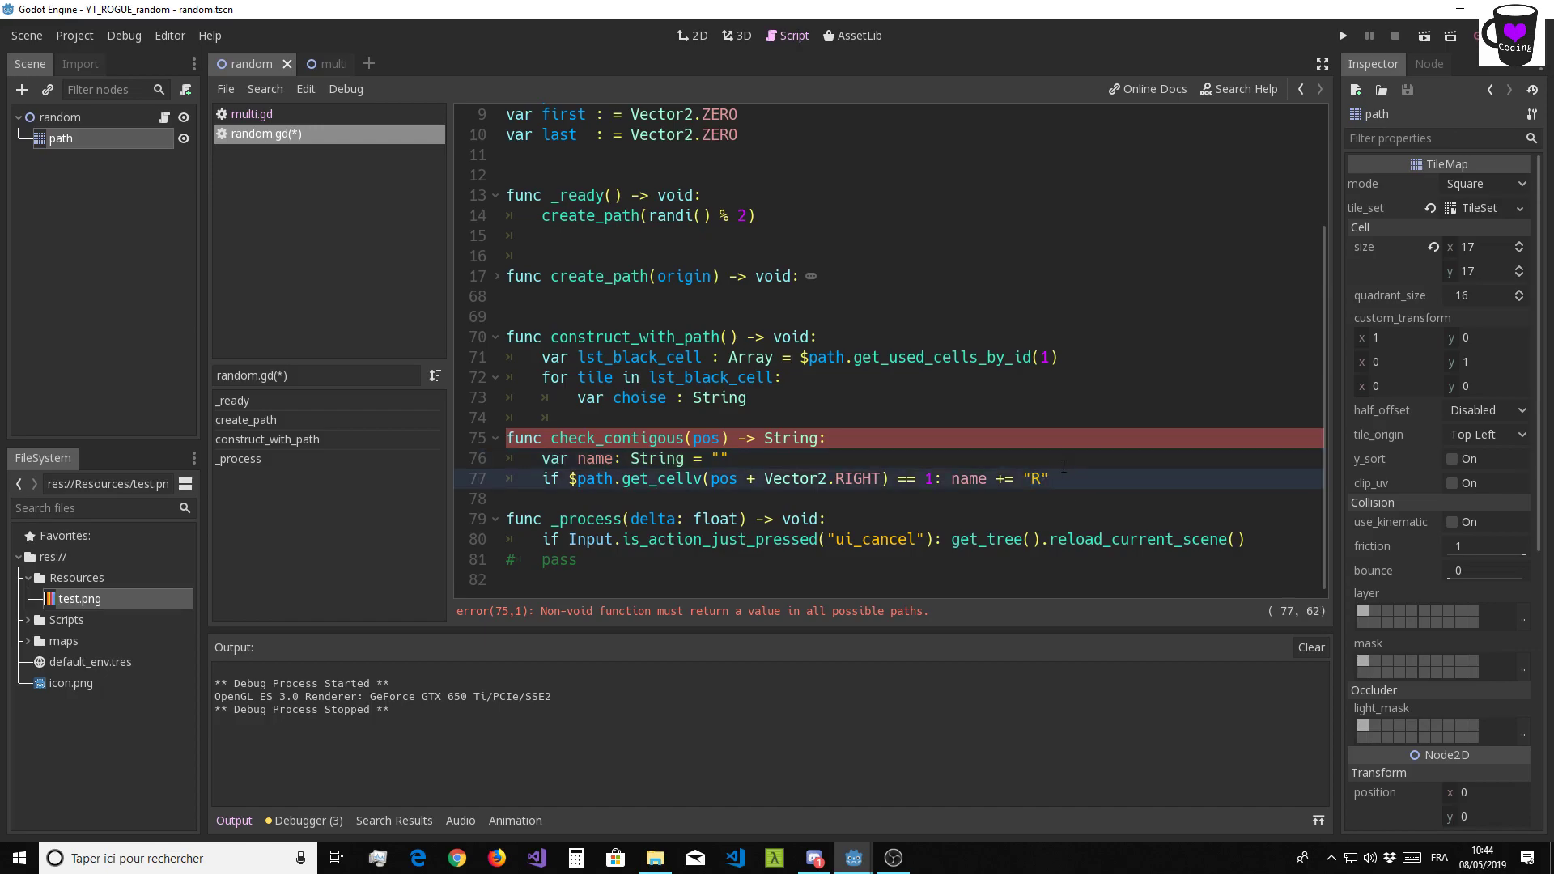
key("Return")
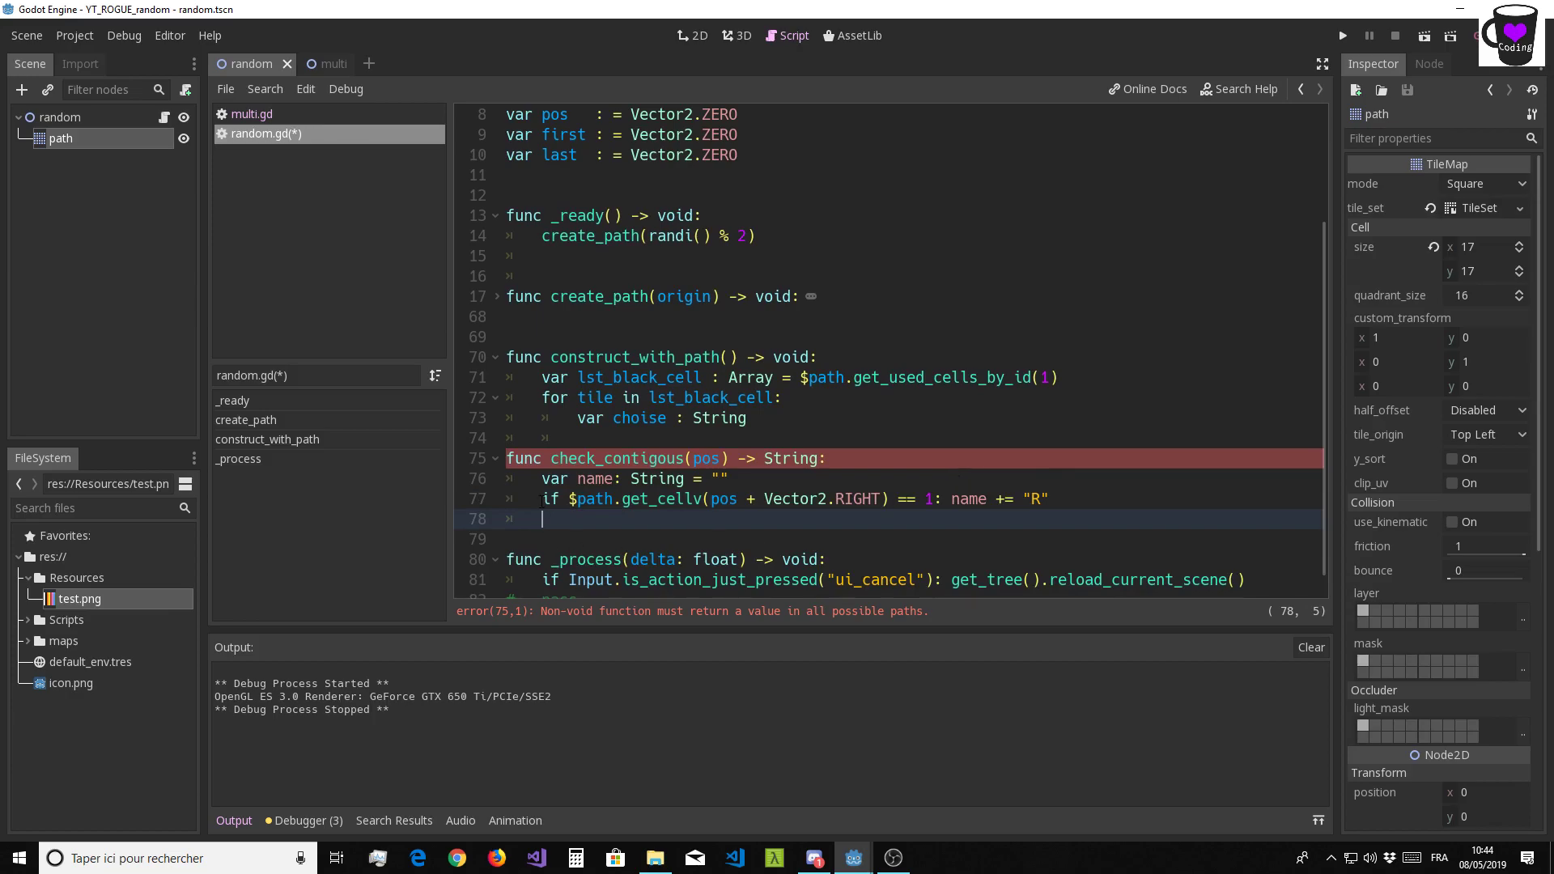
Duplicate the RIGHT check onto line 78 as a DOWN check that adds "D"
left_click_drag(540, 499, 1065, 498)
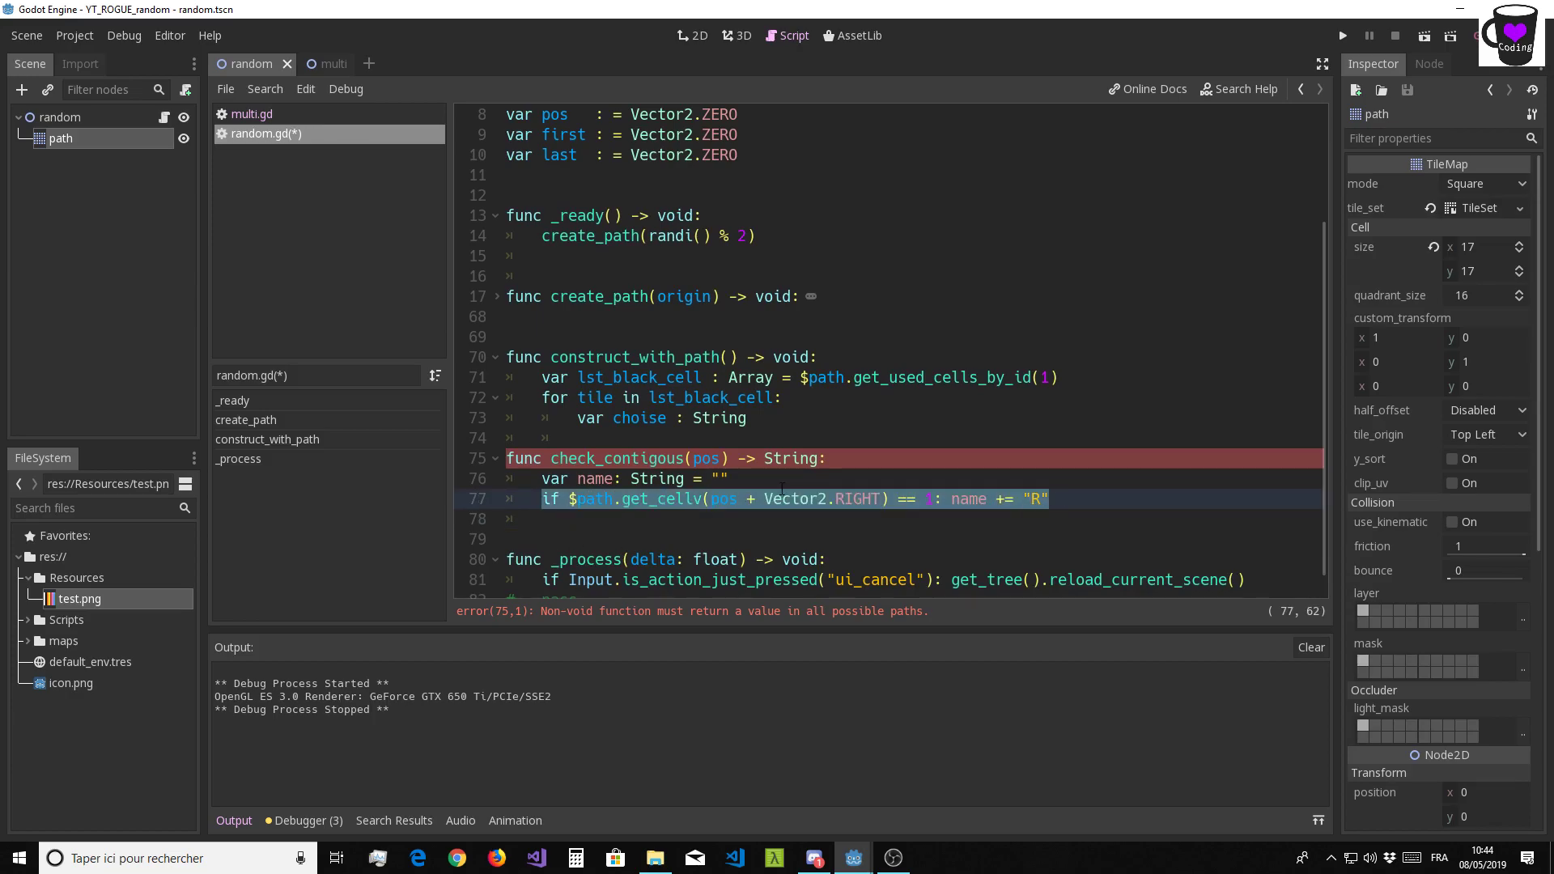
key("ctrl+c")
key("Down")
key("ctrl+v")
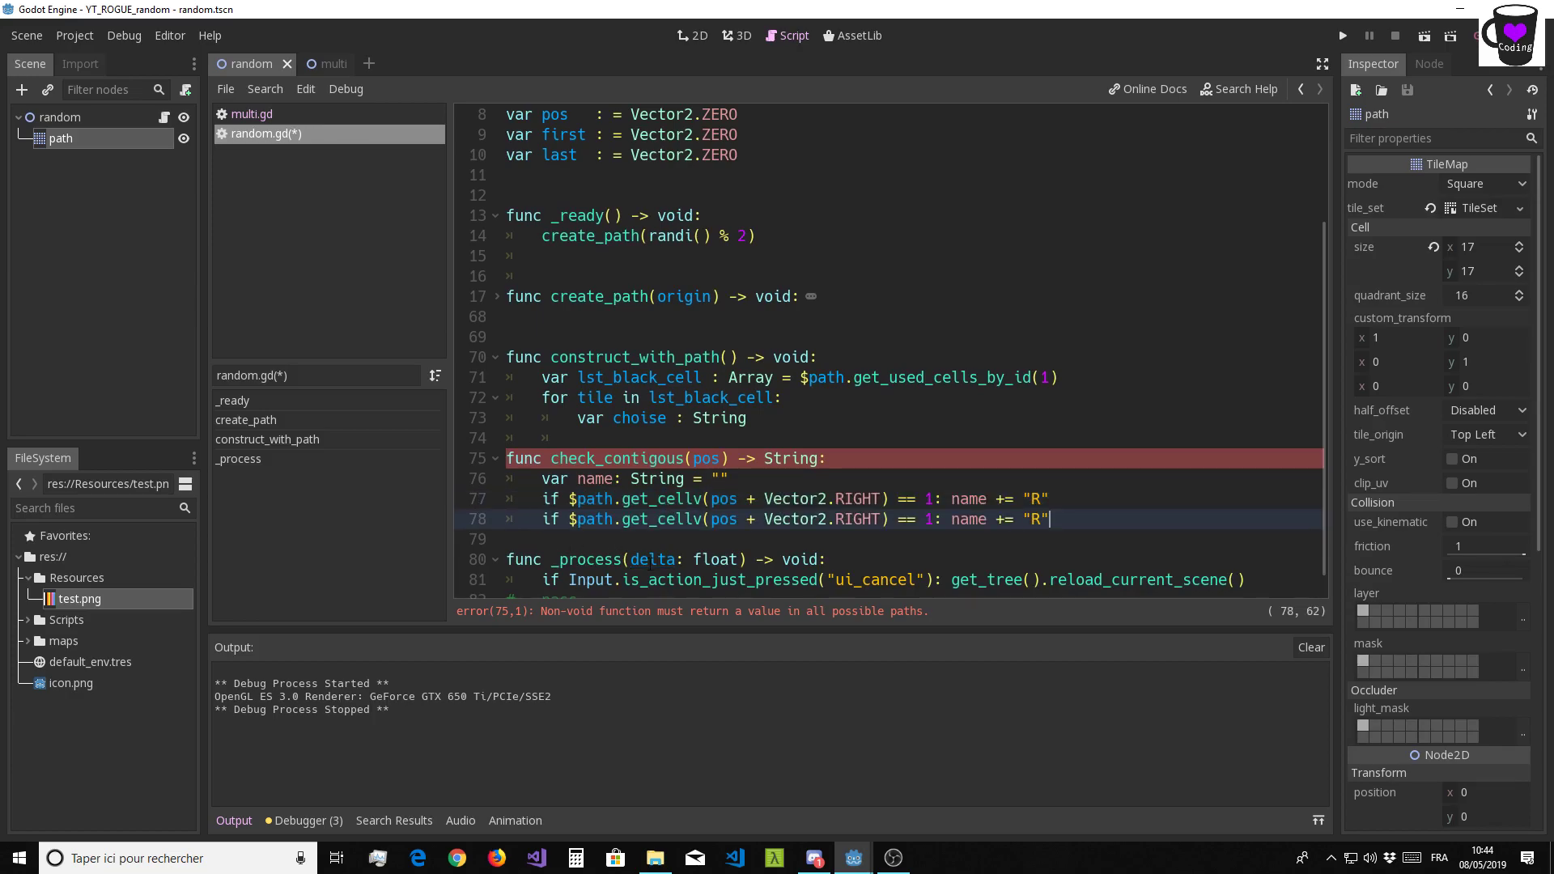
double_click(860, 519)
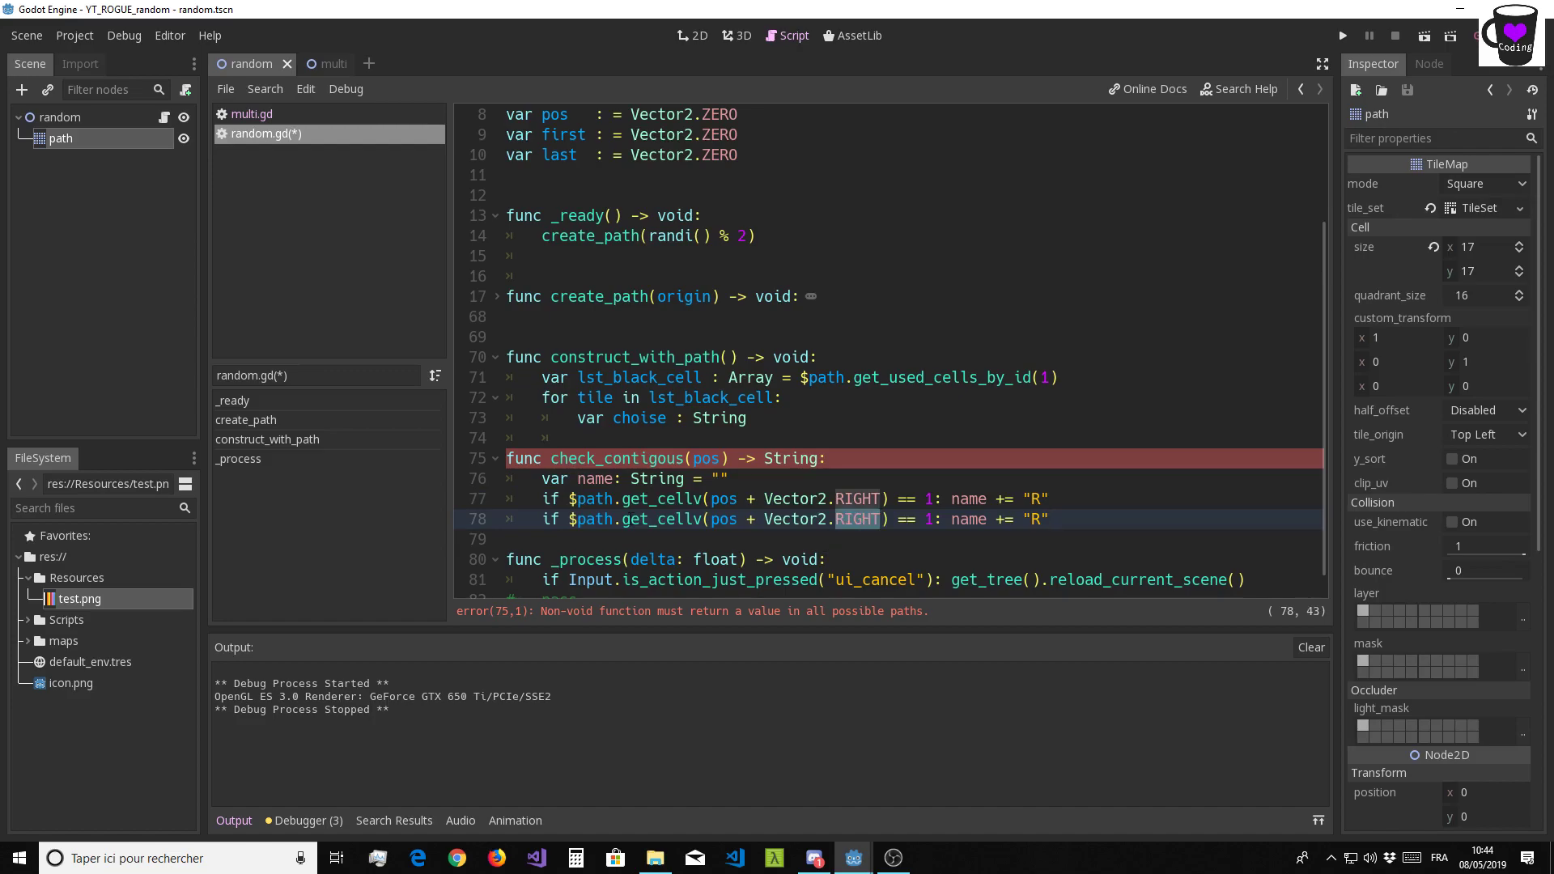
type("DO")
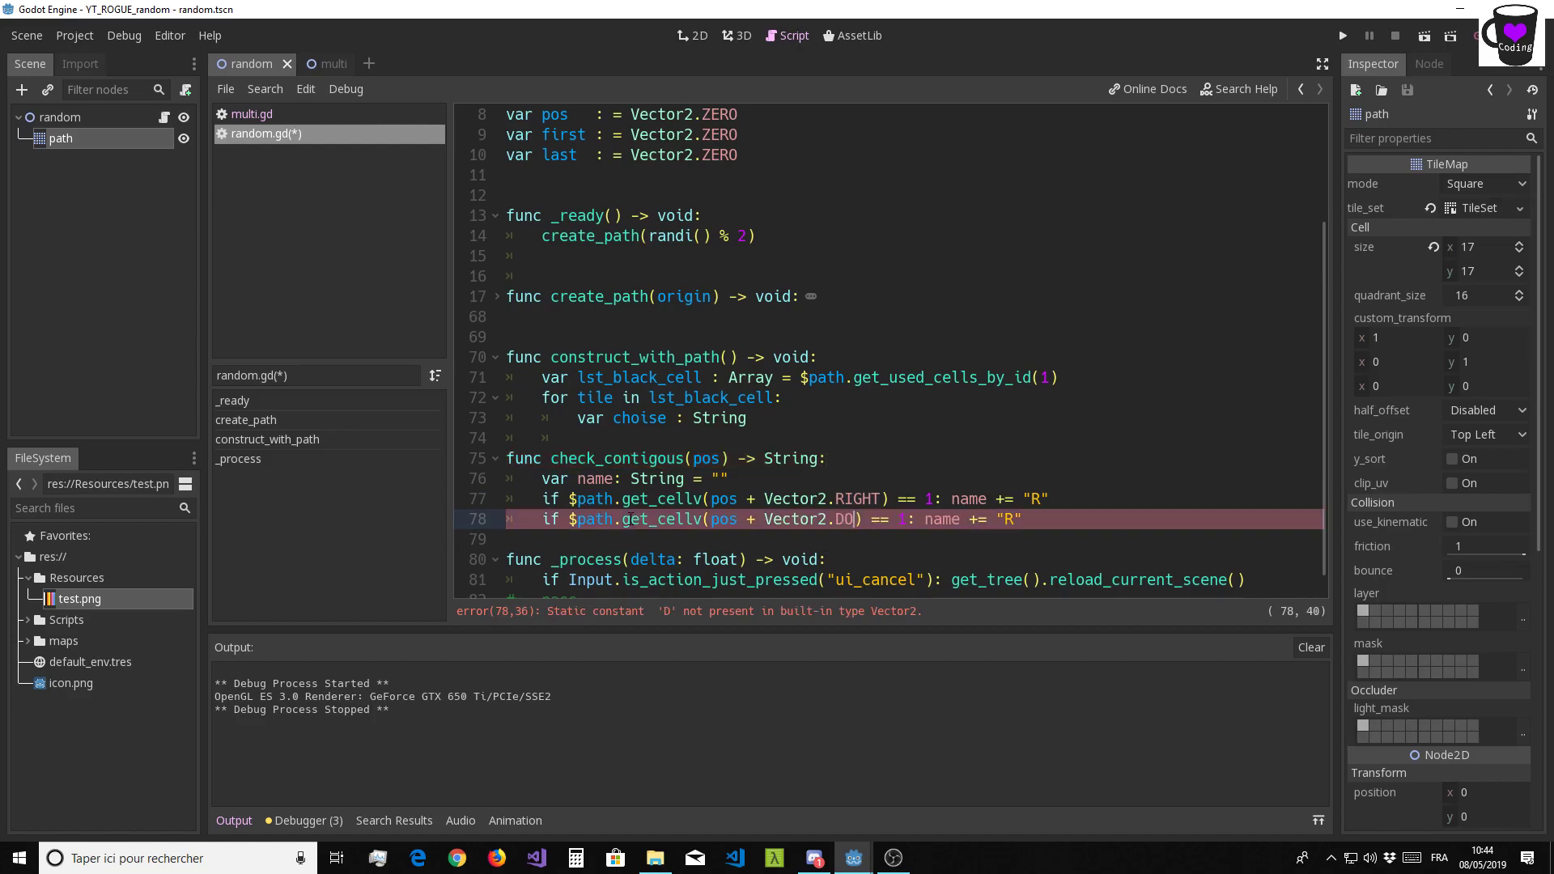
key("Return")
key("Right")
key("Right")
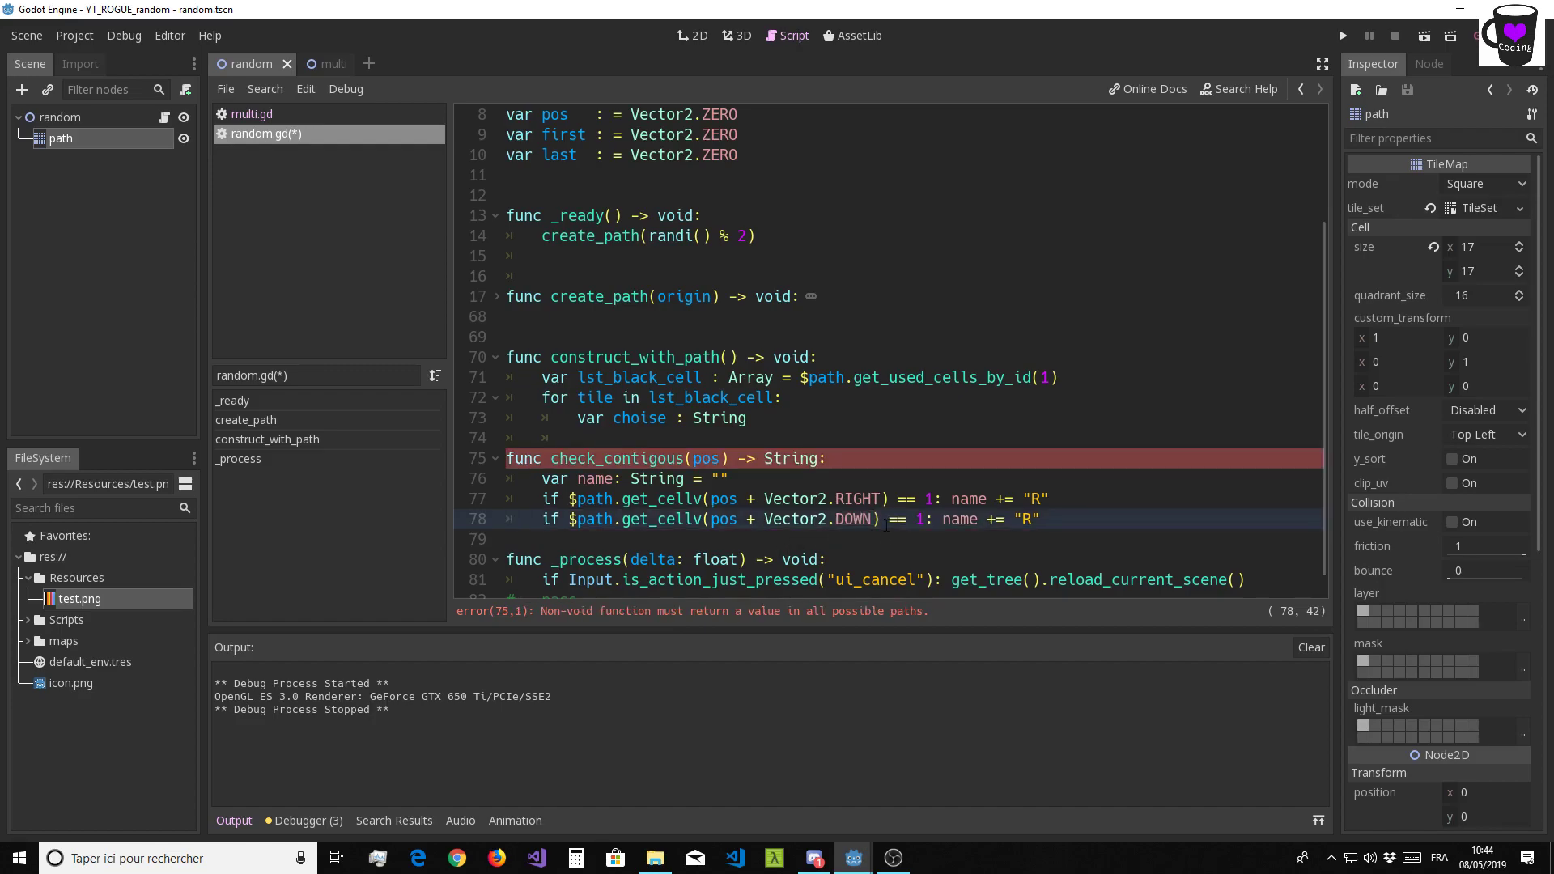
double_click(1036, 520)
type("D")
Paste another copy on line 79 as a LEFT check that adds "L"
key("Return")
key("ctrl+v")
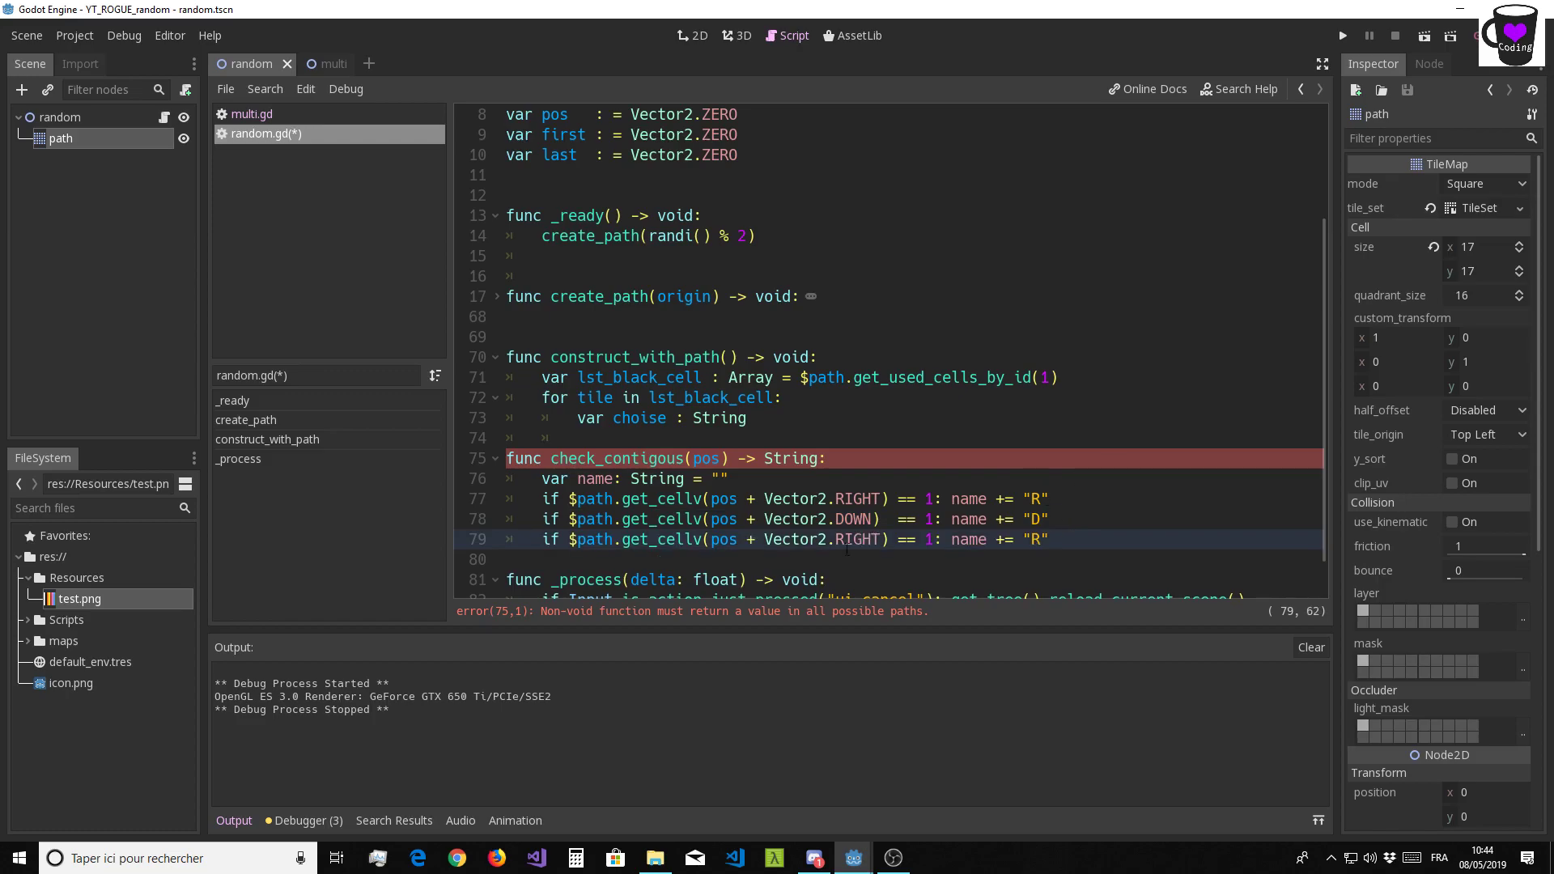
double_click(859, 540)
type("LEFT")
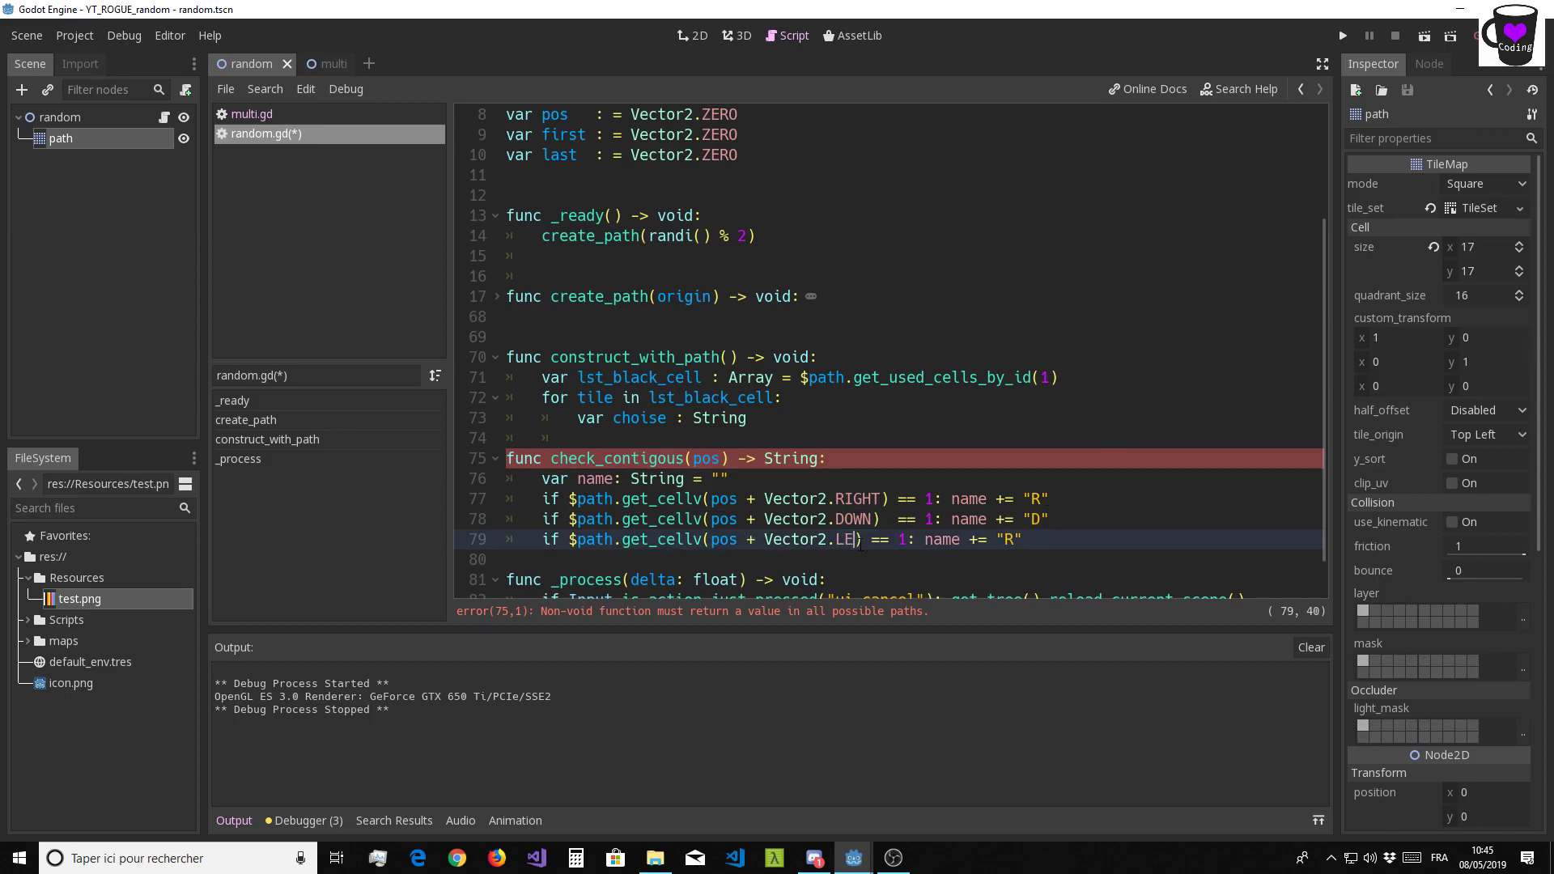
key("Right")
key("Right")
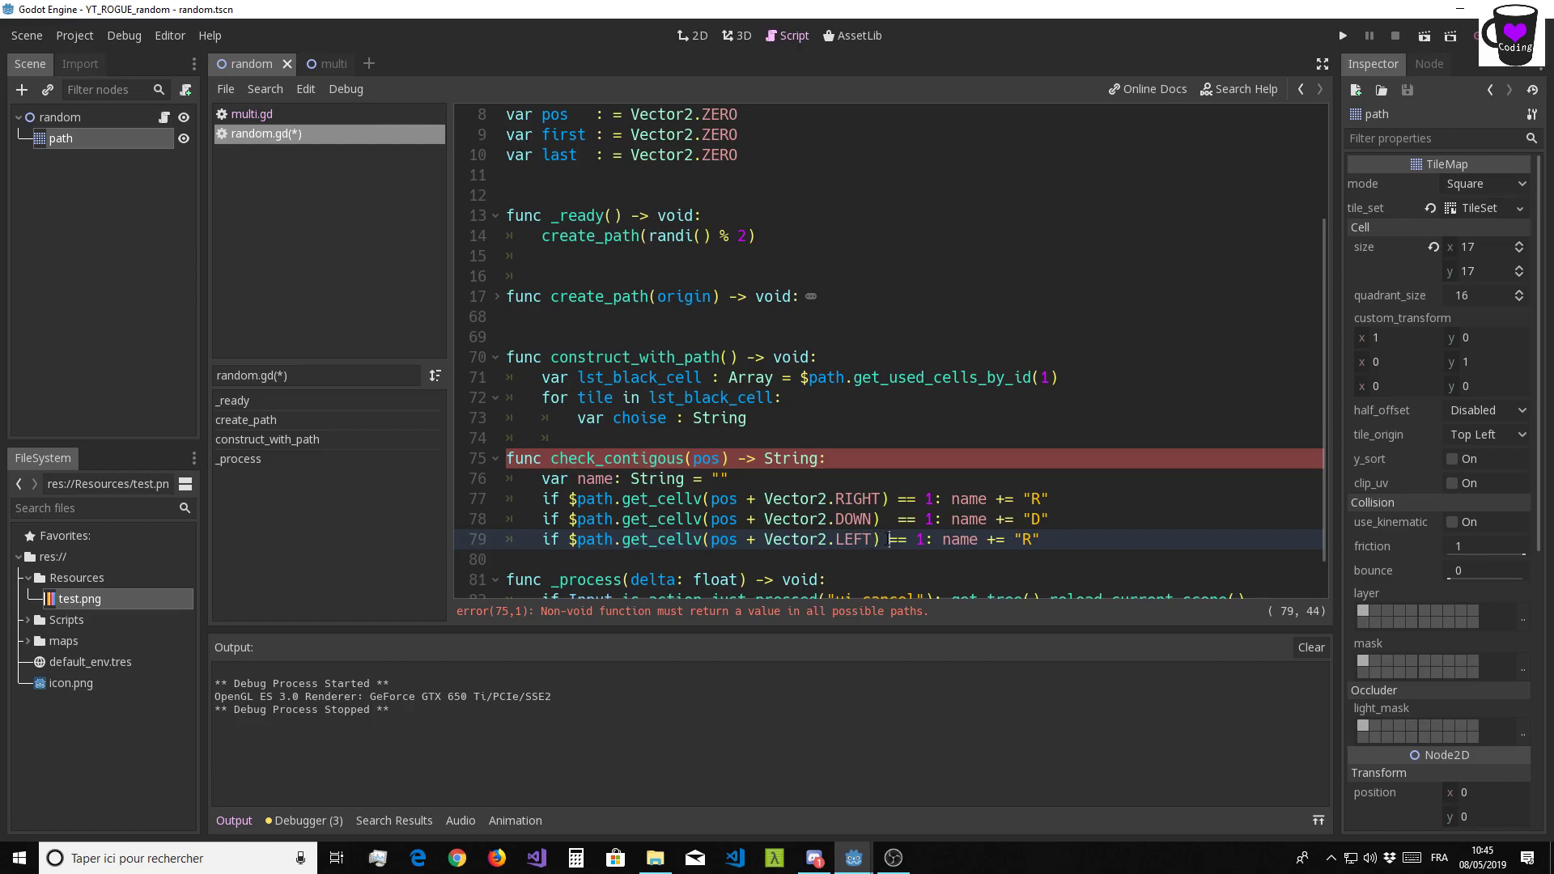
double_click(1034, 540)
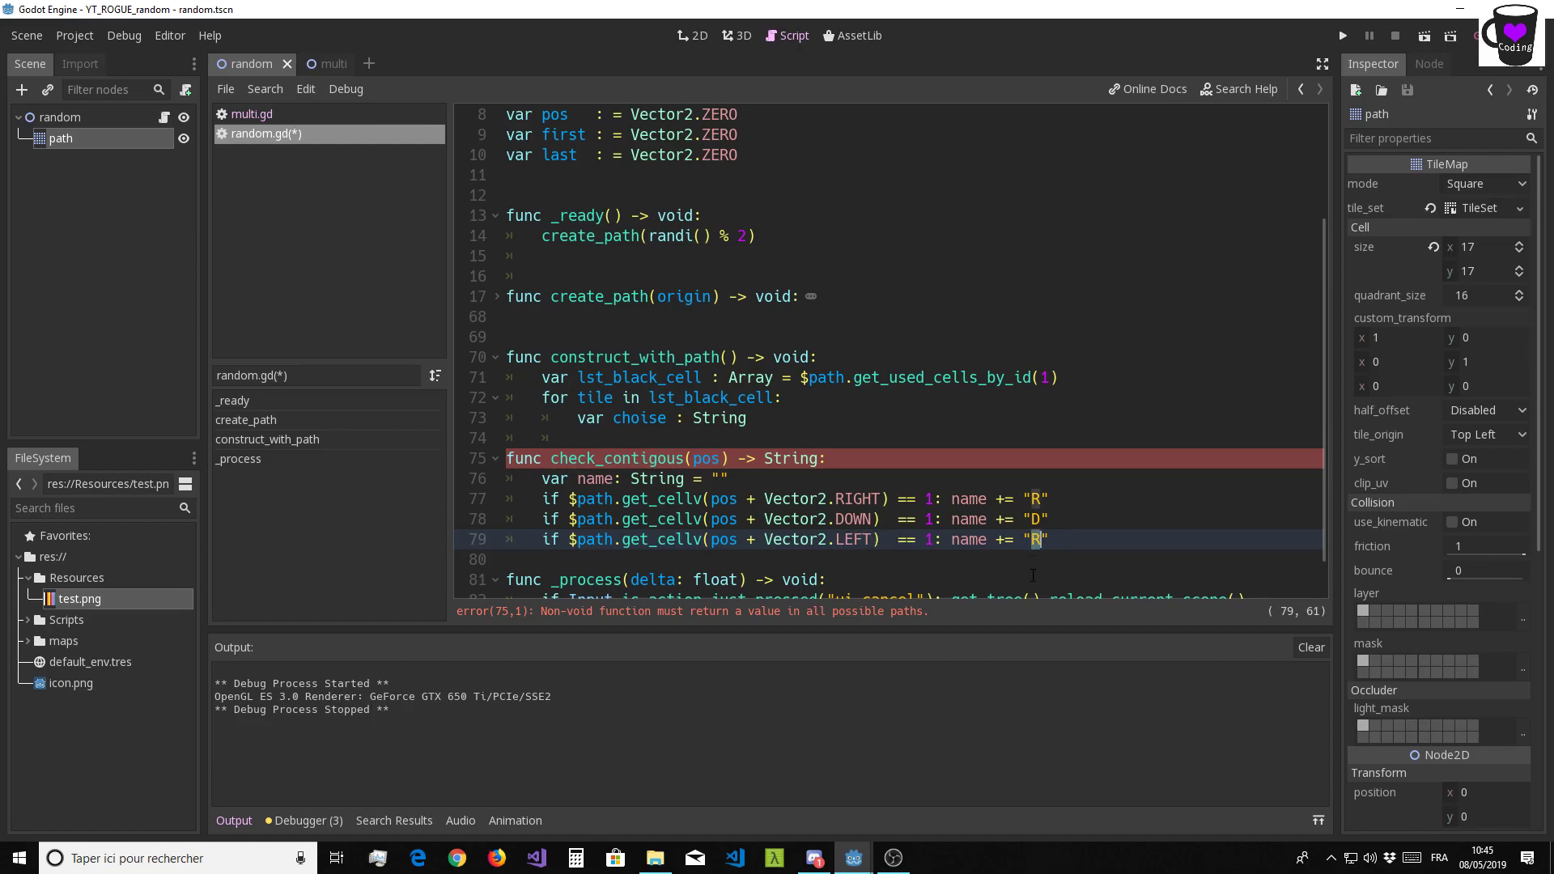
type("L")
Paste a third copy on line 80 as an UP check that adds "U", aligning the == columns
left_click(1079, 547)
key("Return")
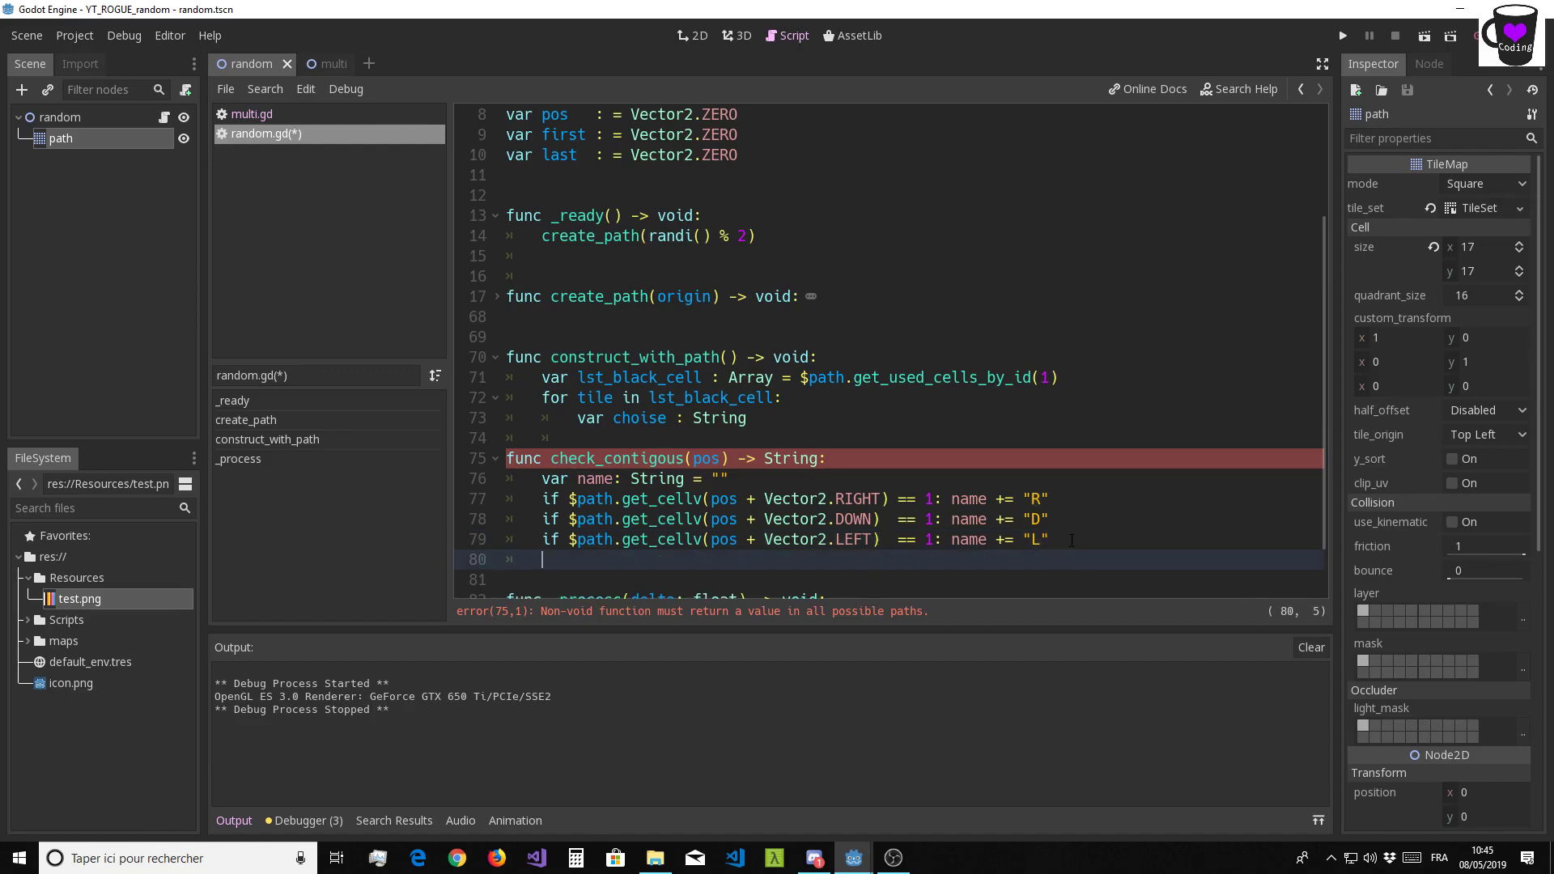
type("if $path.get_cellv(pos + Vector2.RIGHT) == 1: name += \"R\"")
double_click(864, 560)
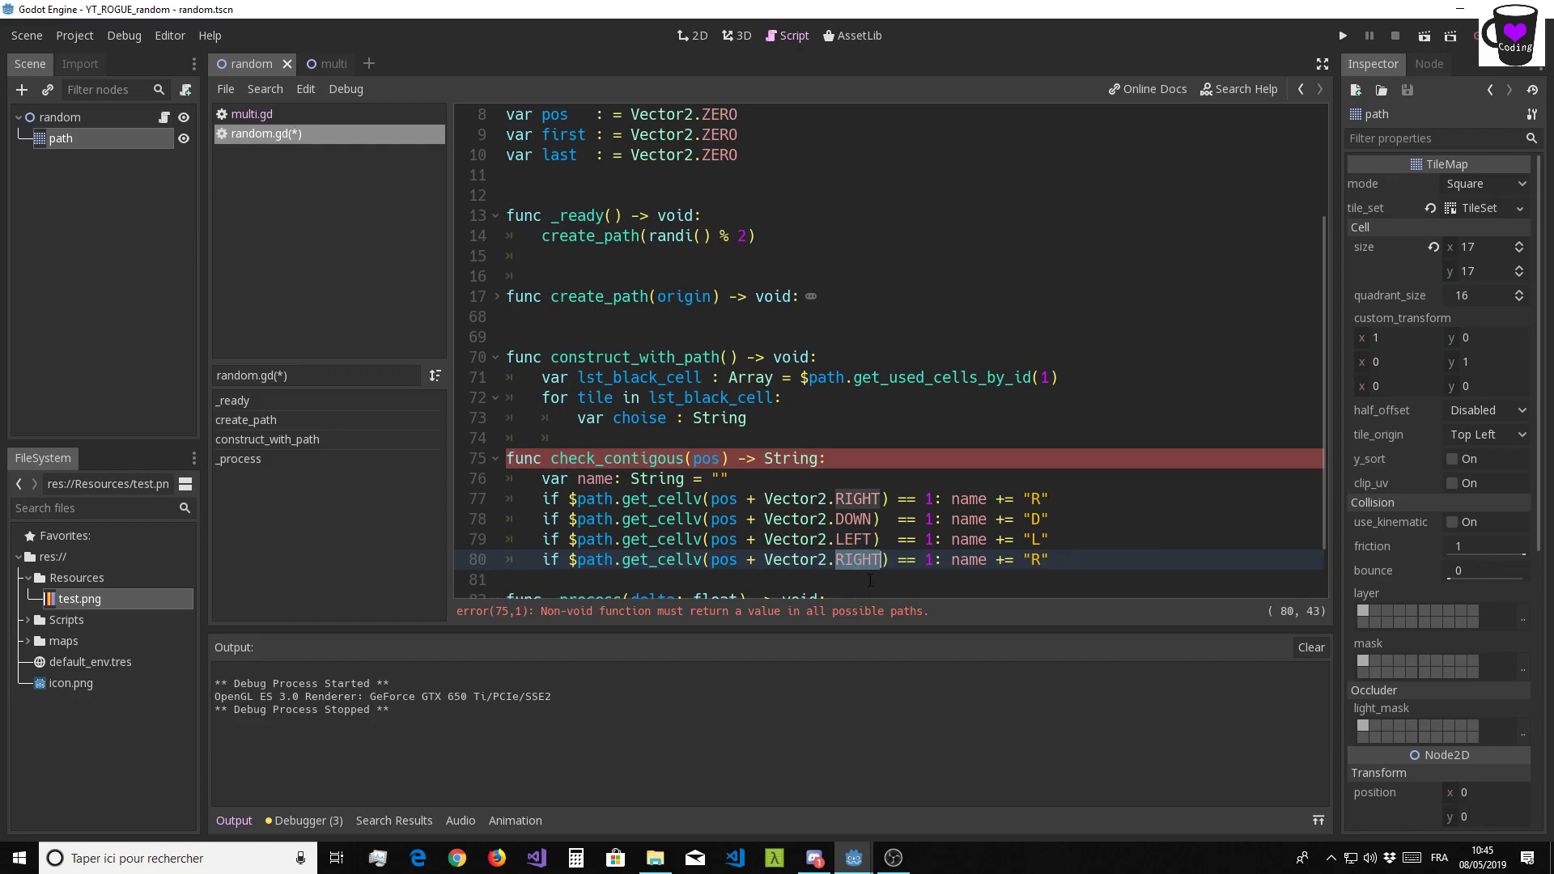
type("UP")
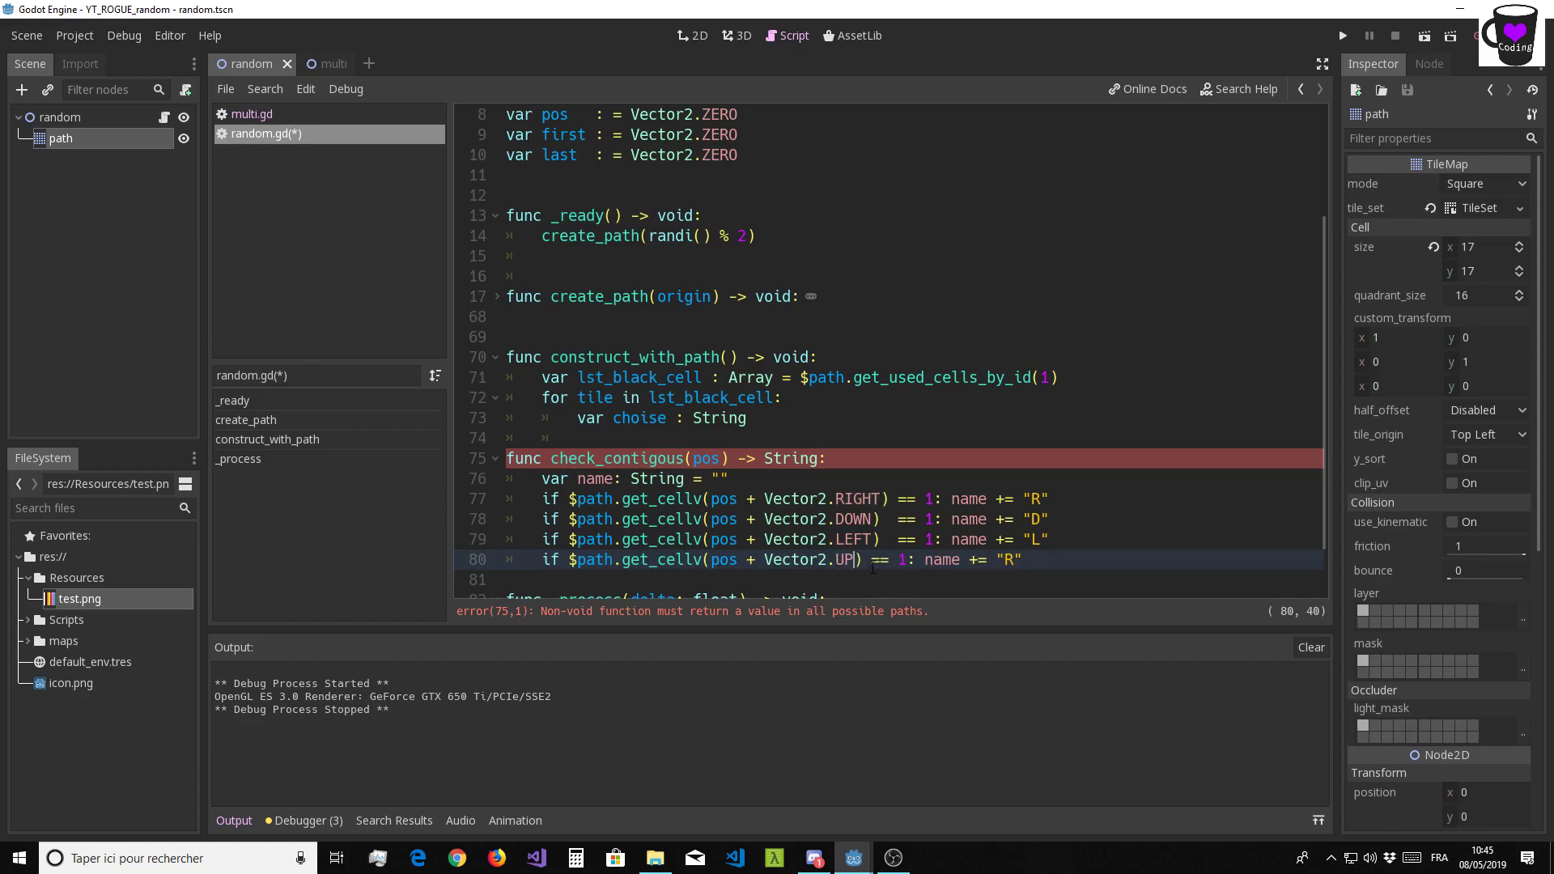
key("Right")
double_click(1036, 560)
type("U")
scroll(995, 486, "down", 2)
left_click(1149, 481)
key("Return")
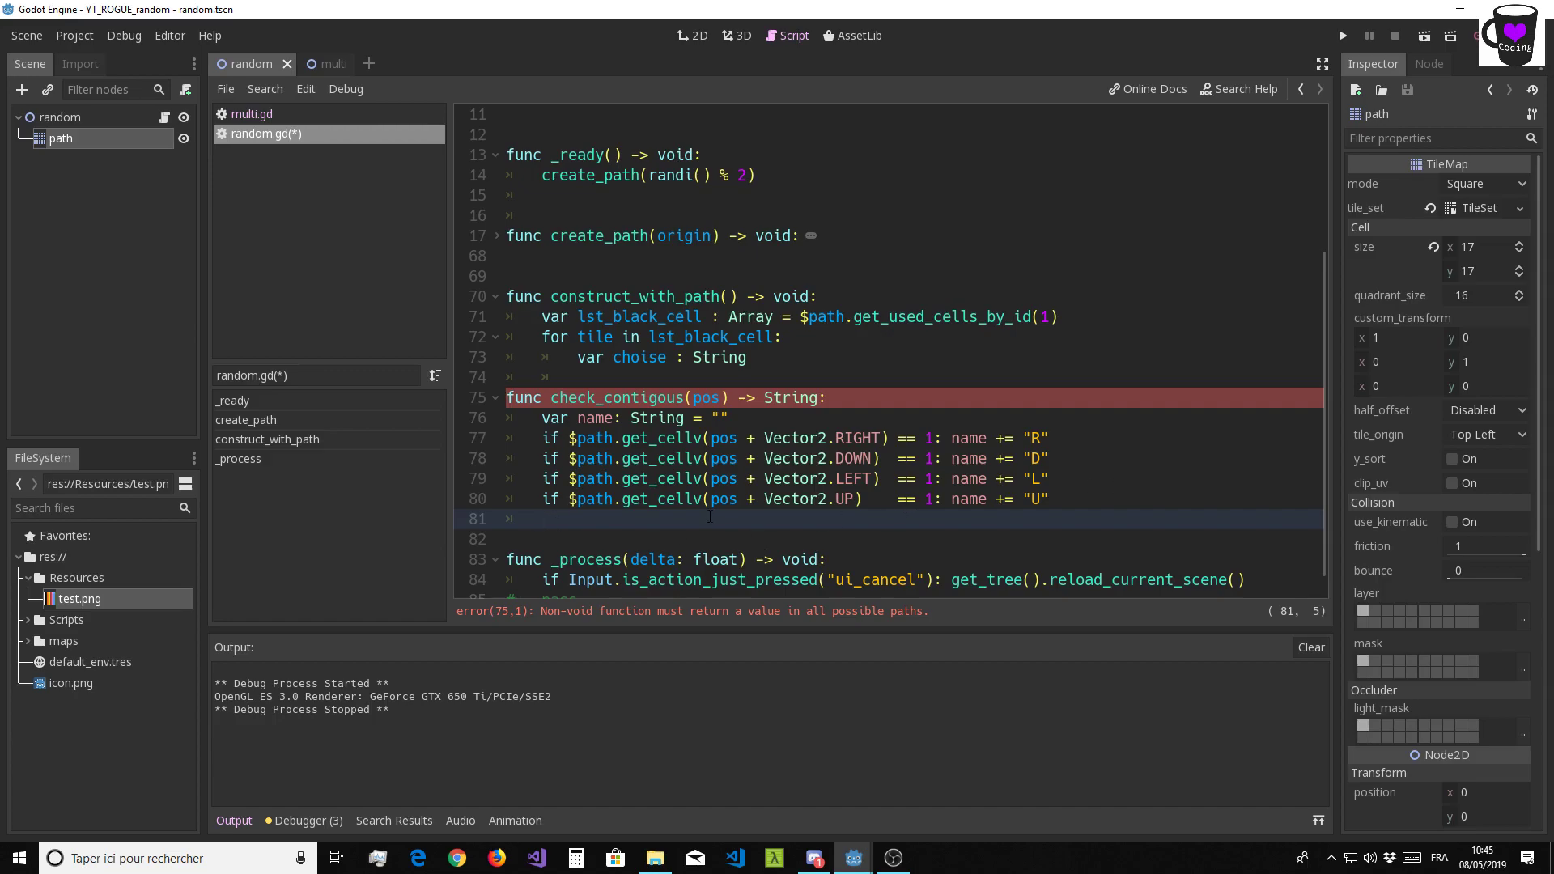
End the function with return name, then view multi.gd's key format like RD-1
type("return")
type(" name")
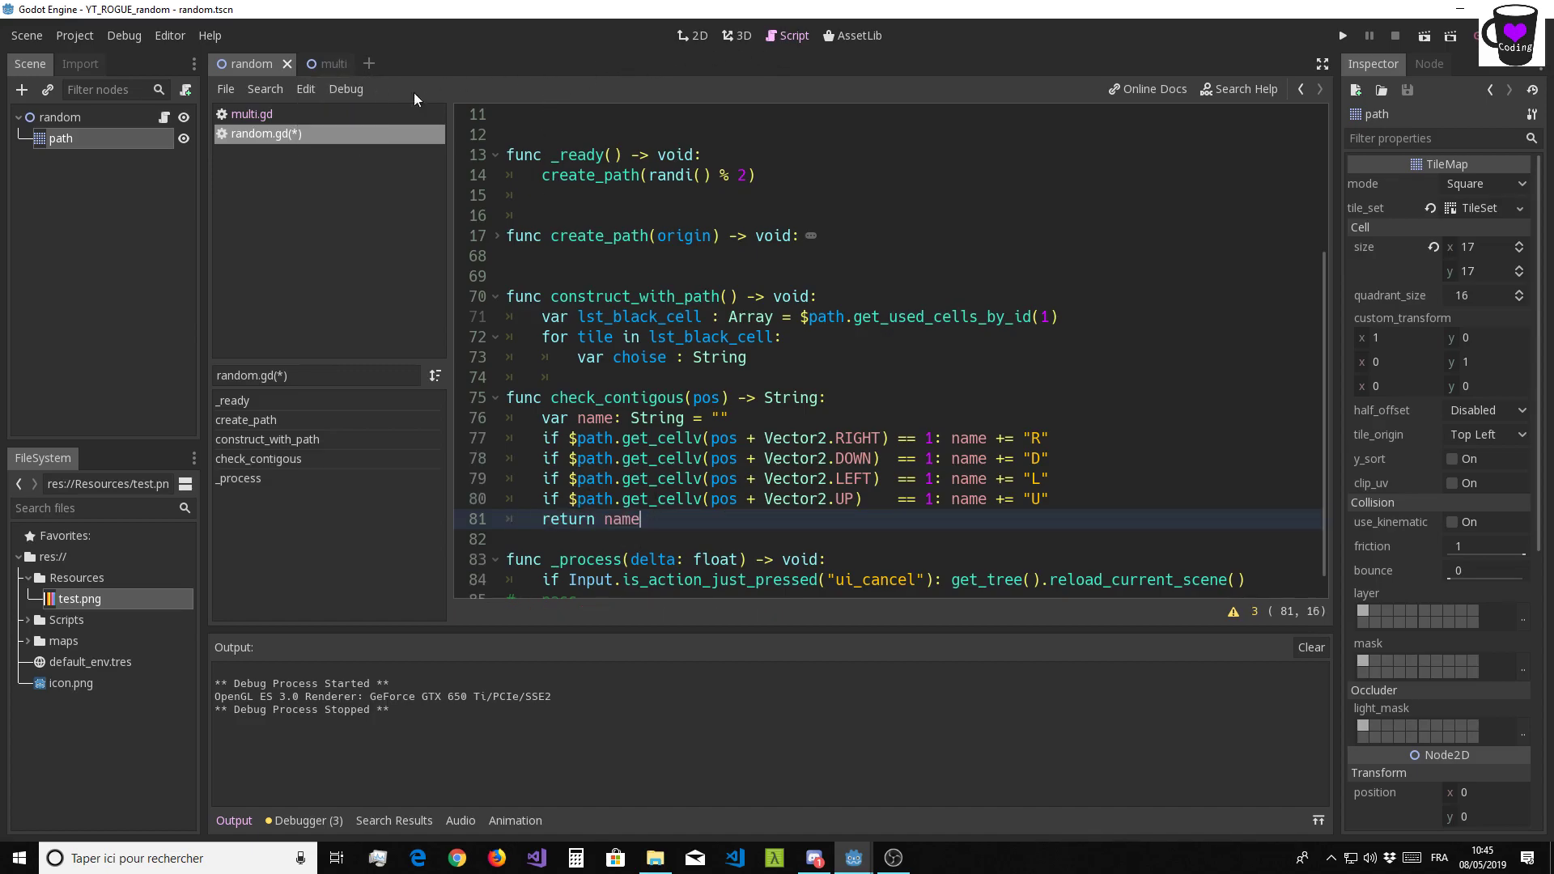
left_click(252, 115)
left_click_drag(569, 257, 586, 258)
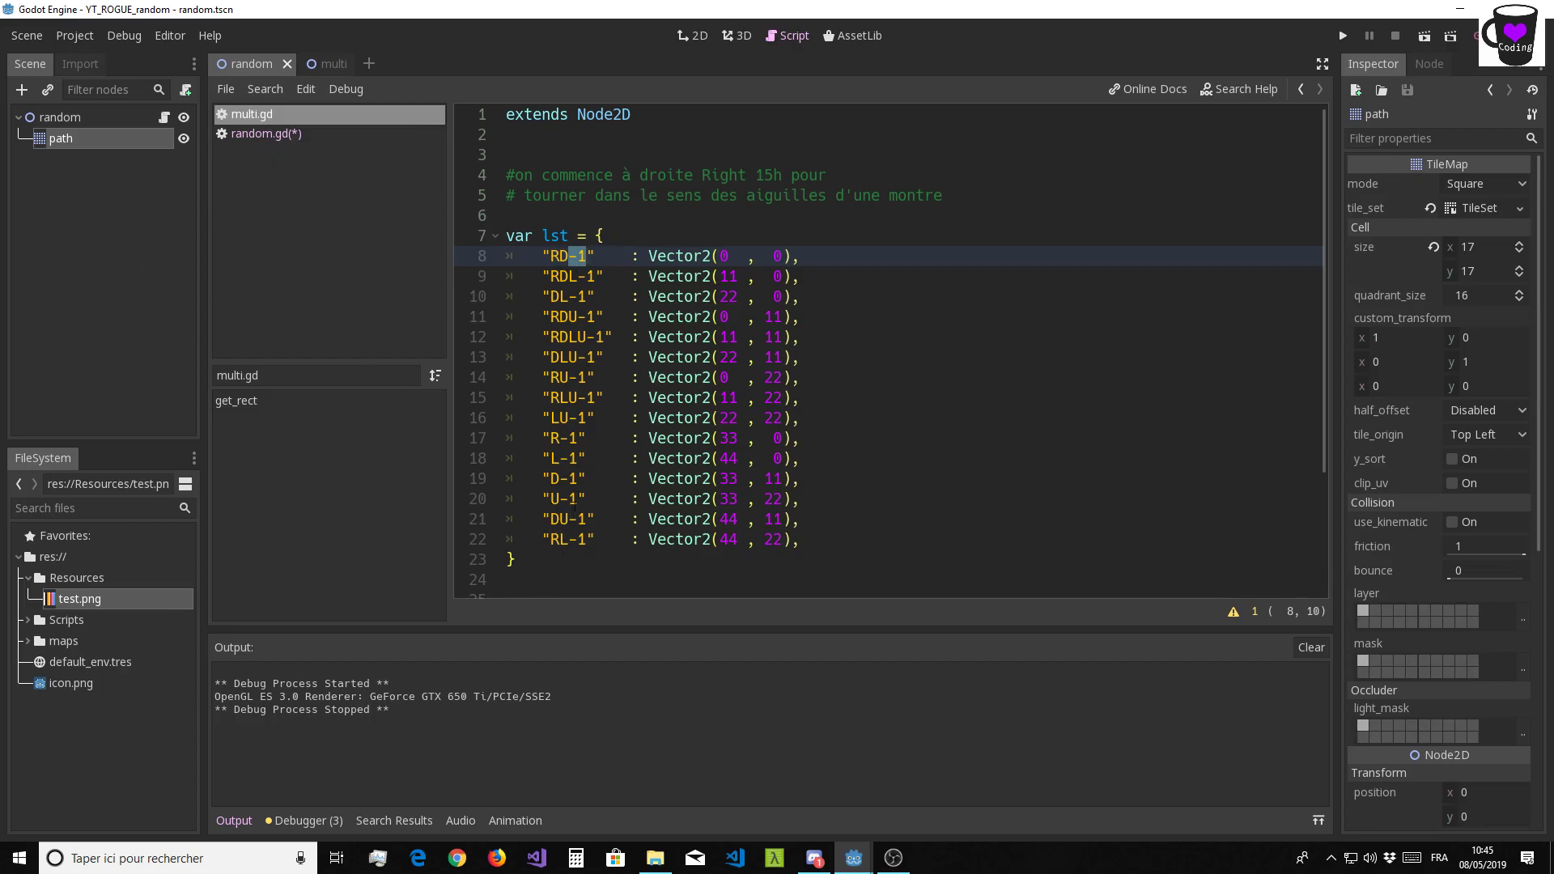
Back in random.gd, change the return line to return name + "-1"
left_click(686, 39)
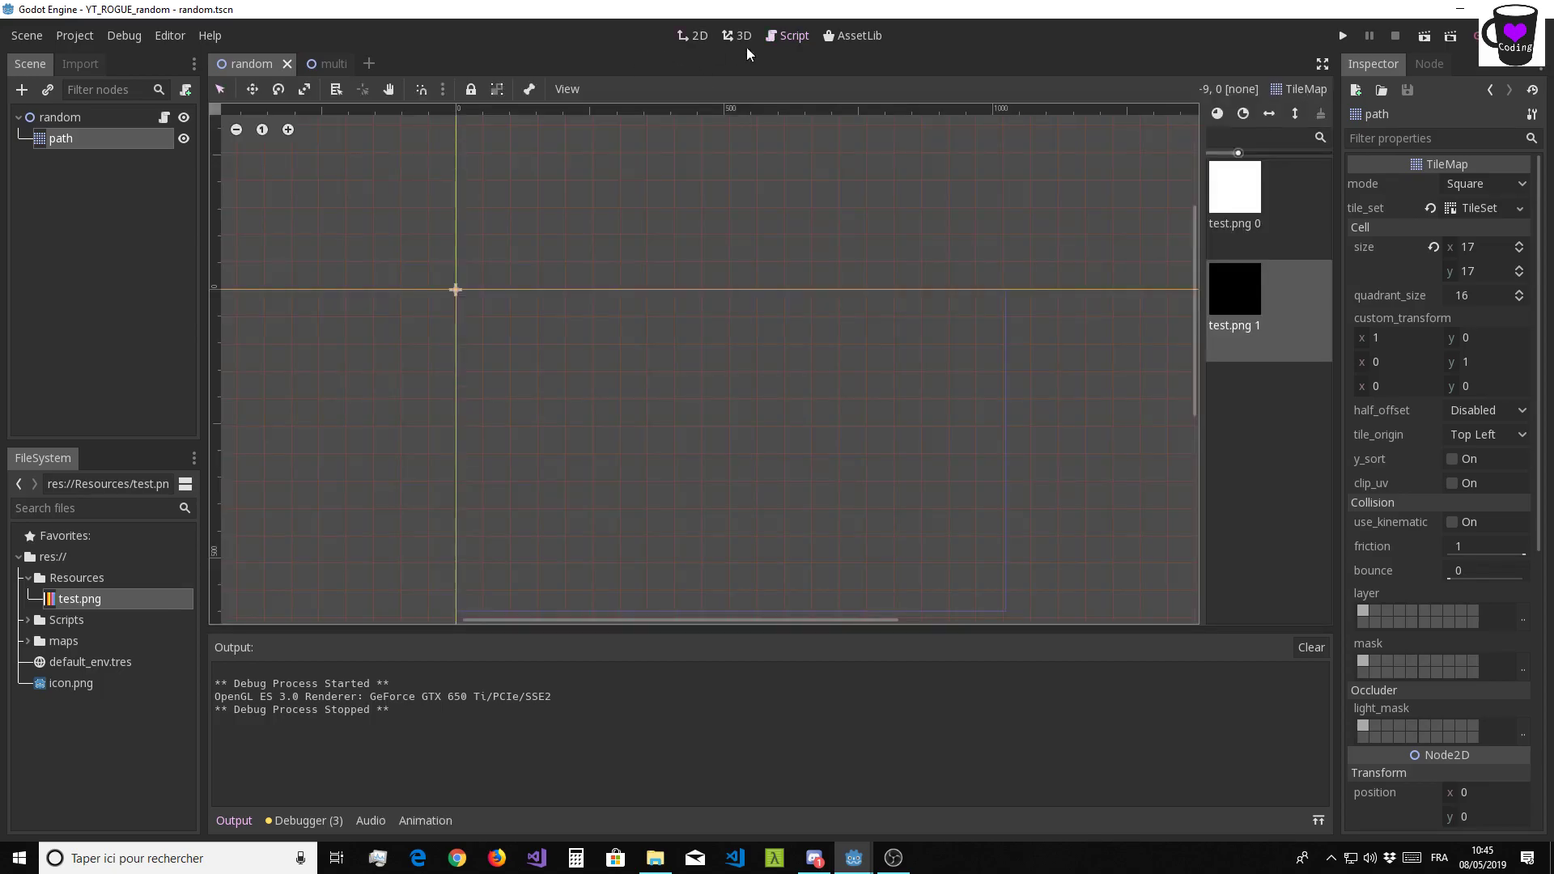
left_click(787, 36)
left_click(344, 65)
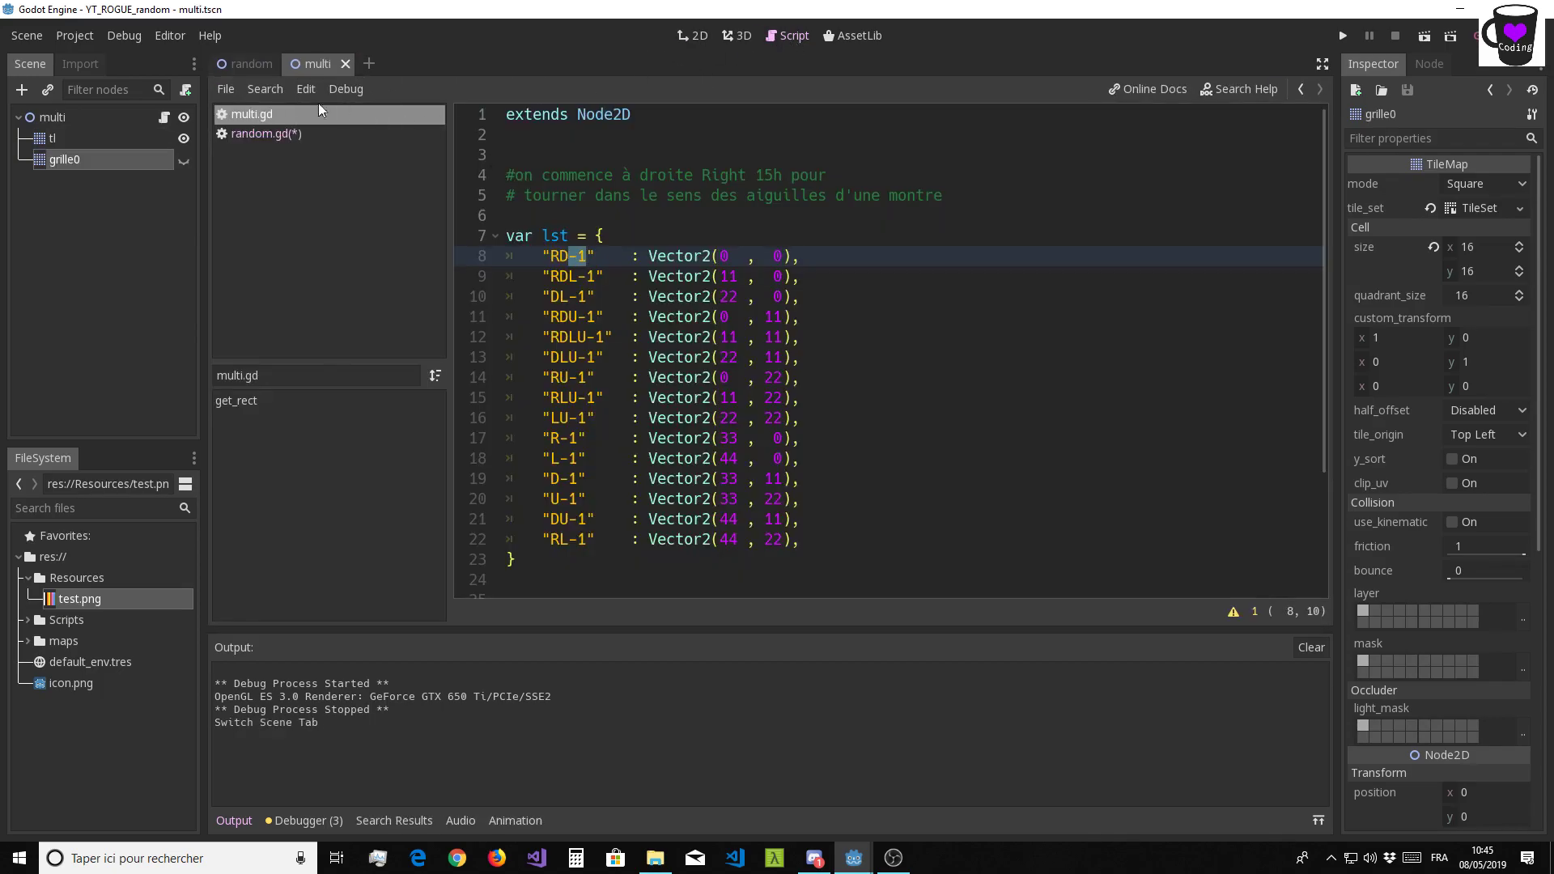
left_click(251, 65)
scroll(890, 353, "down", 1)
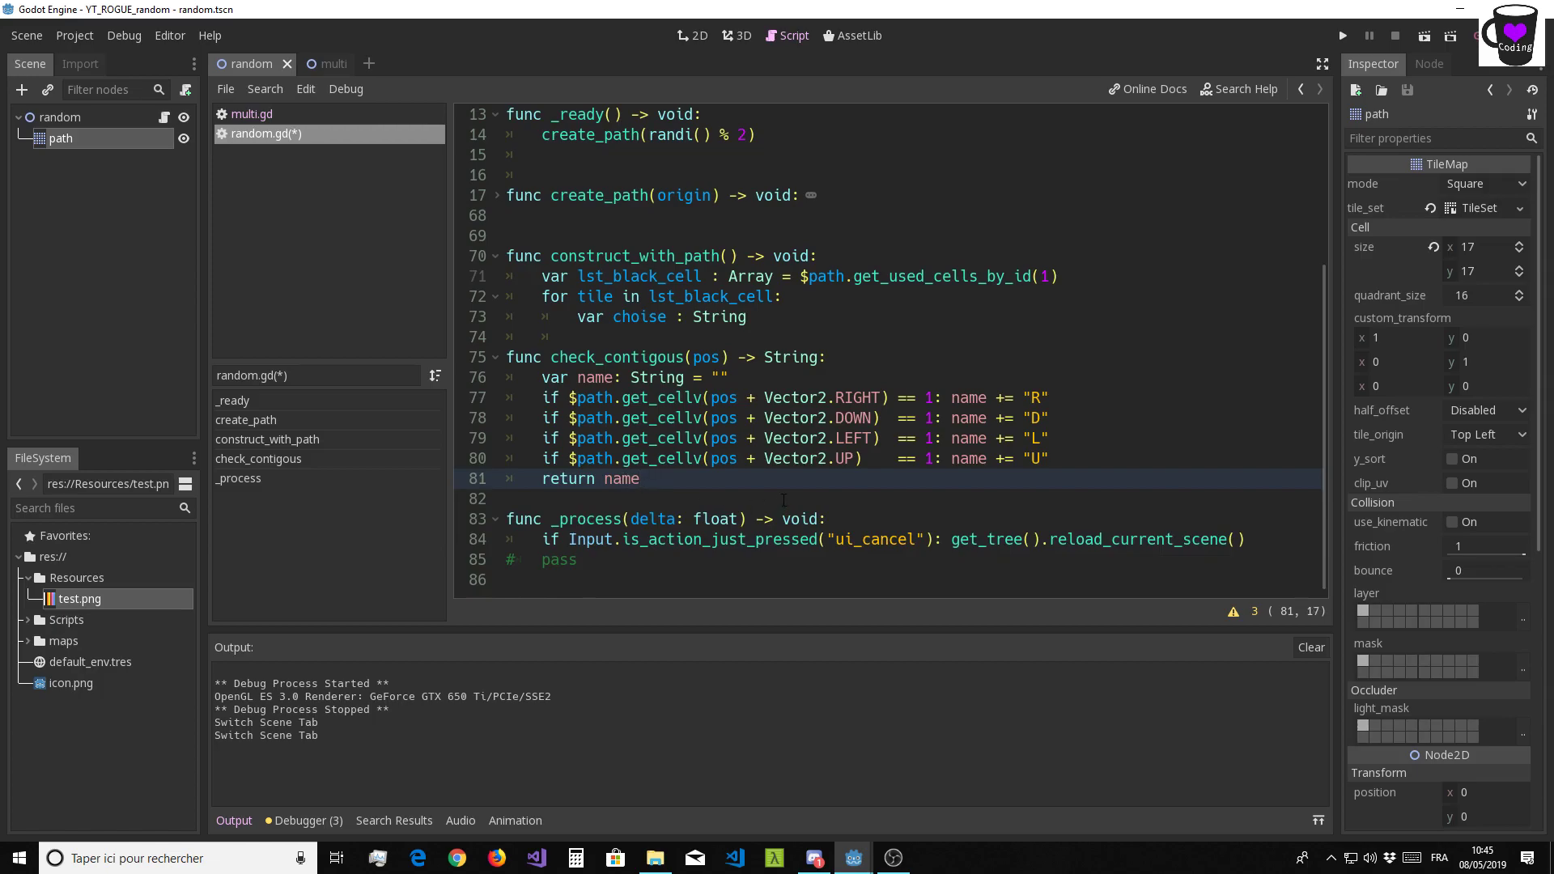
type("+ ")
type("\"-1")
left_click_drag(606, 479, 709, 483)
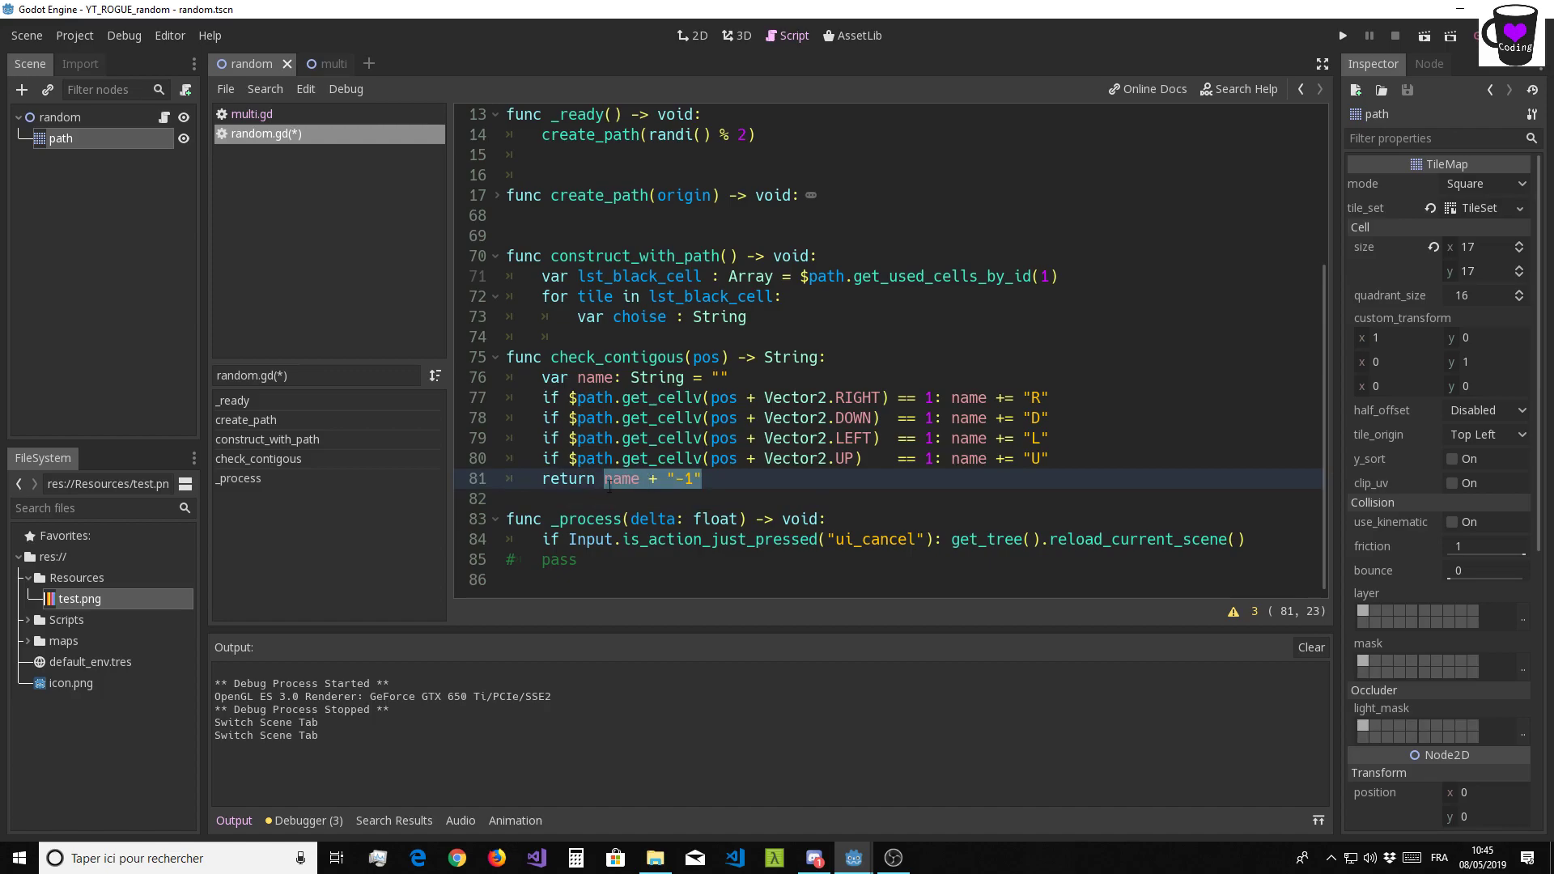
key("Right")
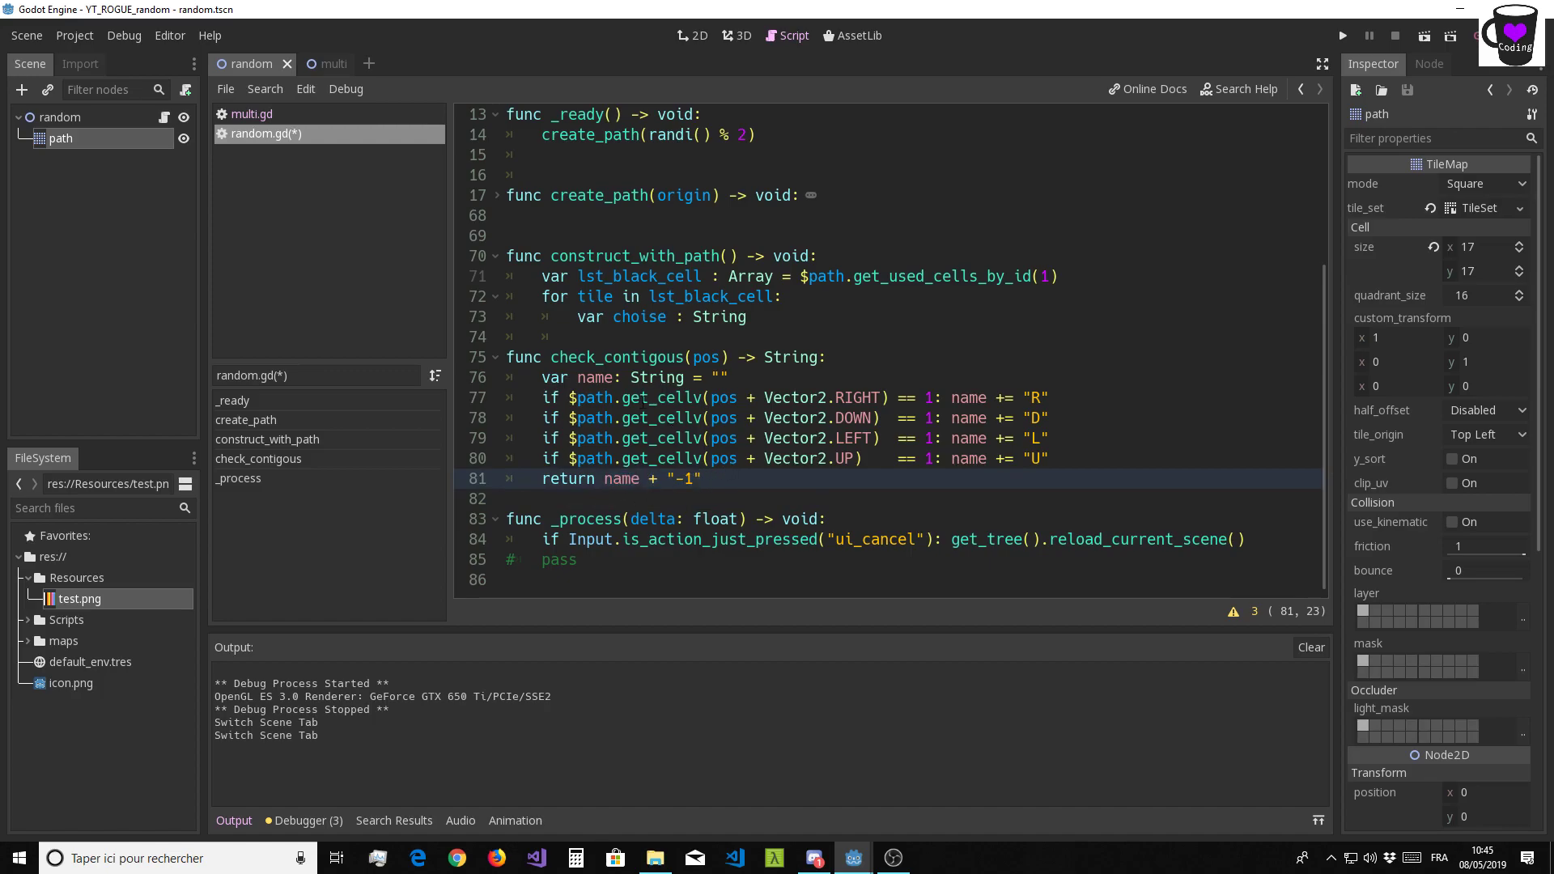
Assign check_contigous(tile) to the choise variable on line 73 using autocomplete
left_click(809, 326)
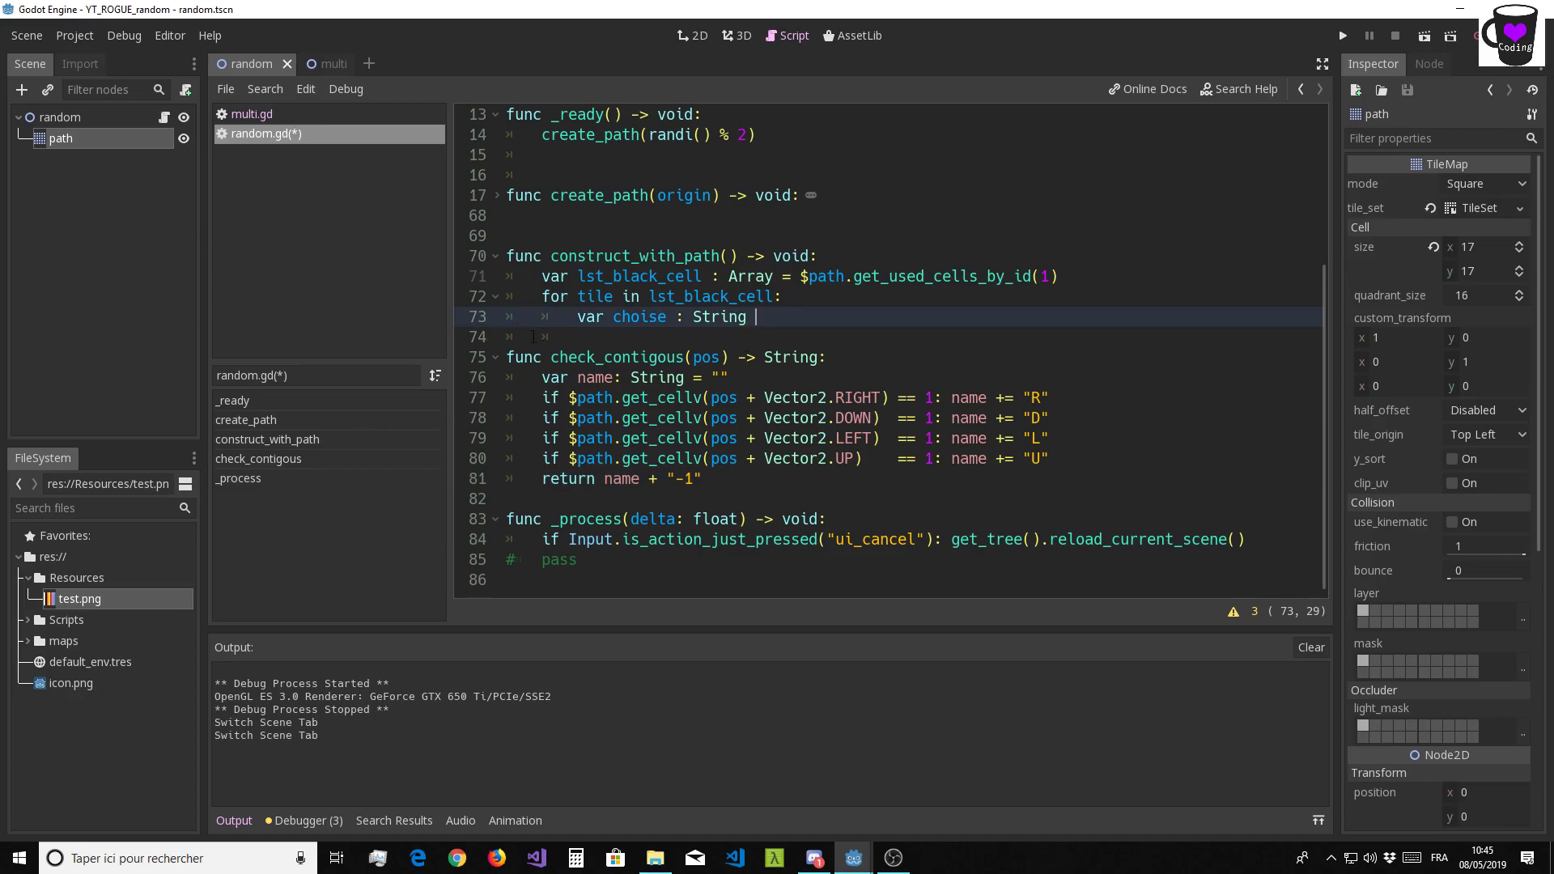
left_click_drag(576, 316, 758, 316)
left_click(757, 317)
type("= ")
type("ch")
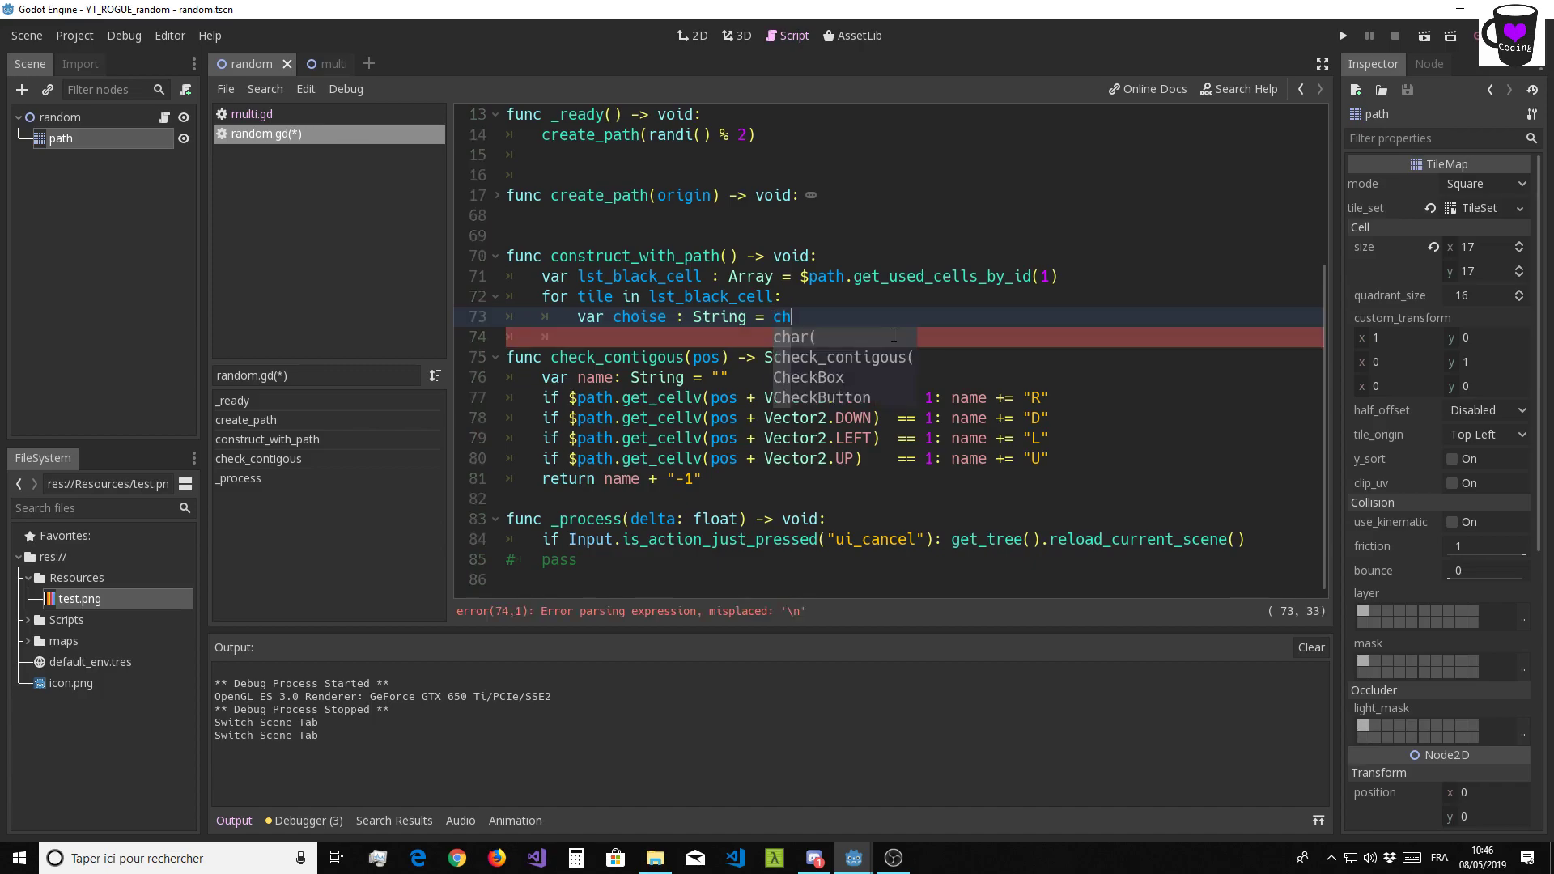
key("Down")
key("Return")
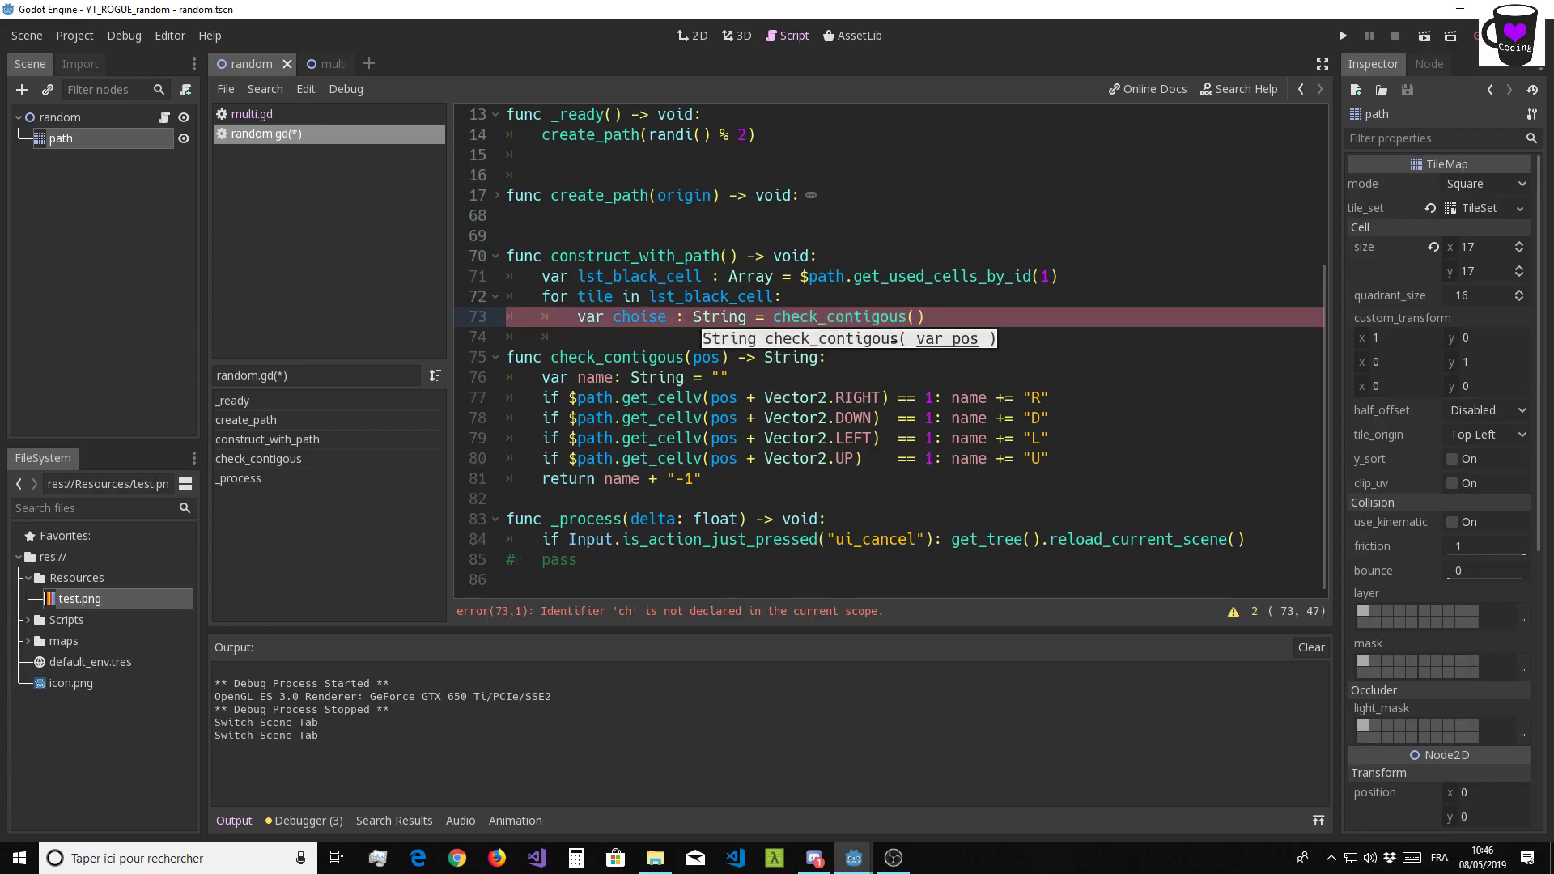
type("tile")
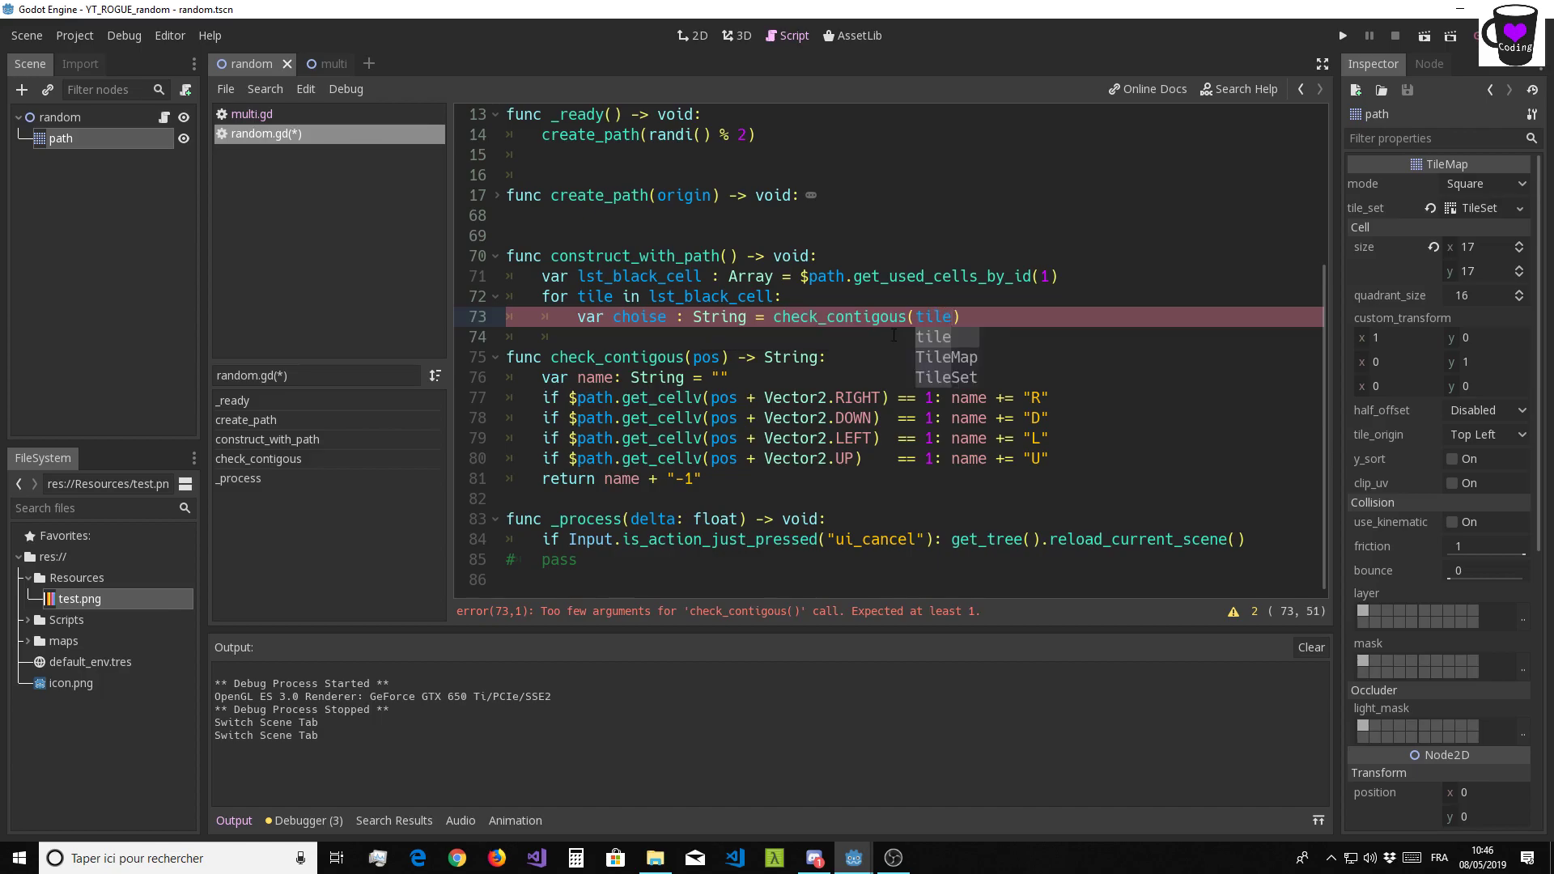
key("Home")
key("shift+End")
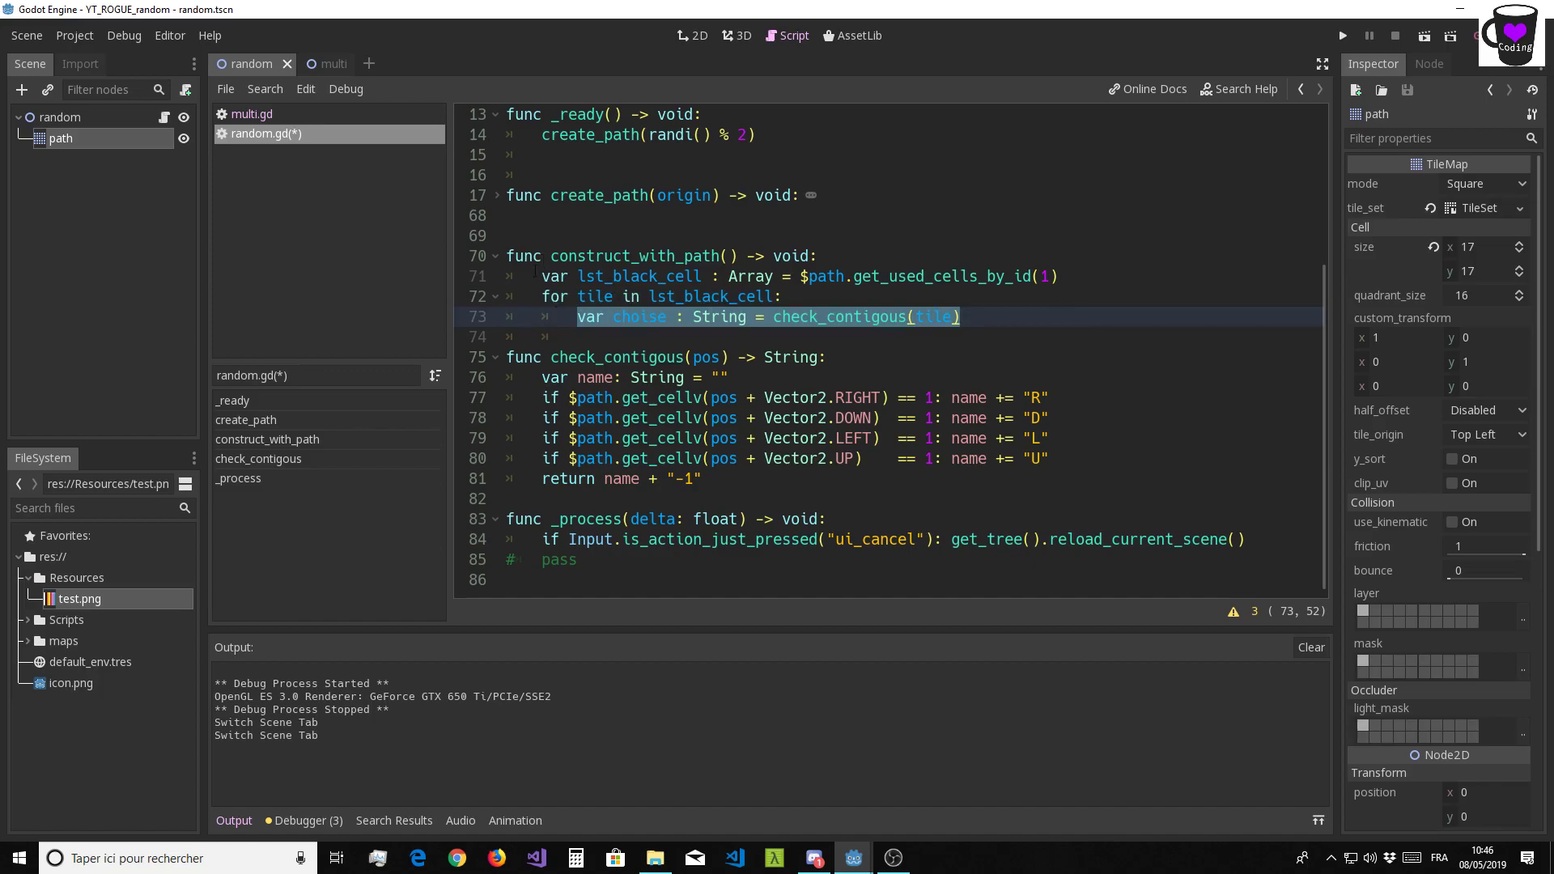
Review the black-cell loop and start a new indented line below line 73
mouse_move(535, 276)
left_mouse_down()
mouse_move(1106, 276)
mouse_move(536, 284)
mouse_move(791, 300)
left_mouse_up()
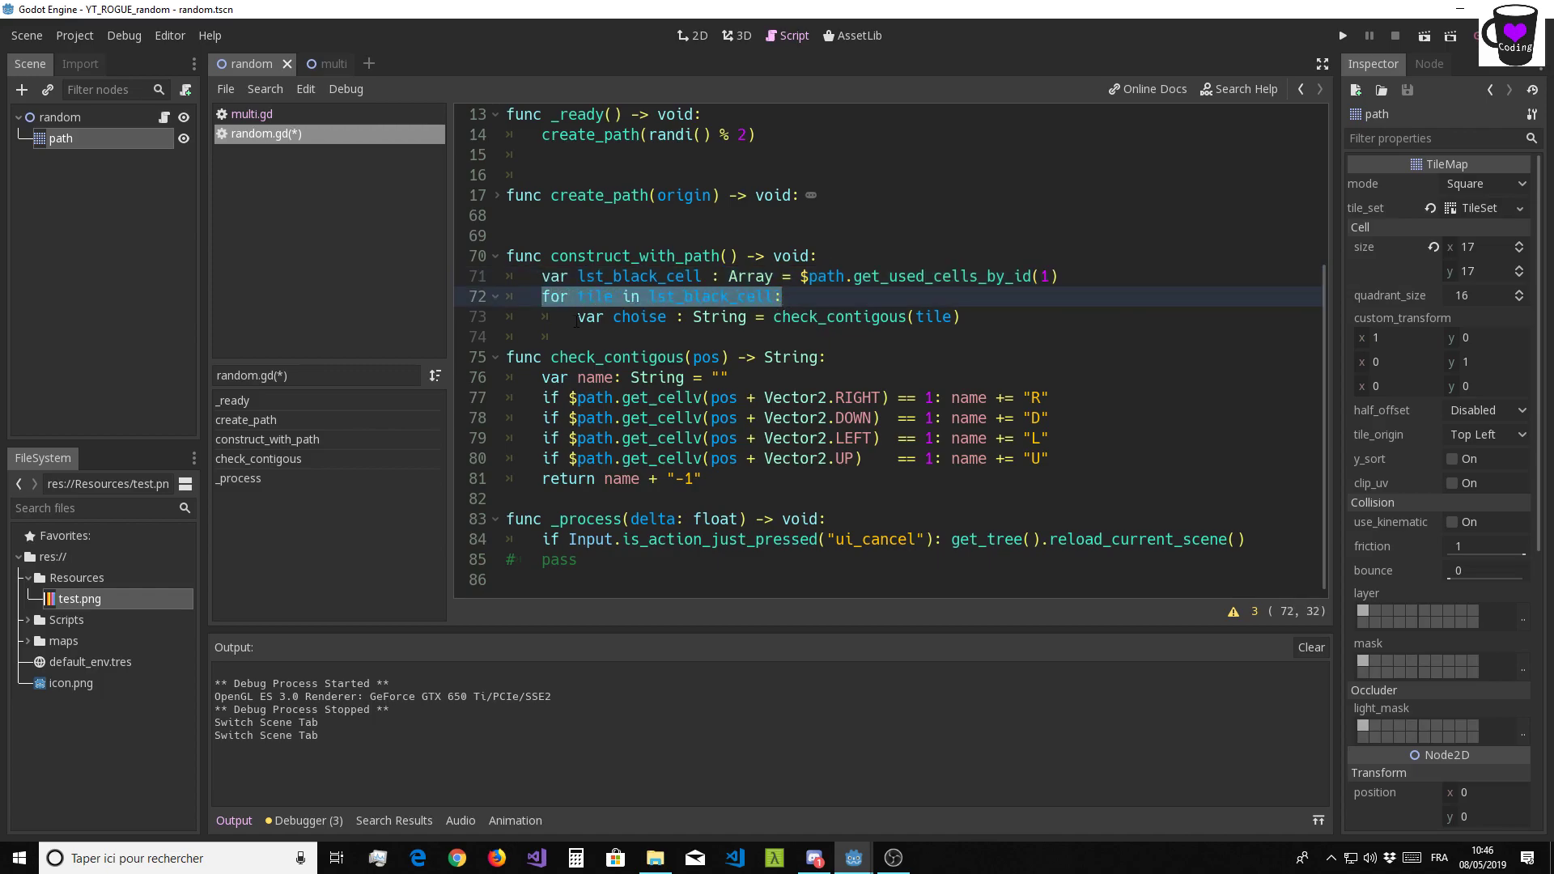
left_click_drag(577, 318, 963, 318)
left_click(989, 333)
left_click(975, 318)
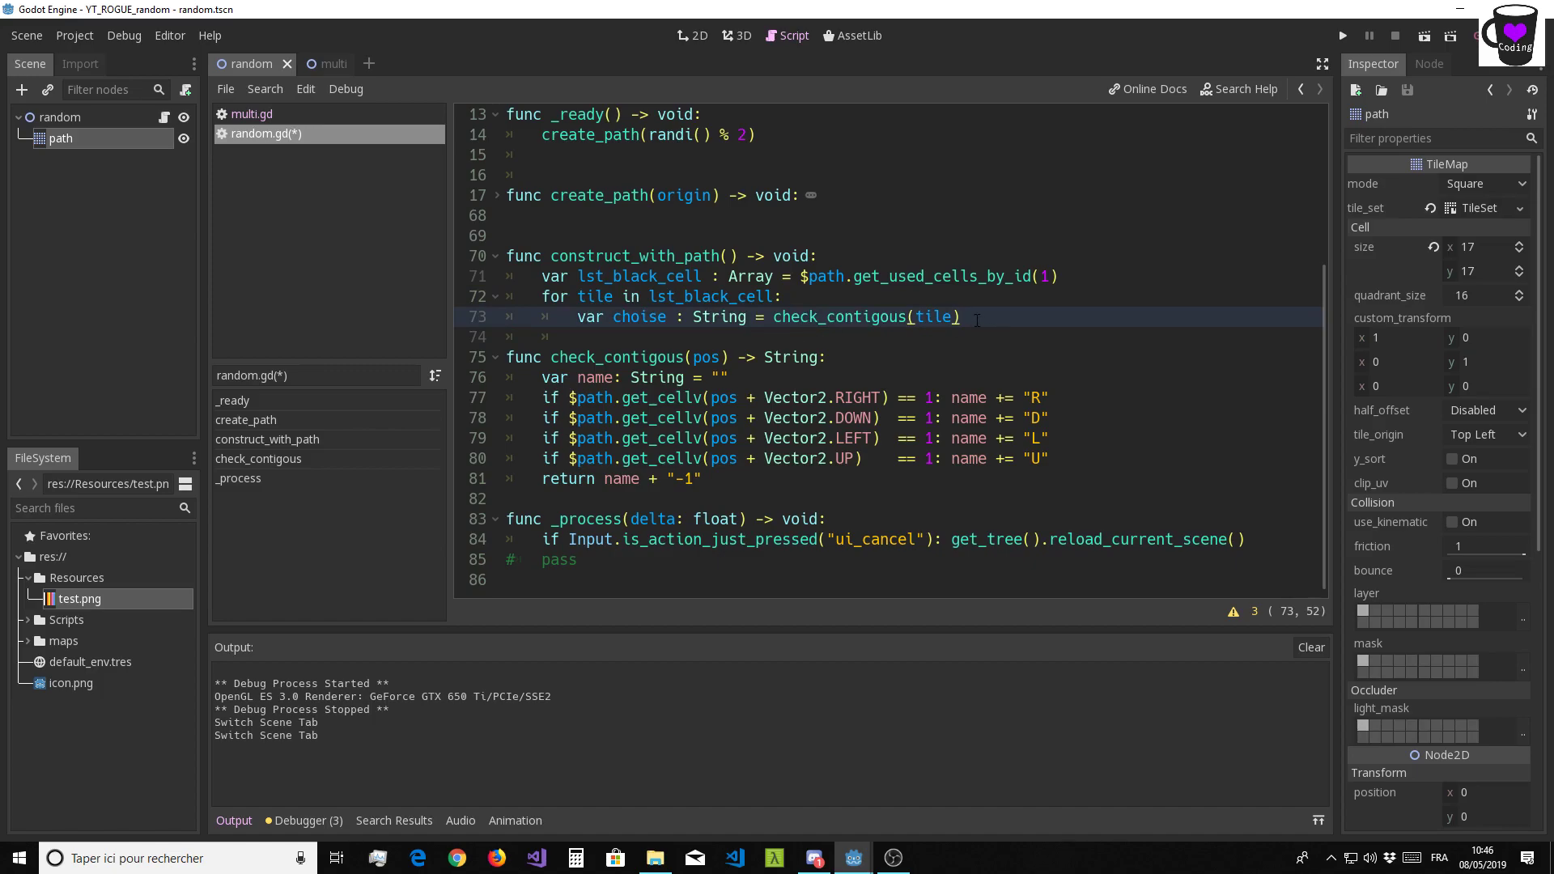
key("Return")
Add print(choise) inside the loop, collapse the Output panel and show the 2D view
type("pri")
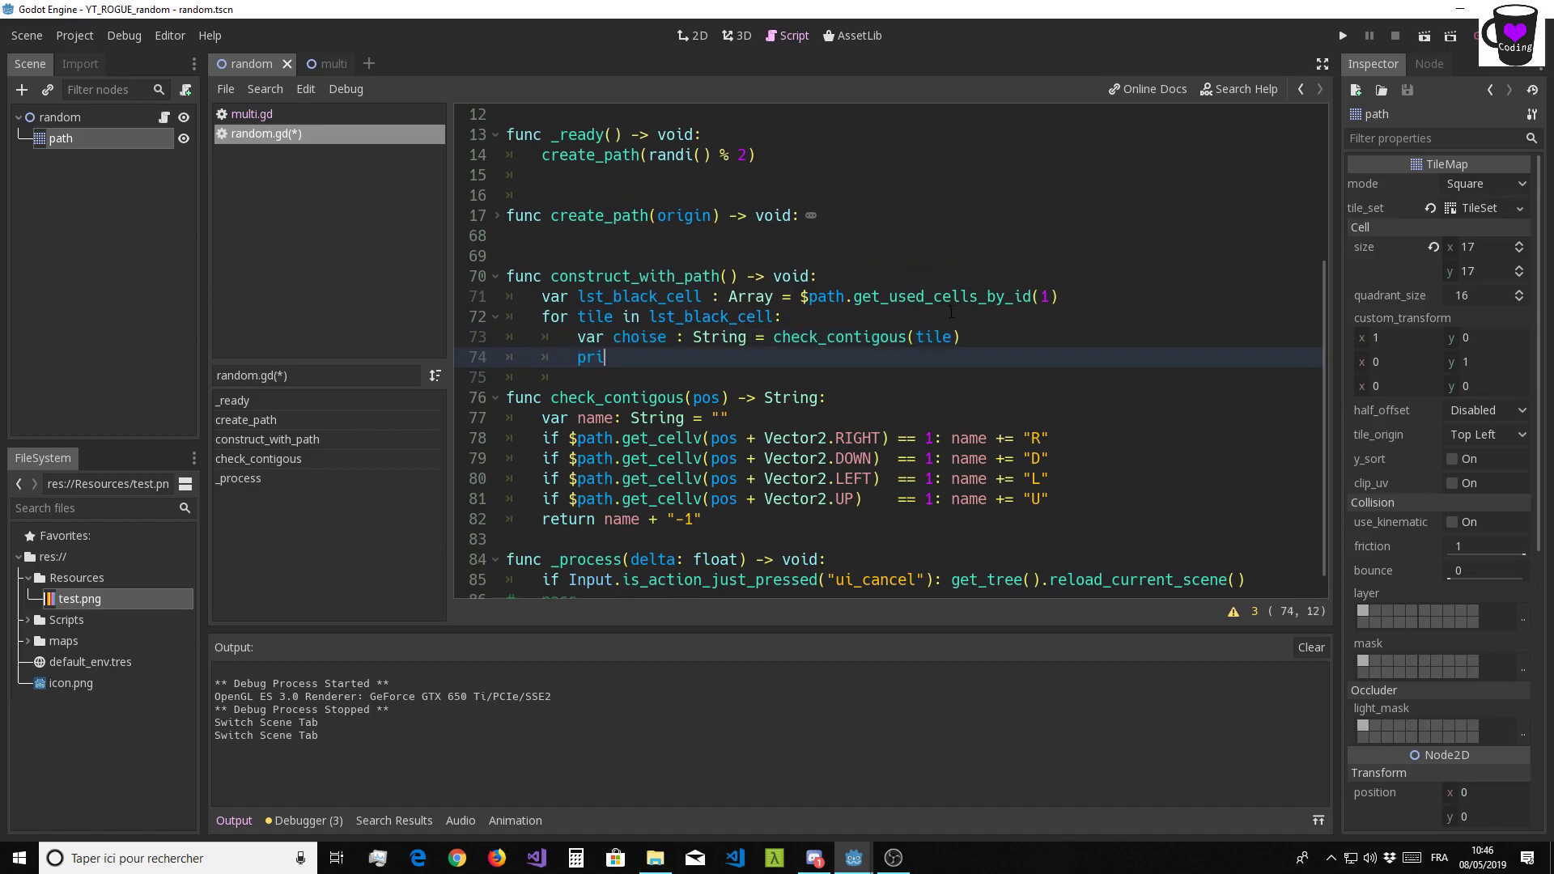
type("nt(c")
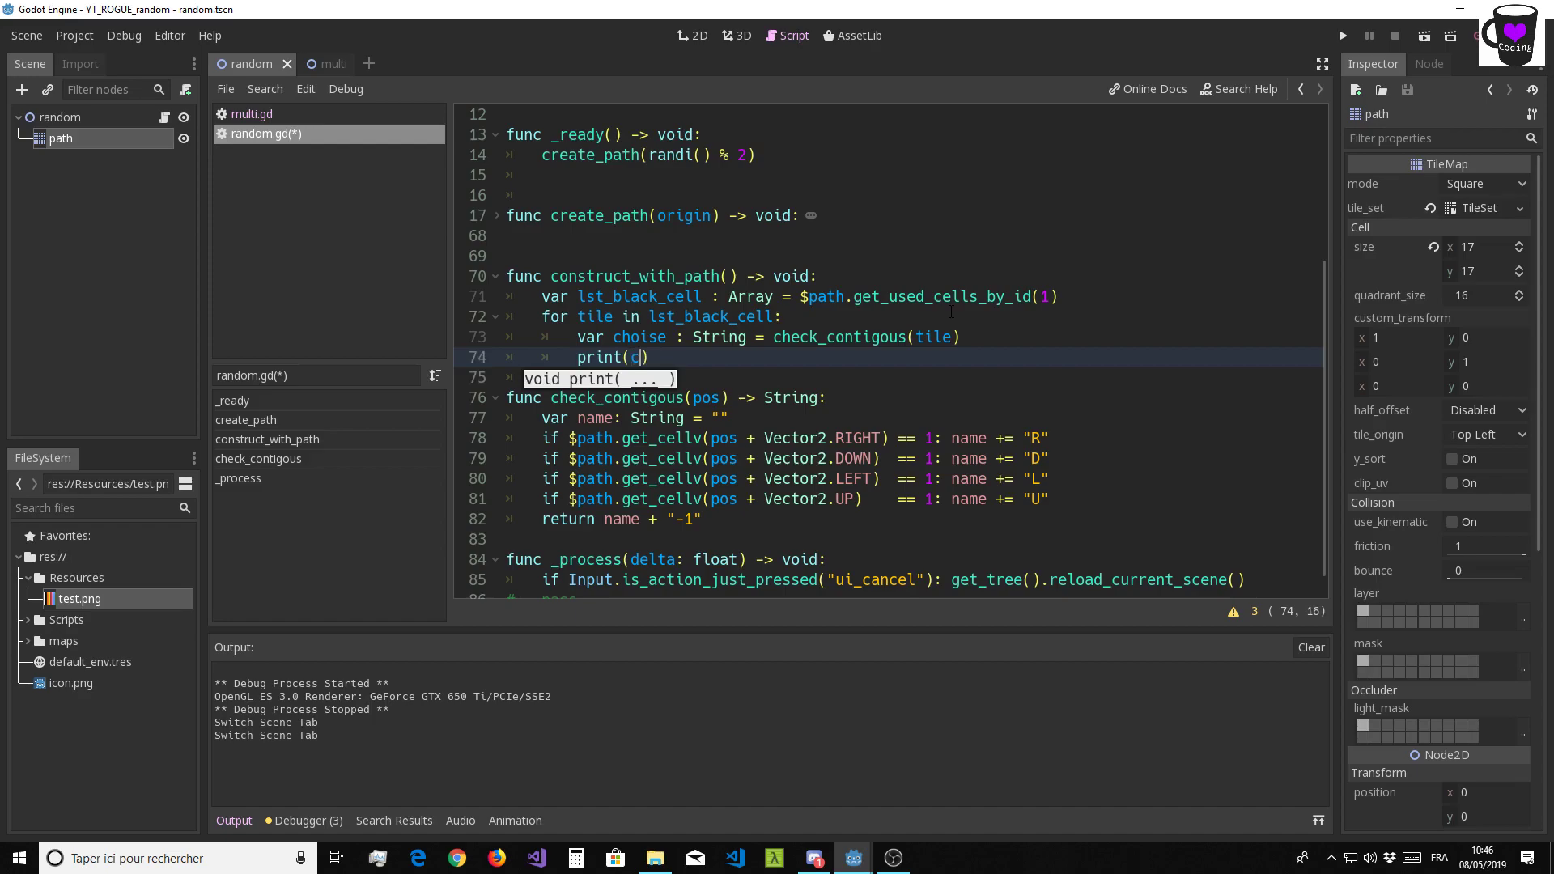
type("hoise")
type(")")
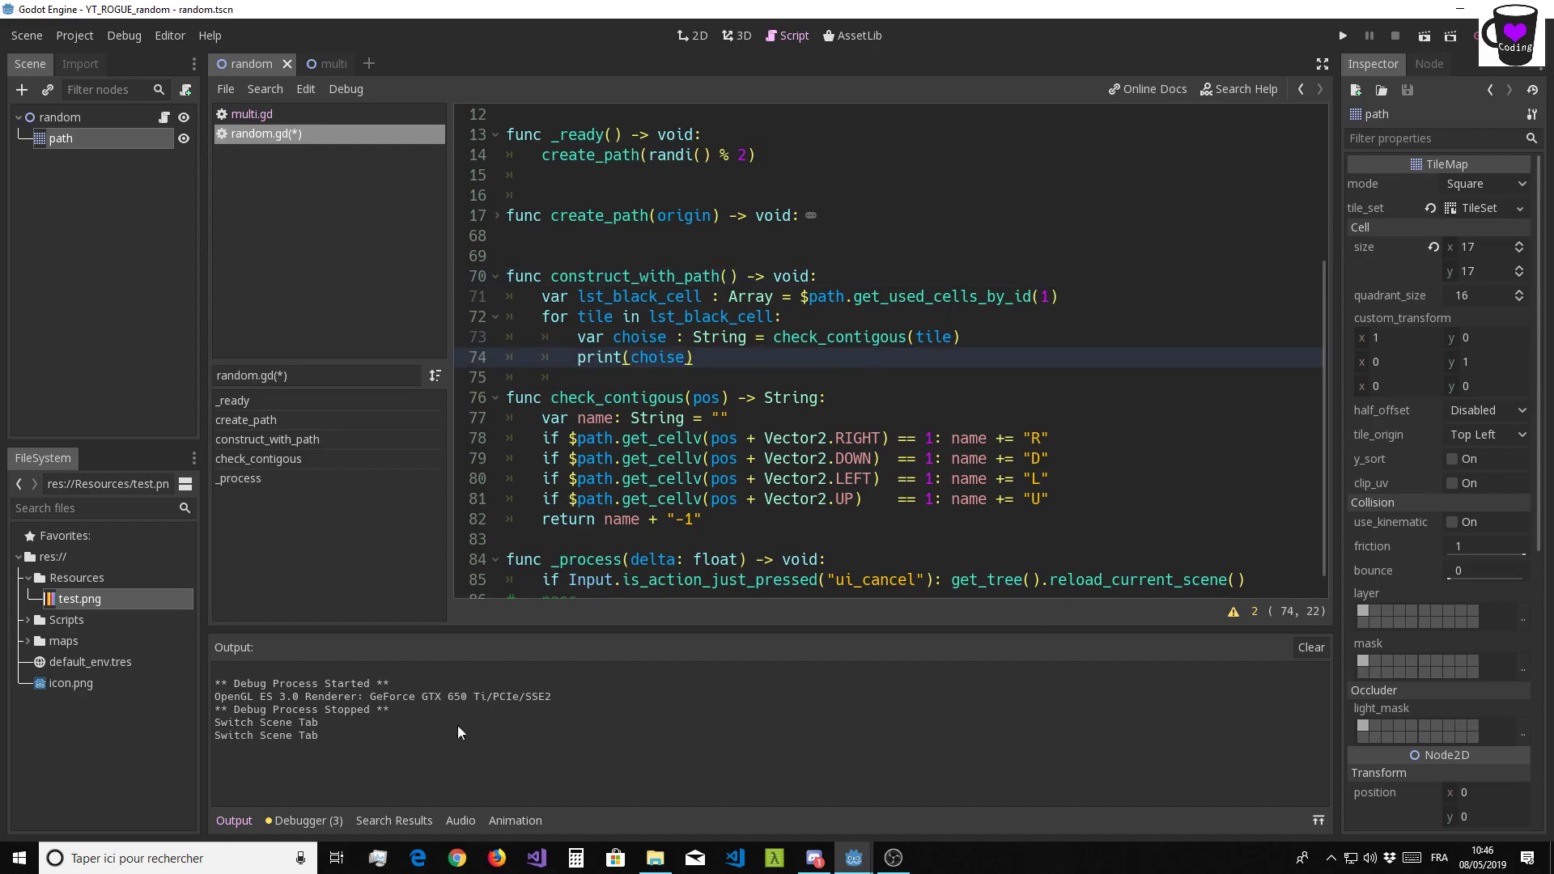
left_click(223, 821)
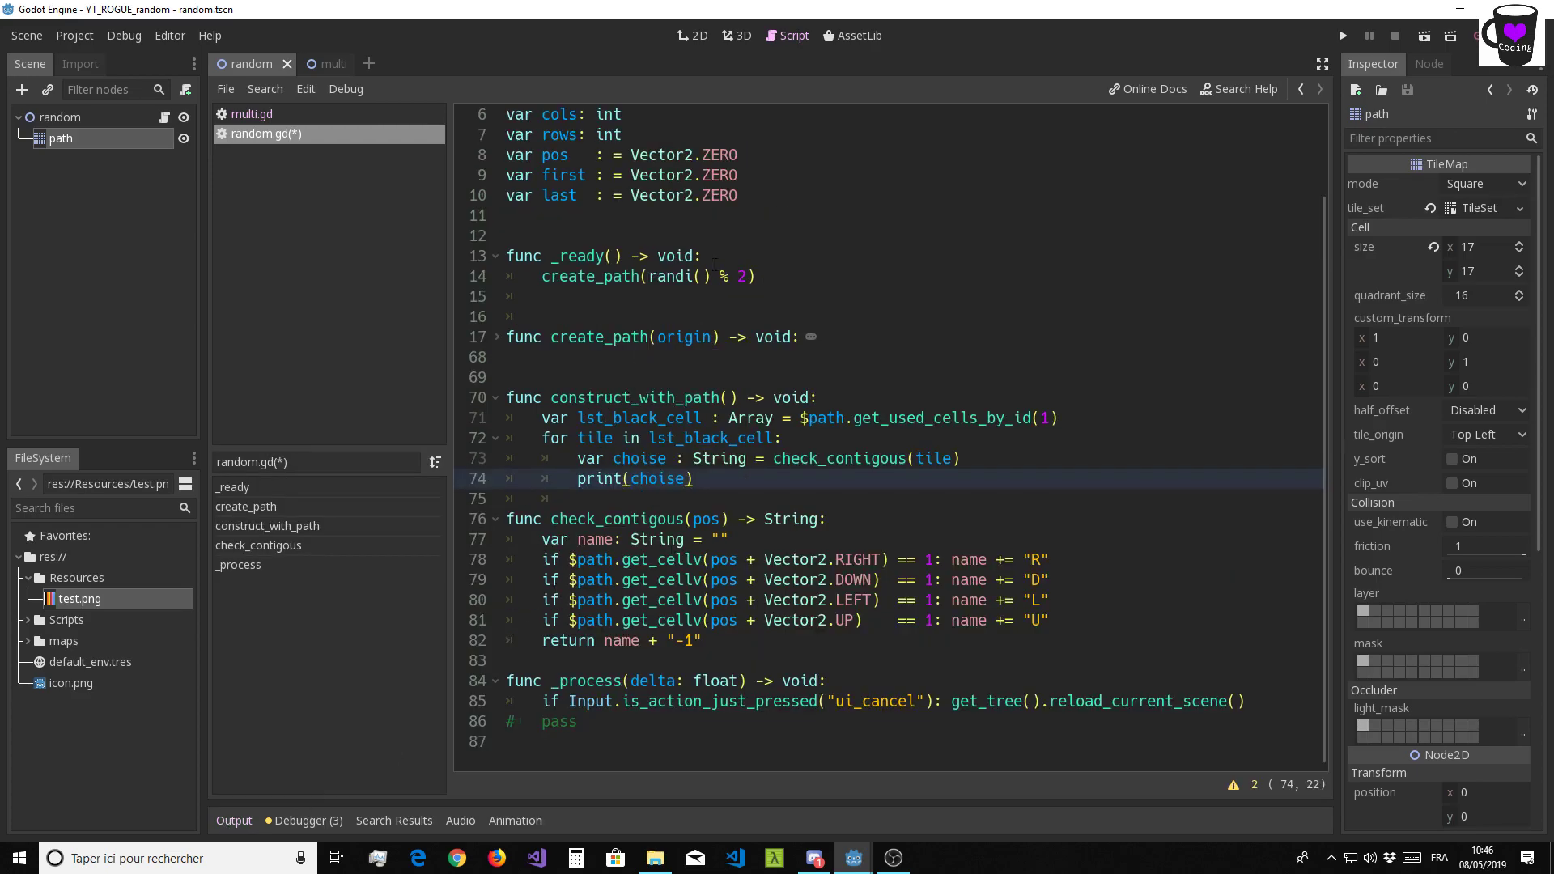
scroll(715, 263, "up", 2)
left_click(685, 39)
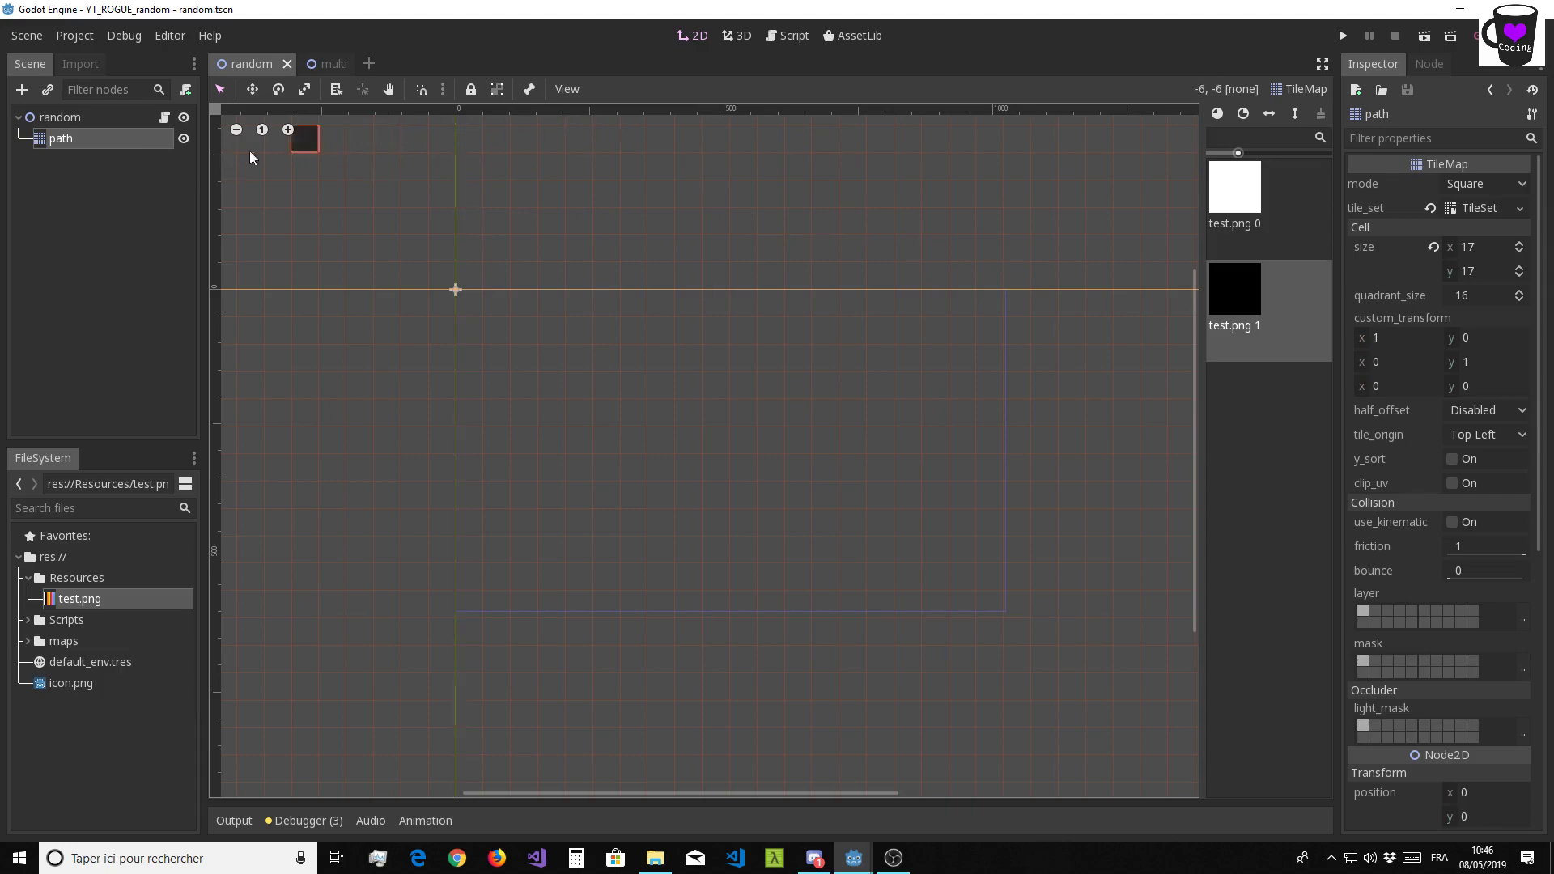
Set the random node's small and large values to 5 in the Inspector
left_click(63, 117)
left_click(1481, 184)
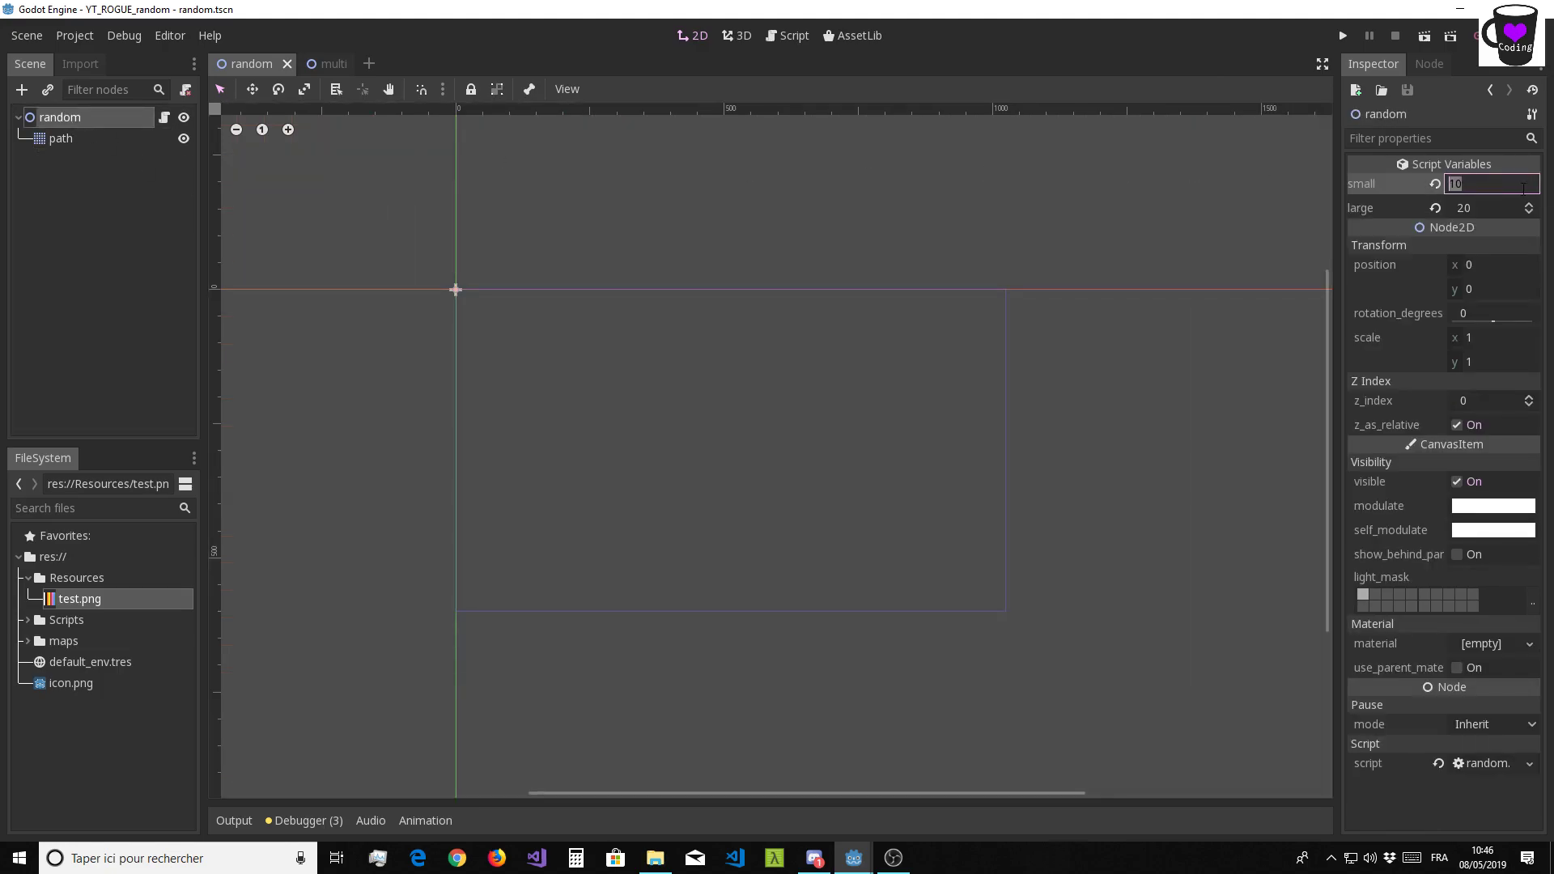
type("5")
left_click(1489, 209)
type("5")
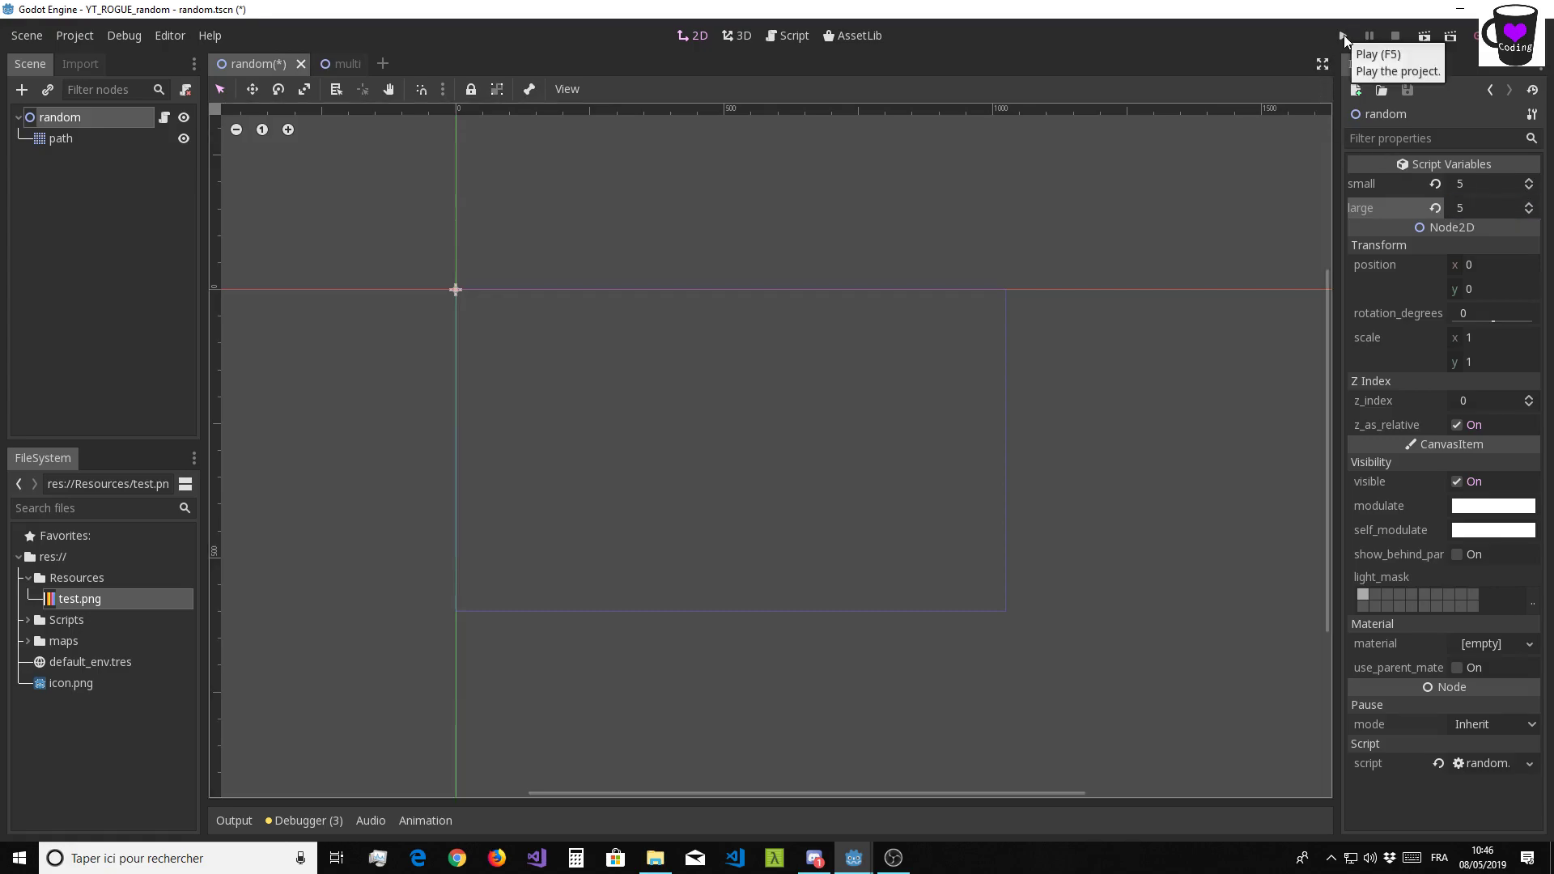
Run the scene to check the 5×5 grid, then close it and return to the script
left_click(1344, 40)
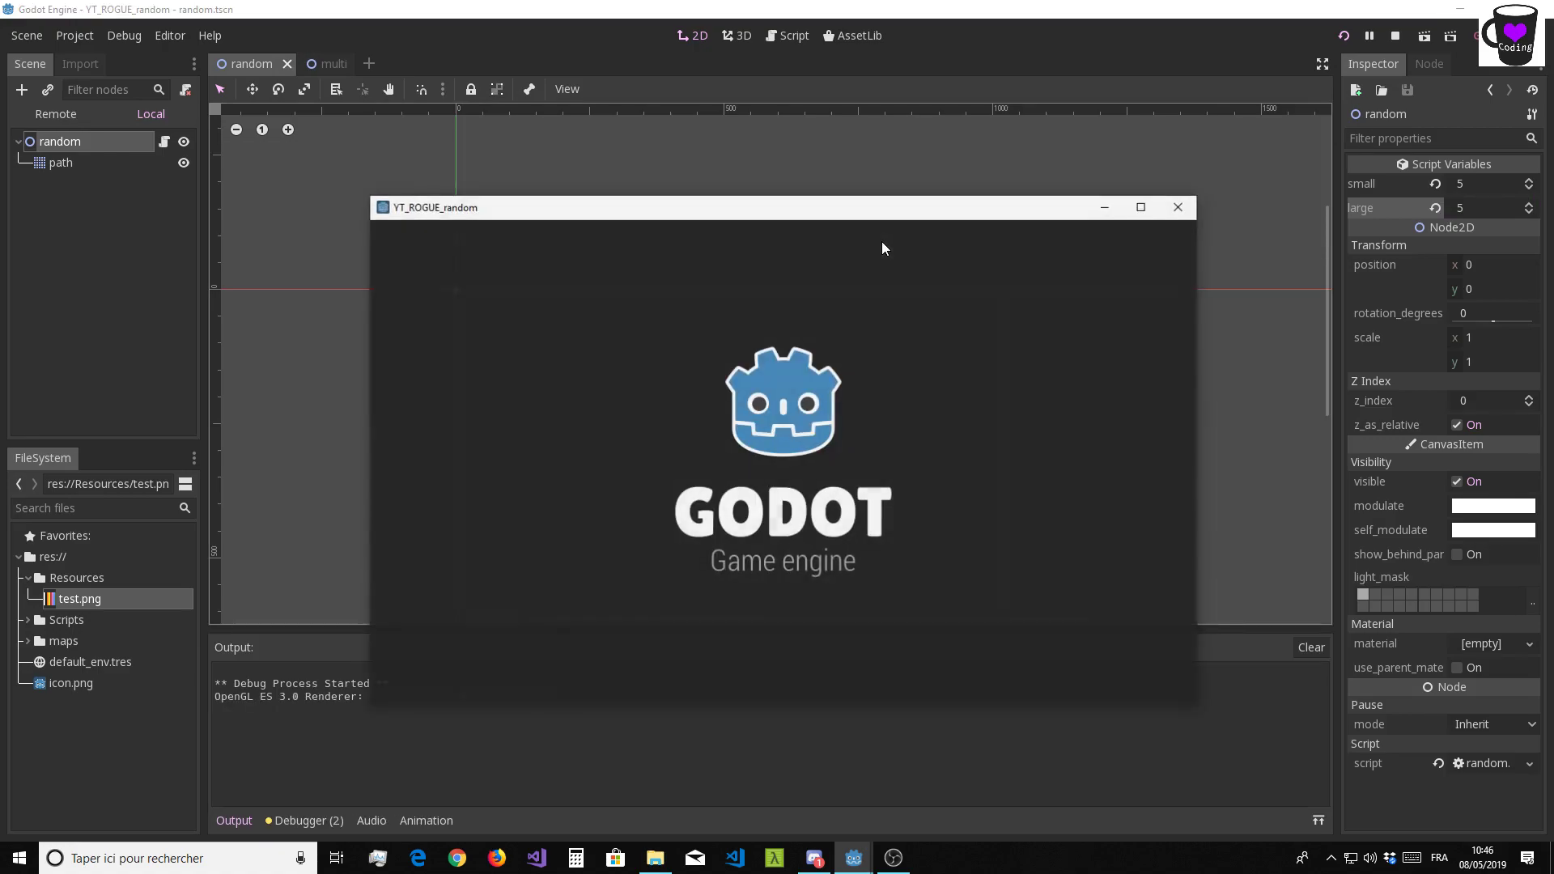
mouse_move(701, 203)
left_mouse_down()
mouse_move(864, 184)
mouse_move(894, 144)
left_mouse_up()
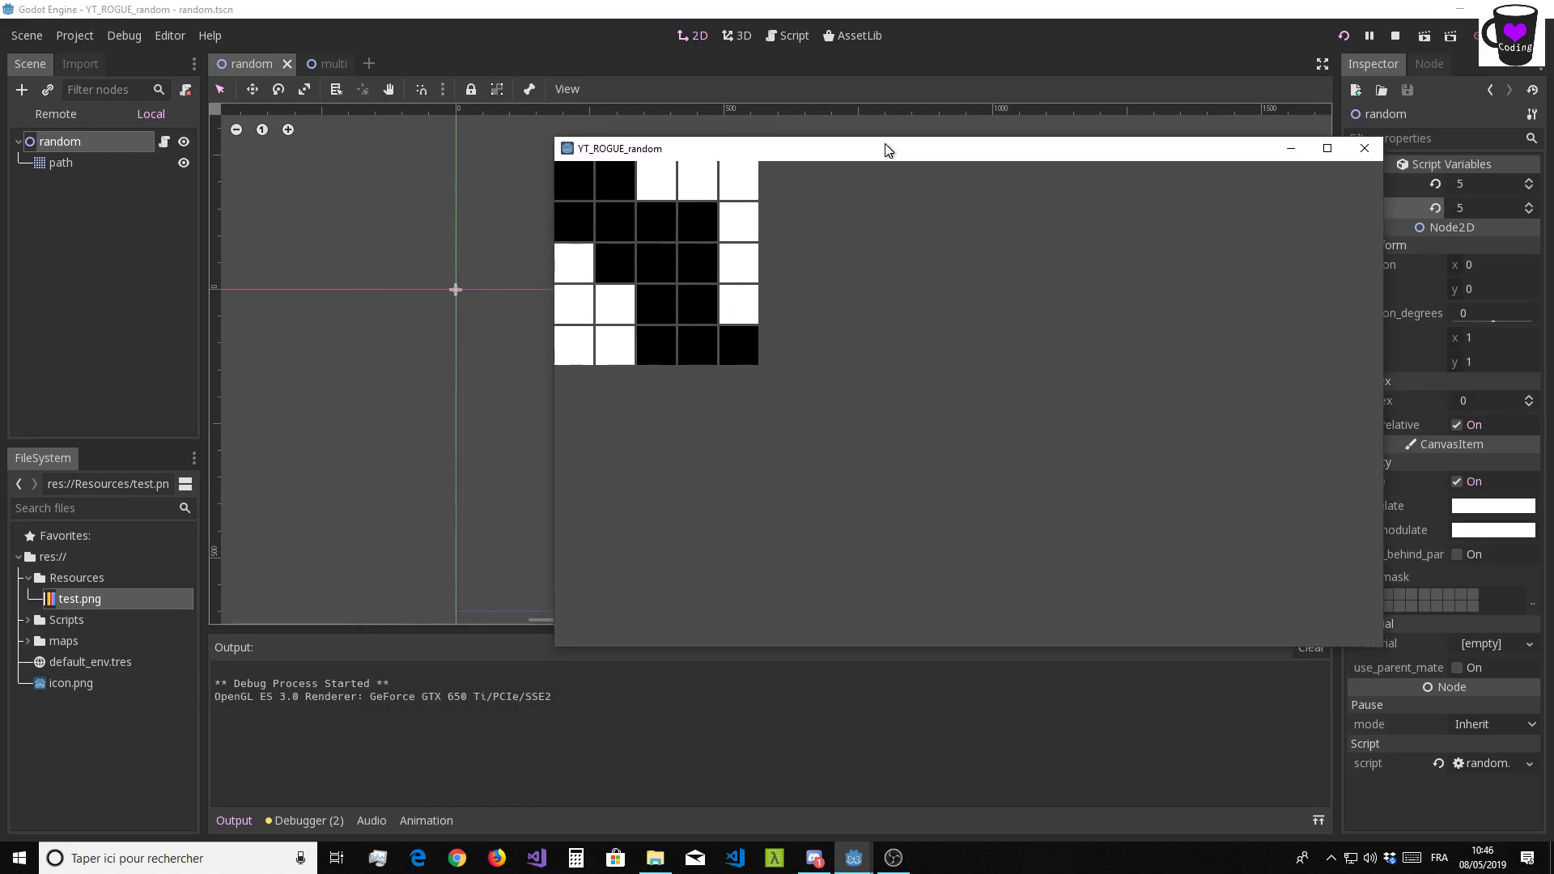
left_click(1362, 149)
left_click(792, 38)
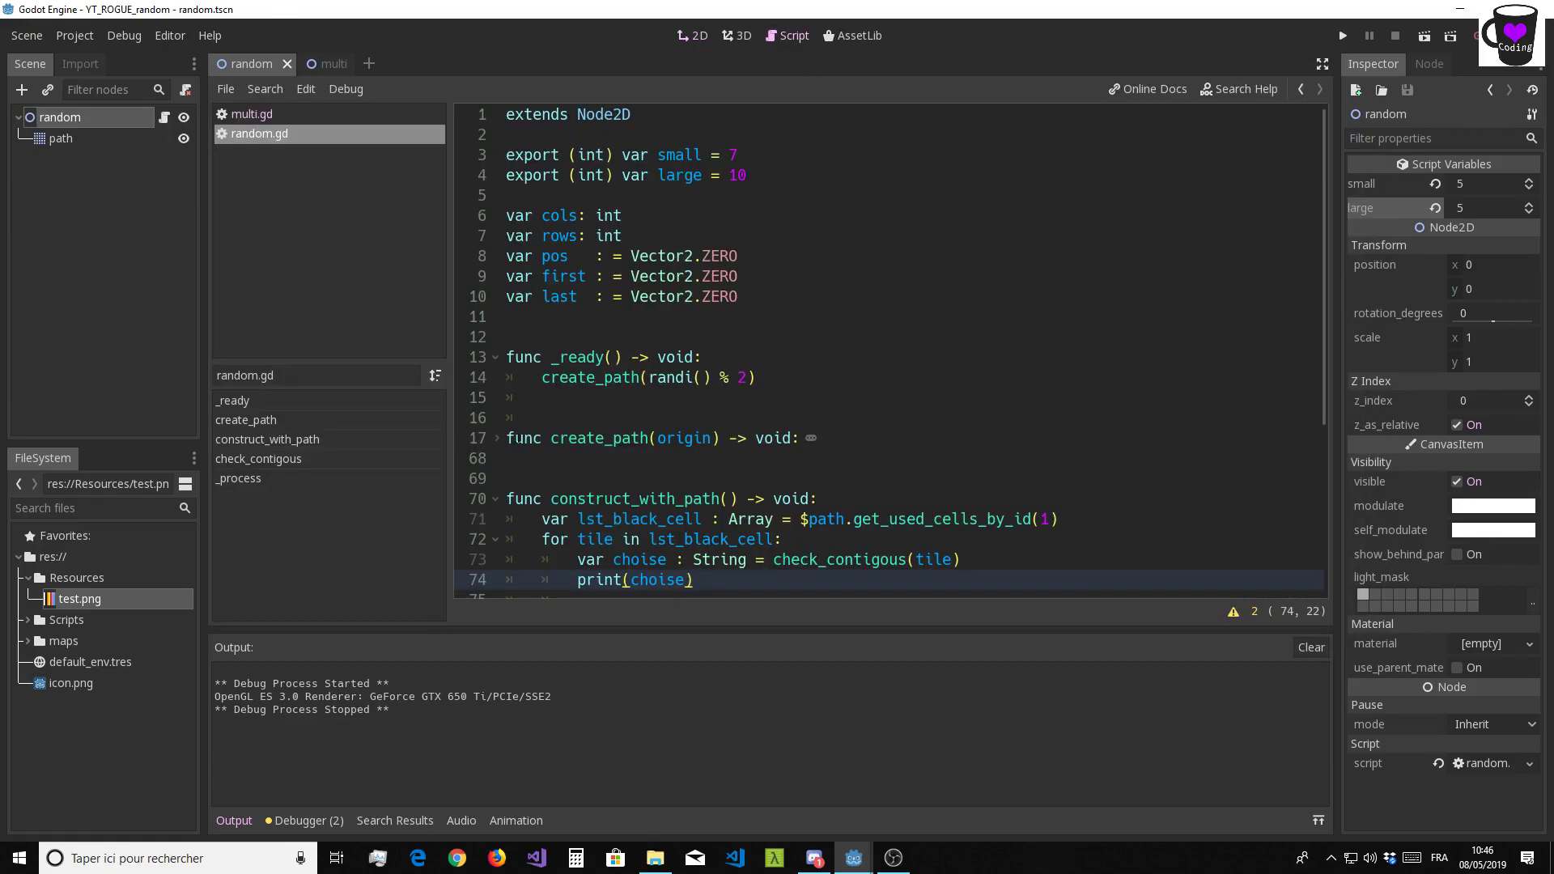
Paste a construct_with_path() call on line 15 in _ready after create_path and run with F5
scroll(890, 348, "down", 2)
scroll(890, 348, "down", 2)
left_click_drag(551, 256, 736, 257)
key("ctrl+c")
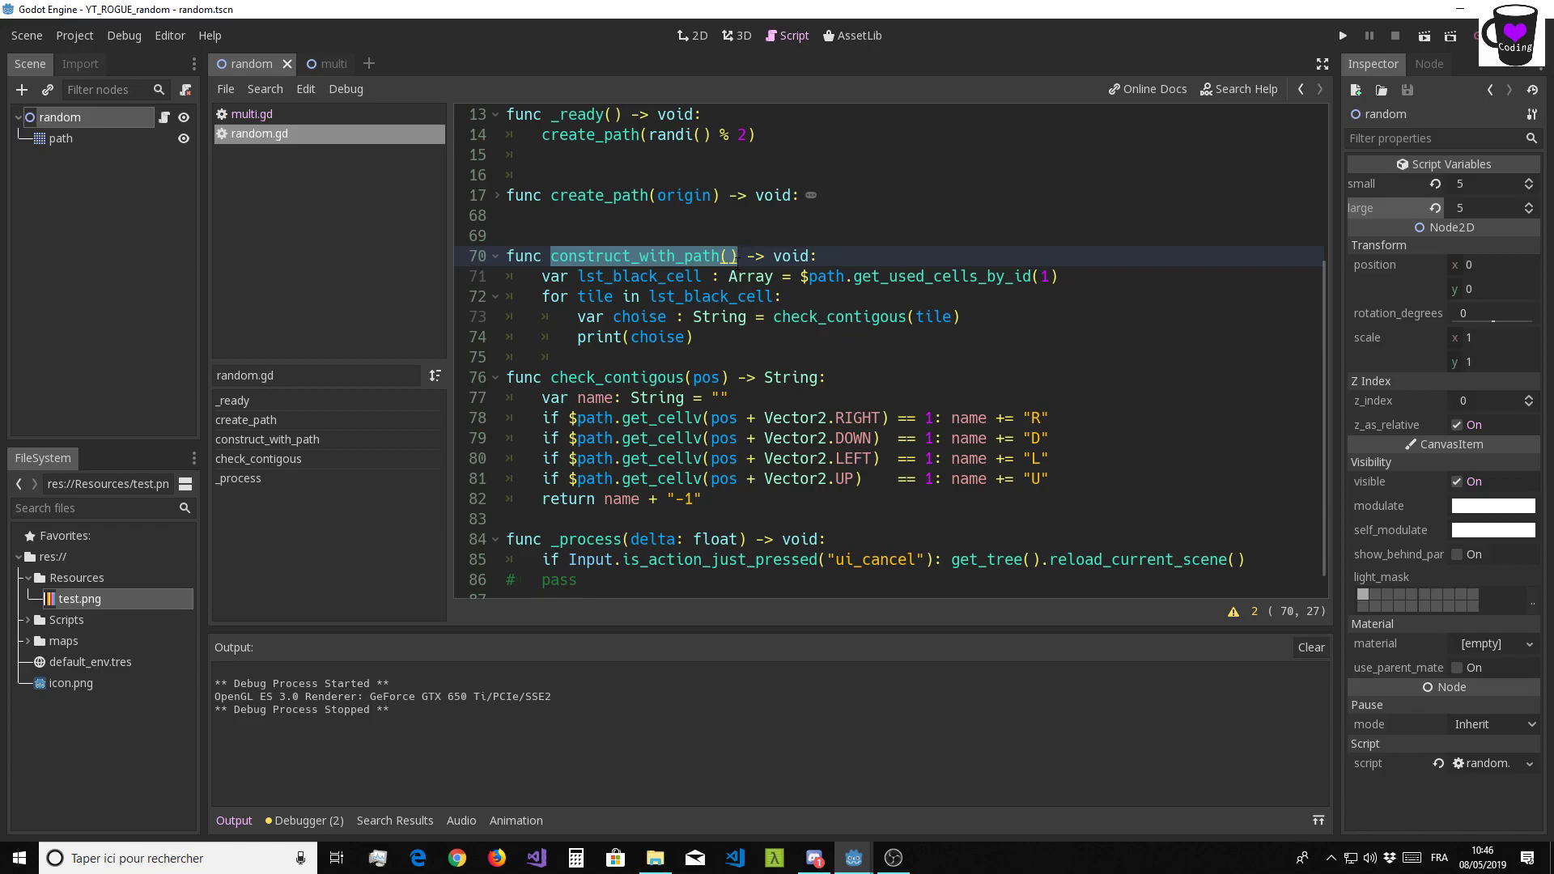
scroll(538, 236, "up", 4)
left_click(557, 399)
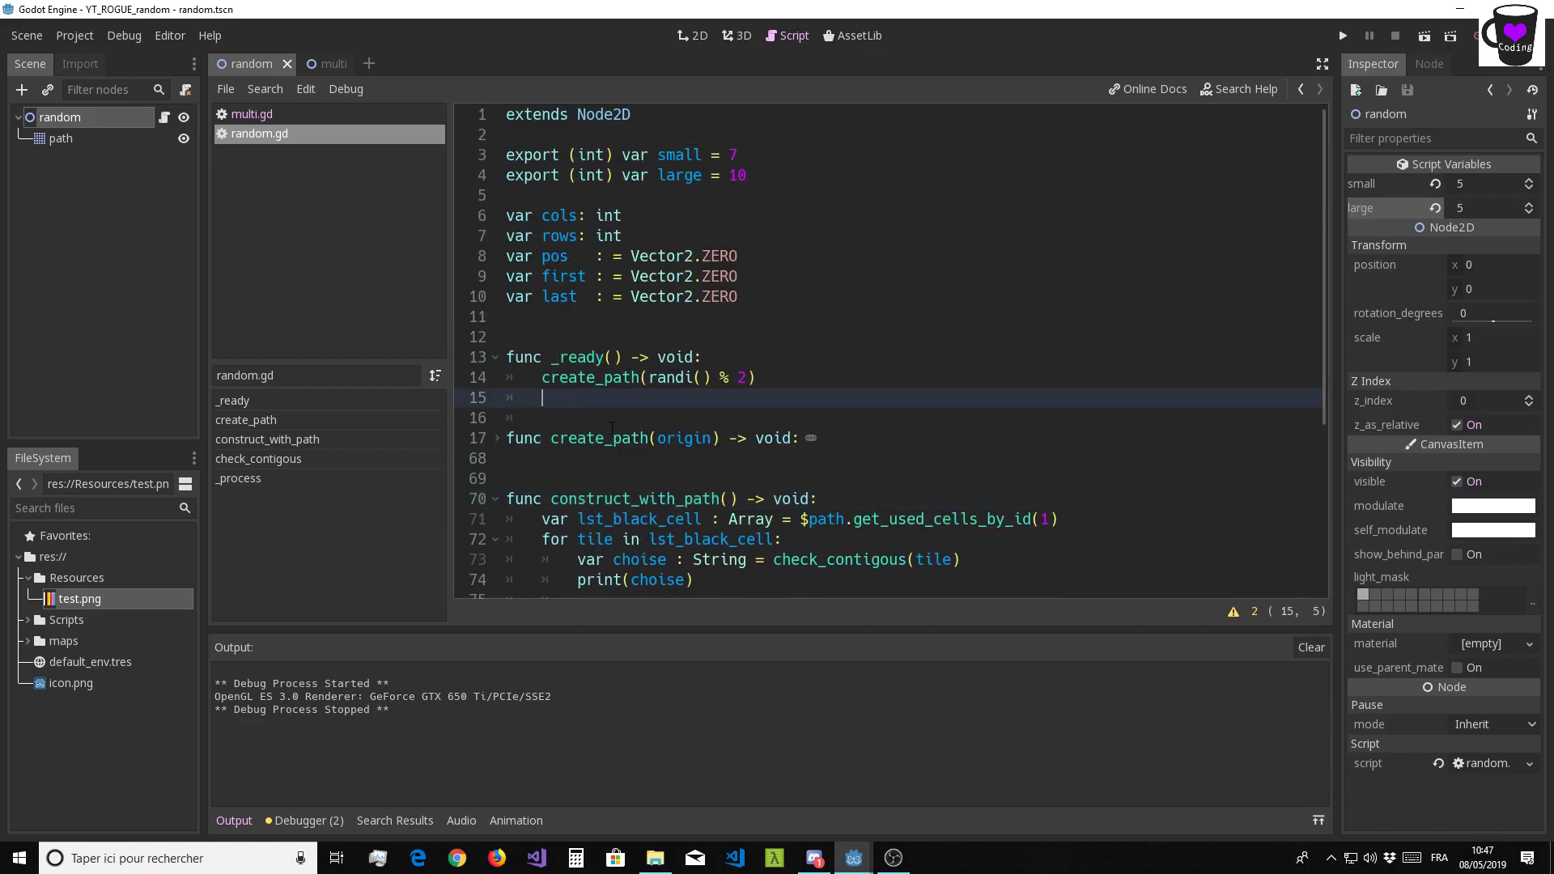
key("ctrl+v")
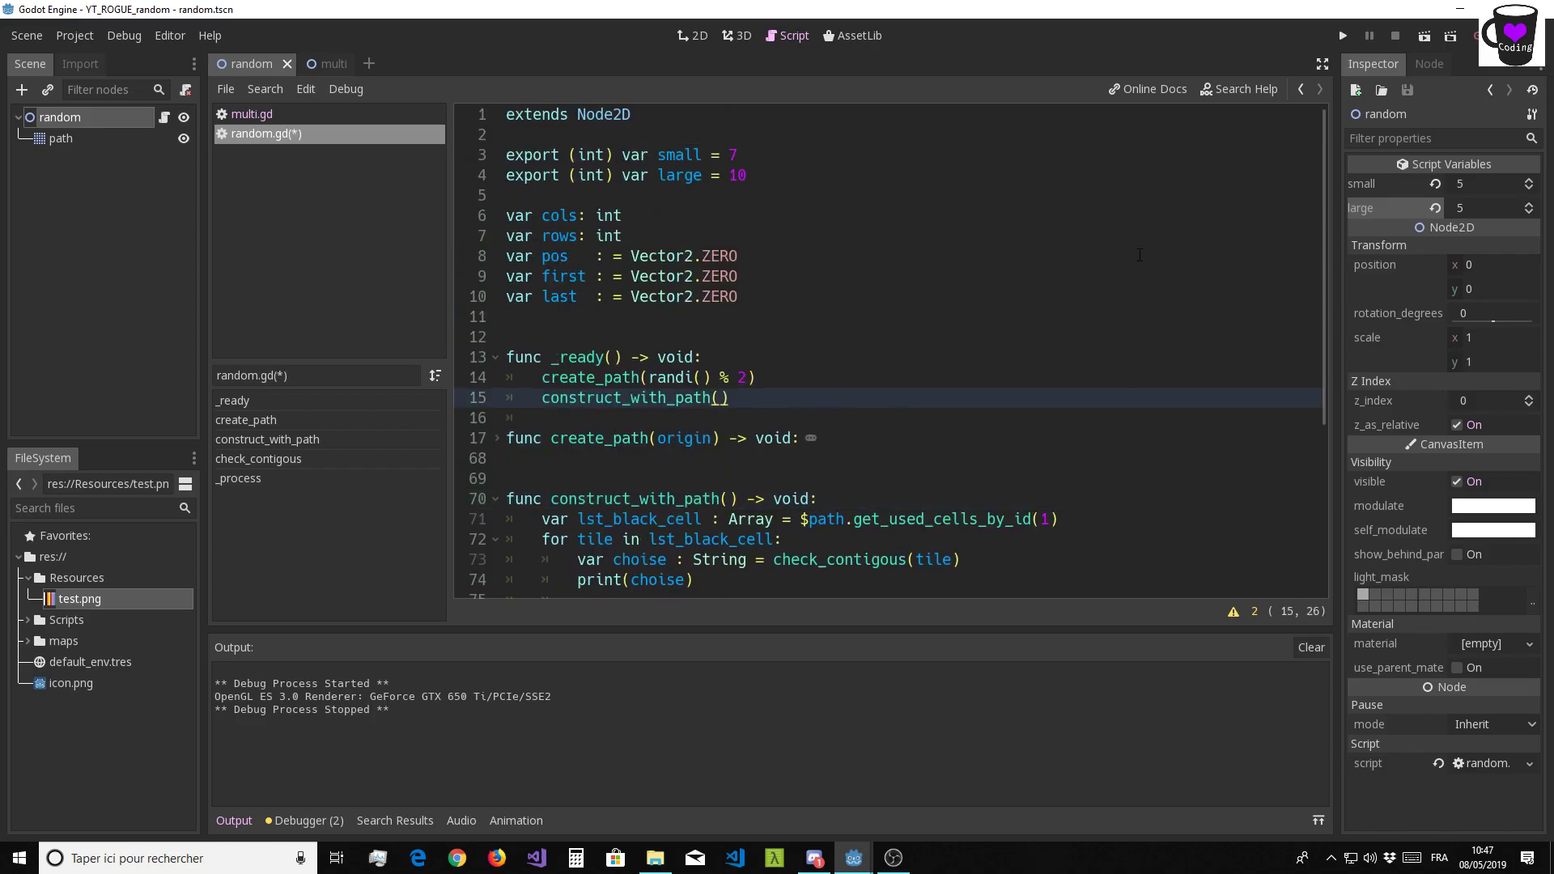
key("F5")
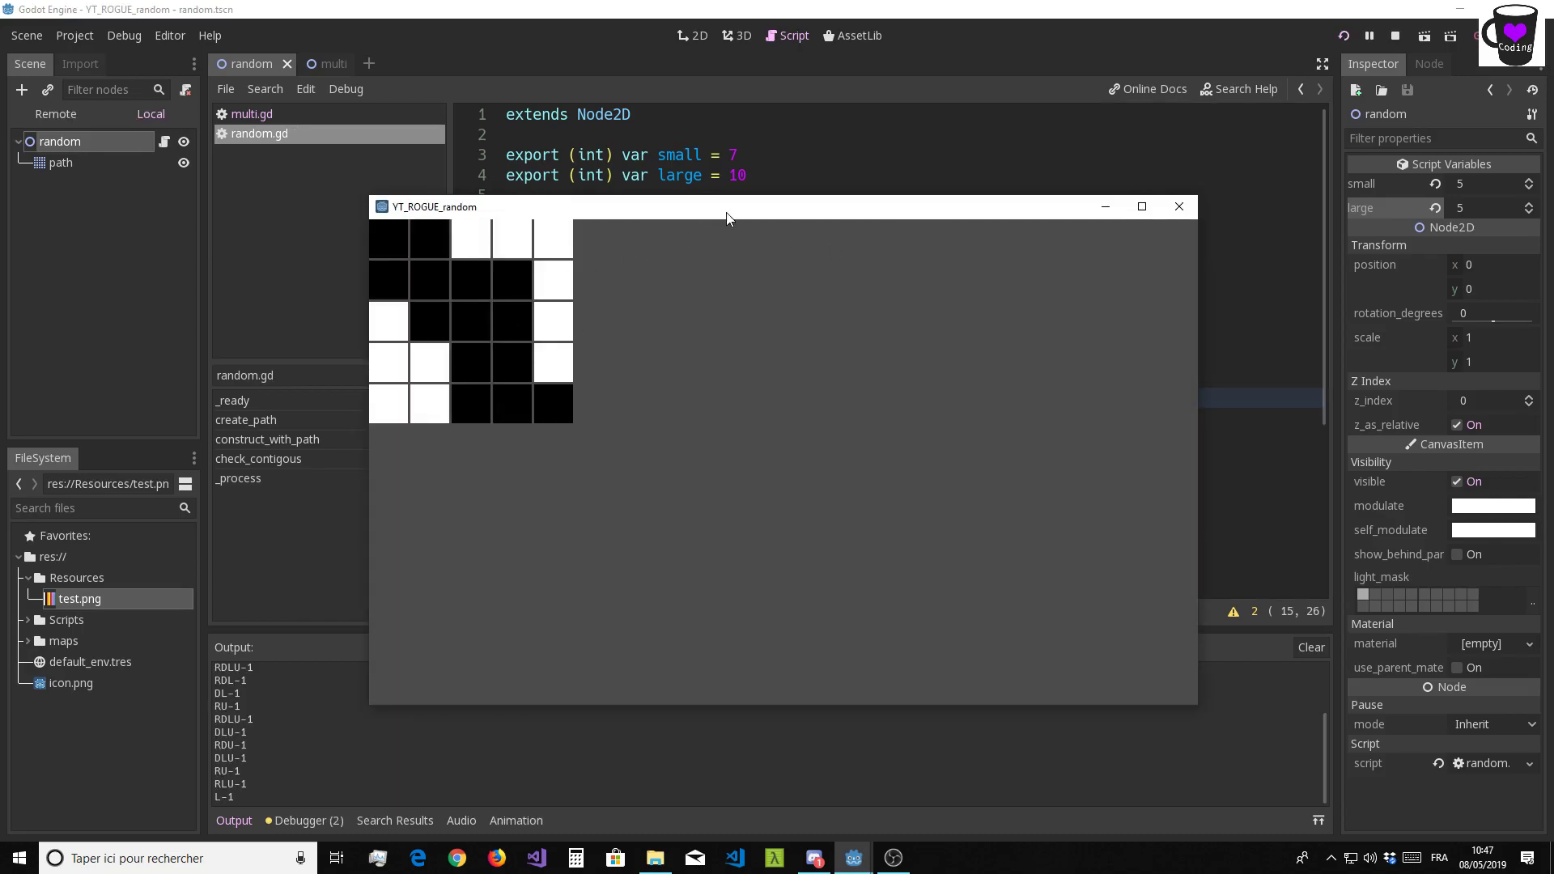
Compare the 5×5 grid with printed codes such as RD-1, DL-1 and RDLU-1
left_click_drag(727, 217, 877, 139)
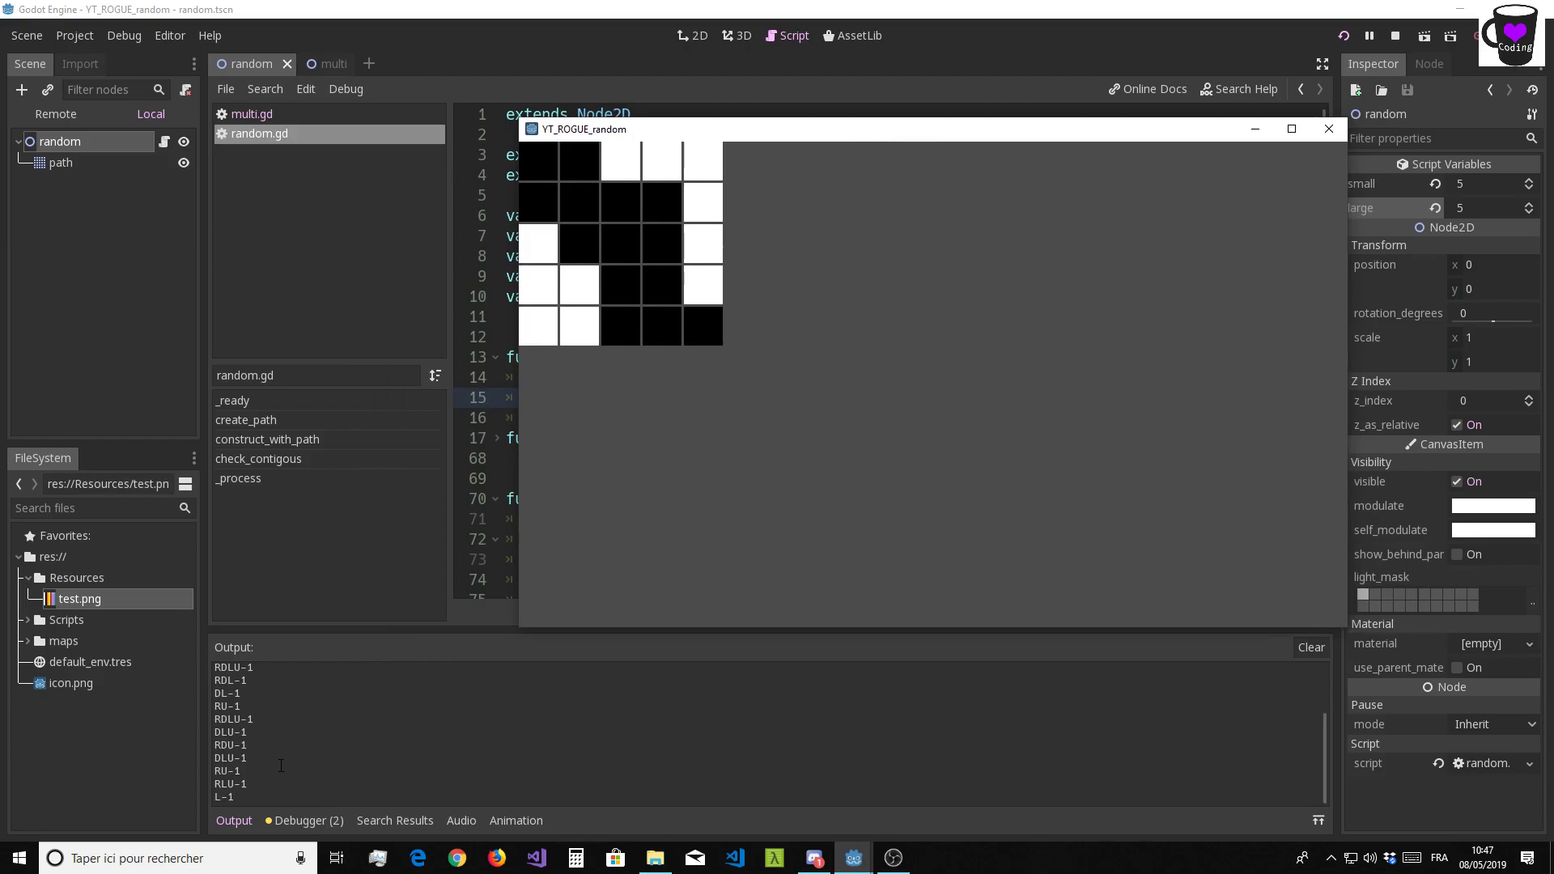
scroll(267, 766, "up", 2)
scroll(267, 757, "up", 2)
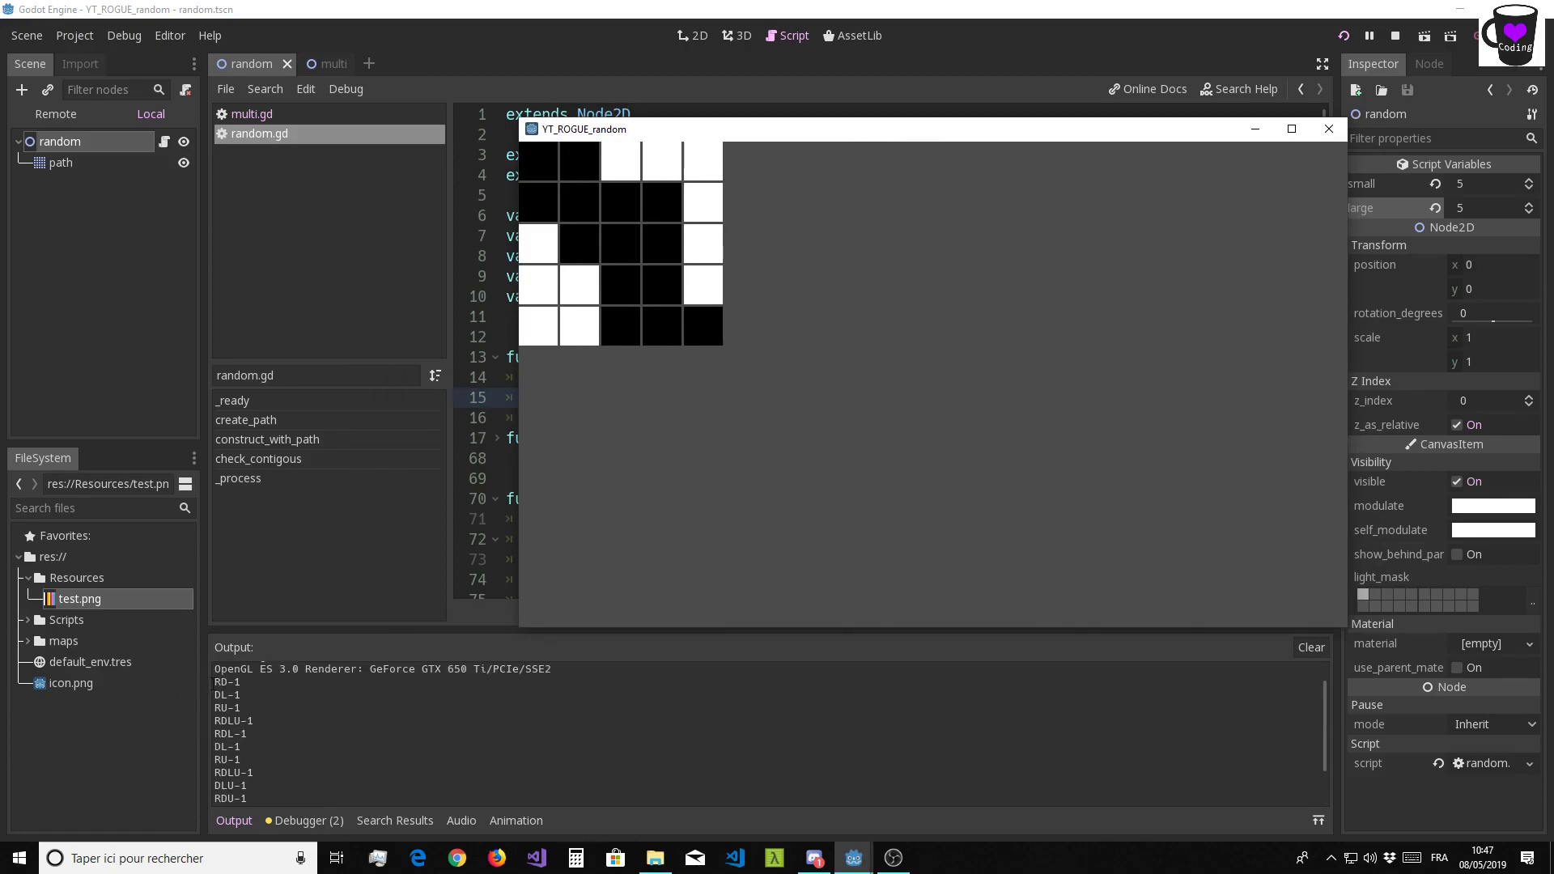
left_click_drag(212, 694, 241, 695)
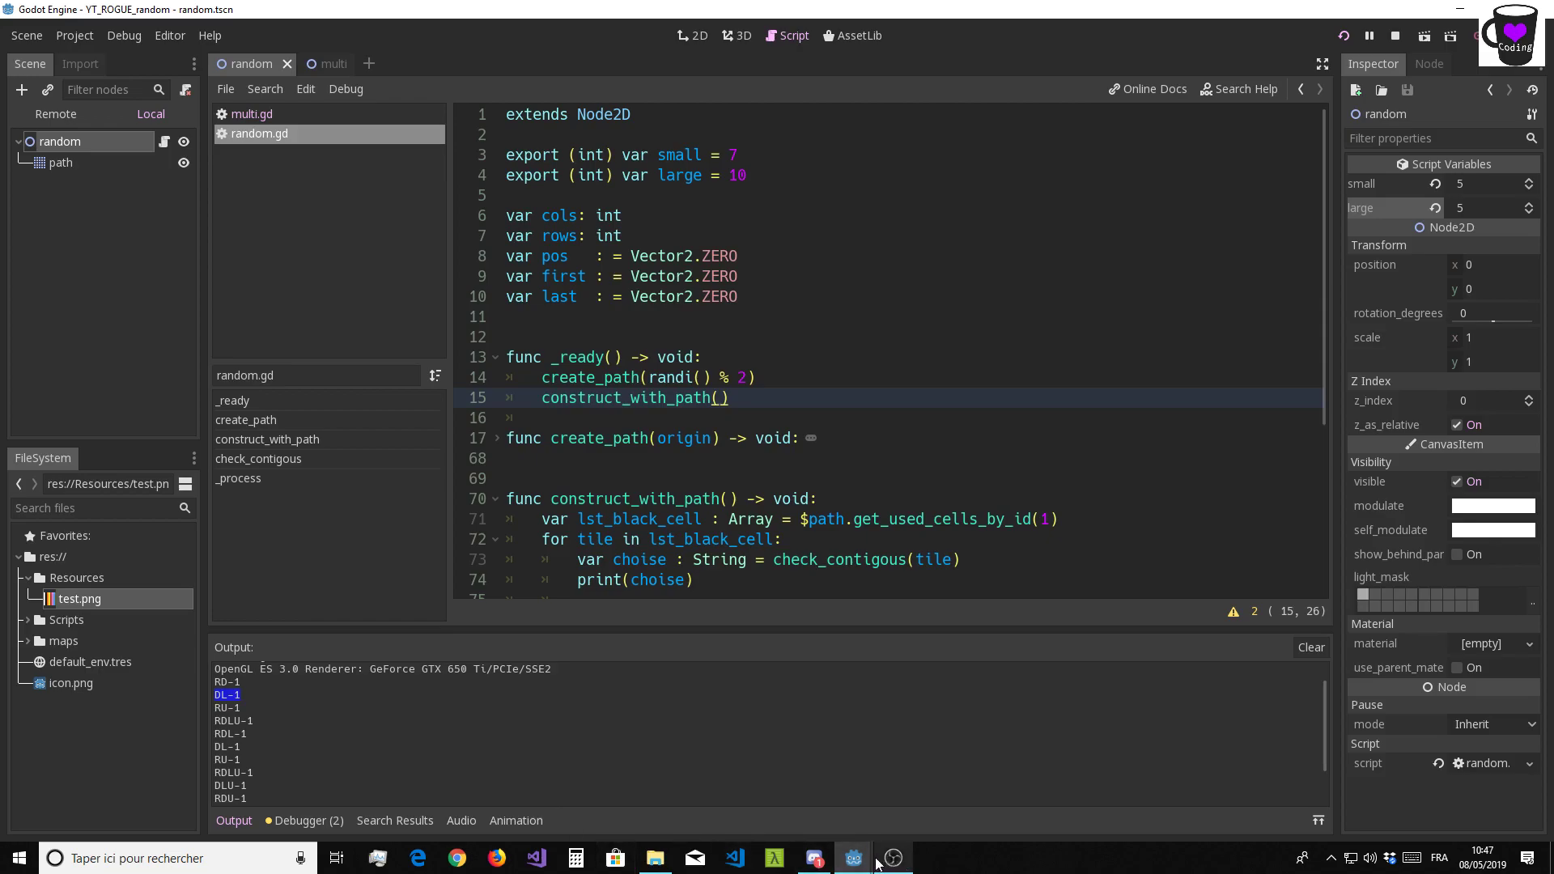
mouse_move(854, 858)
left_click(1146, 789)
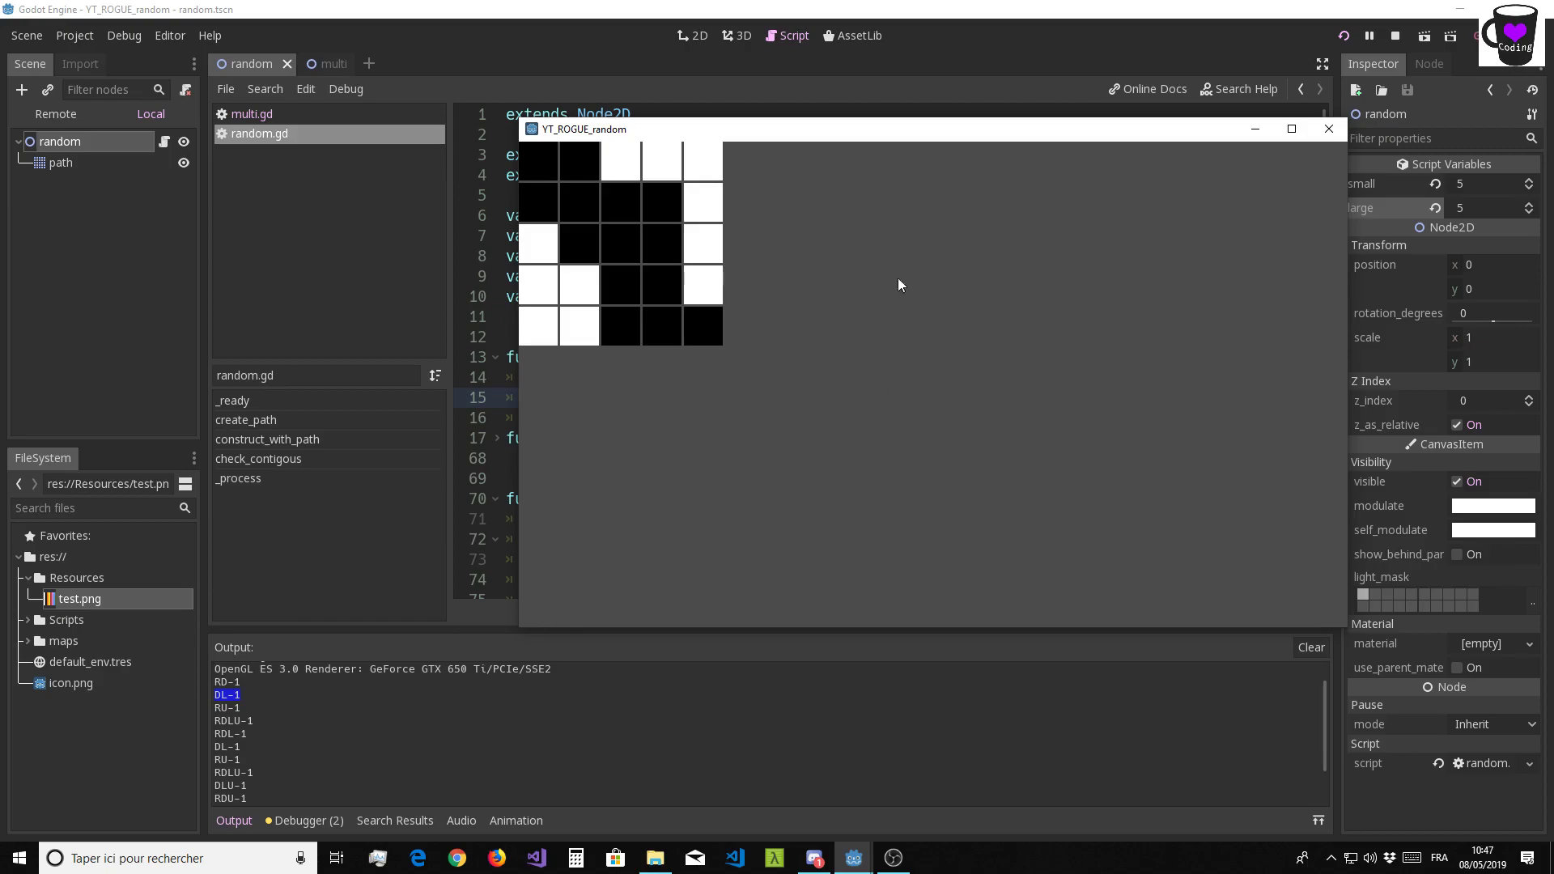
Stop the game and add print("-------") after print(choise) inside construct_with_path's loop
left_click(1328, 128)
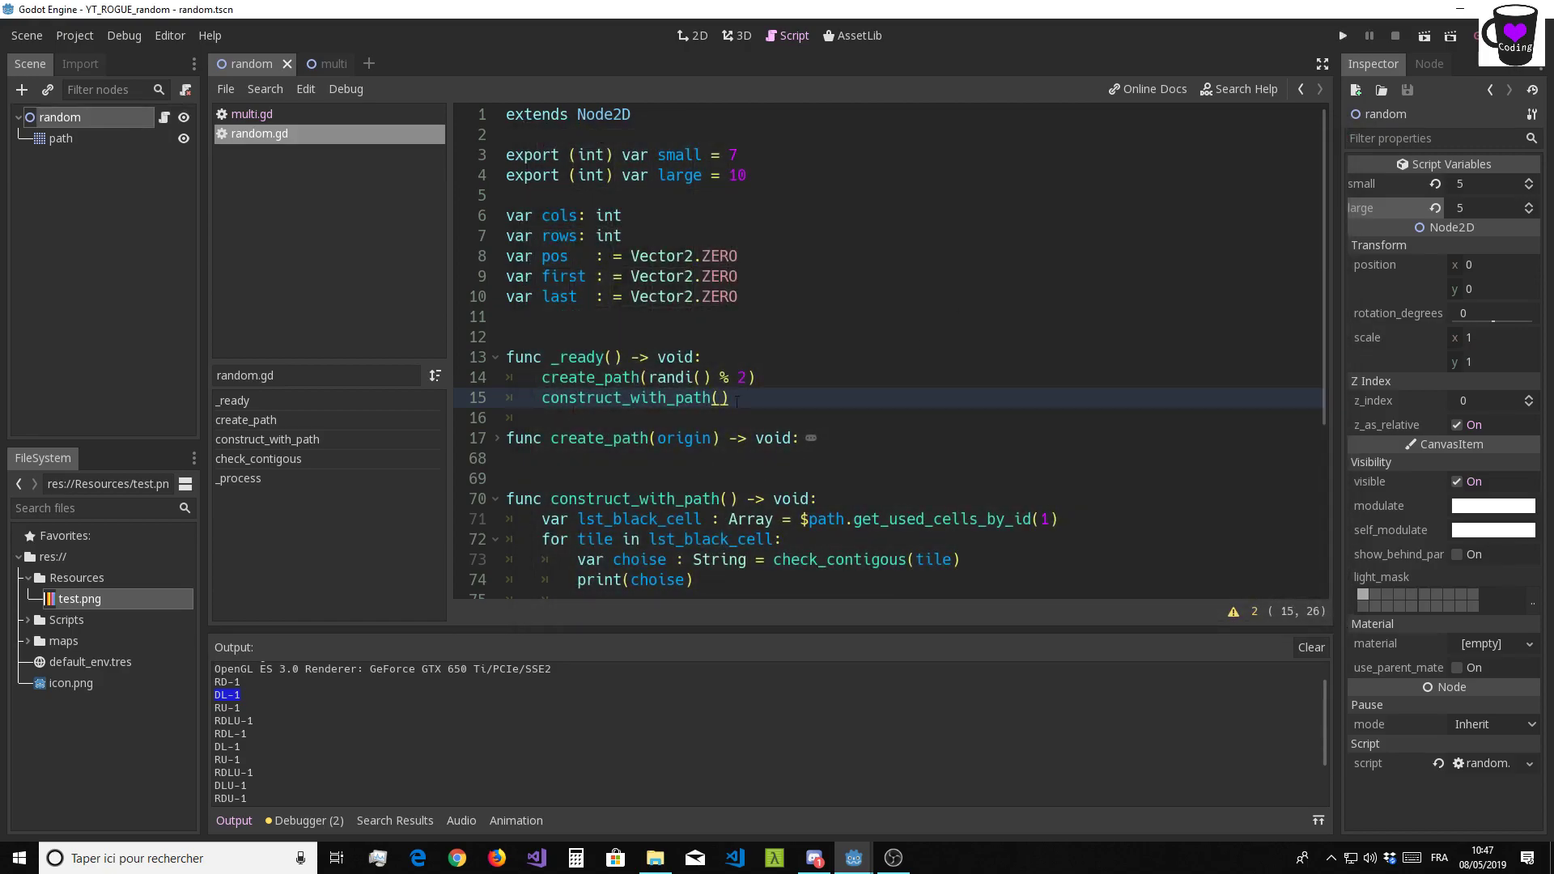
scroll(706, 435, "down", 2)
left_click(701, 467)
key("Return")
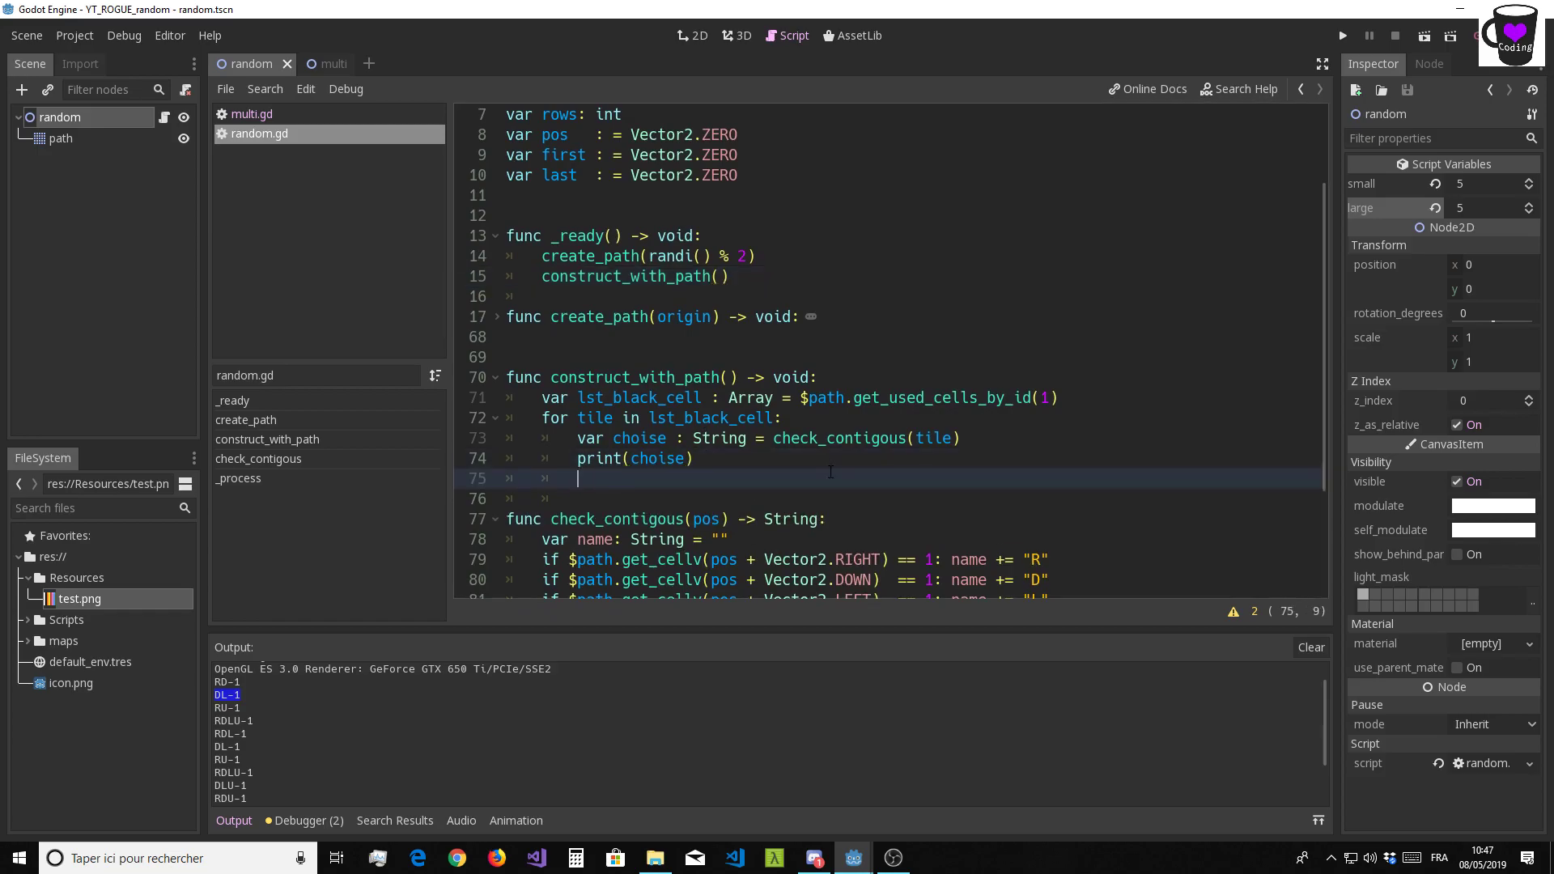
type("print(")
type("\"----")
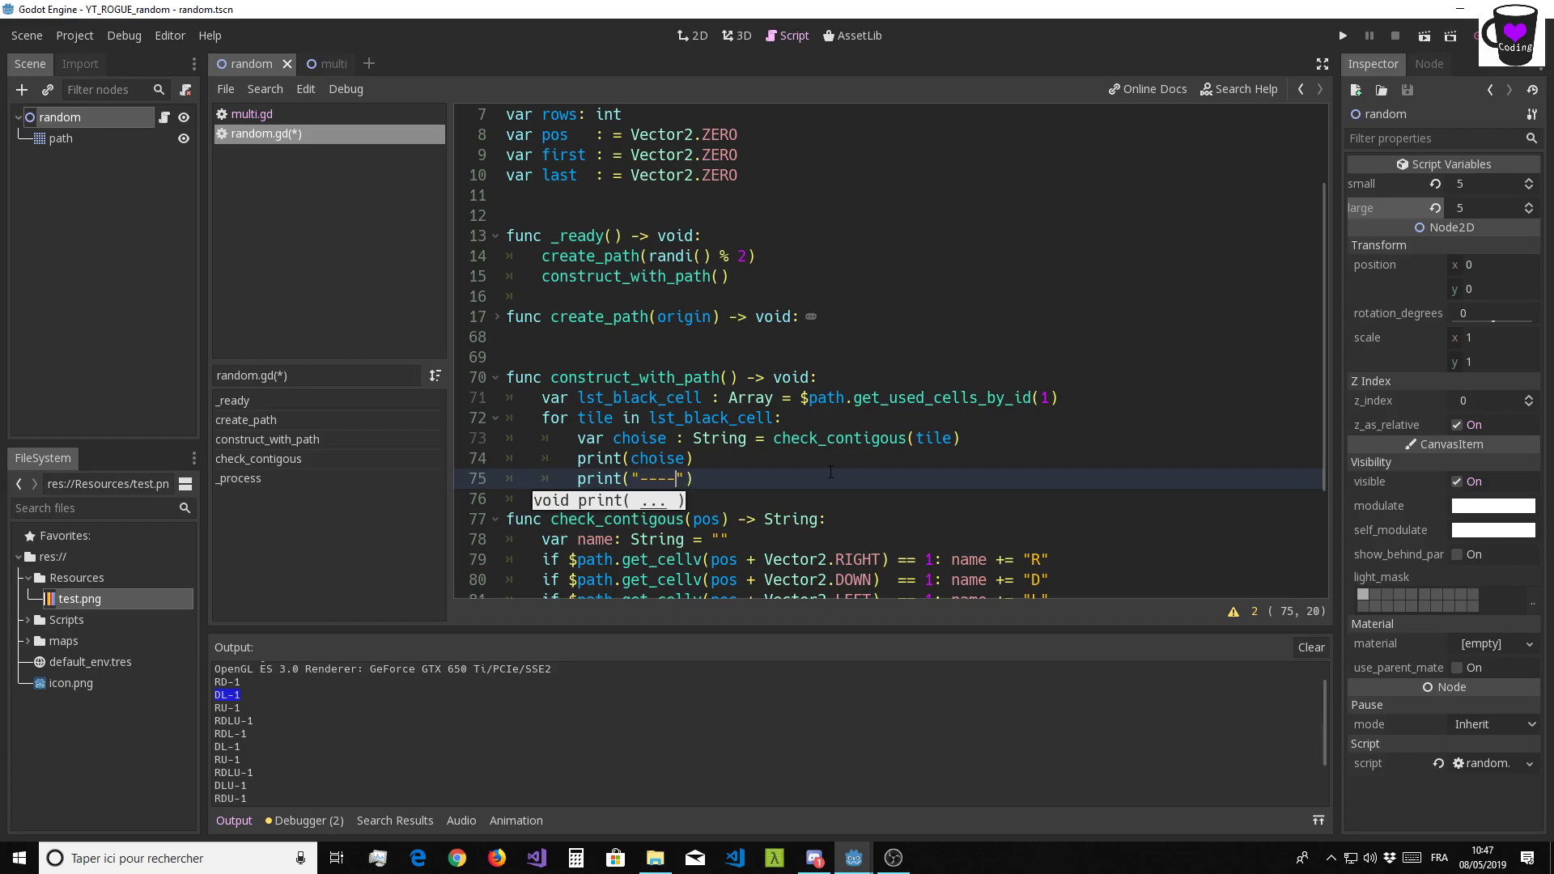
type("---")
left_click(992, 337)
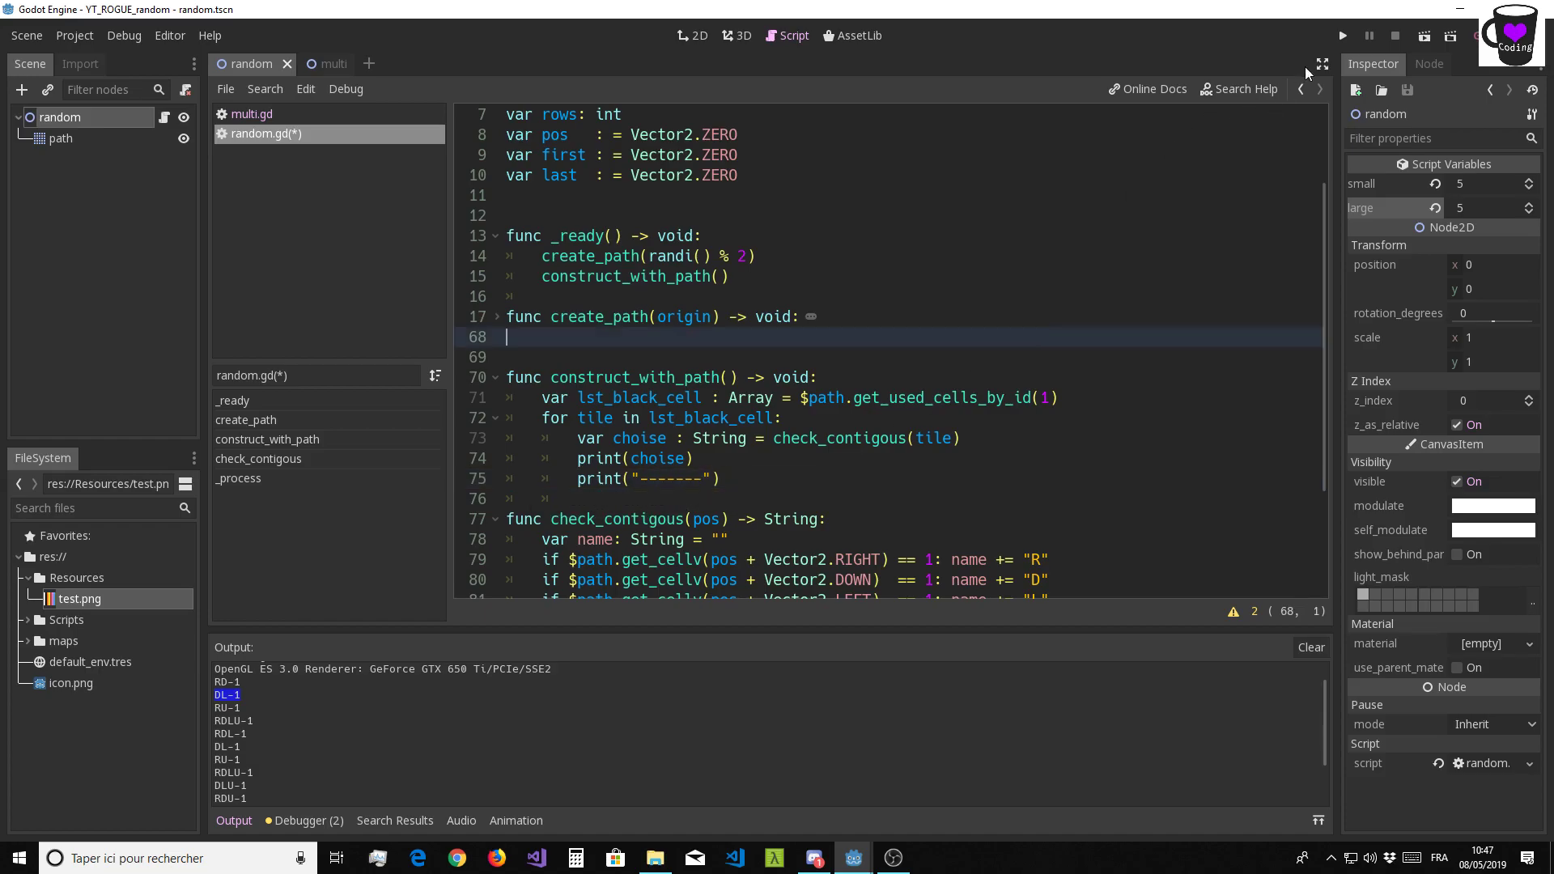
Test-run the scene, then unindent the separator print out of the loop and rerun
left_click(1335, 36)
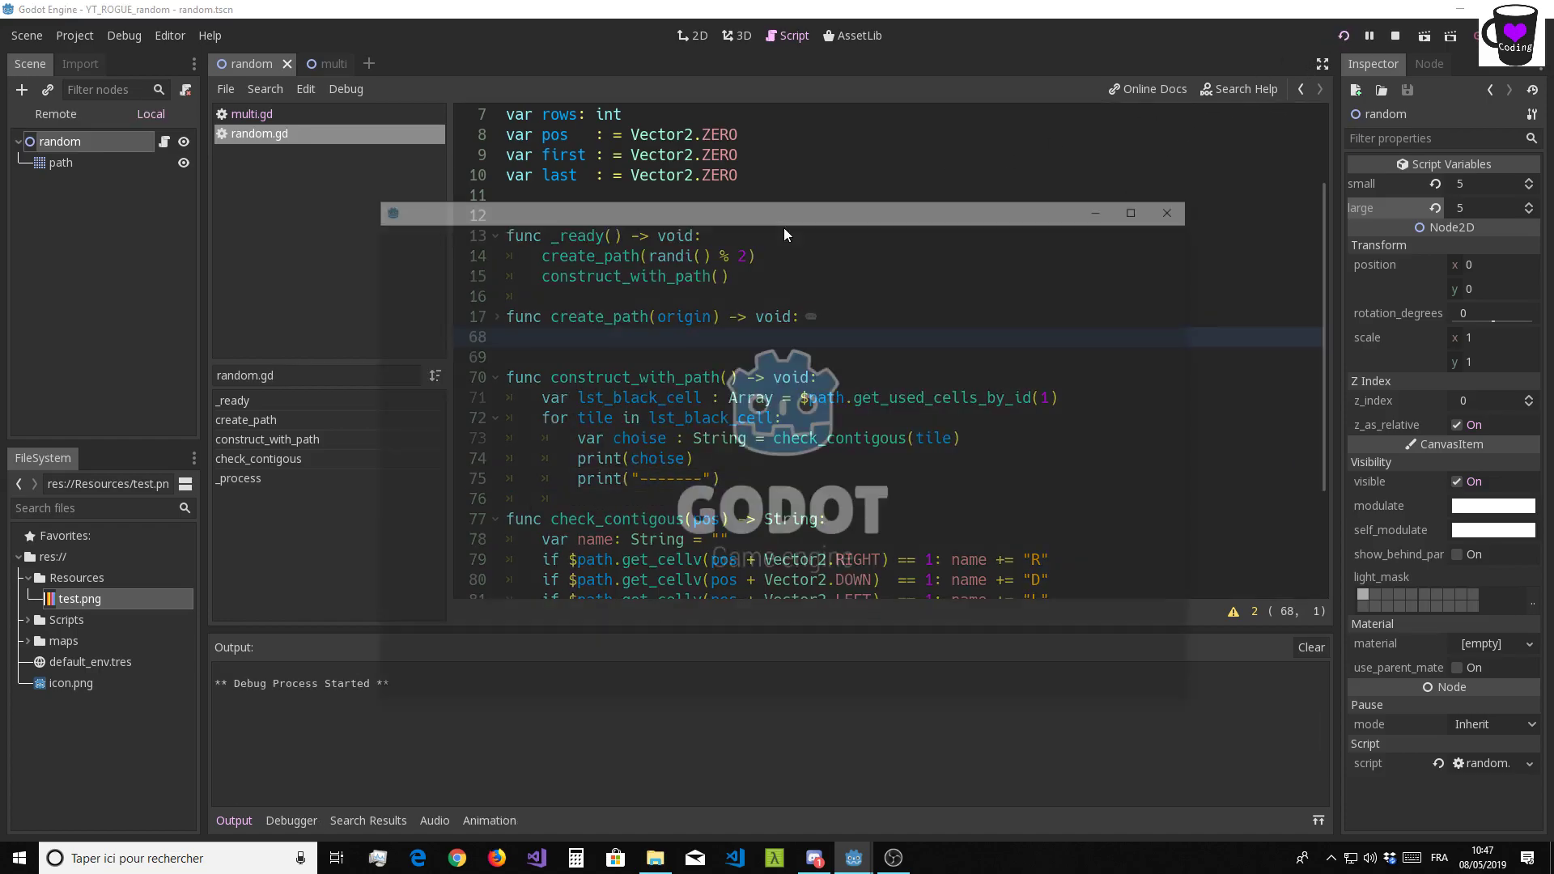
left_click_drag(786, 212, 937, 135)
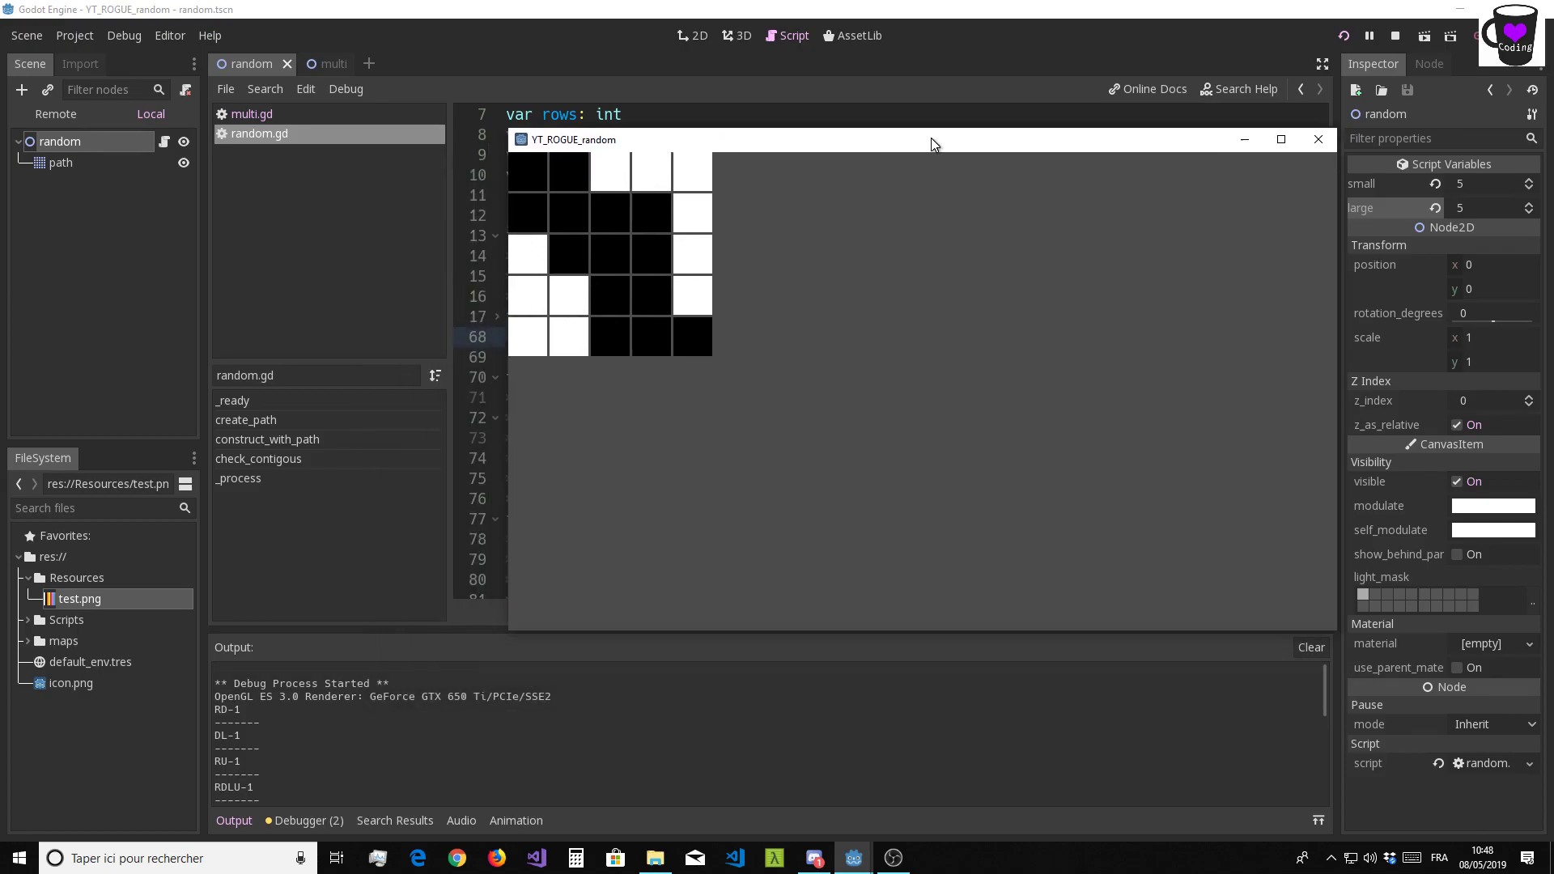
left_click(1324, 135)
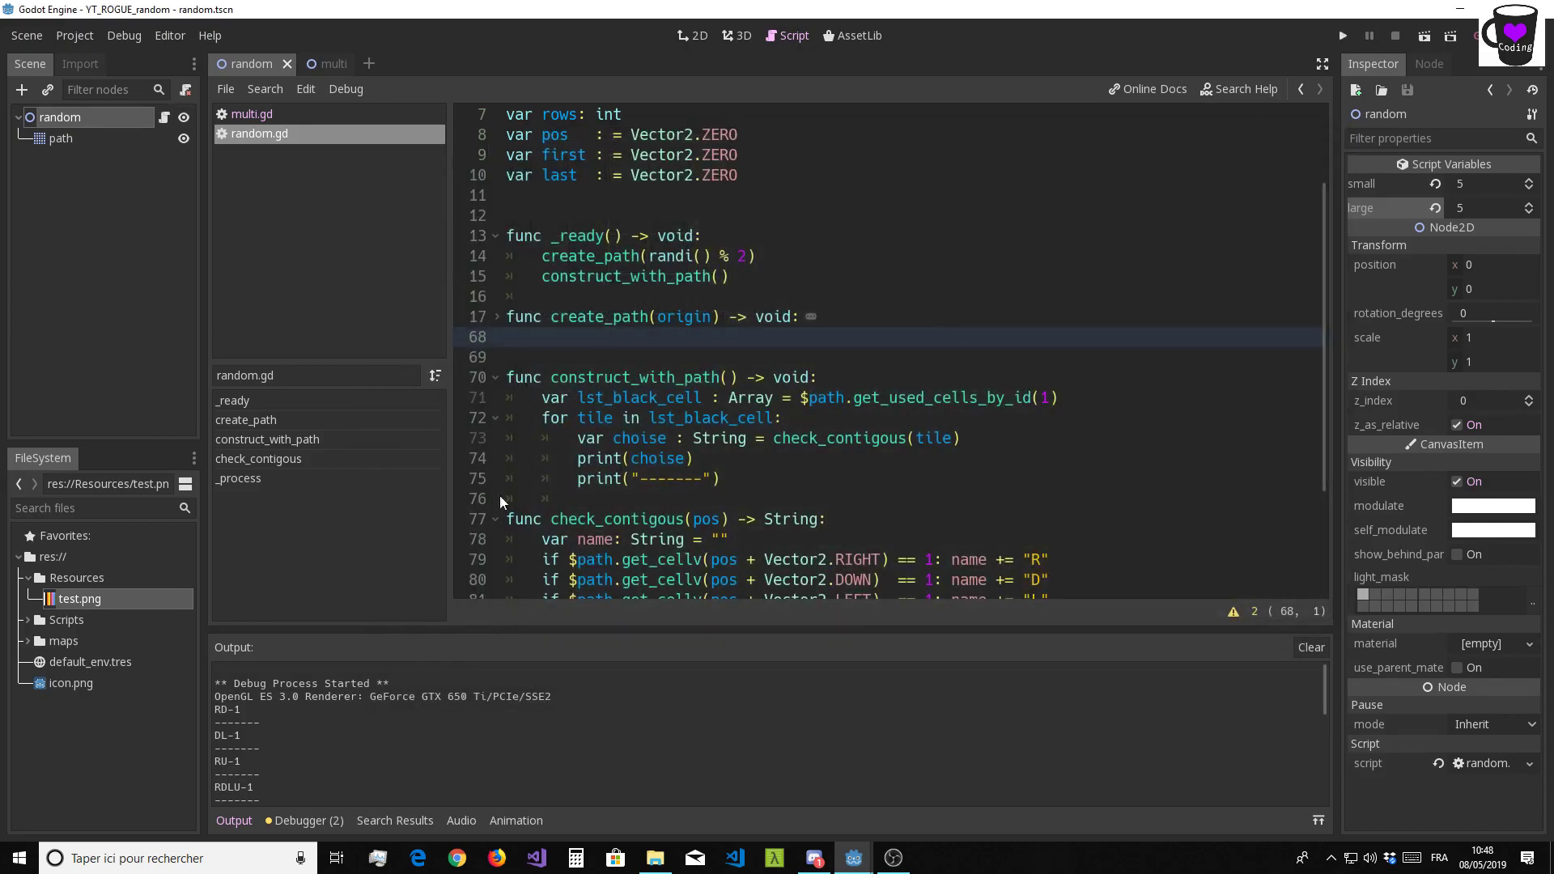
left_click(541, 478)
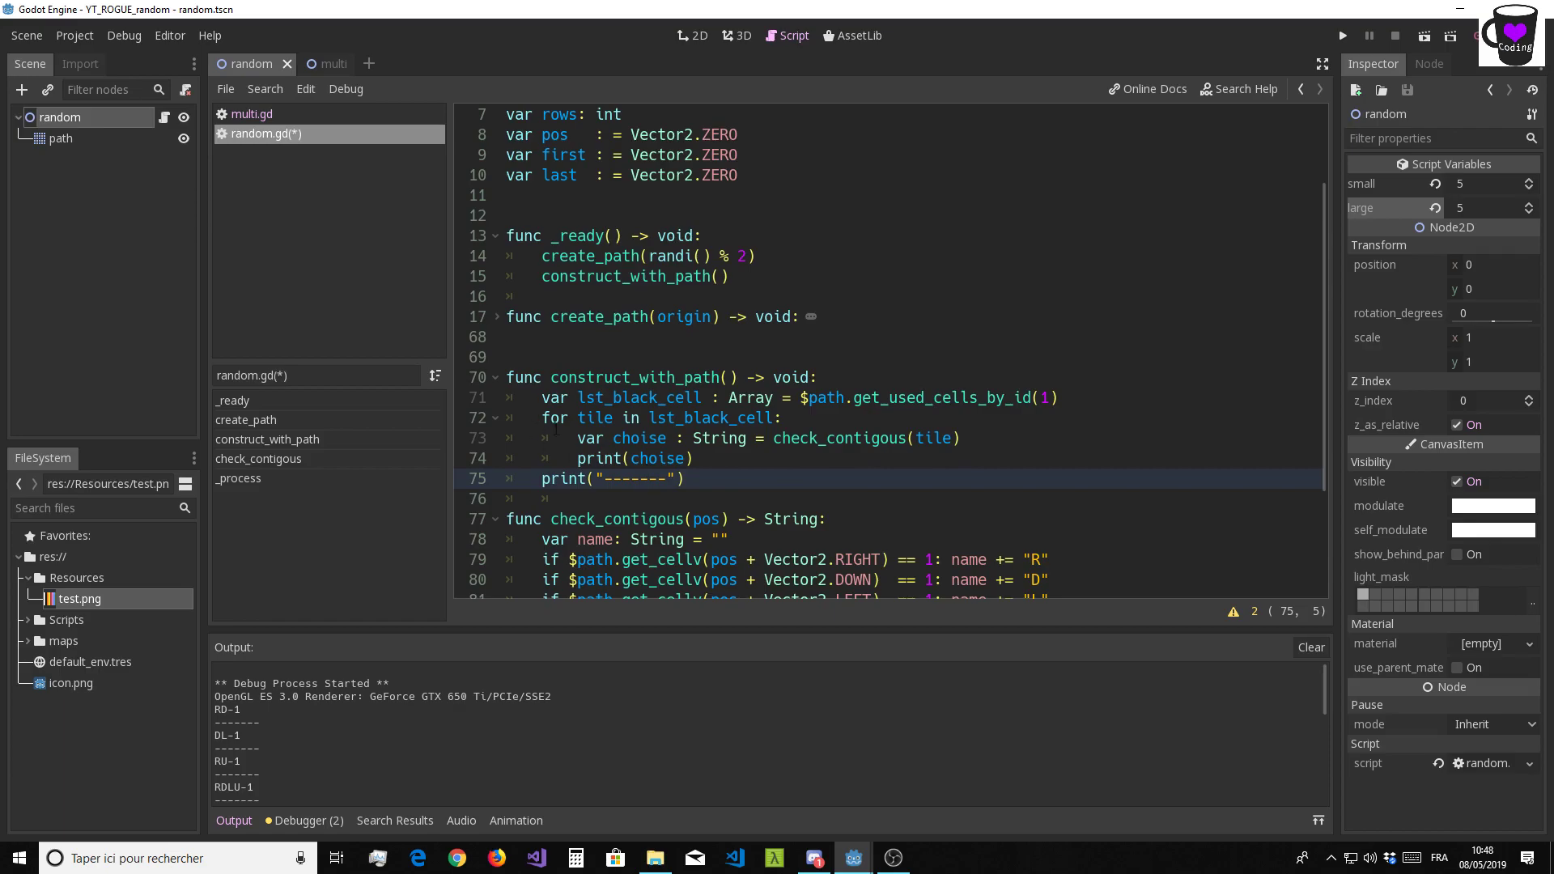
left_click(939, 499)
key("ctrl+s")
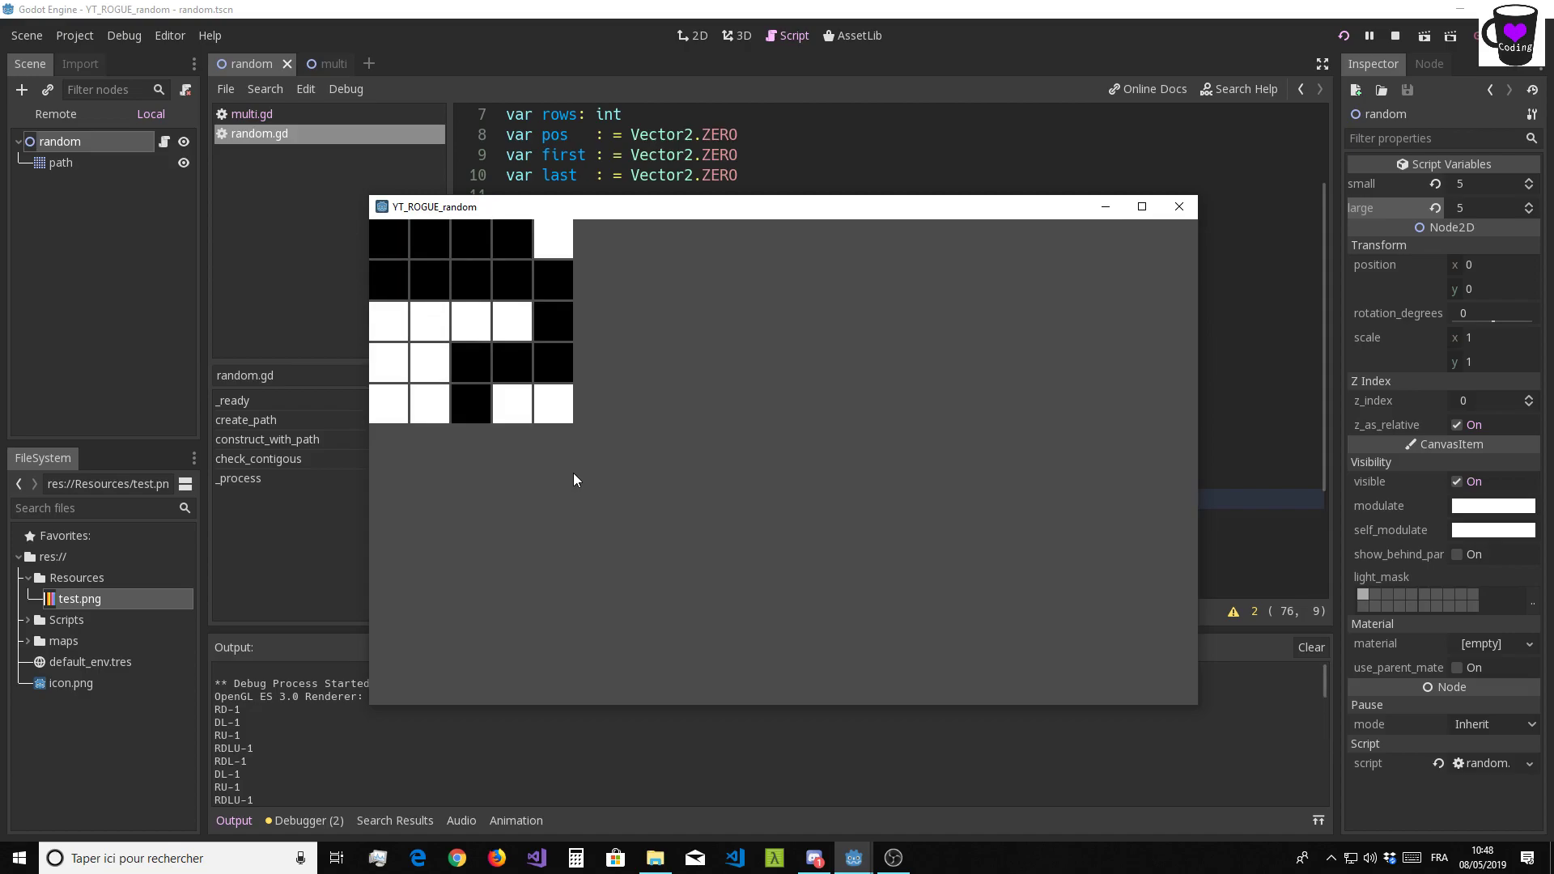
Enlarge the Output panel to check the dash-separated direction lists, then close the game
left_click(335, 633)
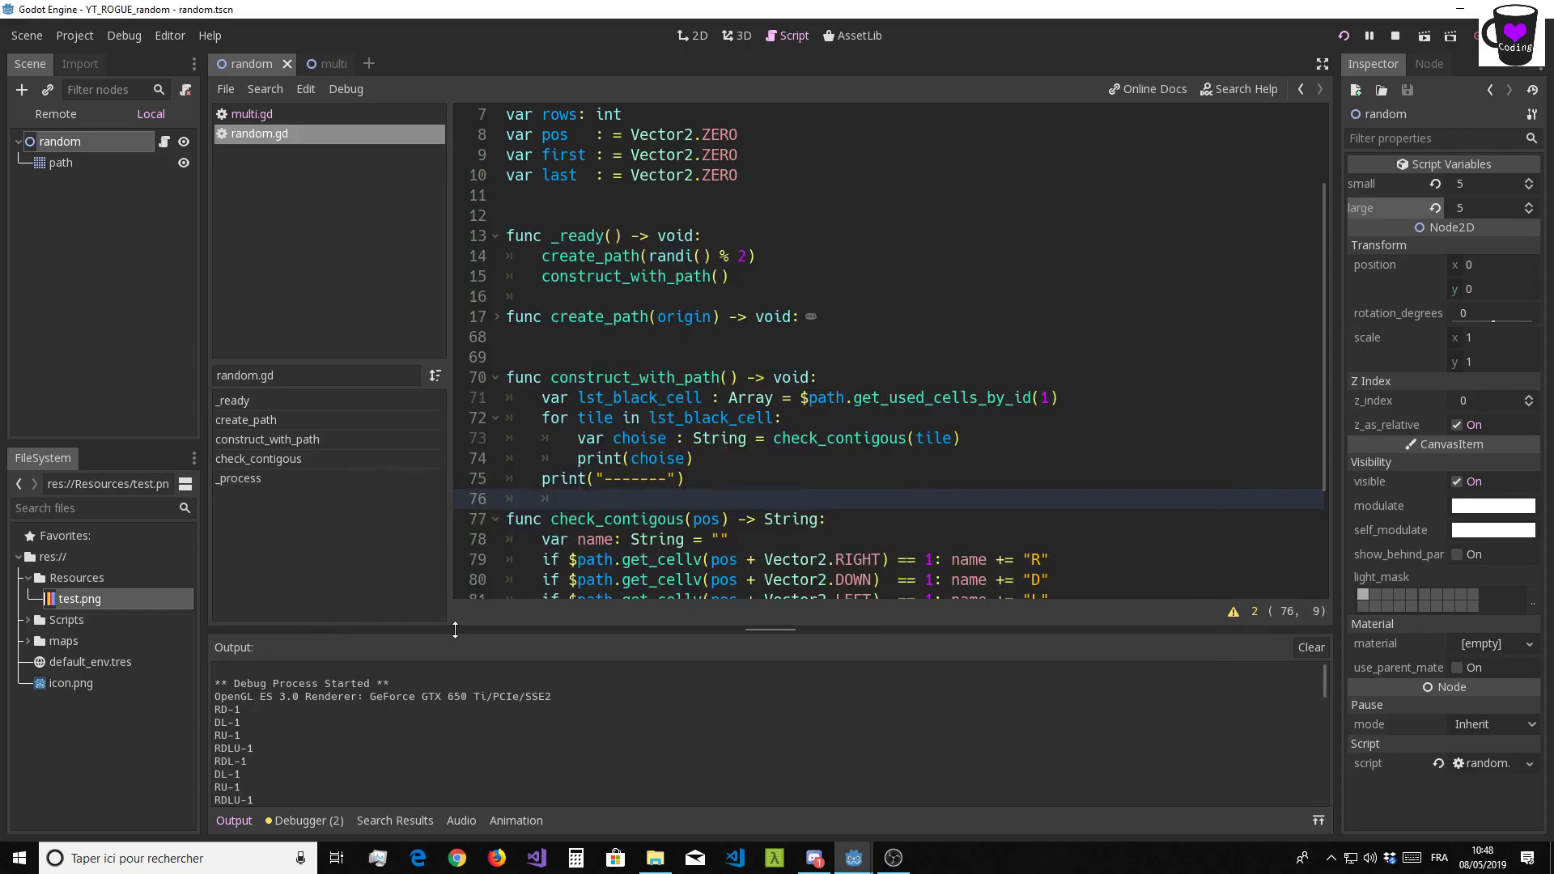
left_click_drag(450, 631, 498, 282)
scroll(299, 534, "down", 5)
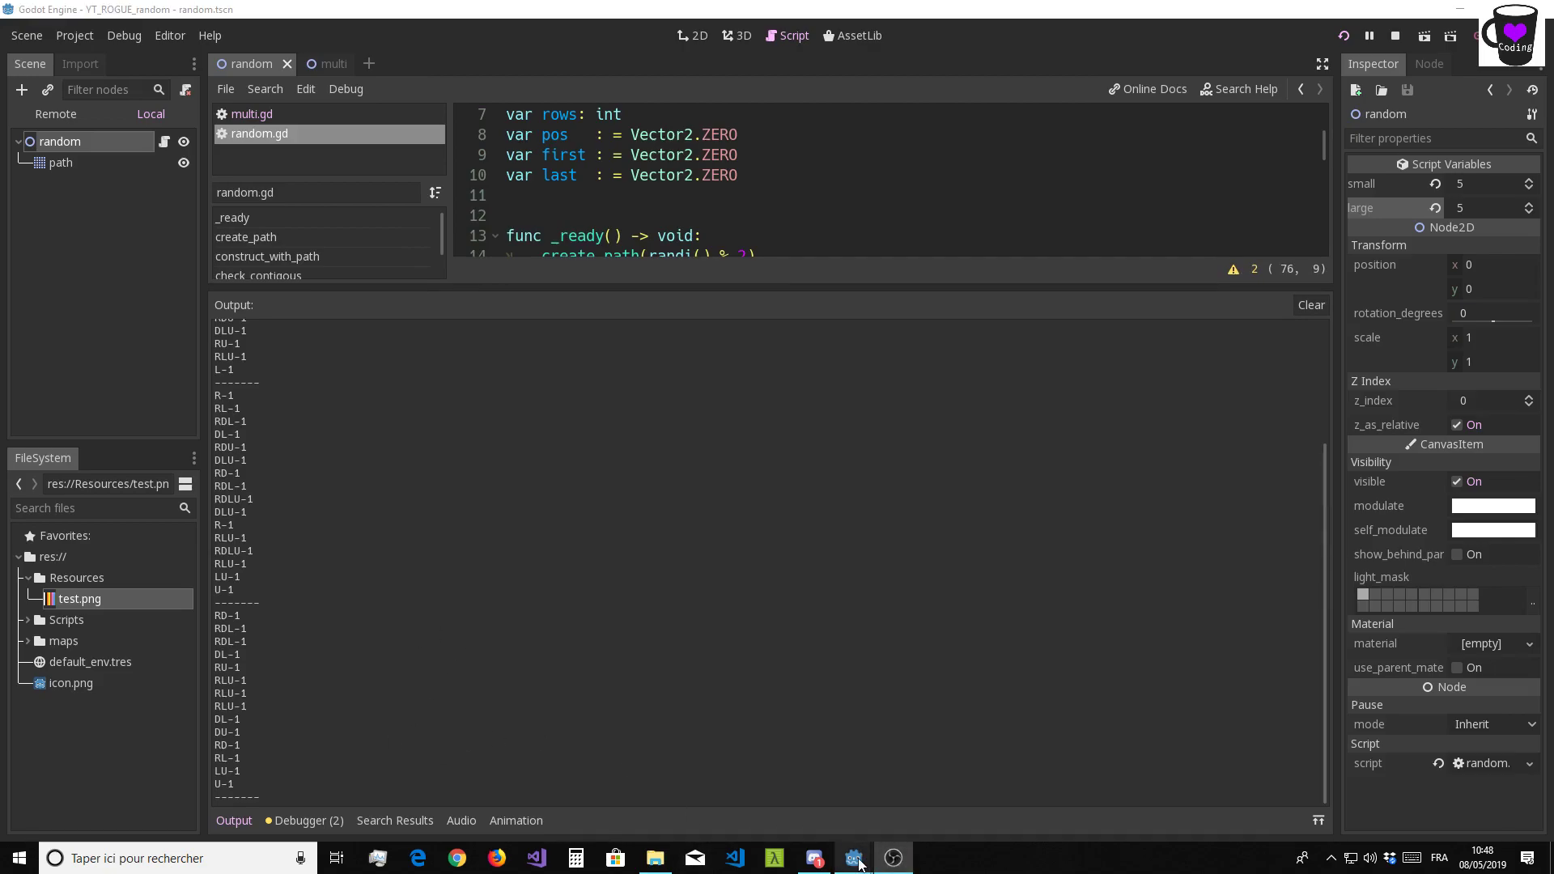
mouse_move(860, 864)
left_click(1035, 818)
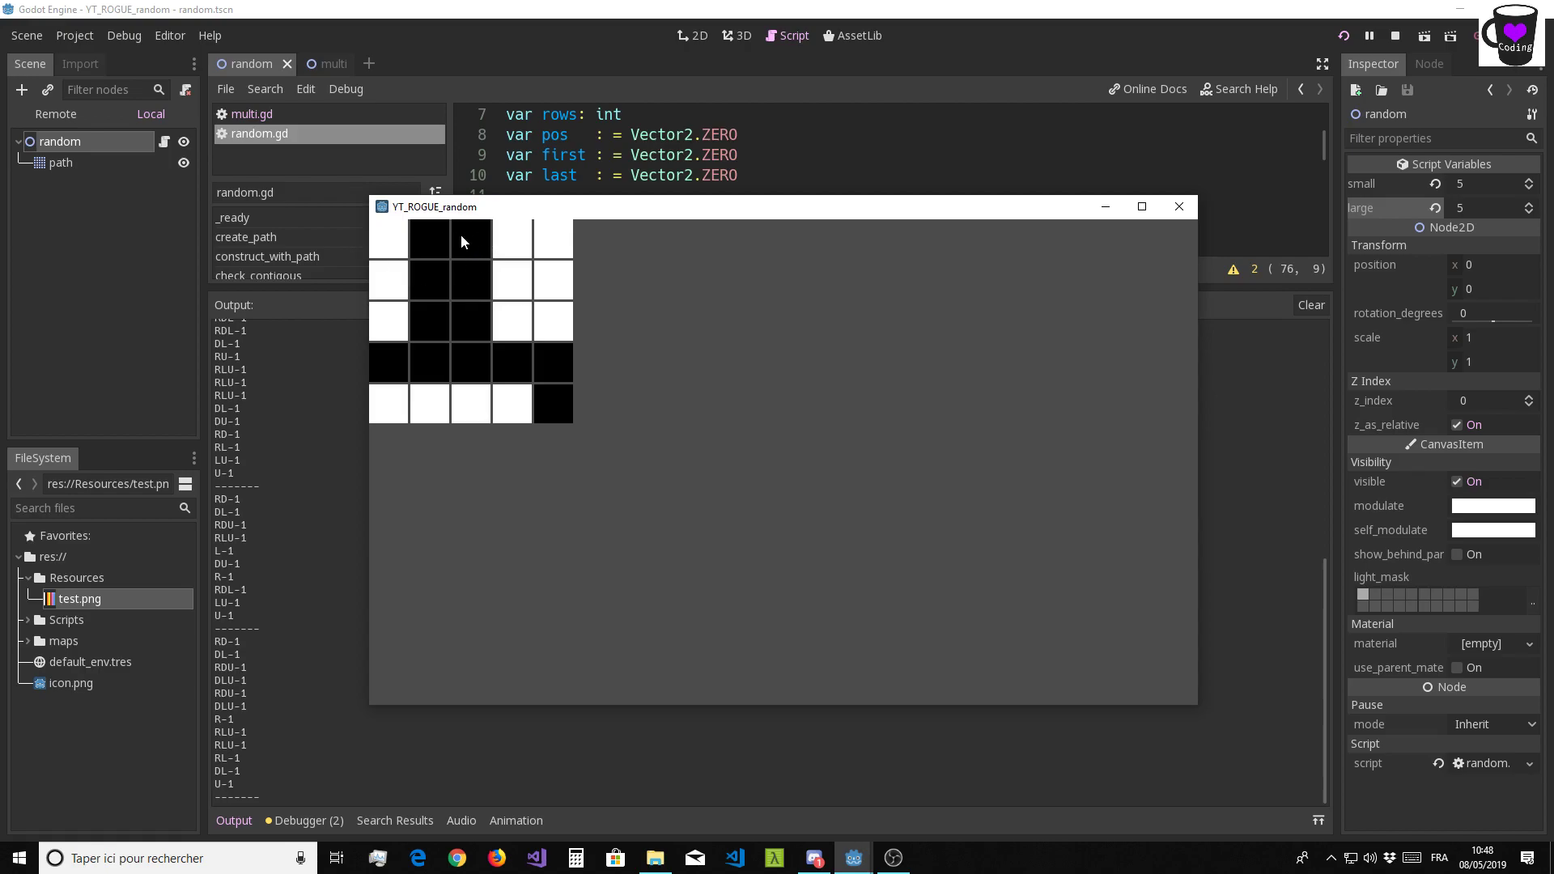
left_click(1179, 207)
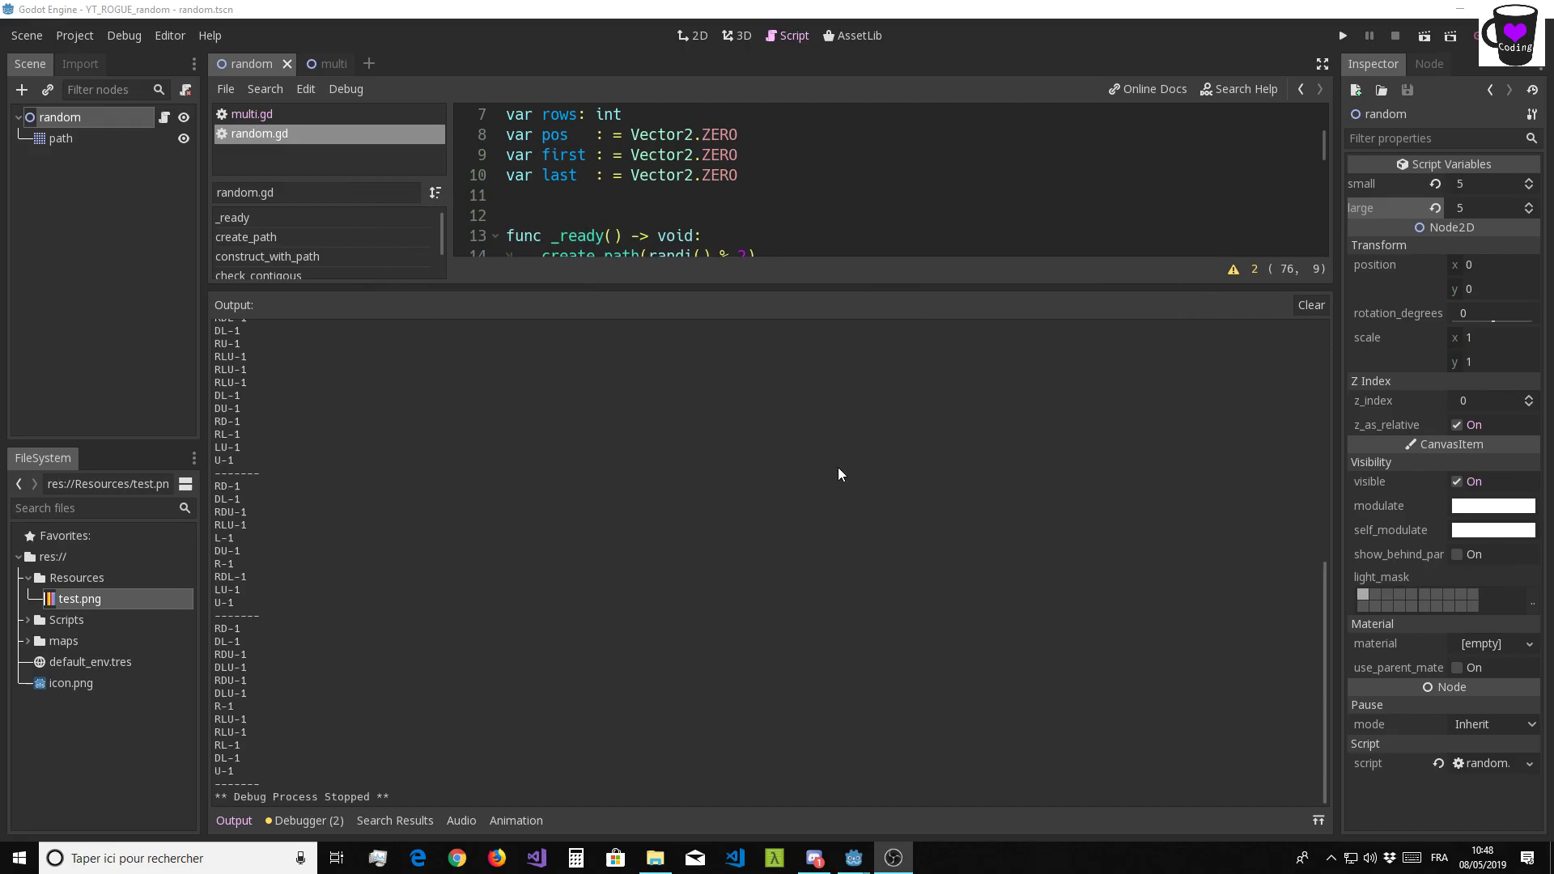
Switch to the 2D view, shrink the Output panel, select the path tilemap, then open multi.tscn
left_click(683, 39)
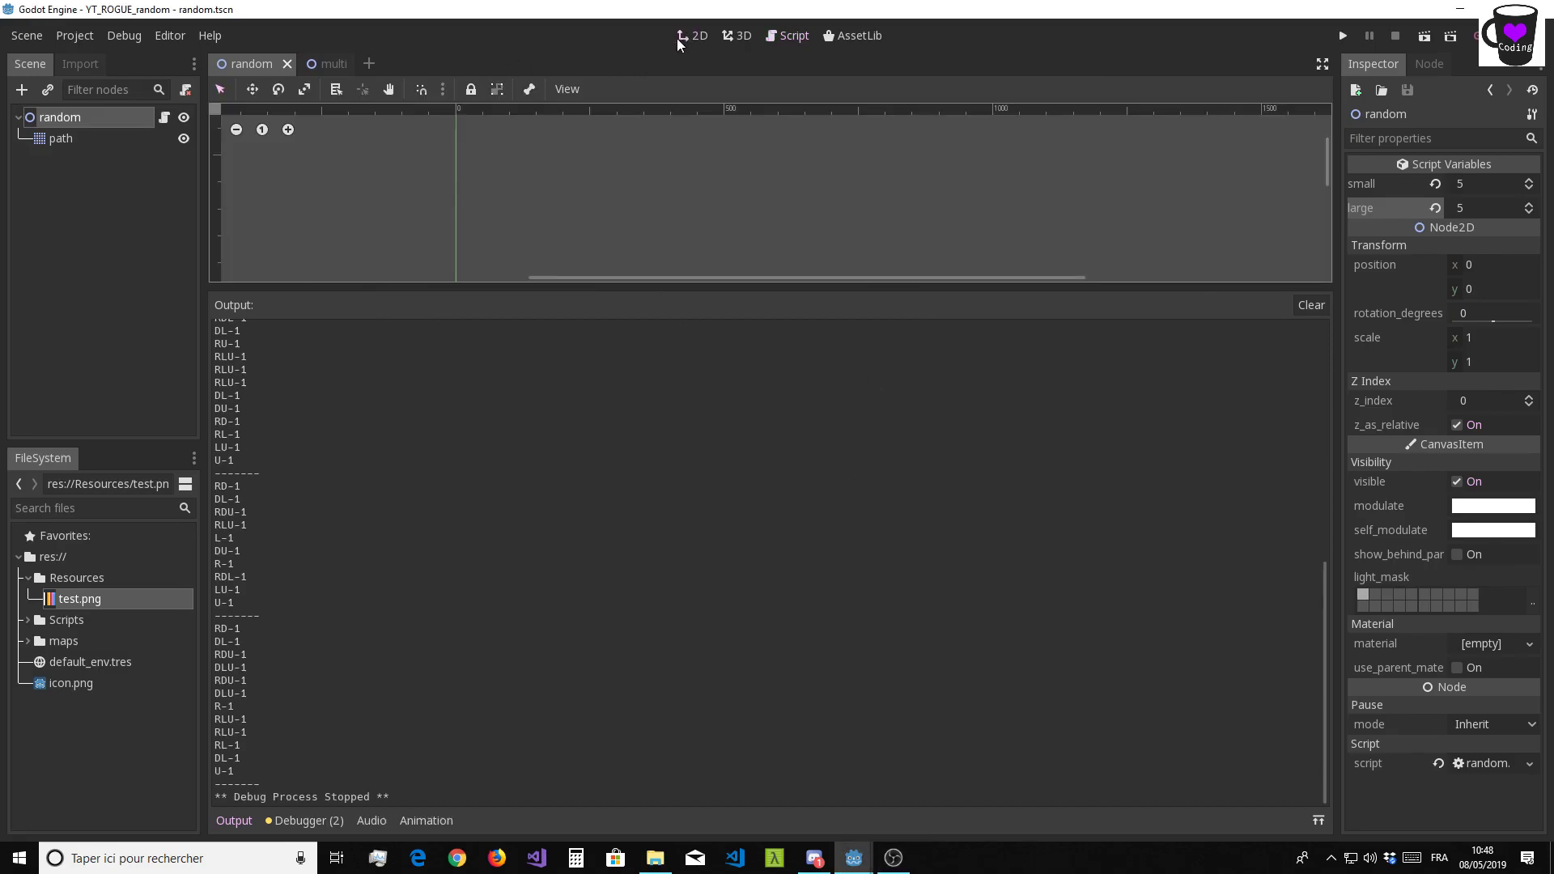
left_click_drag(662, 289, 667, 741)
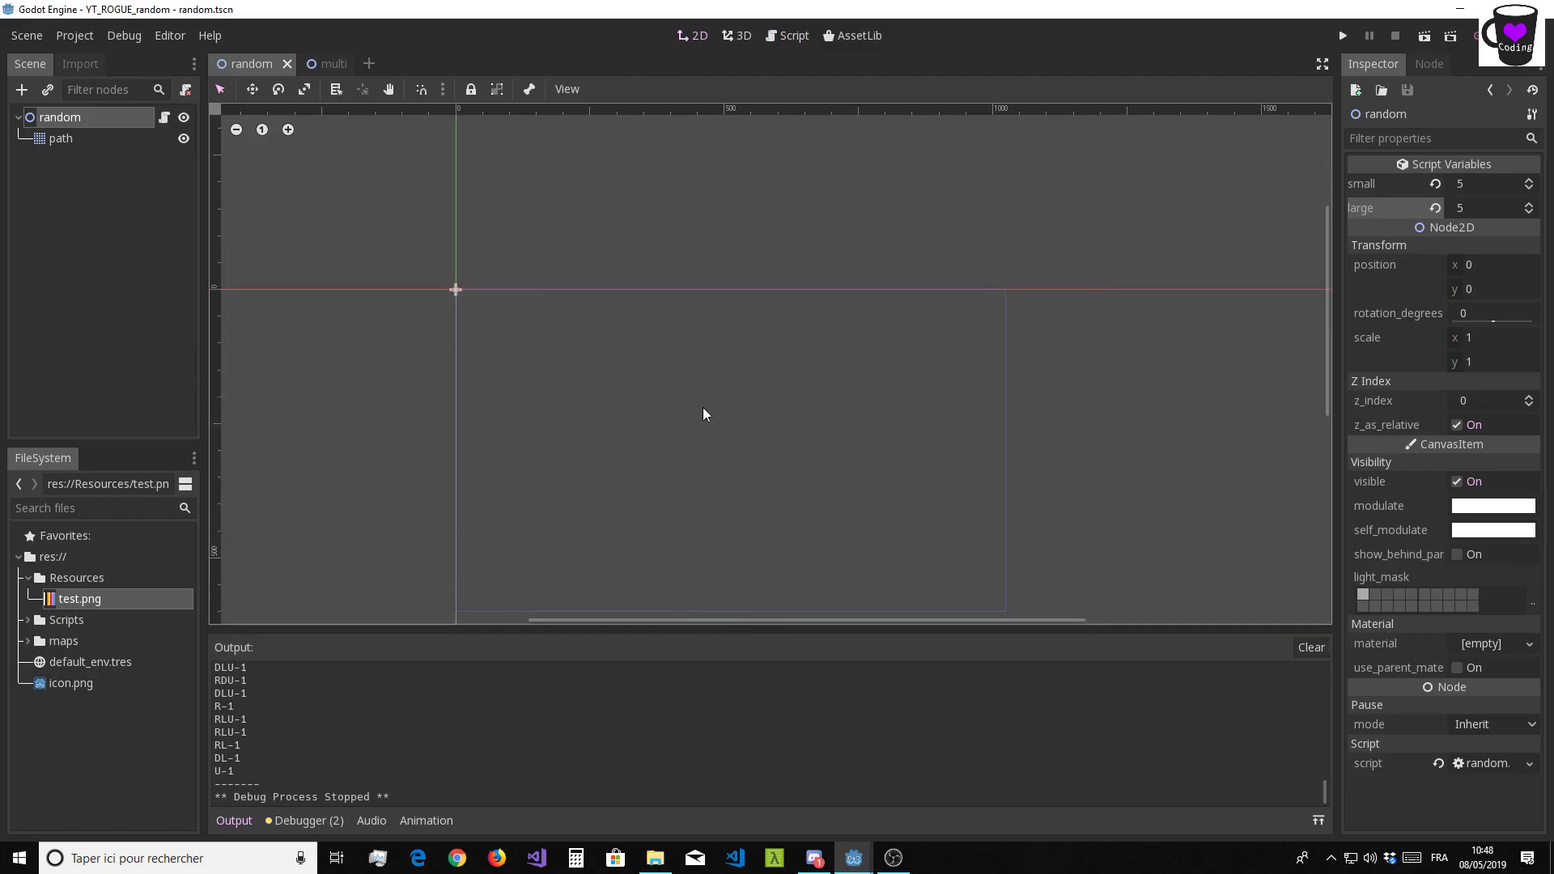
mouse_move(863, 861)
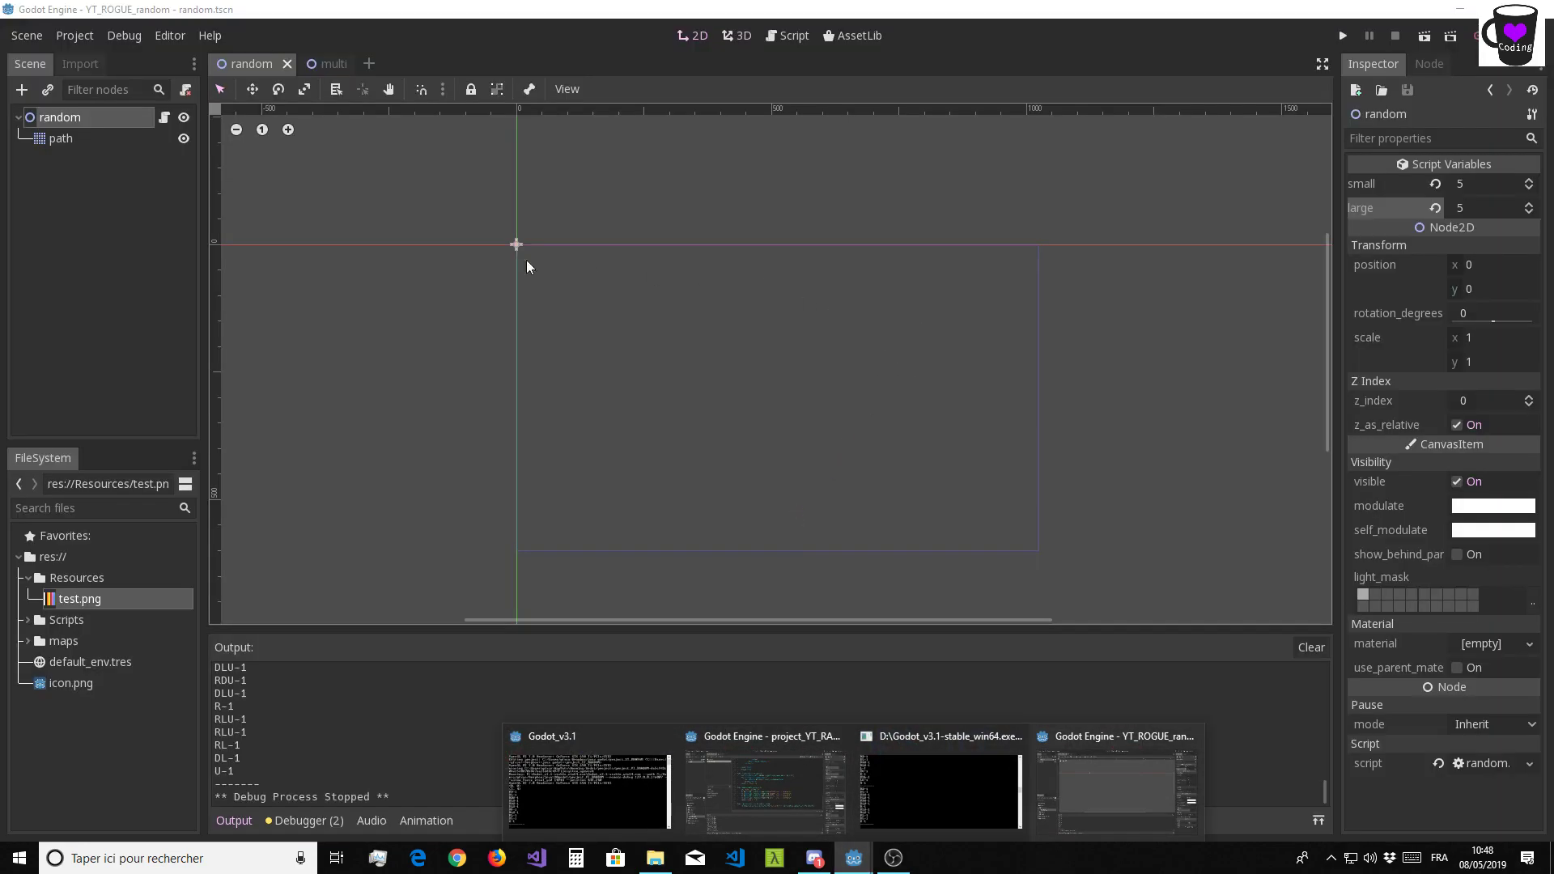
left_click(59, 139)
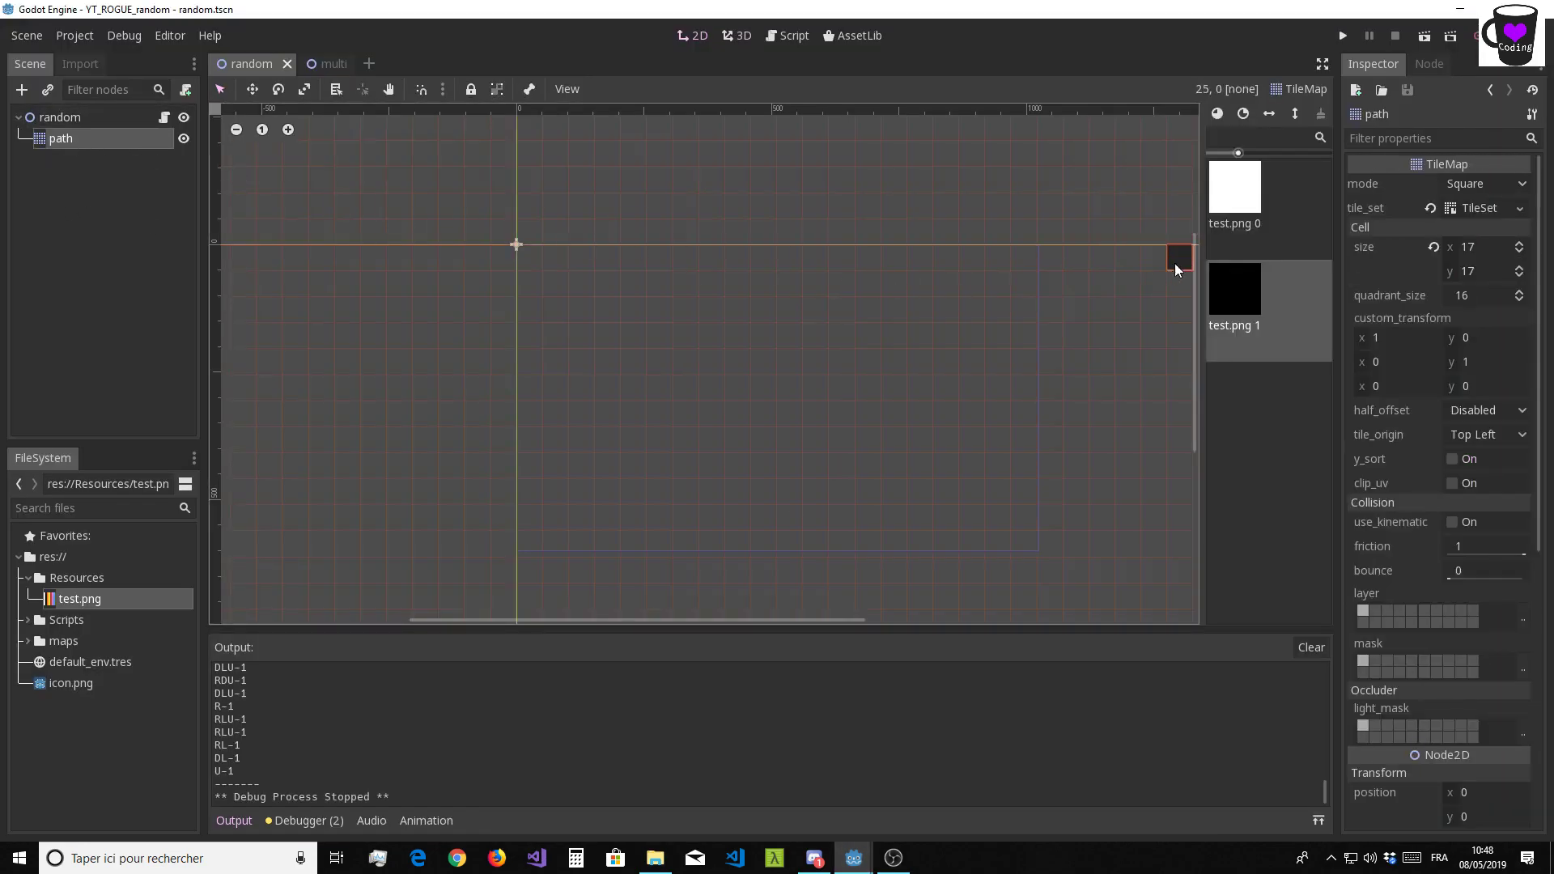
scroll(842, 285, "down", 1)
middle_click_drag(827, 287, 813, 279)
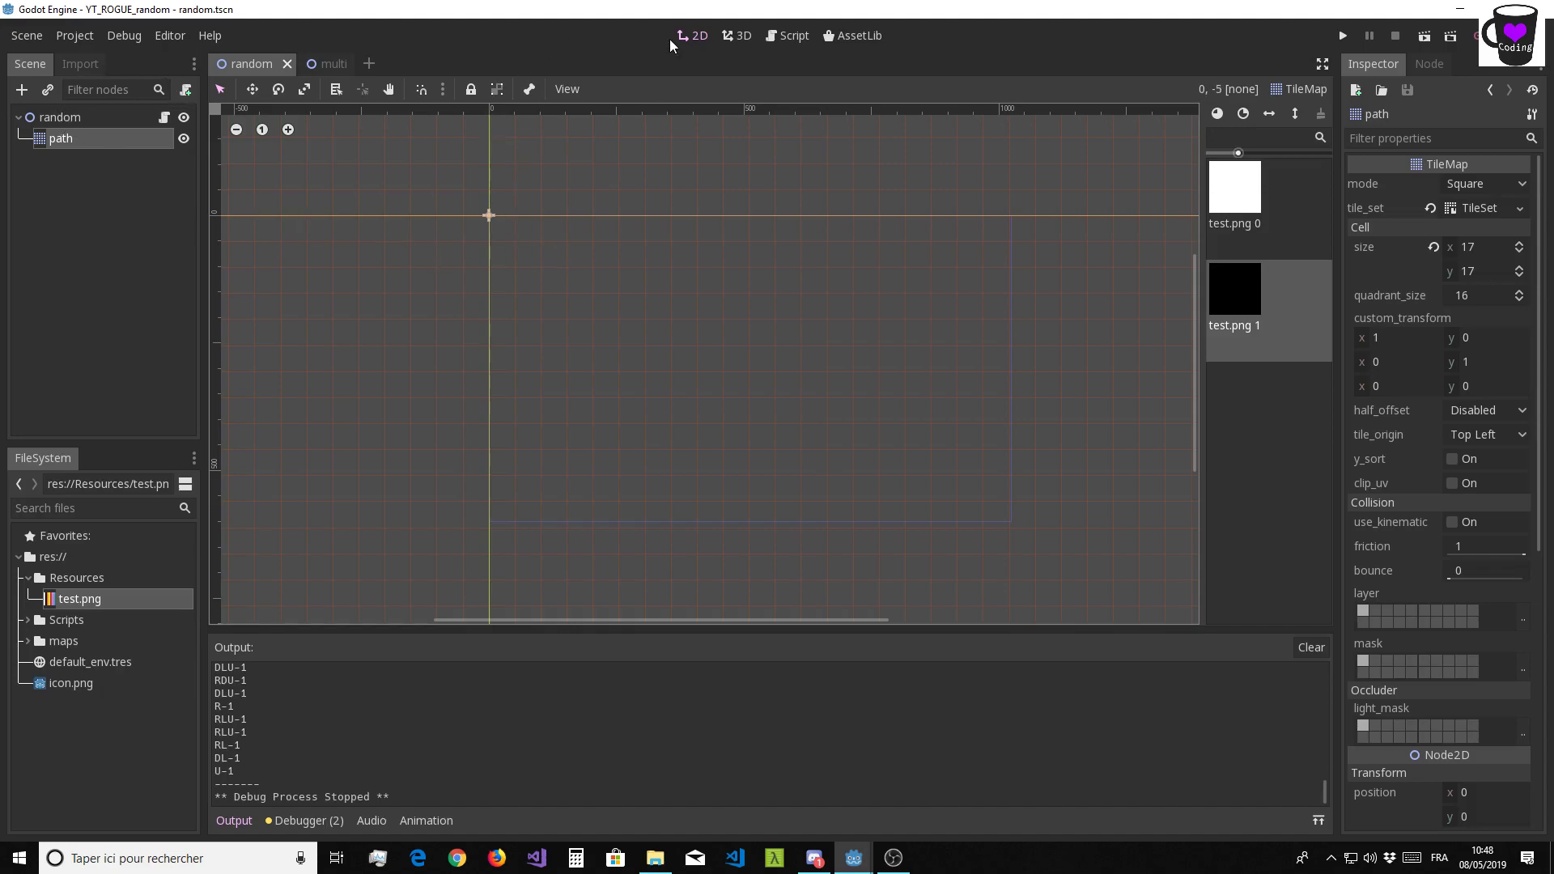
left_click(330, 65)
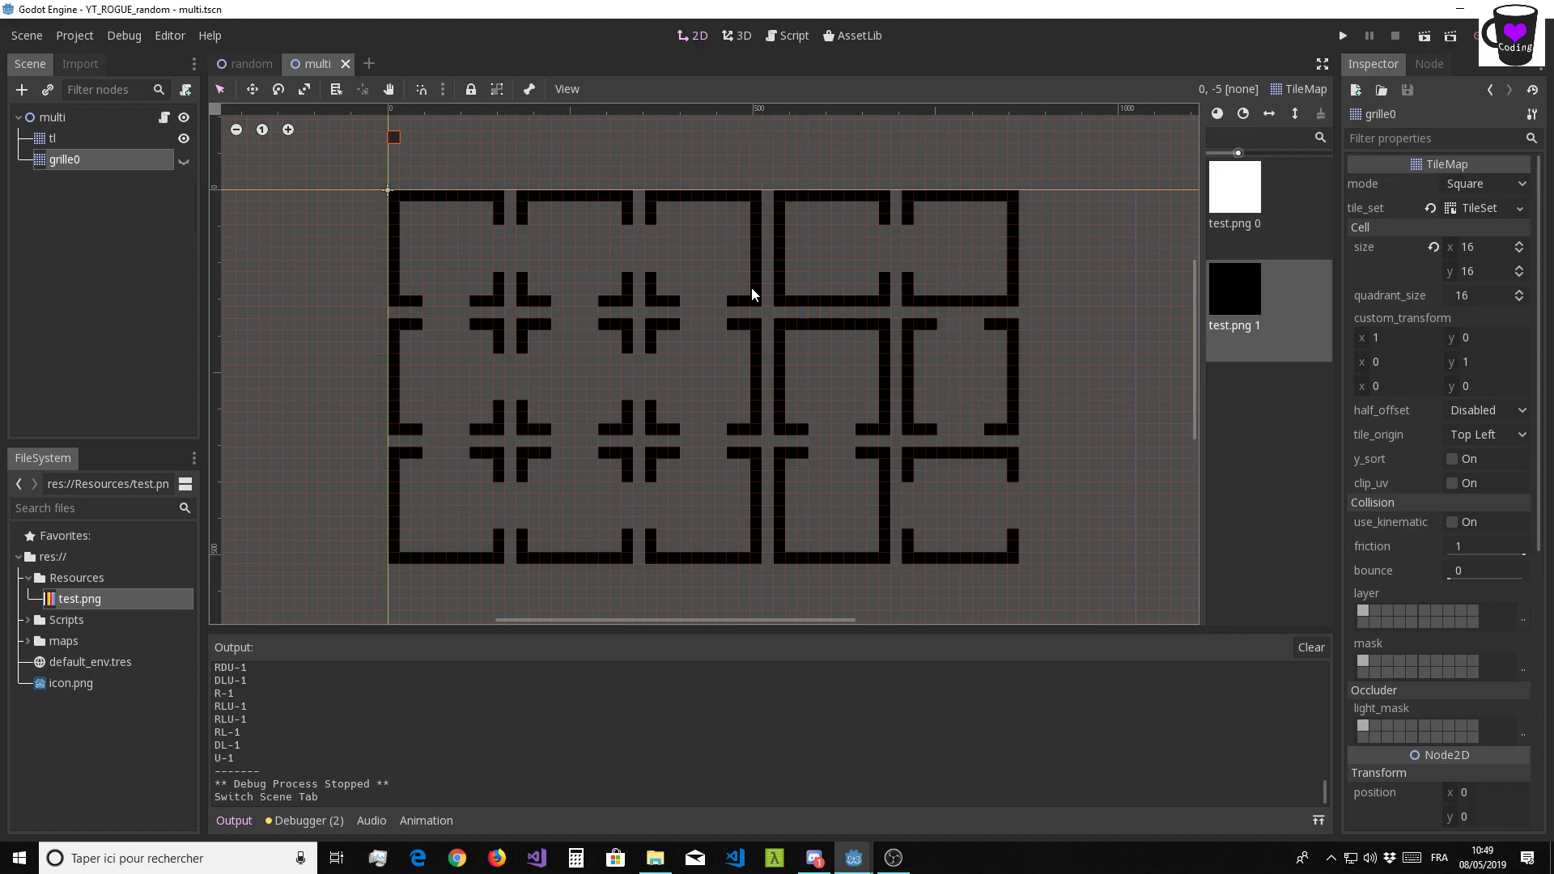
scroll(834, 299, "up", 3)
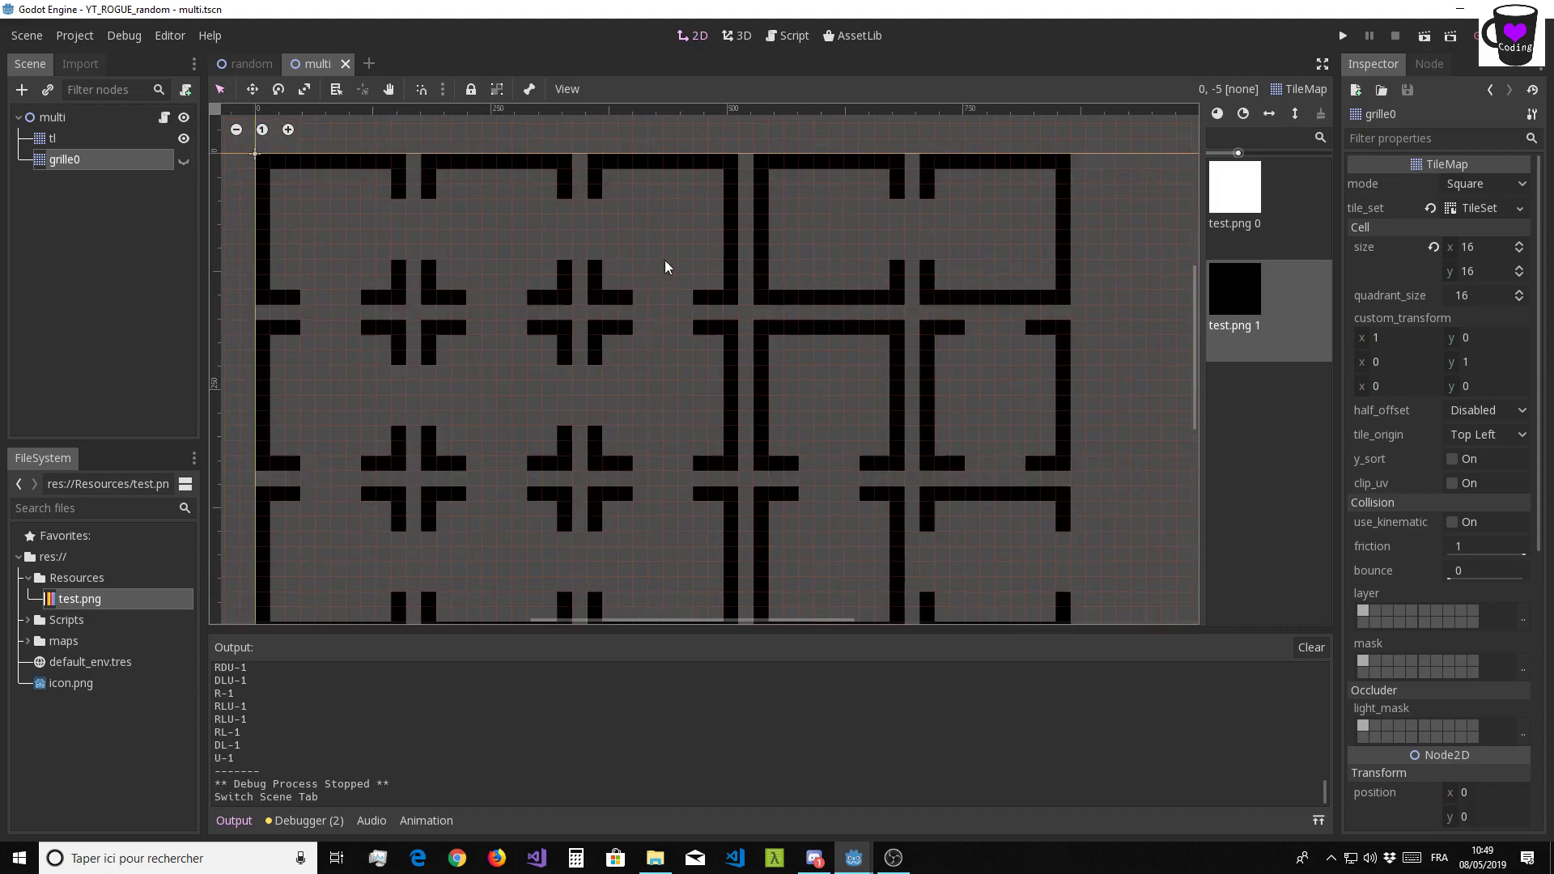
scroll(760, 331, "down", 2)
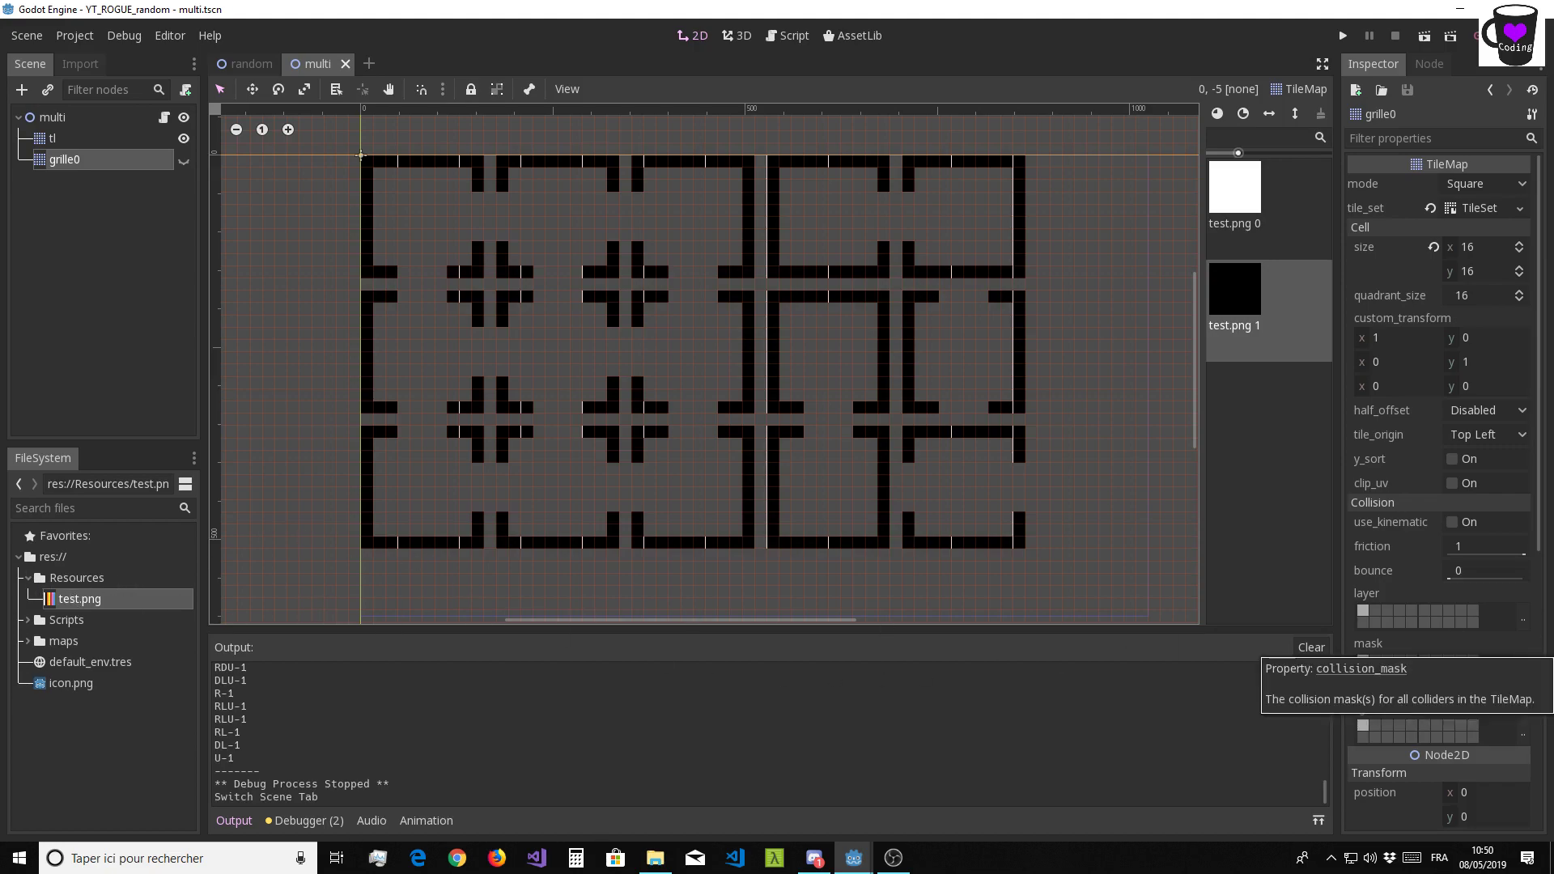
key("alt+Tab")
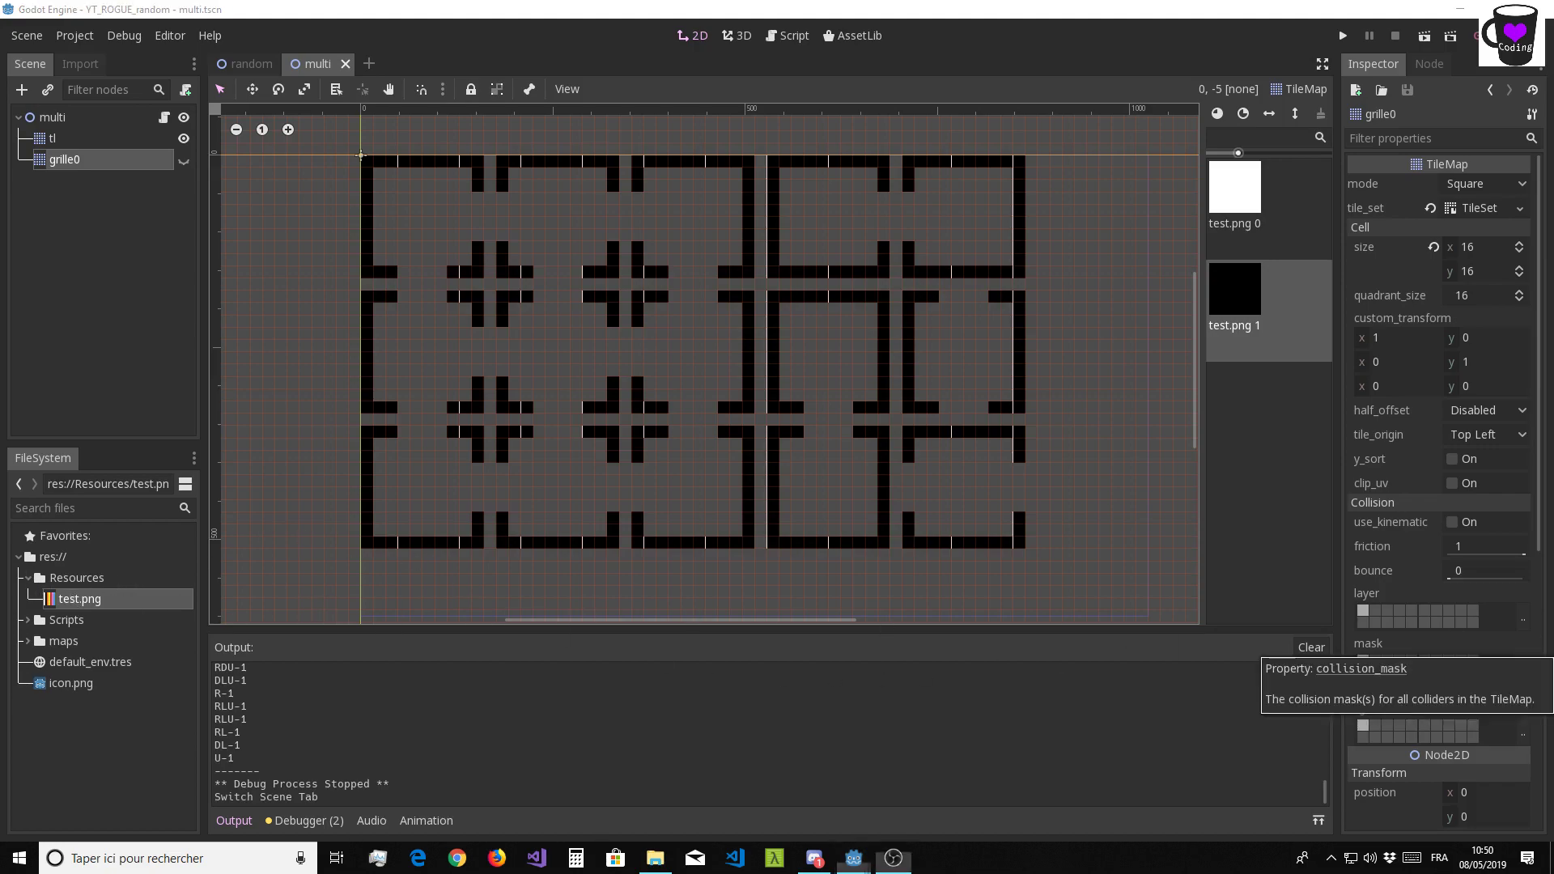